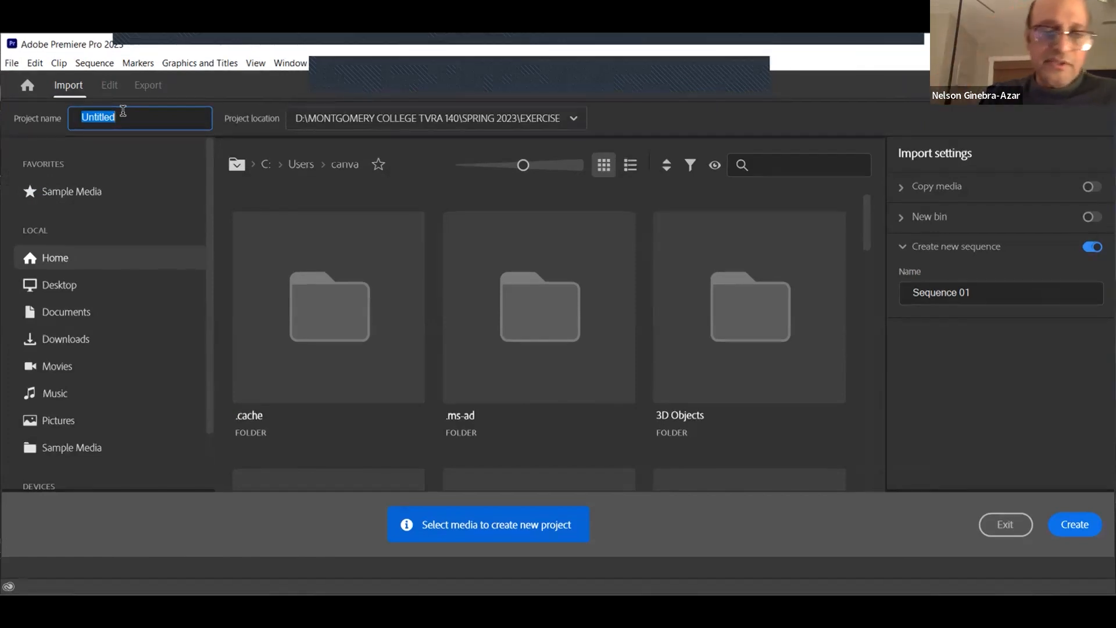
# Step: Name the project with the editor's first initial and surname, followed by _MPM_P1
pyautogui.write('N')
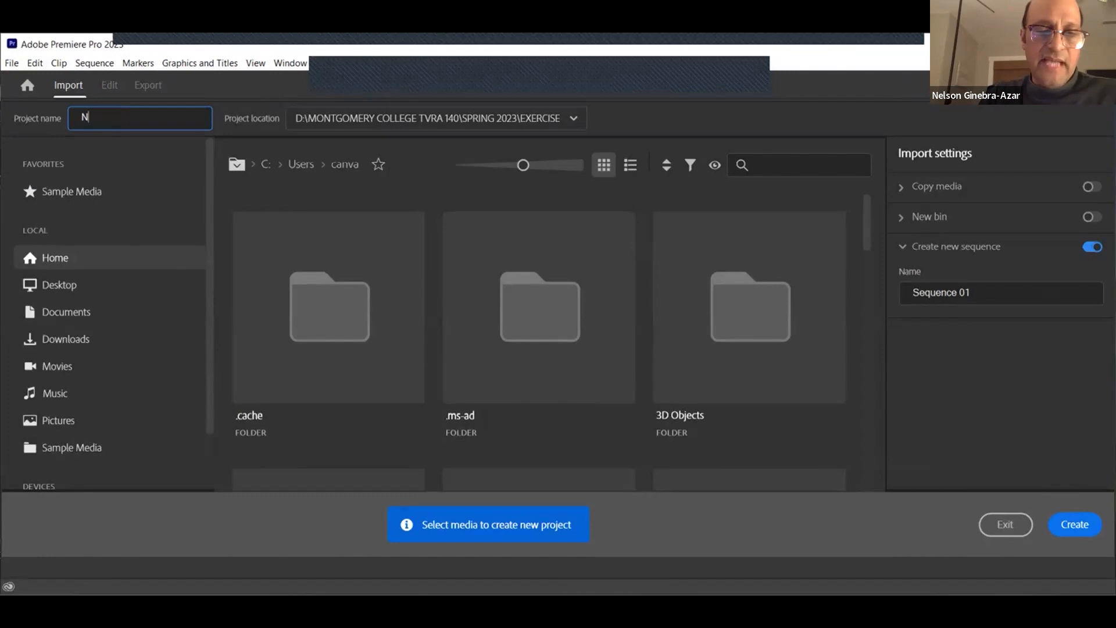
pyautogui.write('GINEB')
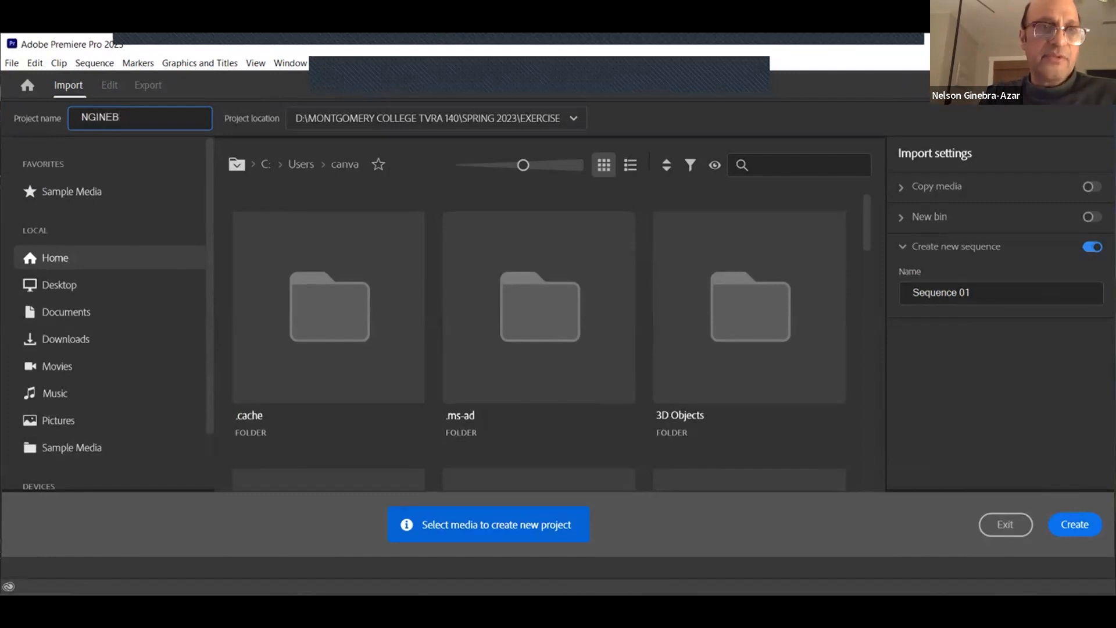
pyautogui.write('RA_')
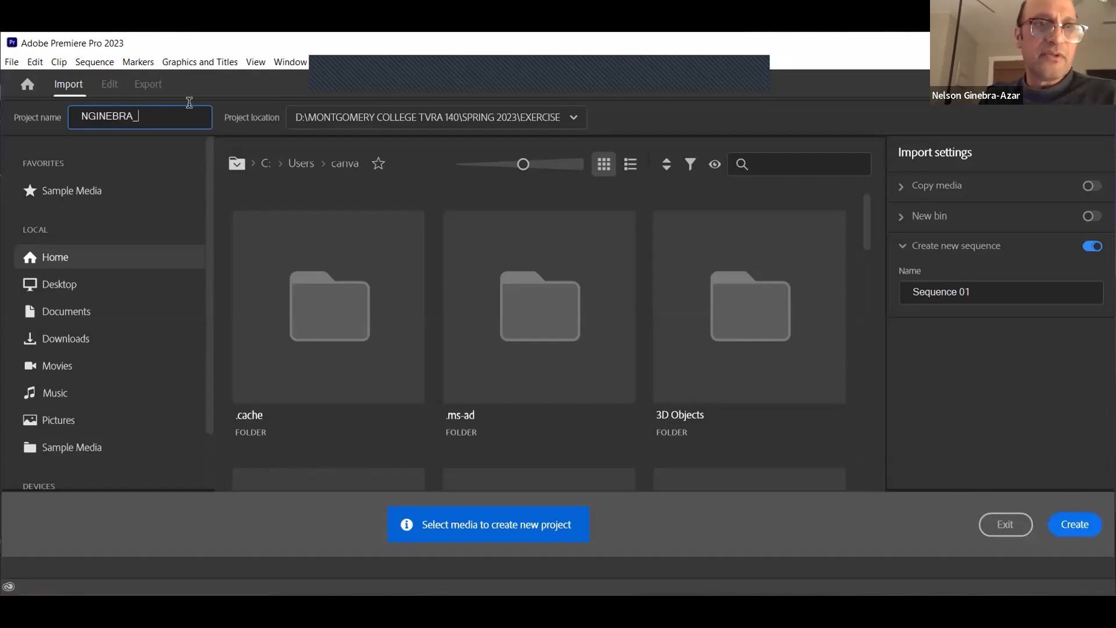
pyautogui.write('MPM')
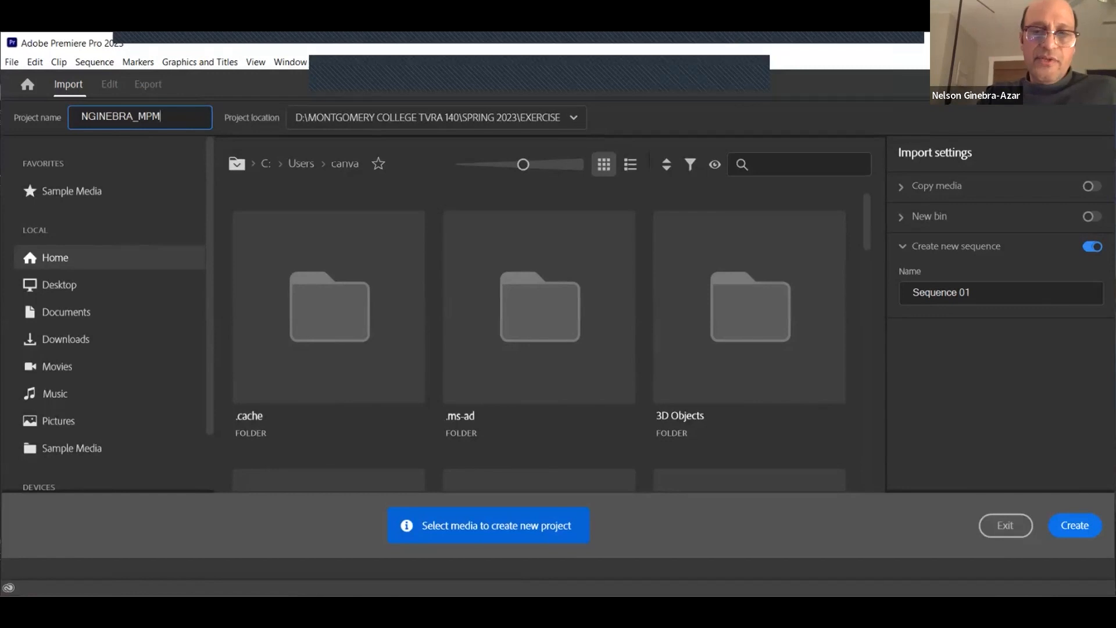
pyautogui.write('_P')
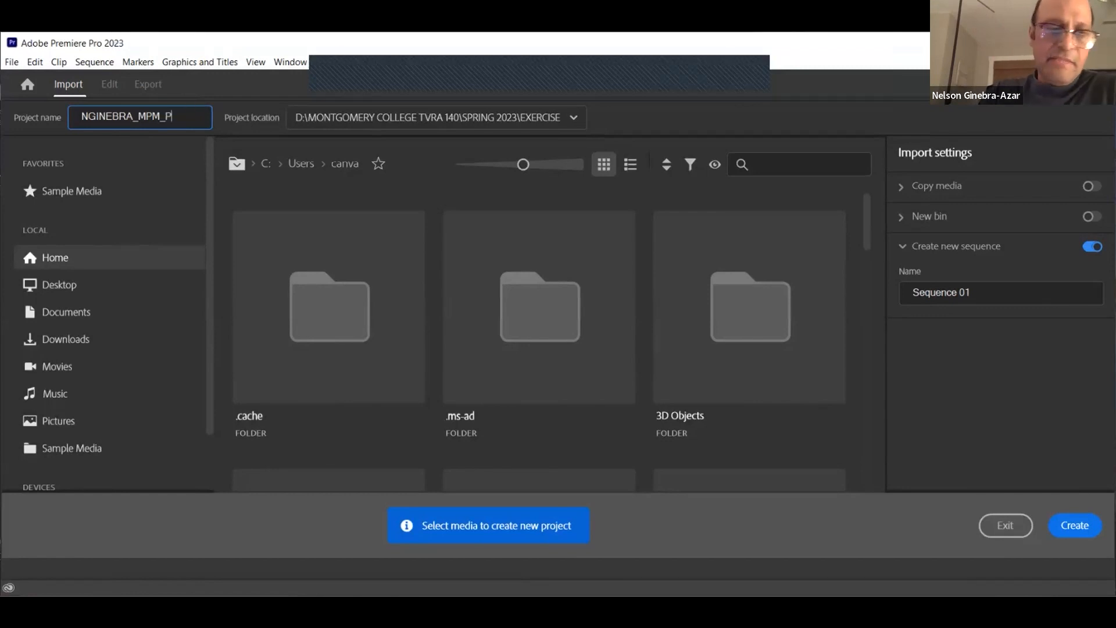
pyautogui.write('1')
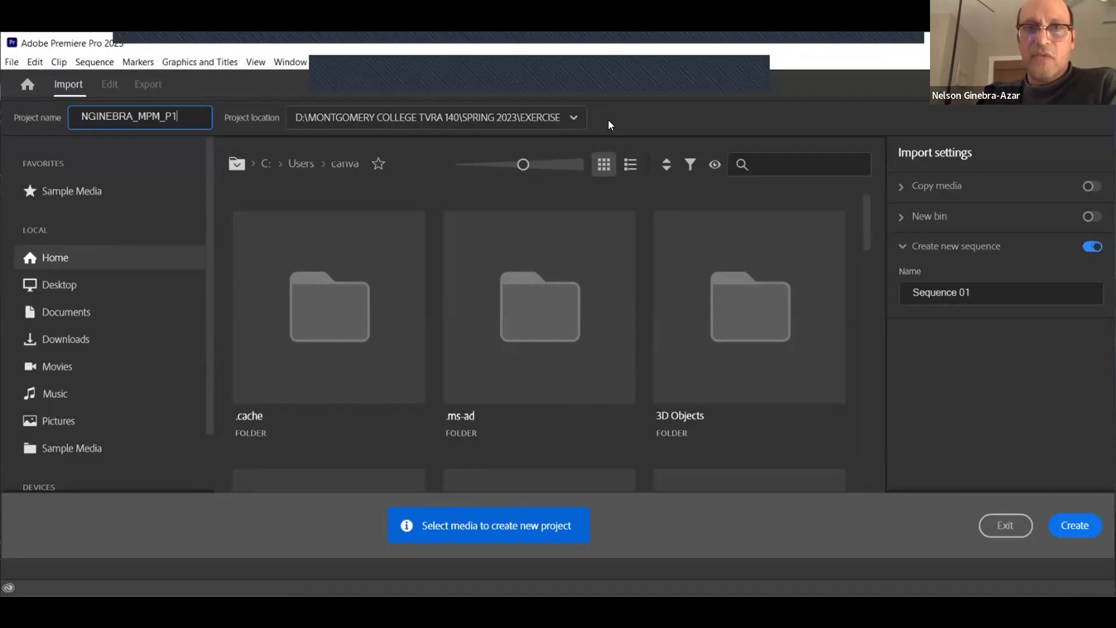
# Step: Set the project location to the PROJECT 1 folder inside SPRING 2023 and create the project
pyautogui.click(572, 119)
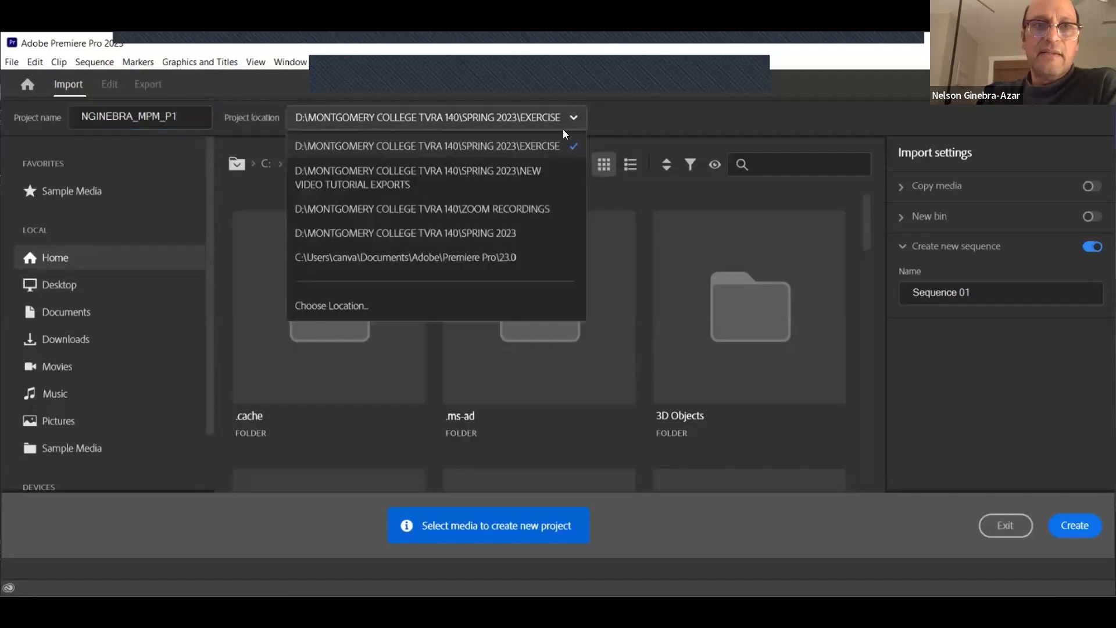
pyautogui.click(377, 305)
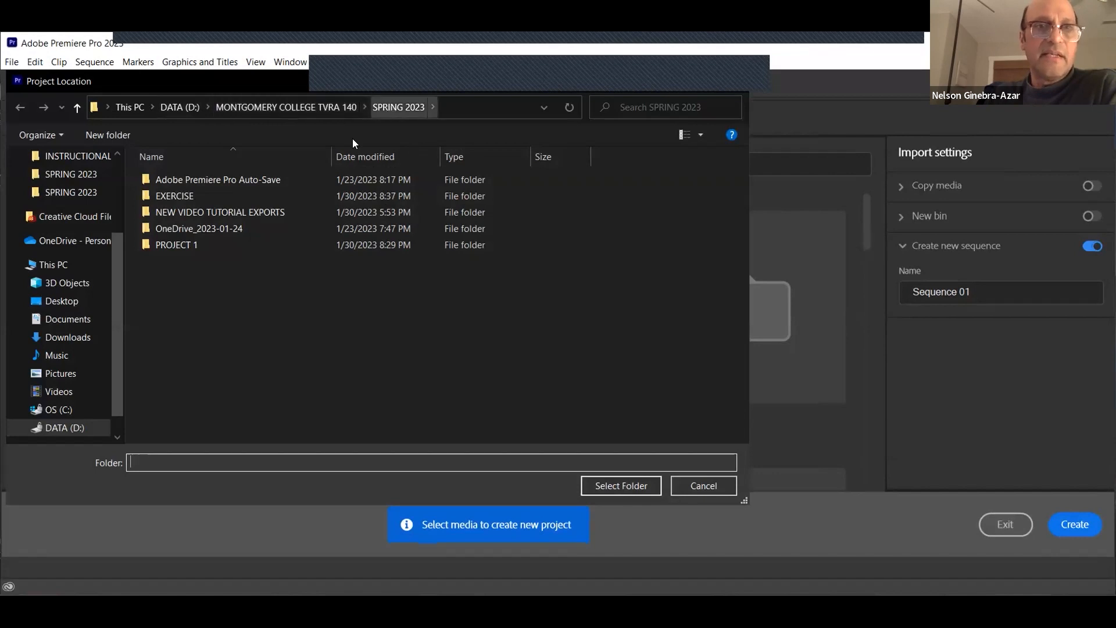
pyautogui.click(148, 245)
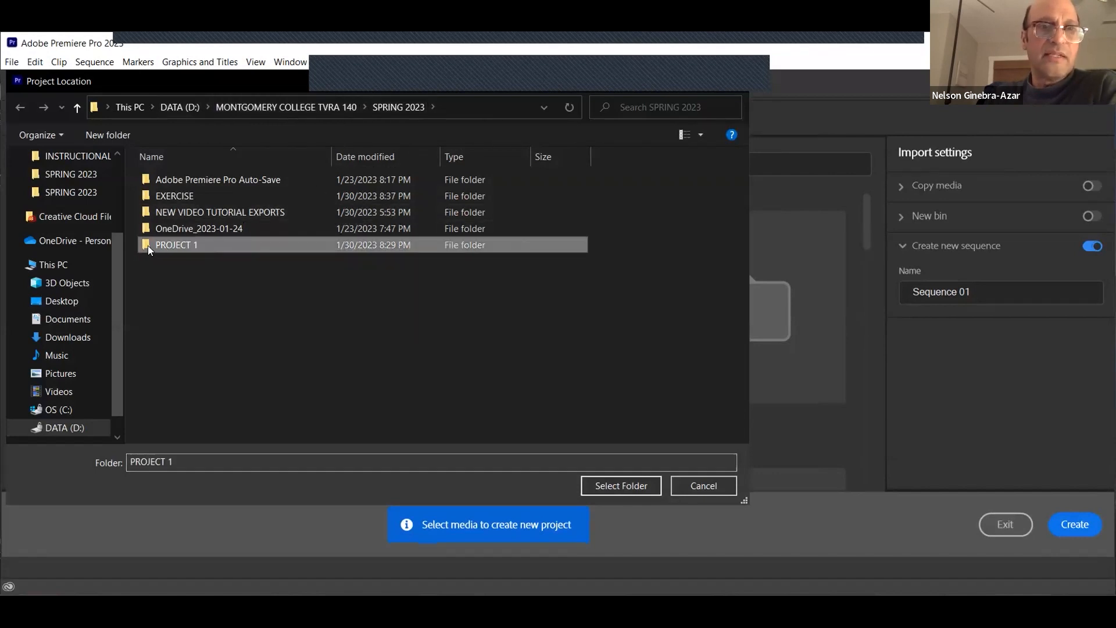
pyautogui.click(624, 485)
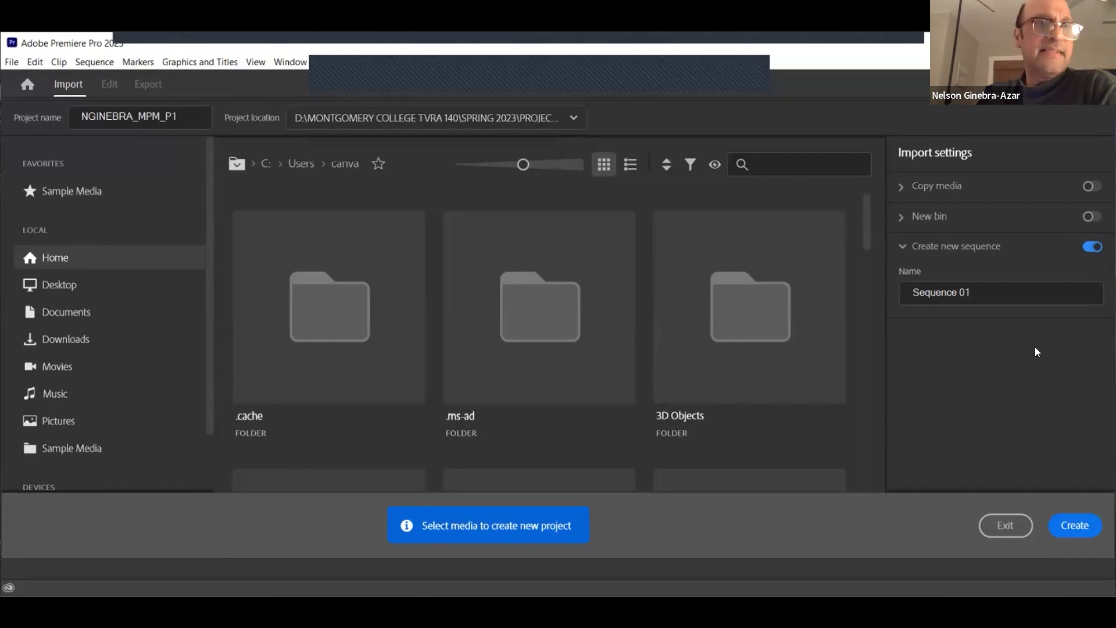
pyautogui.click(1072, 527)
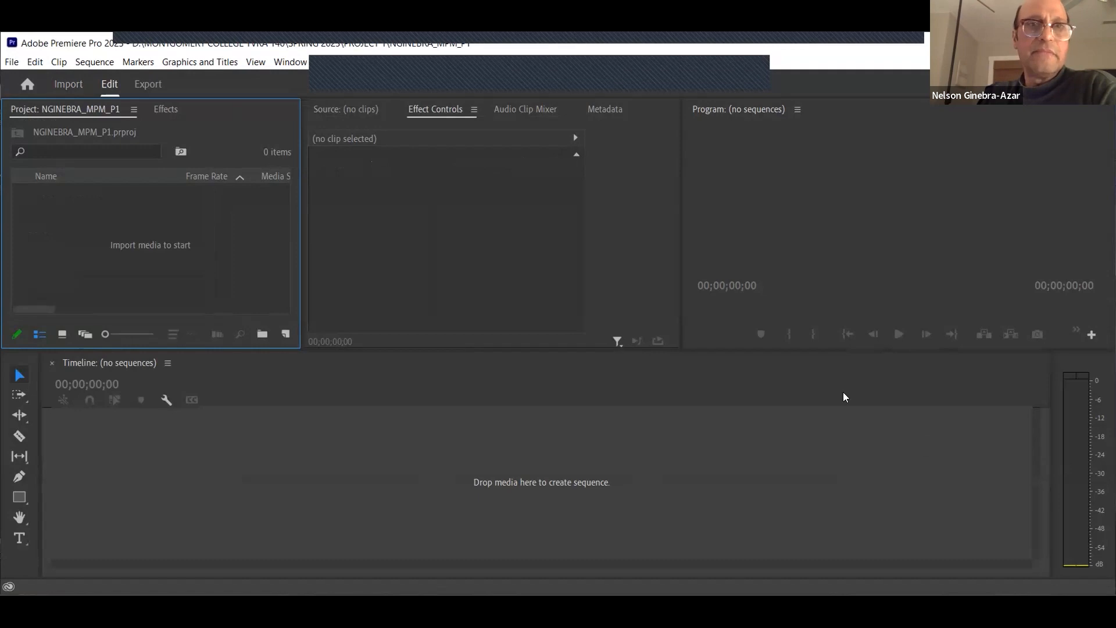
# Step: Examine the workspace layout: the Project, Effect Controls, Program, Timeline, Tools and audio meter panels
pyautogui.click(513, 276)
pyautogui.click(813, 236)
pyautogui.click(530, 275)
pyautogui.click(196, 272)
pyautogui.click(373, 265)
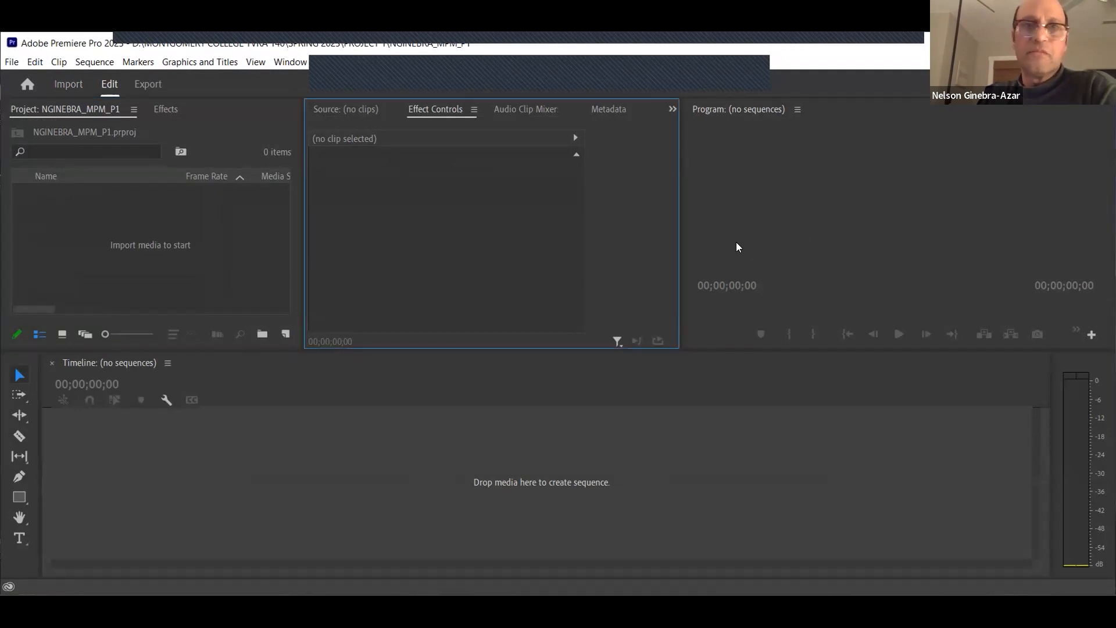
pyautogui.click(692, 434)
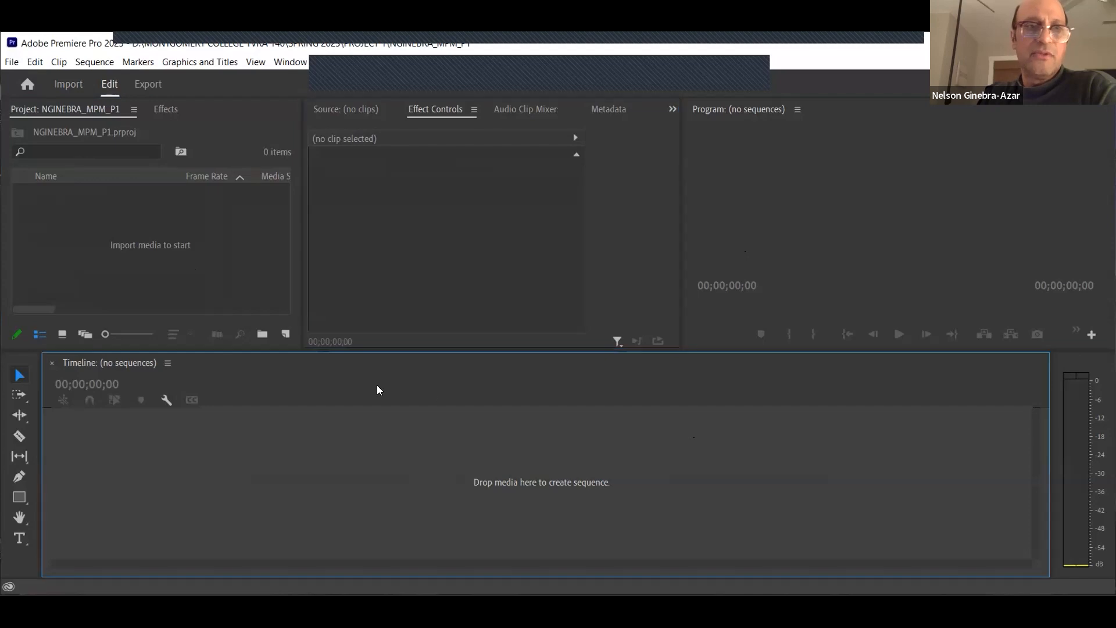
pyautogui.click(33, 364)
pyautogui.click(1072, 364)
pyautogui.click(883, 240)
pyautogui.click(527, 244)
pyautogui.click(198, 290)
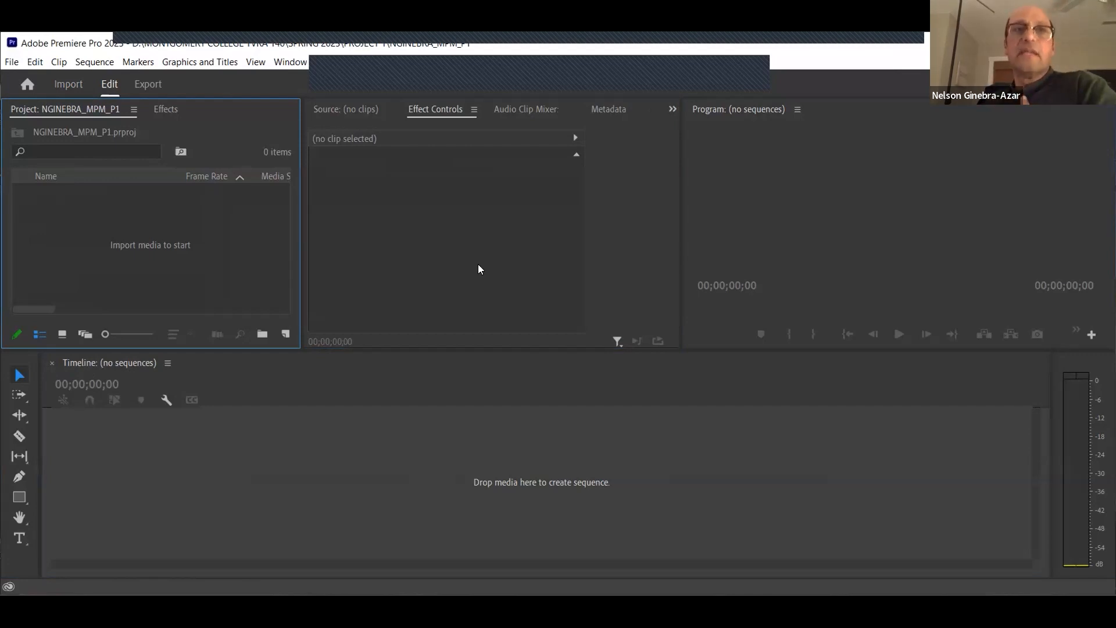
pyautogui.click(764, 212)
pyautogui.click(493, 262)
pyautogui.click(194, 289)
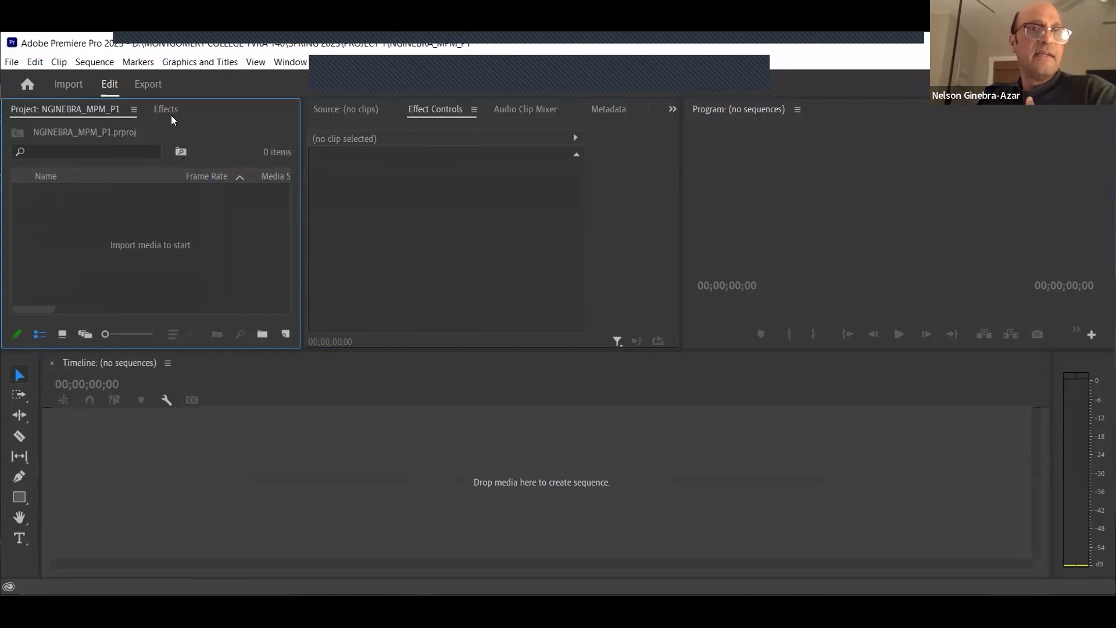
# Step: Show the Source monitor and look over the Program monitor, Tools, Timeline and audio meters
pyautogui.click(340, 110)
pyautogui.click(795, 172)
pyautogui.click(39, 434)
pyautogui.click(247, 462)
pyautogui.click(1075, 368)
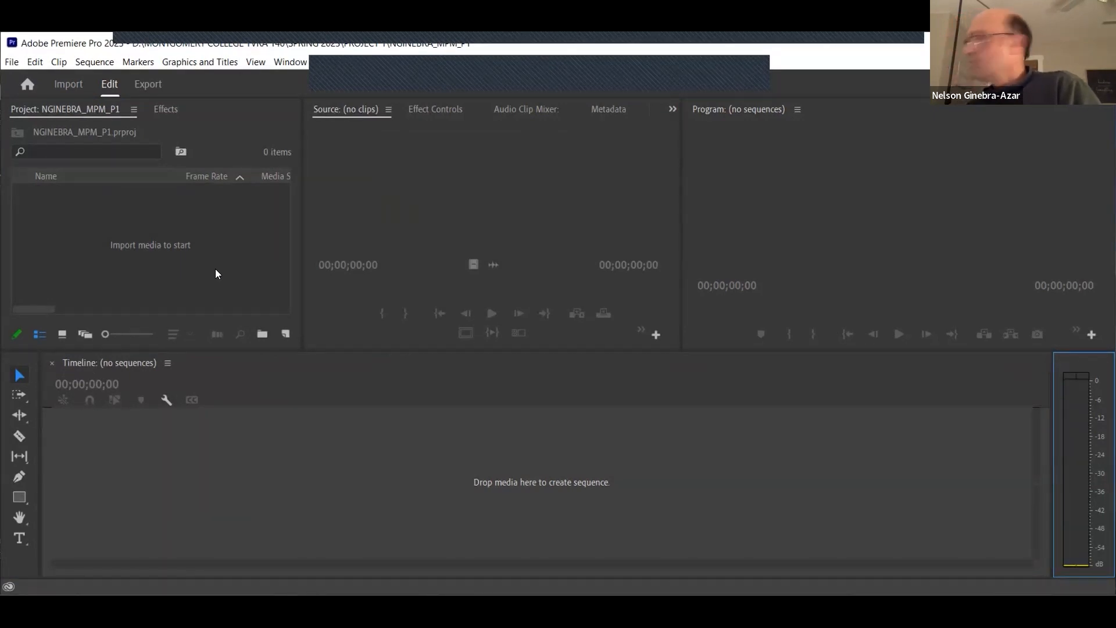
# Step: Import the whole PROJECT 1 CRUISING HD CLIPS BATCH 1 folder from the PROJECT 1 folder
pyautogui.click(160, 265)
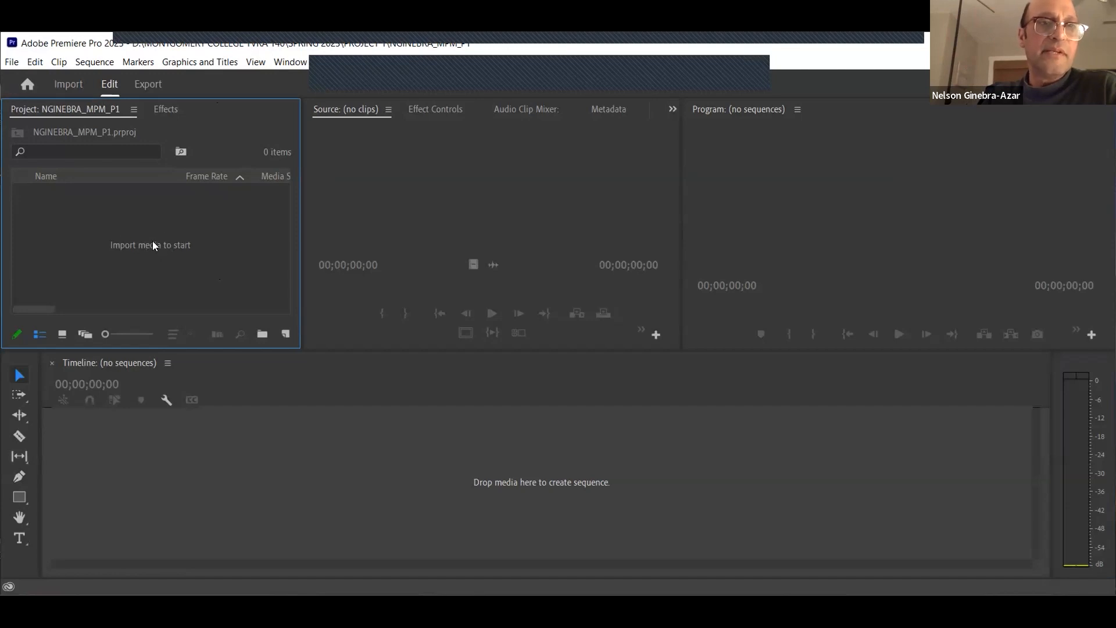
pyautogui.doubleClick(153, 242)
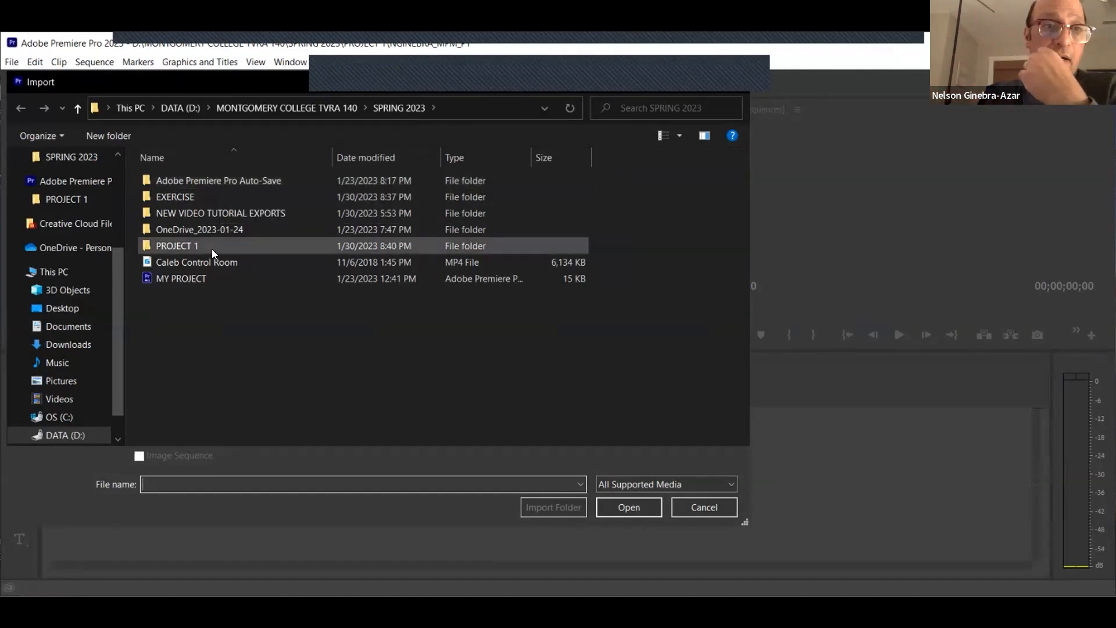
pyautogui.doubleClick(146, 245)
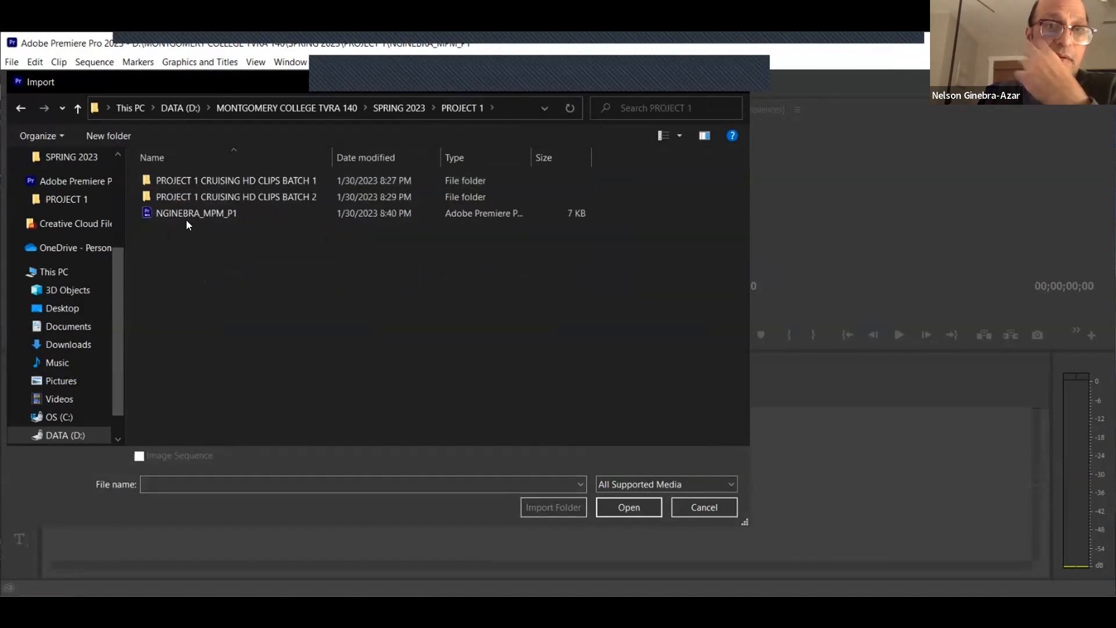
pyautogui.moveTo(332, 158); pyautogui.dragTo(384, 158)
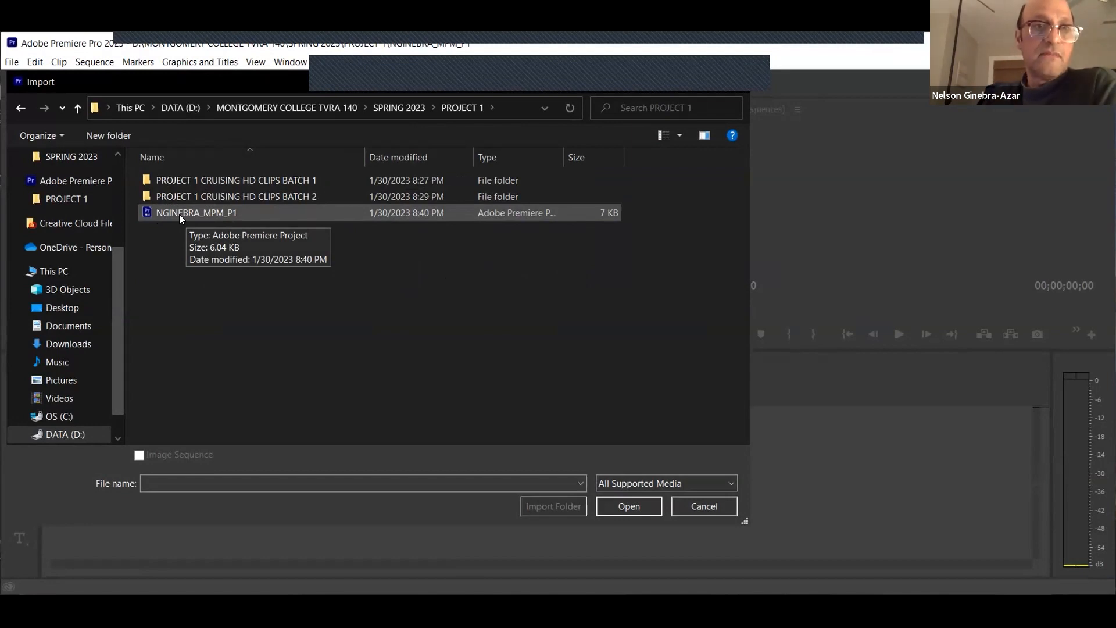
pyautogui.moveTo(567, 164); pyautogui.dragTo(587, 163)
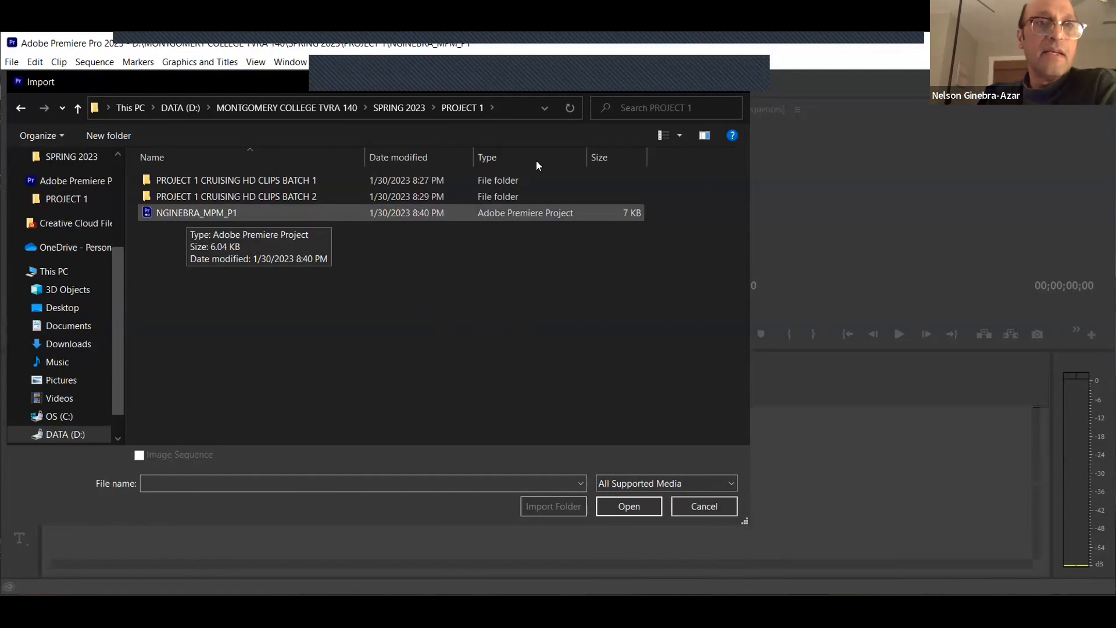
pyautogui.click(281, 183)
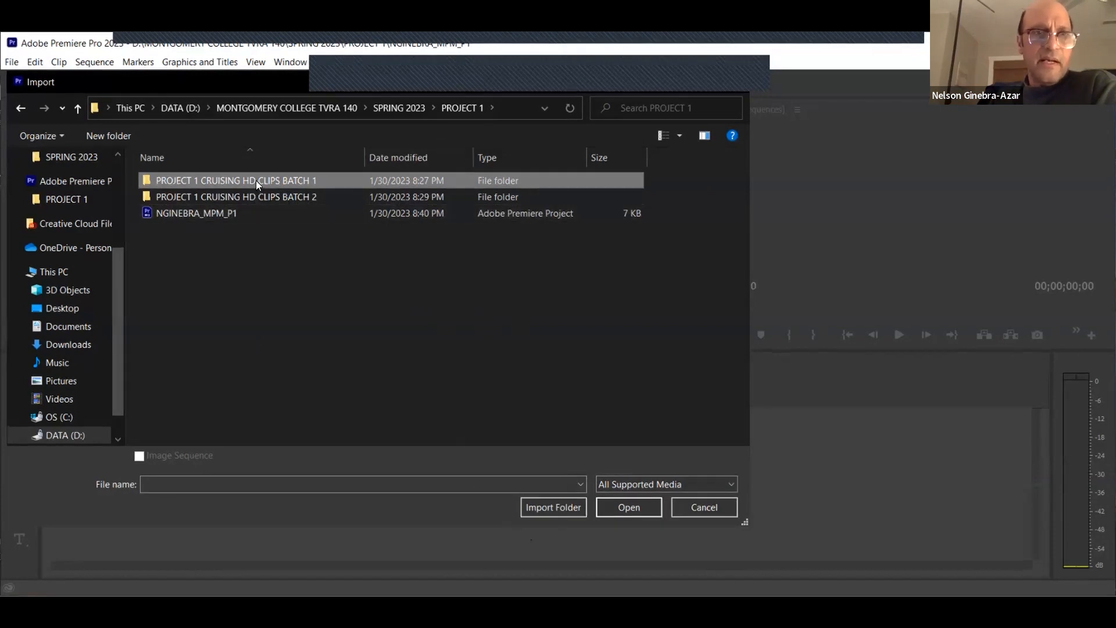
pyautogui.click(551, 507)
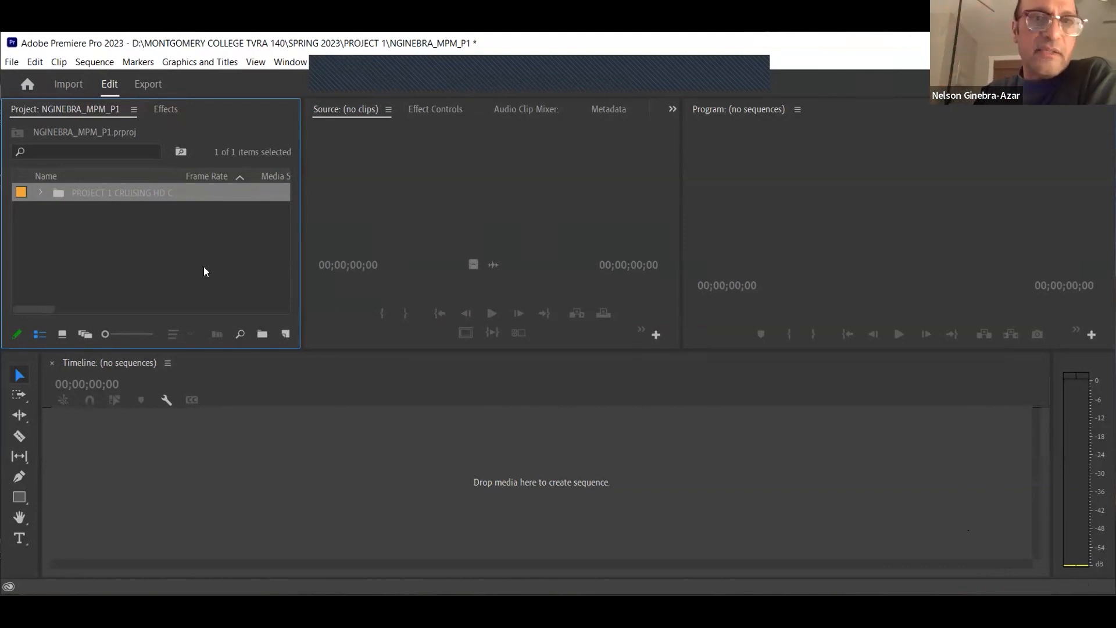
# Step: Review the clips in the BATCH 1 bin, widening the Name column and slightly enlarging the list rows, and collapse the bin
pyautogui.click(41, 192)
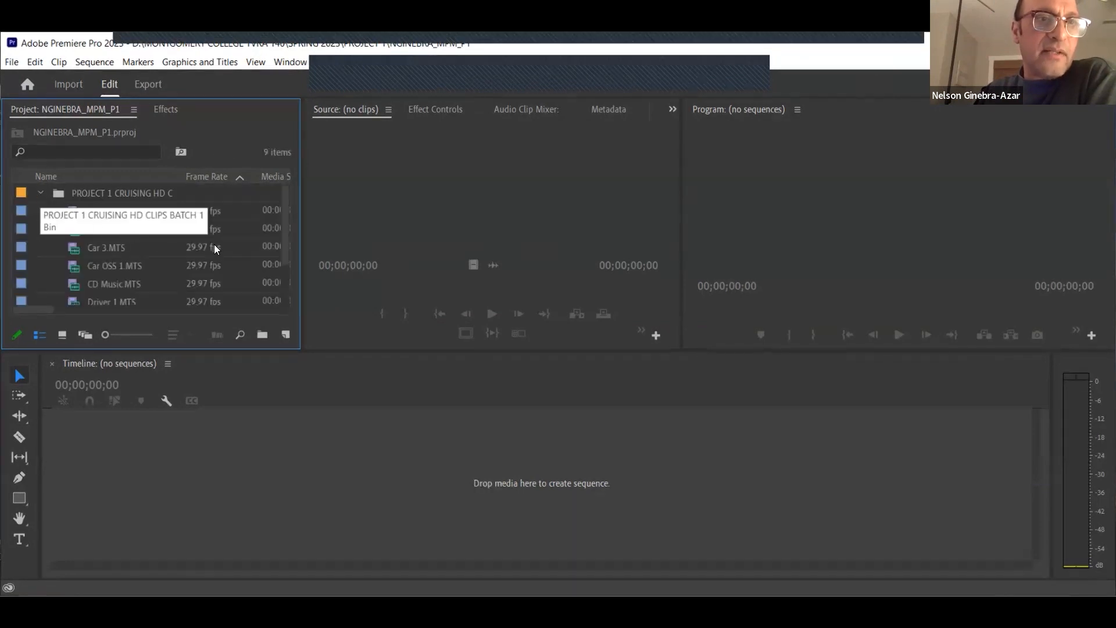
pyautogui.scroll(-2, 279, 244)
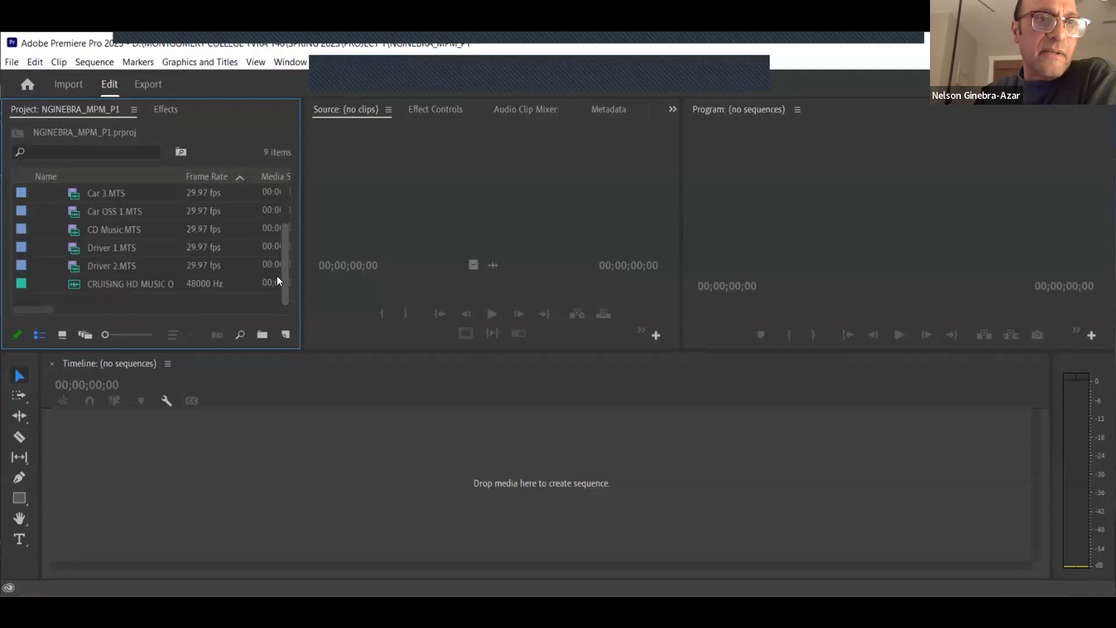
pyautogui.scroll(-1, 281, 256)
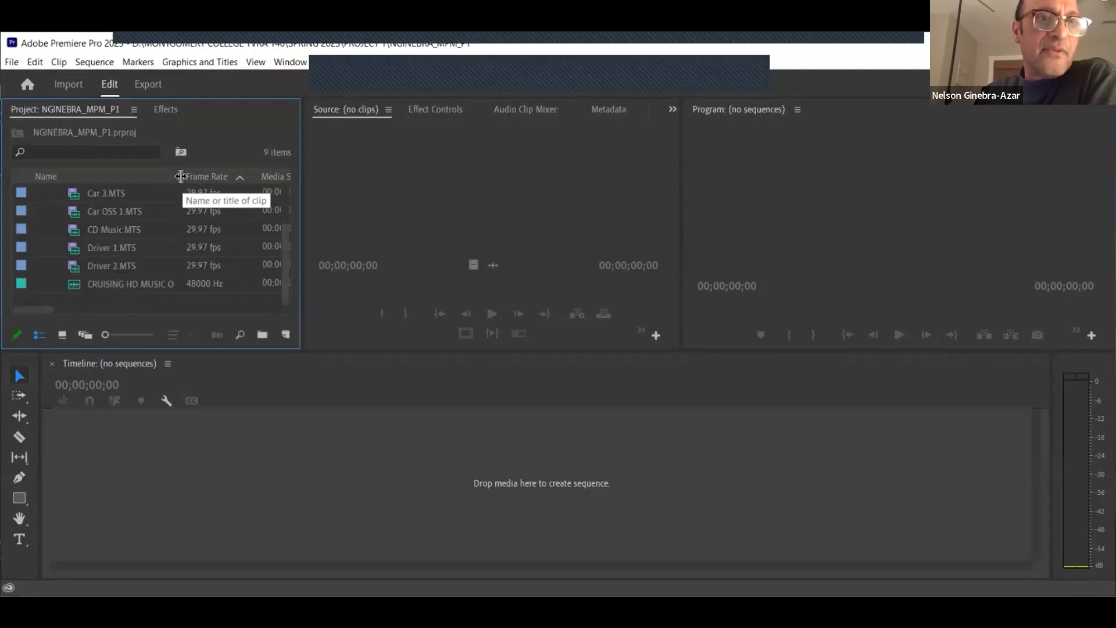
pyautogui.moveTo(215, 176); pyautogui.dragTo(250, 182)
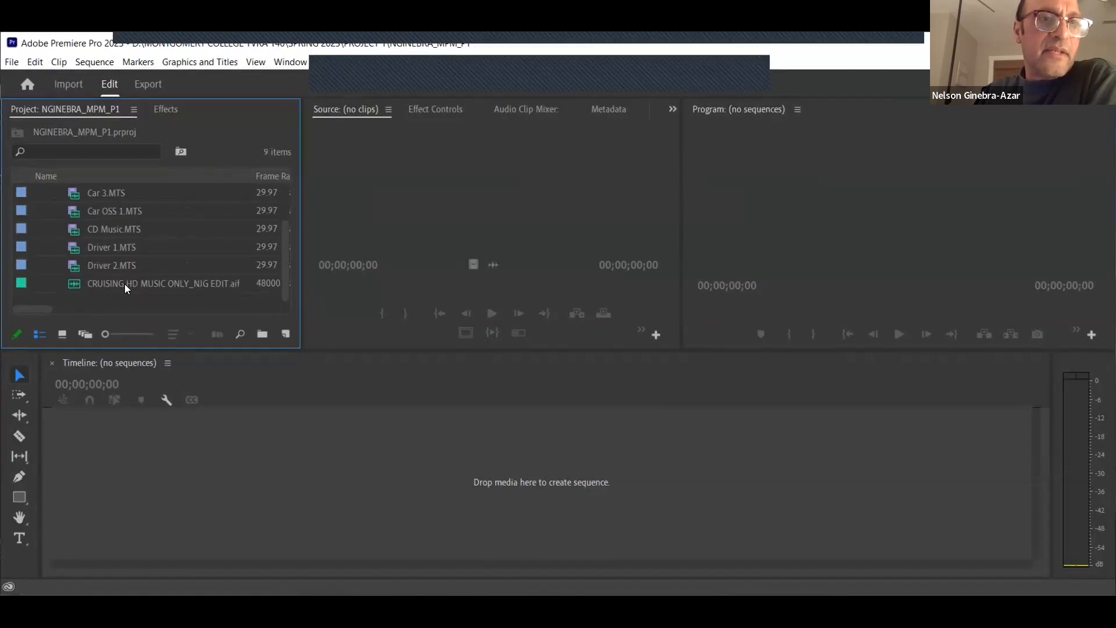
pyautogui.moveTo(285, 271); pyautogui.dragTo(283, 235)
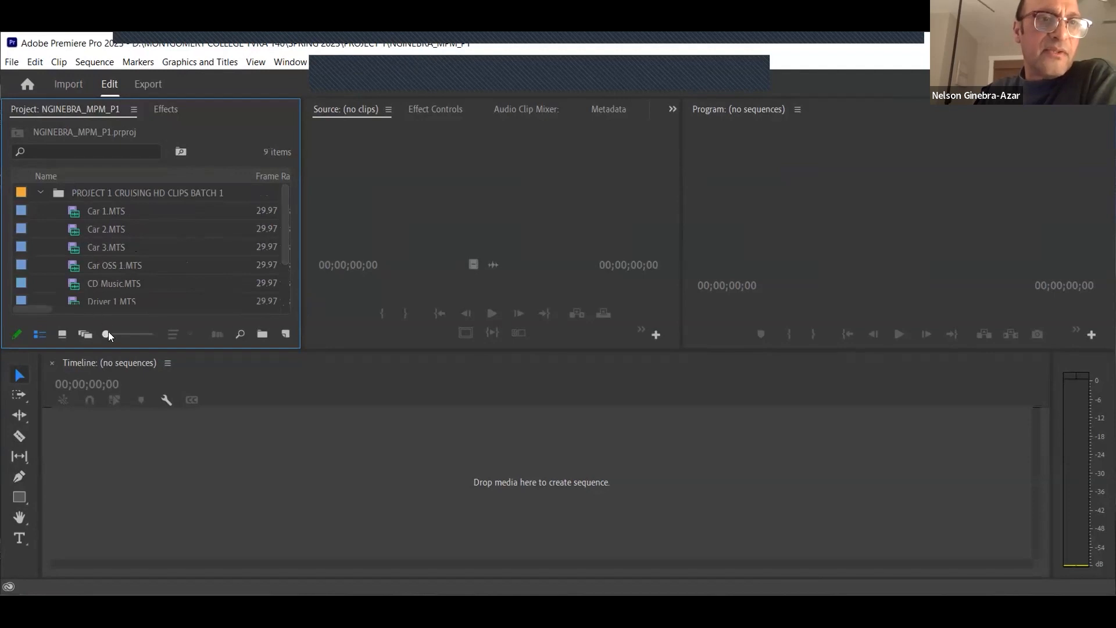
pyautogui.moveTo(108, 332); pyautogui.dragTo(110, 331)
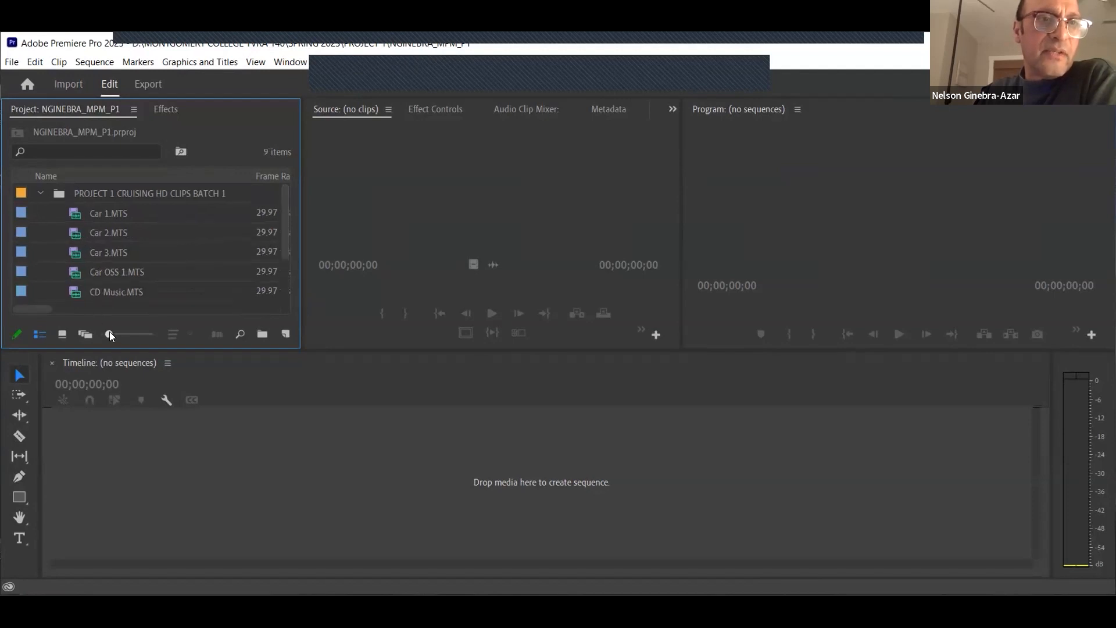
pyautogui.click(41, 193)
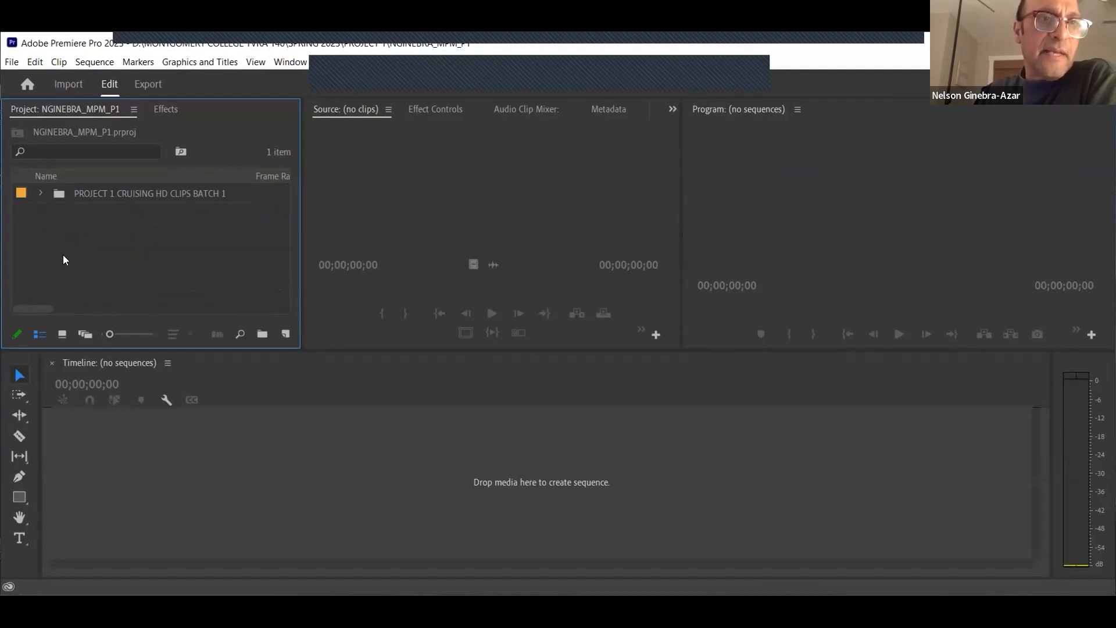
# Step: Import the whole PROJECT 1 CRUISING HD CLIPS BATCH 2 folder into the project
pyautogui.doubleClick(108, 258)
pyautogui.click(244, 201)
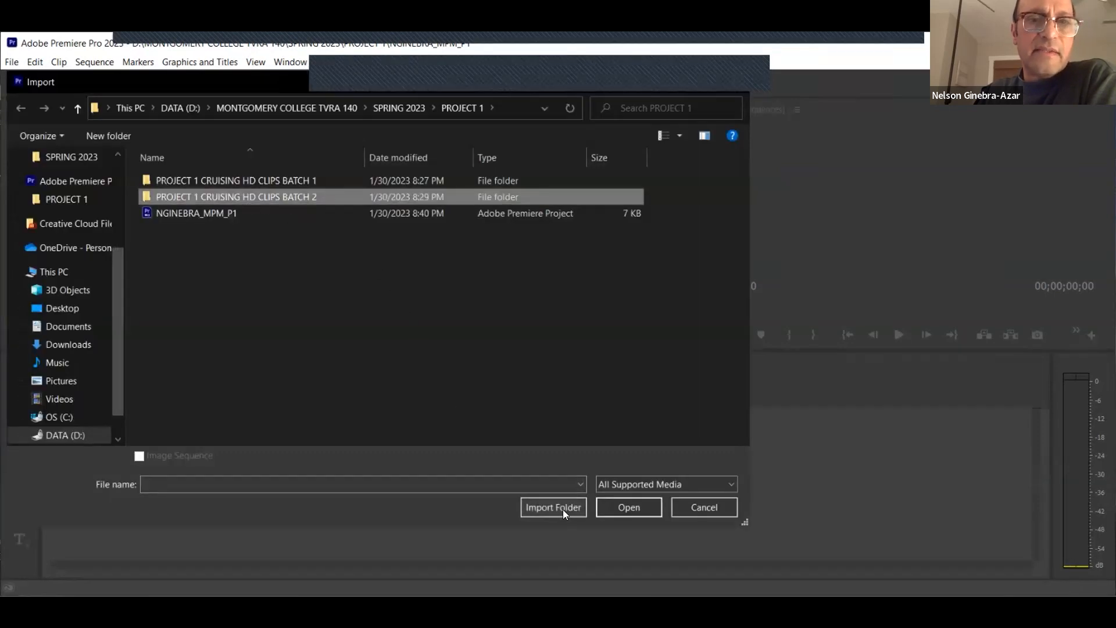
pyautogui.click(561, 508)
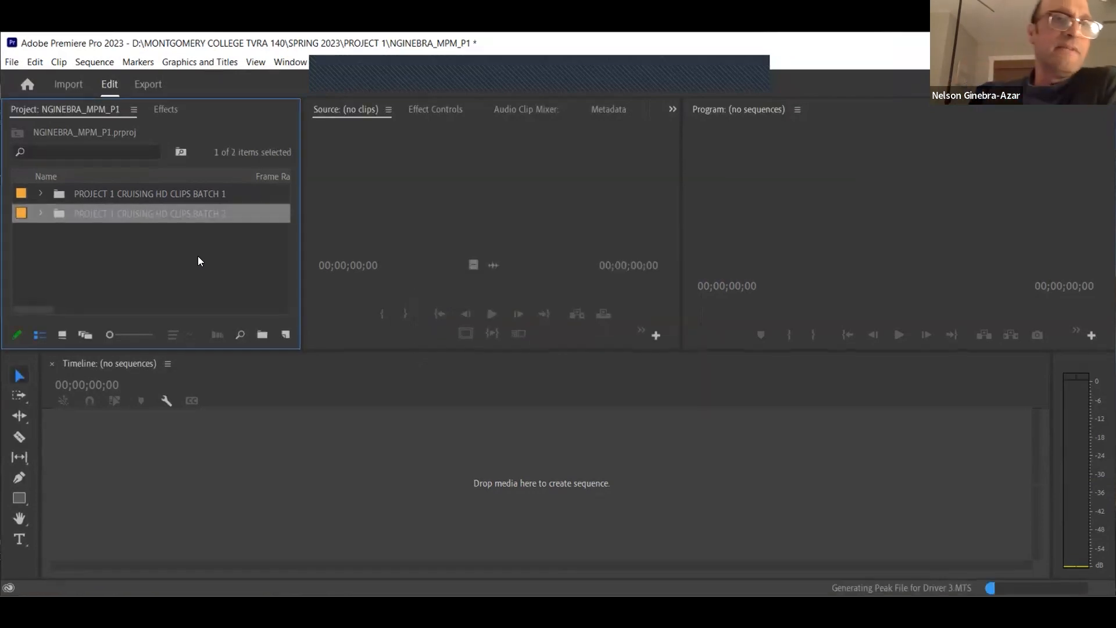
# Step: Look through the clips in the PROJECT 1 CRUISING HD CLIPS BATCH 2 bin and collapse it
pyautogui.click(189, 259)
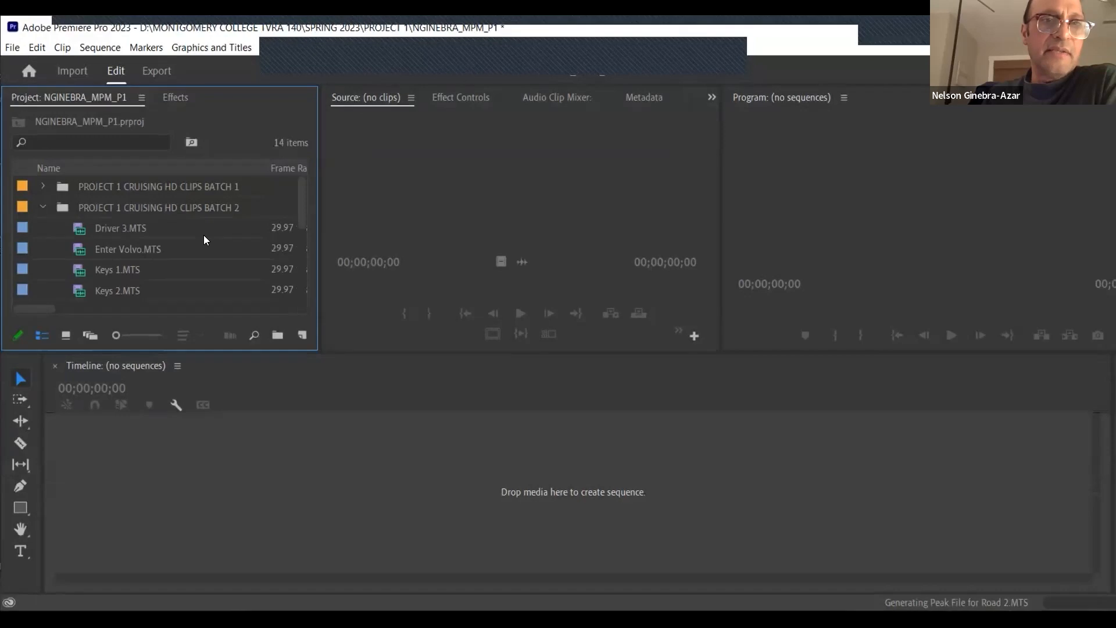
pyautogui.moveTo(301, 206); pyautogui.dragTo(301, 217)
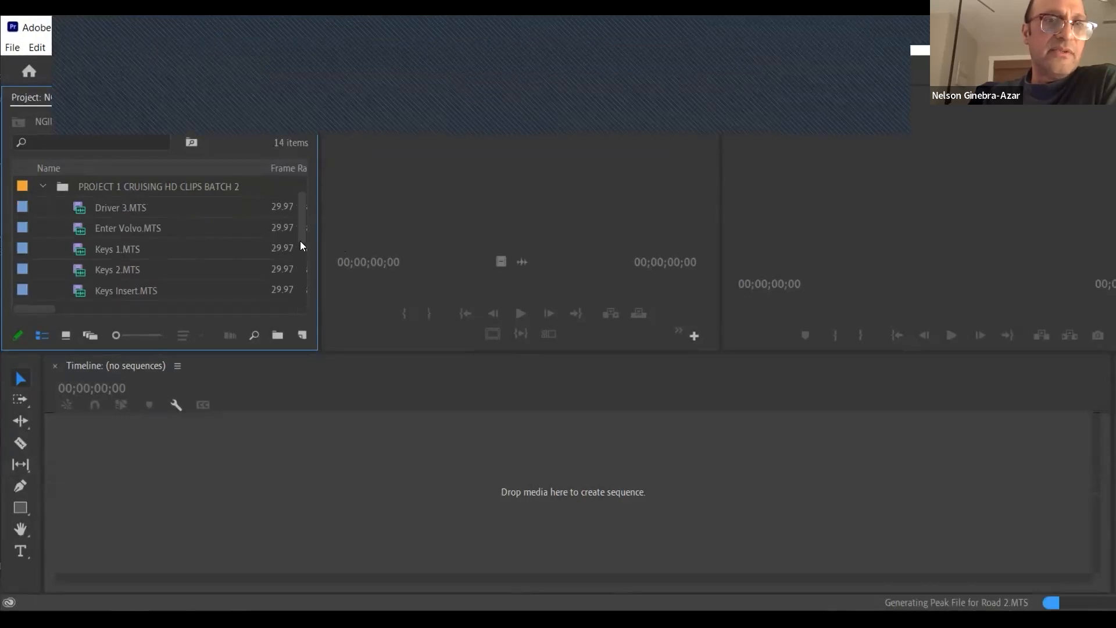
pyautogui.moveTo(301, 268); pyautogui.dragTo(308, 201)
pyautogui.click(43, 206)
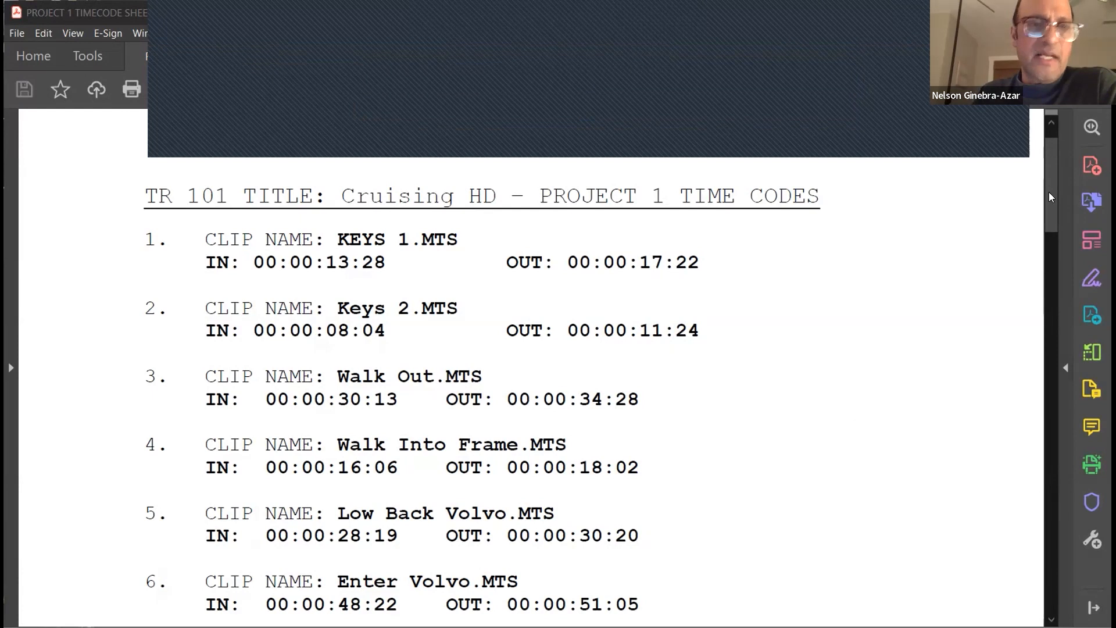
# Step: Review the opening entries of the PROJECT 1 timecode sheet, comparing the in and out times of the two Enter Volvo.MTS entries, 6 and 8
pyautogui.moveTo(1048, 150)
pyautogui.mouseDown()
pyautogui.moveTo(1047, 172)
pyautogui.moveTo(1048, 154)
pyautogui.mouseUp()
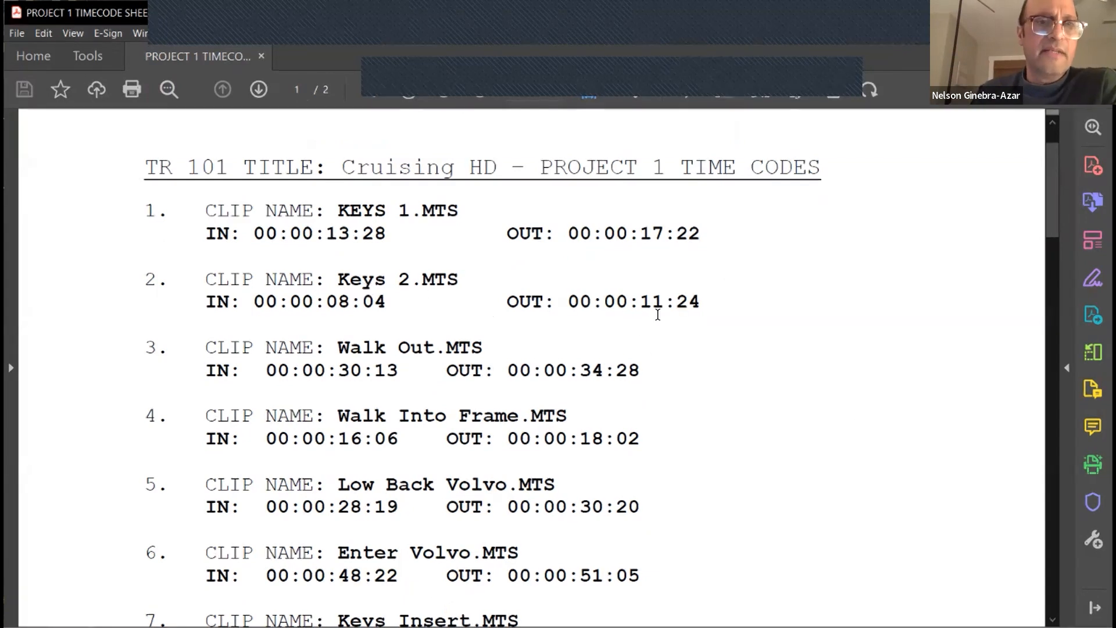
pyautogui.scroll(-3, 449, 394)
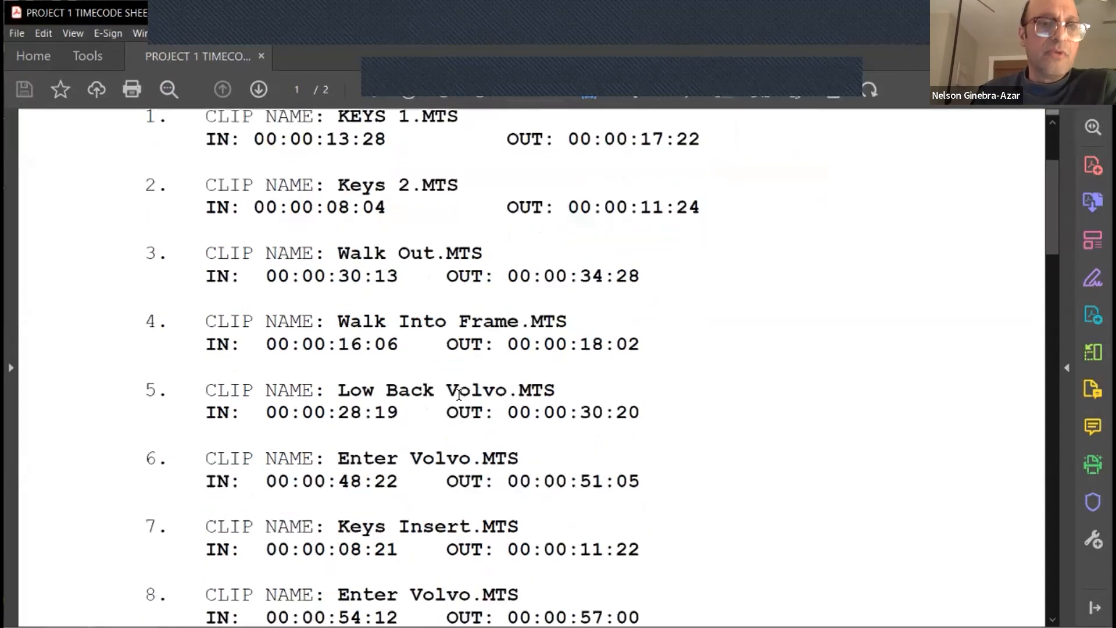
pyautogui.scroll(-3, 497, 328)
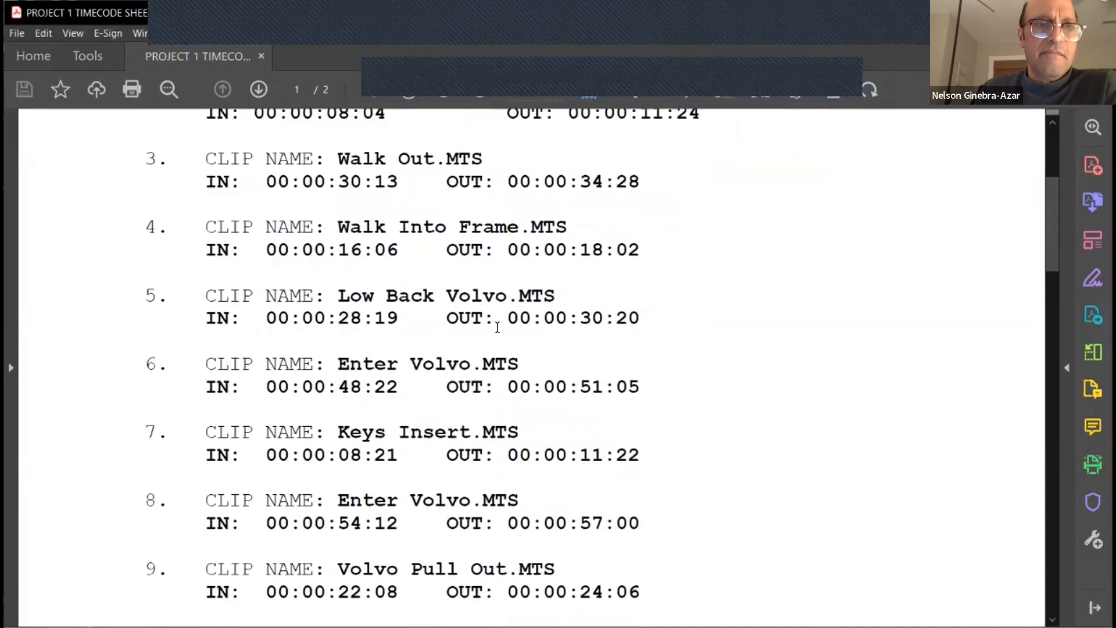
pyautogui.scroll(-1, 497, 327)
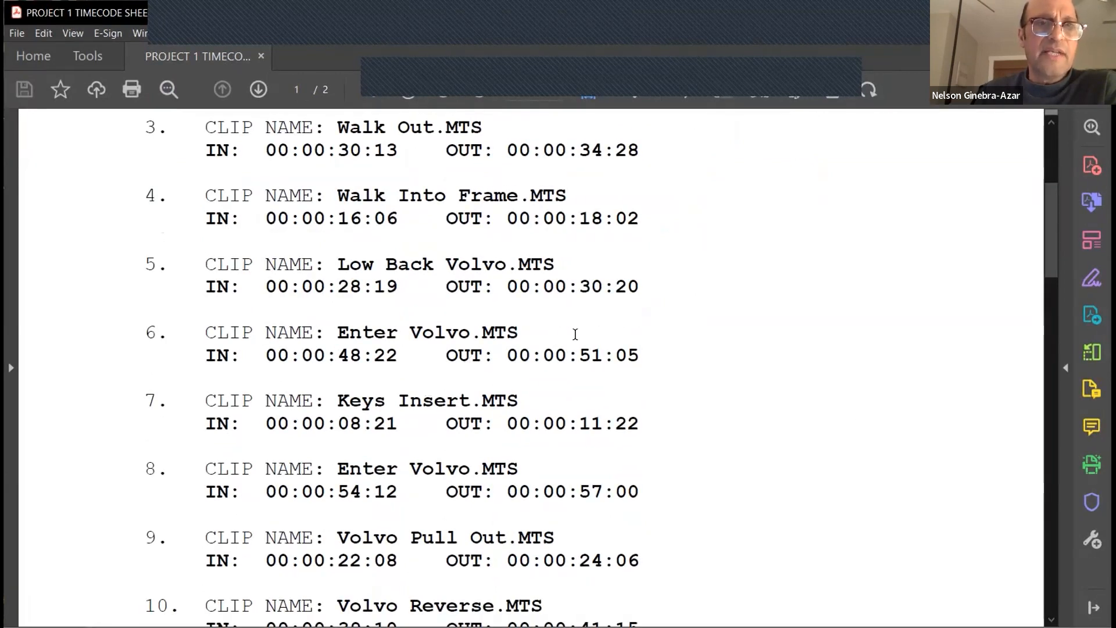
pyautogui.scroll(1, 569, 325)
pyautogui.scroll(-2, 564, 324)
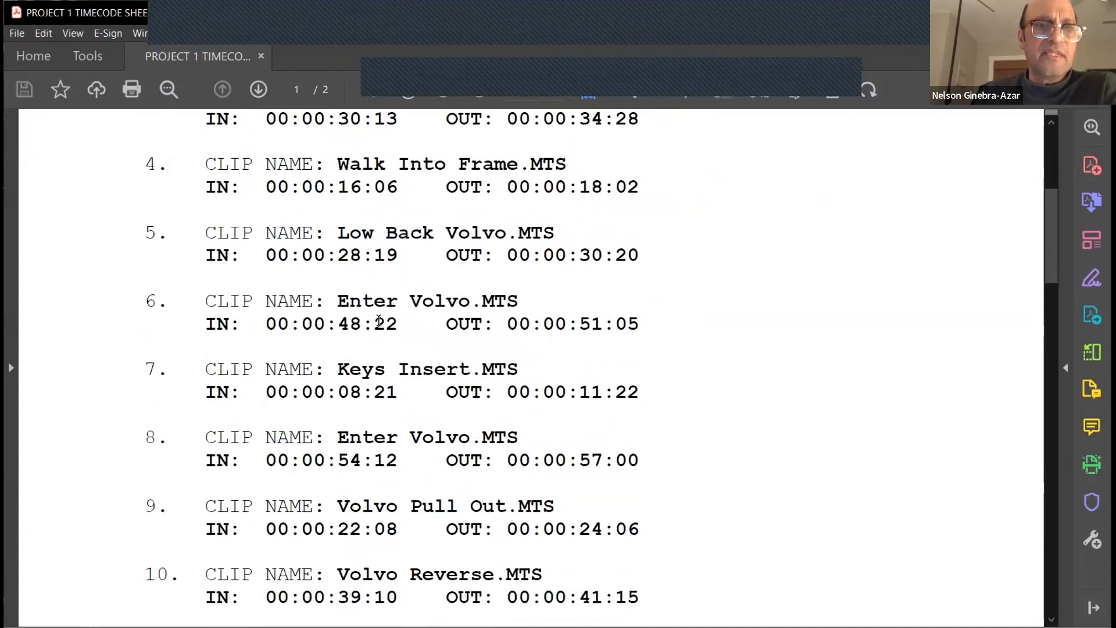
pyautogui.scroll(-1, 264, 283)
pyautogui.moveTo(347, 273); pyautogui.dragTo(642, 287)
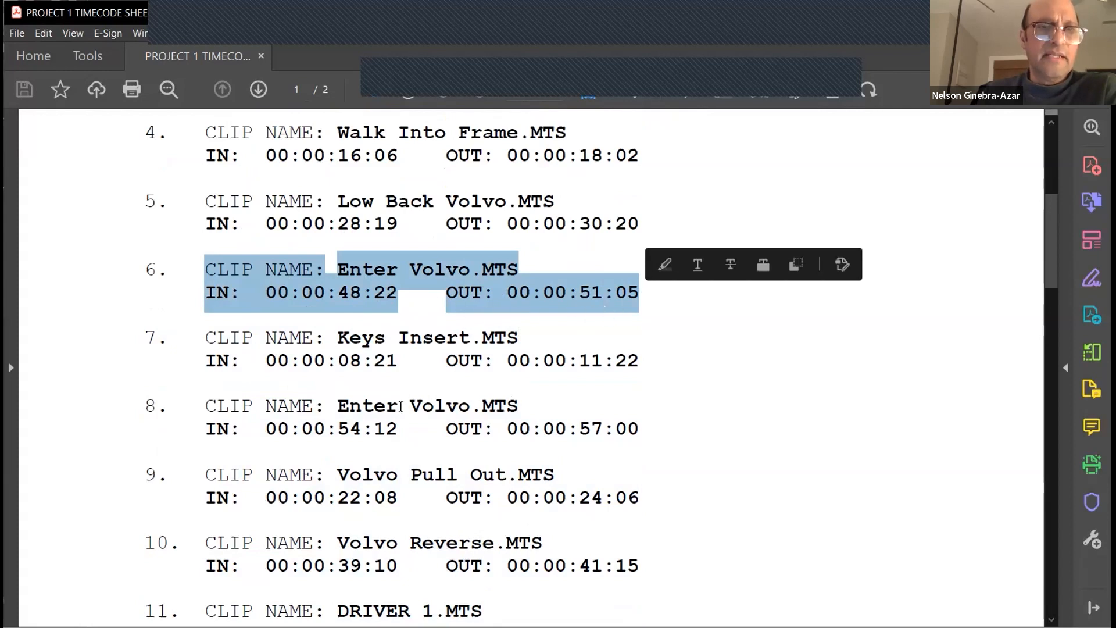
pyautogui.moveTo(341, 406); pyautogui.dragTo(629, 435)
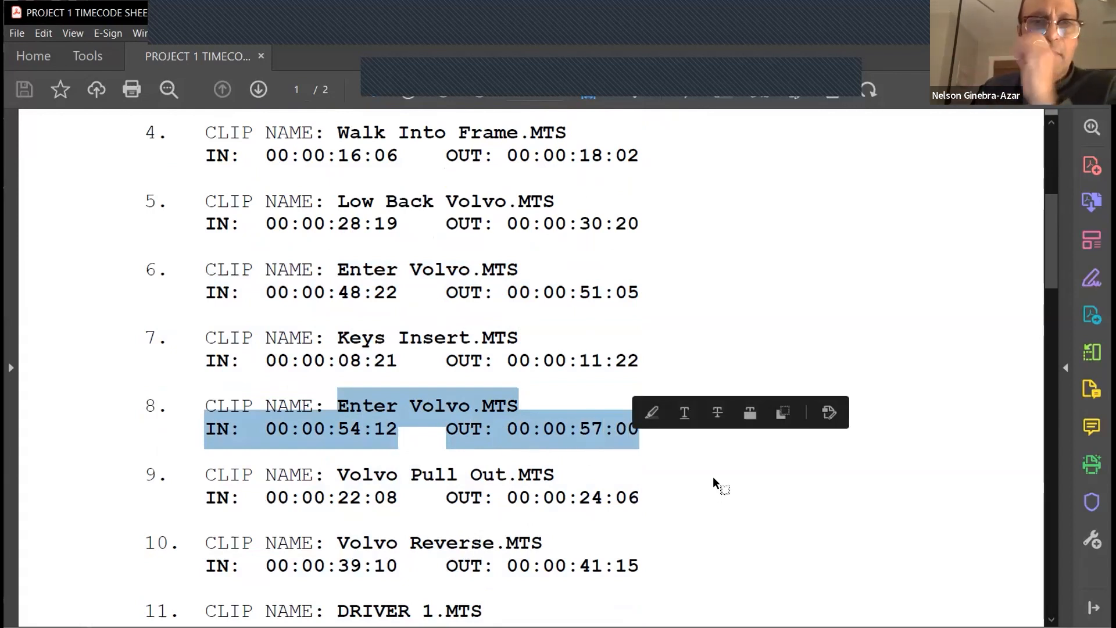
pyautogui.click(693, 476)
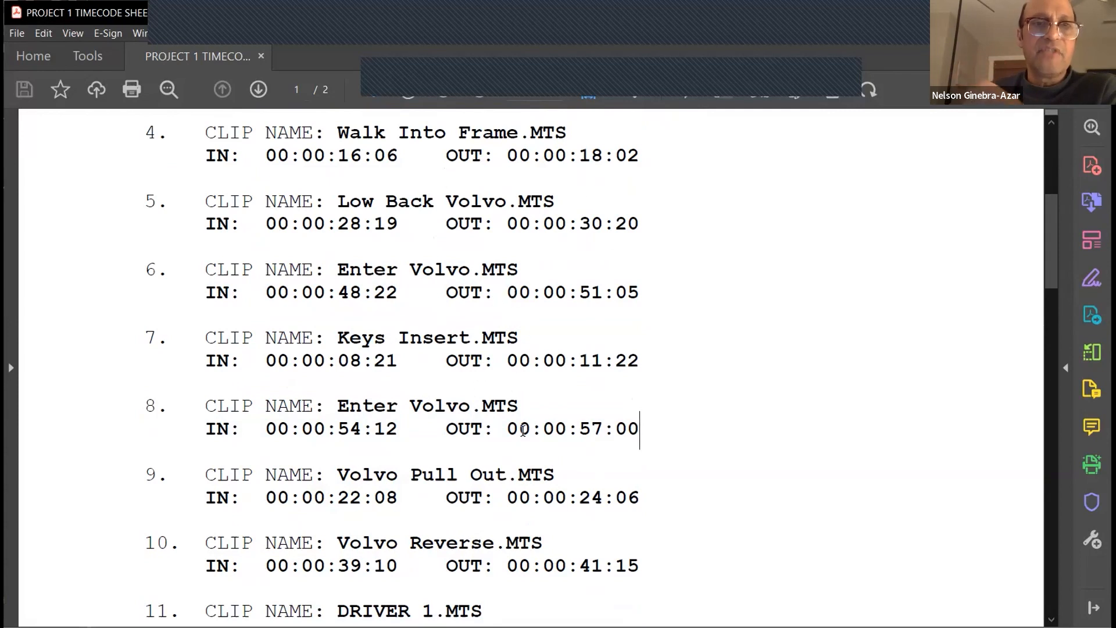
# Step: Read through entries 9 to 15 of the timecode sheet, examining the clip name and in and out times of entry 12
pyautogui.scroll(-3, 699, 378)
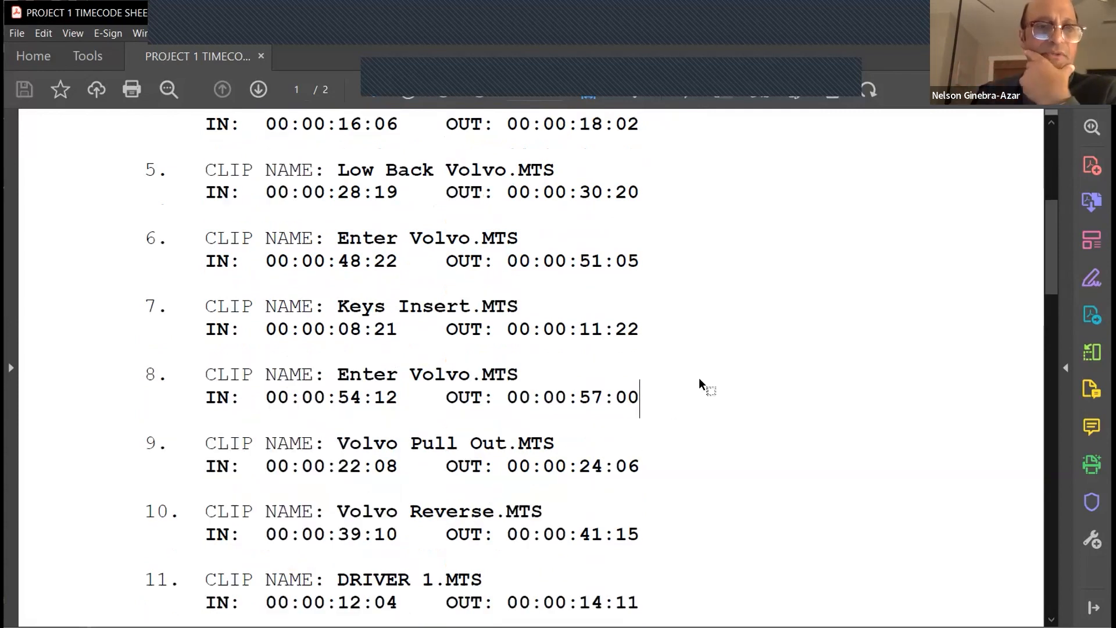
pyautogui.scroll(-1, 699, 378)
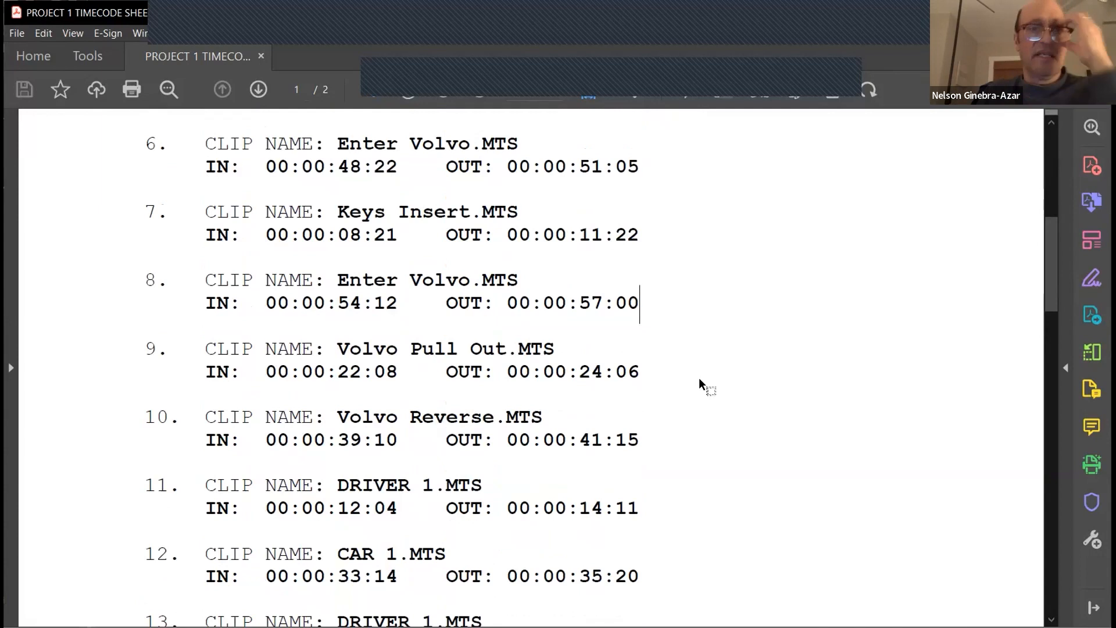
pyautogui.scroll(-1, 695, 375)
pyautogui.scroll(-1, 696, 375)
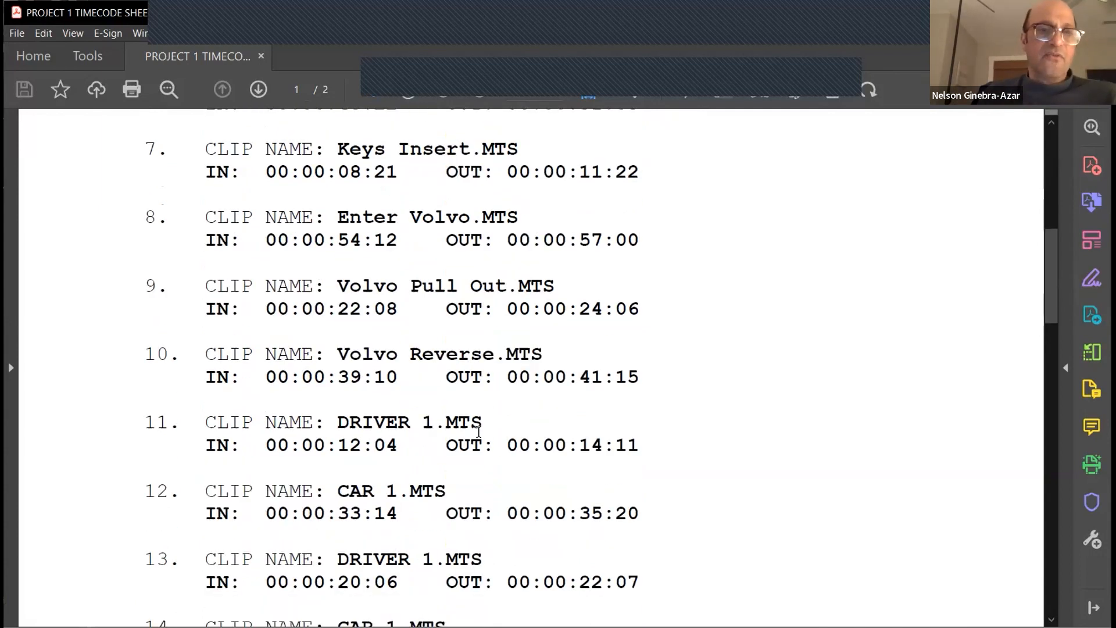
pyautogui.scroll(-1, 479, 432)
pyautogui.scroll(-1, 452, 446)
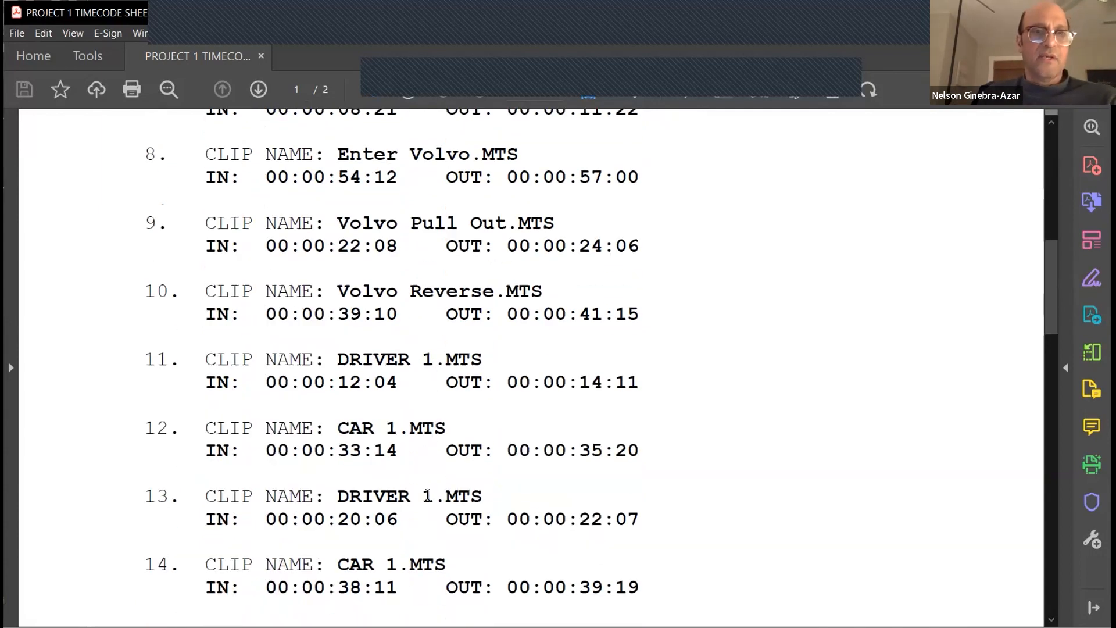
pyautogui.scroll(-1, 409, 347)
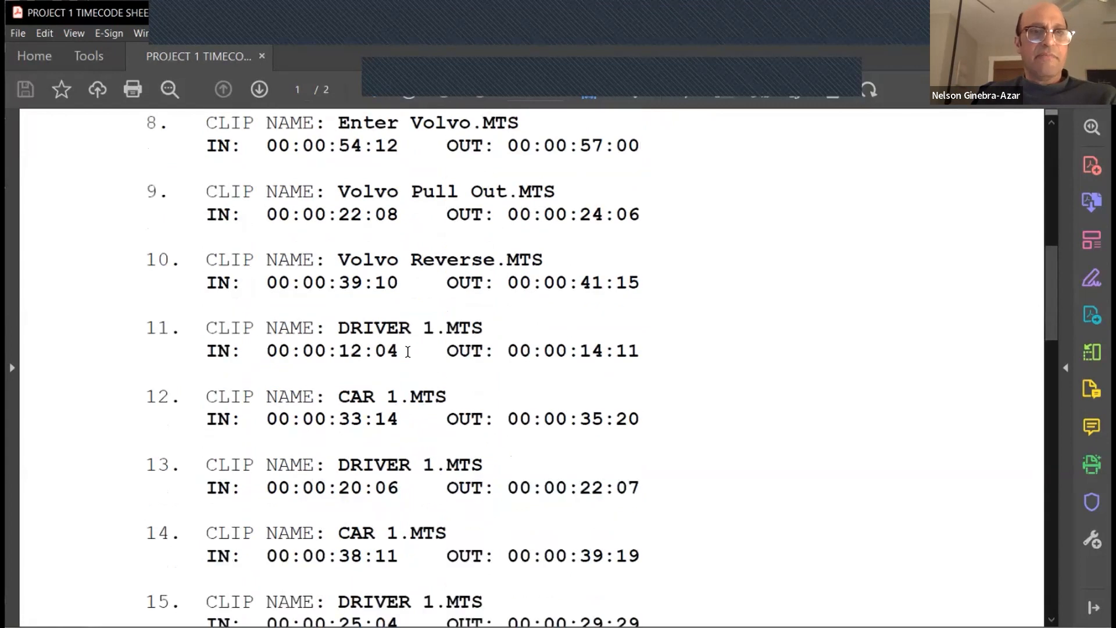
pyautogui.scroll(-1, 408, 352)
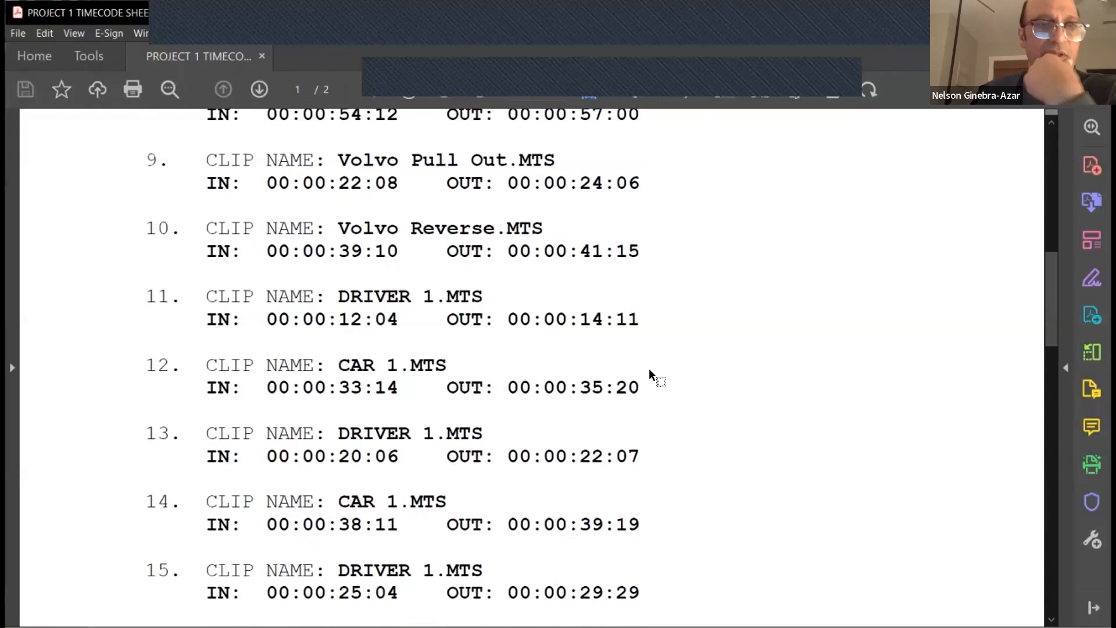
pyautogui.scroll(-1, 650, 372)
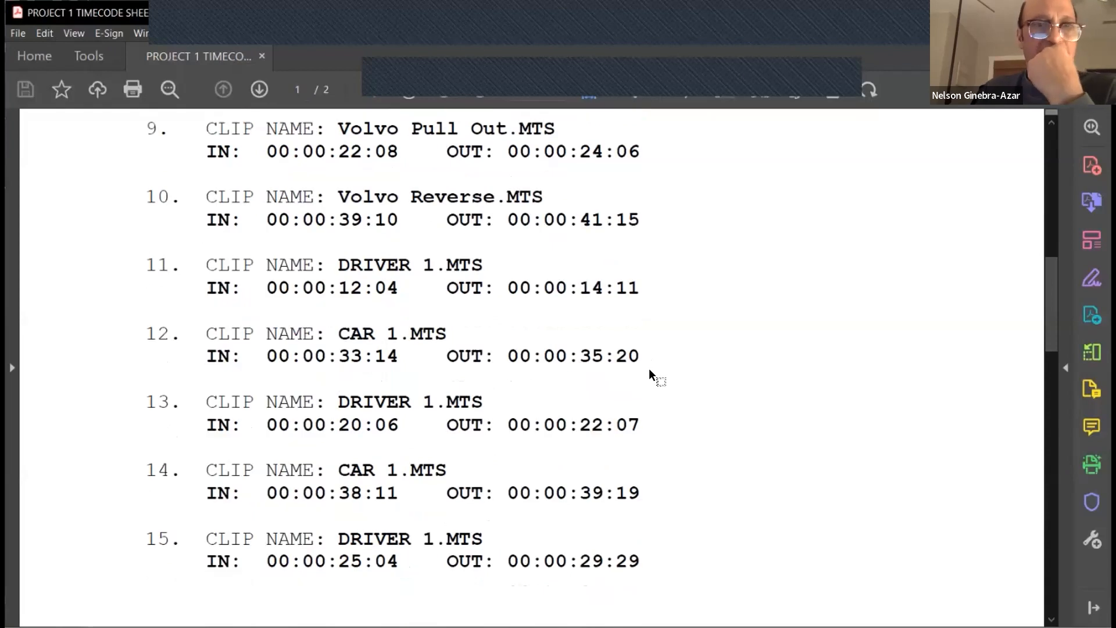
pyautogui.moveTo(1046, 283); pyautogui.dragTo(1053, 297)
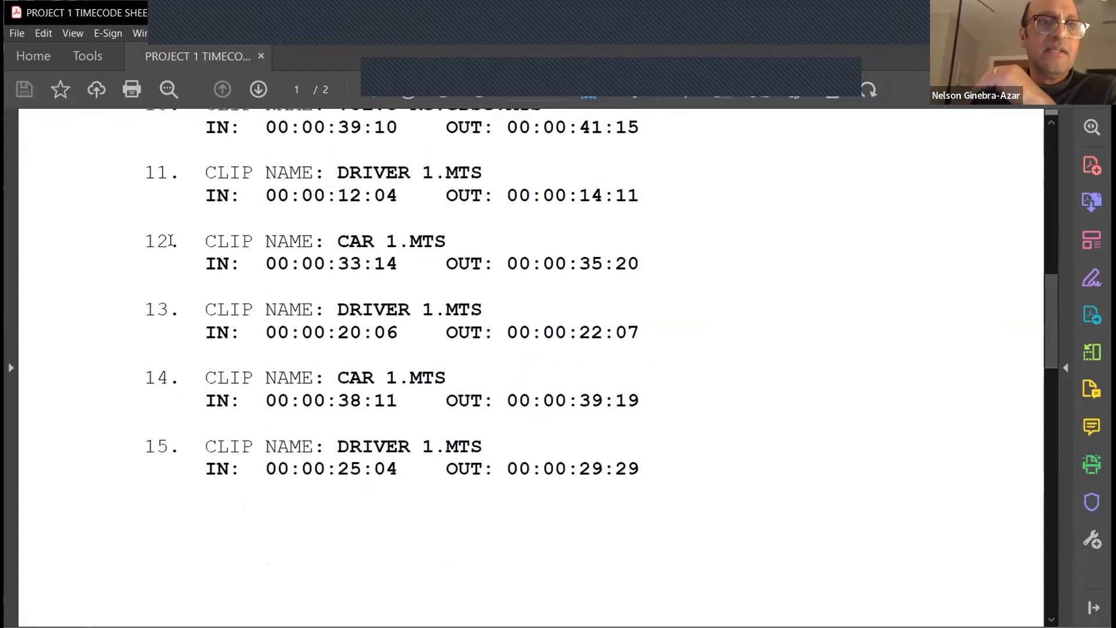
pyautogui.moveTo(154, 241); pyautogui.dragTo(784, 280)
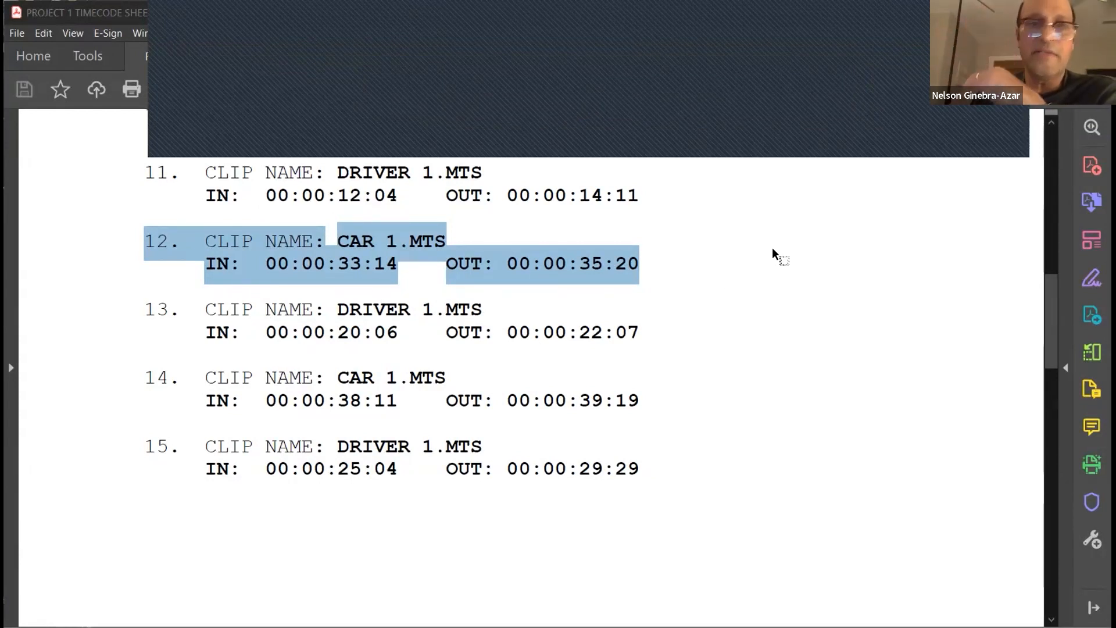
pyautogui.click(1013, 252)
# Step: Look through the rest of the timecode sheet to its last entry and return to the first entries
pyautogui.scroll(-8, 1041, 377)
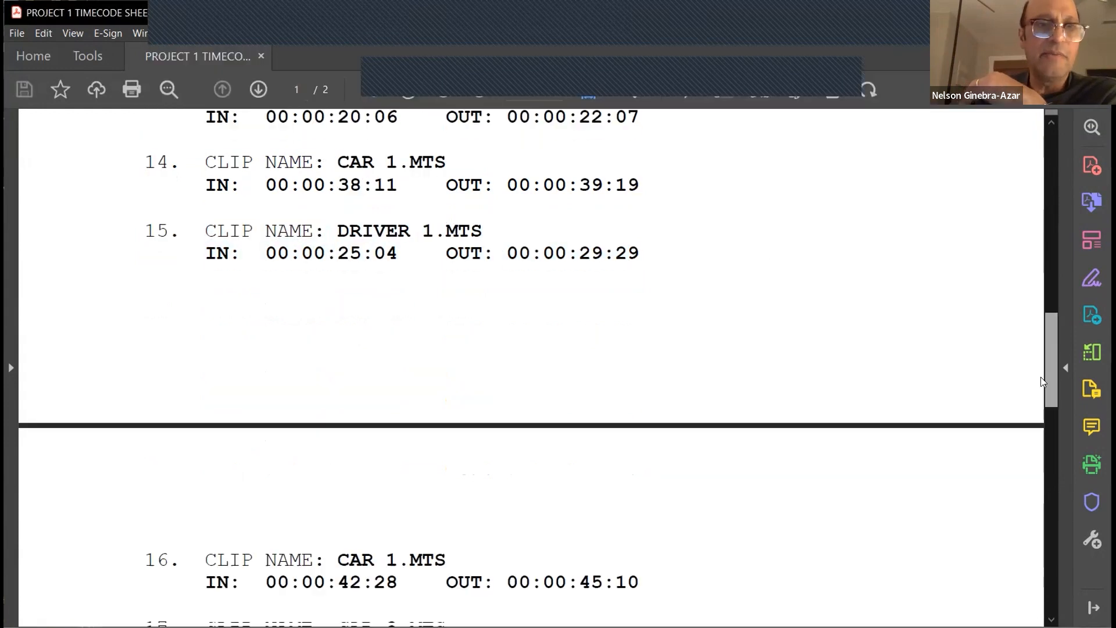
pyautogui.moveTo(1041, 402); pyautogui.dragTo(1043, 539)
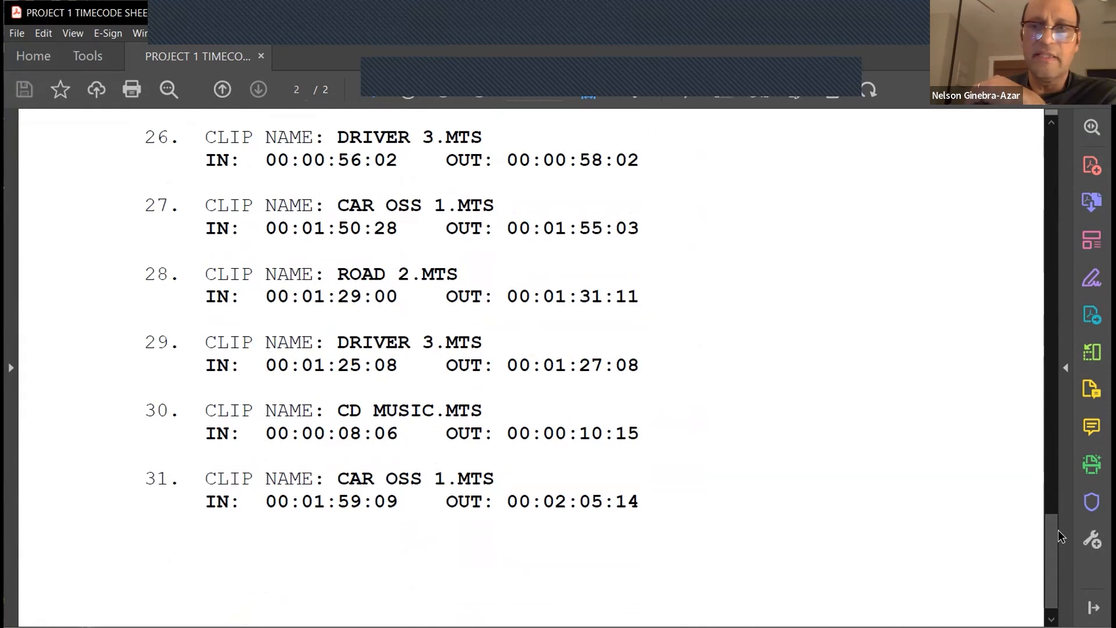
pyautogui.scroll(14, 1050, 544)
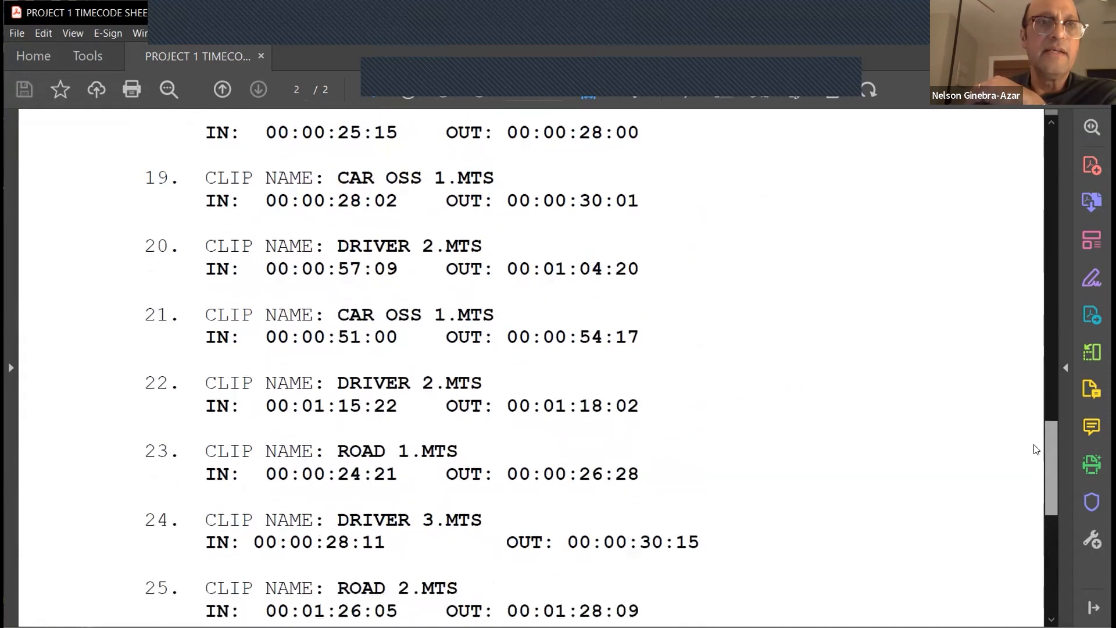
pyautogui.scroll(15, 1023, 358)
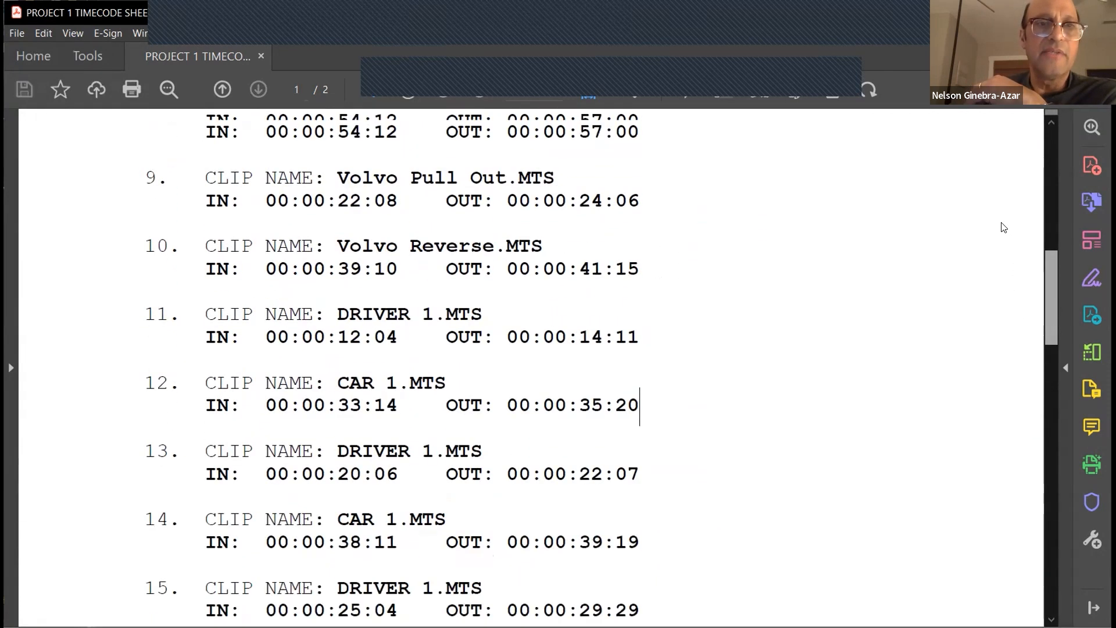
pyautogui.scroll(3, 1001, 184)
pyautogui.scroll(-1, 1001, 175)
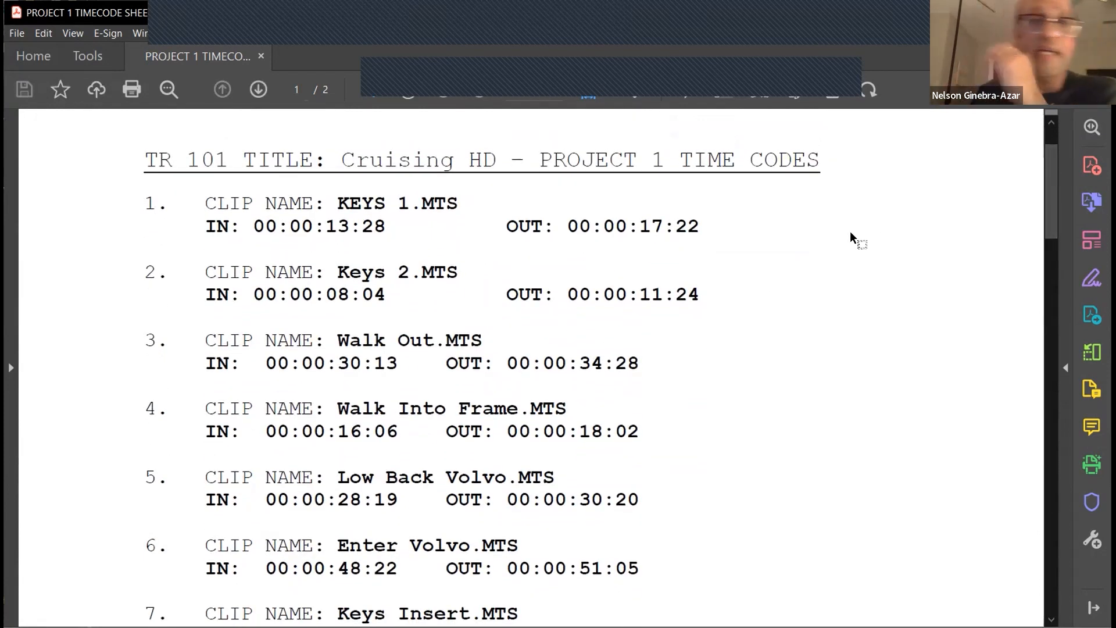
pyautogui.moveTo(1049, 185); pyautogui.dragTo(1048, 147)
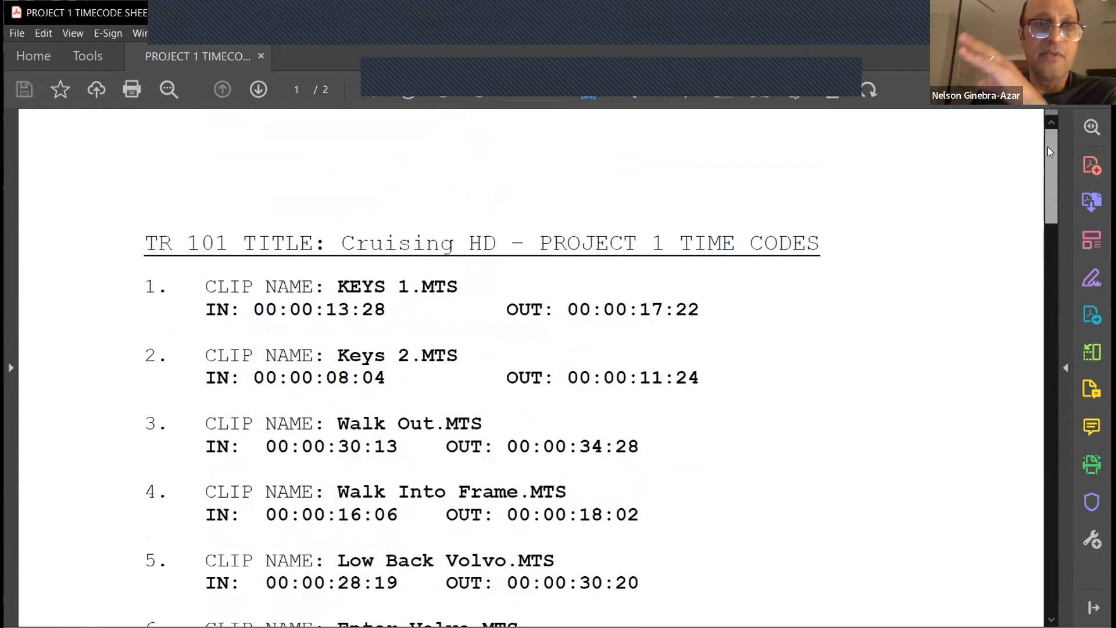
pyautogui.scroll(-1, 1013, 179)
pyautogui.scroll(-1, 1013, 179)
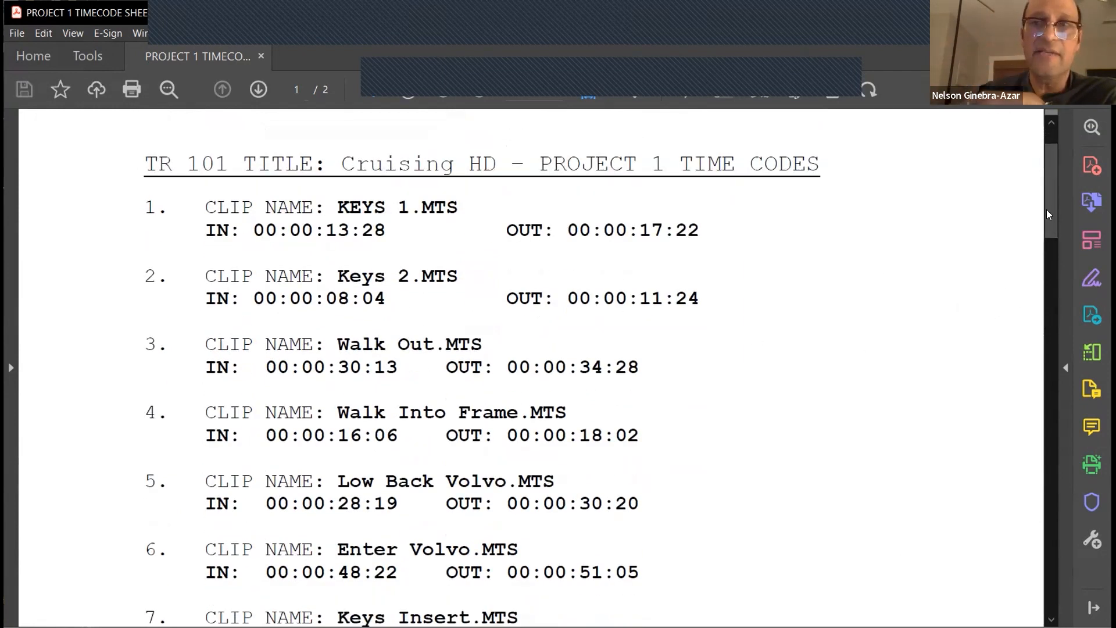
pyautogui.moveTo(1049, 210)
pyautogui.mouseDown()
pyautogui.moveTo(1046, 271)
pyautogui.moveTo(1046, 227)
pyautogui.mouseUp()
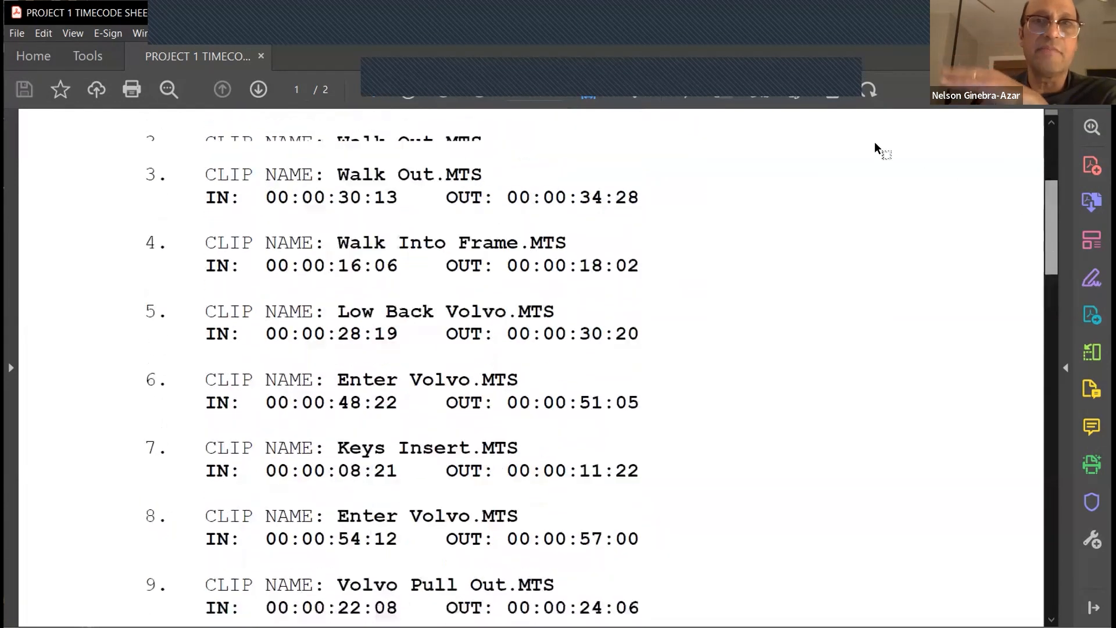
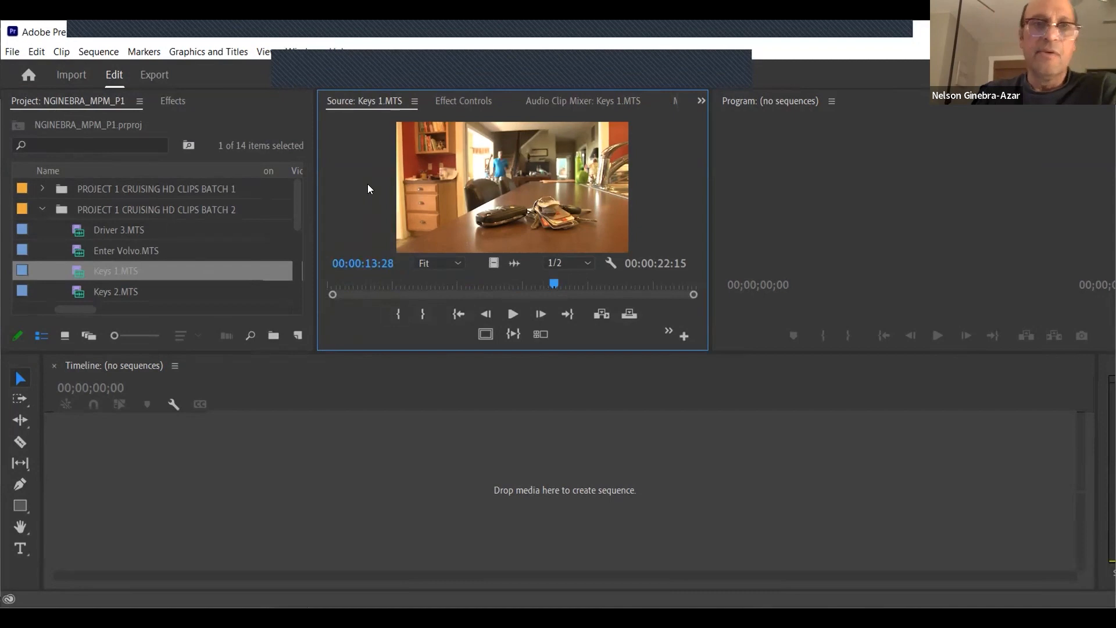
# Step: Mark Keys 1.MTS in at 00:00:13:28 and out at 00:00:17:22, and create a new sequence from the marked portion
pyautogui.click(399, 315)
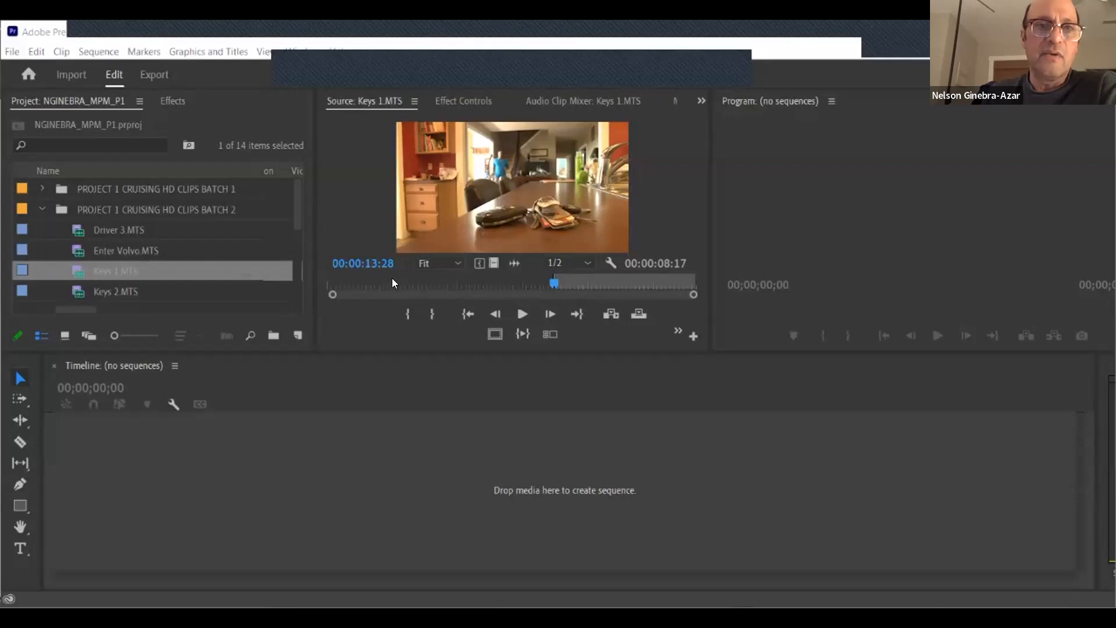
pyautogui.click(373, 265)
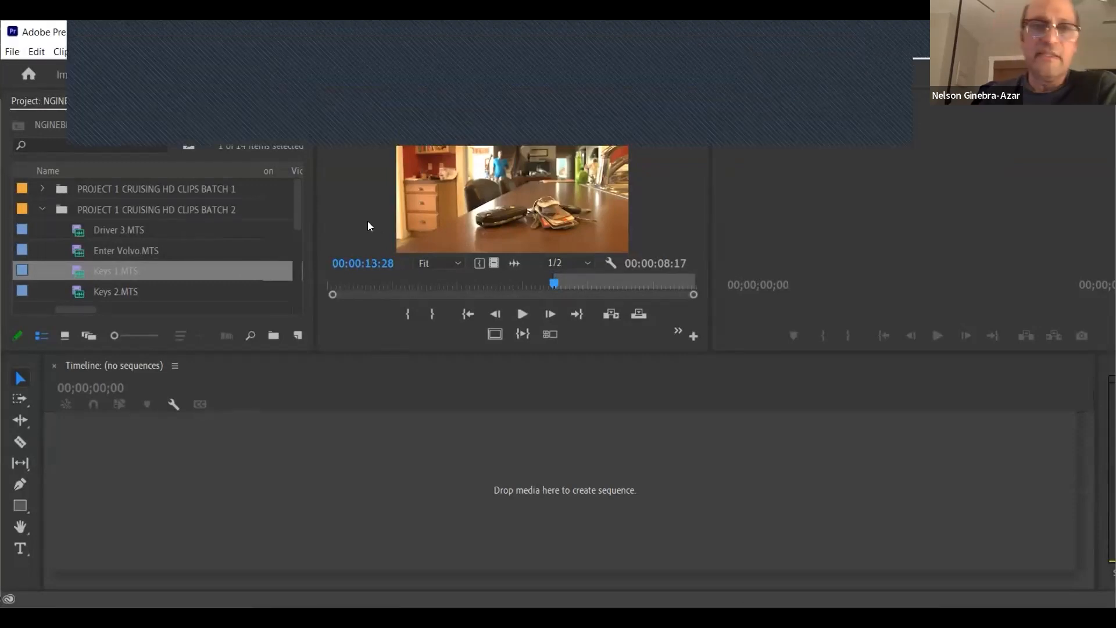
pyautogui.write('17')
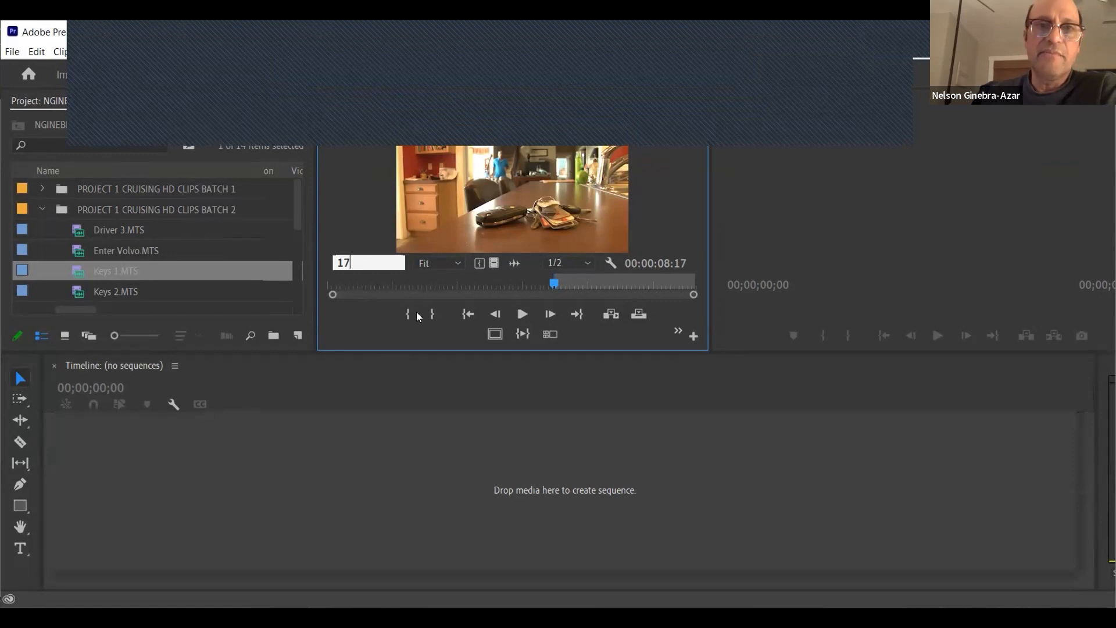
pyautogui.write(':22')
pyautogui.press('Return')
pyautogui.click(431, 315)
pyautogui.moveTo(520, 171); pyautogui.dragTo(206, 495)
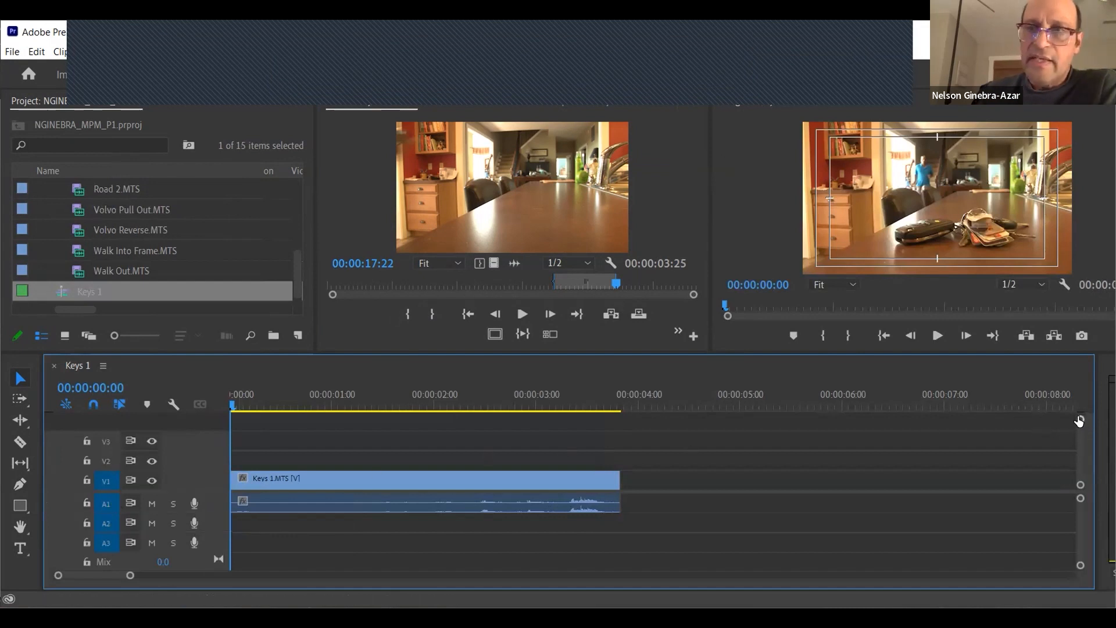
# Step: Increase the heights of the video and audio tracks in the Keys 1 sequence until the video thumbnail and audio waveforms show
pyautogui.moveTo(1080, 420); pyautogui.dragTo(1080, 424)
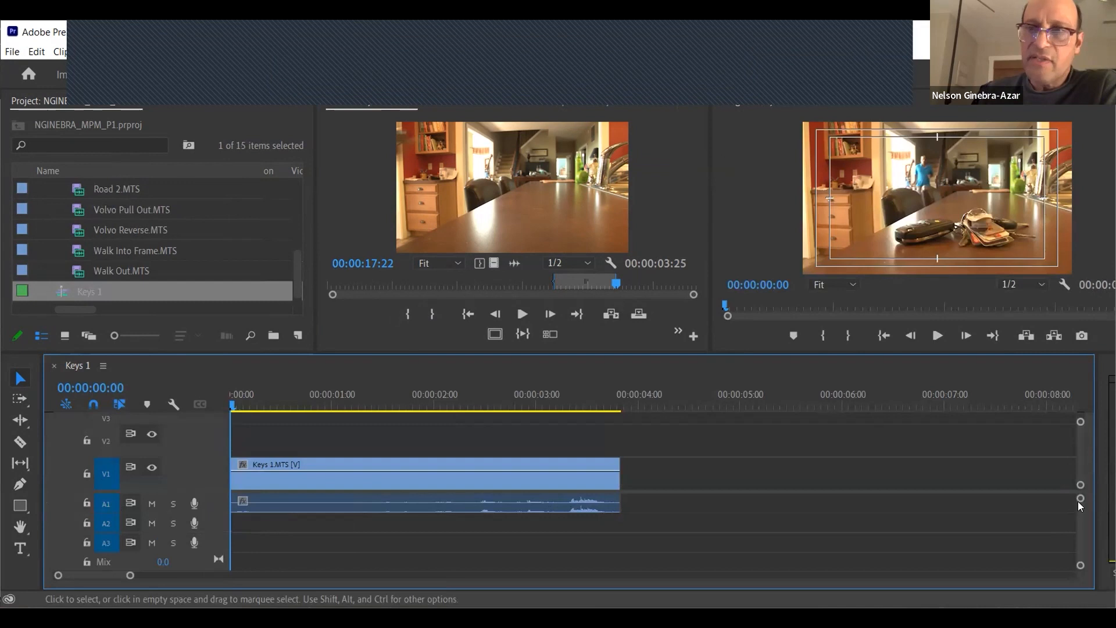
pyautogui.moveTo(1082, 495); pyautogui.dragTo(1082, 499)
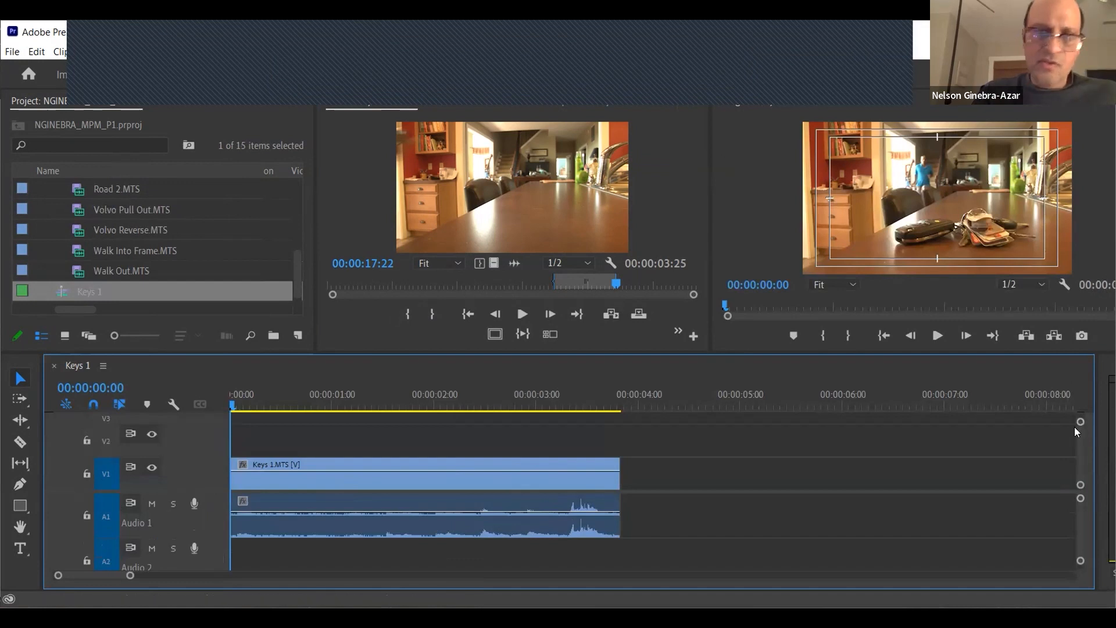
pyautogui.hotkey('ctrl', '-')
pyautogui.hotkey('ctrl', '=')
pyautogui.hotkey('ctrl', '=')
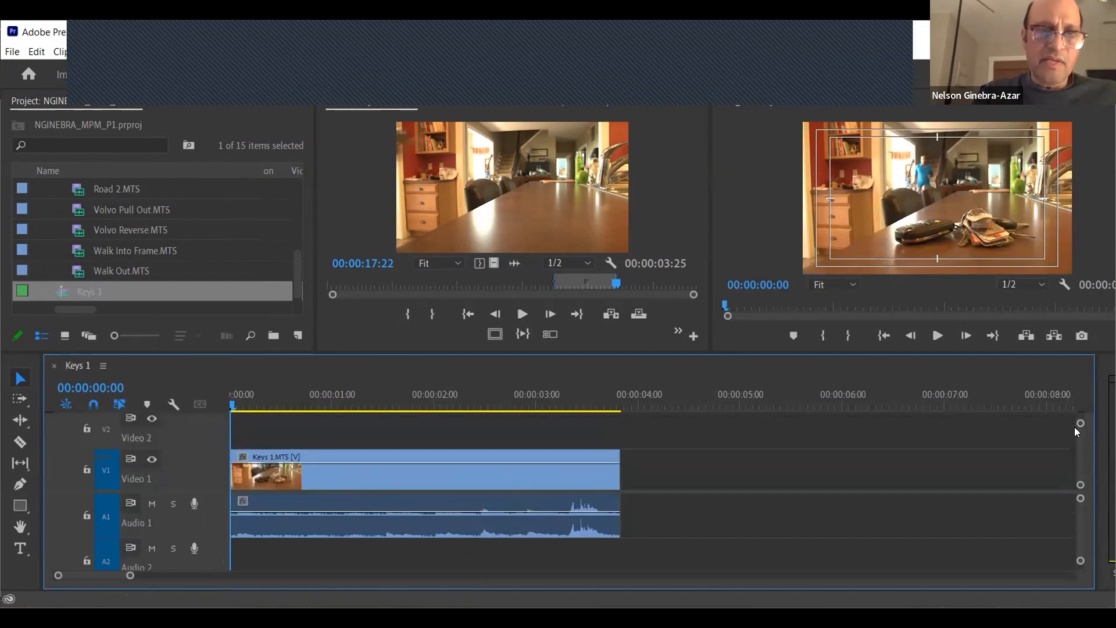
pyautogui.hotkey('ctrl', '-')
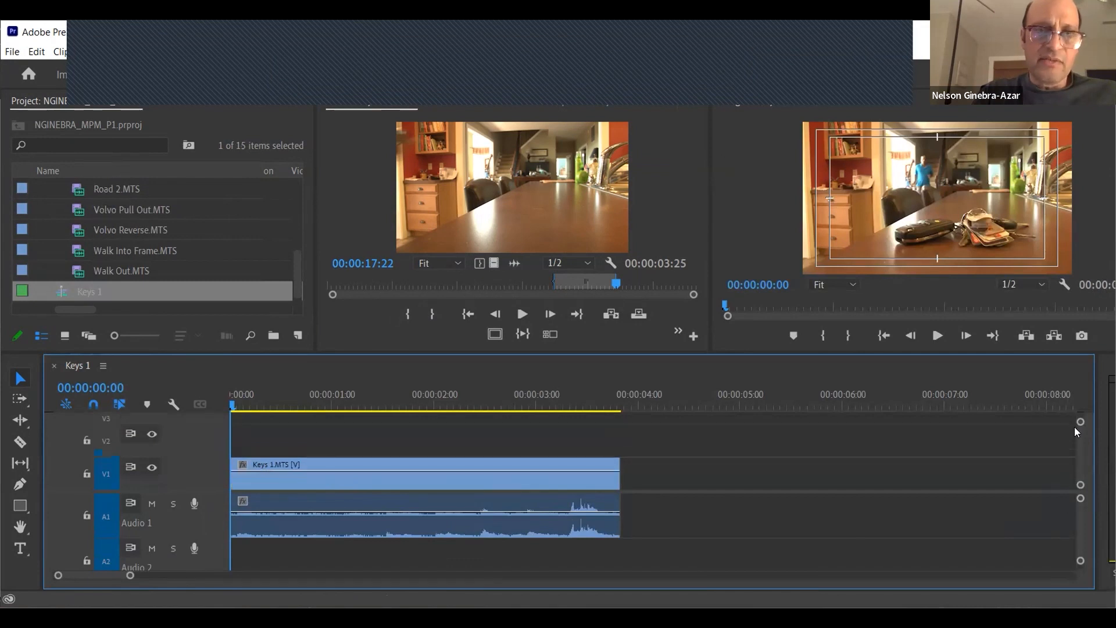
pyautogui.hotkey('ctrl', '=')
pyautogui.hotkey('ctrl', '=')
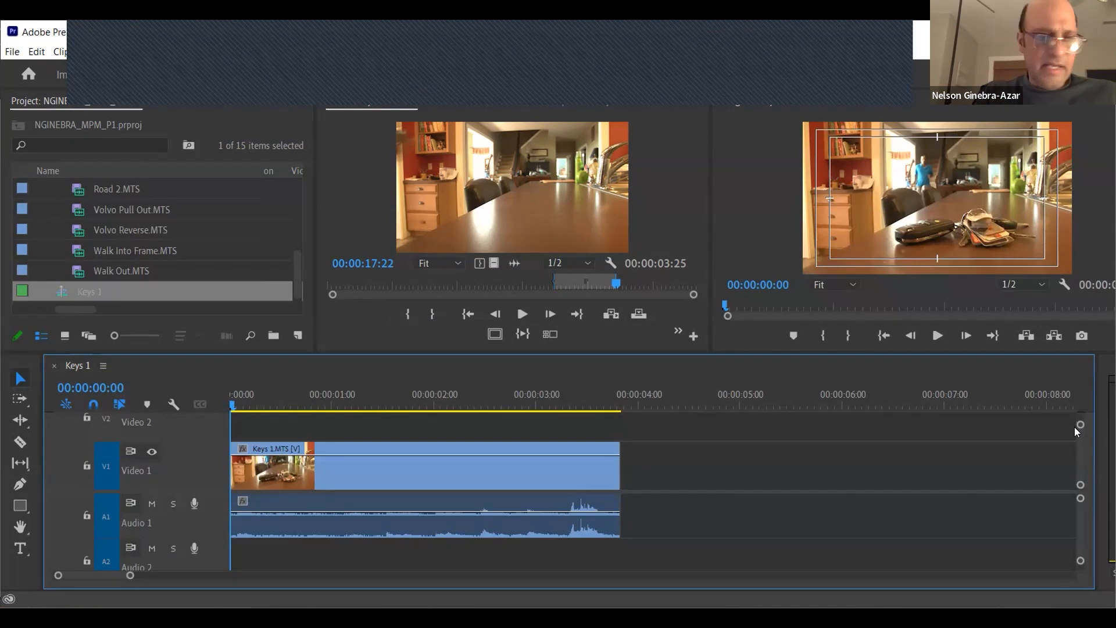
# Step: Shrink and re-expand all track heights in the Keys 1 sequence, leaving the video and audio tracks at the taller size
pyautogui.hotkey('shift', '=')
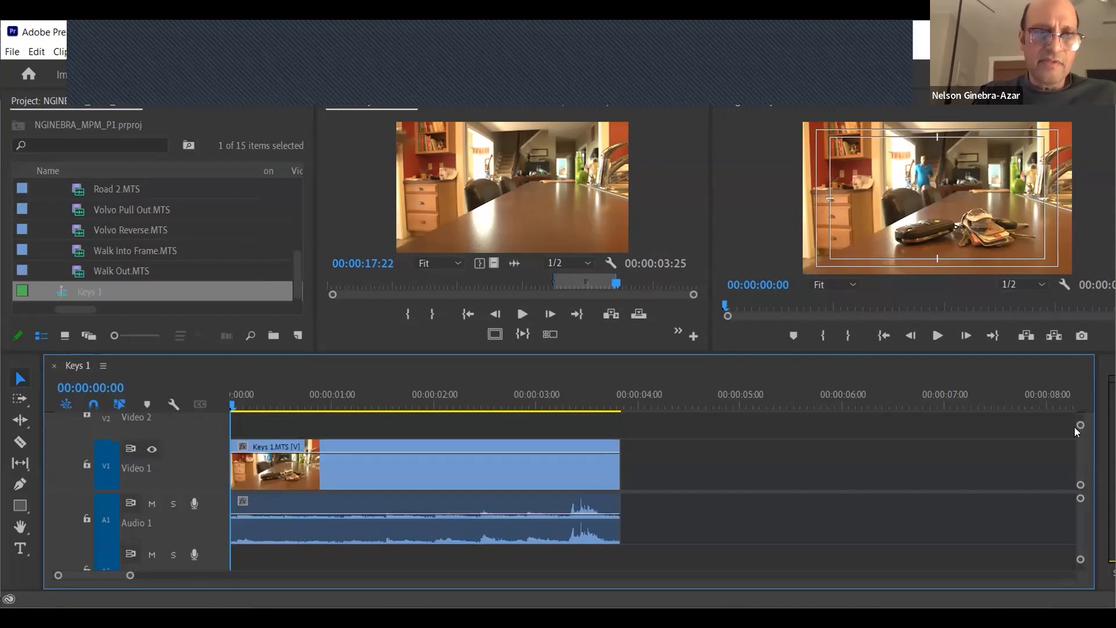
pyautogui.hotkey('shift', '-')
pyautogui.hotkey('shift', '=')
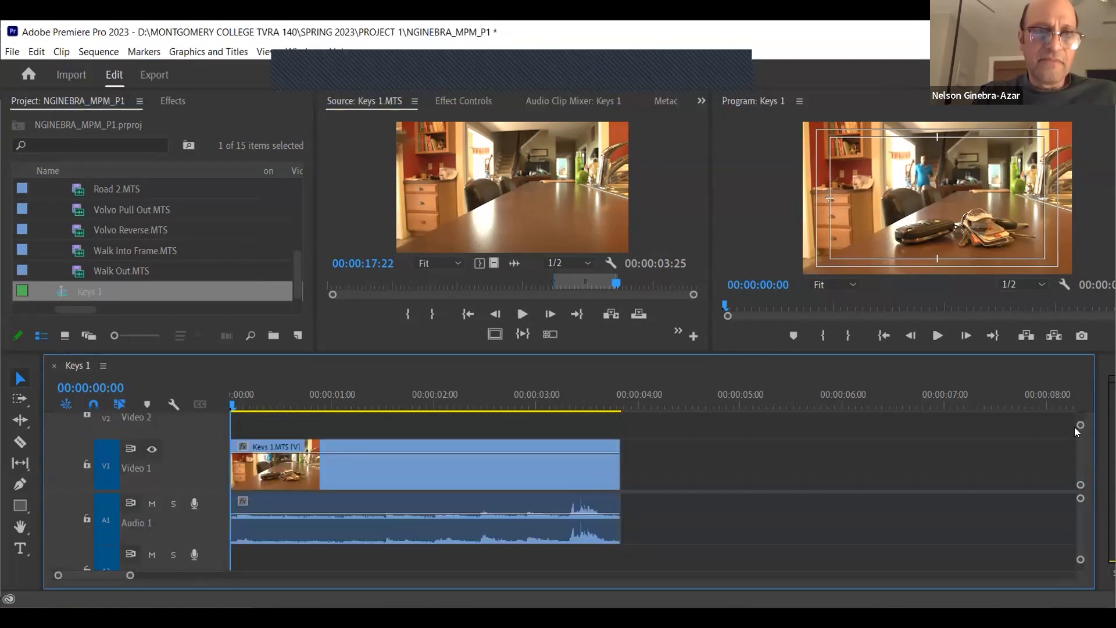
pyautogui.hotkey('shift', '-')
pyautogui.hotkey('shift', '=')
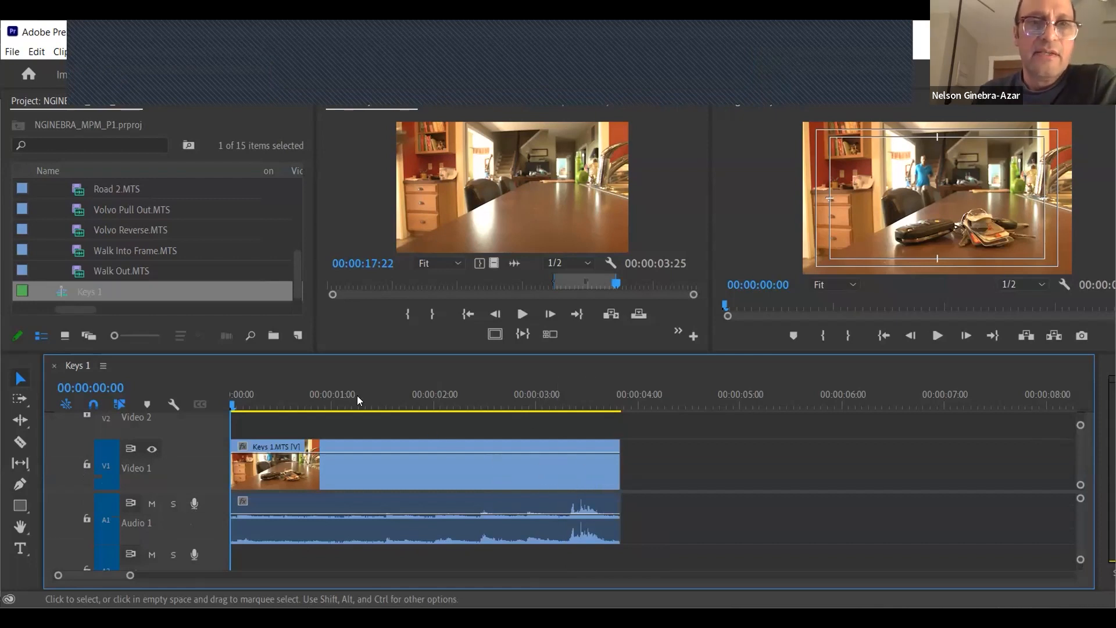
# Step: Scrub through the Keys 1 clip in the sequence and play it from 00:00:03:02 to its end
pyautogui.moveTo(254, 400); pyautogui.dragTo(555, 407)
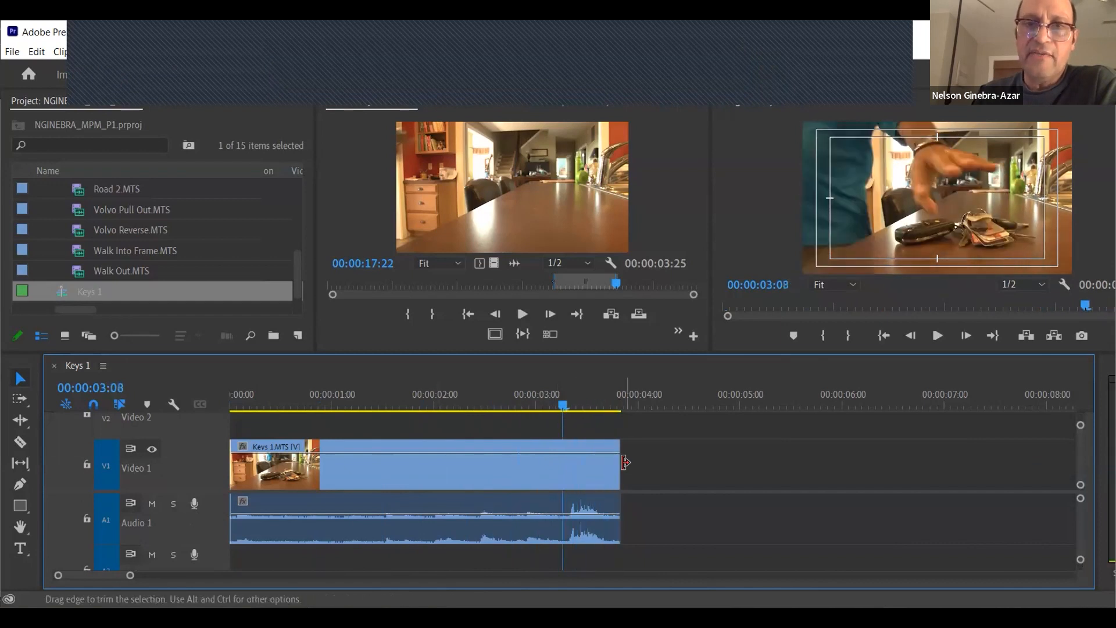
pyautogui.moveTo(548, 407); pyautogui.dragTo(534, 410)
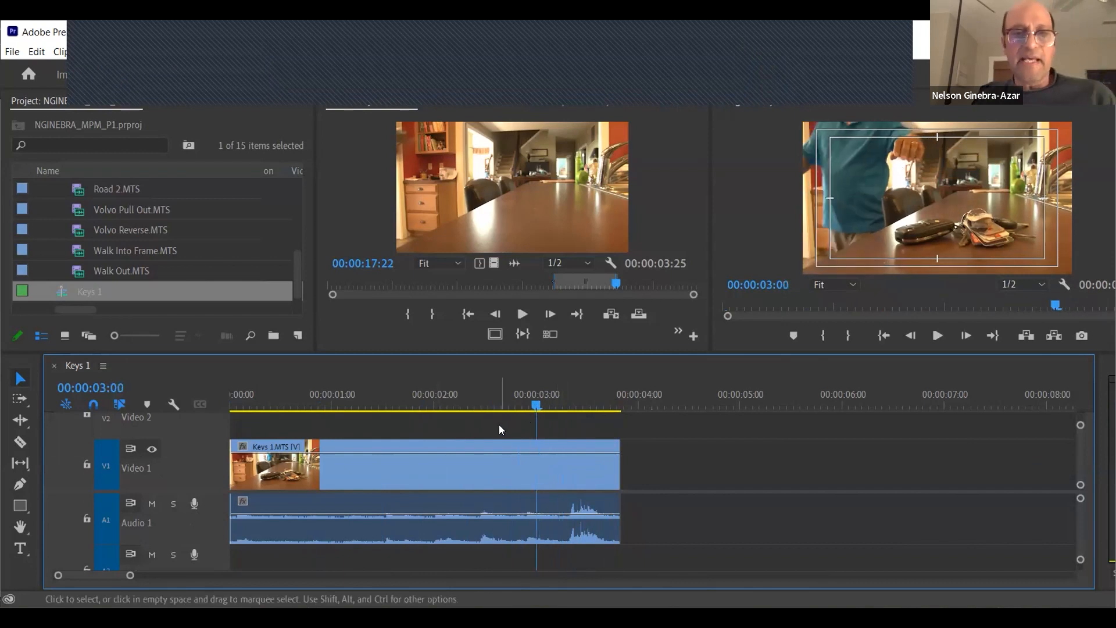
pyautogui.click(543, 403)
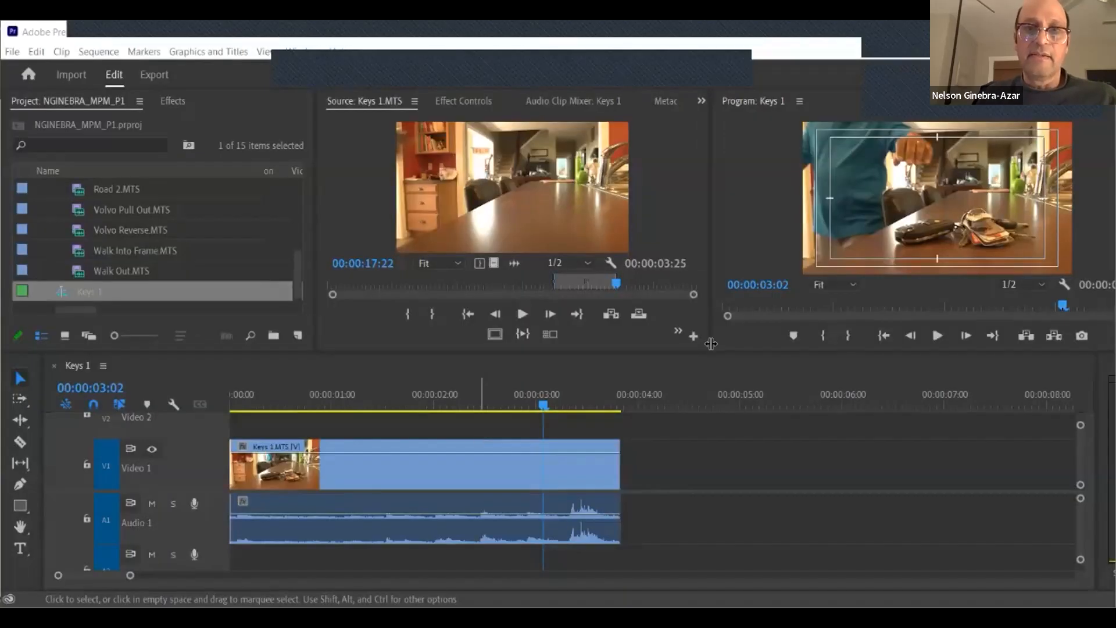
pyautogui.click(545, 403)
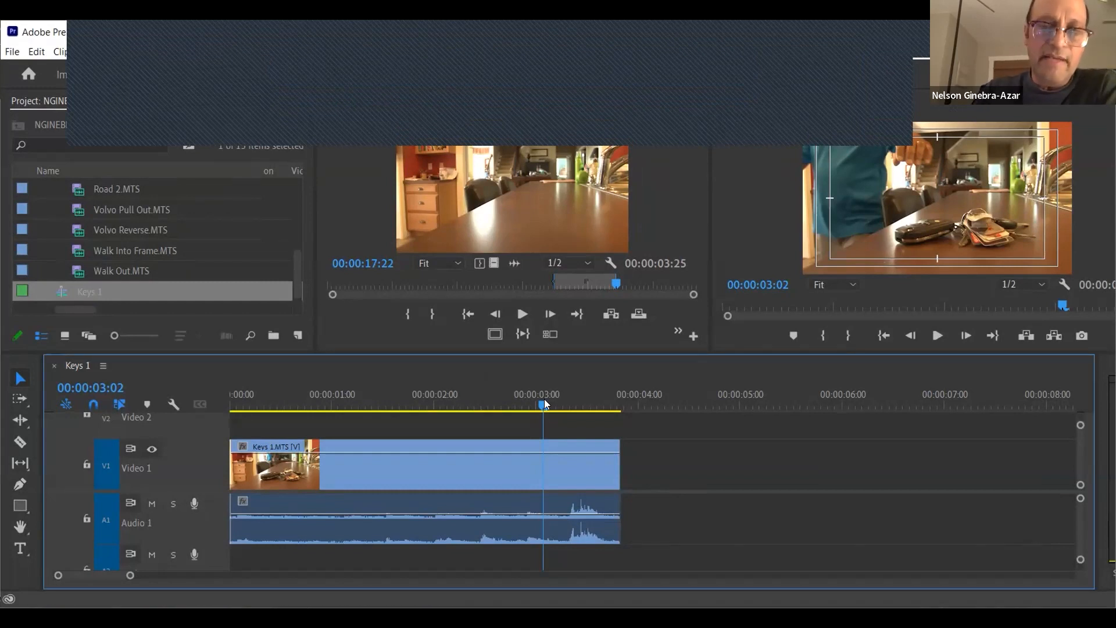
pyautogui.press('space')
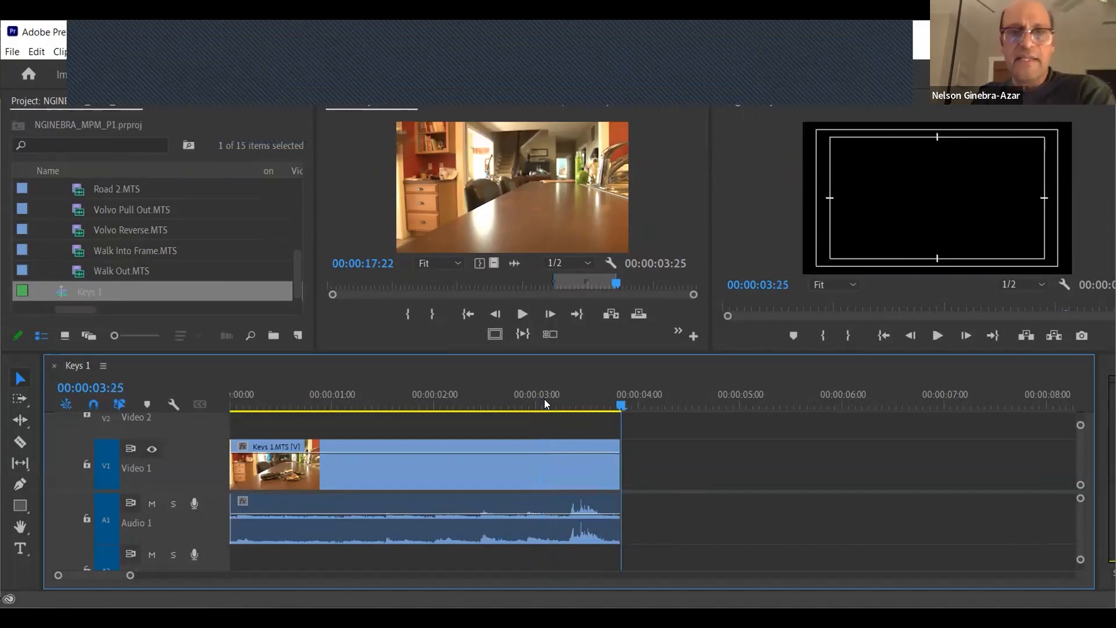
# Step: Jump the sequence playhead to the end of the Keys 1 clip, and zoom the timeline in and back out around it
pyautogui.click(496, 402)
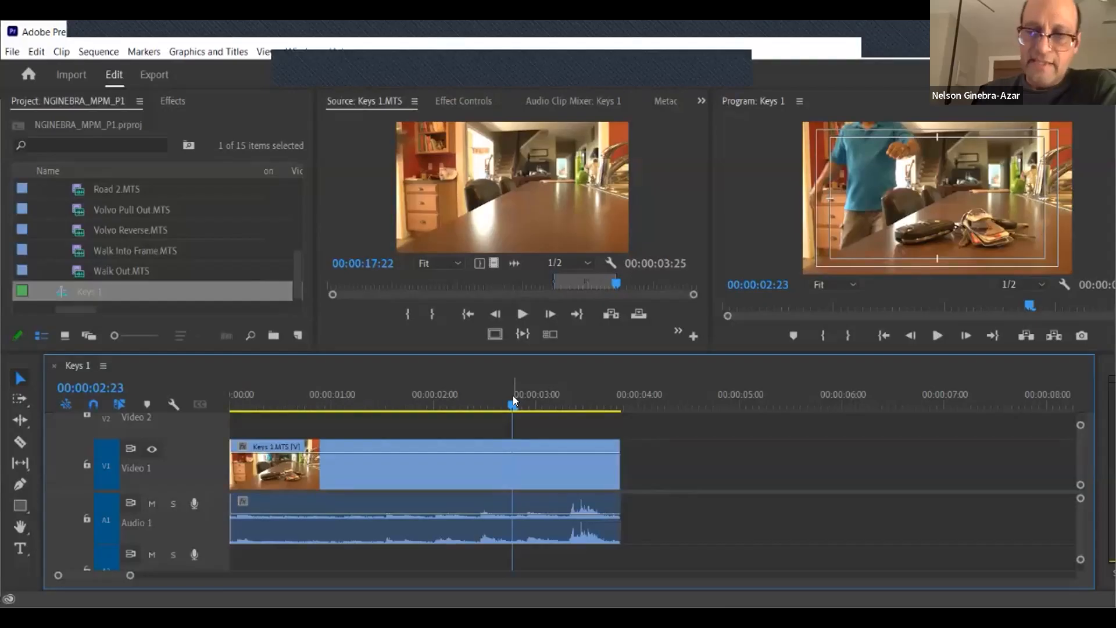
pyautogui.press('Down')
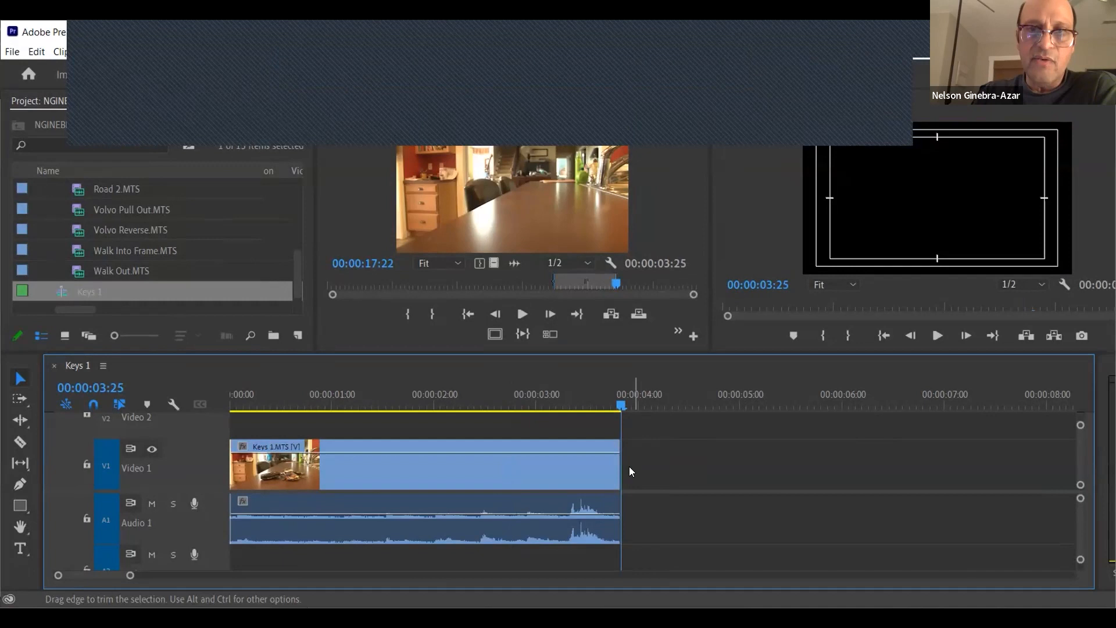
pyautogui.press('=')
pyautogui.press('=')
pyautogui.press('=')
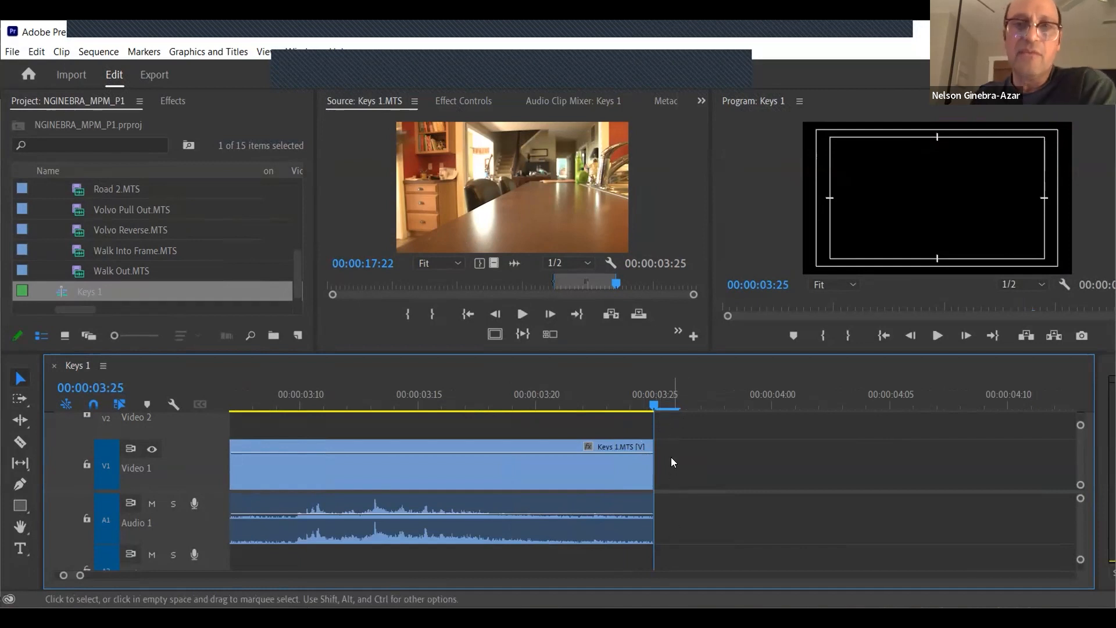
pyautogui.press('-')
pyautogui.press('-')
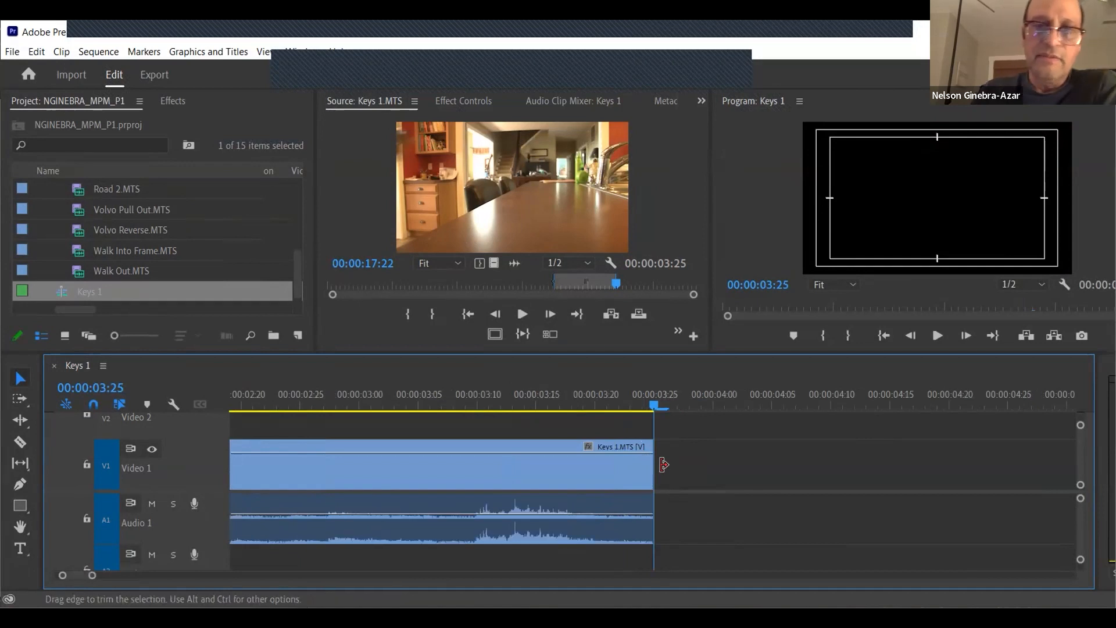
pyautogui.press('-')
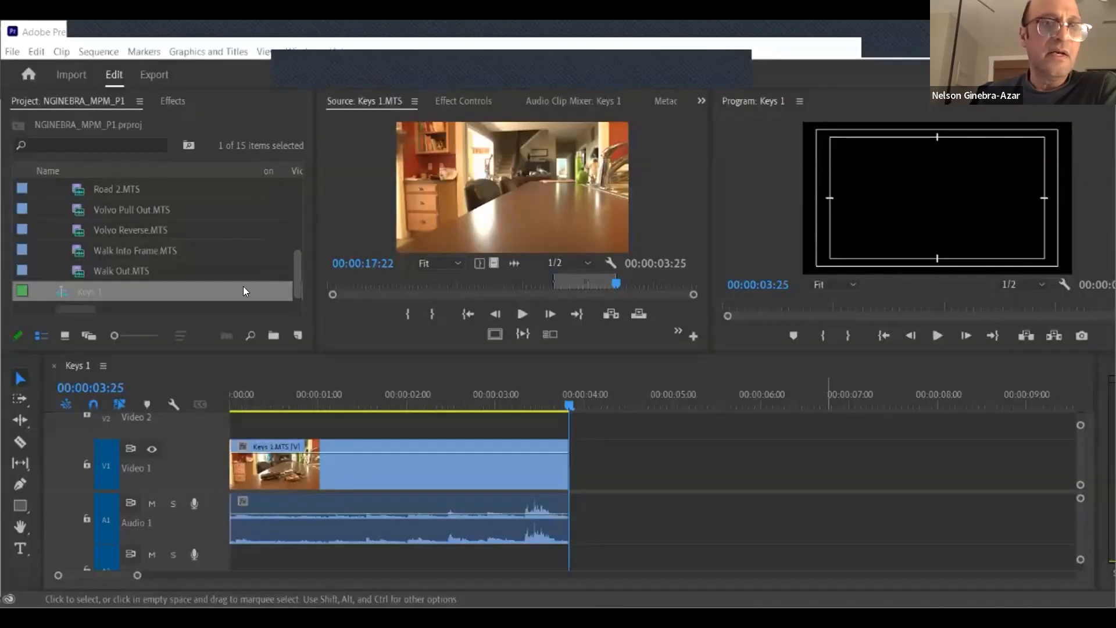
# Step: Collapse the BATCH 2 clip bin so only the two bins and the sequence are listed, and enlarge the project item rows
pyautogui.click(243, 287)
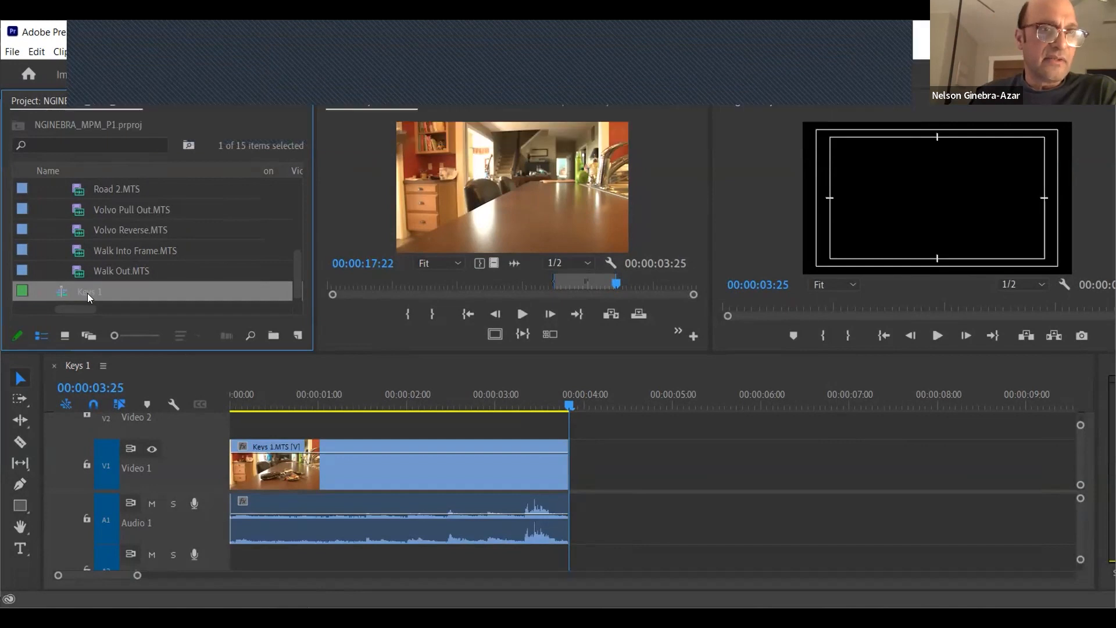
pyautogui.moveTo(299, 287); pyautogui.dragTo(300, 191)
pyautogui.click(41, 209)
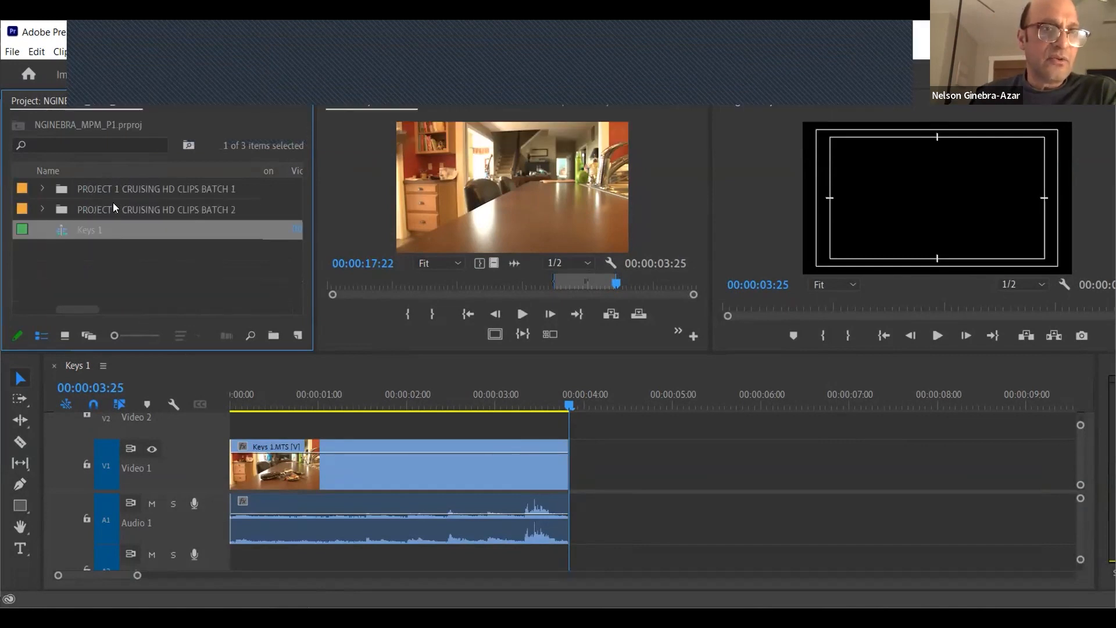
pyautogui.click(40, 209)
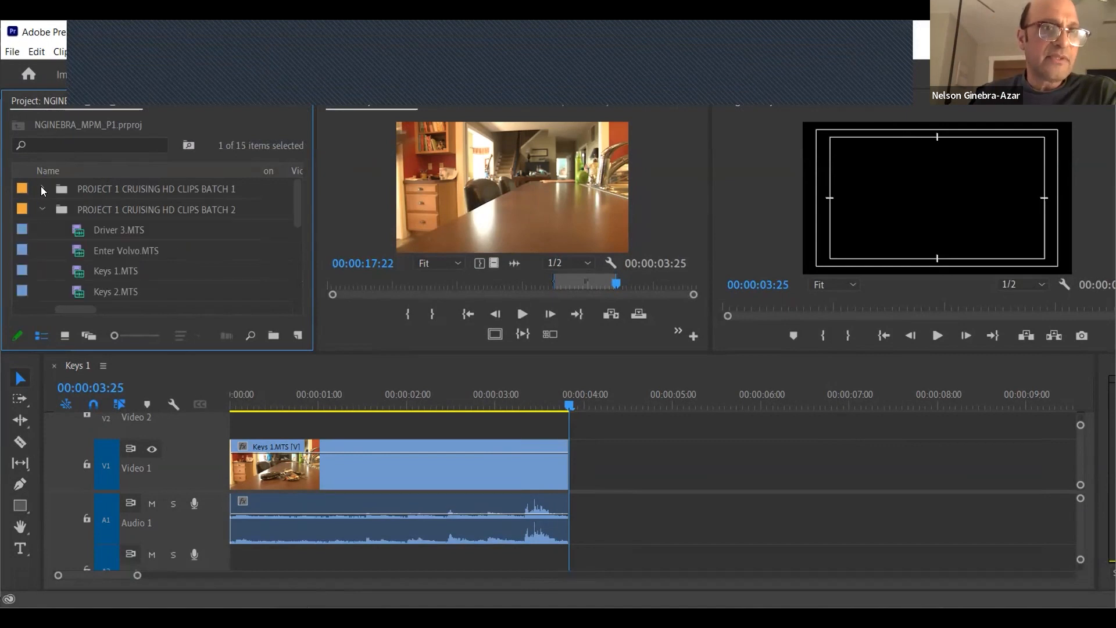
pyautogui.click(41, 187)
pyautogui.click(41, 188)
pyautogui.click(41, 188)
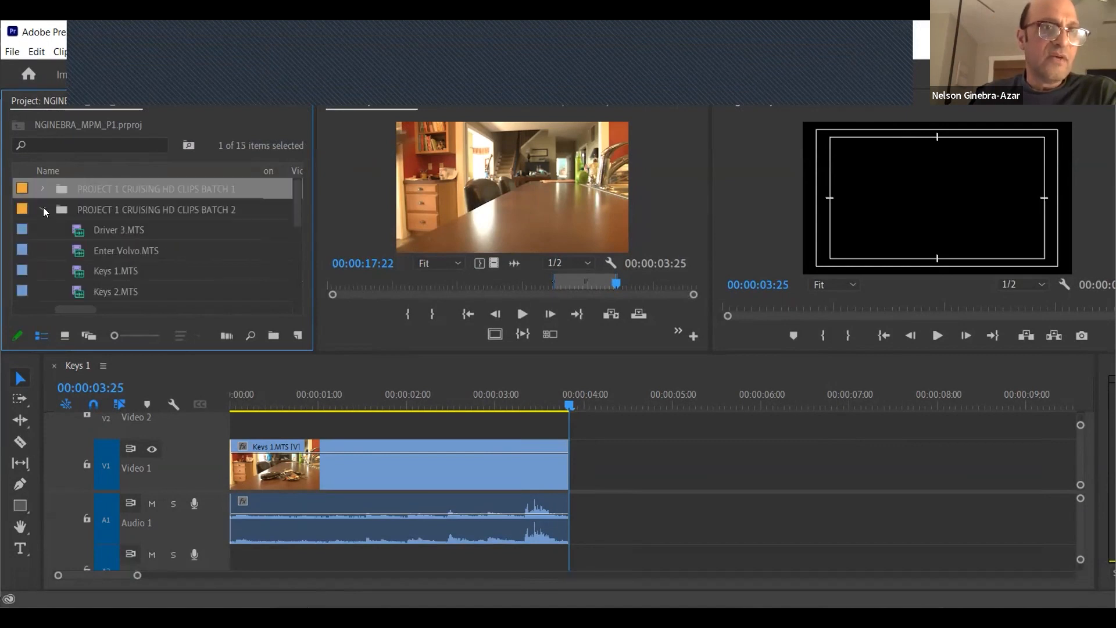
pyautogui.click(43, 207)
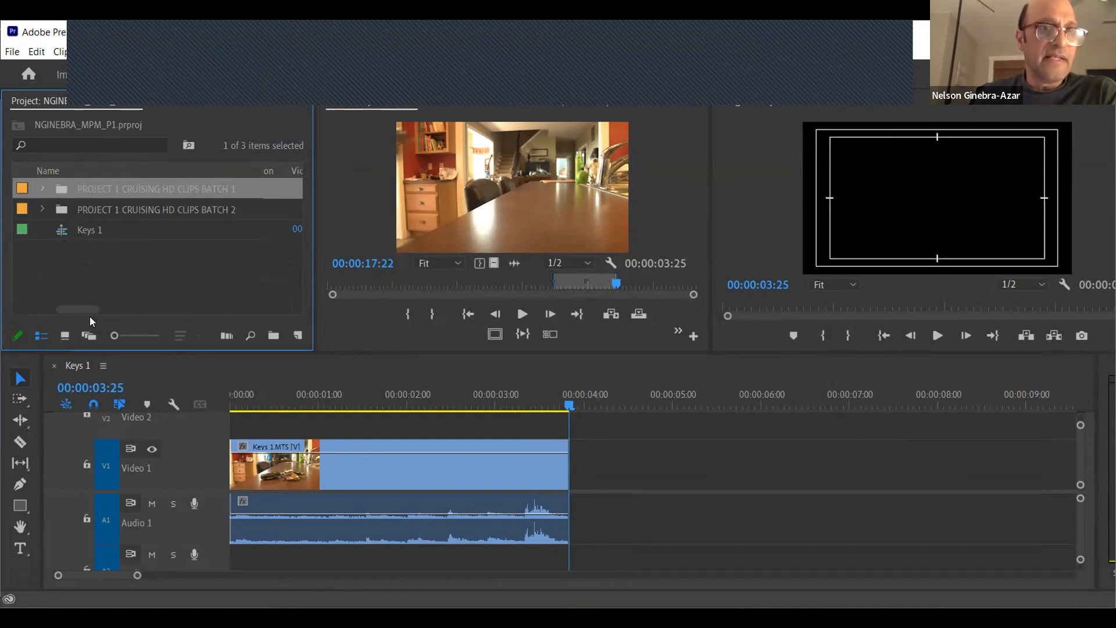
pyautogui.moveTo(115, 335); pyautogui.dragTo(135, 337)
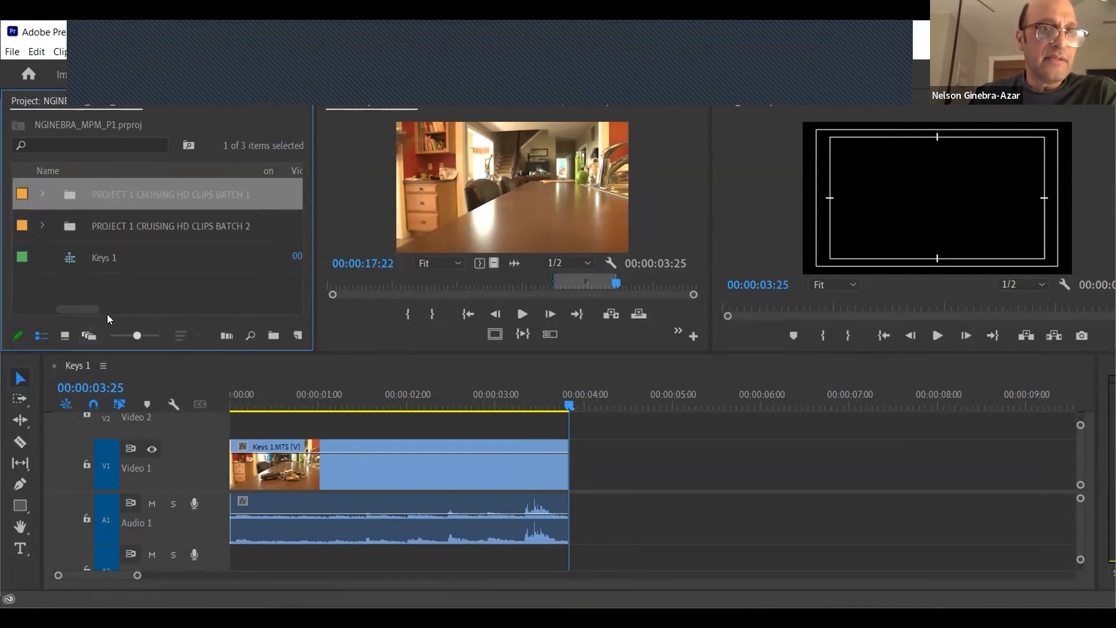
# Step: Rename the Keys 1 sequence as MAIN SEQUENCE
pyautogui.click(97, 248)
pyautogui.click(96, 247)
pyautogui.moveTo(119, 250); pyautogui.dragTo(52, 249)
pyautogui.write('MAIN')
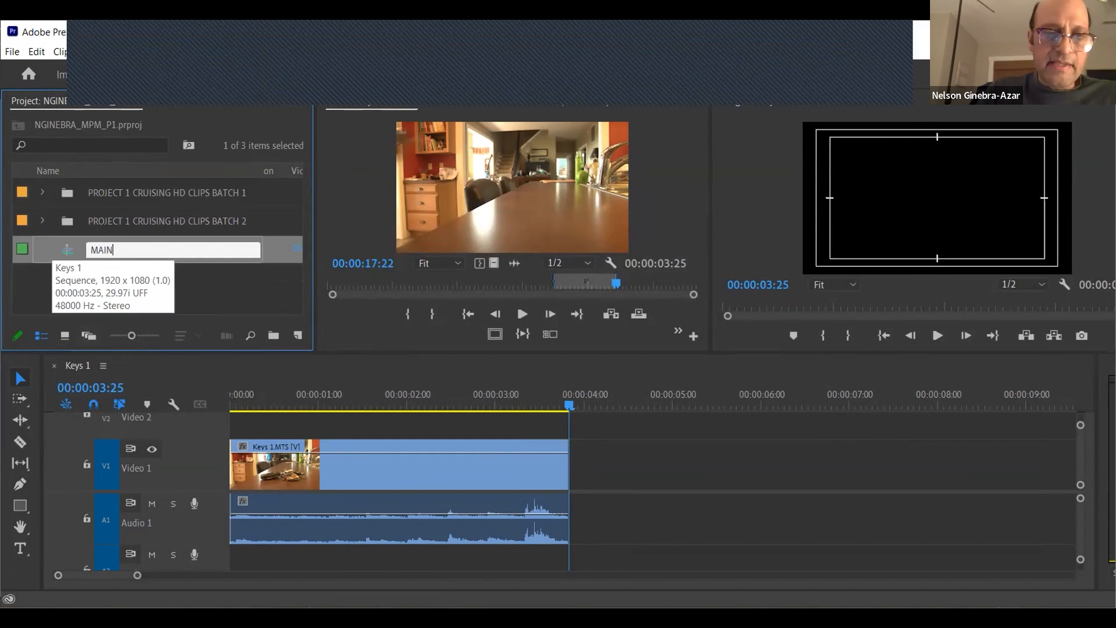
pyautogui.write(' SEQUENCE')
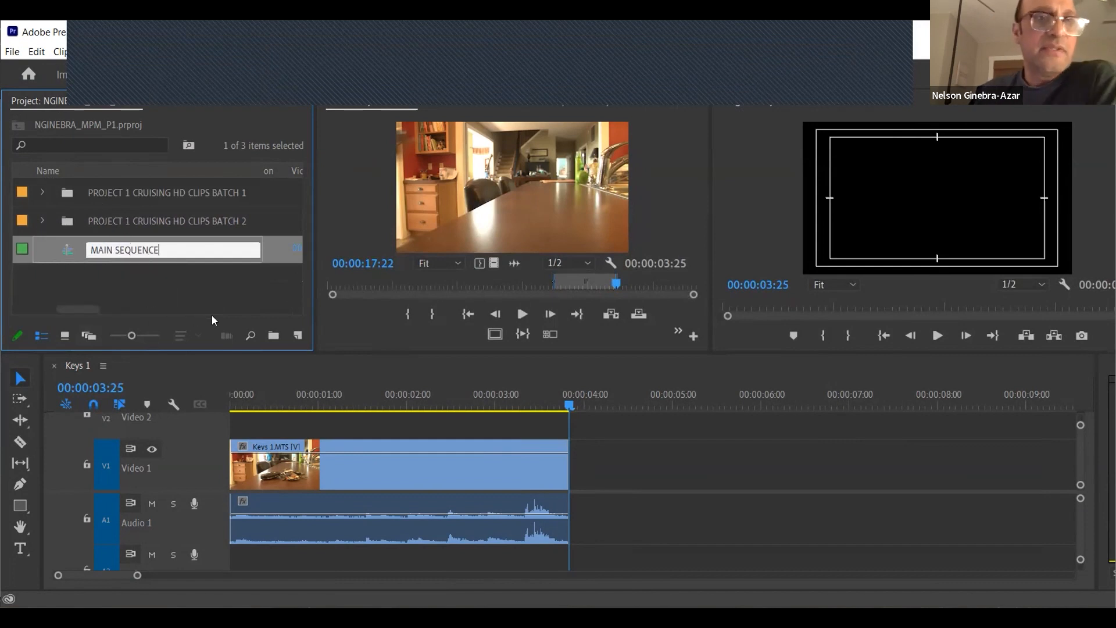
pyautogui.click(234, 294)
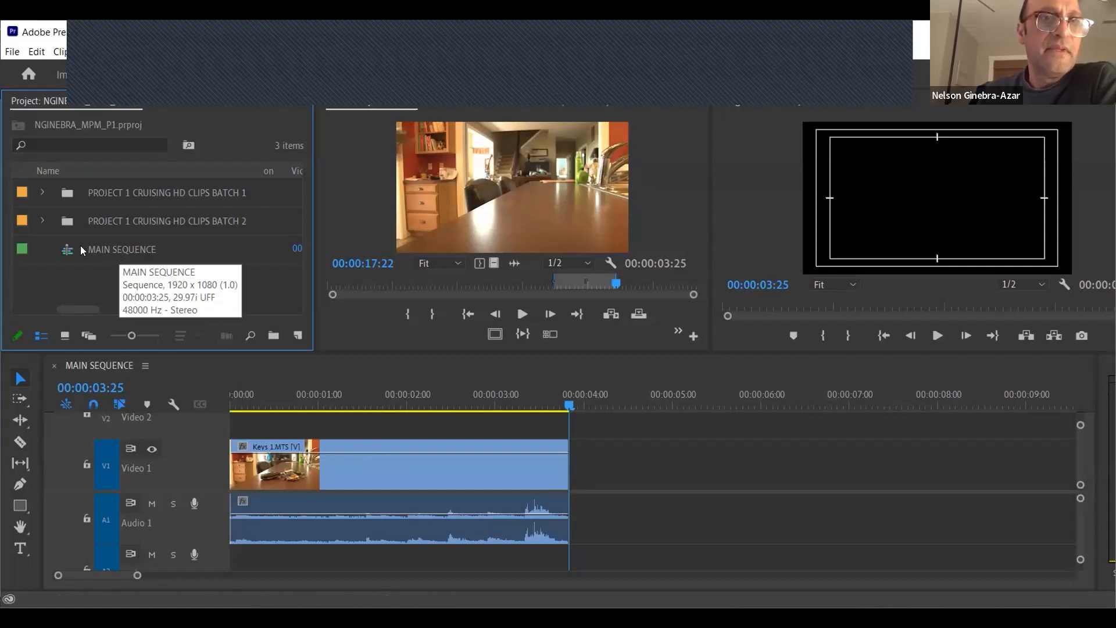
# Step: Load Keys 2.MTS from the BATCH 2 bin into the source monitor and mark its in point at 00:00:08:04
pyautogui.click(40, 221)
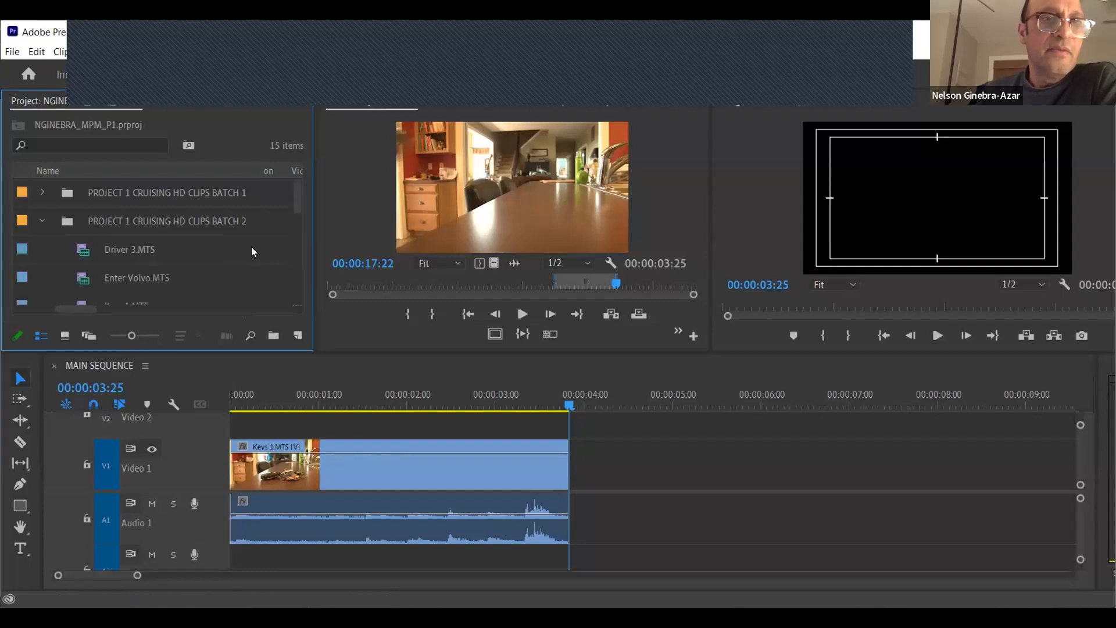
pyautogui.moveTo(296, 202); pyautogui.dragTo(297, 232)
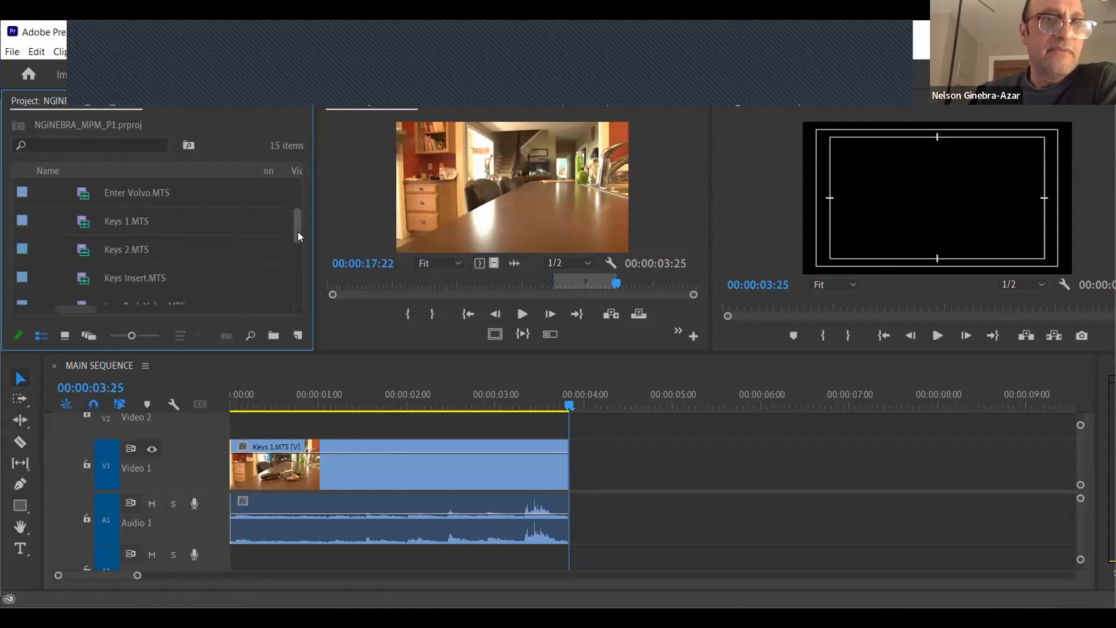
pyautogui.click(86, 256)
pyautogui.doubleClick(86, 256)
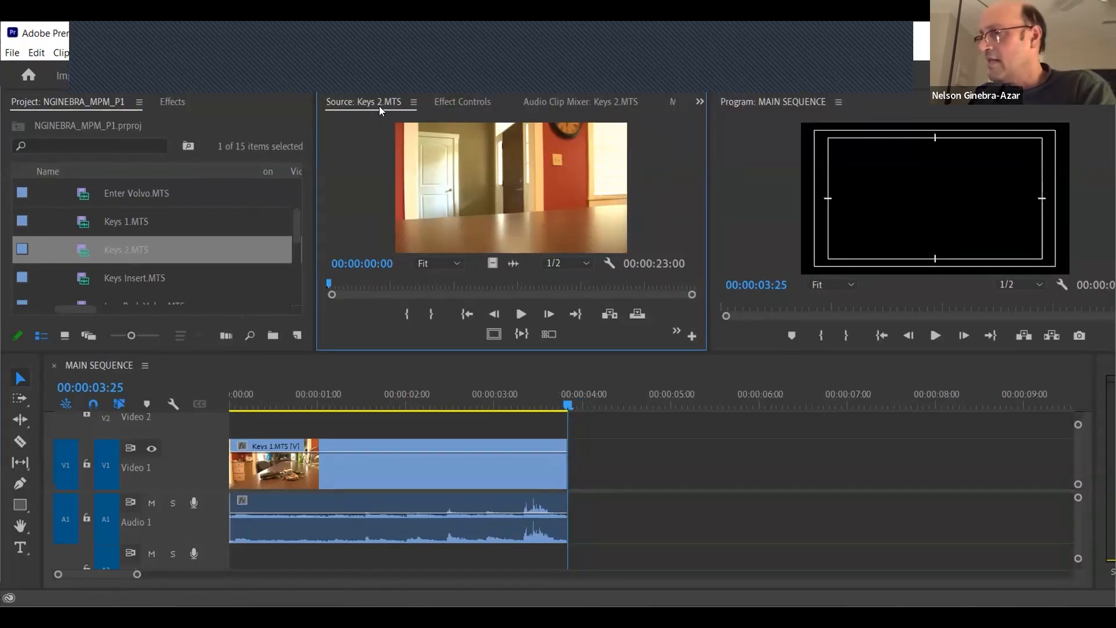
pyautogui.click(372, 266)
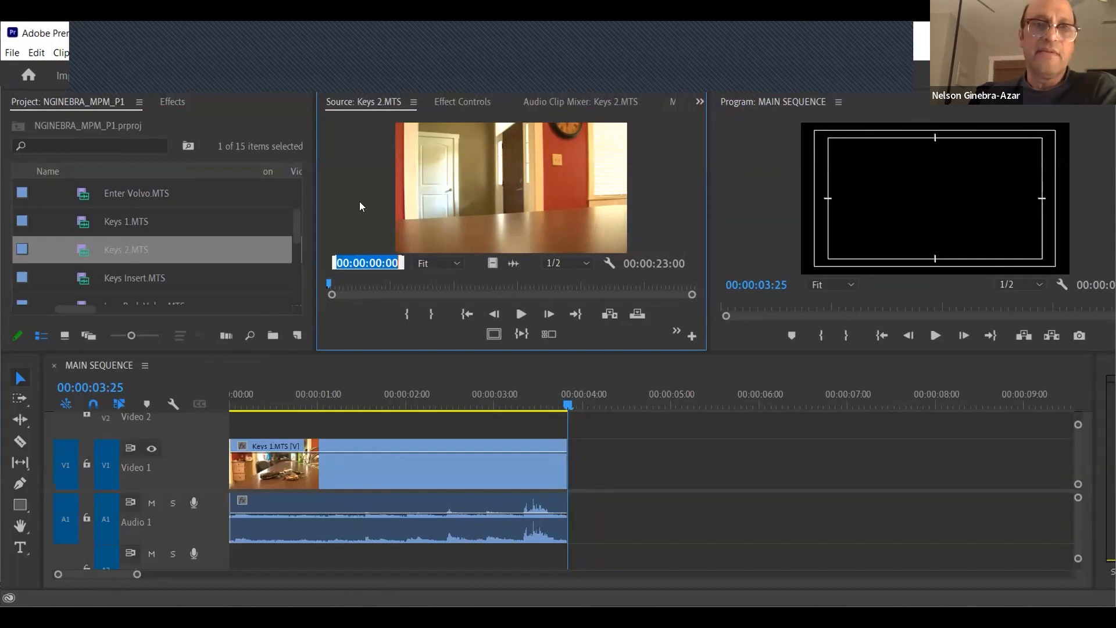
pyautogui.write('804')
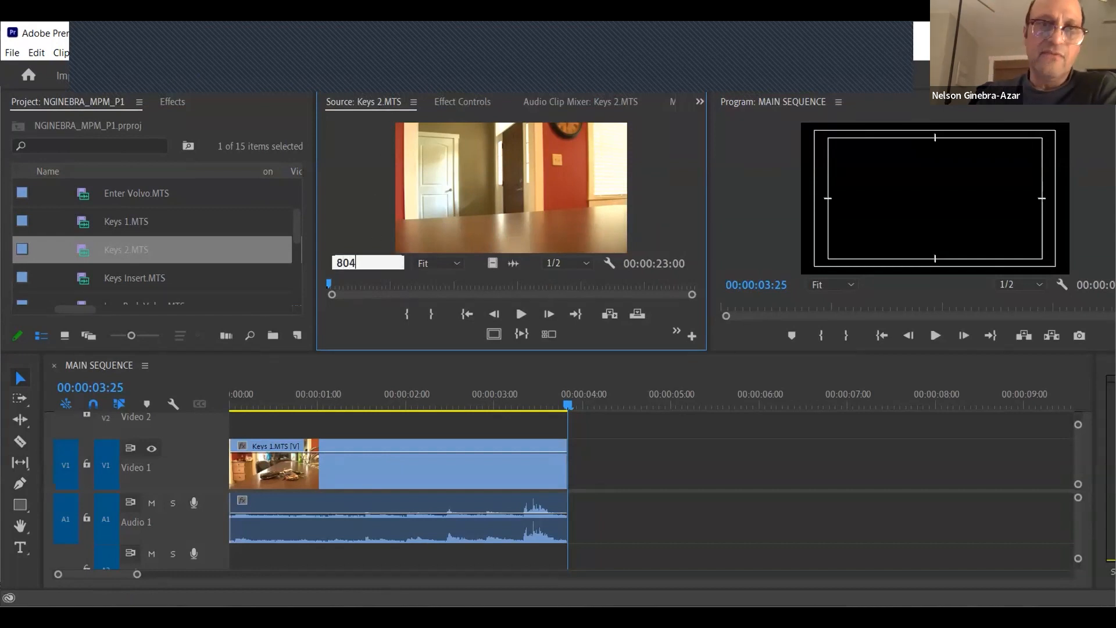
pyautogui.press('Return')
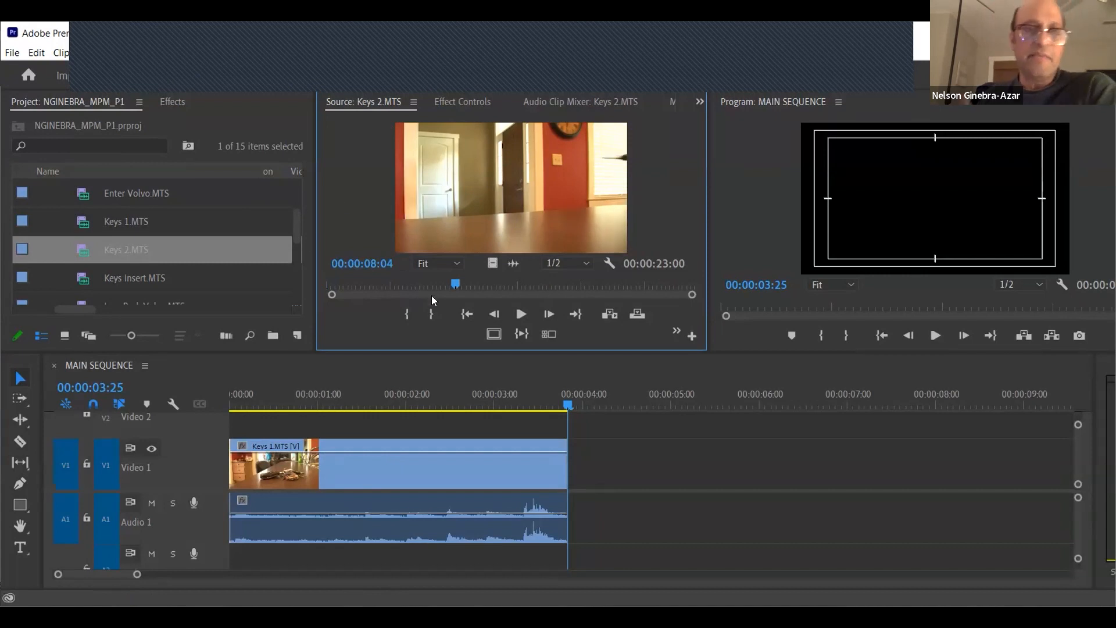
pyautogui.click(407, 316)
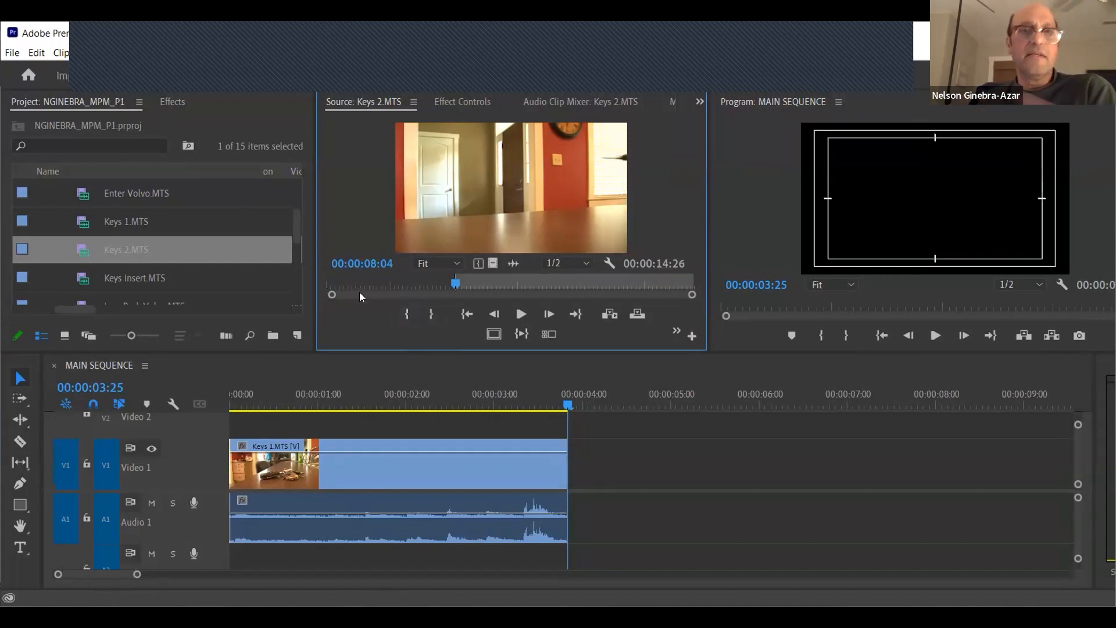
# Step: Scrub through Keys 2.MTS from its start to about 00:00:12:10, and return the source playhead to the in point
pyautogui.click(324, 278)
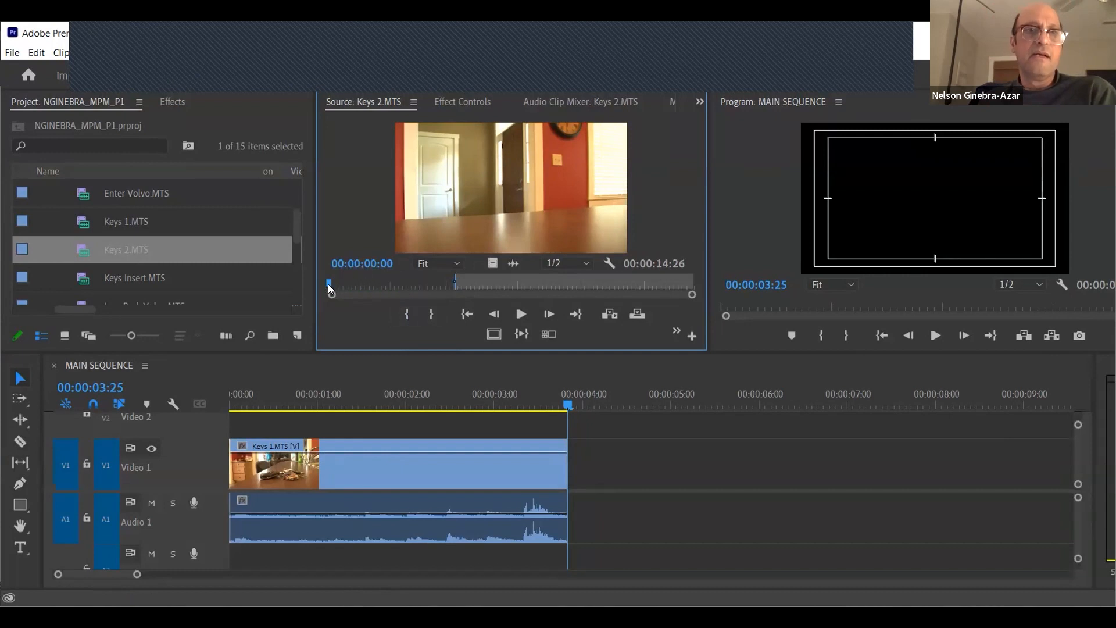
pyautogui.moveTo(328, 283); pyautogui.dragTo(522, 292)
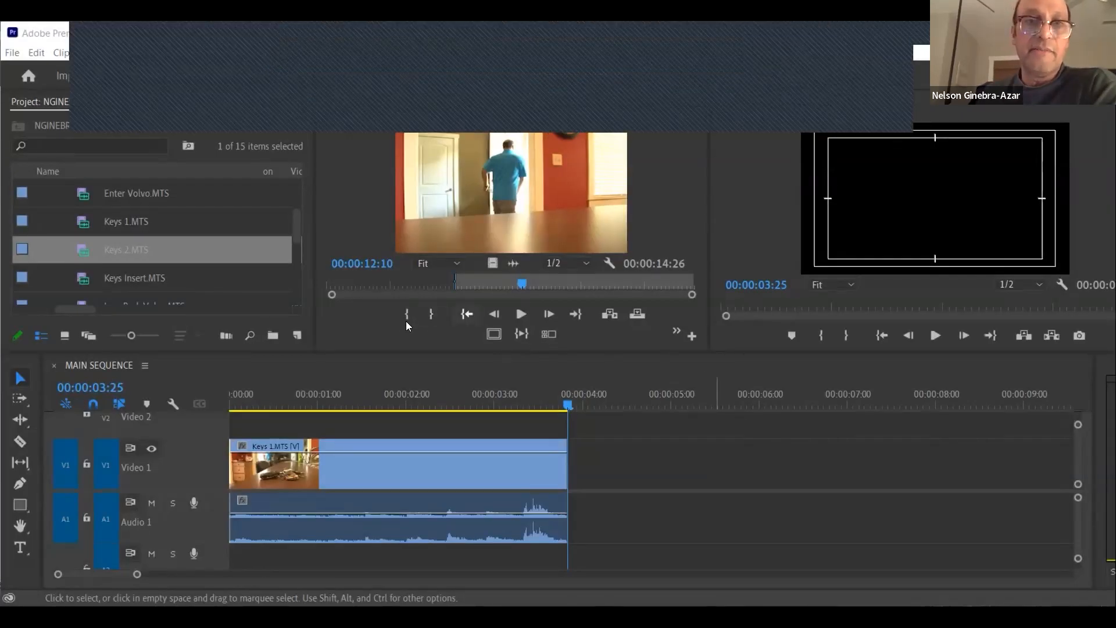
pyautogui.click(472, 317)
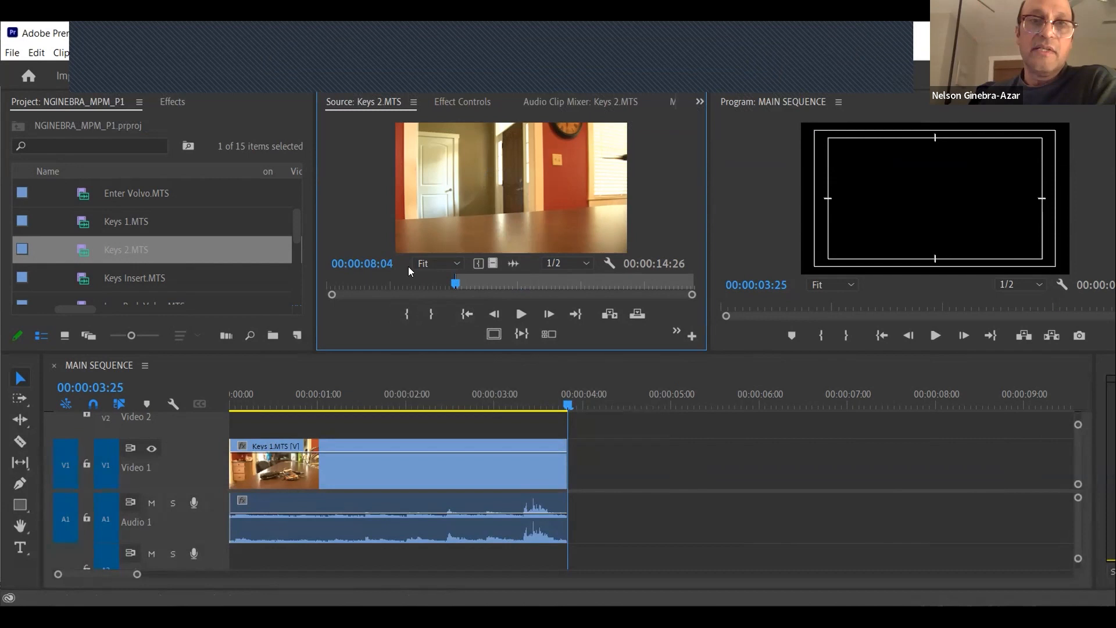
# Step: Mark the out point of Keys 2.MTS at 00:00:11:24 in the source monitor
pyautogui.click(371, 264)
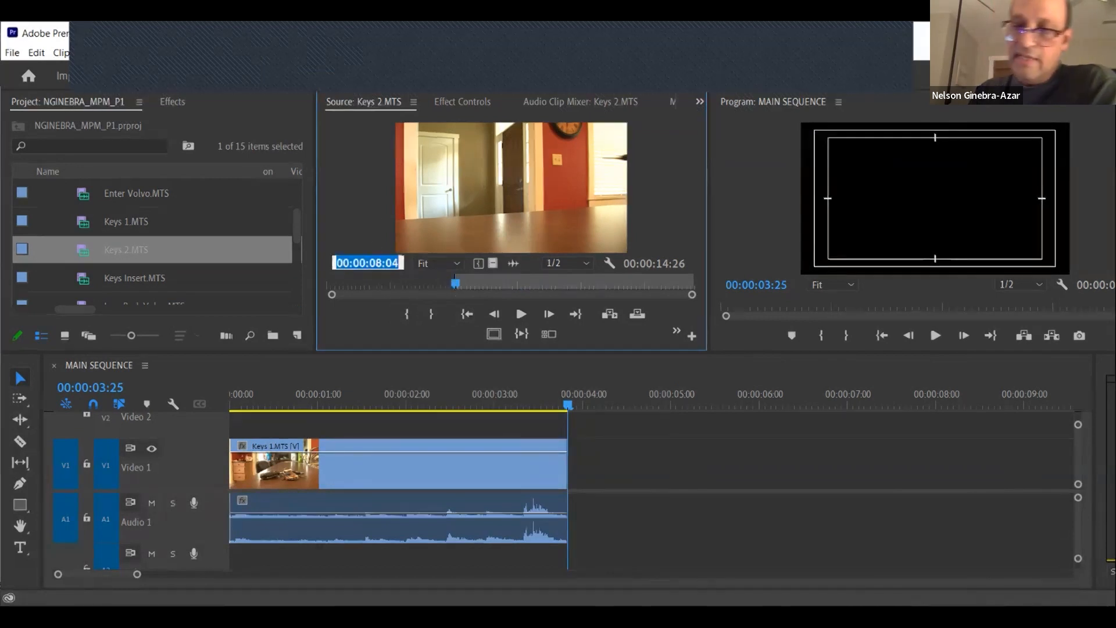
pyautogui.write('1124')
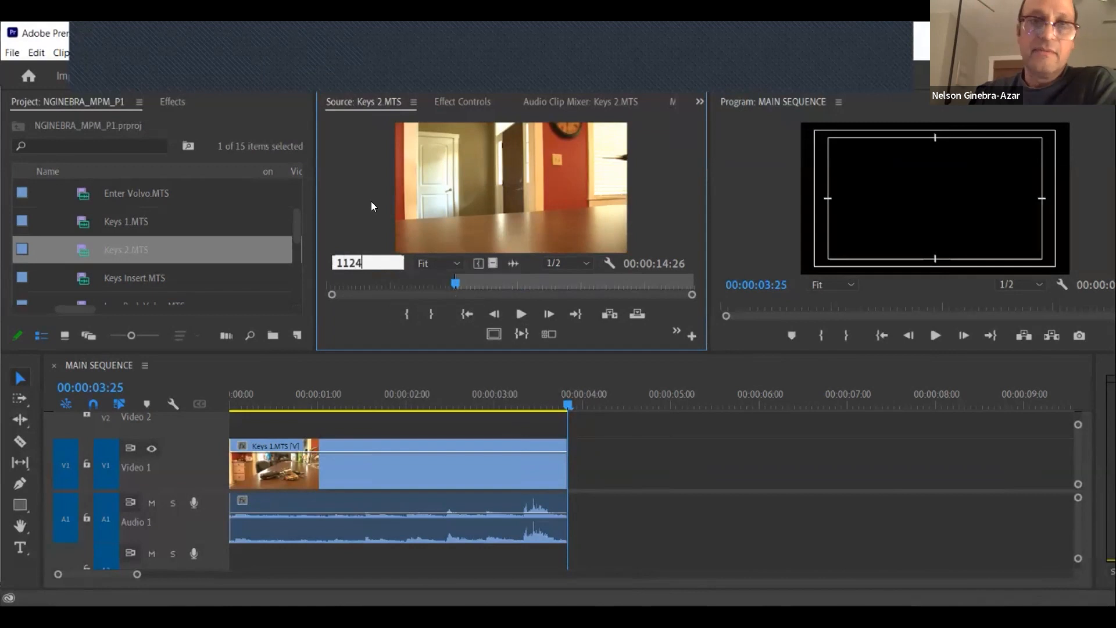
pyautogui.press('Return')
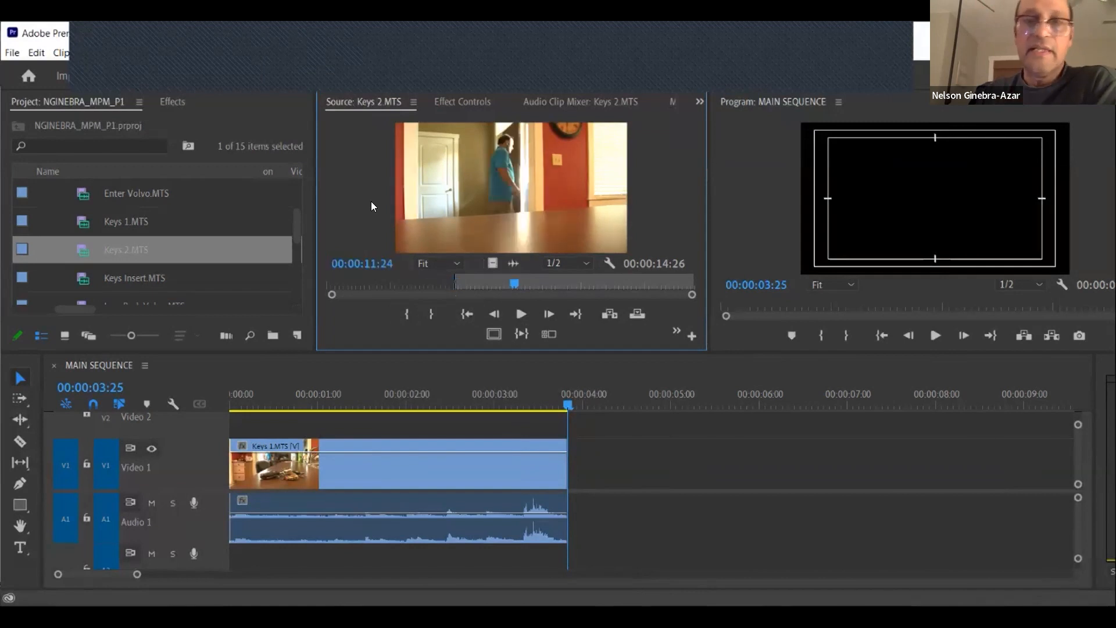
pyautogui.click(435, 318)
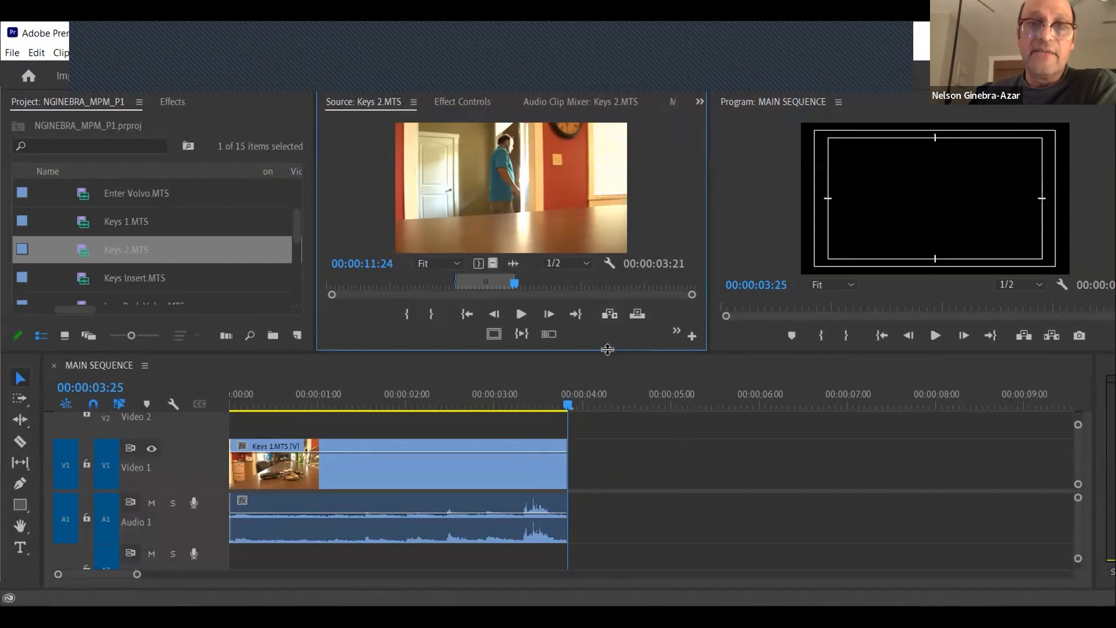
# Step: Insert the trimmed Keys 2.MTS directly after Keys 1.MTS in MAIN SEQUENCE and save the project
pyautogui.click(610, 315)
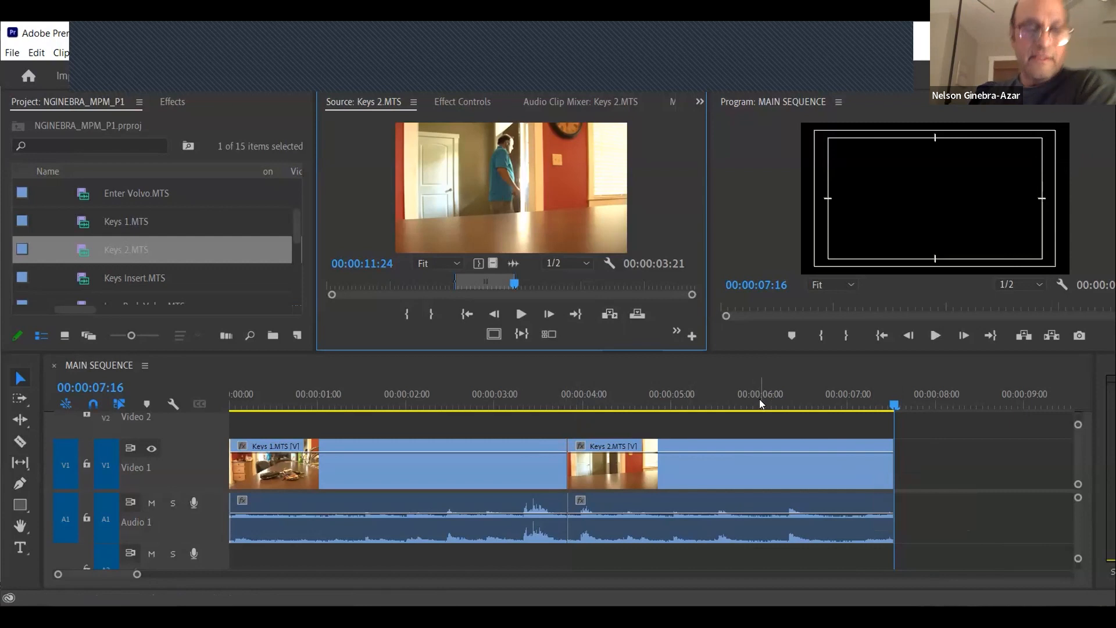
pyautogui.hotkey('ctrl', 's')
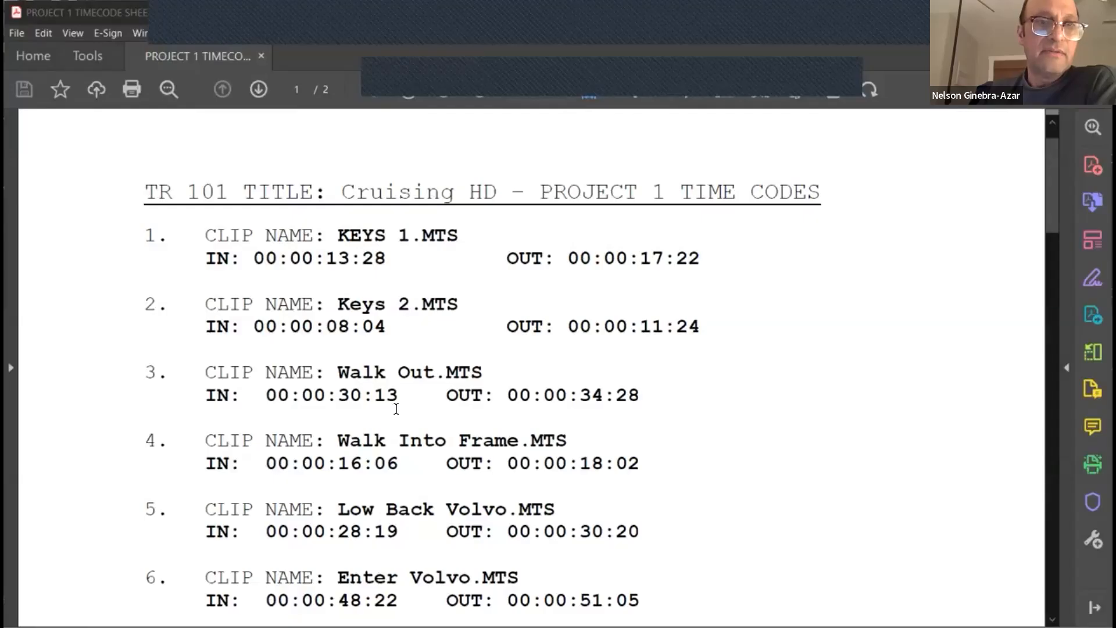
# Step: Load Walk Out.MTS from the project bin into the source monitor and mark its in point at 00:00:30:13
pyautogui.moveTo(733, 50)
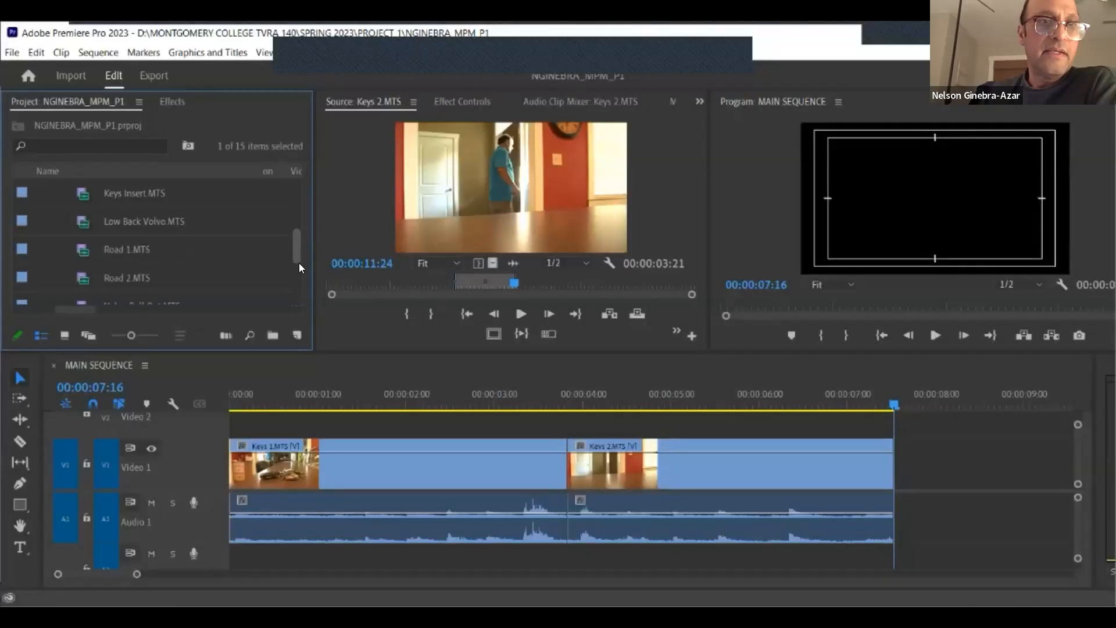
pyautogui.moveTo(299, 262); pyautogui.dragTo(303, 283)
pyautogui.scroll(-1, 238, 286)
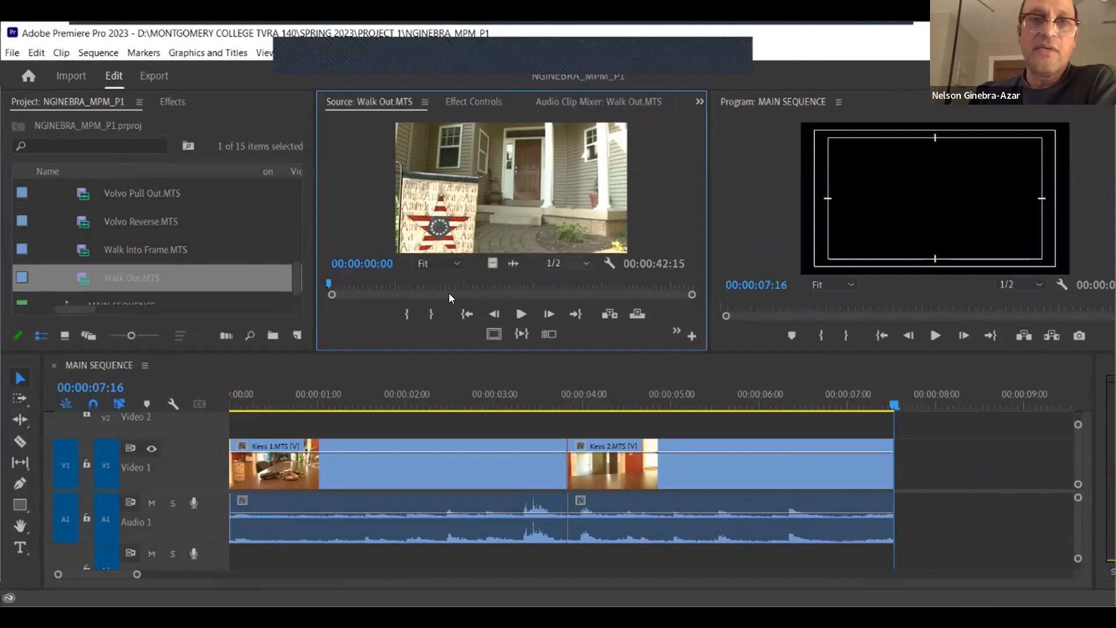
pyautogui.click(376, 263)
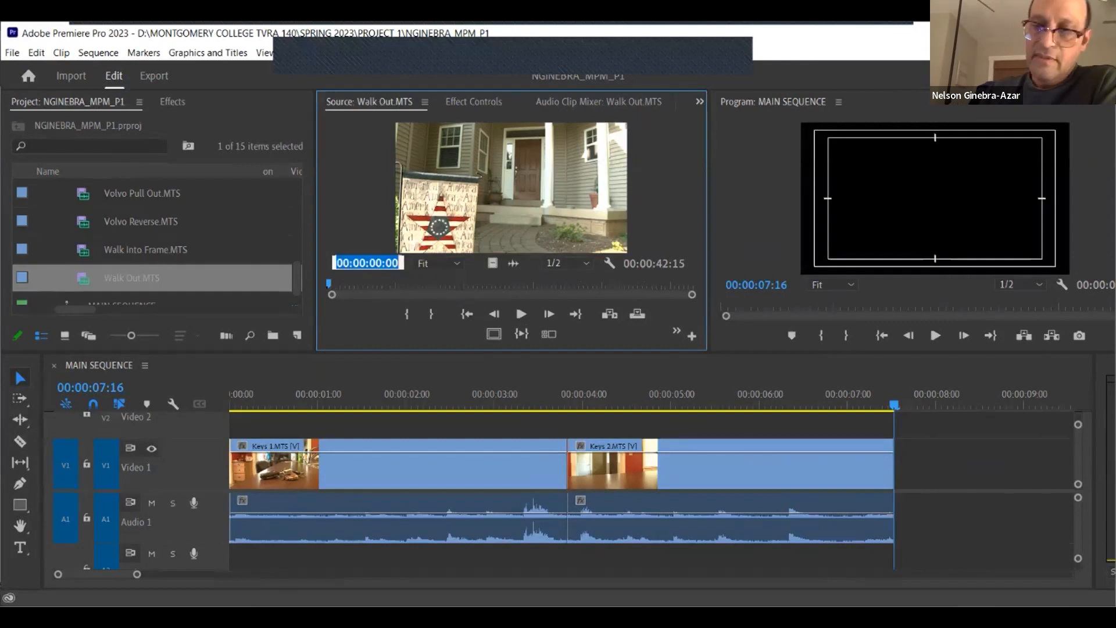
pyautogui.write('3013')
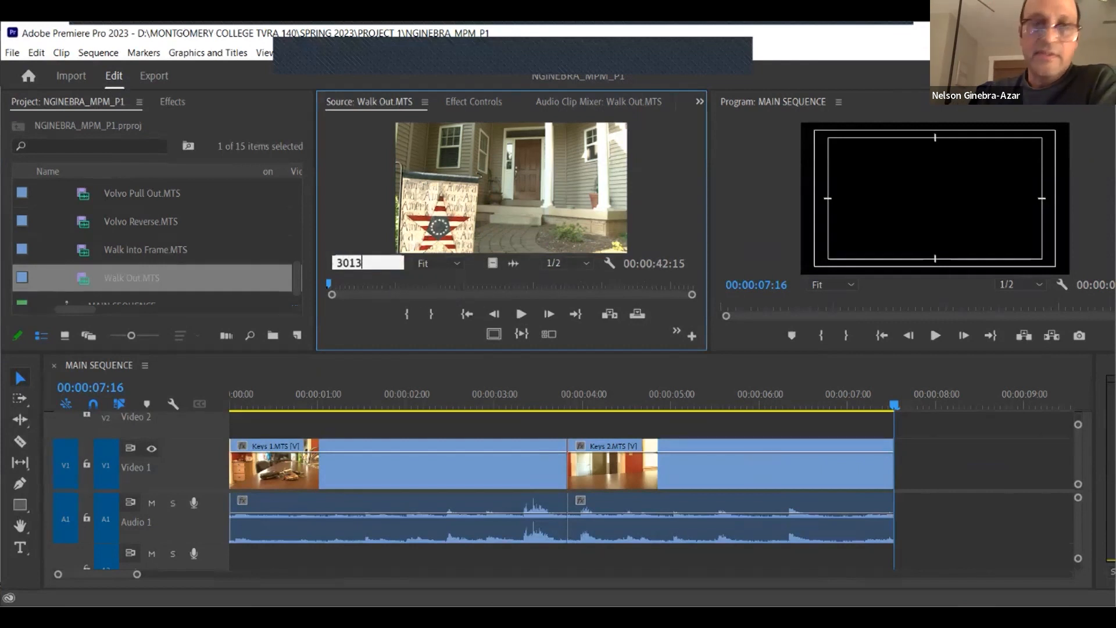
pyautogui.press('Return')
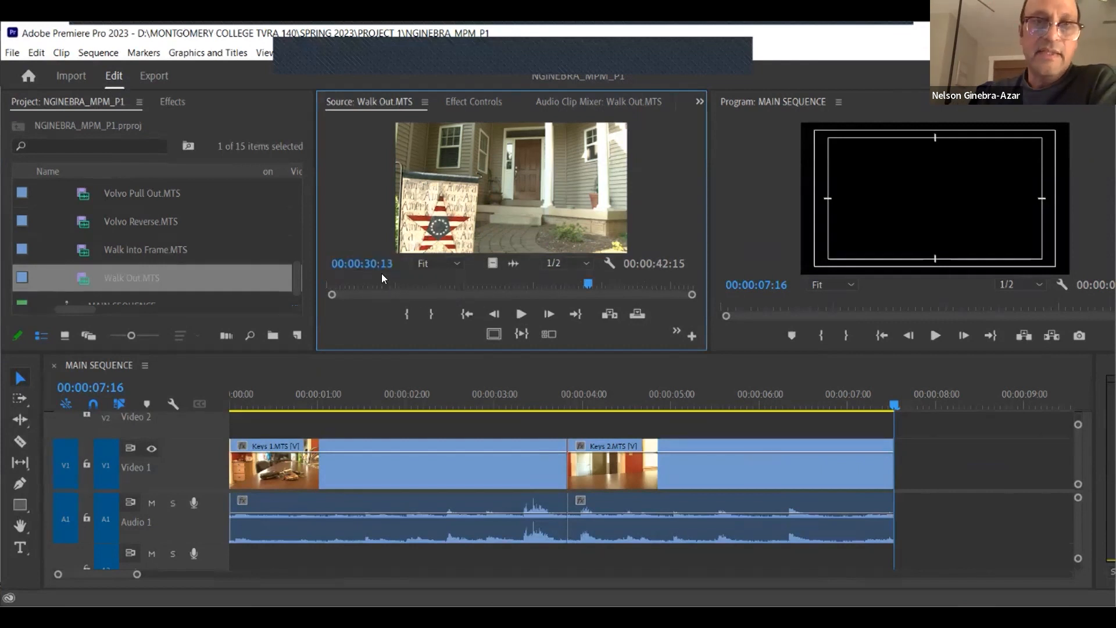
pyautogui.click(405, 313)
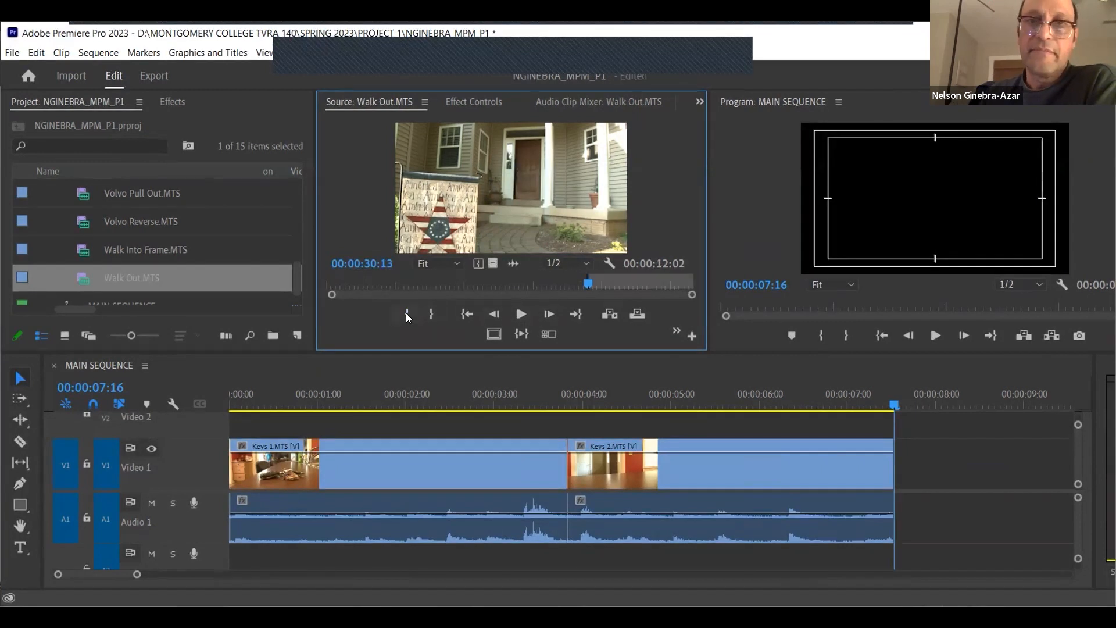
# Step: Mark the out point of Walk Out.MTS at 00:00:34:28 and insert the trimmed clip after Keys 2.MTS in MAIN SEQUENCE
pyautogui.click(369, 263)
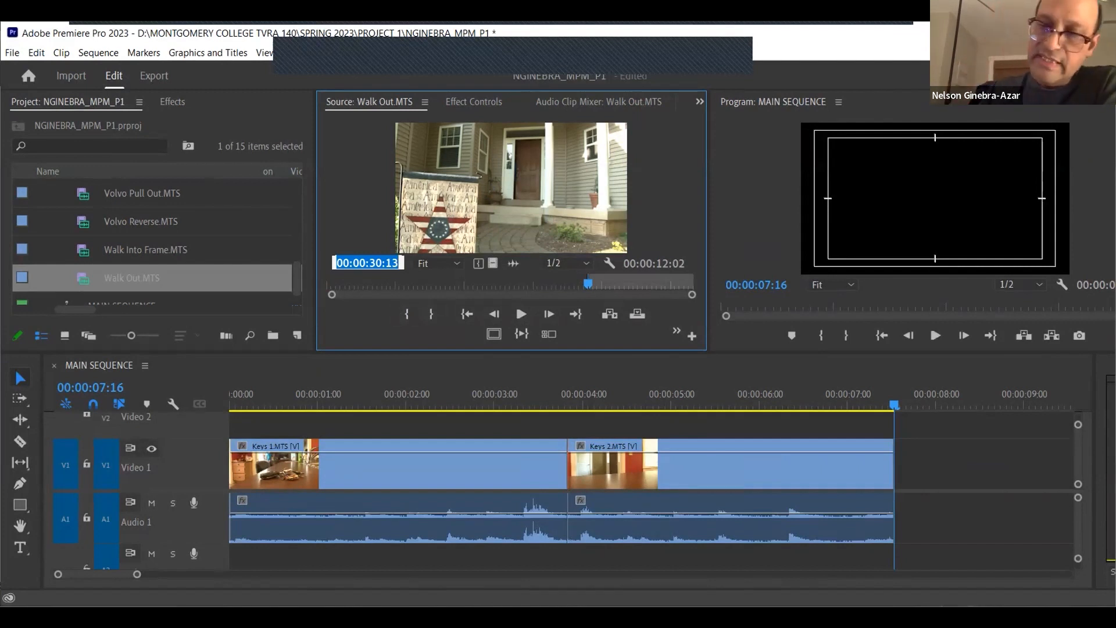
pyautogui.write('3428')
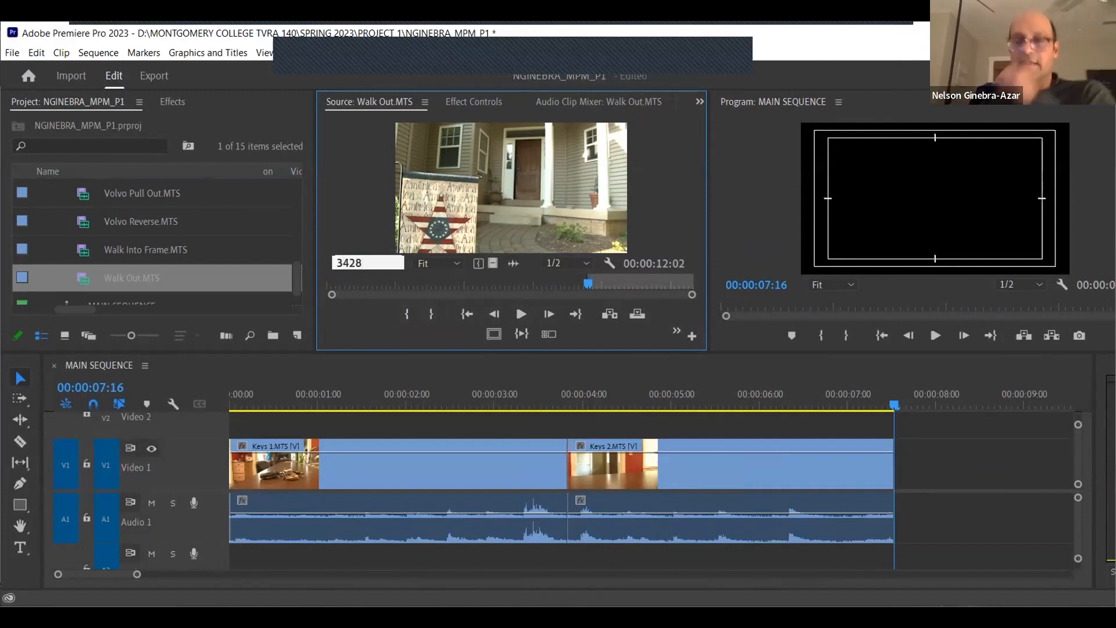
pyautogui.press('Return')
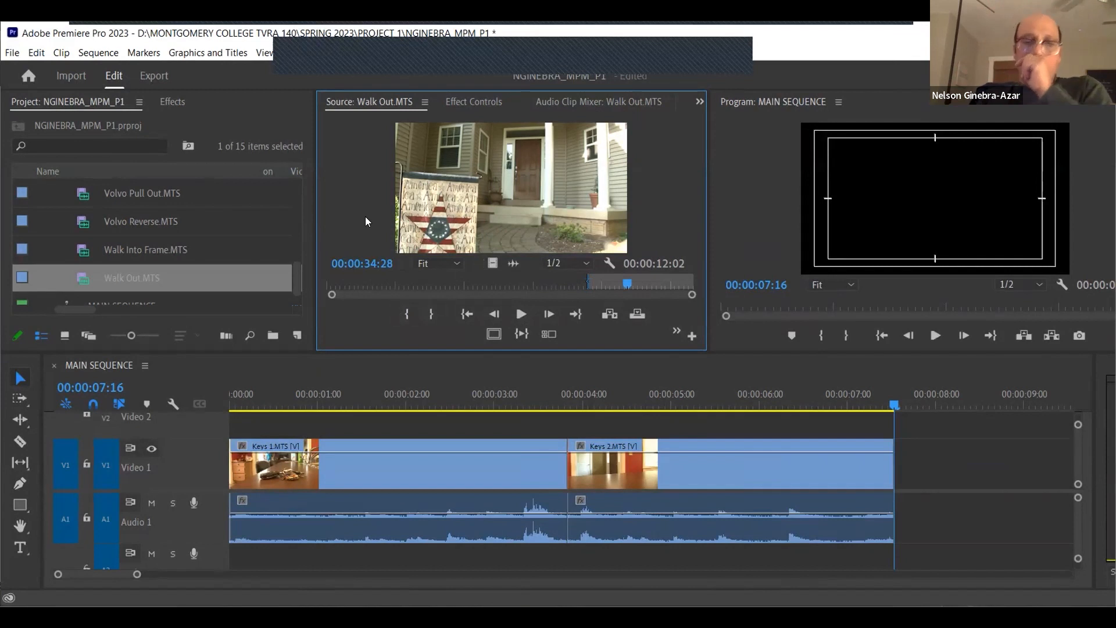
pyautogui.click(431, 314)
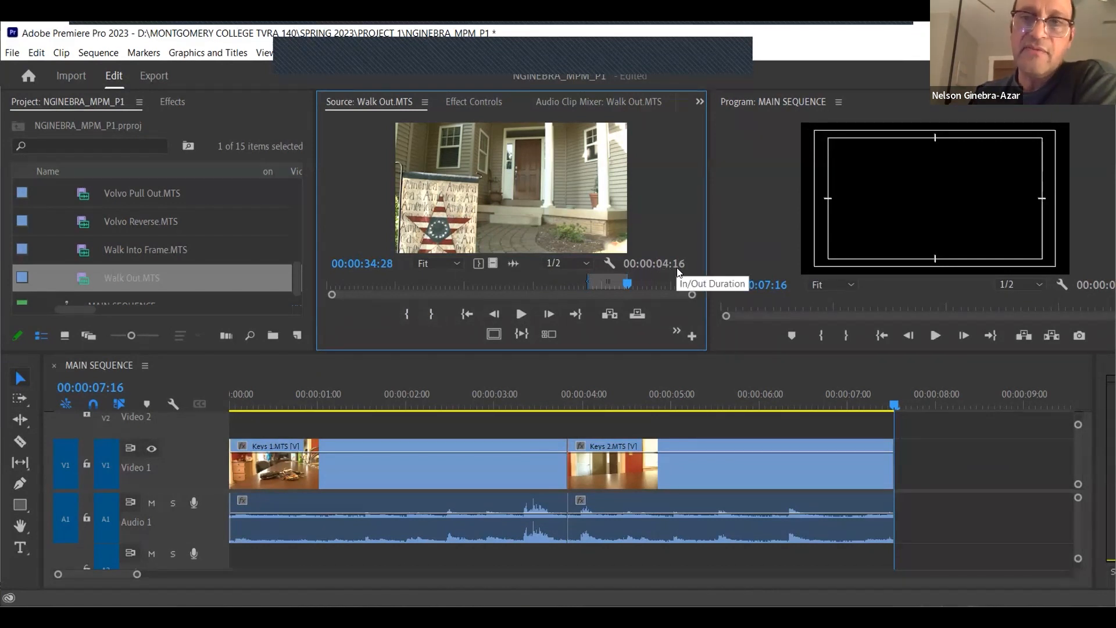
pyautogui.click(604, 315)
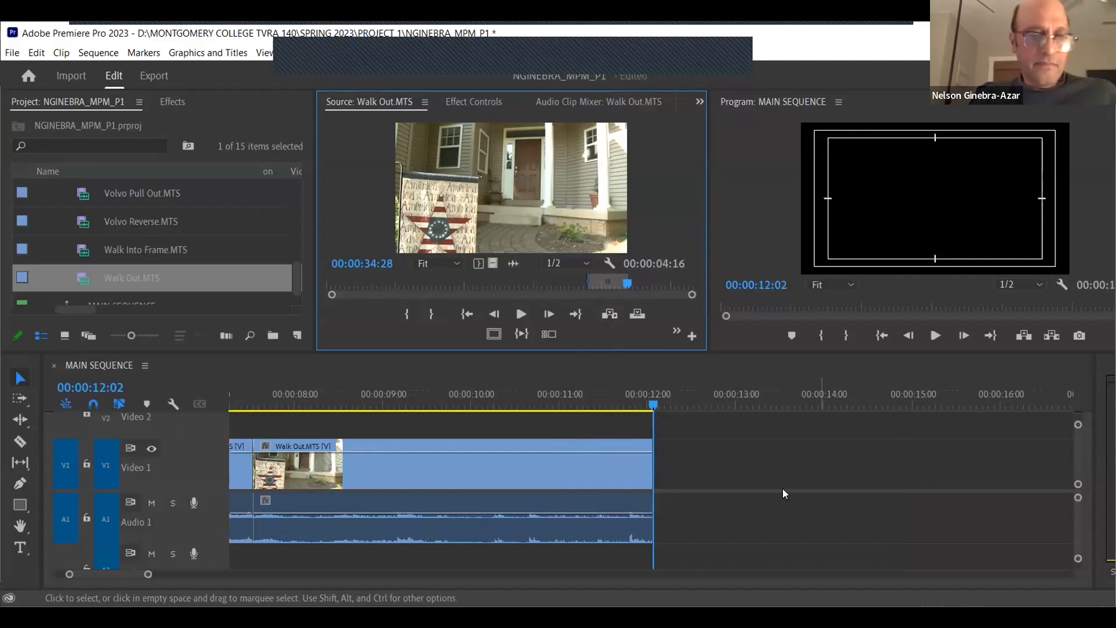
# Step: Zoom the MAIN SEQUENCE timeline out until all three clips fit in view
pyautogui.click(700, 452)
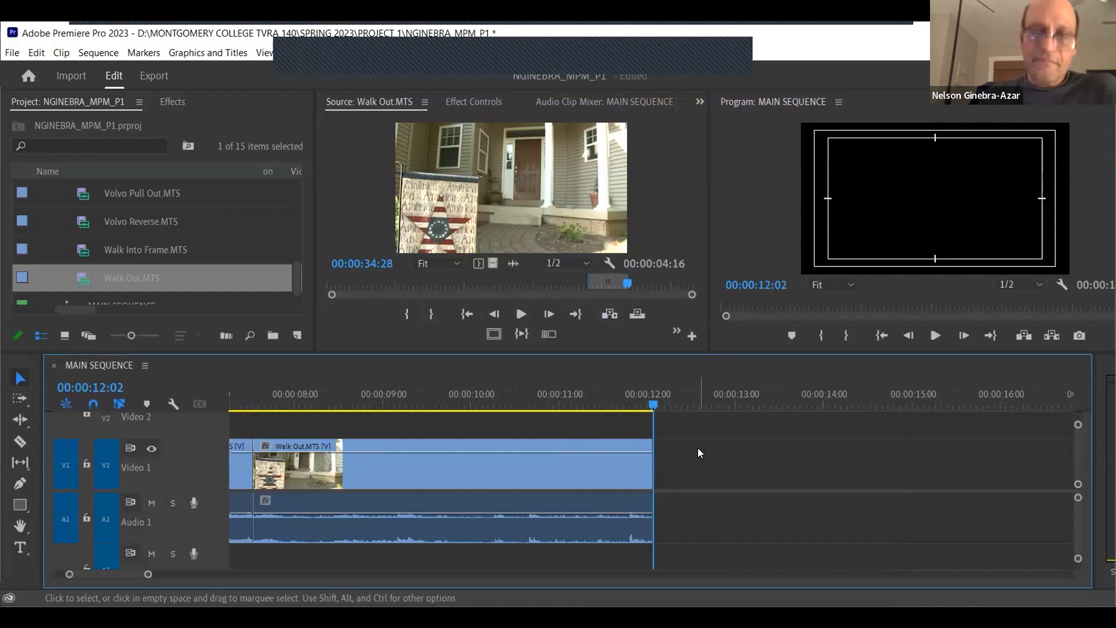
pyautogui.press('-')
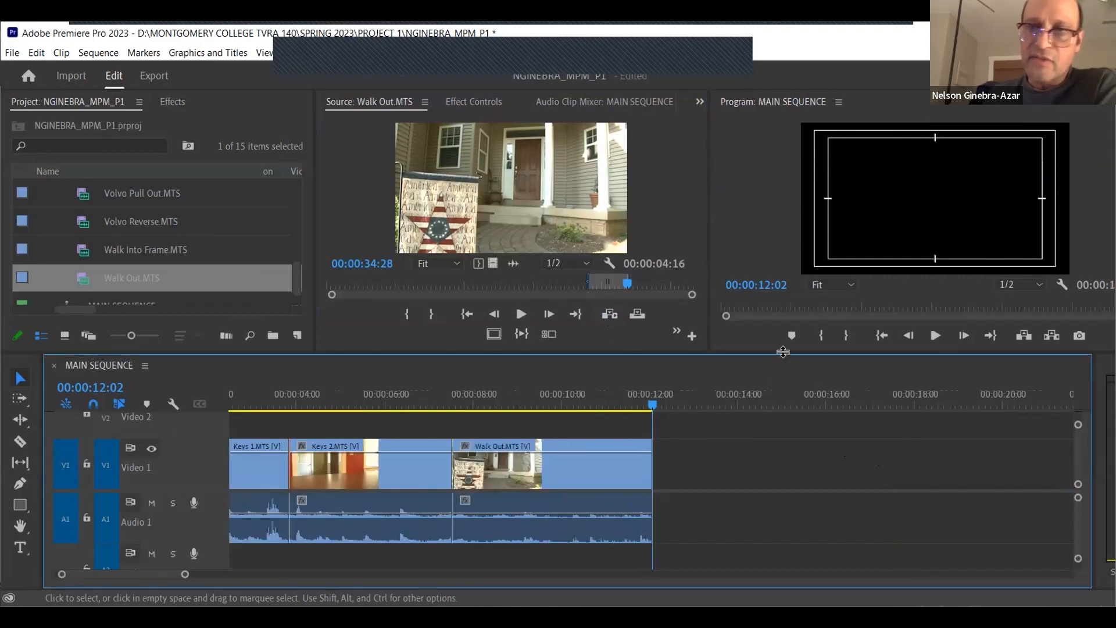
pyautogui.press('-')
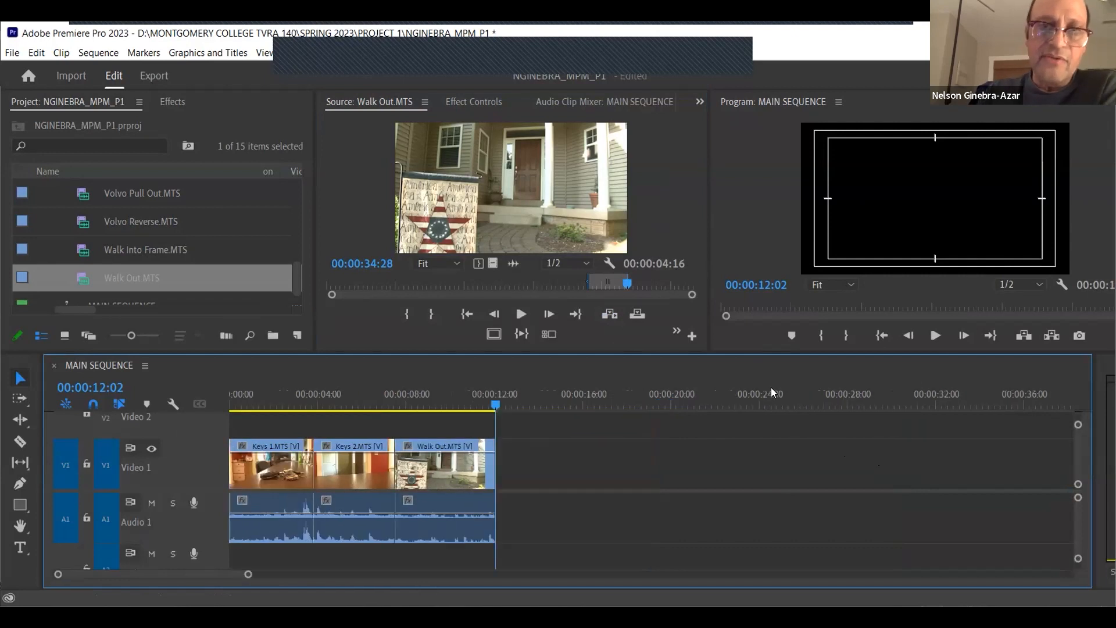
pyautogui.press('=')
pyautogui.press('=')
pyautogui.press('-')
pyautogui.press('-')
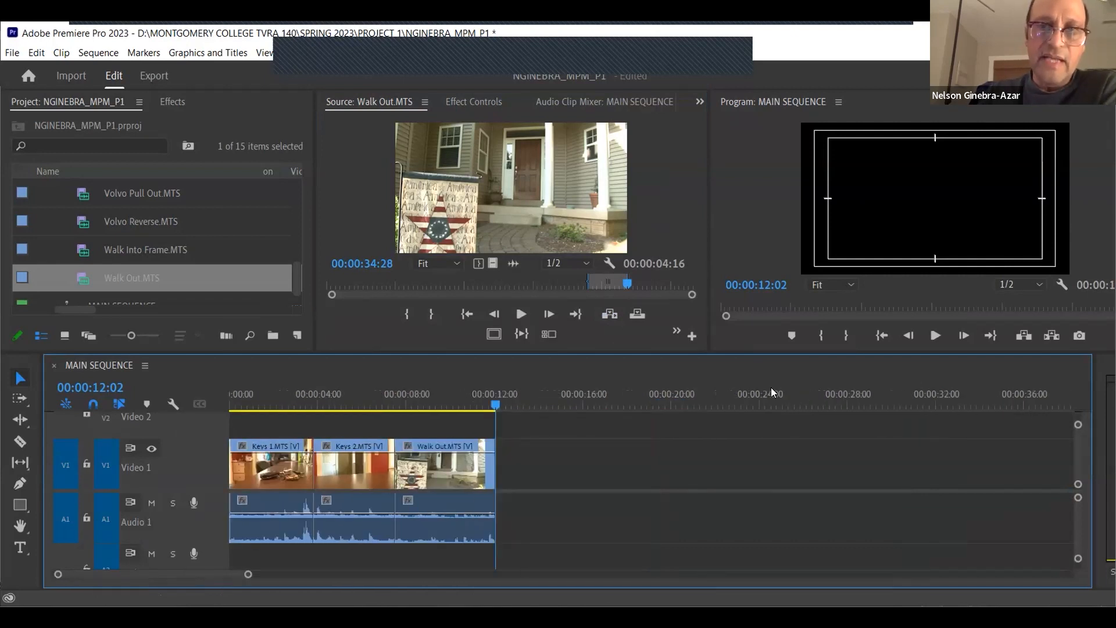
pyautogui.click(759, 220)
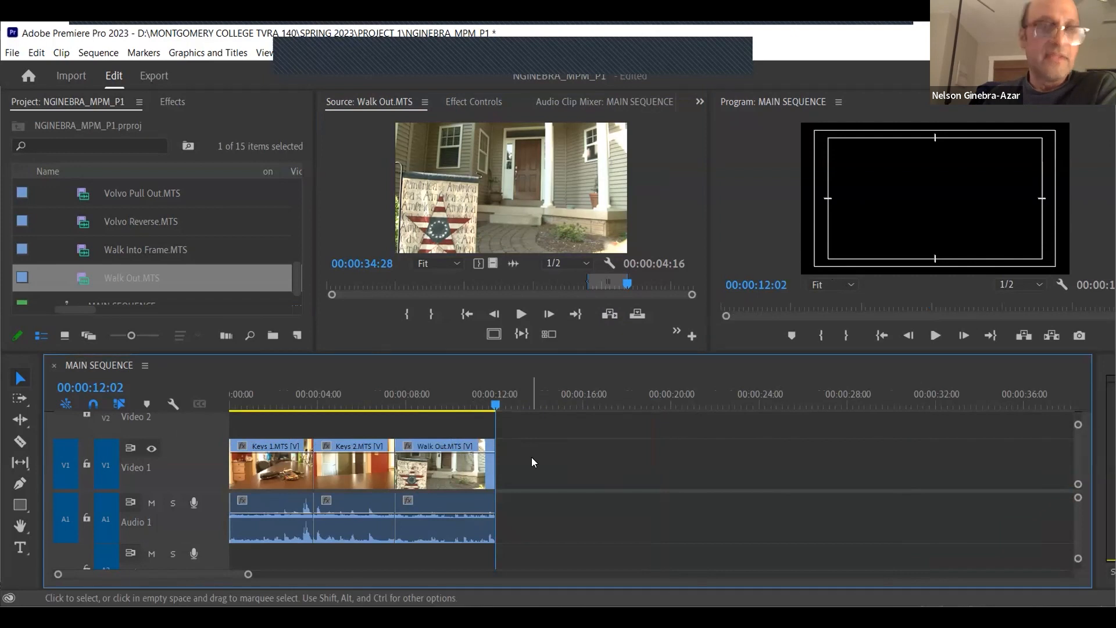
pyautogui.press('=')
pyautogui.press('-')
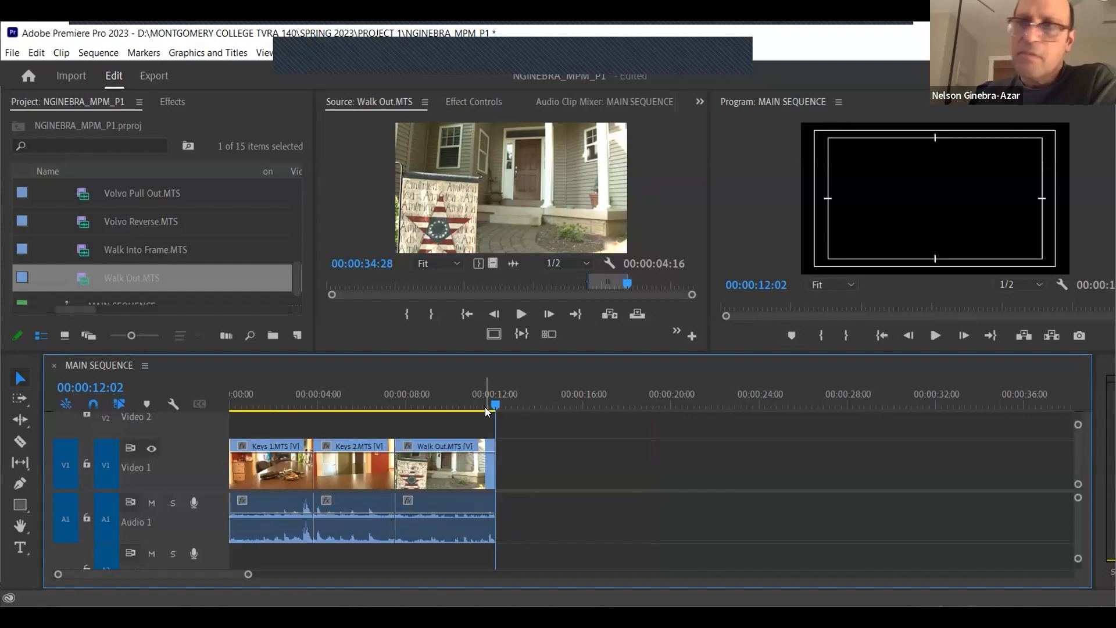
# Step: Scrub back and forth through MAIN SEQUENCE to review the action in Walk Out.MTS and Keys 1.MTS
pyautogui.moveTo(490, 407); pyautogui.dragTo(476, 410)
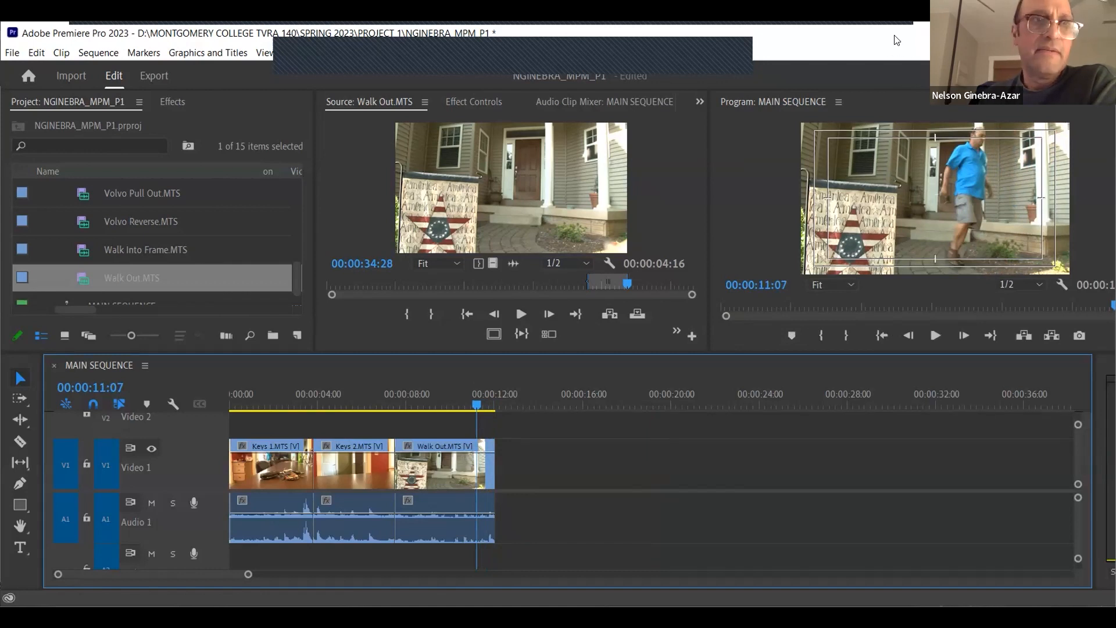
pyautogui.moveTo(474, 405); pyautogui.dragTo(451, 410)
pyautogui.press('space')
pyautogui.click(434, 407)
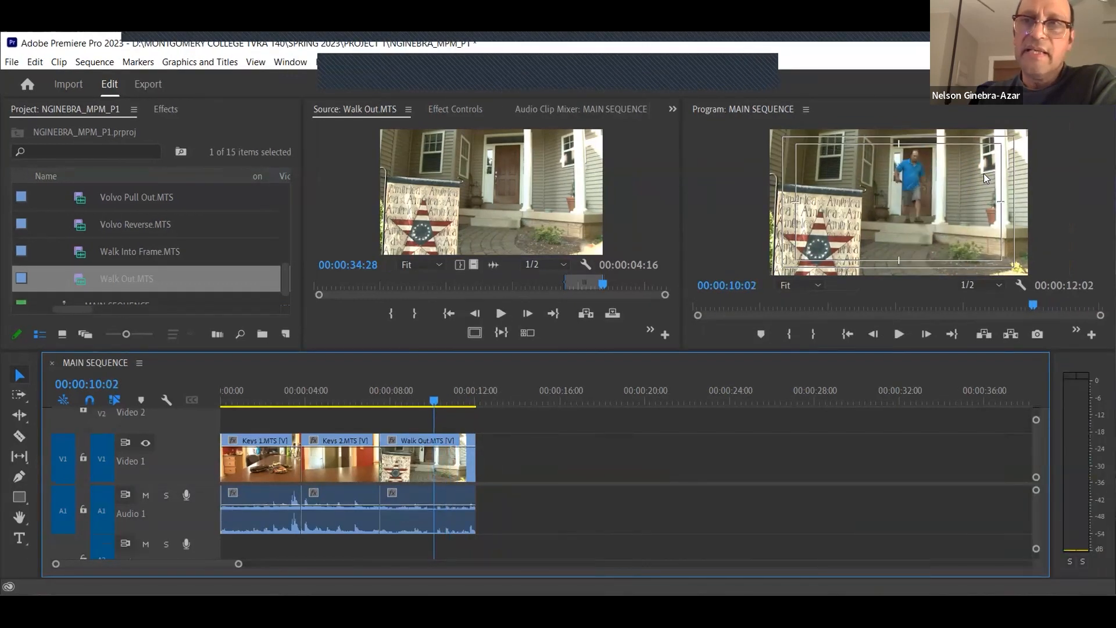
pyautogui.moveTo(434, 402)
pyautogui.mouseDown()
pyautogui.moveTo(392, 410)
pyautogui.moveTo(399, 398)
pyautogui.moveTo(424, 400)
pyautogui.moveTo(411, 408)
pyautogui.moveTo(419, 399)
pyautogui.mouseUp()
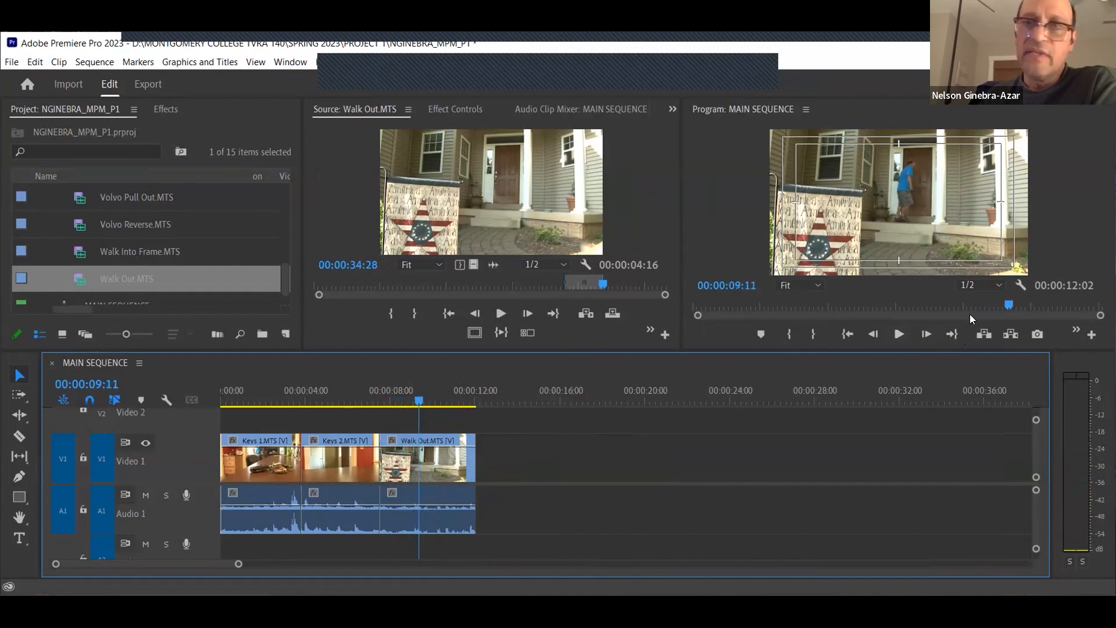
pyautogui.moveTo(1008, 304); pyautogui.dragTo(963, 299)
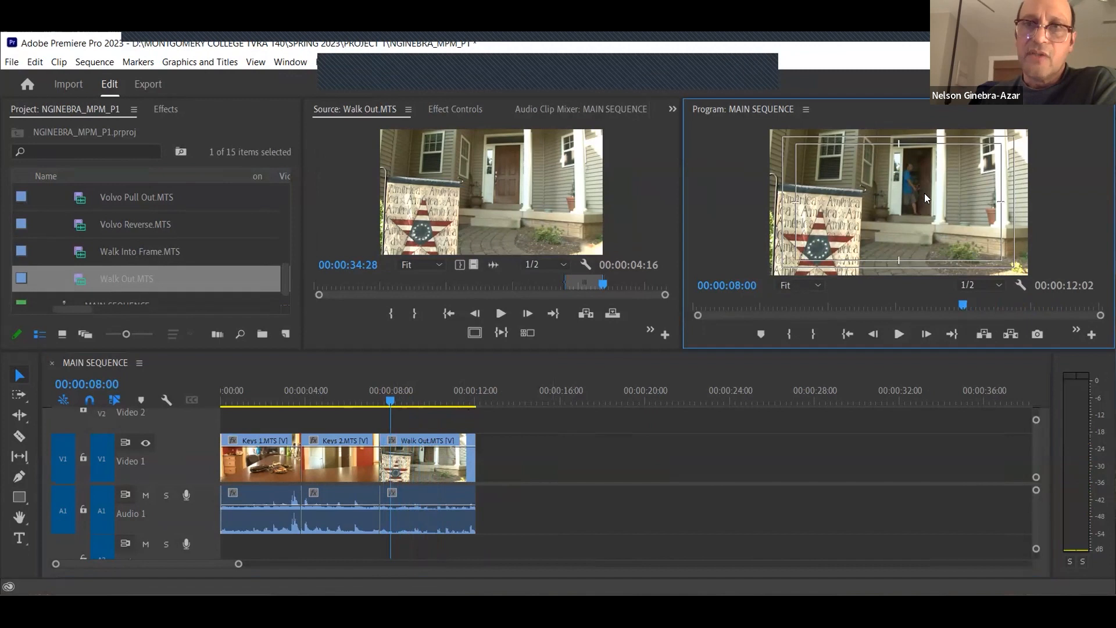
pyautogui.moveTo(403, 393); pyautogui.dragTo(287, 381)
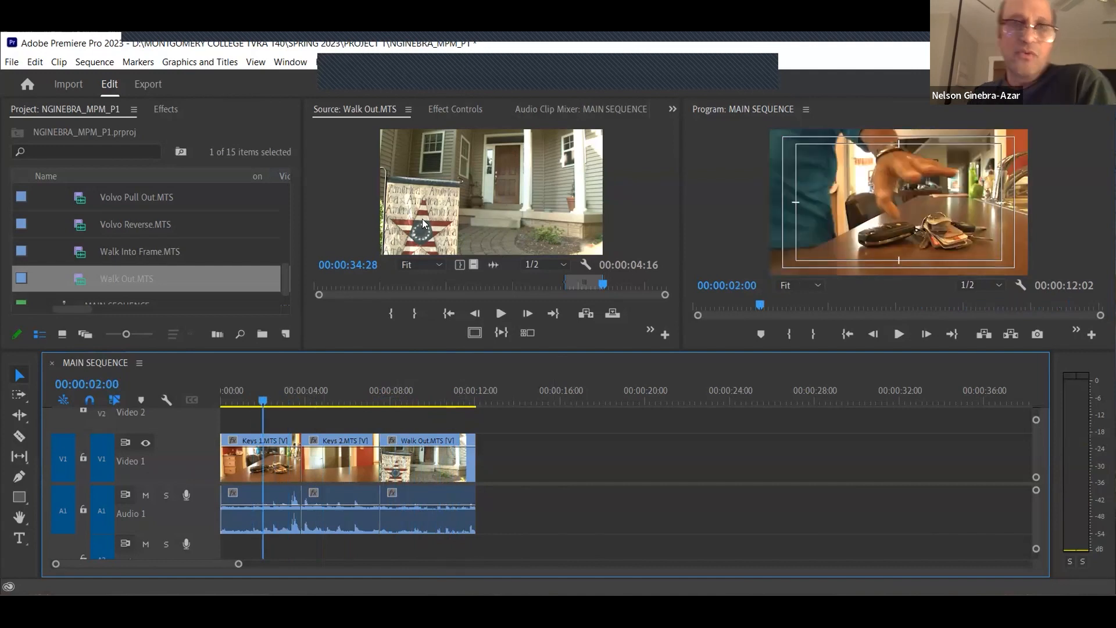
pyautogui.moveTo(420, 398); pyautogui.dragTo(453, 398)
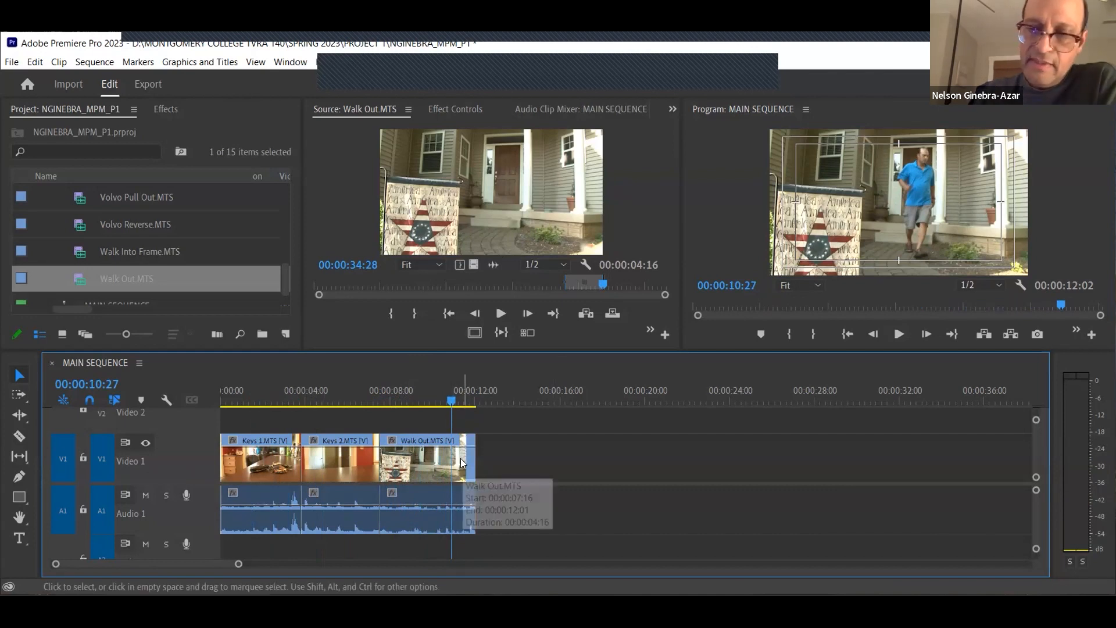
# Step: Move the MAIN SEQUENCE playhead to the end of Walk Out.MTS and load Walk Into Frame.MTS into the source monitor
pyautogui.press('Down')
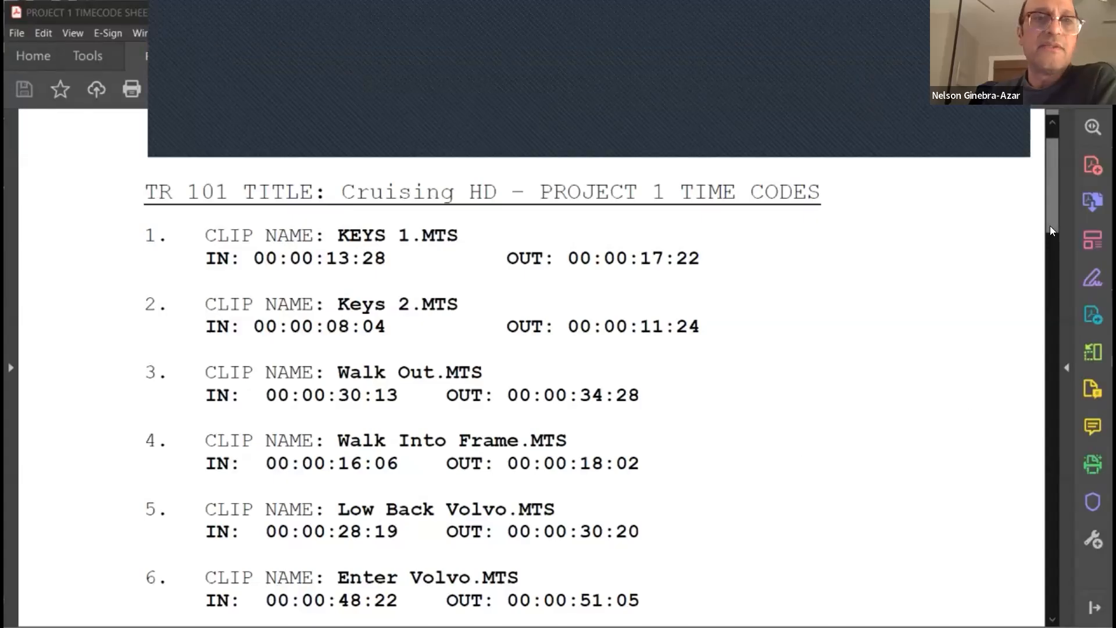
pyautogui.scroll(-3, 1050, 225)
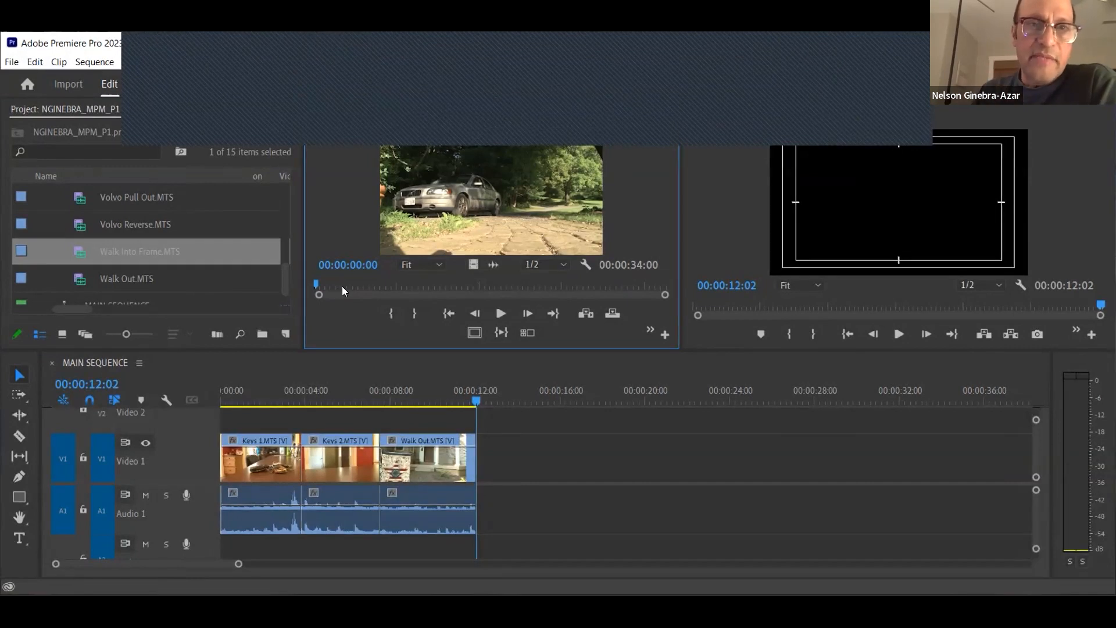
# Step: Scrub Walk Into Frame.MTS between about 00:00:15:23 and 00:00:17:22 and compare its entrance with the end of Walk Out.MTS in the sequence
pyautogui.moveTo(342, 286); pyautogui.dragTo(498, 326)
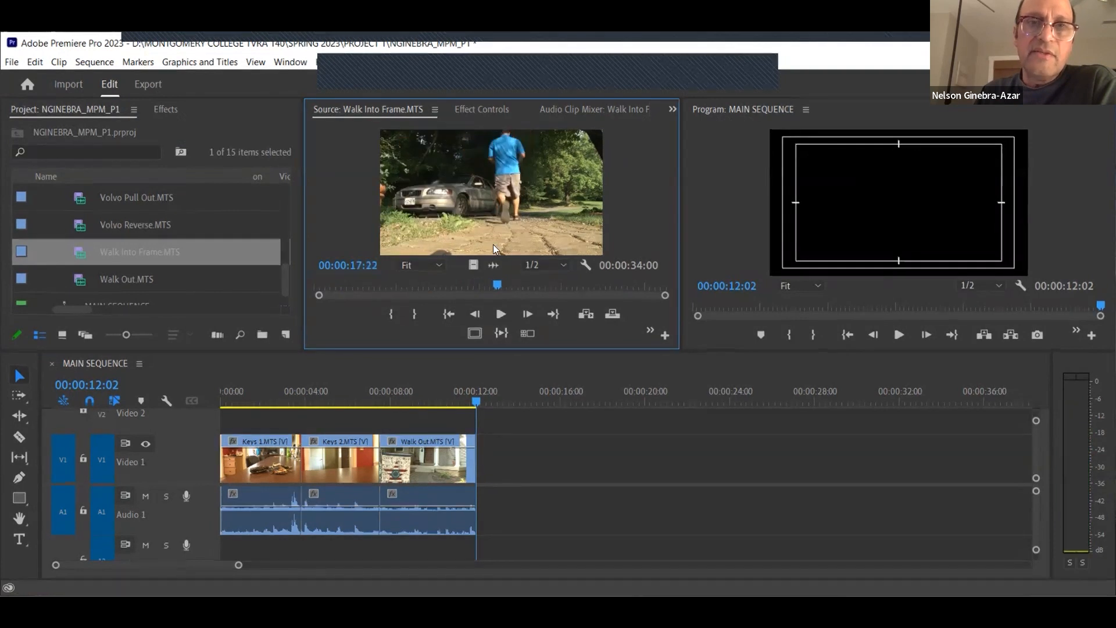
pyautogui.moveTo(497, 285)
pyautogui.mouseDown()
pyautogui.moveTo(463, 287)
pyautogui.moveTo(494, 285)
pyautogui.moveTo(476, 288)
pyautogui.mouseUp()
pyautogui.moveTo(425, 393); pyautogui.dragTo(470, 400)
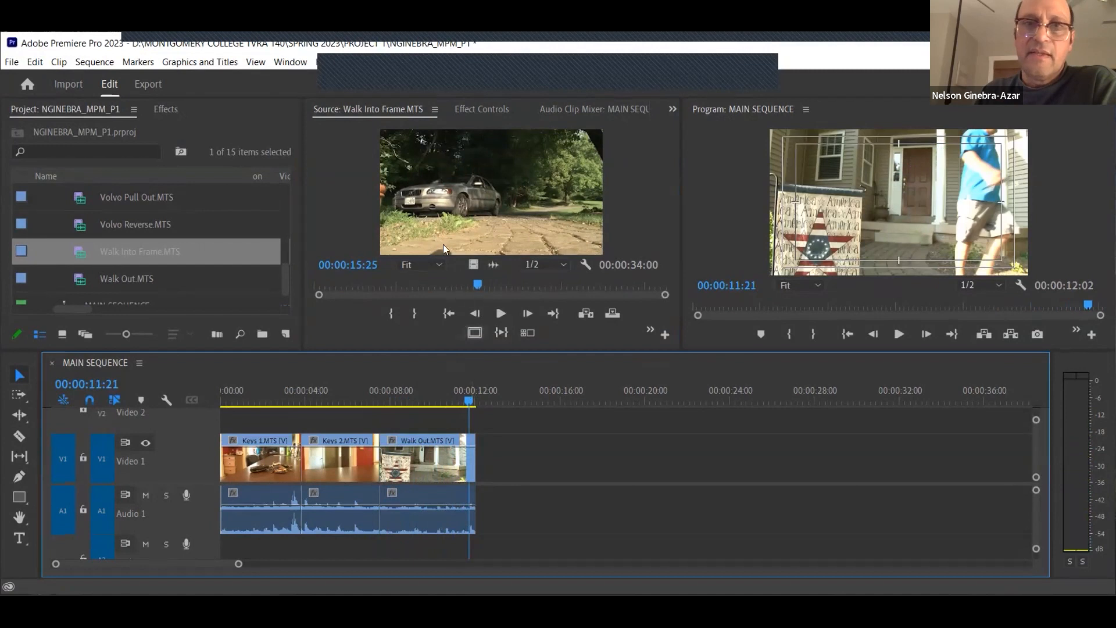
pyautogui.moveTo(474, 284)
pyautogui.mouseDown()
pyautogui.moveTo(455, 284)
pyautogui.moveTo(480, 289)
pyautogui.mouseUp()
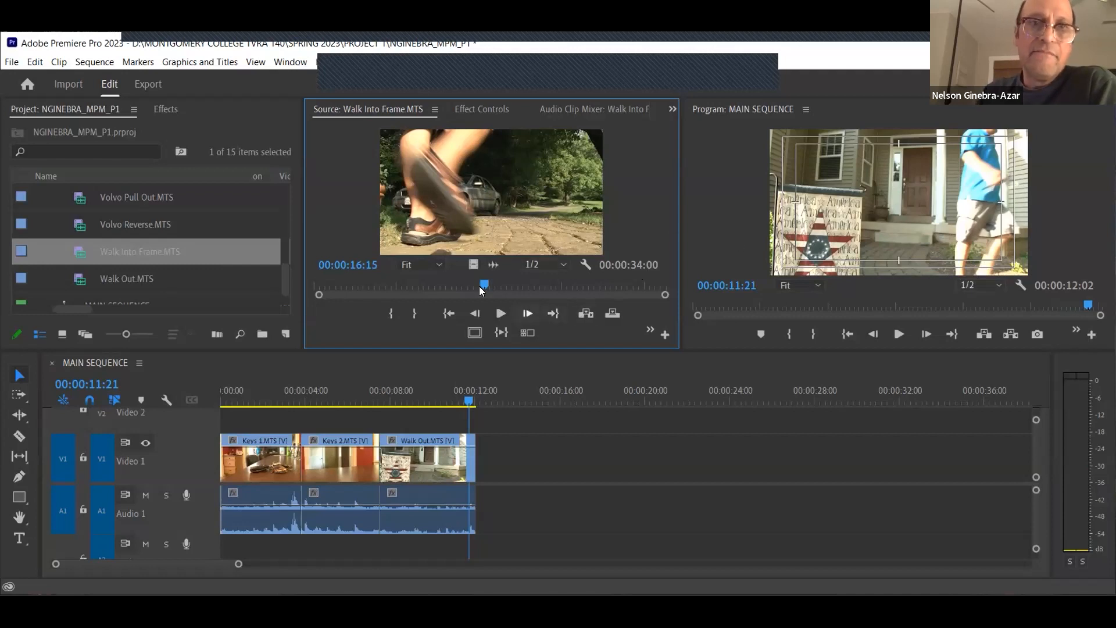
pyautogui.moveTo(479, 283)
pyautogui.mouseDown()
pyautogui.moveTo(468, 285)
pyautogui.moveTo(477, 288)
pyautogui.mouseUp()
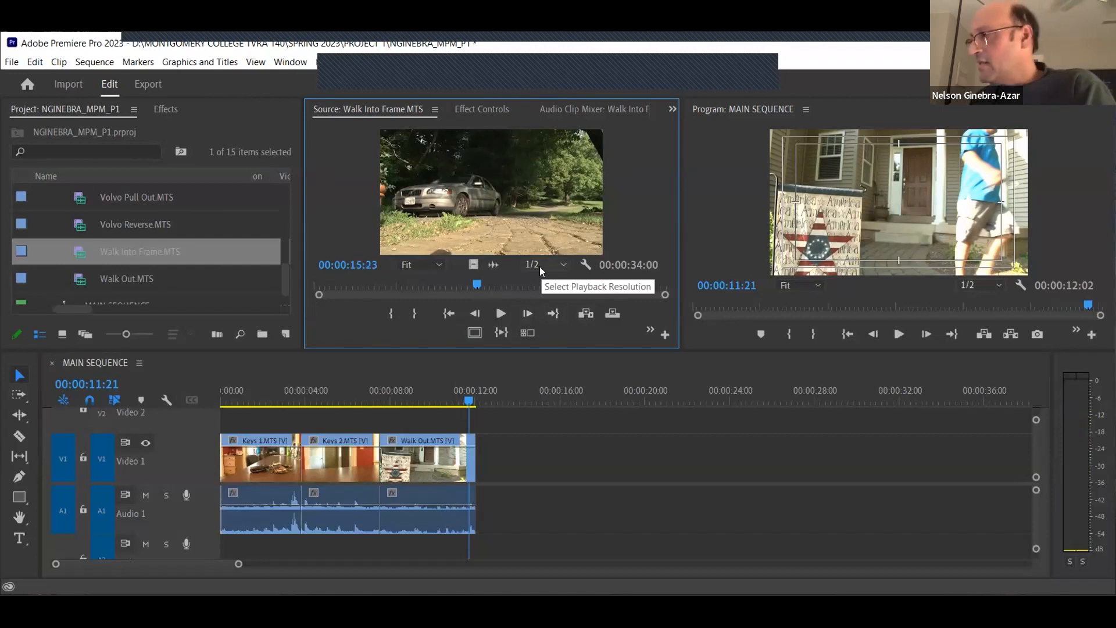
# Step: Mark the In point of Walk Into Frame.MTS at 00:00:16:06 in the source monitor
pyautogui.click(355, 267)
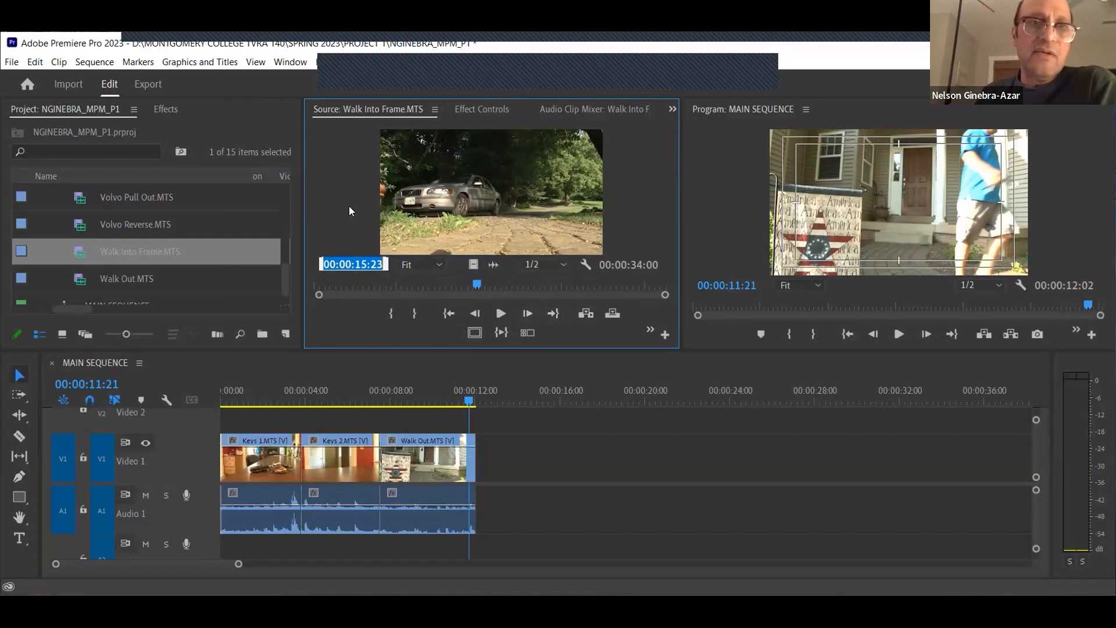
pyautogui.write('16:0')
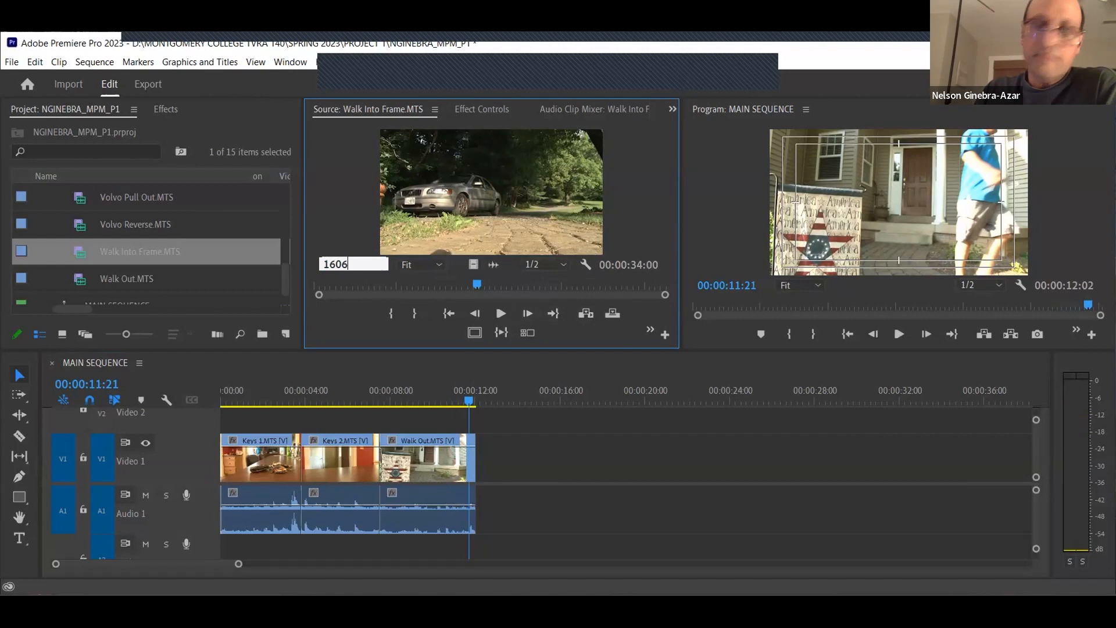
pyautogui.write('6')
pyautogui.press('Return')
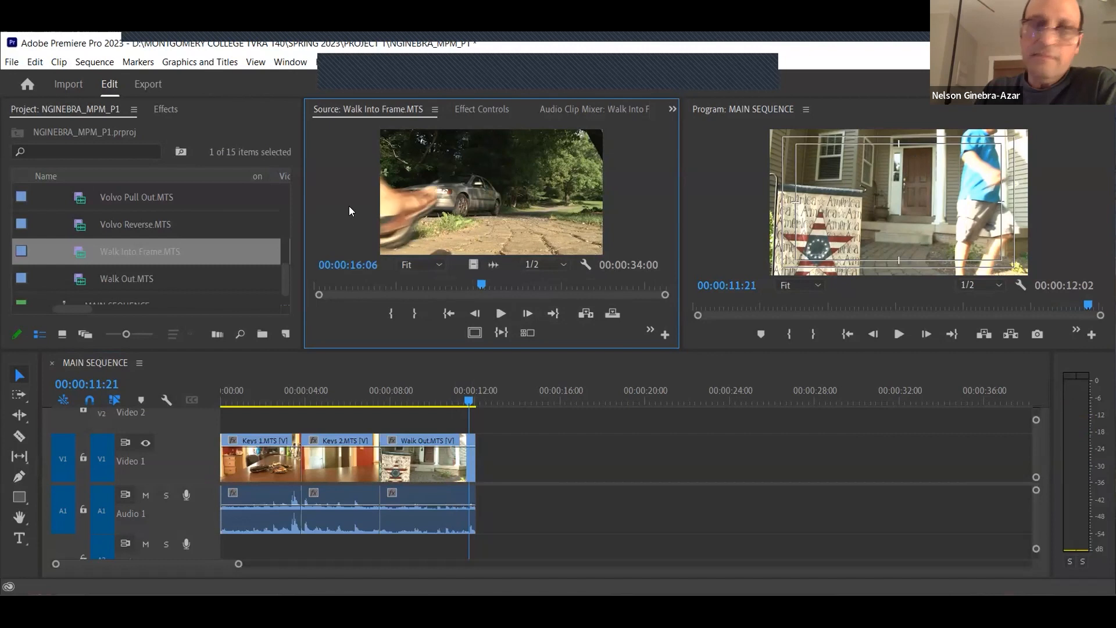
pyautogui.click(390, 314)
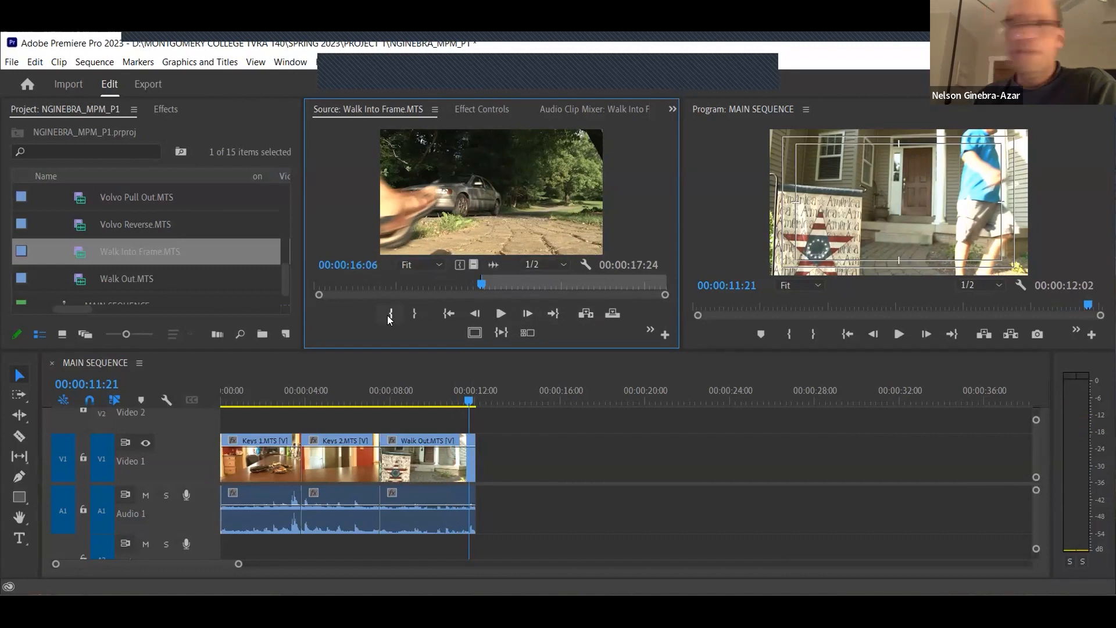
# Step: Mark the Out point of Walk Into Frame.MTS at 00:00:18:02
pyautogui.click(357, 266)
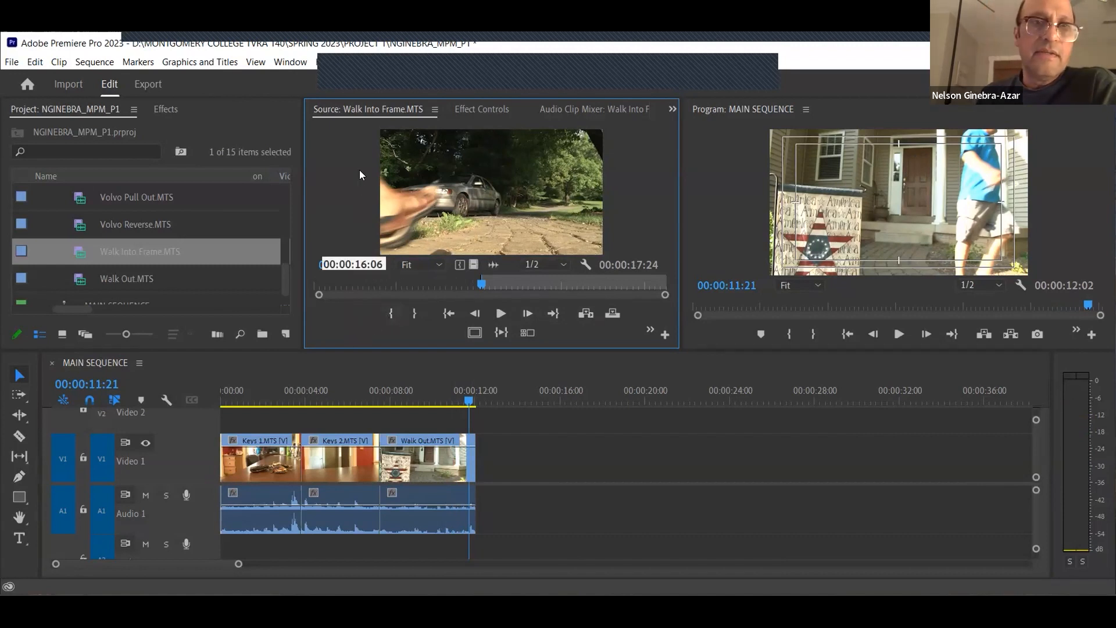
pyautogui.write('18:0')
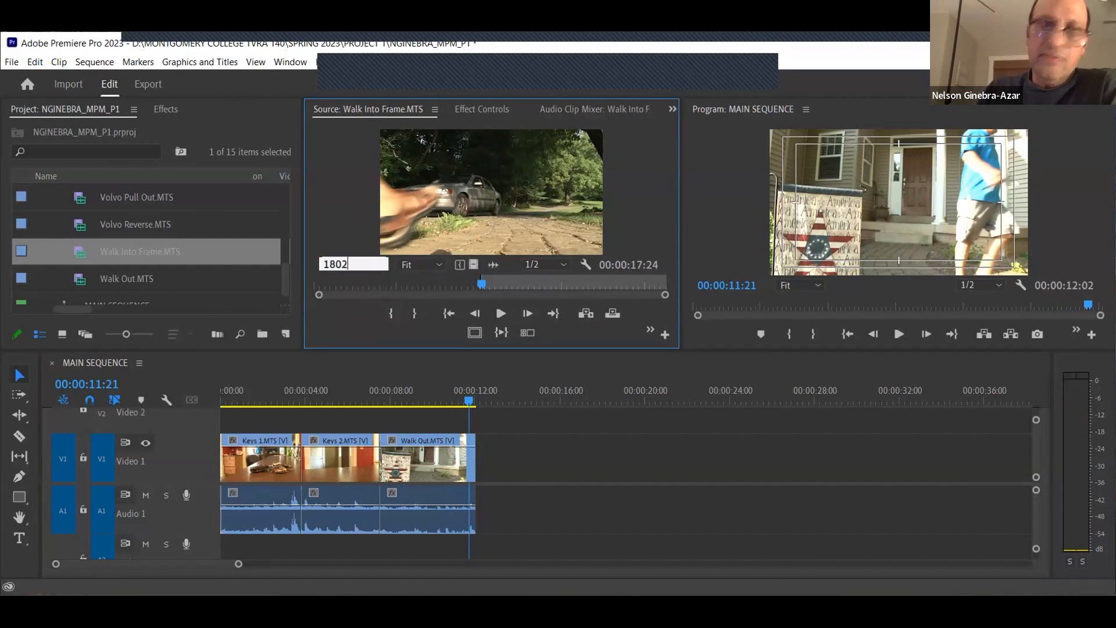
pyautogui.write('2')
pyautogui.press('Return')
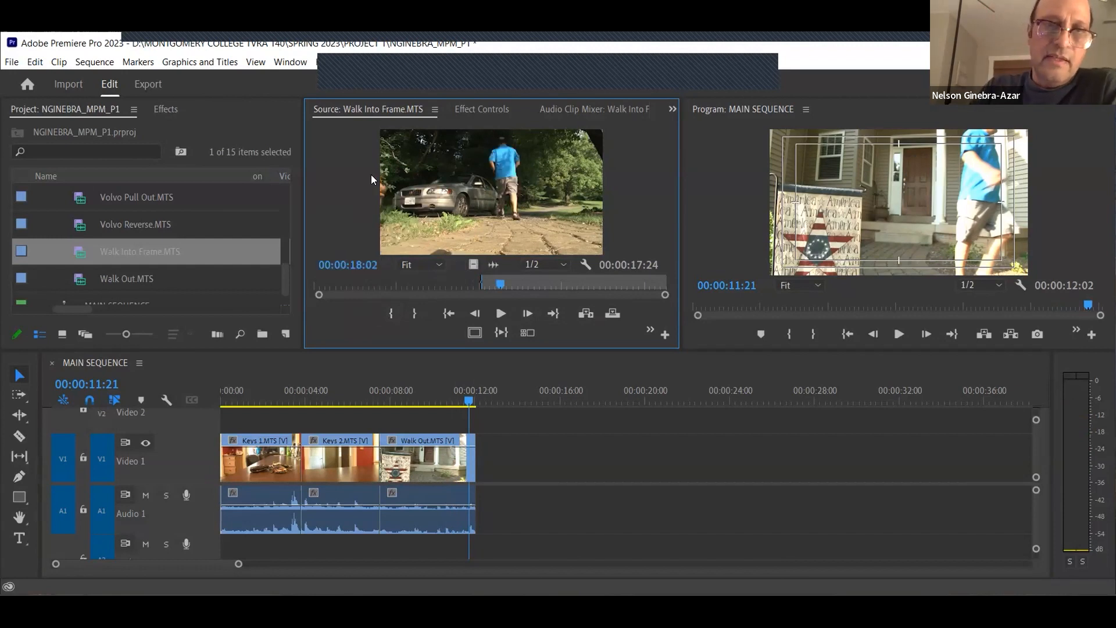
pyautogui.press('o')
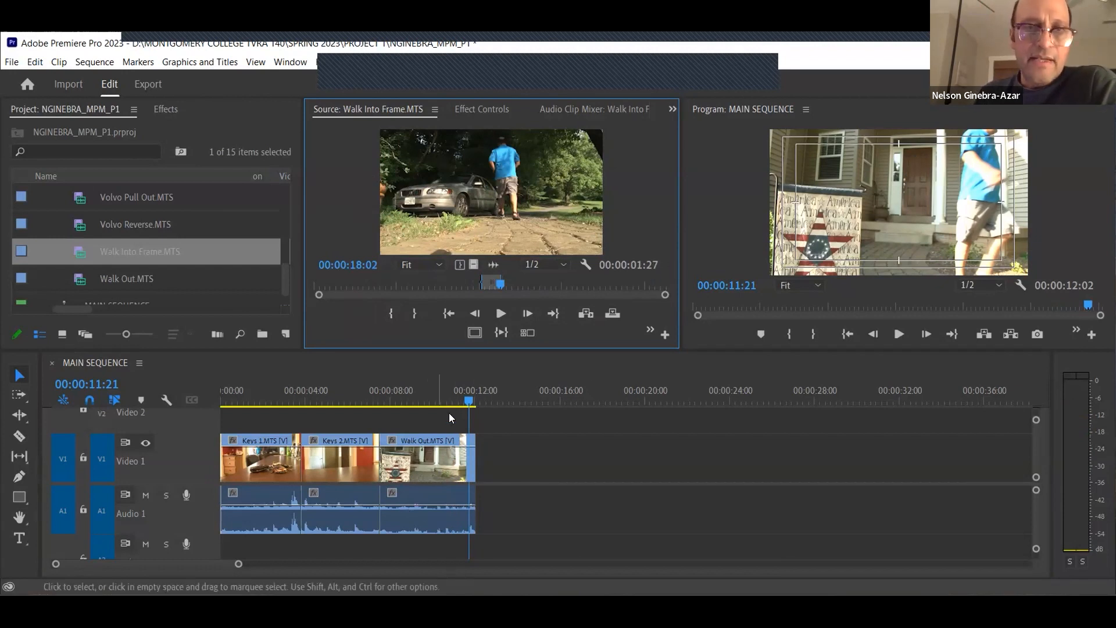
# Step: Try inserting Walk Into Frame.MTS midway through Walk Out.MTS at 00:00:09:18, review the split clip, and undo the insert
pyautogui.click(468, 399)
pyautogui.moveTo(467, 399); pyautogui.dragTo(462, 399)
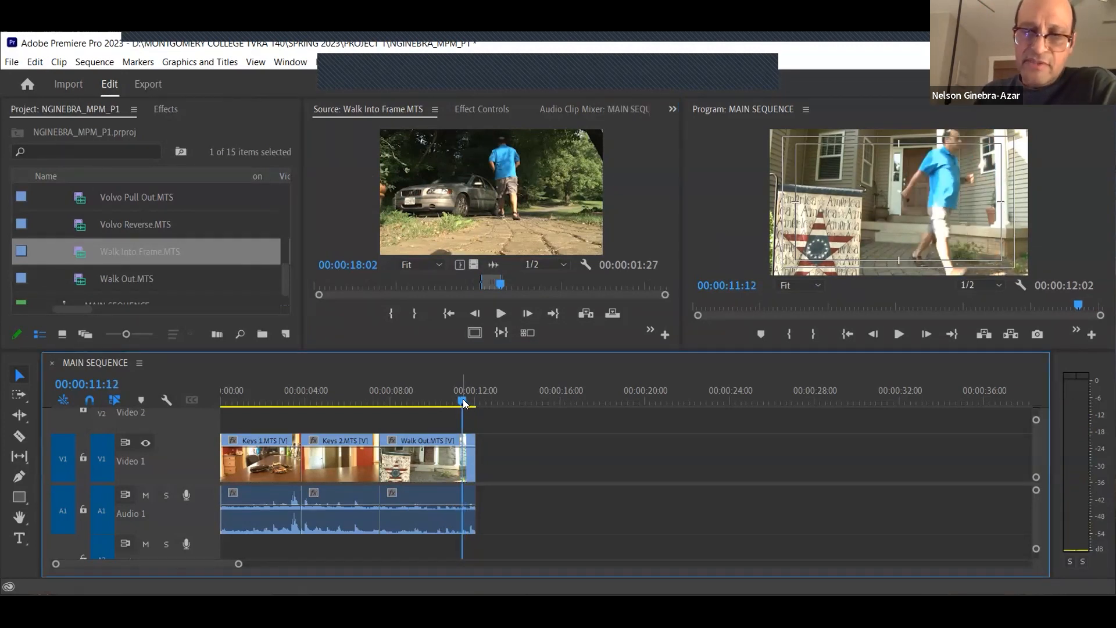
pyautogui.press('Down')
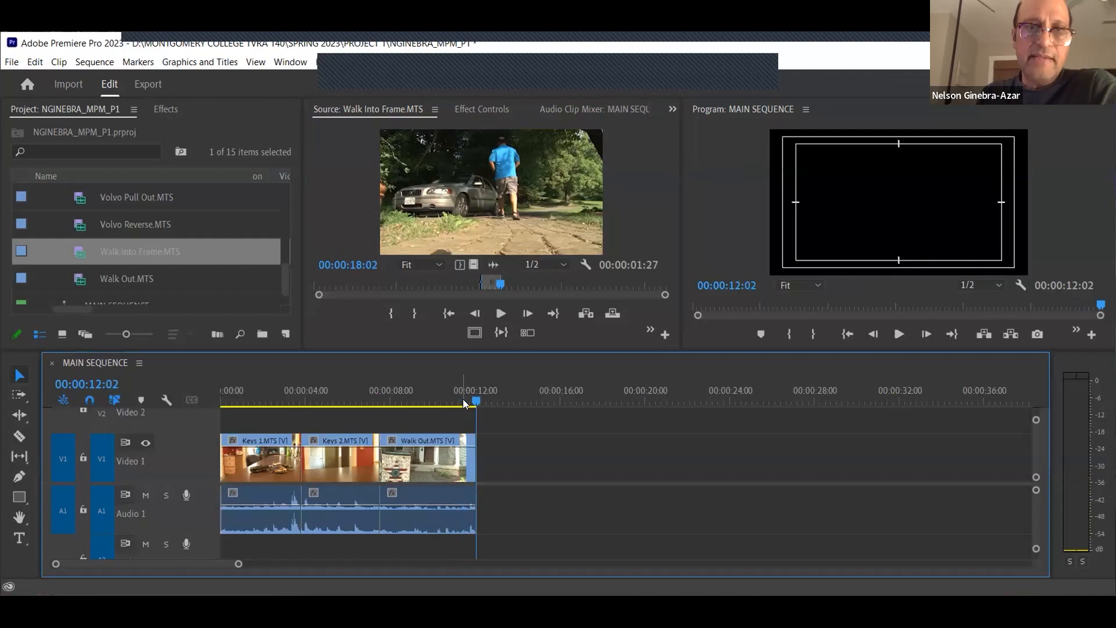
pyautogui.moveTo(462, 398); pyautogui.dragTo(440, 401)
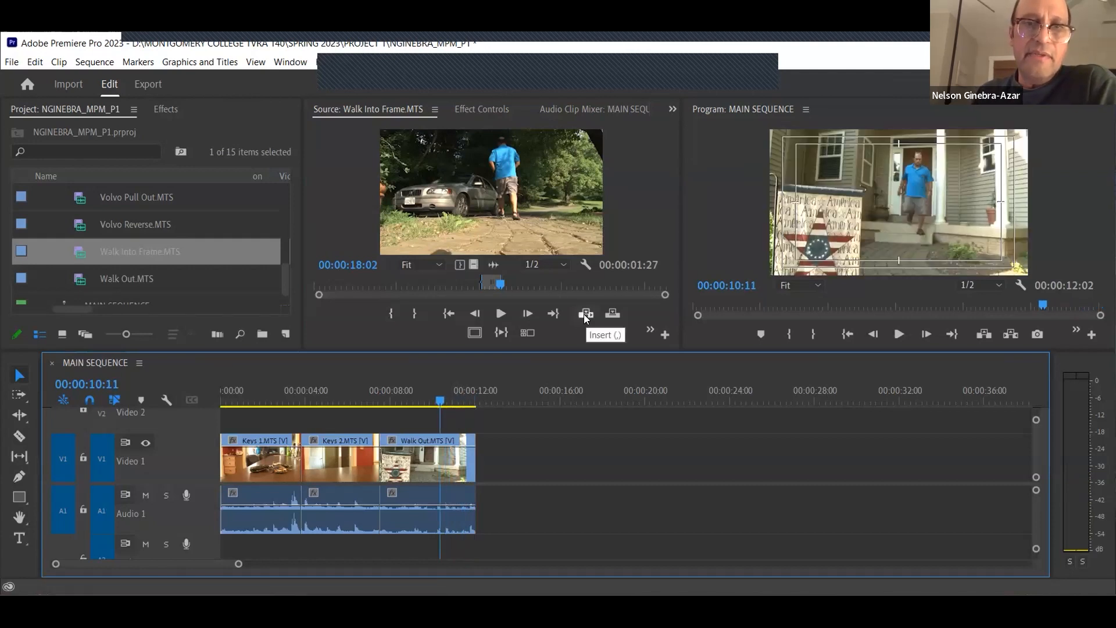
pyautogui.moveTo(440, 401); pyautogui.dragTo(420, 405)
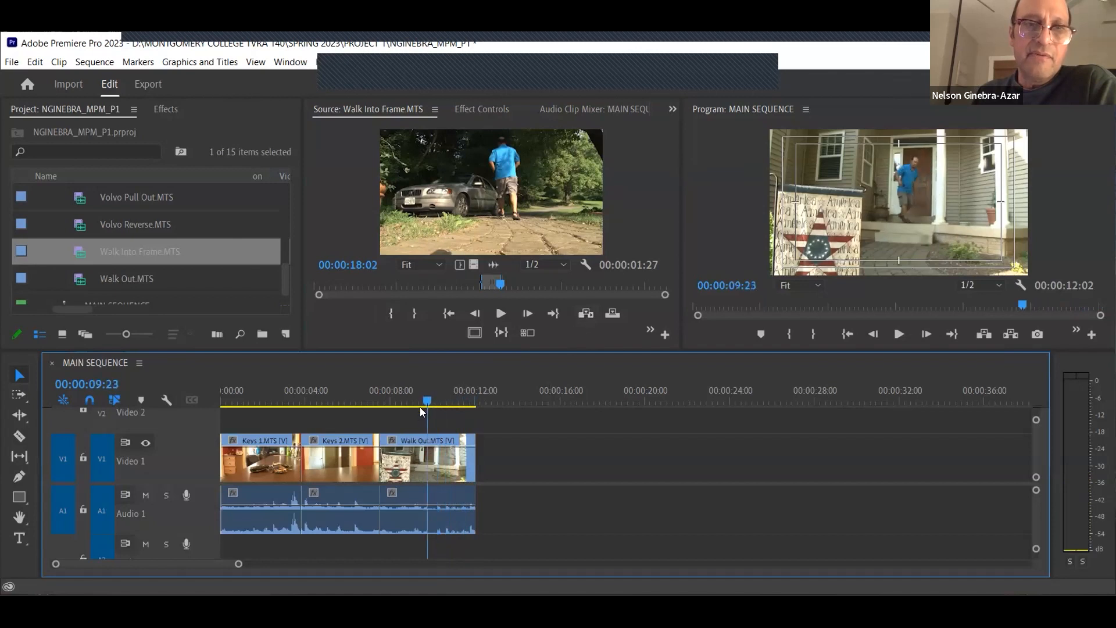
pyautogui.click(585, 314)
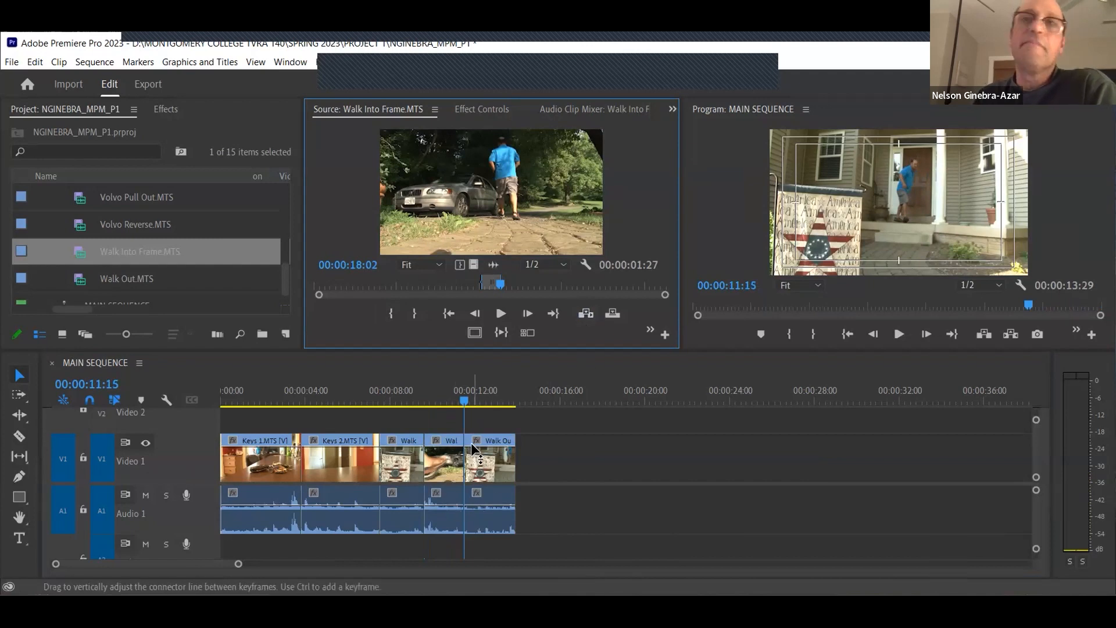
pyautogui.click(445, 401)
pyautogui.moveTo(411, 405); pyautogui.dragTo(452, 451)
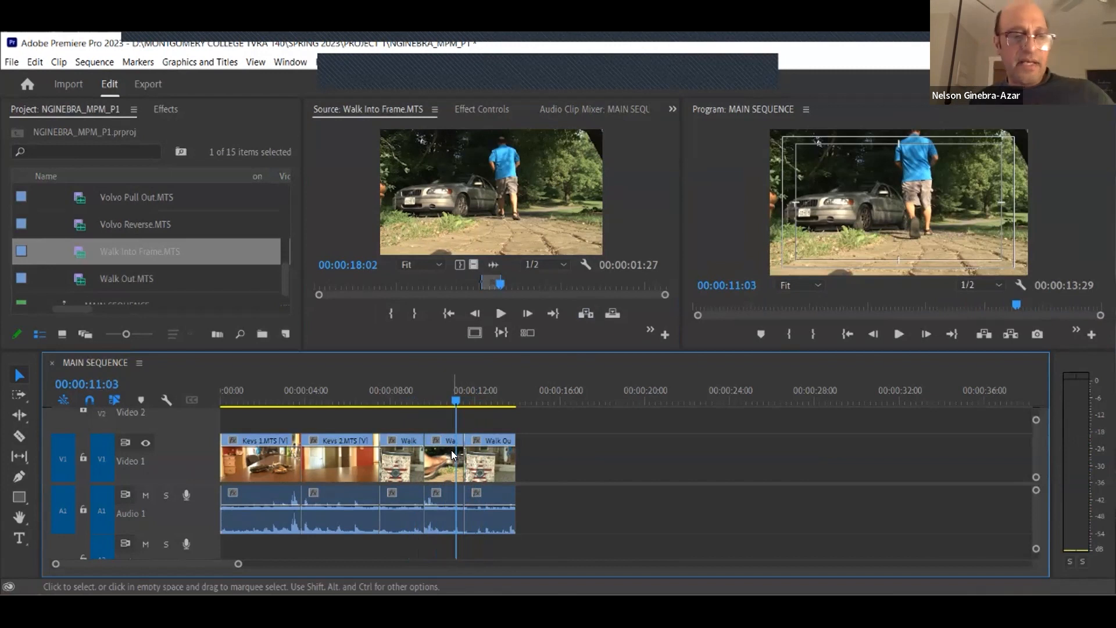
pyautogui.hotkey('ctrl', 'z')
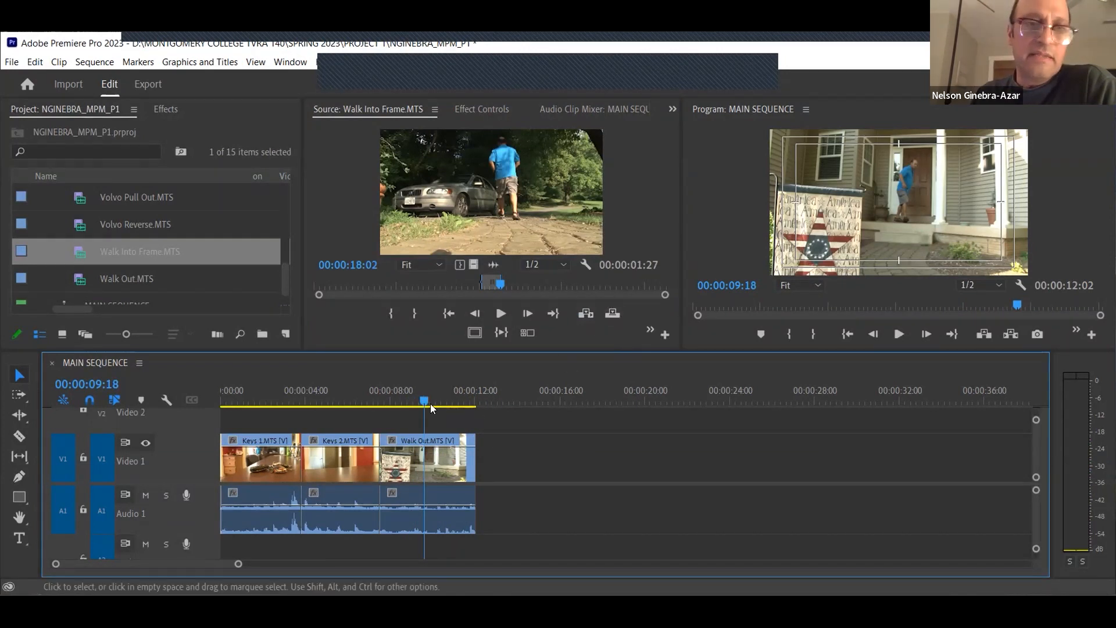
# Step: Try overwriting part of Walk Out.MTS with Walk Into Frame.MTS at 00:00:09:15, scrub the result, and undo the overwrite
pyautogui.moveTo(423, 401)
pyautogui.mouseDown()
pyautogui.moveTo(443, 401)
pyautogui.moveTo(417, 407)
pyautogui.mouseUp()
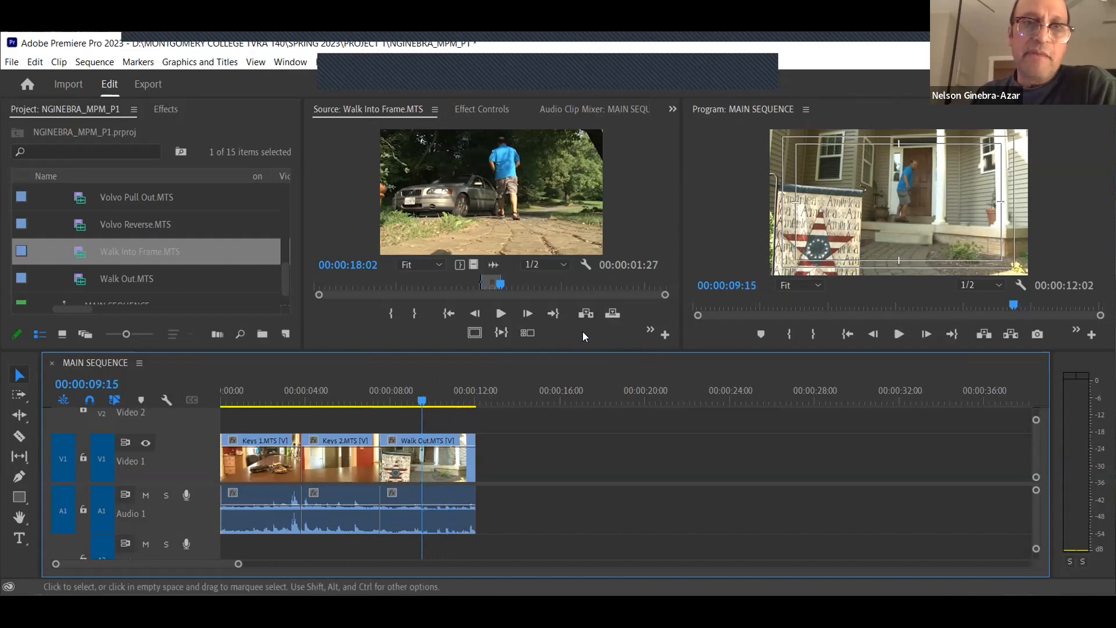
pyautogui.click(614, 315)
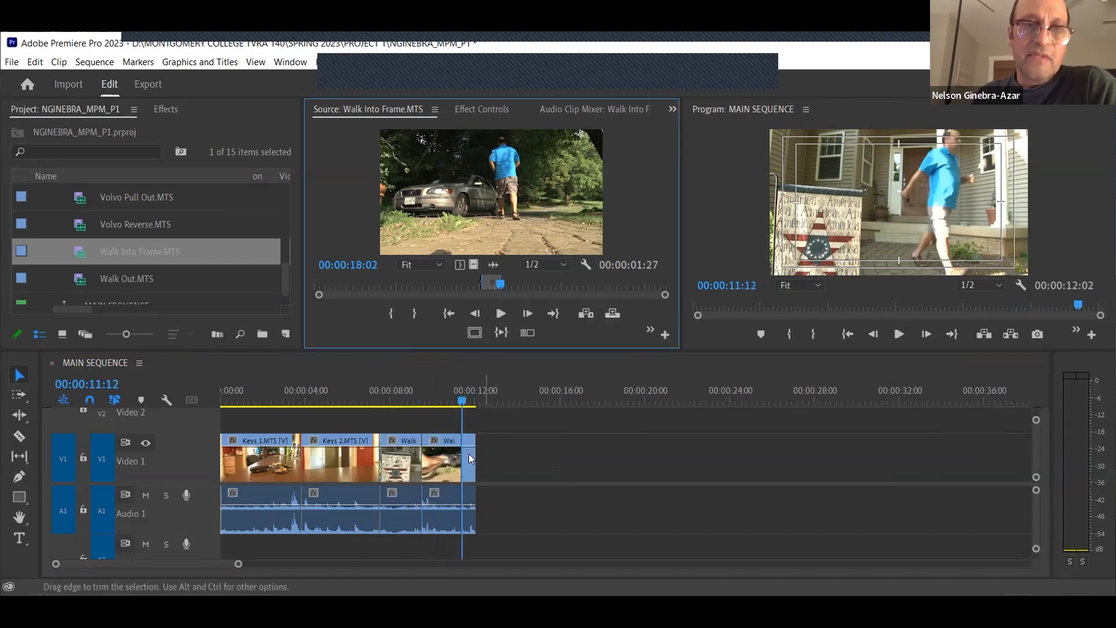
pyautogui.moveTo(425, 407); pyautogui.dragTo(451, 460)
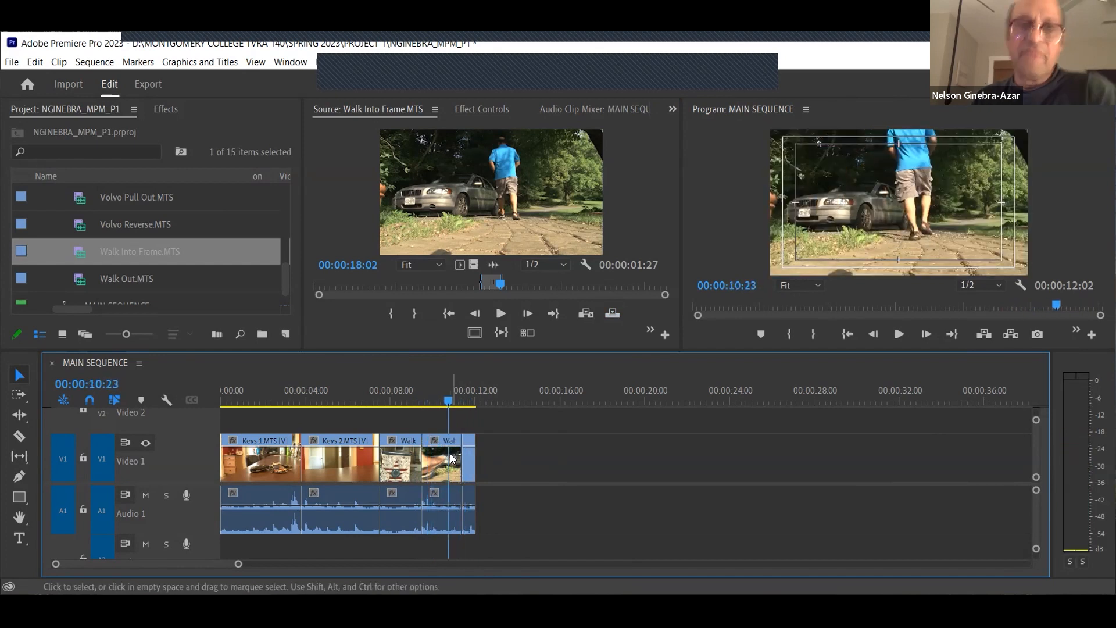
pyautogui.hotkey('ctrl', 'z')
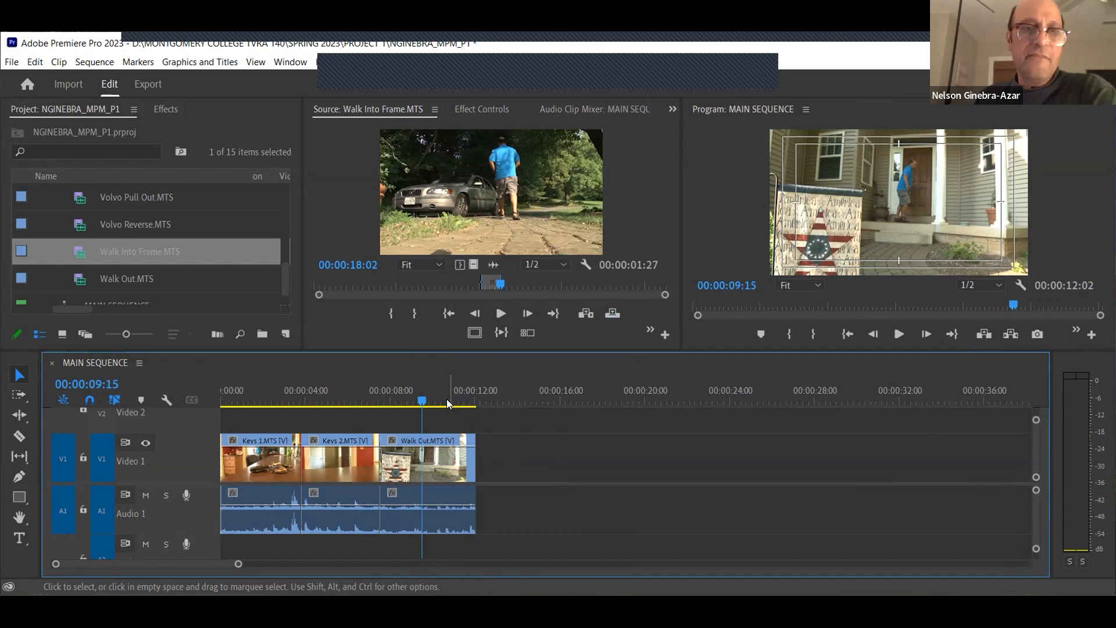
# Step: Overwrite Walk Into Frame.MTS onto the end of MAIN SEQUENCE at 00:00:12:02 and scrub through the added clip to its end
pyautogui.click(446, 399)
pyautogui.press('End')
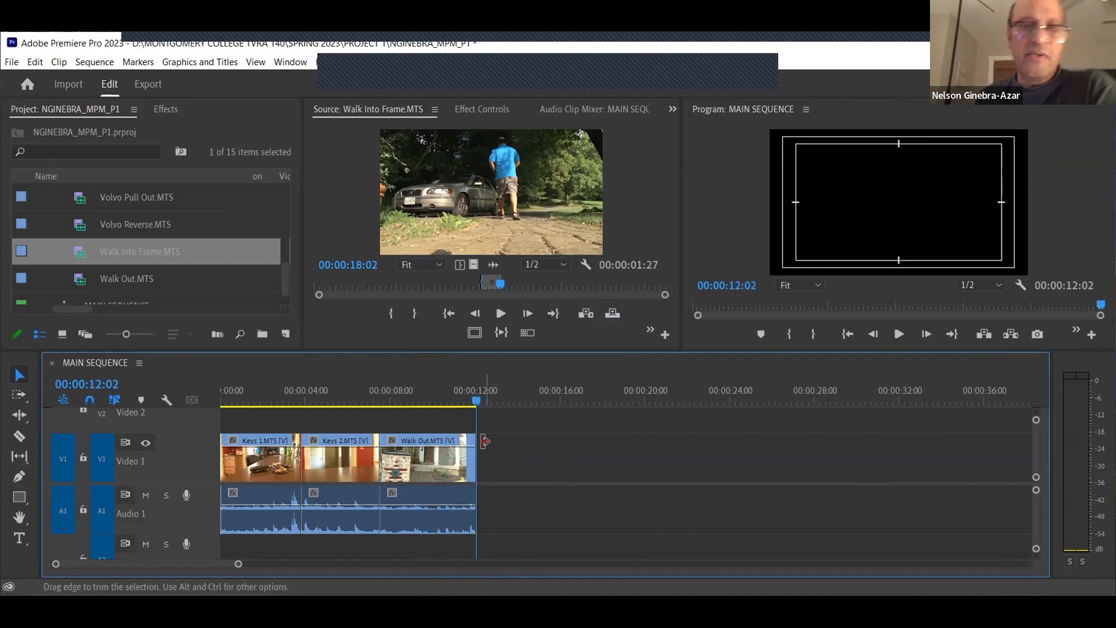
pyautogui.click(576, 333)
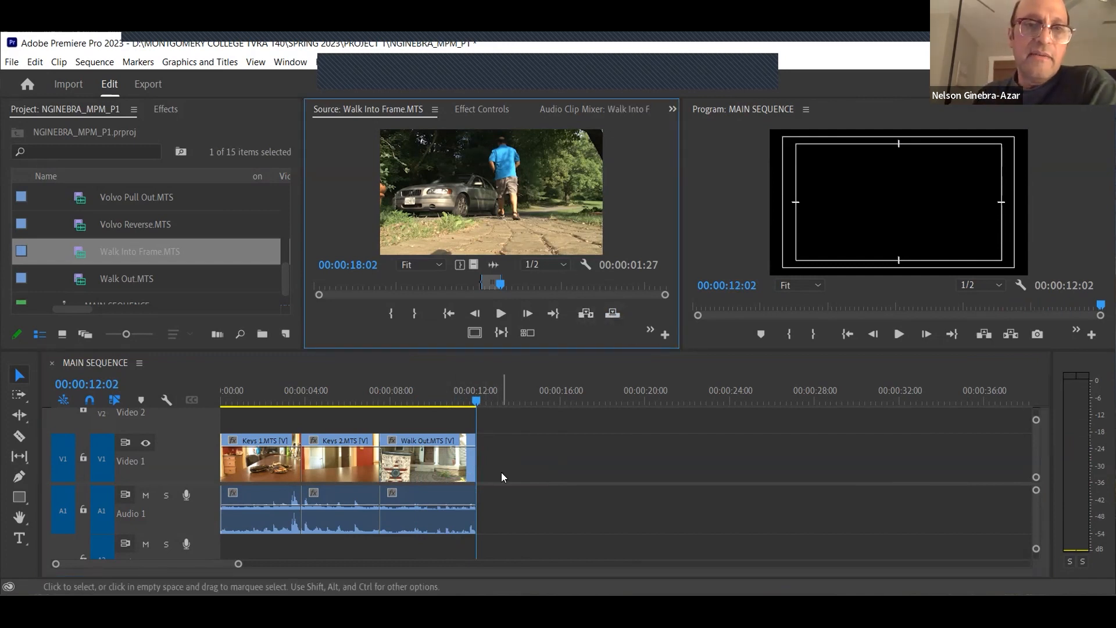
pyautogui.click(612, 313)
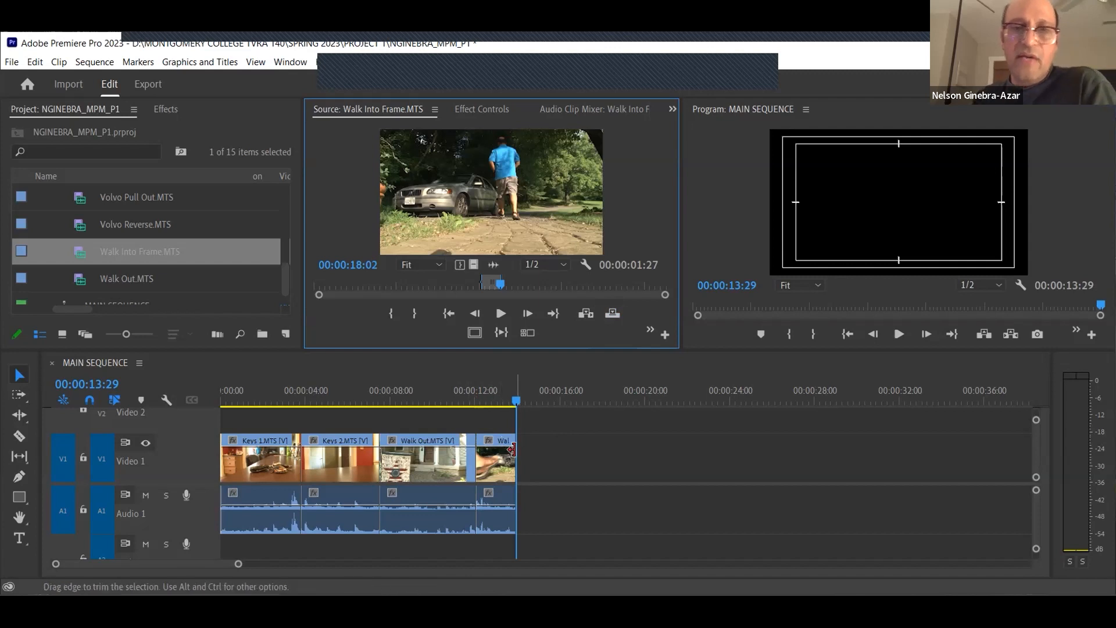
pyautogui.moveTo(449, 394); pyautogui.dragTo(506, 425)
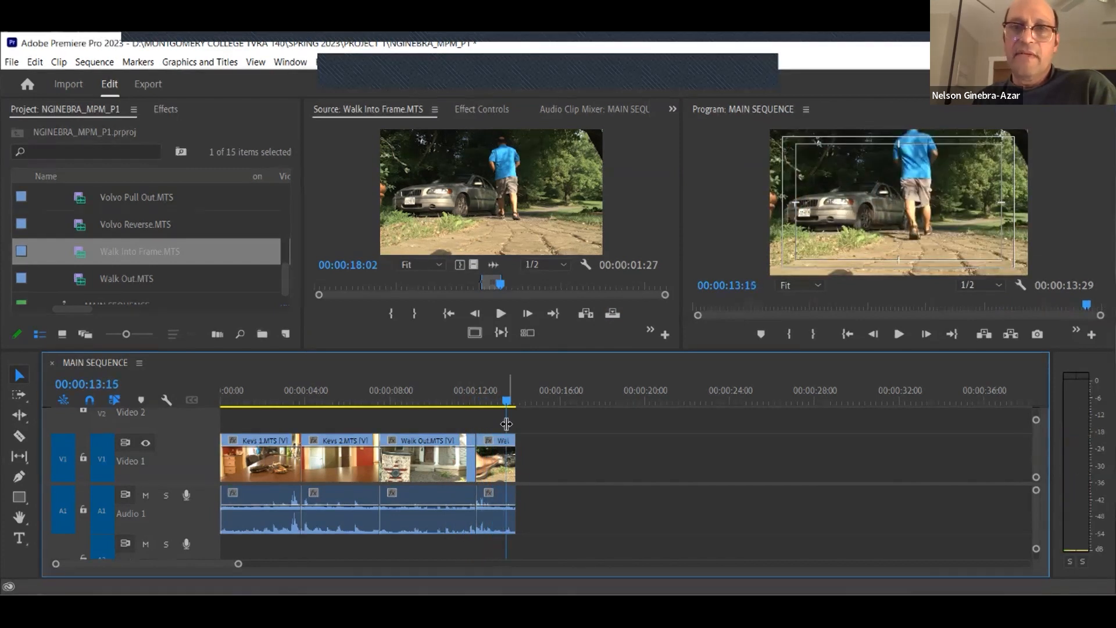
pyautogui.moveTo(506, 424); pyautogui.dragTo(515, 424)
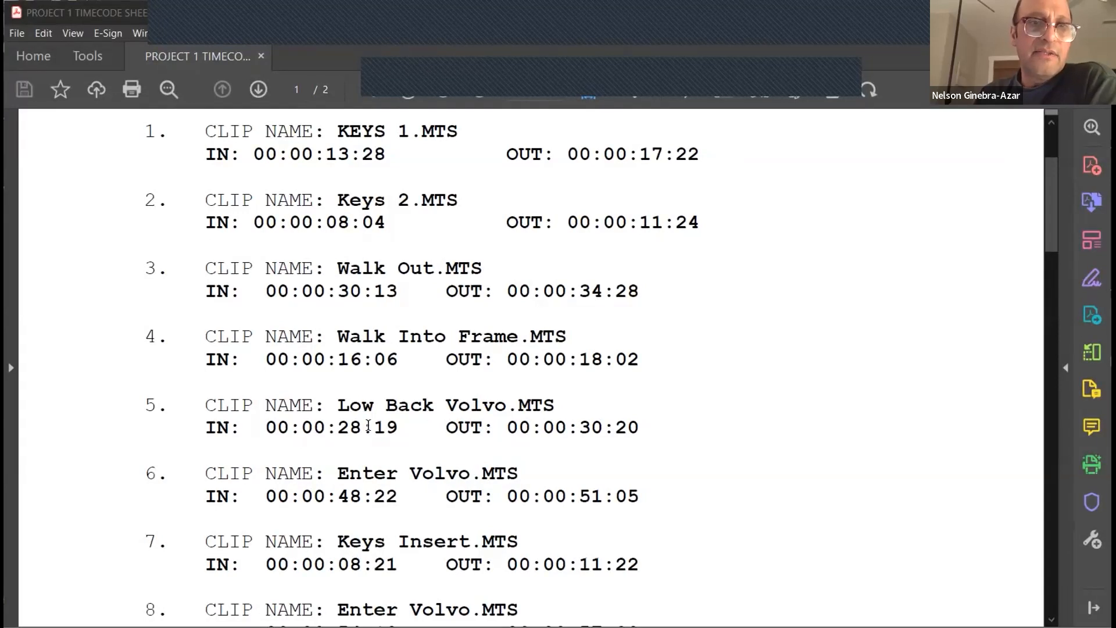
# Step: Load Low Back Volvo.MTS, the fifth clip on the timecode sheet, into the source monitor and scrub it to about 00:00:28:10
pyautogui.moveTo(206, 405); pyautogui.dragTo(638, 428)
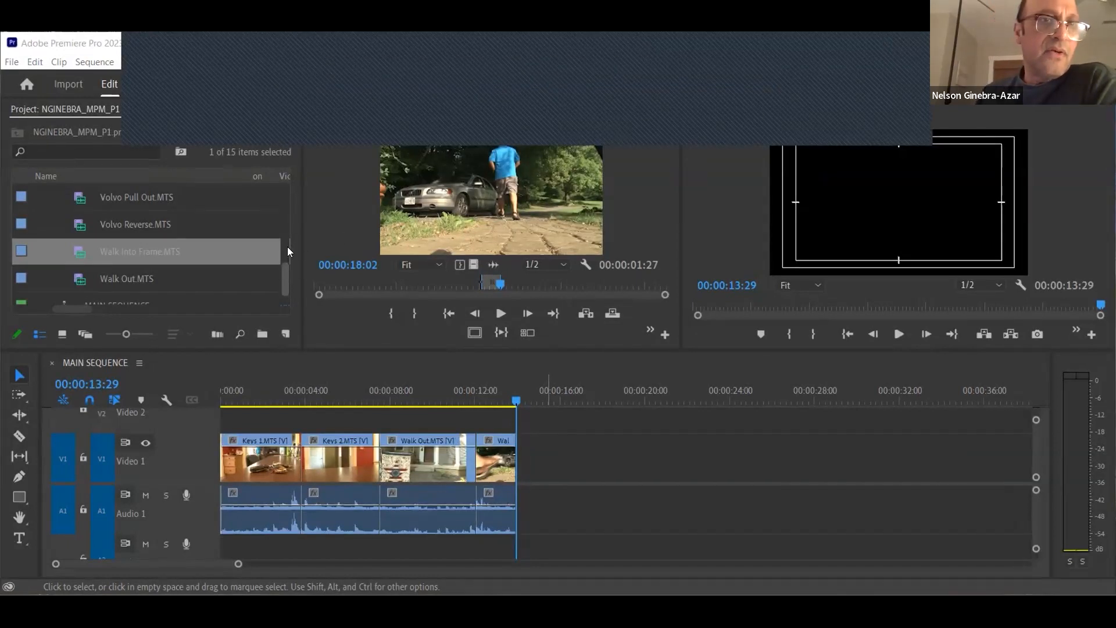
pyautogui.scroll(2, 82, 250)
pyautogui.doubleClick(83, 250)
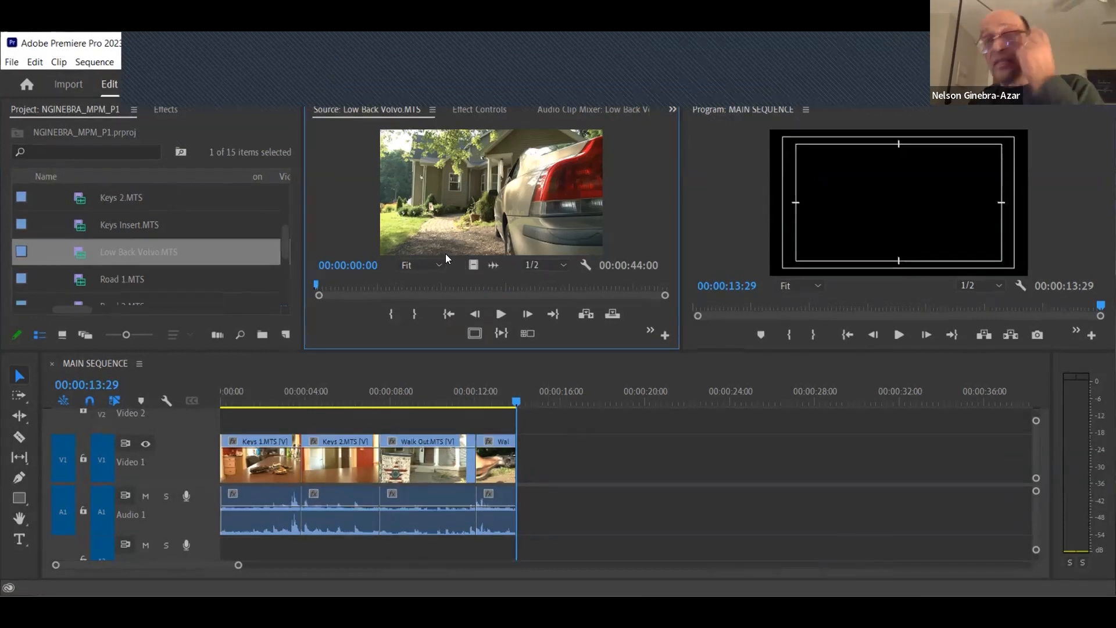
pyautogui.moveTo(313, 283); pyautogui.dragTo(435, 299)
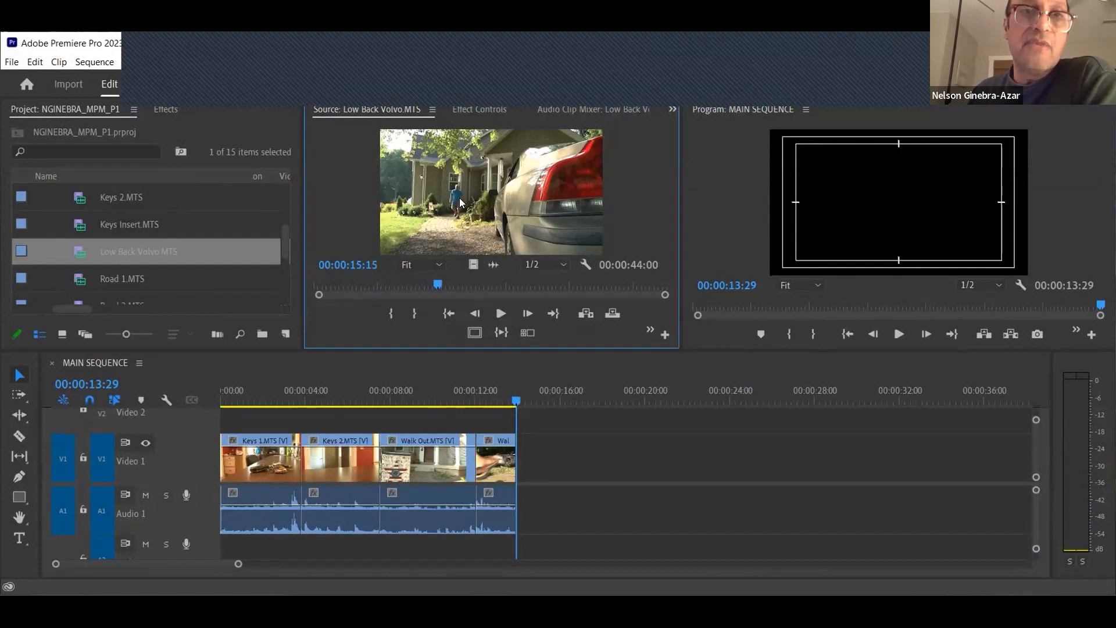
pyautogui.moveTo(438, 286); pyautogui.dragTo(539, 287)
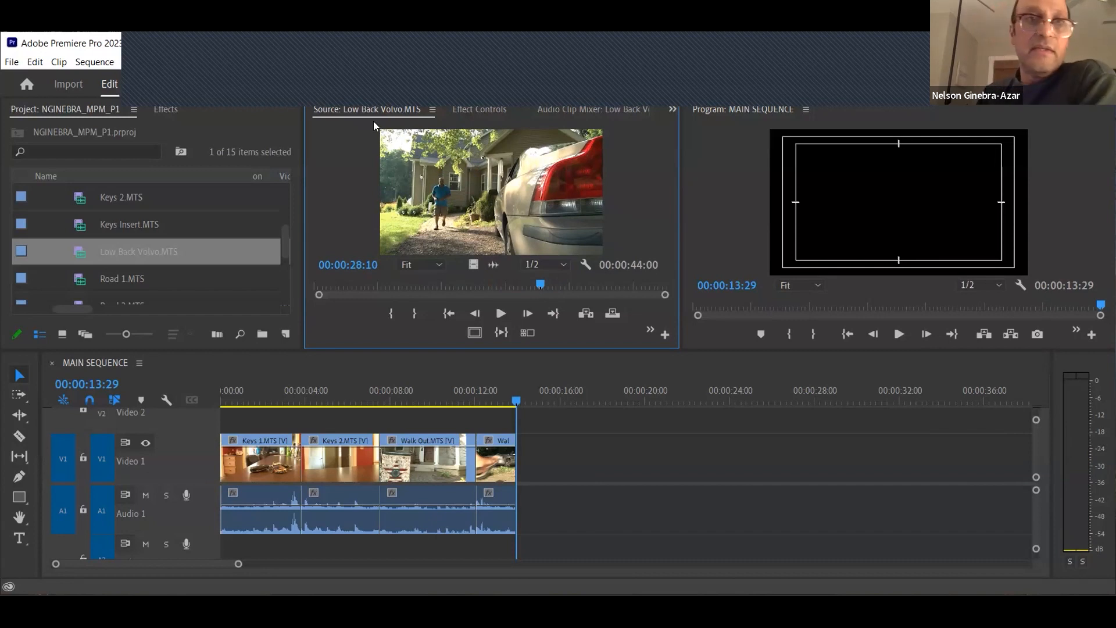
# Step: Mark the In point of Low Back Volvo.MTS at 00:00:28:19
pyautogui.click(362, 266)
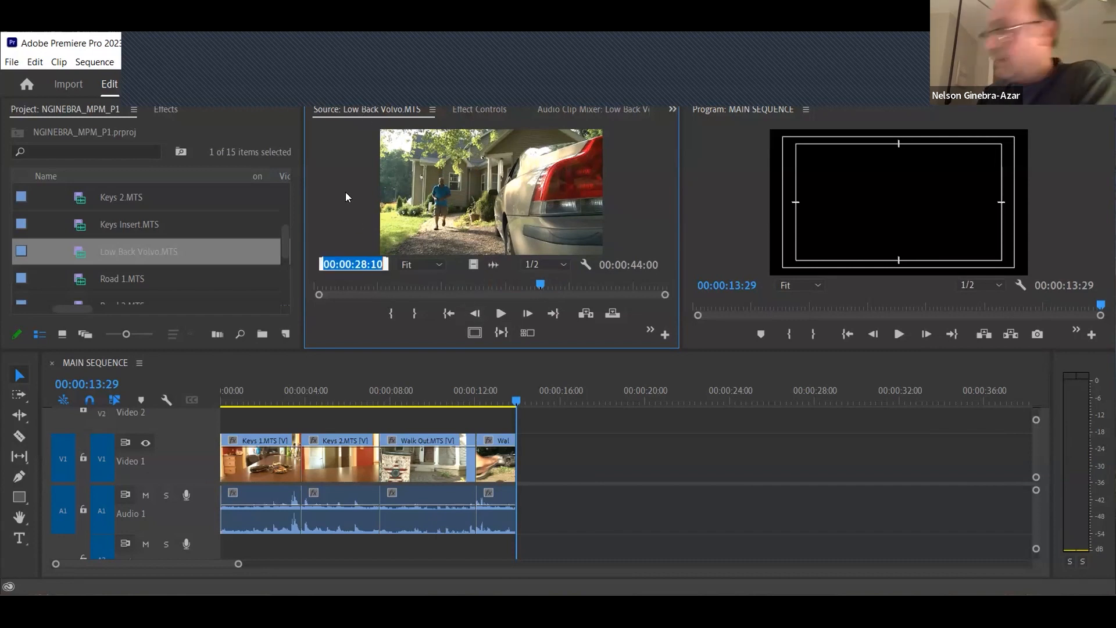
pyautogui.write('2819')
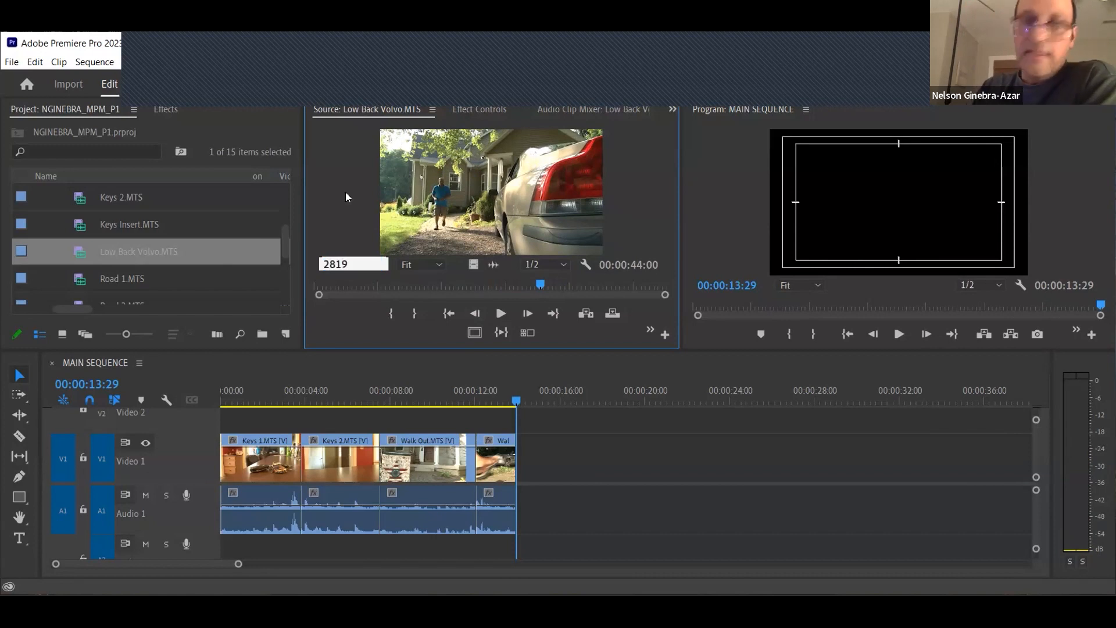
pyautogui.press('Return')
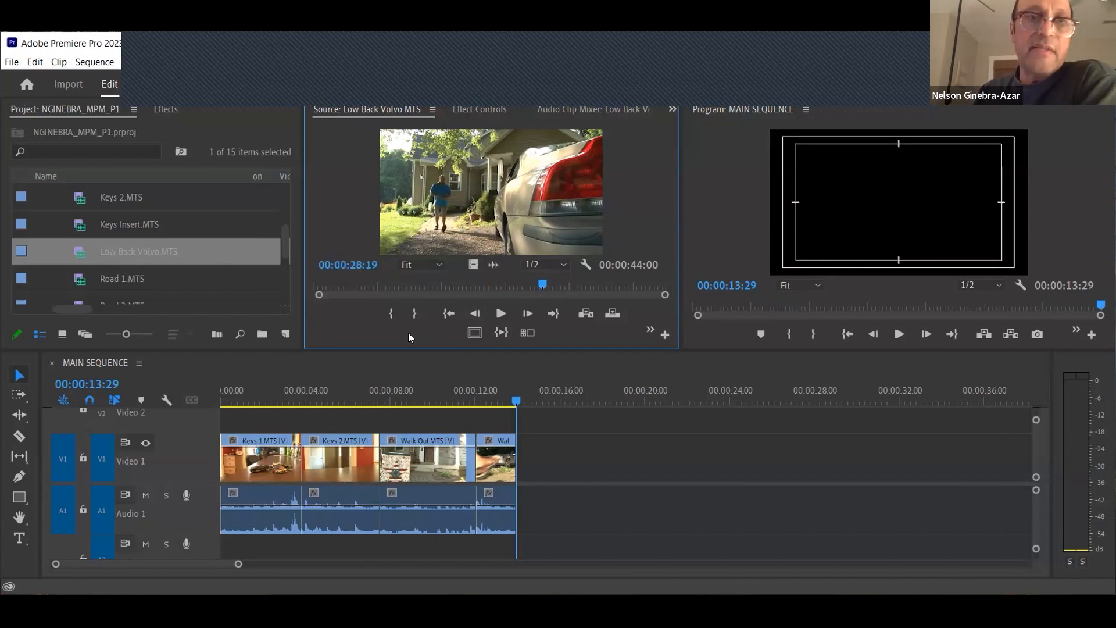
pyautogui.click(390, 313)
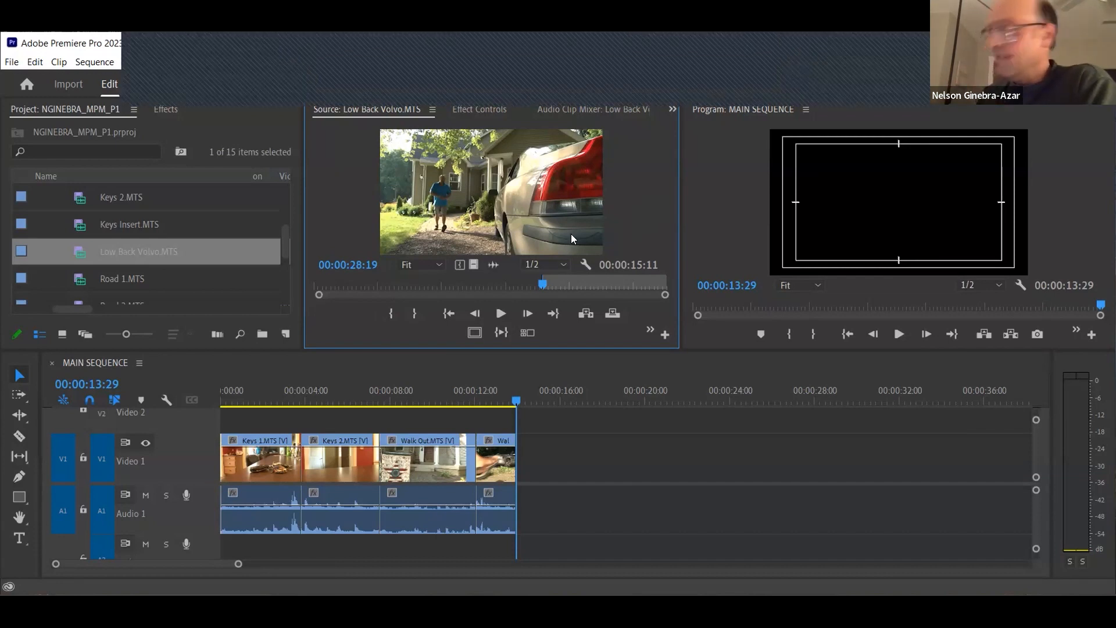
# Step: Mark the Out point of Low Back Volvo.MTS at 00:00:30:20
pyautogui.click(346, 266)
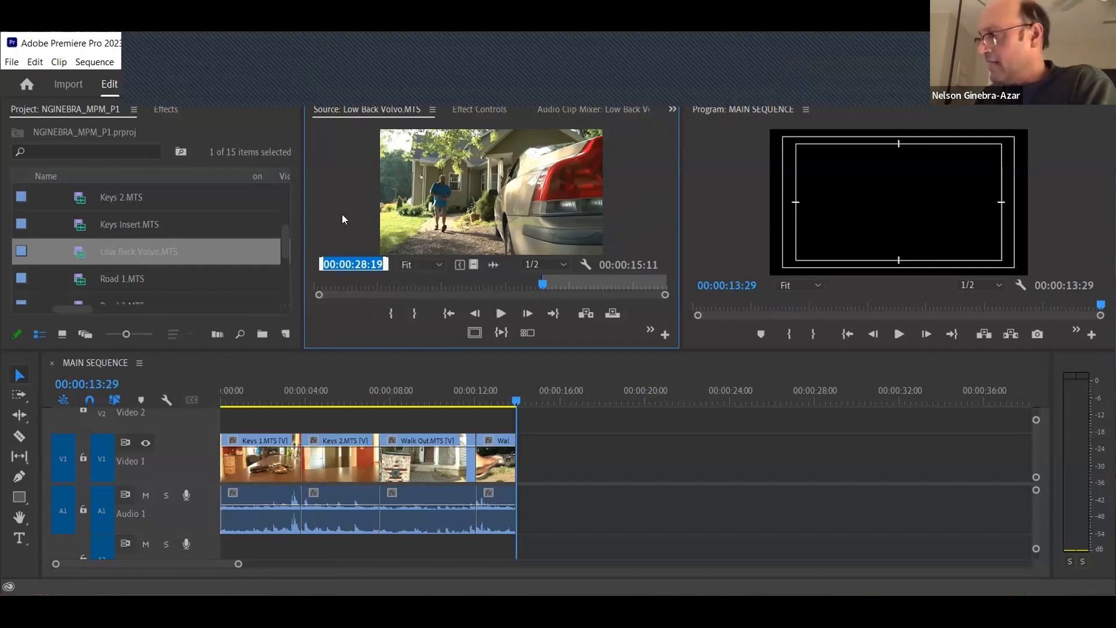
pyautogui.write('30:2')
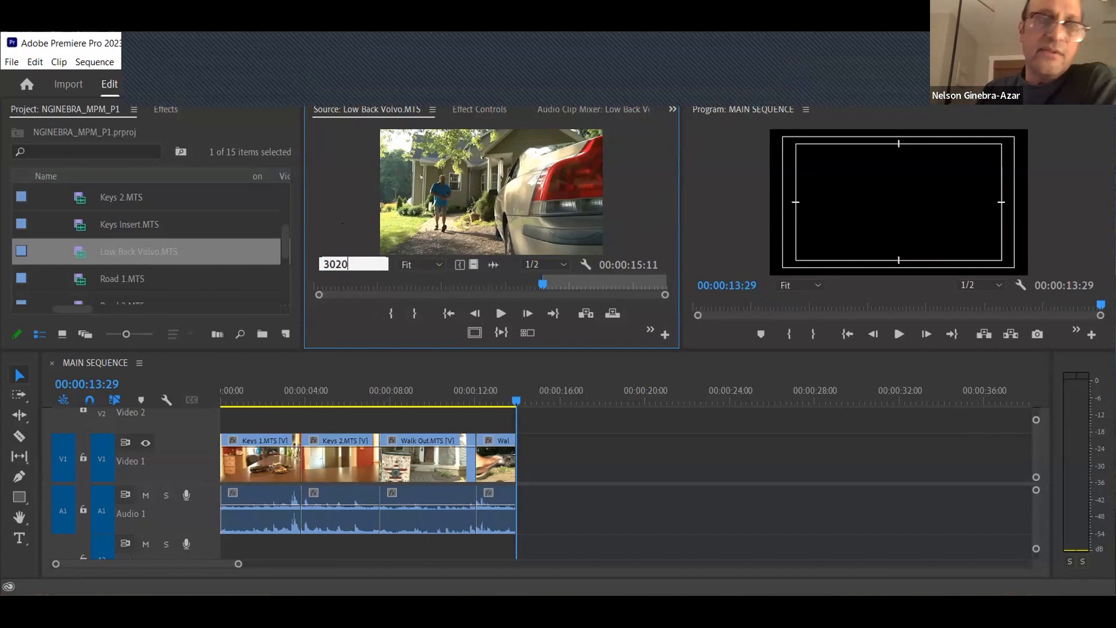
pyautogui.write('0')
pyautogui.press('Return')
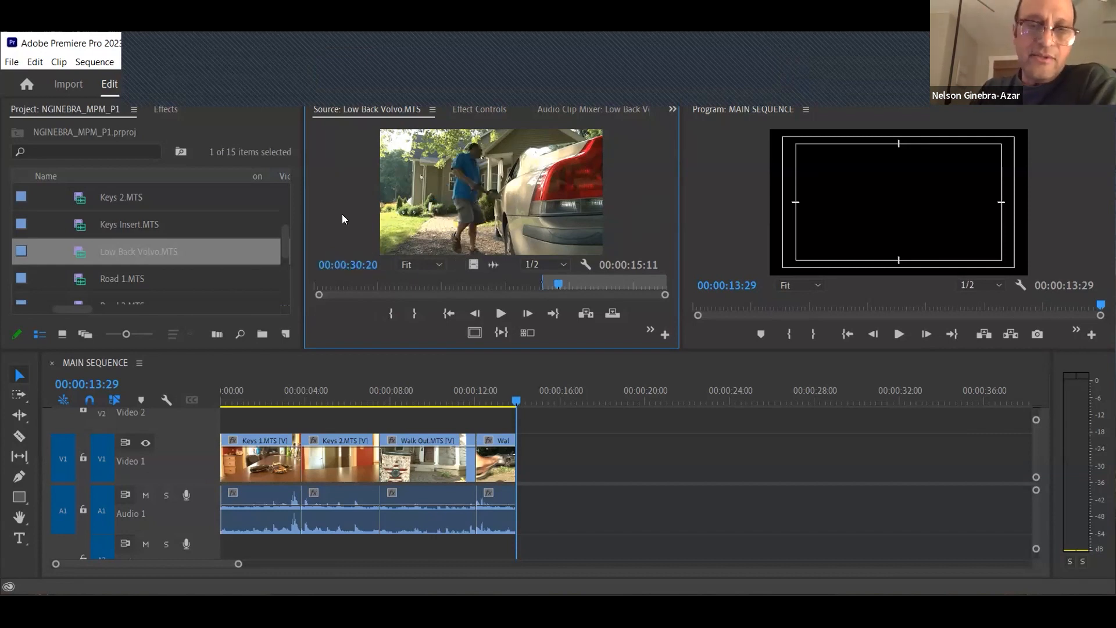
pyautogui.click(414, 317)
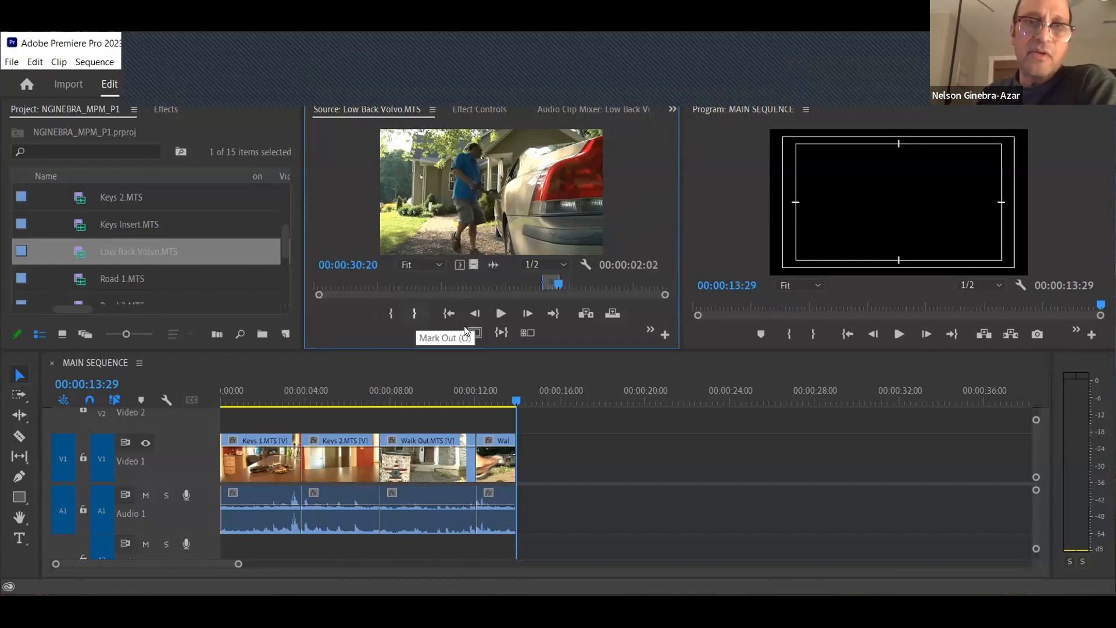
# Step: Insert Low Back Volvo.MTS at the end of MAIN SEQUENCE at 00:00:13:29 and review its cut from Walk Into Frame.MTS through to the sequence end
pyautogui.click(586, 315)
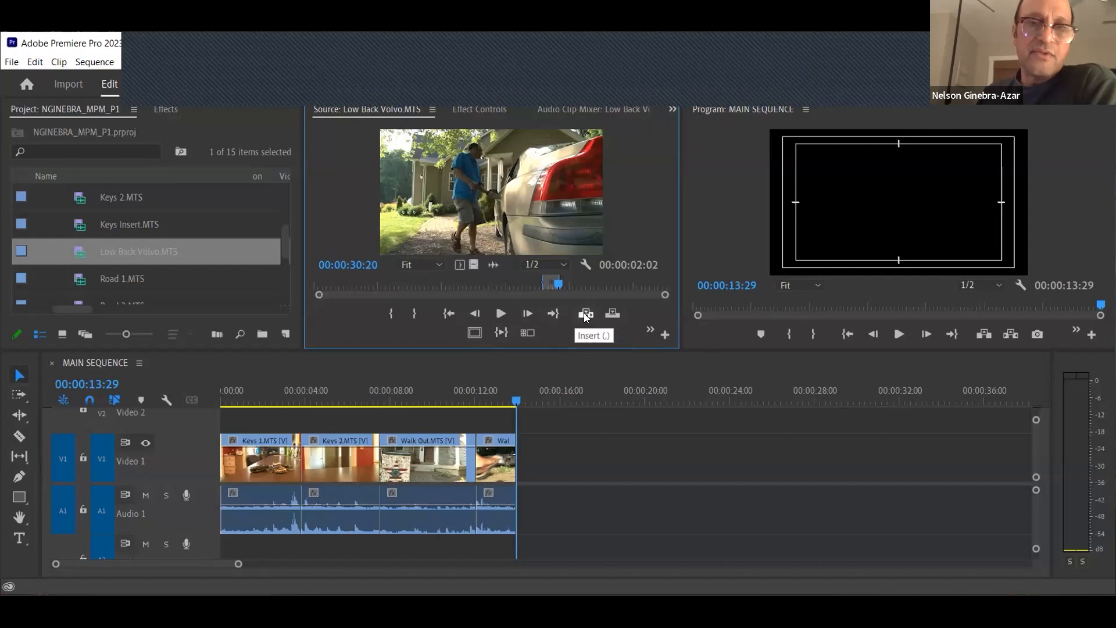
pyautogui.moveTo(534, 395); pyautogui.dragTo(501, 397)
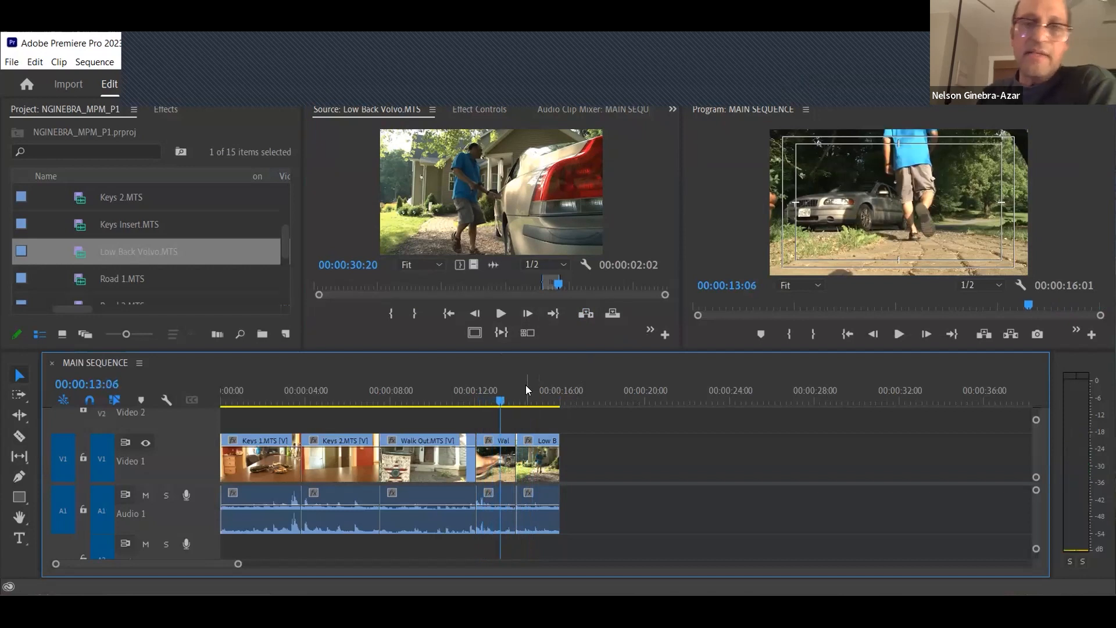
pyautogui.moveTo(471, 402); pyautogui.dragTo(524, 441)
pyautogui.press('Right')
pyautogui.press('Right')
pyautogui.press('Right')
pyautogui.press('Right')
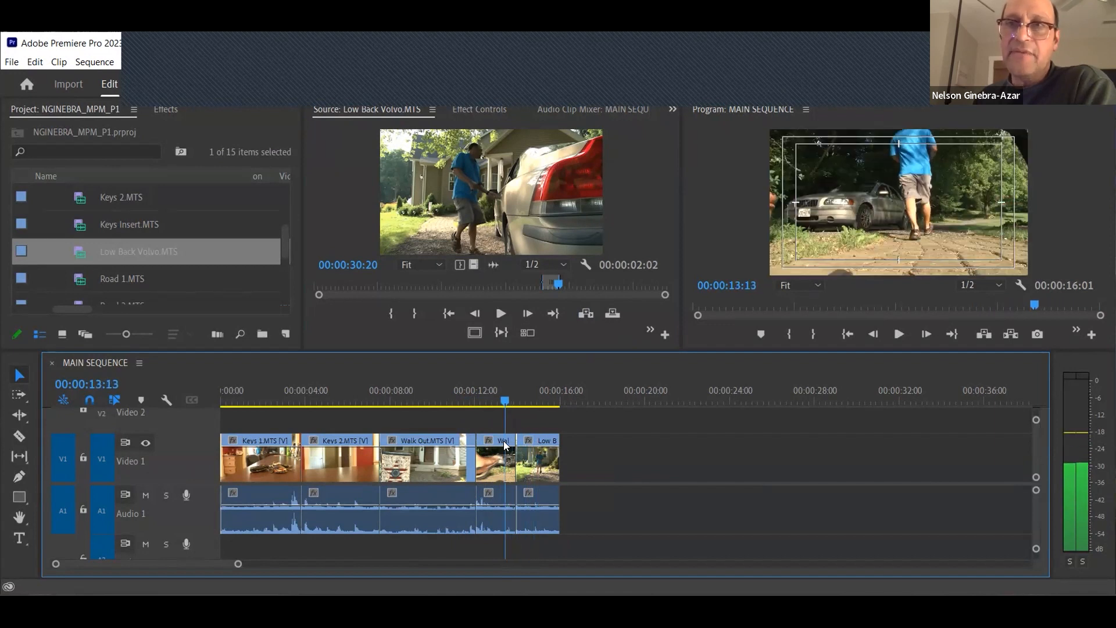
pyautogui.moveTo(507, 444); pyautogui.dragTo(549, 459)
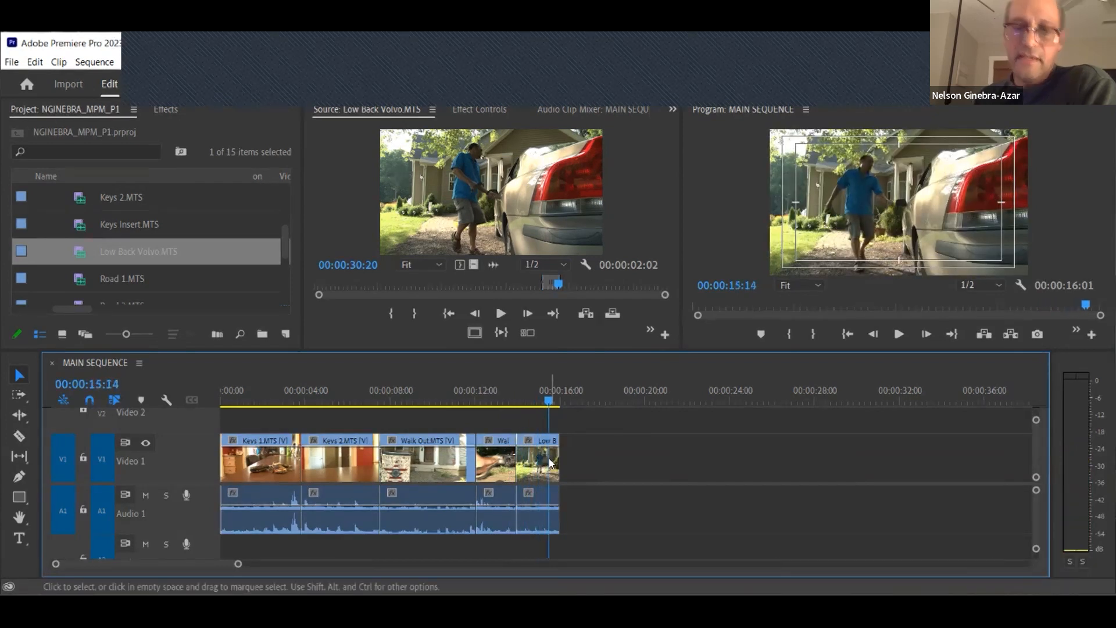
pyautogui.press('Down')
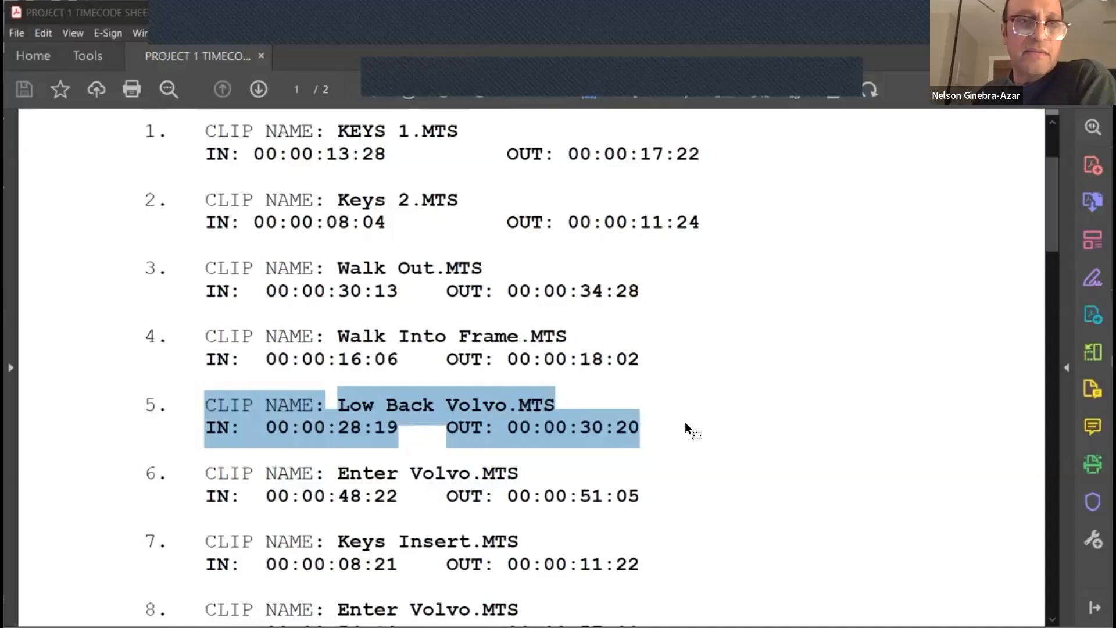
# Step: Look up the sixth clip on the PROJECT 1 TIMECODE SHEET in Acrobat and load Enter Volvo.MTS into Premiere Pro's source monitor
pyautogui.click(564, 411)
pyautogui.scroll(-1, 565, 411)
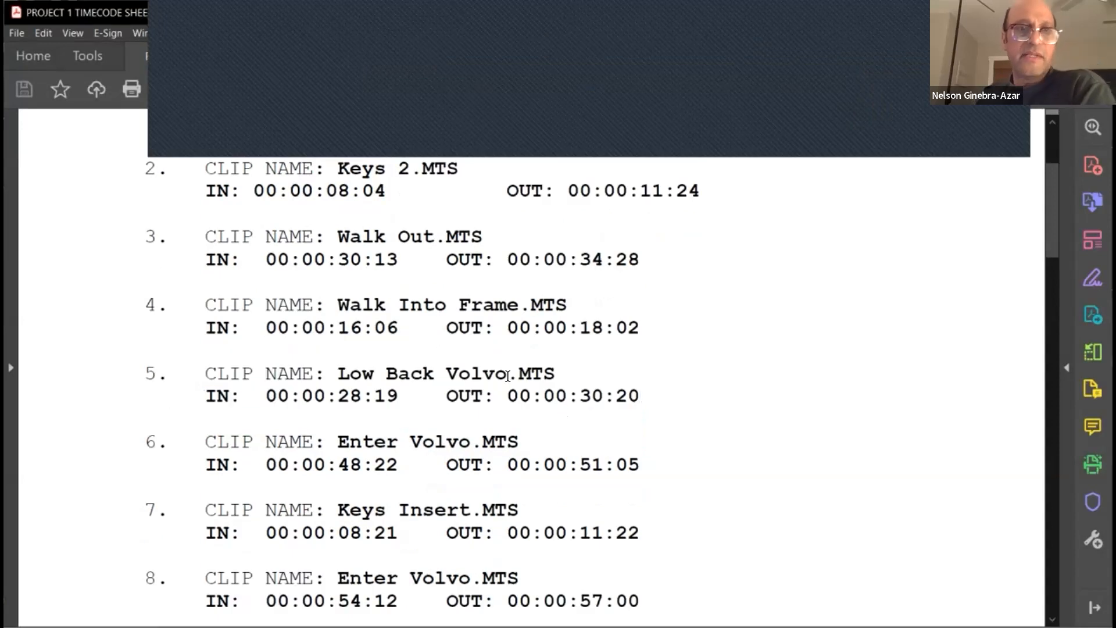
pyautogui.scroll(-1, 360, 416)
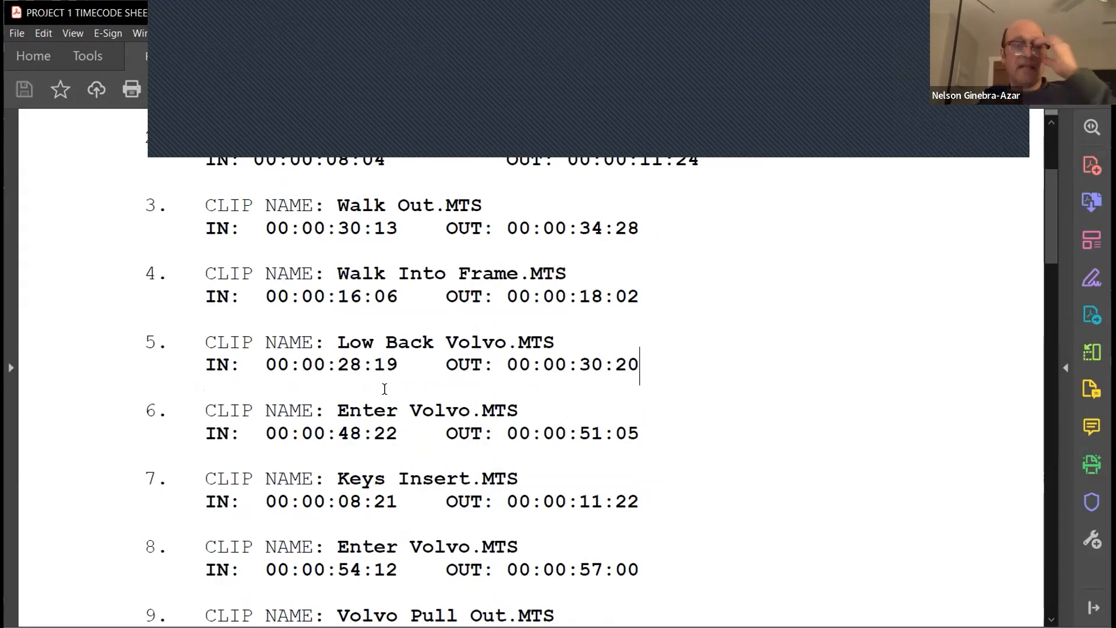
pyautogui.scroll(-1, 384, 389)
pyautogui.moveTo(339, 384); pyautogui.dragTo(420, 387)
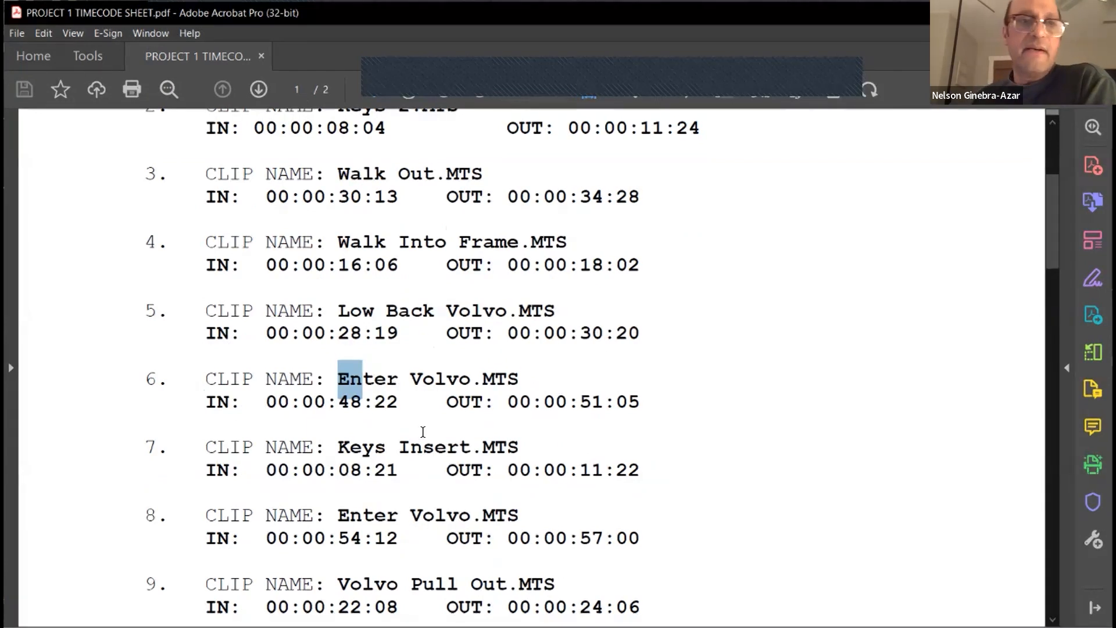
pyautogui.click(409, 380)
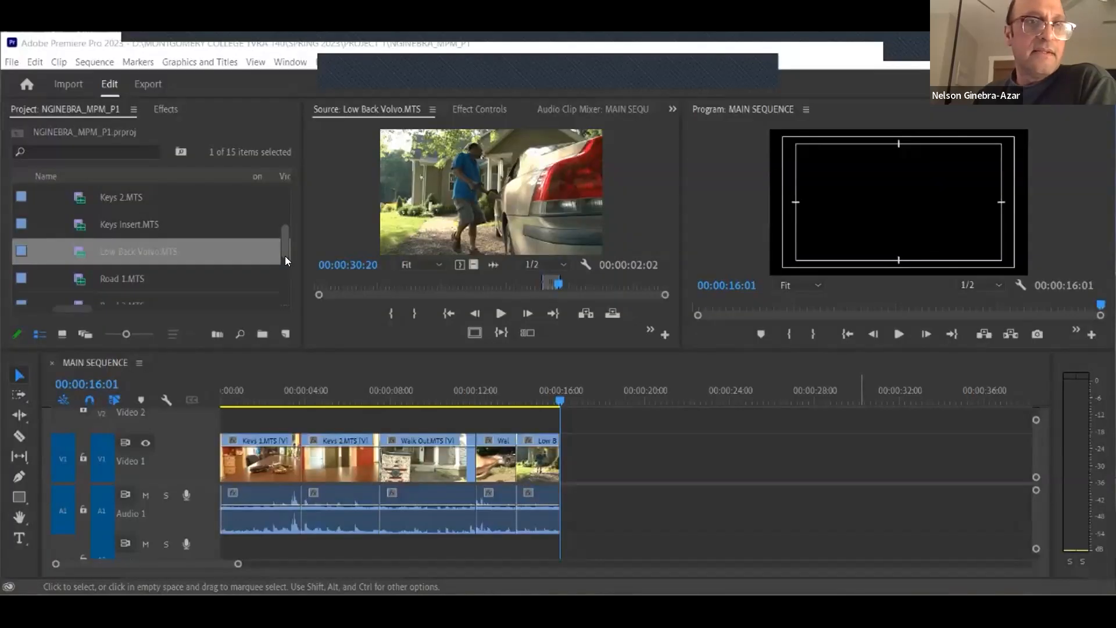
pyautogui.moveTo(285, 256); pyautogui.dragTo(288, 276)
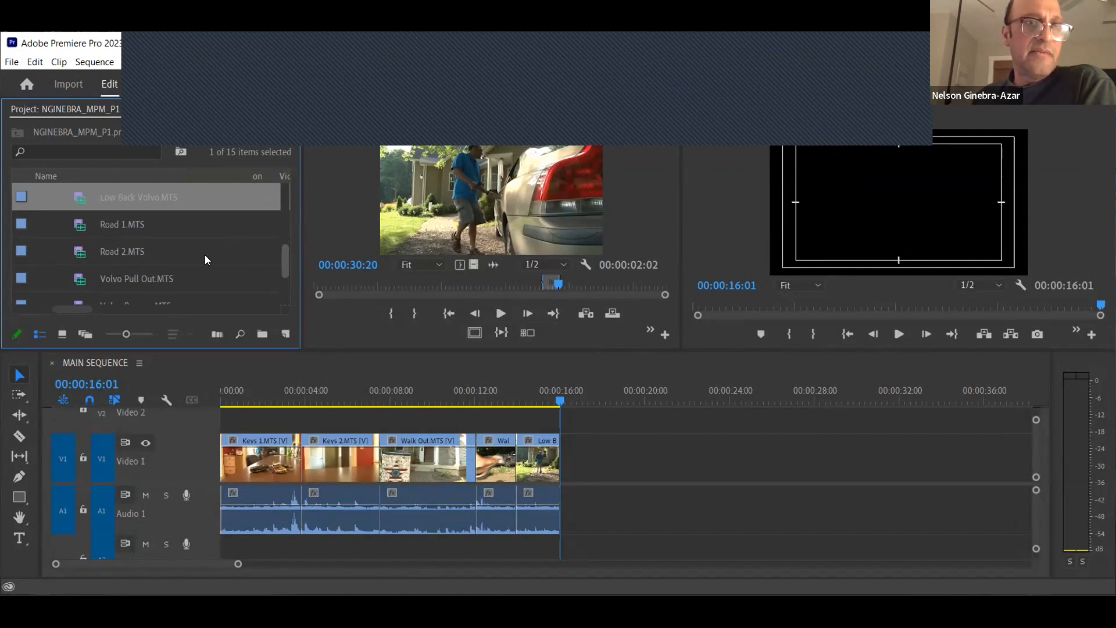
pyautogui.scroll(5, 205, 255)
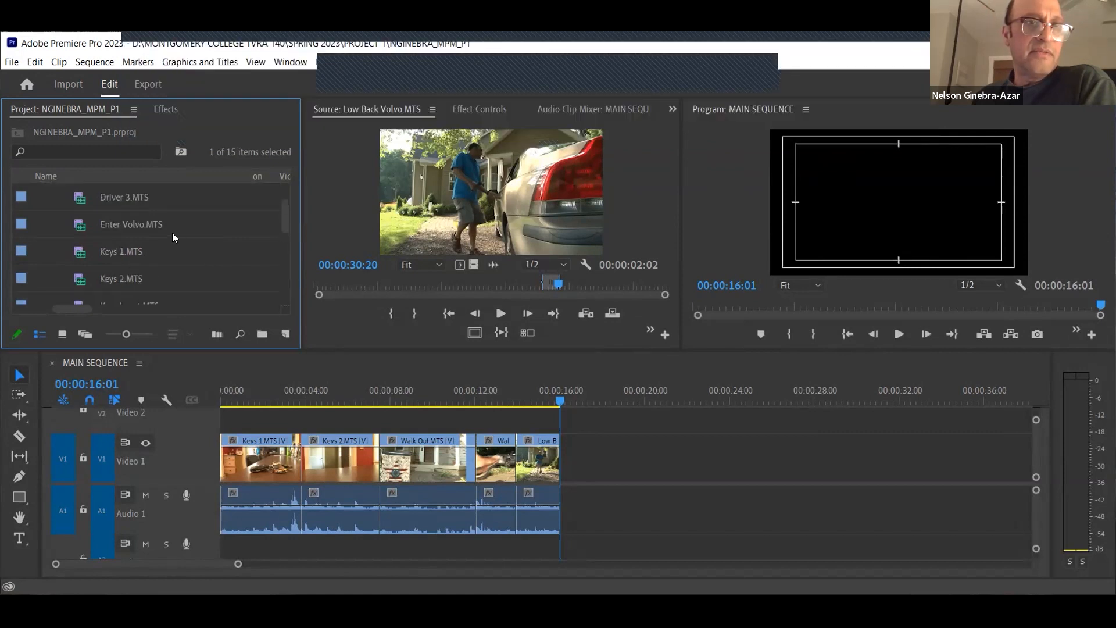
pyautogui.click(141, 227)
pyautogui.doubleClick(82, 228)
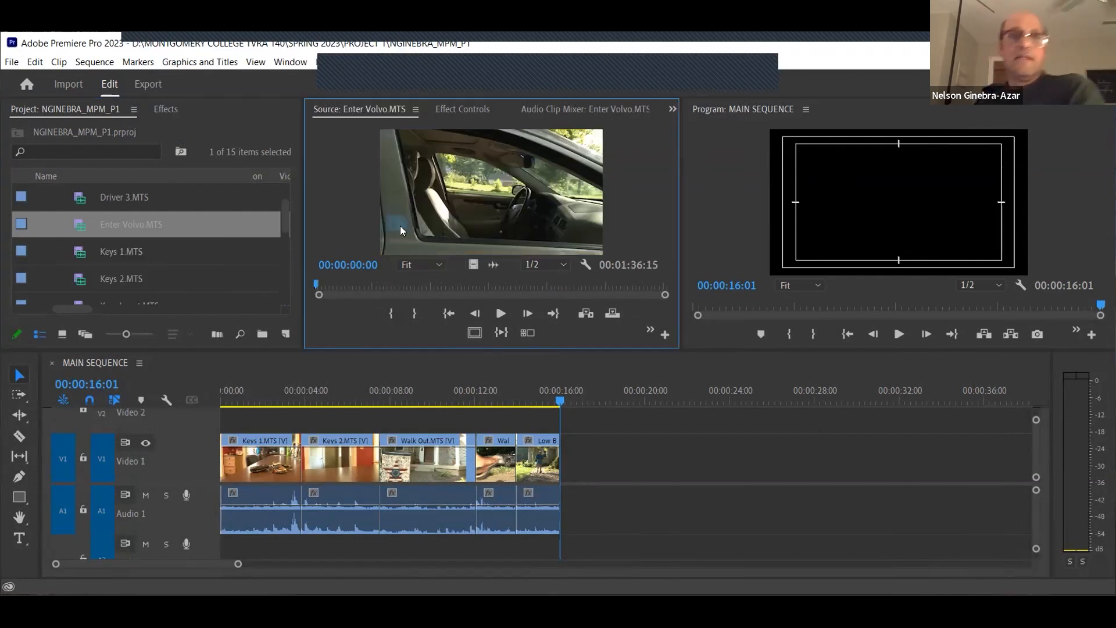
# Step: Scrub through Enter Volvo.MTS and mark its In point at 00:00:48:22
pyautogui.moveTo(330, 281); pyautogui.dragTo(389, 297)
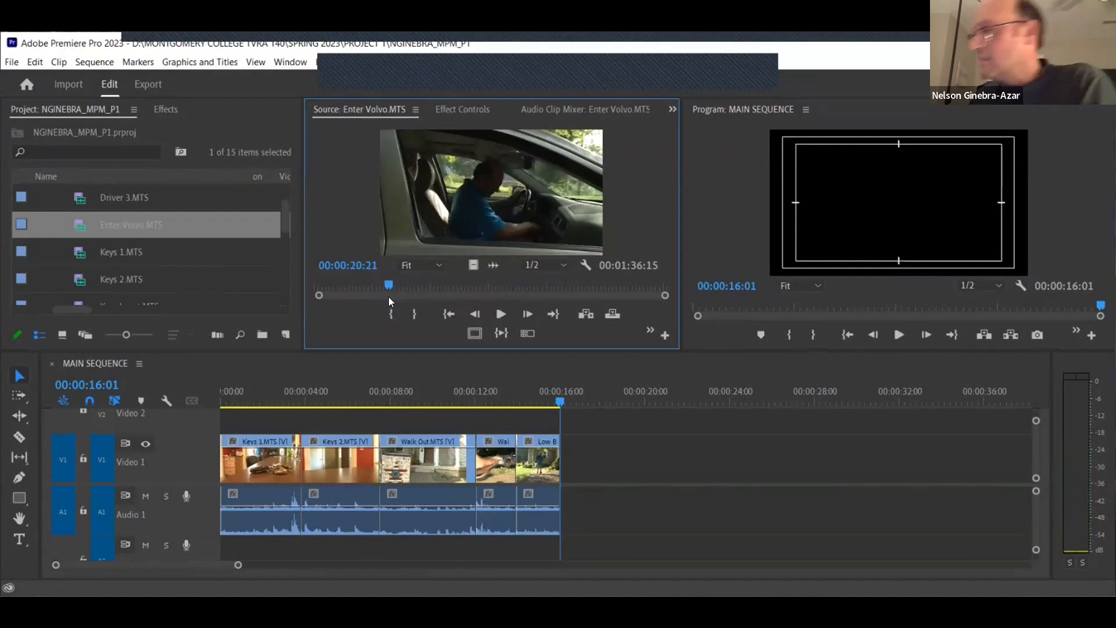
pyautogui.click(351, 267)
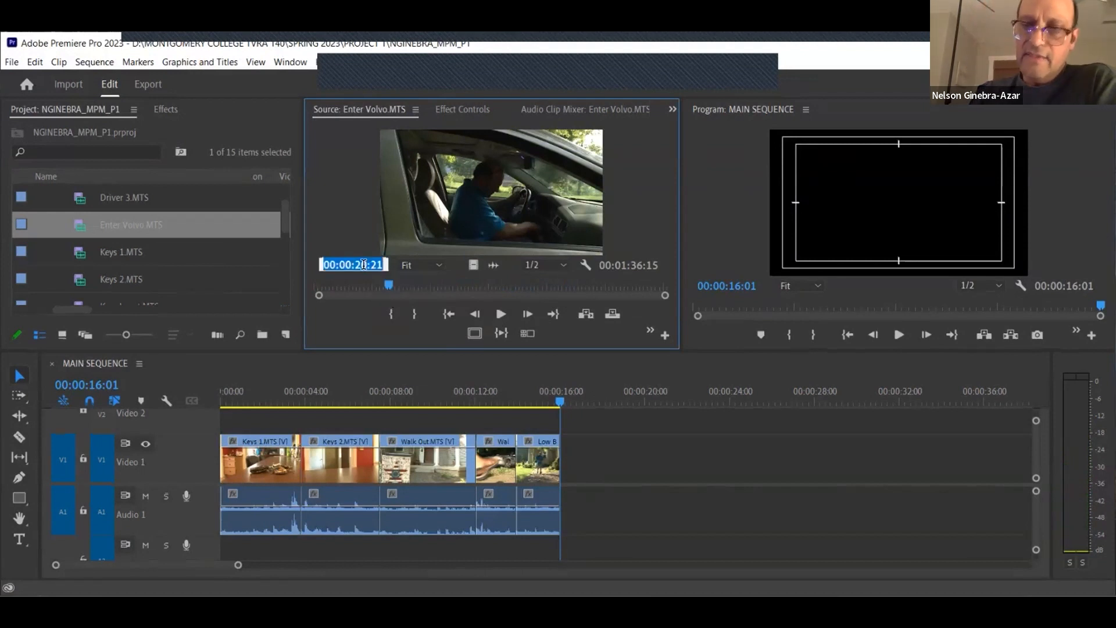
pyautogui.click(378, 339)
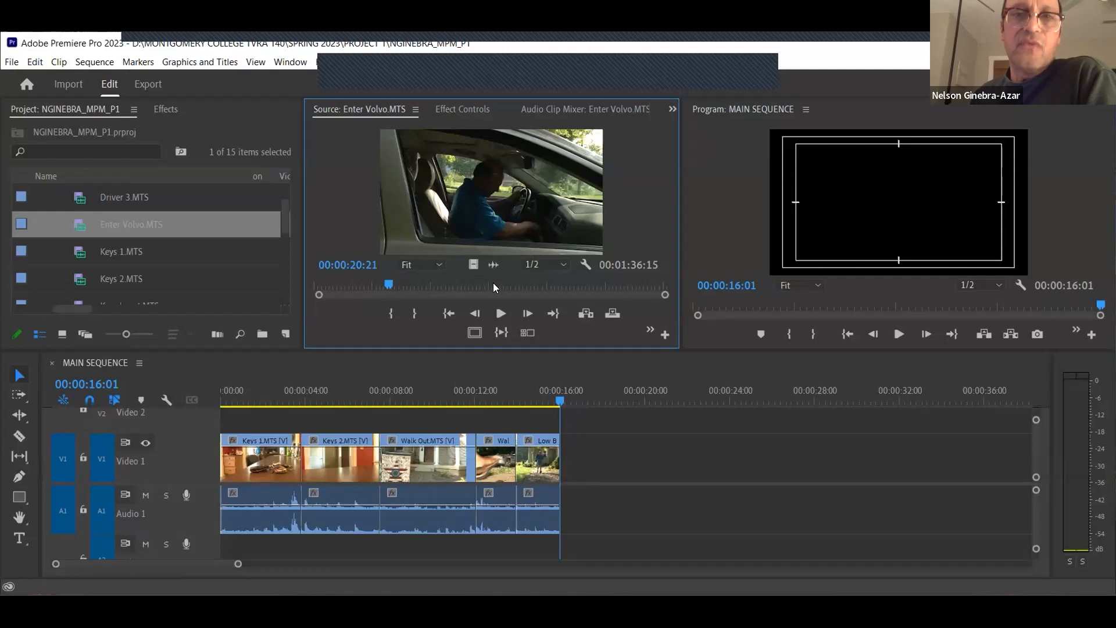
pyautogui.click(352, 265)
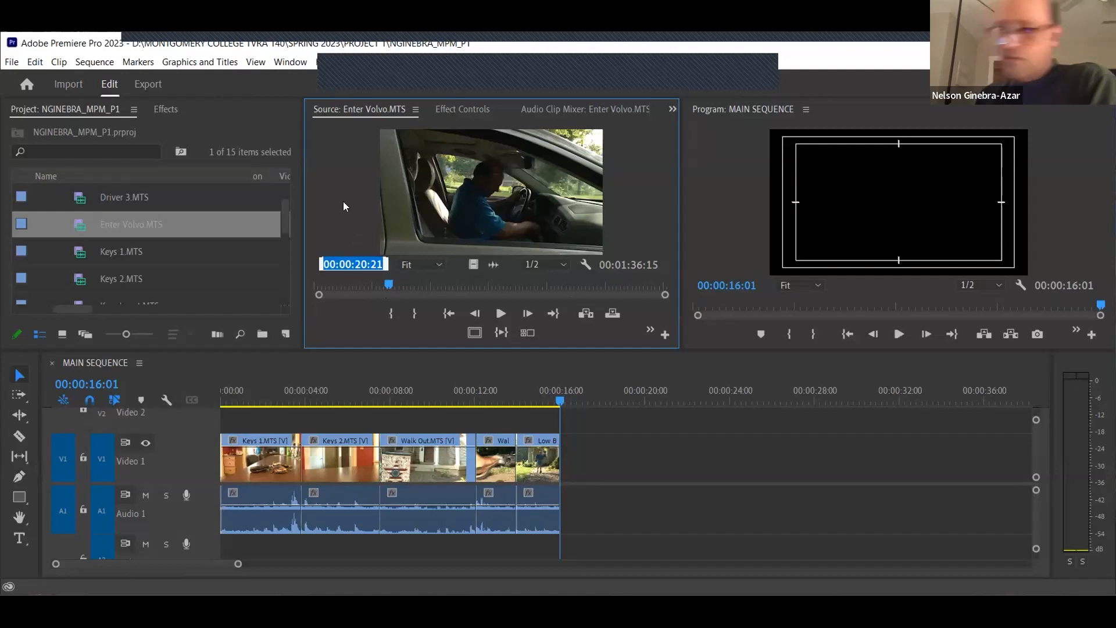
pyautogui.write('4822')
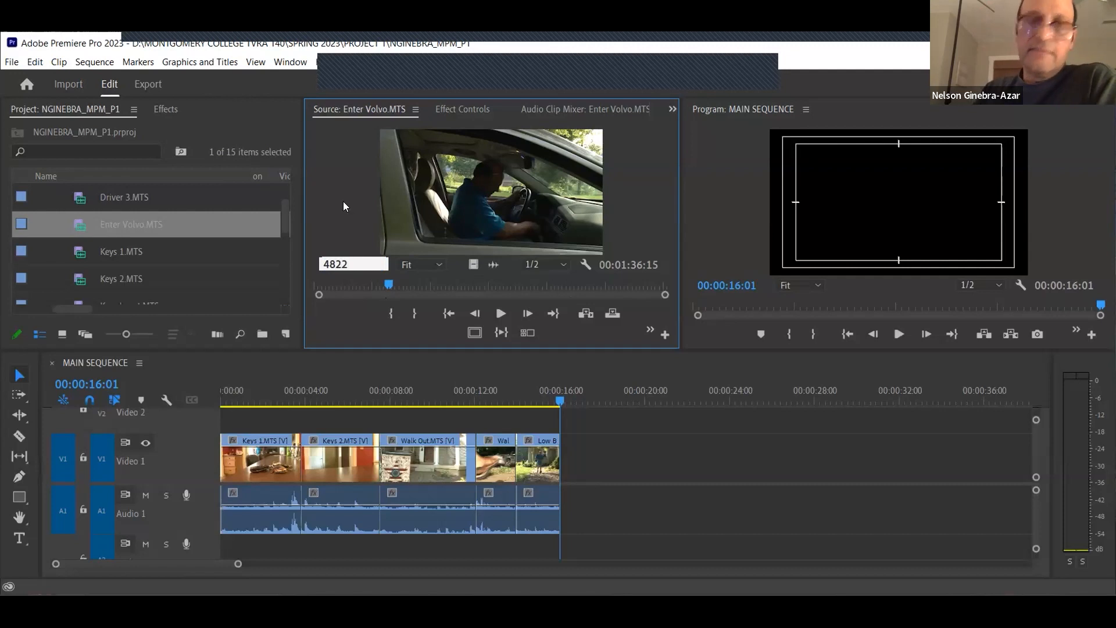
pyautogui.press('Return')
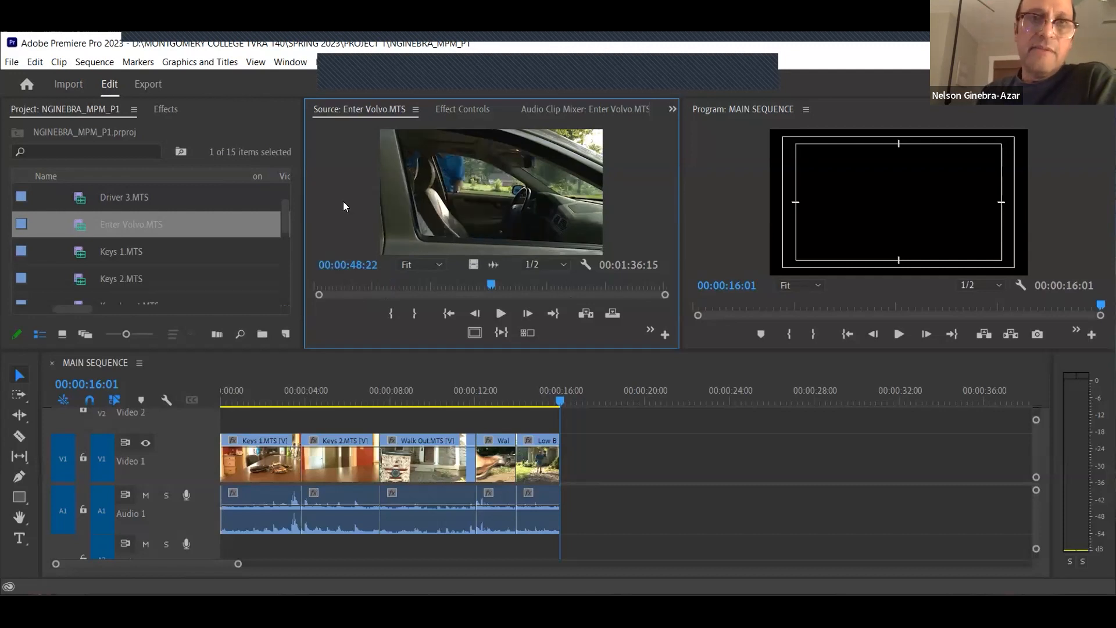
pyautogui.click(391, 314)
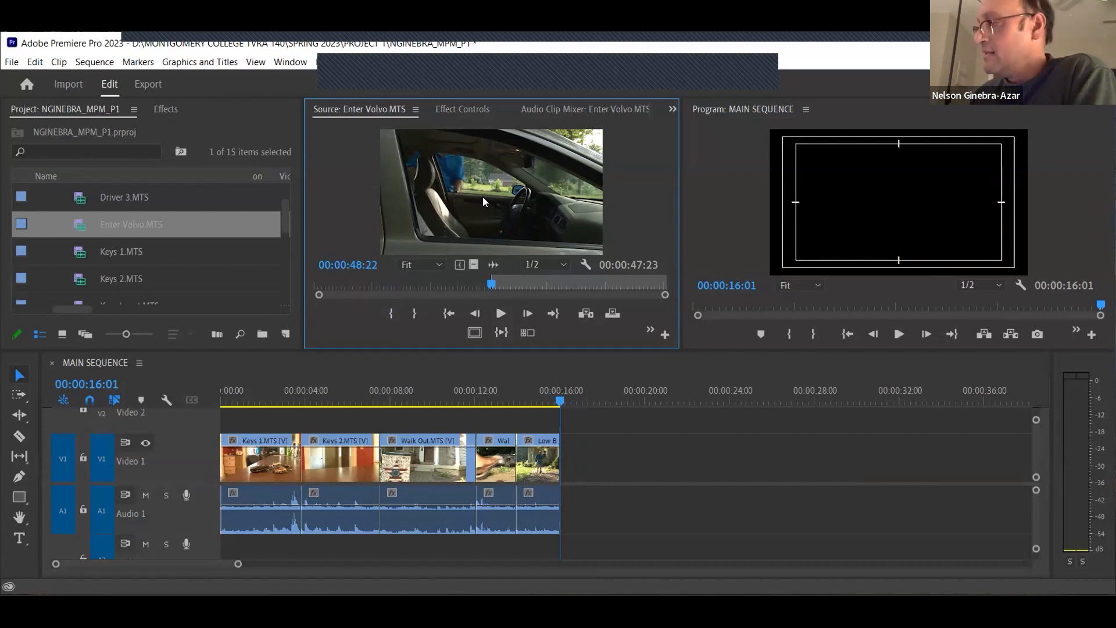
# Step: Mark the Out point of Enter Volvo.MTS at 00:00:51:05
pyautogui.click(352, 265)
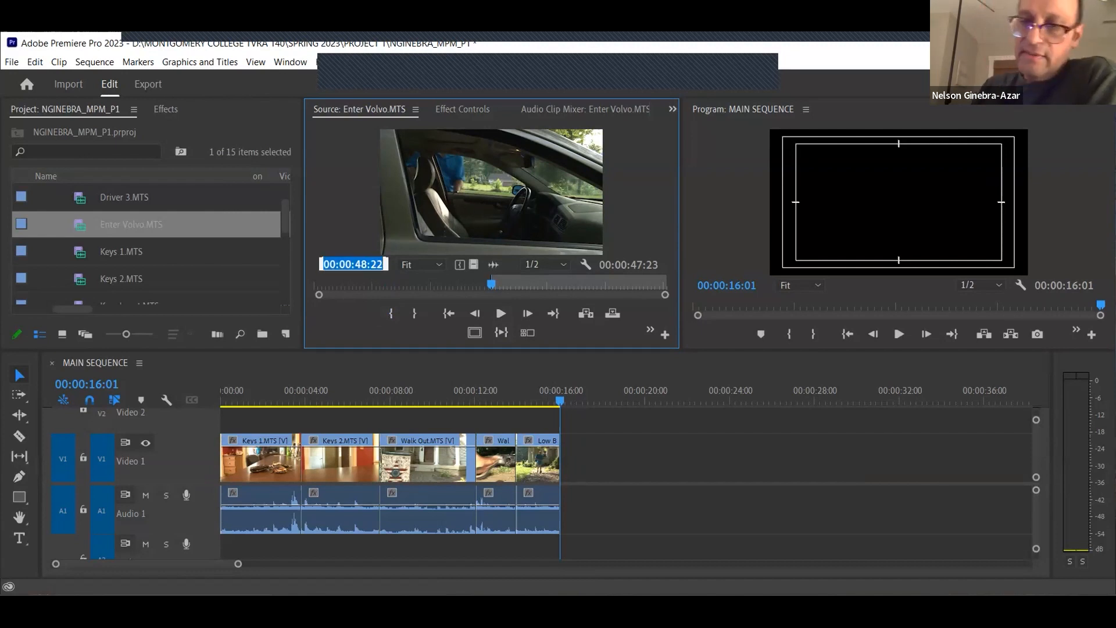
pyautogui.write('5105')
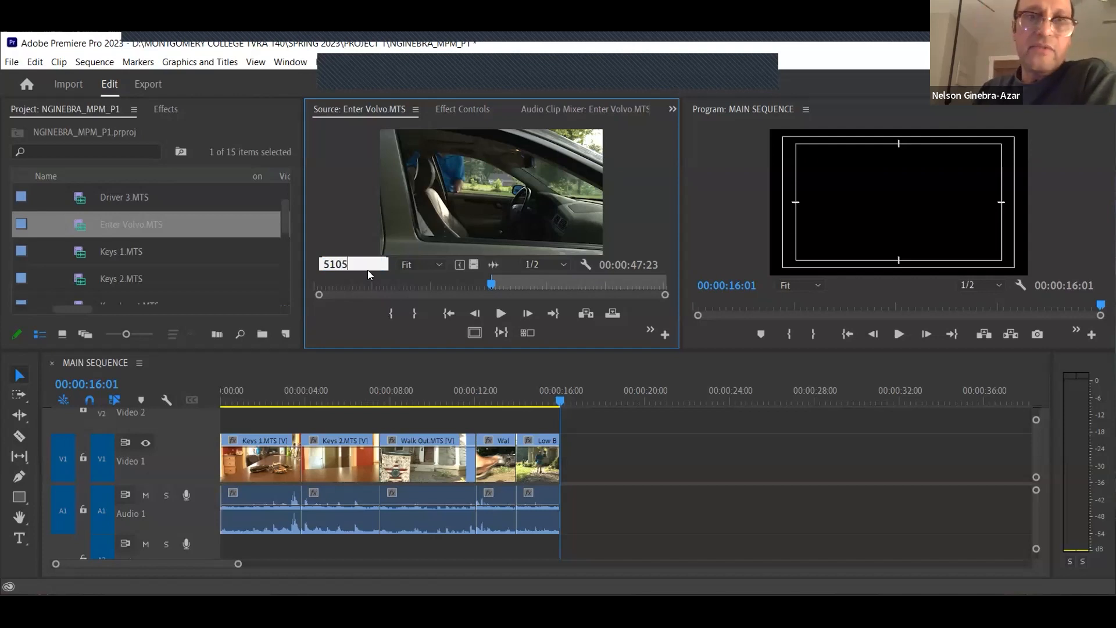
pyautogui.press('Return')
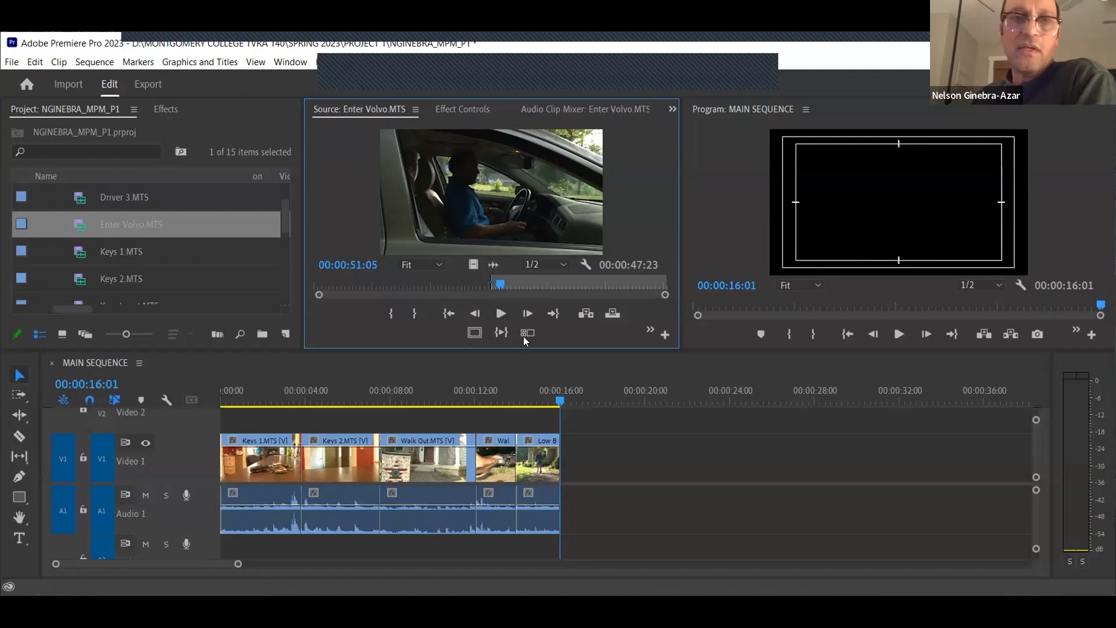
pyautogui.click(417, 312)
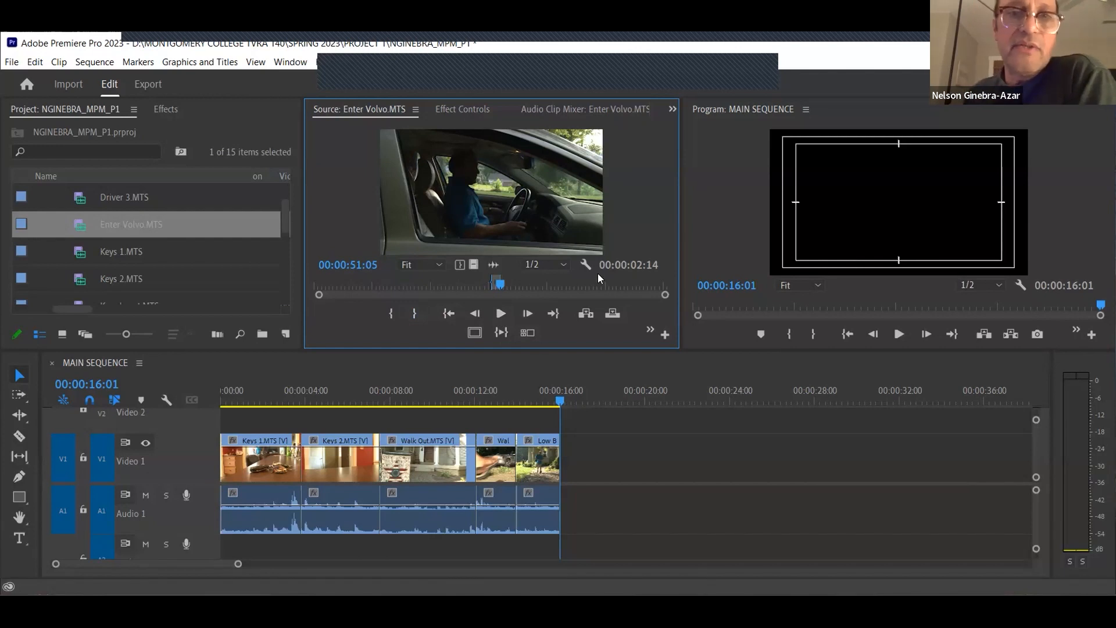
# Step: Check the In and Out frames of Enter Volvo.MTS, insert it at the end of MAIN SEQUENCE at 00:00:16:01, and save the project
pyautogui.click(449, 315)
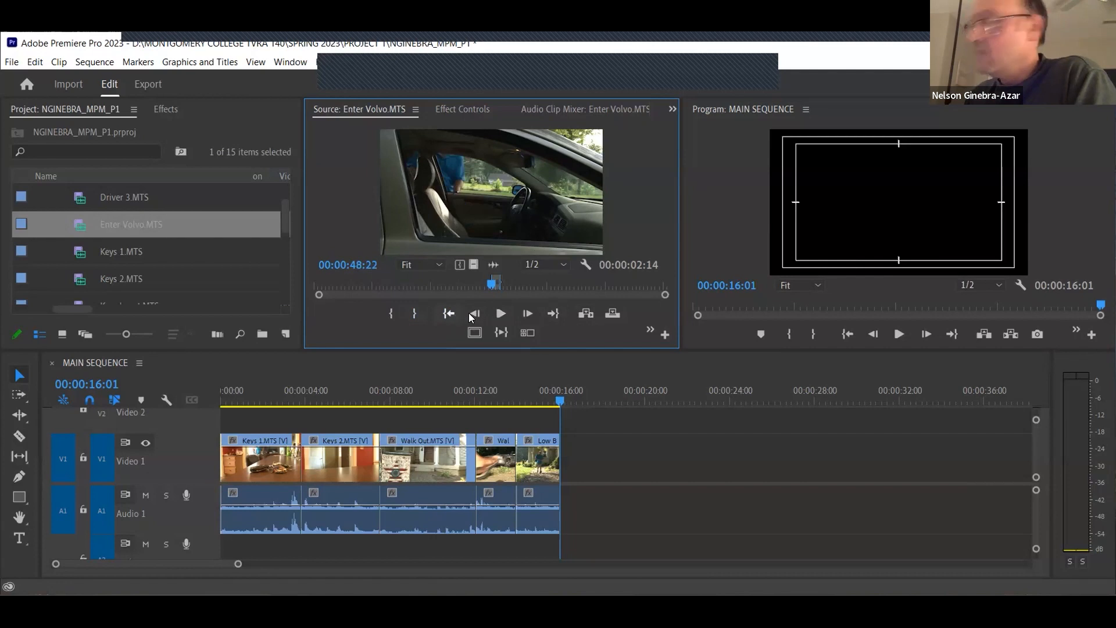
pyautogui.click(554, 312)
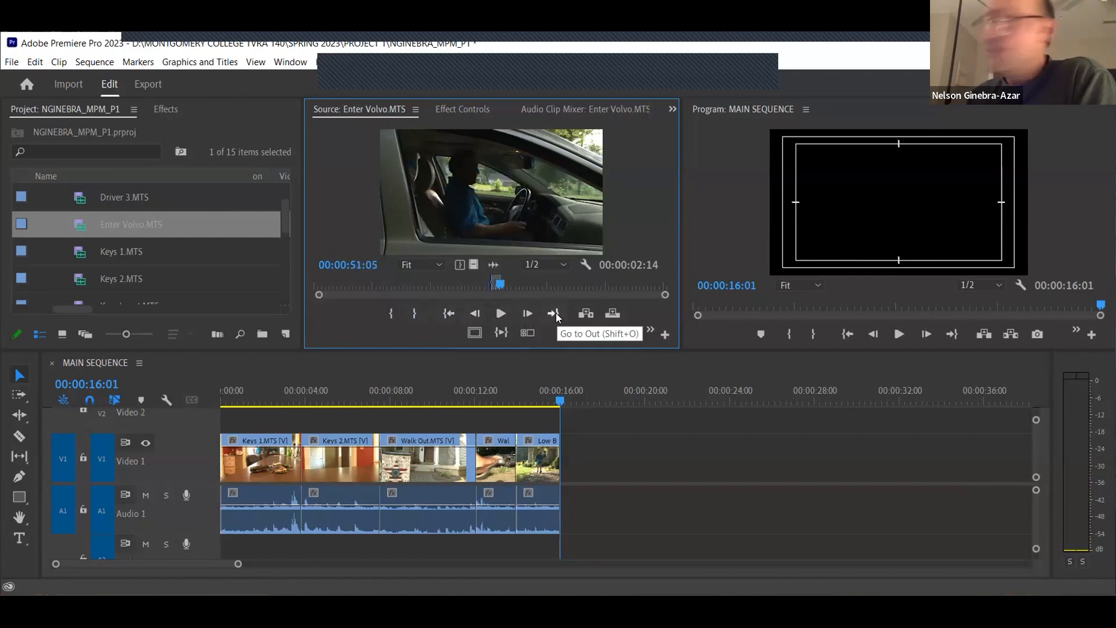
pyautogui.click(586, 315)
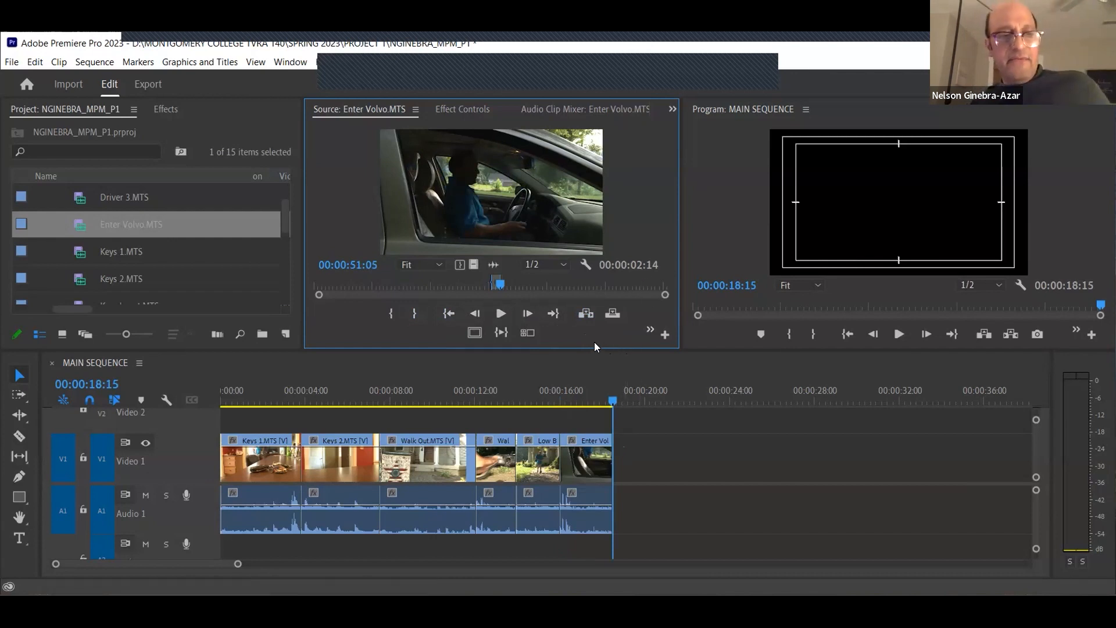
pyautogui.hotkey('ctrl', 's')
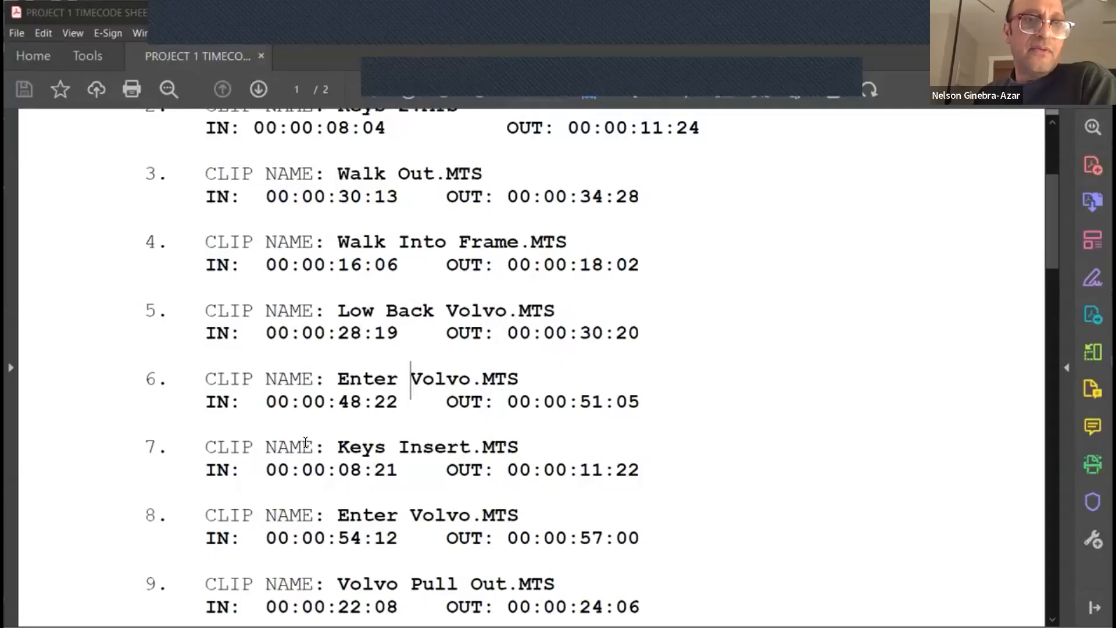
# Step: Look up the seventh clip on the timecode sheet in Acrobat and load Keys Insert.MTS into Premiere Pro's source monitor
pyautogui.scroll(-1, 211, 413)
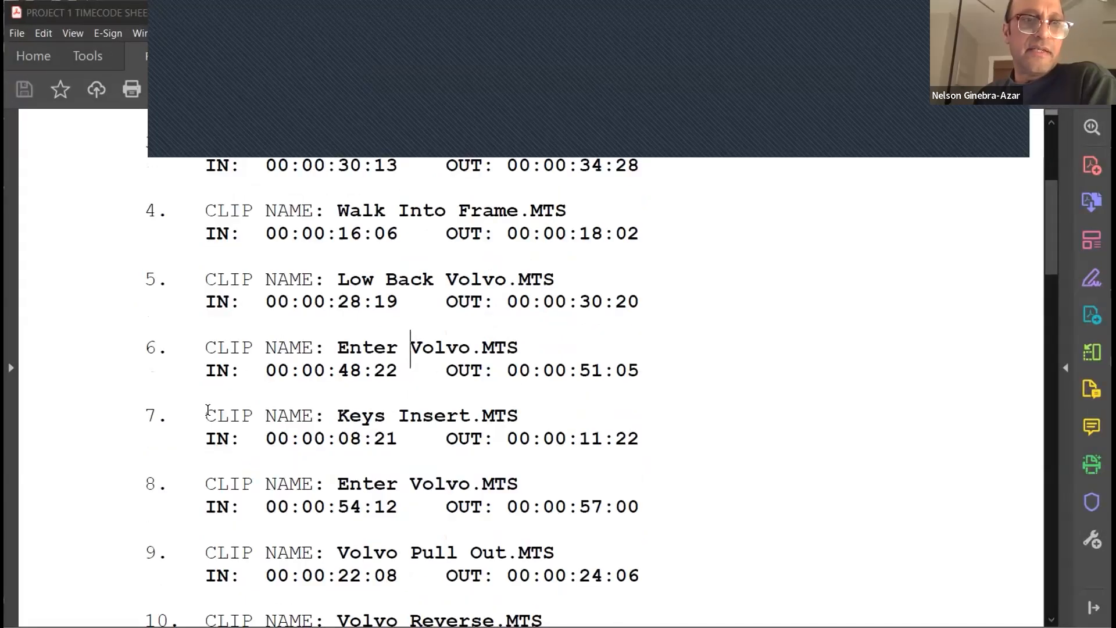
pyautogui.click(647, 450)
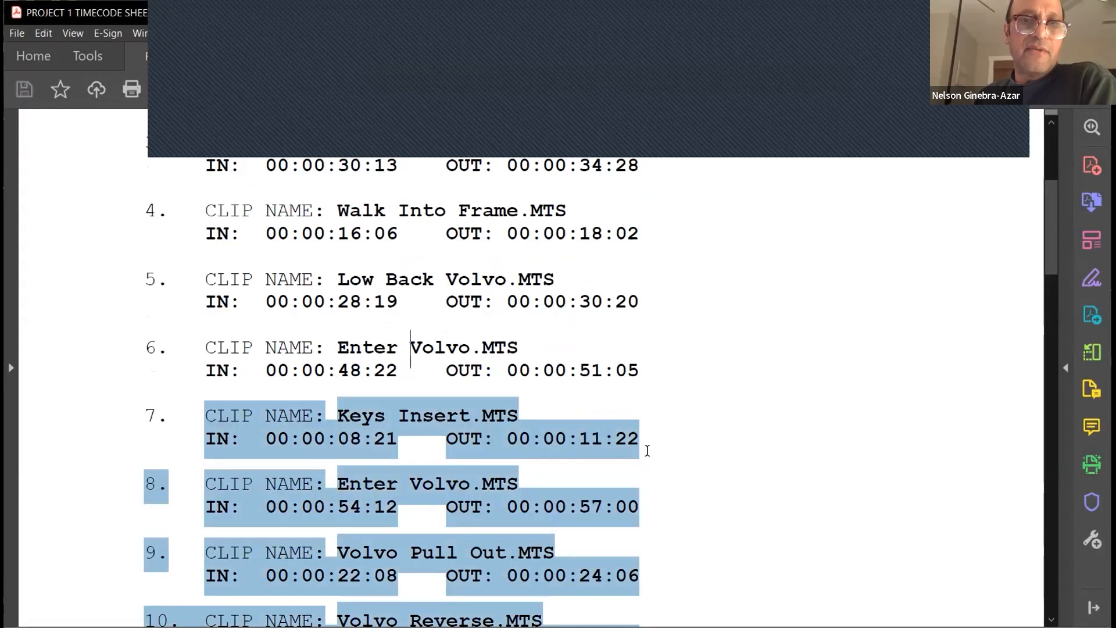
pyautogui.moveTo(318, 405); pyautogui.dragTo(265, 410)
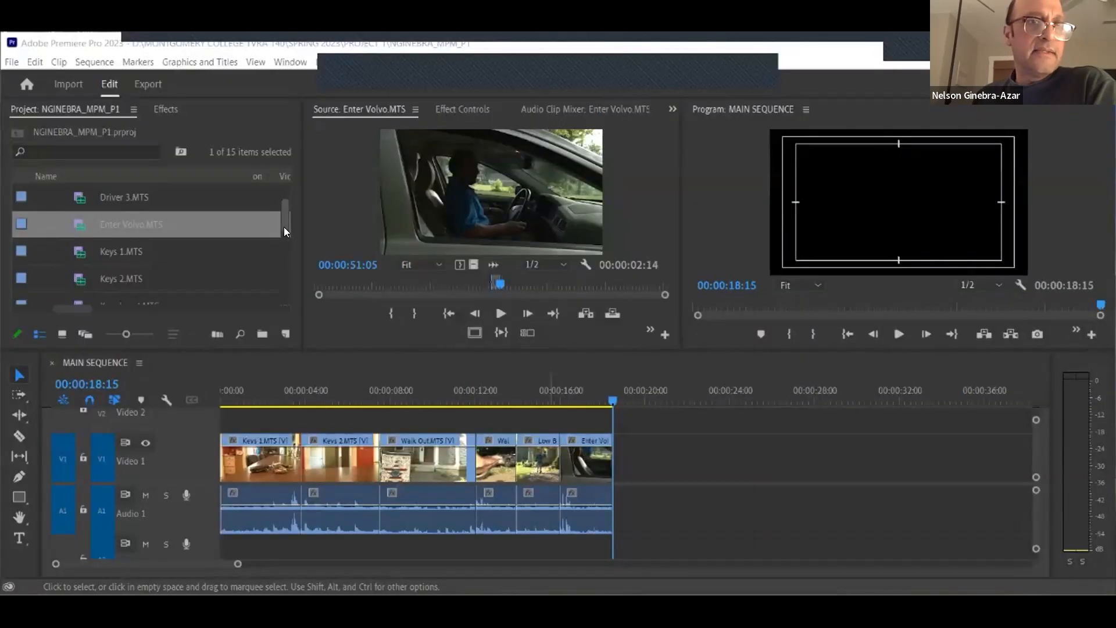
pyautogui.scroll(-2, 217, 247)
pyautogui.doubleClick(218, 251)
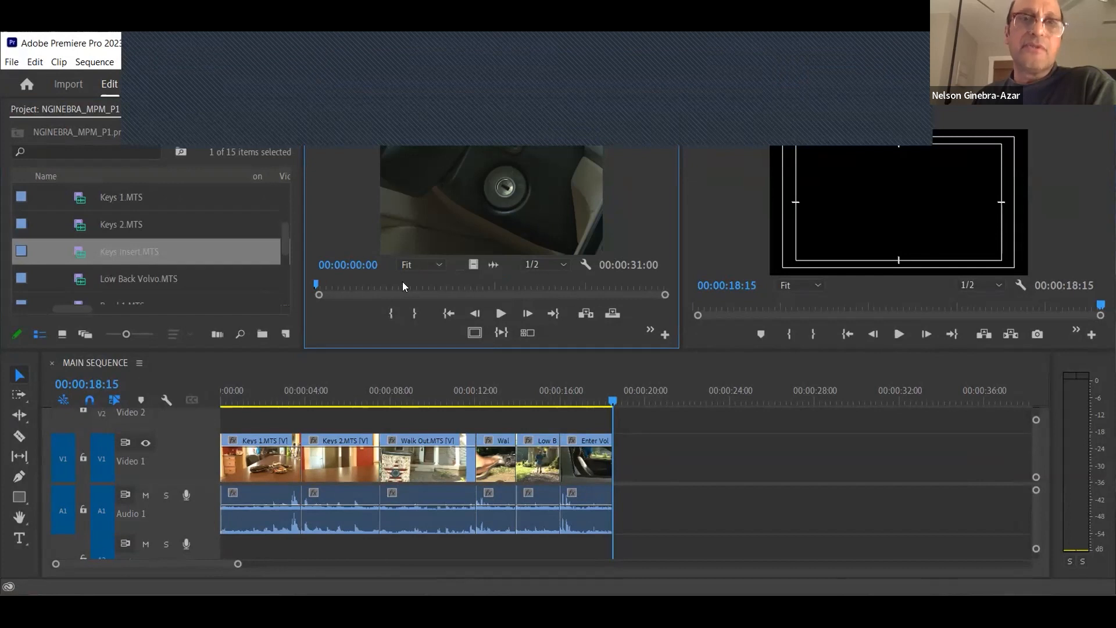
# Step: Scrub through Keys Insert.MTS and mark its In point at 00:00:08:21
pyautogui.moveTo(410, 289); pyautogui.dragTo(450, 296)
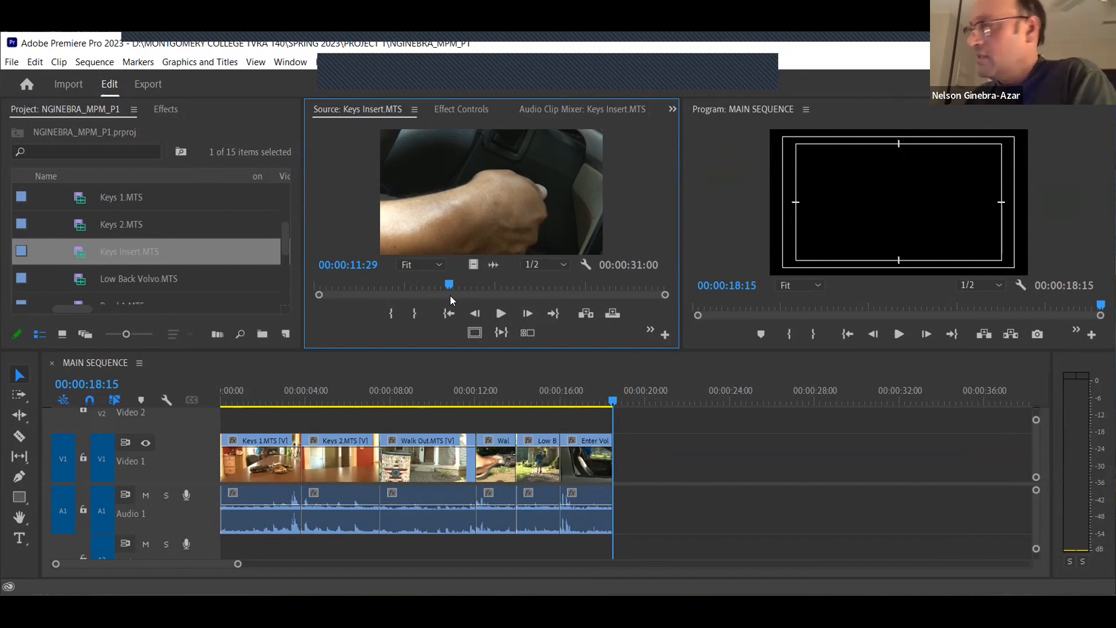
pyautogui.click(357, 266)
pyautogui.write('821')
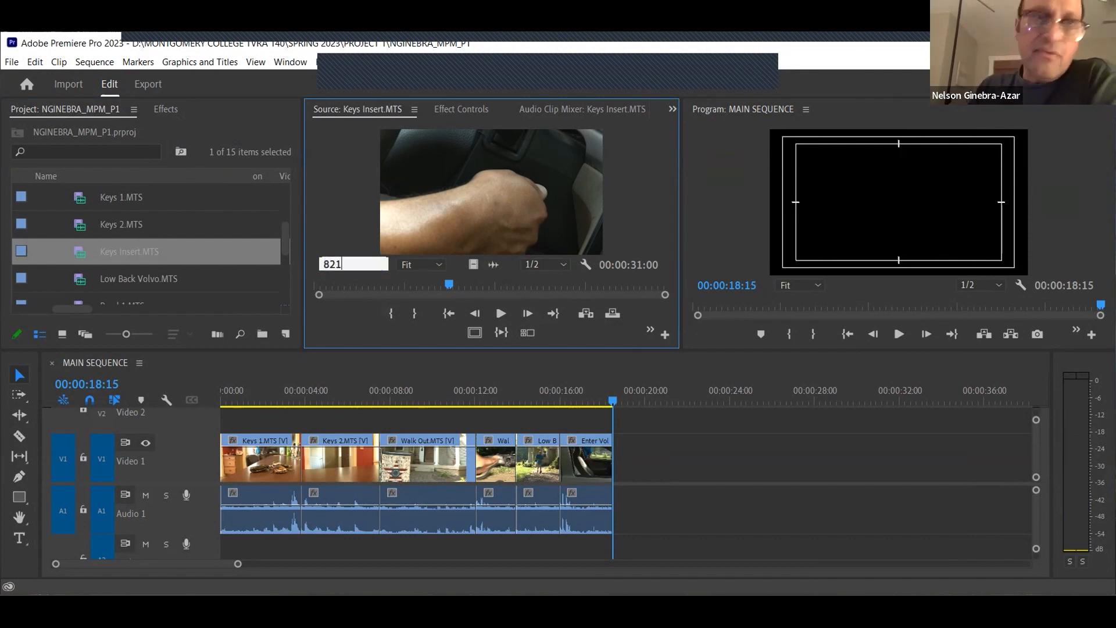
pyautogui.press('Return')
pyautogui.click(391, 314)
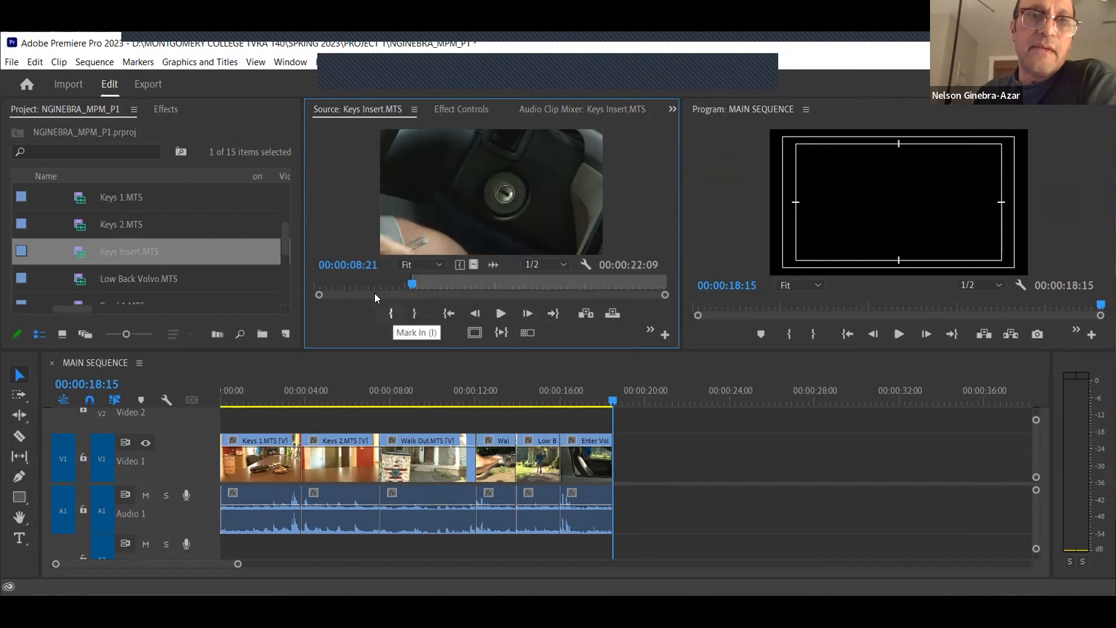
# Step: Mark the Out point of Keys Insert.MTS at 00:00:11:22
pyautogui.click(356, 265)
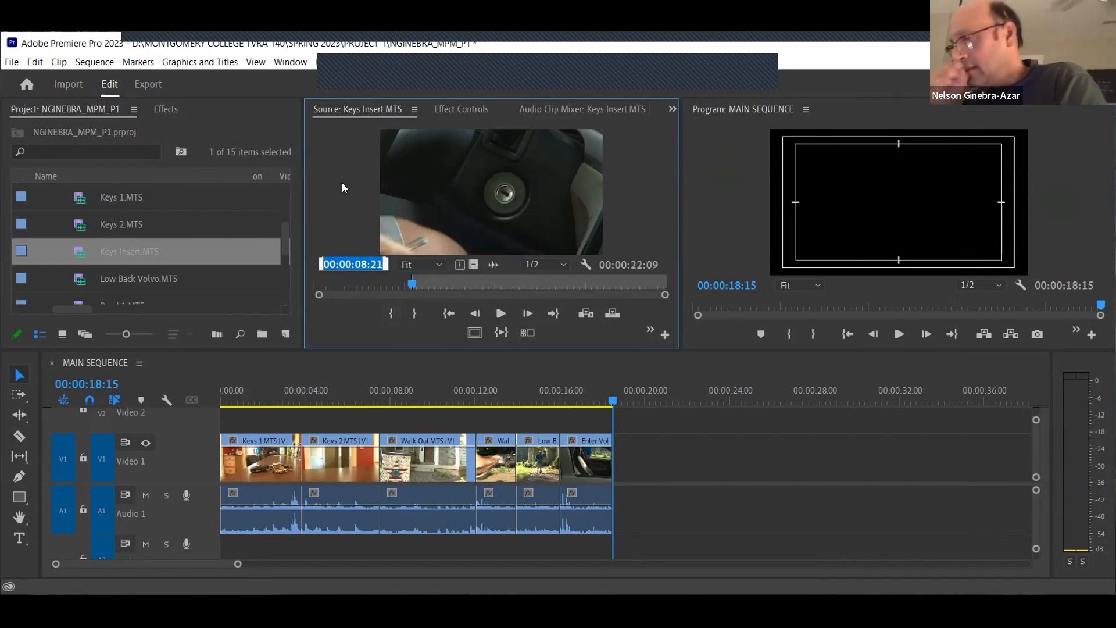
pyautogui.write('112')
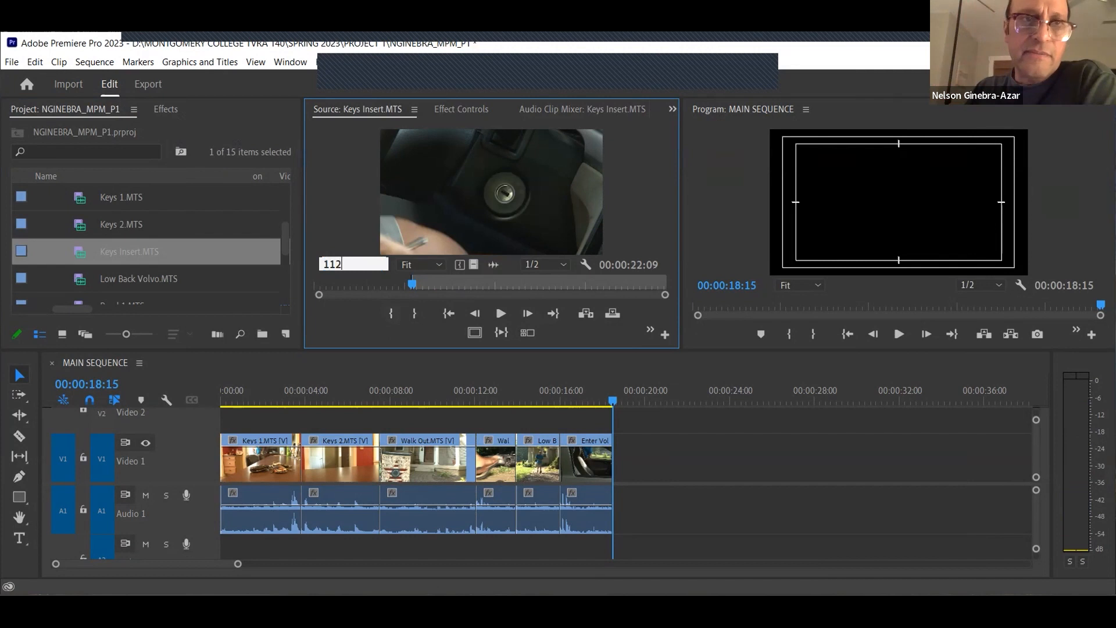
pyautogui.press('Return')
pyautogui.press('o')
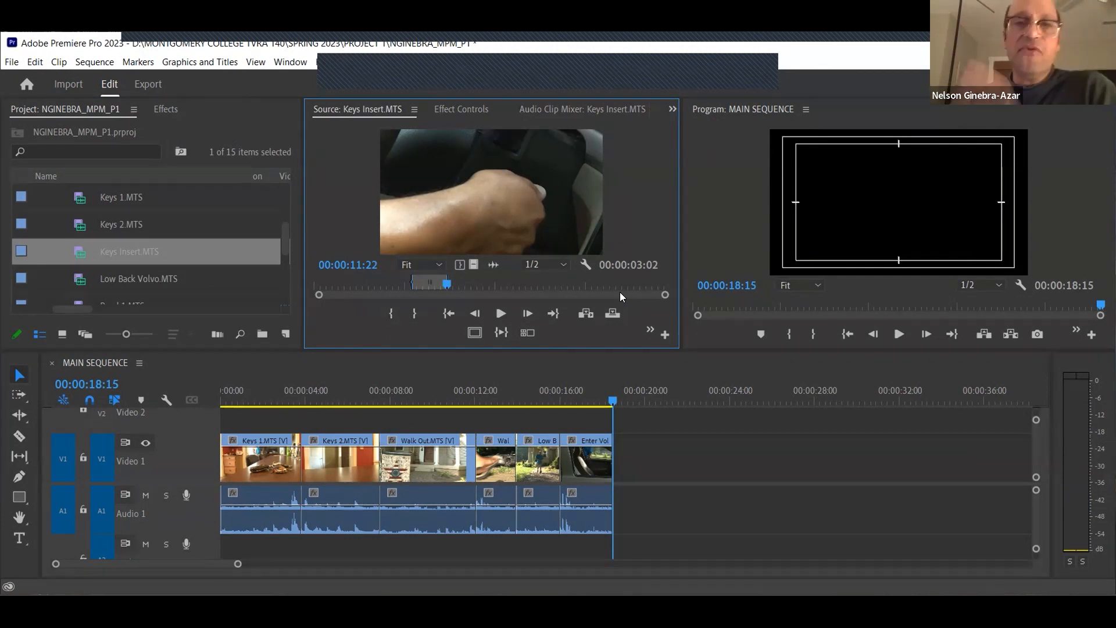
# Step: Insert the trimmed Keys Insert.MTS at the end of MAIN SEQUENCE, check it in the timeline, and return the playhead to the sequence end
pyautogui.click(586, 314)
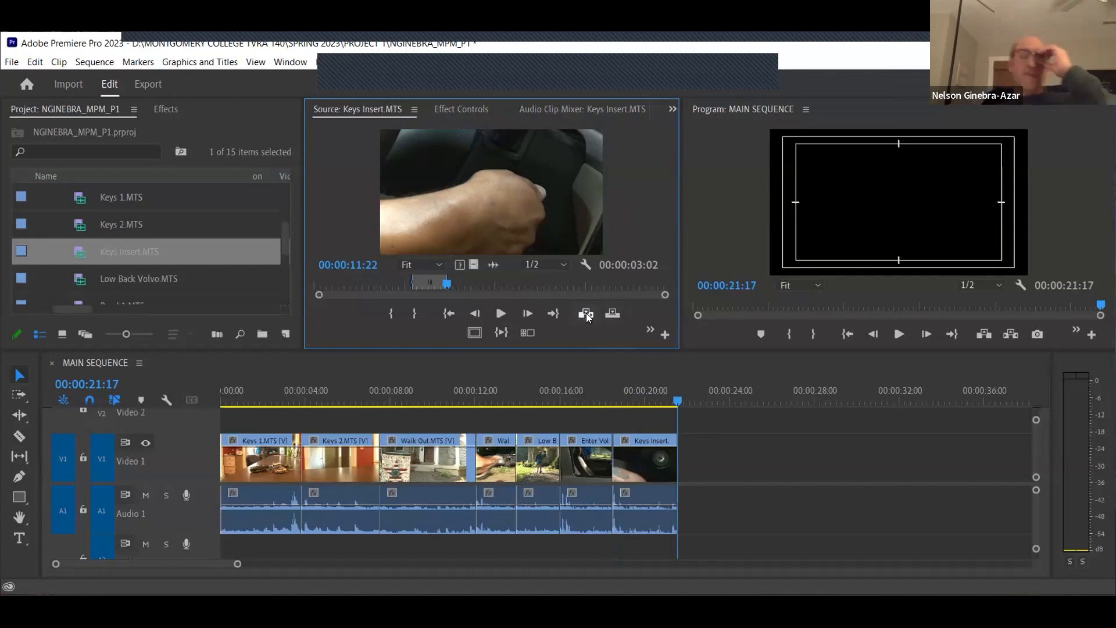
pyautogui.moveTo(640, 395)
pyautogui.mouseDown()
pyautogui.moveTo(601, 406)
pyautogui.moveTo(660, 399)
pyautogui.mouseUp()
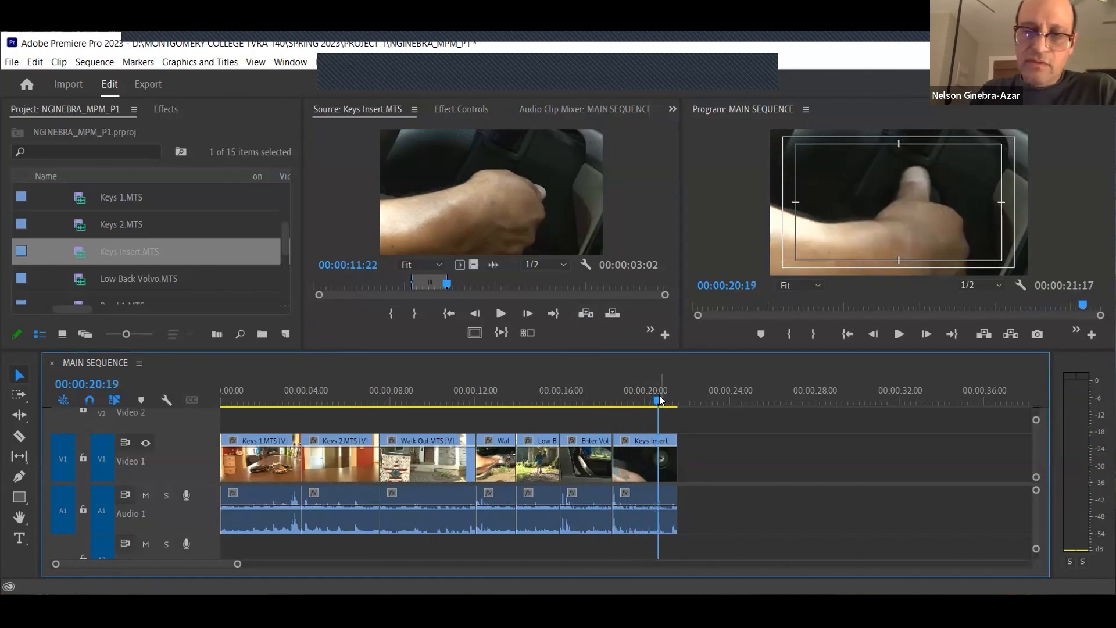
pyautogui.press('End')
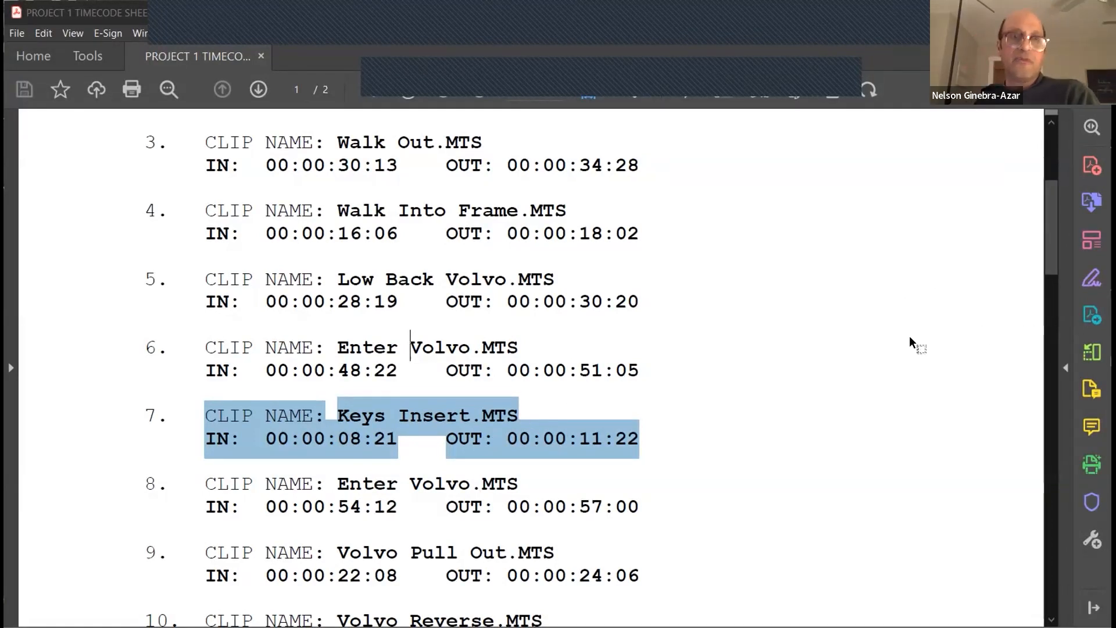
# Step: Look up the eighth clip on the timecode sheet in Acrobat and highlight its name and In and Out timecodes
pyautogui.scroll(-2, 354, 348)
pyautogui.click(328, 342)
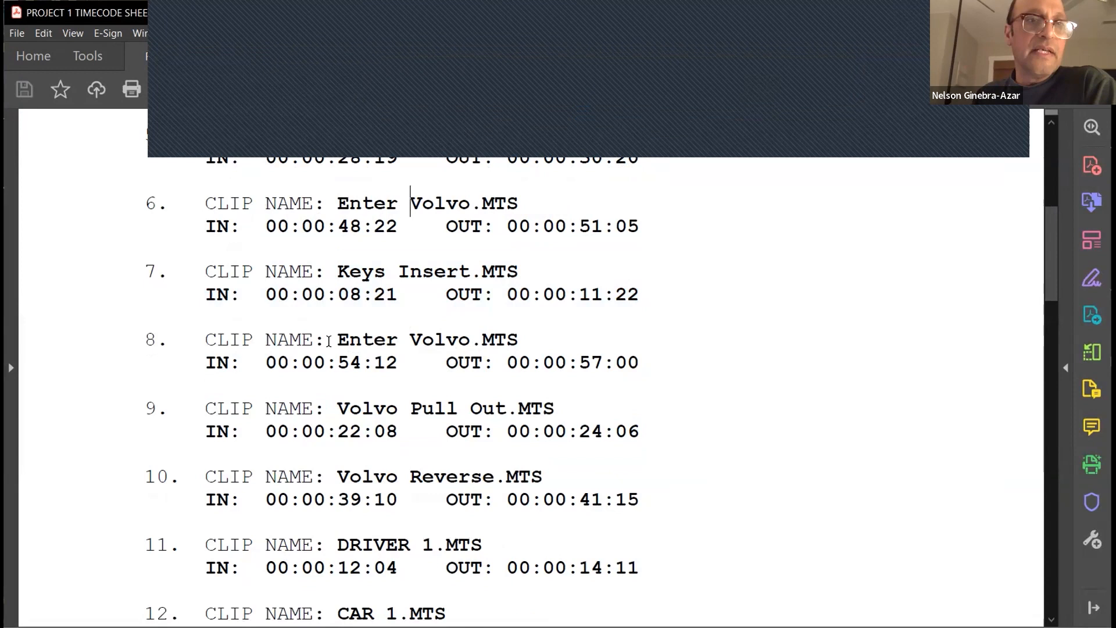
pyautogui.moveTo(217, 341); pyautogui.dragTo(452, 353)
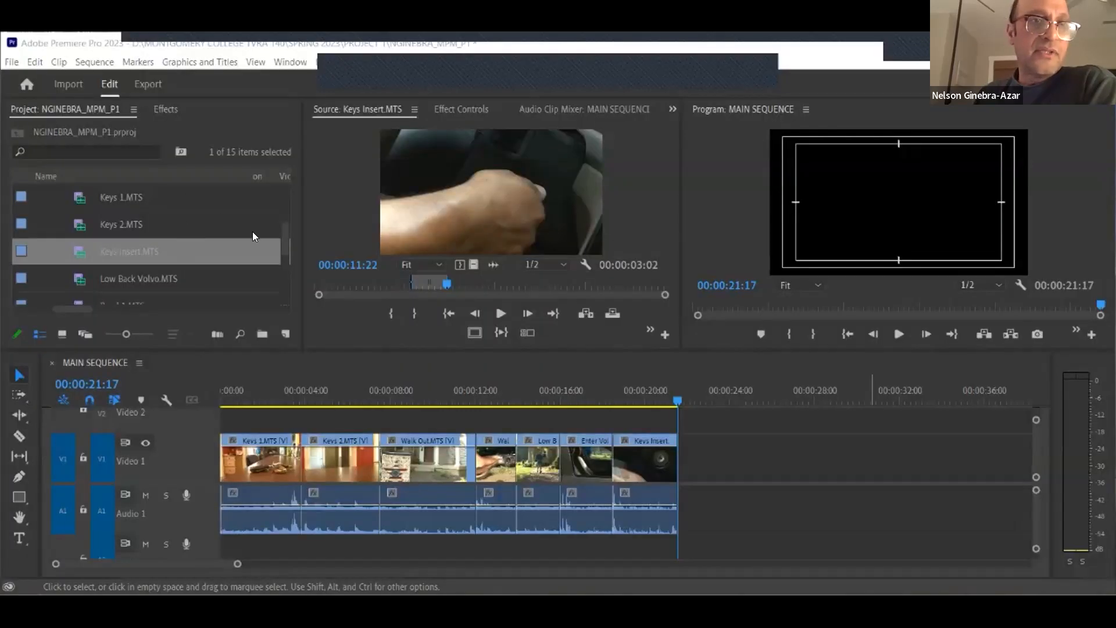
# Step: Switch back to Premiere Pro, reload Enter Volvo.MTS from the source monitor's recently opened clips, and save the project
pyautogui.click(323, 187)
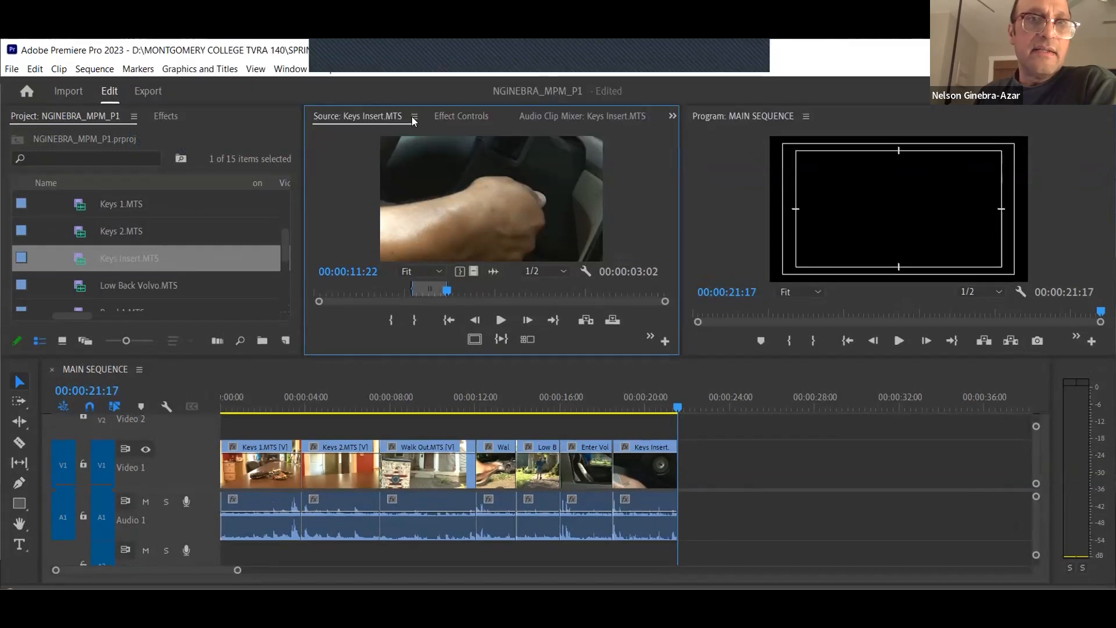
pyautogui.click(414, 116)
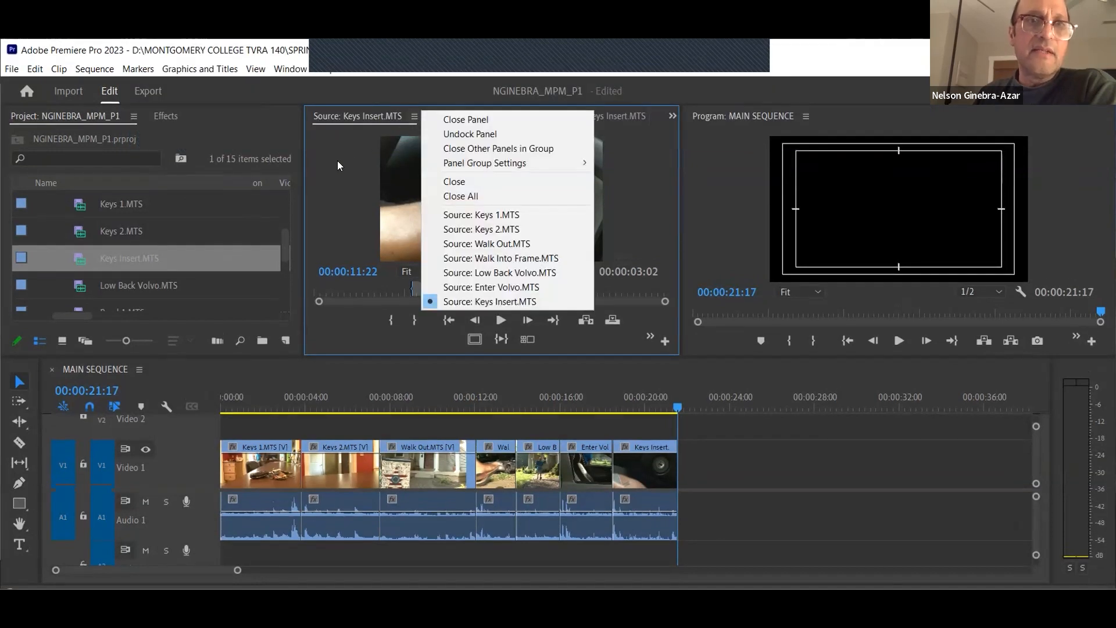
pyautogui.click(410, 119)
pyautogui.click(415, 117)
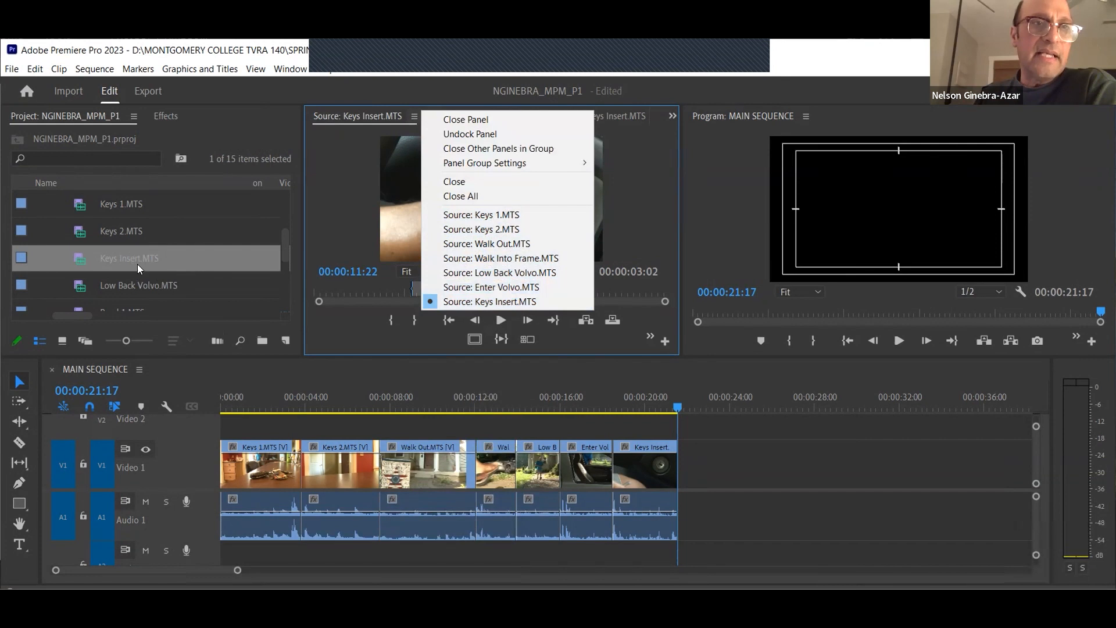
pyautogui.click(501, 288)
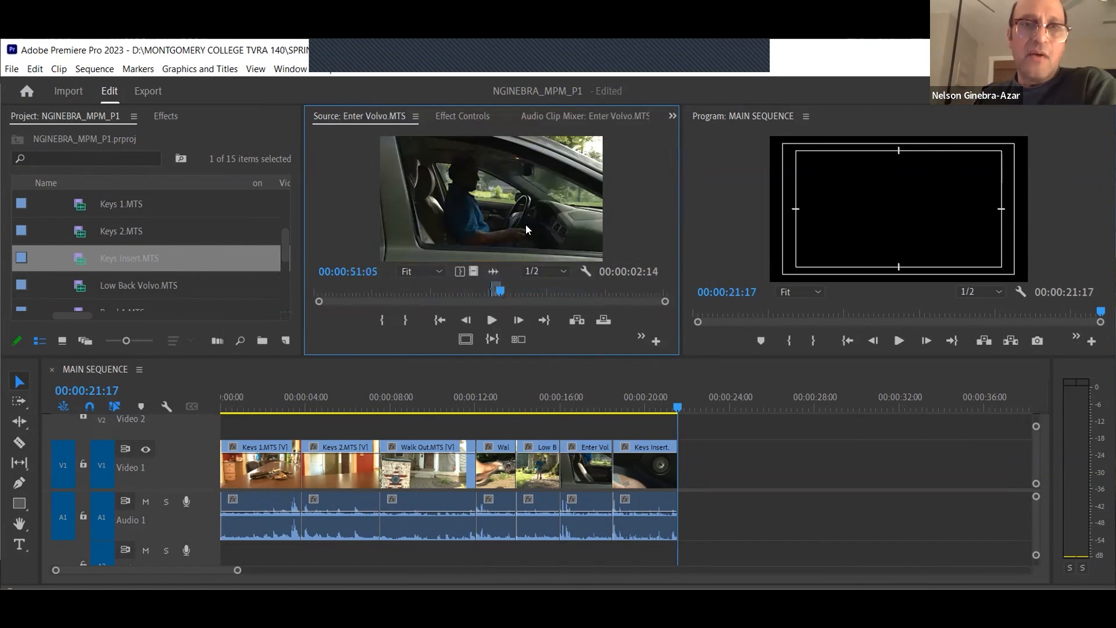
pyautogui.hotkey('ctrl', 's')
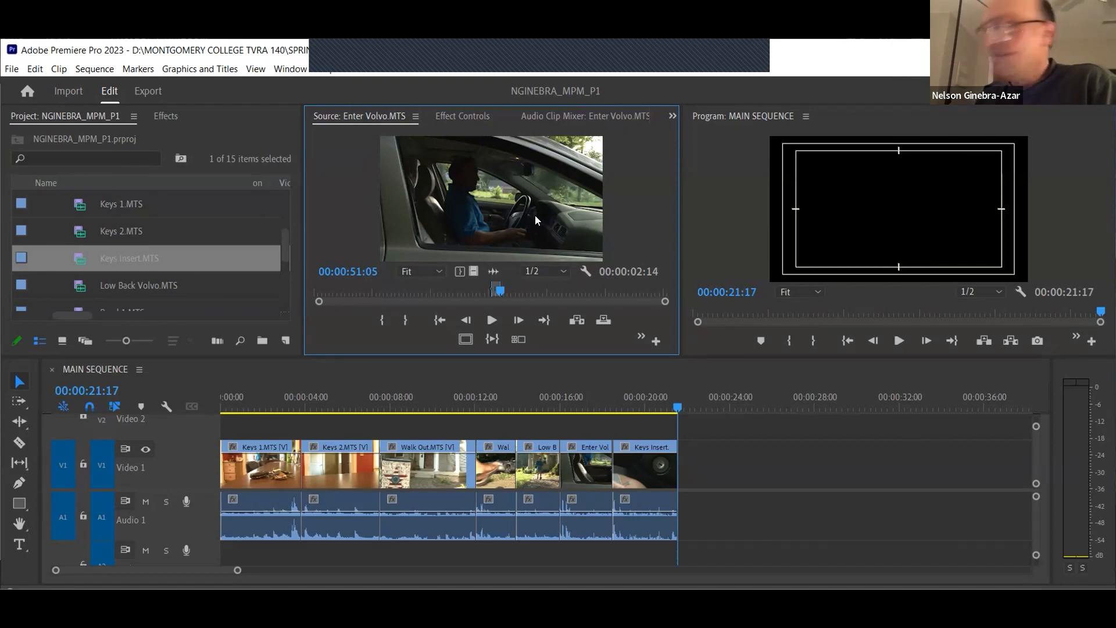
# Step: Mark a new In point for Enter Volvo.MTS at 00:00:54:12
pyautogui.moveTo(362, 275); pyautogui.dragTo(370, 226)
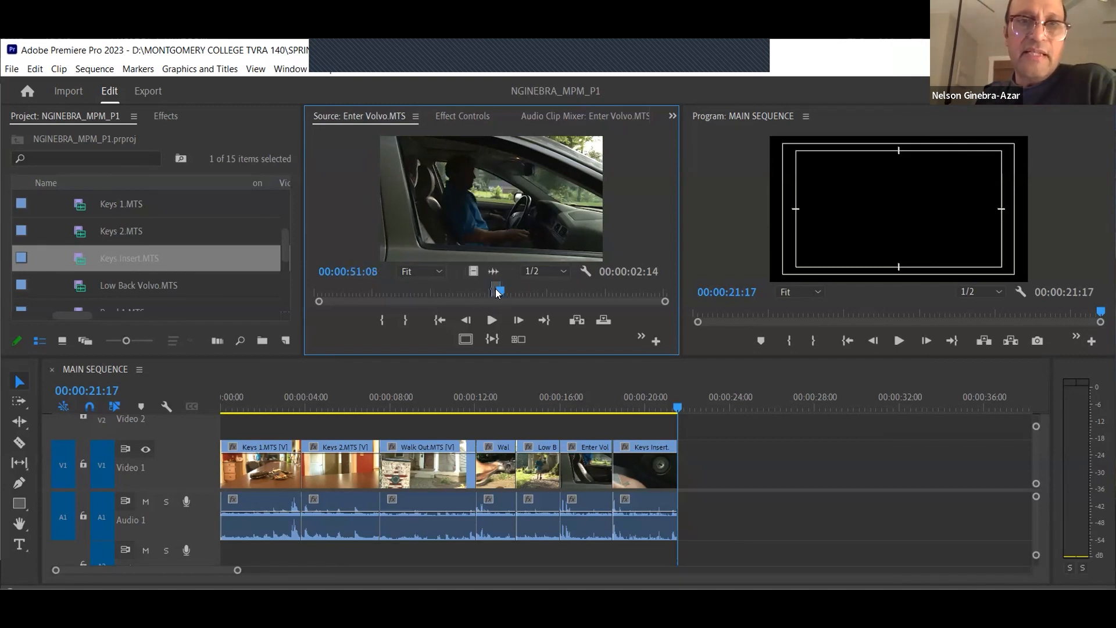
pyautogui.click(357, 272)
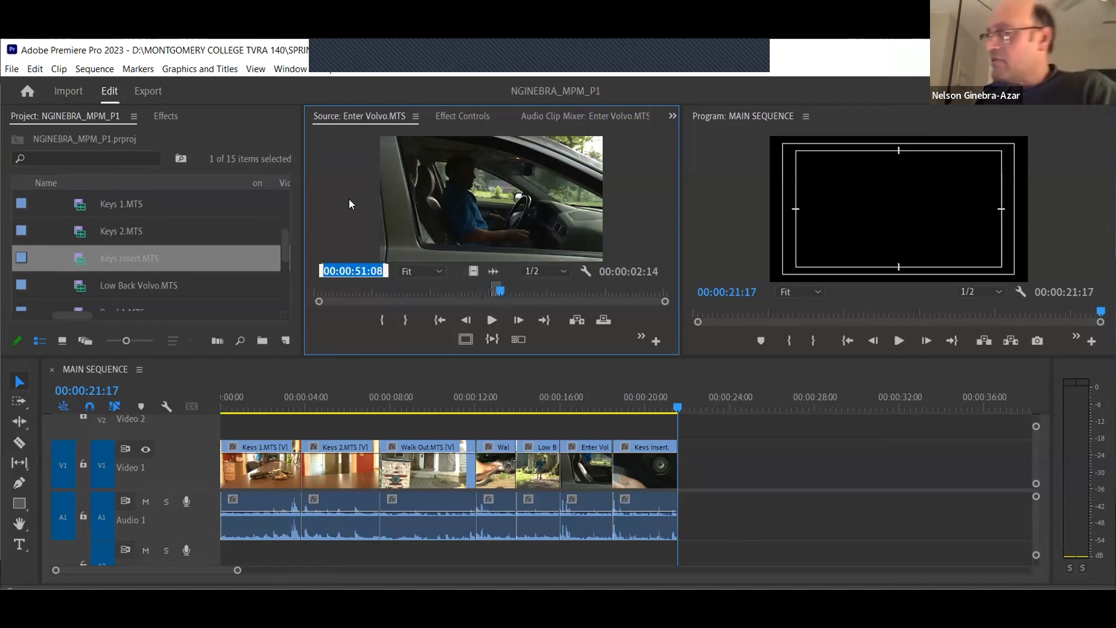
pyautogui.write('5412')
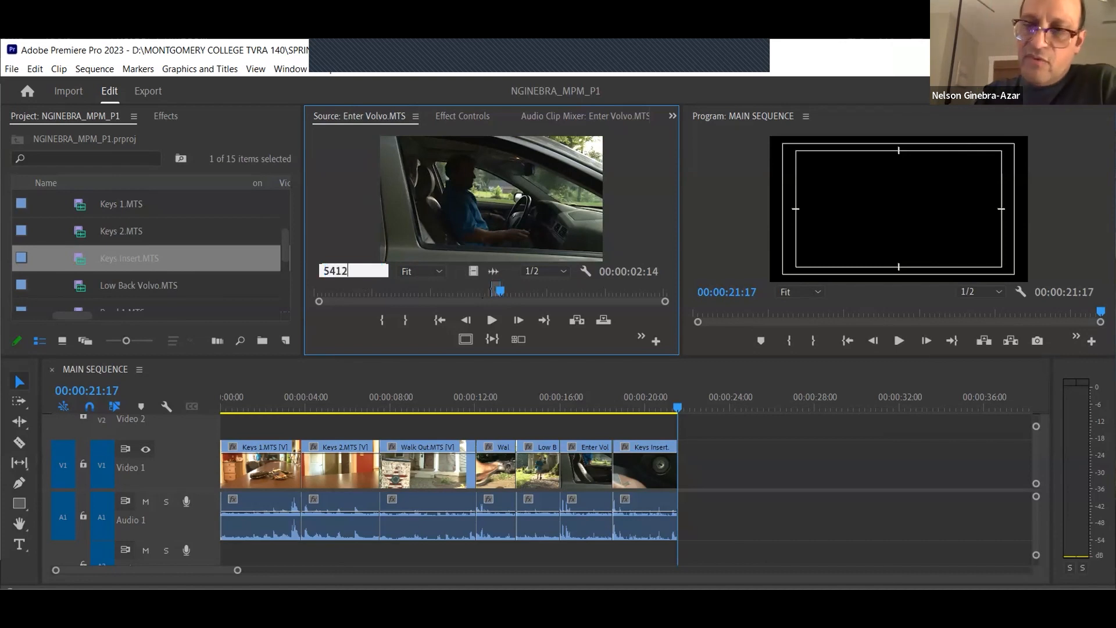
pyautogui.press('Return')
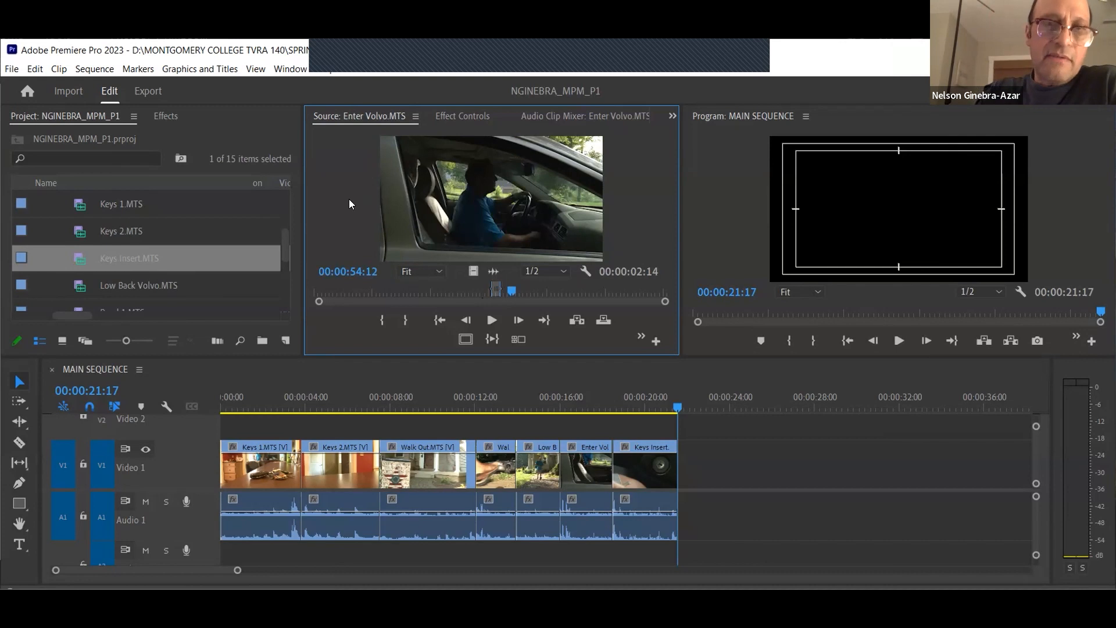
pyautogui.press('i')
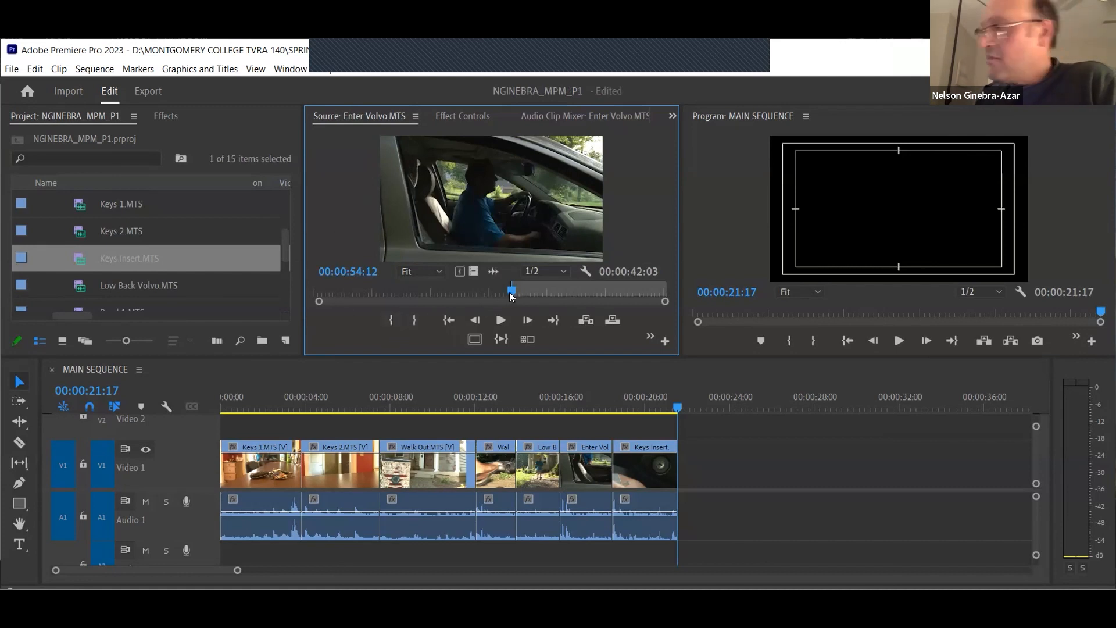
# Step: Mark the Out point of Enter Volvo.MTS at 00:00:57:00 and insert the clip at the end of MAIN SEQUENCE
pyautogui.click(366, 272)
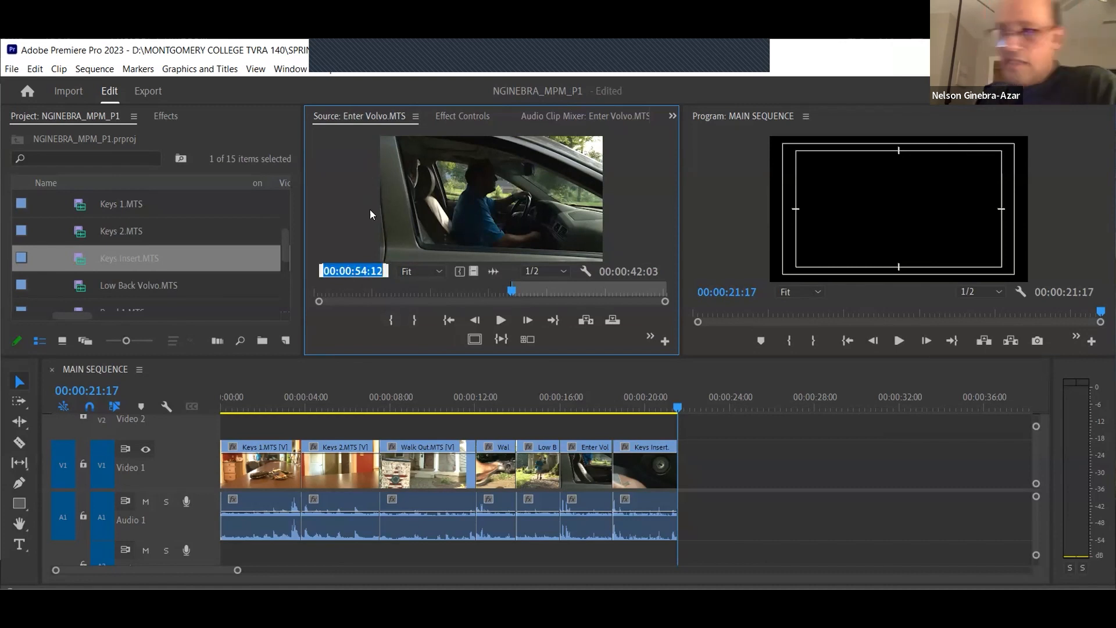
pyautogui.write('5700')
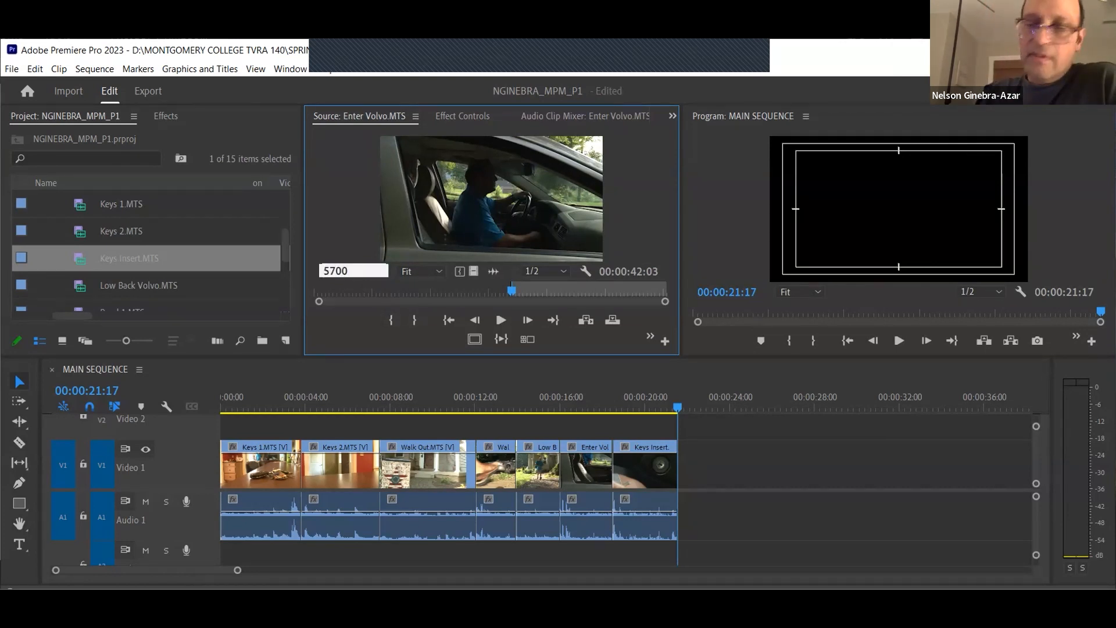
pyautogui.press('Return')
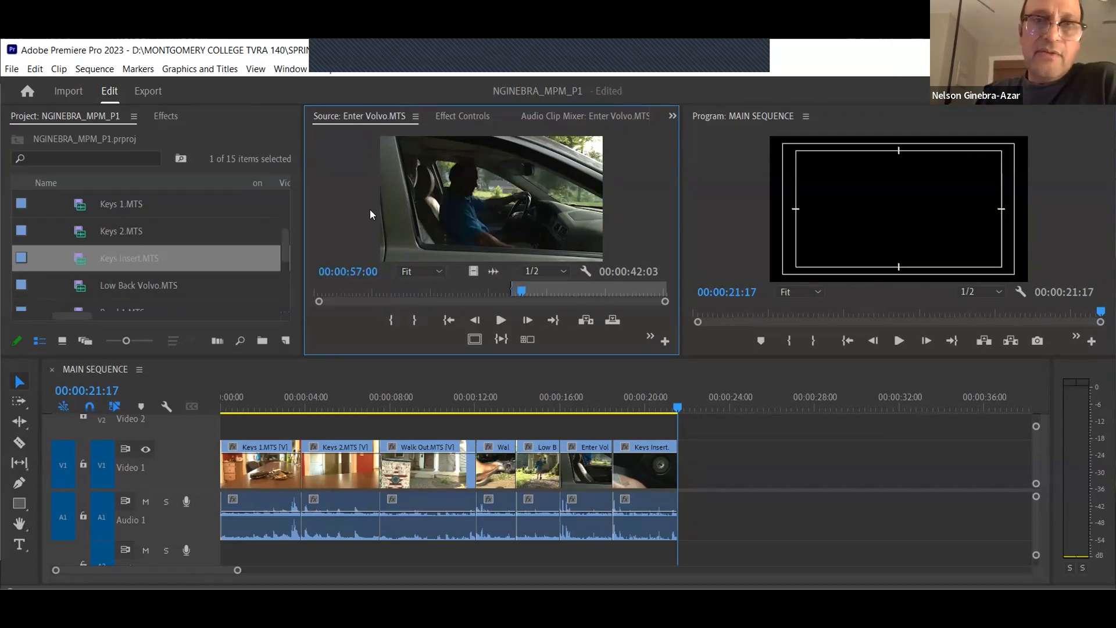
pyautogui.click(415, 321)
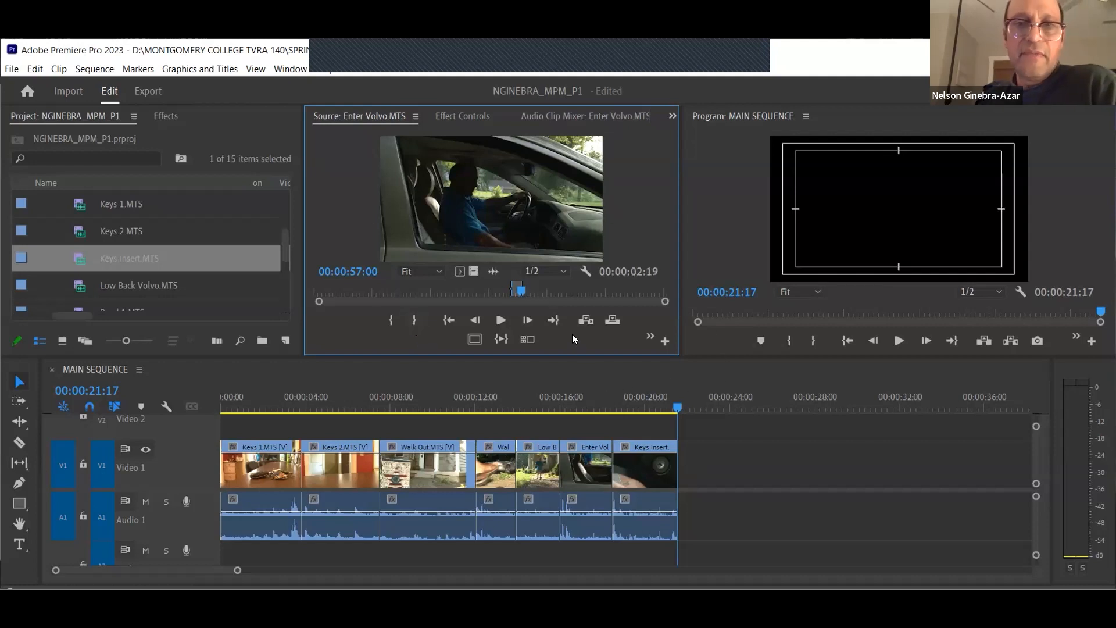
pyautogui.click(584, 322)
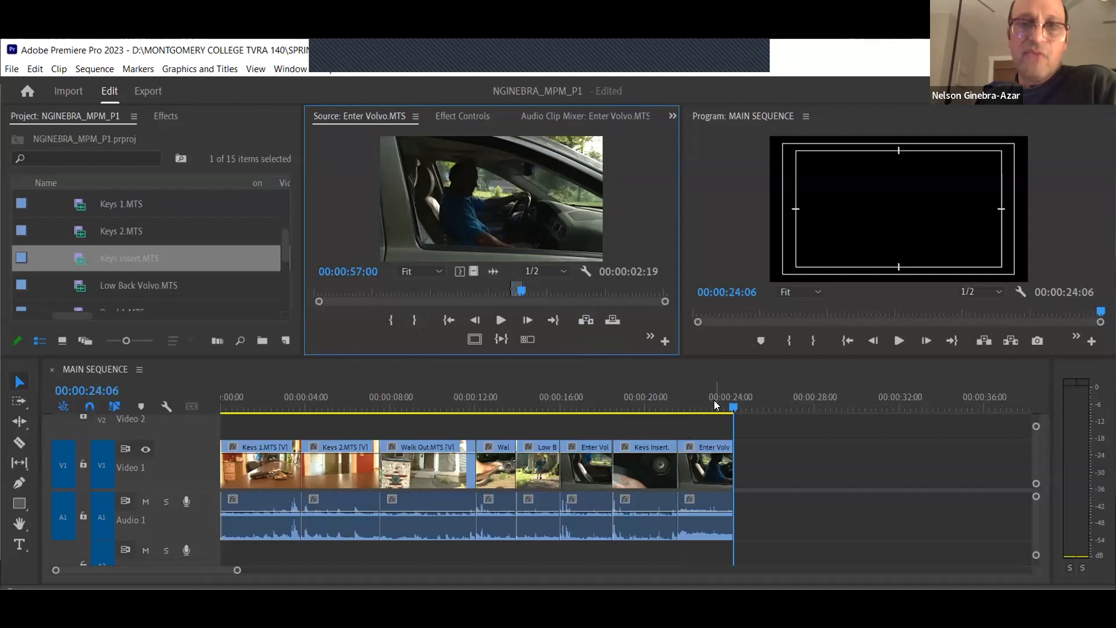
# Step: Play back MAIN SEQUENCE from the Walk Out clip, and again from the Low Back Volvo clip, to review the cuts through the second Enter Volvo shot
pyautogui.moveTo(692, 400); pyautogui.dragTo(499, 411)
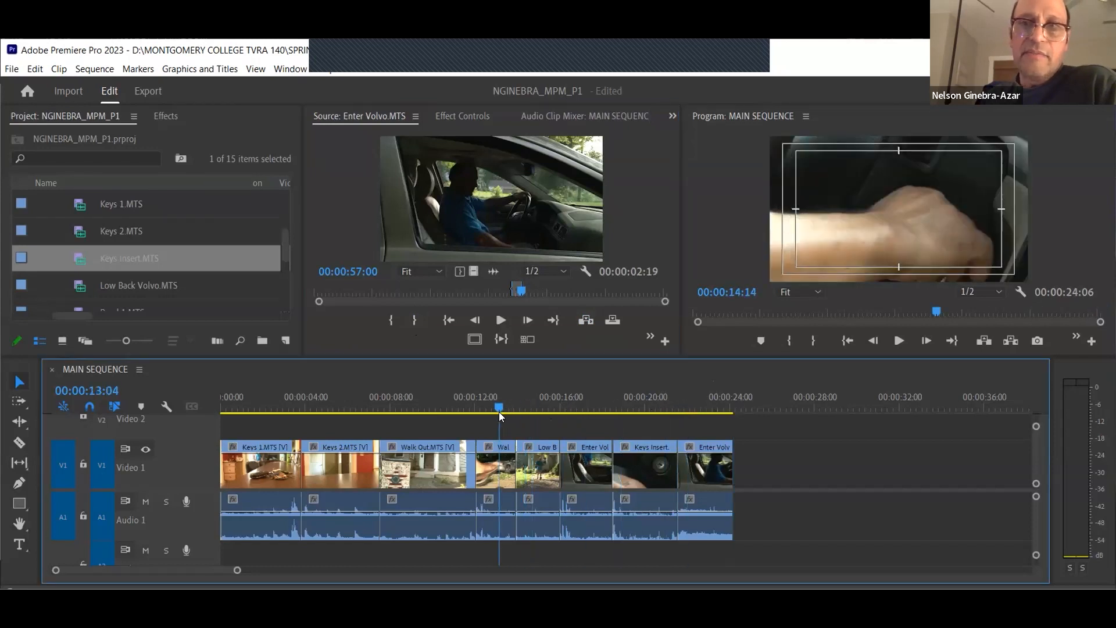
pyautogui.click(495, 401)
pyautogui.click(442, 404)
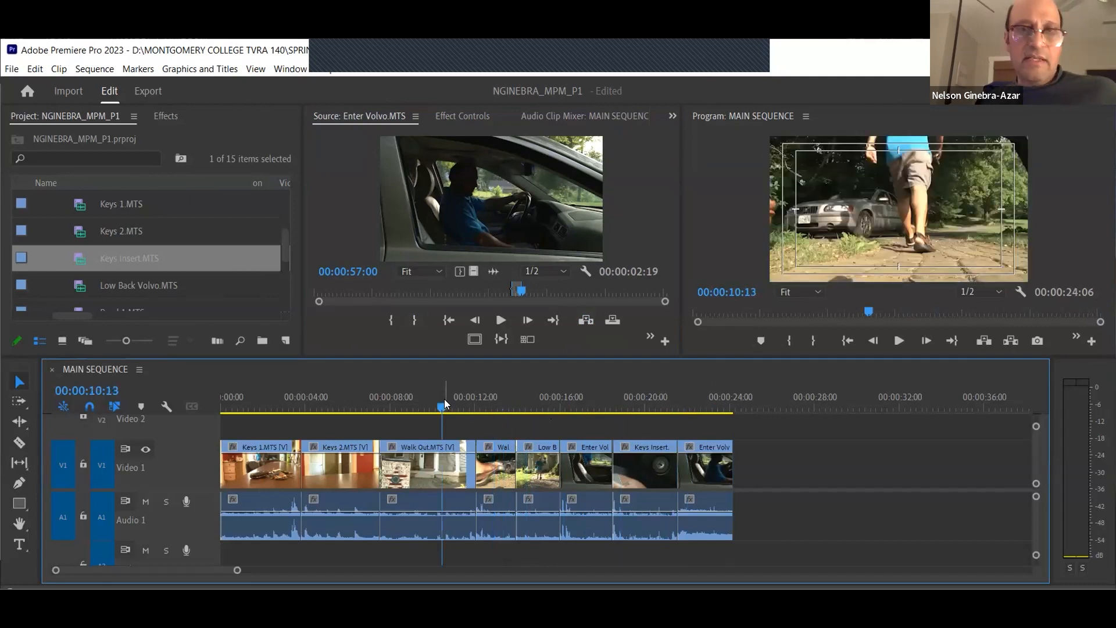
pyautogui.press('space')
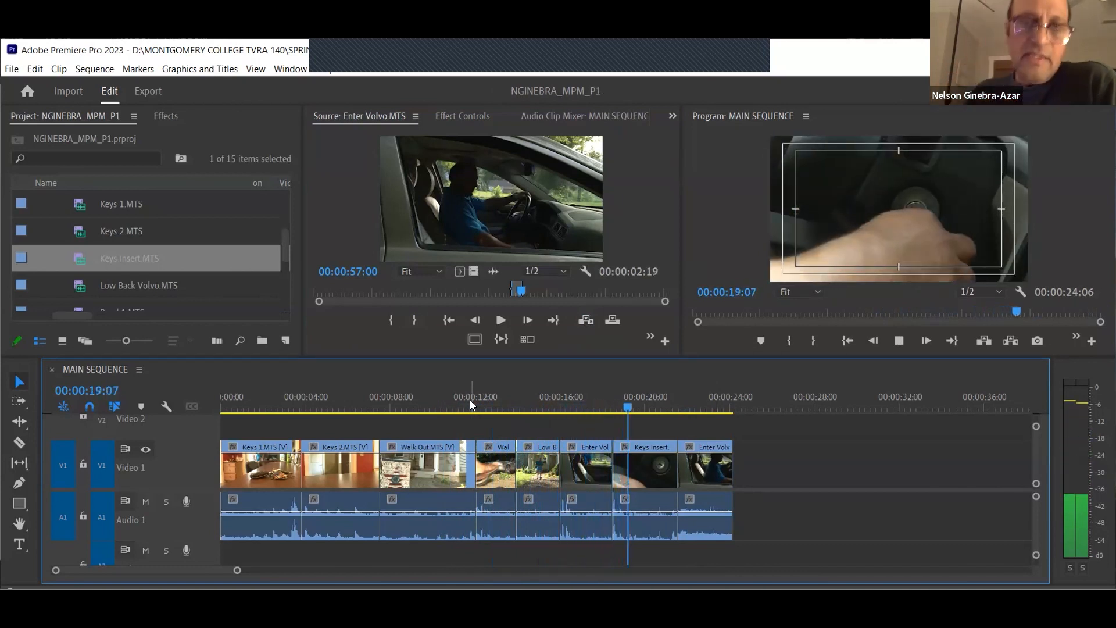
pyautogui.press('space')
pyautogui.moveTo(544, 402); pyautogui.dragTo(529, 465)
pyautogui.press('alt')
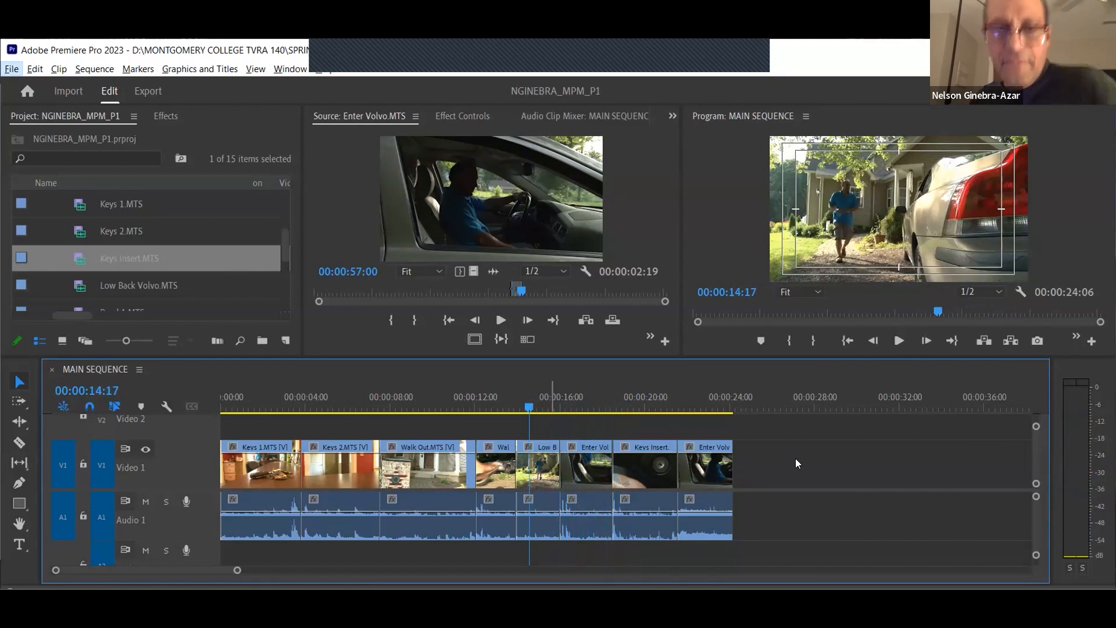
pyautogui.hotkey('alt', 'space')
pyautogui.press('Escape')
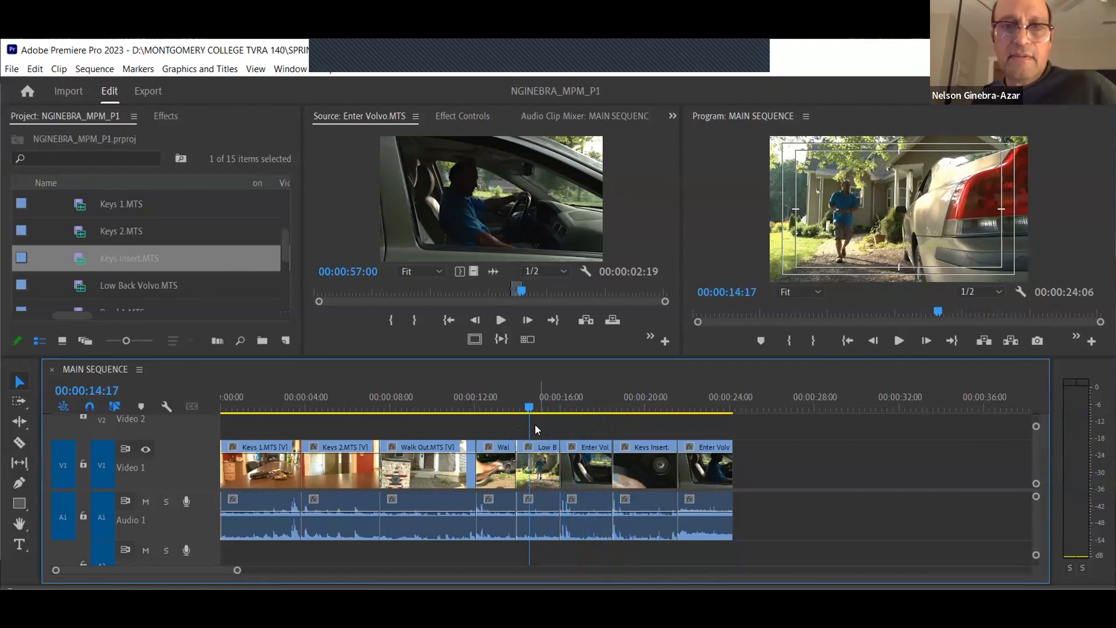
pyautogui.press('space')
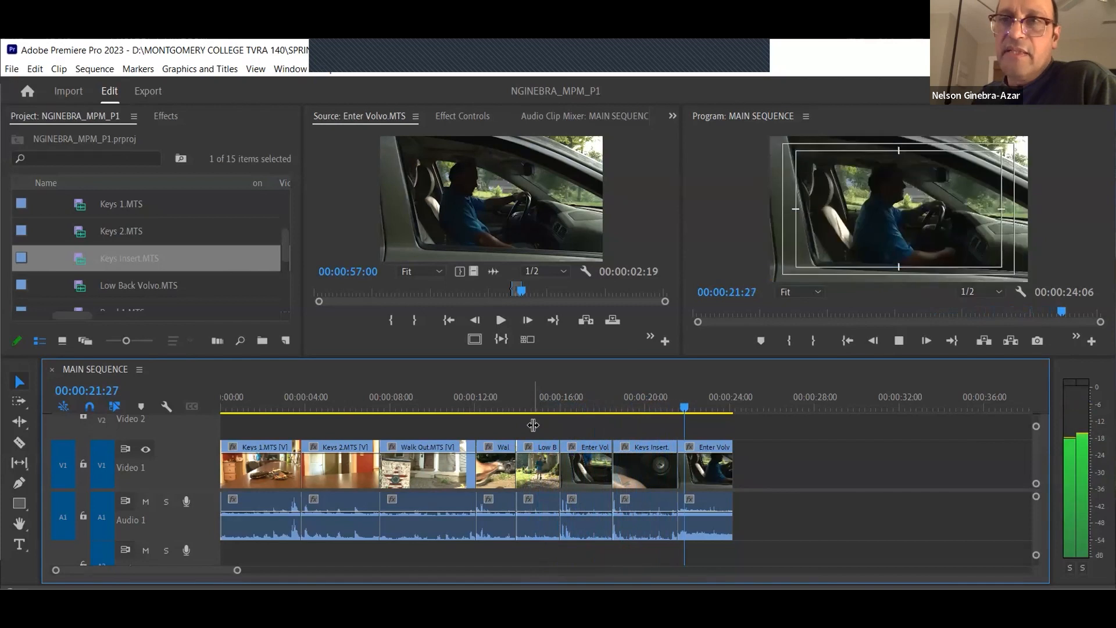
pyautogui.press('space')
# Step: Scrub the last Enter Volvo shot, move the playhead to the end of MAIN SEQUENCE, and save the project
pyautogui.moveTo(711, 402)
pyautogui.mouseDown()
pyautogui.moveTo(670, 402)
pyautogui.moveTo(736, 407)
pyautogui.moveTo(720, 415)
pyautogui.mouseUp()
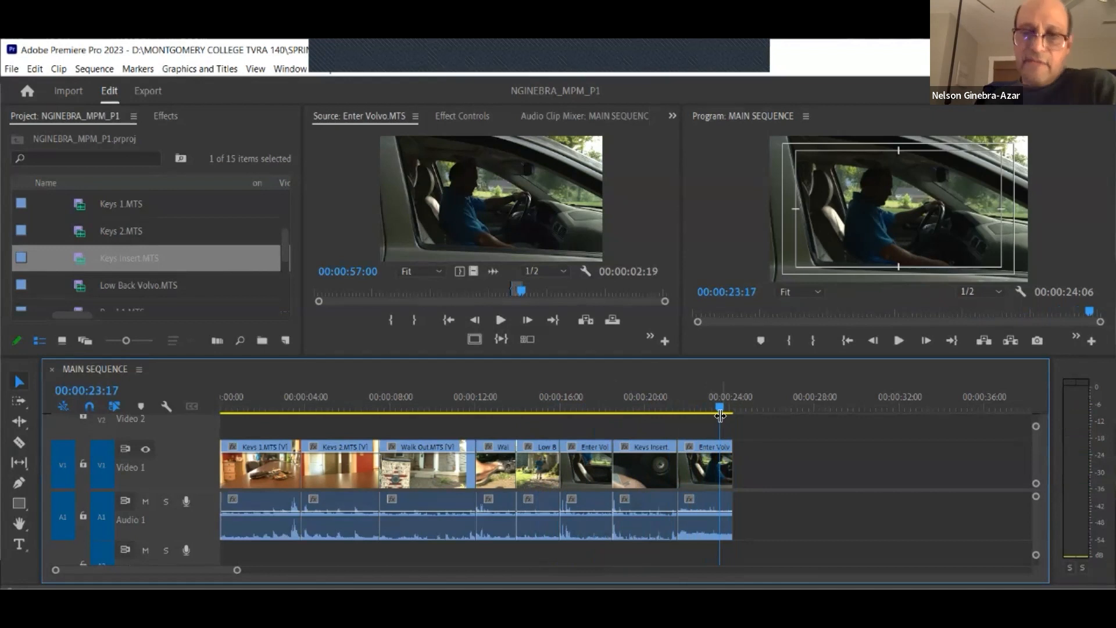
pyautogui.press('Down')
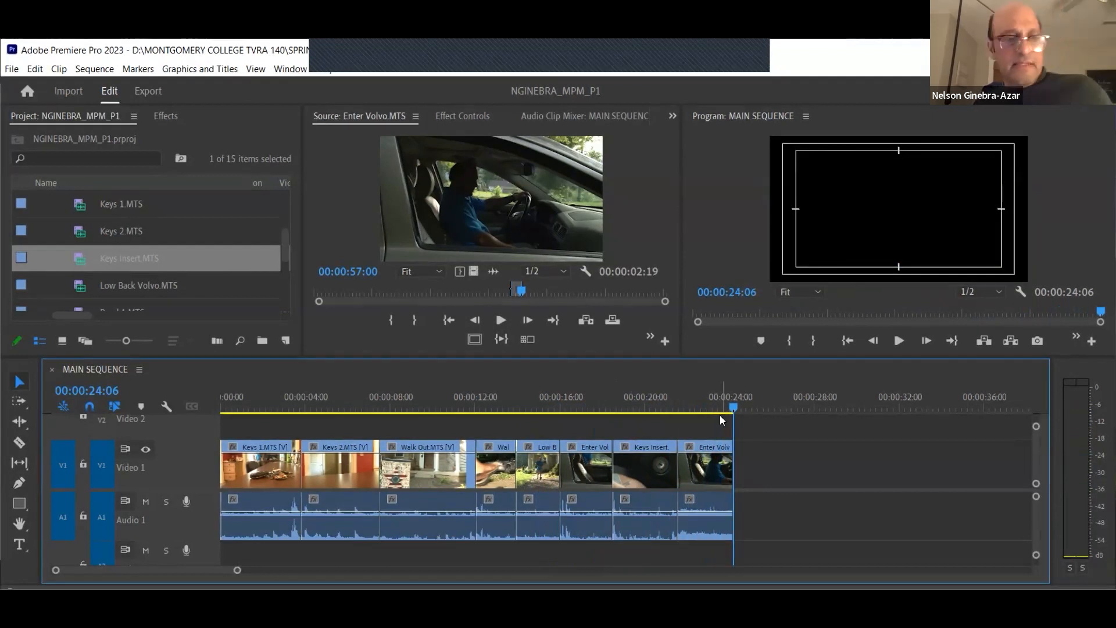
pyautogui.hotkey('ctrl', 's')
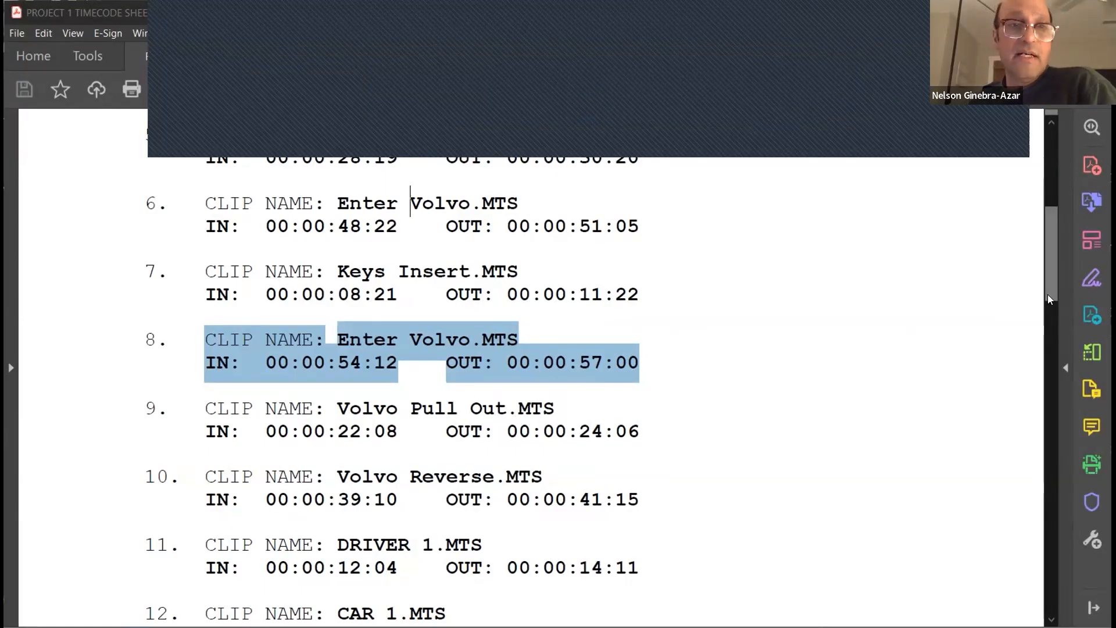
# Step: Highlight the clip 9 entry, Volvo Pull Out.MTS, with its In and Out timecodes in the PDF timecode sheet
pyautogui.moveTo(1049, 298)
pyautogui.mouseDown()
pyautogui.moveTo(1051, 361)
pyautogui.moveTo(1039, 292)
pyautogui.mouseUp()
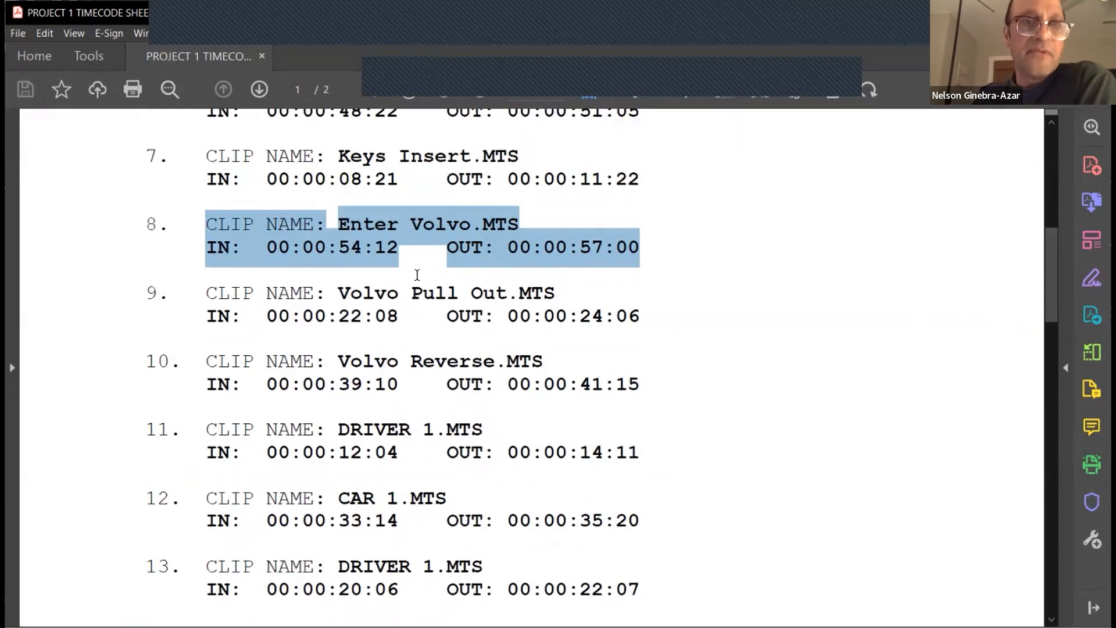
pyautogui.moveTo(208, 293); pyautogui.dragTo(704, 333)
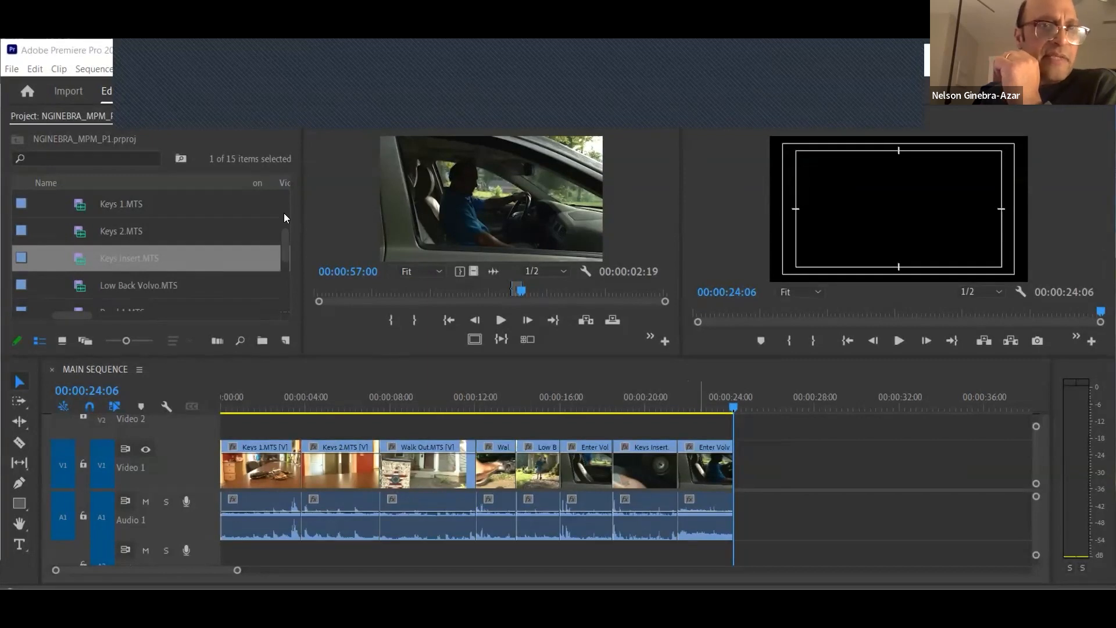
# Step: Look through the clips in the PROJECT 1 CRUISING HD CLIPS BATCH 1 and BATCH 2 bins in Premiere Pro, and collapse both bins
pyautogui.scroll(2, 285, 238)
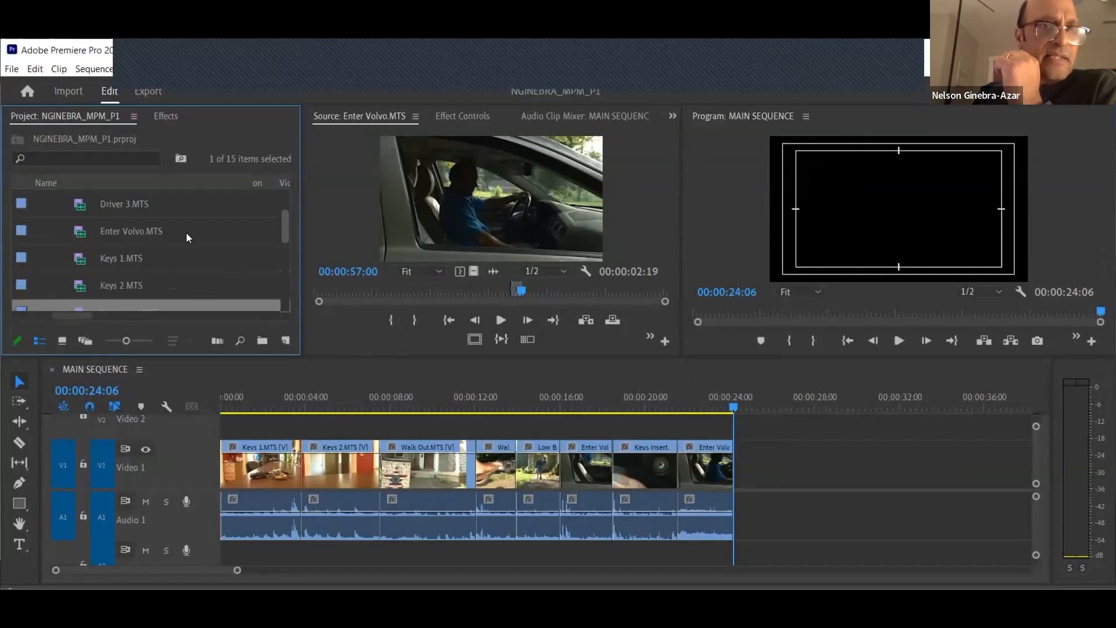
pyautogui.scroll(2, 149, 232)
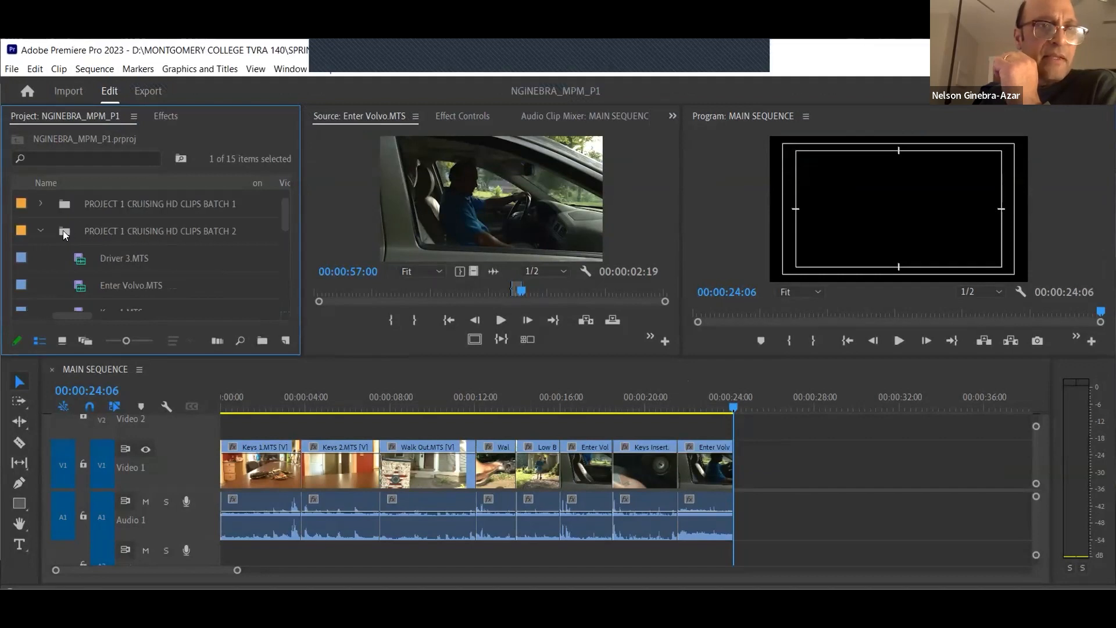
pyautogui.click(63, 231)
pyautogui.moveTo(285, 219); pyautogui.dragTo(285, 227)
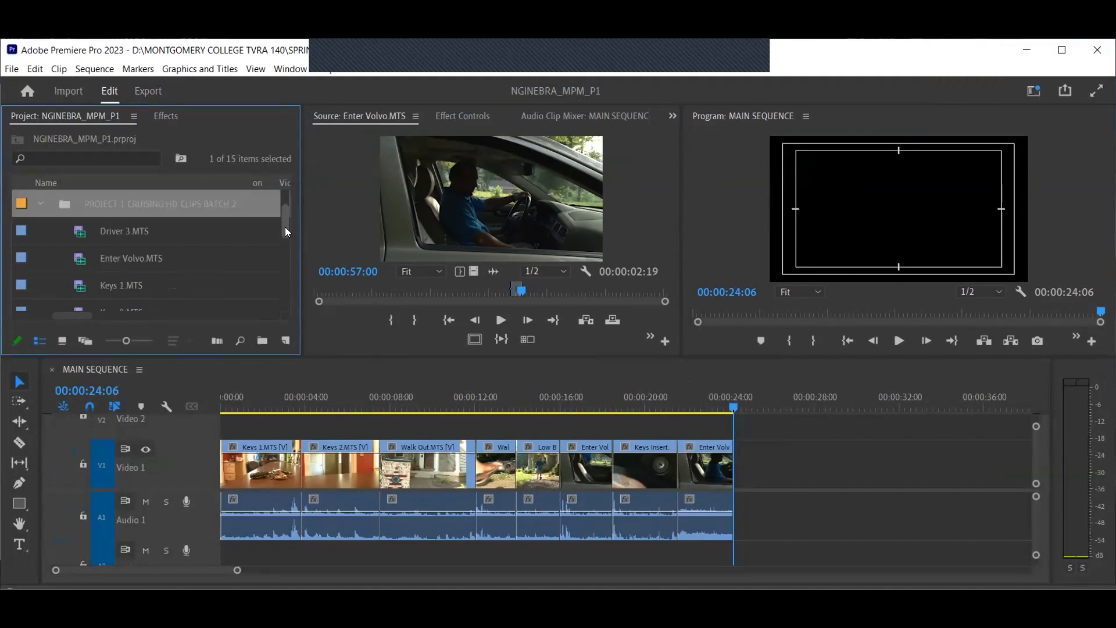
pyautogui.moveTo(286, 229); pyautogui.dragTo(286, 215)
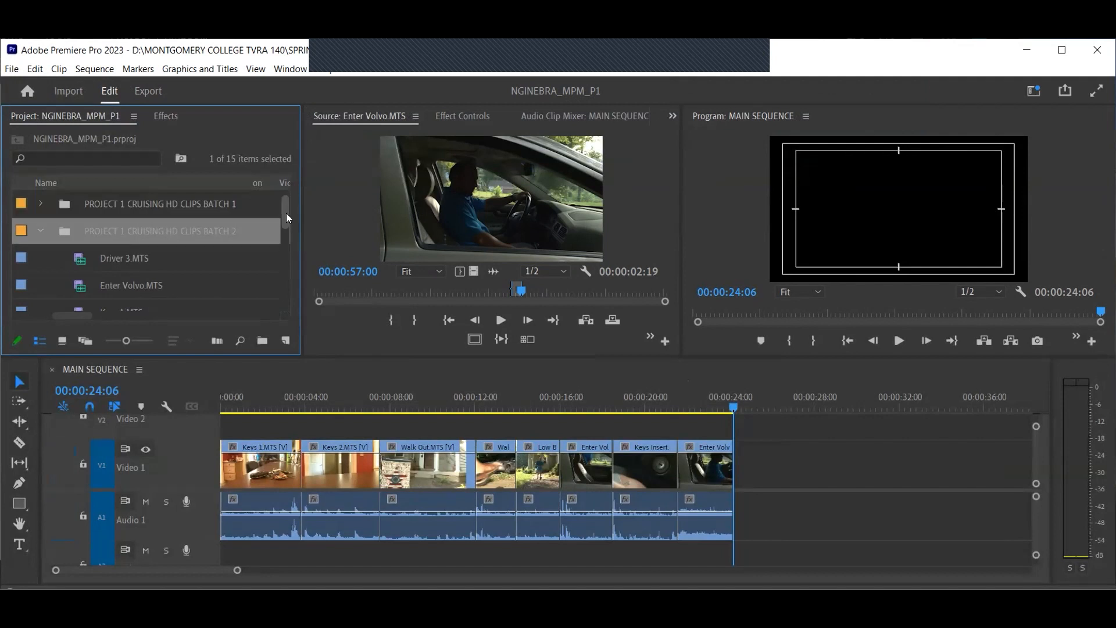
pyautogui.click(40, 203)
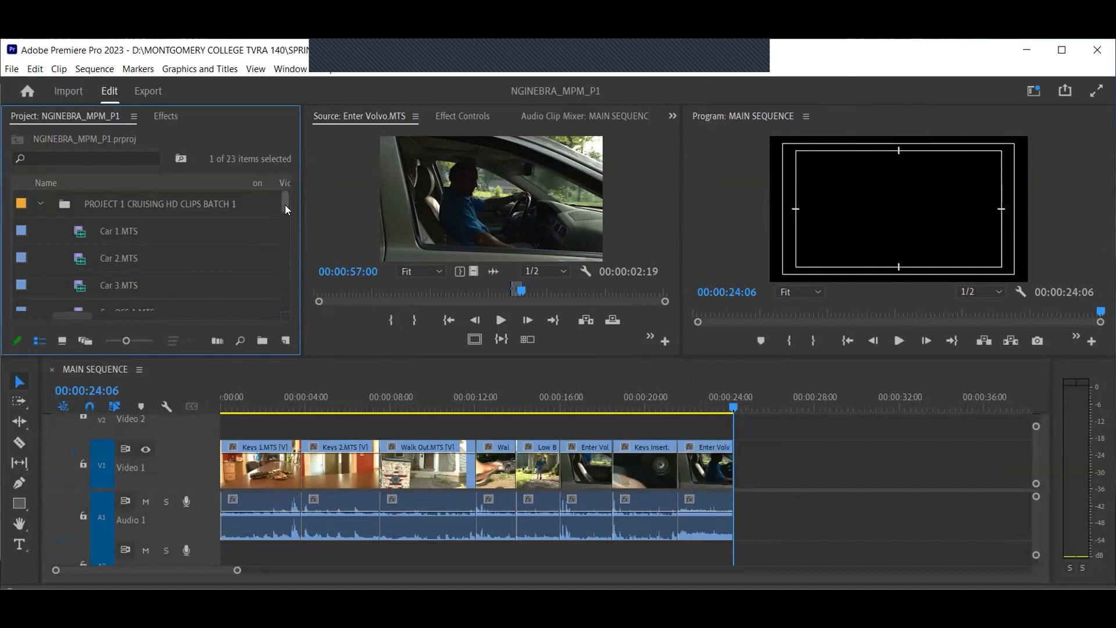
pyautogui.moveTo(285, 205); pyautogui.dragTo(276, 253)
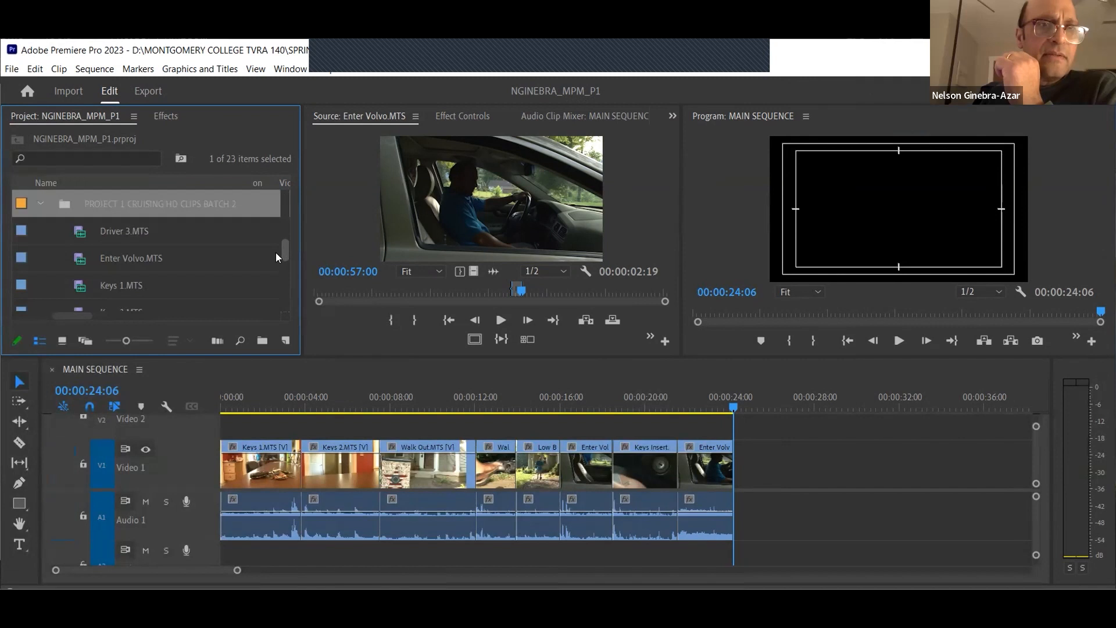
pyautogui.moveTo(276, 253); pyautogui.dragTo(292, 204)
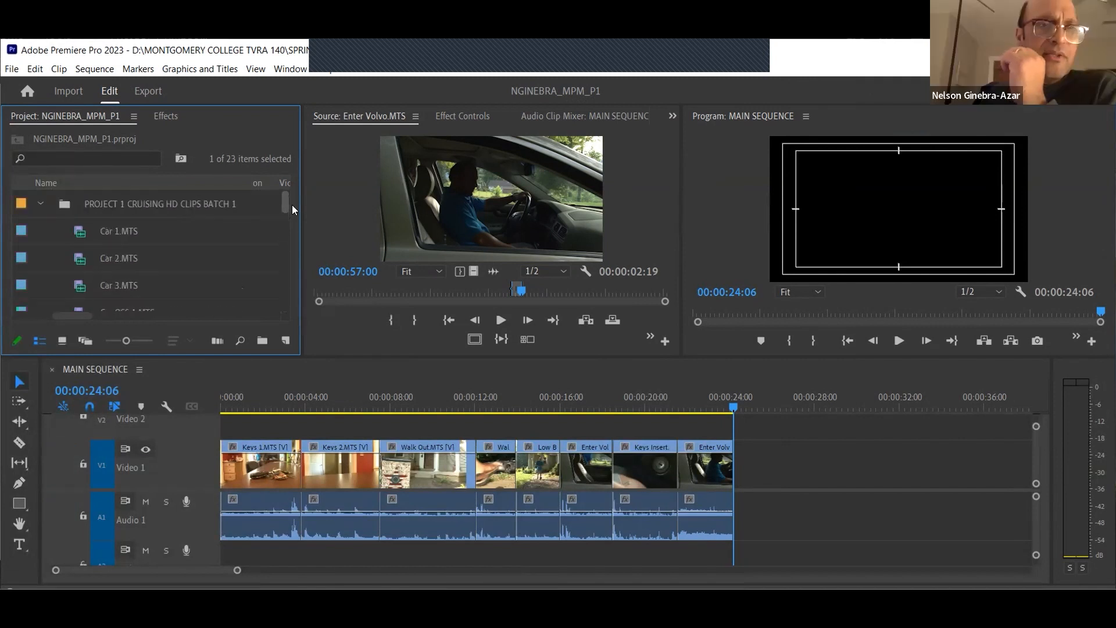
pyautogui.moveTo(292, 204)
pyautogui.mouseDown()
pyautogui.moveTo(282, 248)
pyautogui.moveTo(282, 190)
pyautogui.mouseUp()
pyautogui.click(44, 204)
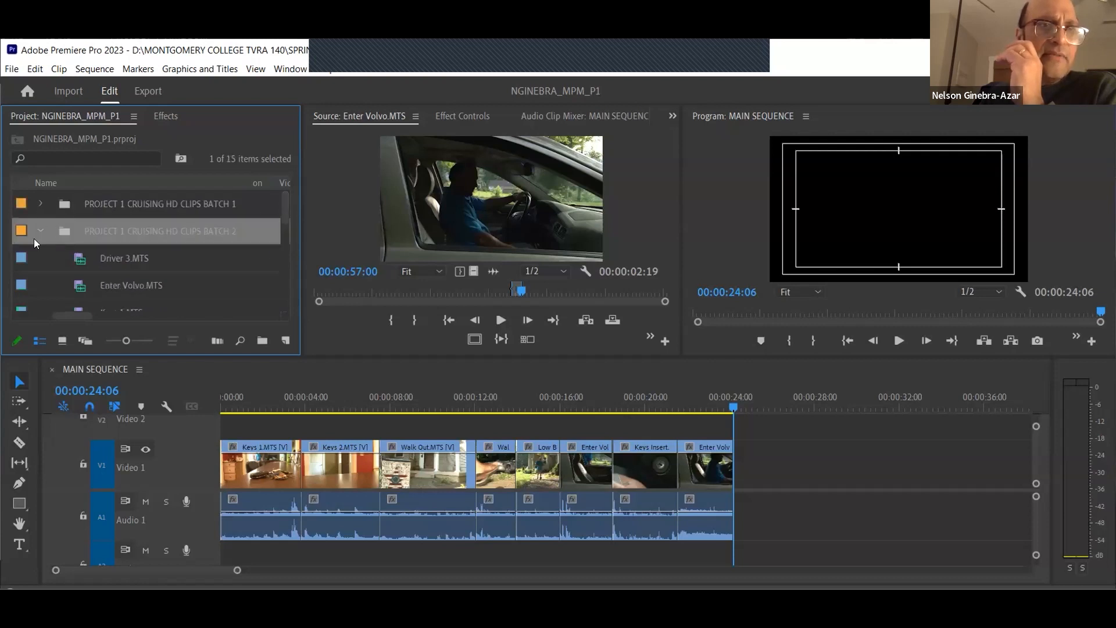
pyautogui.click(41, 230)
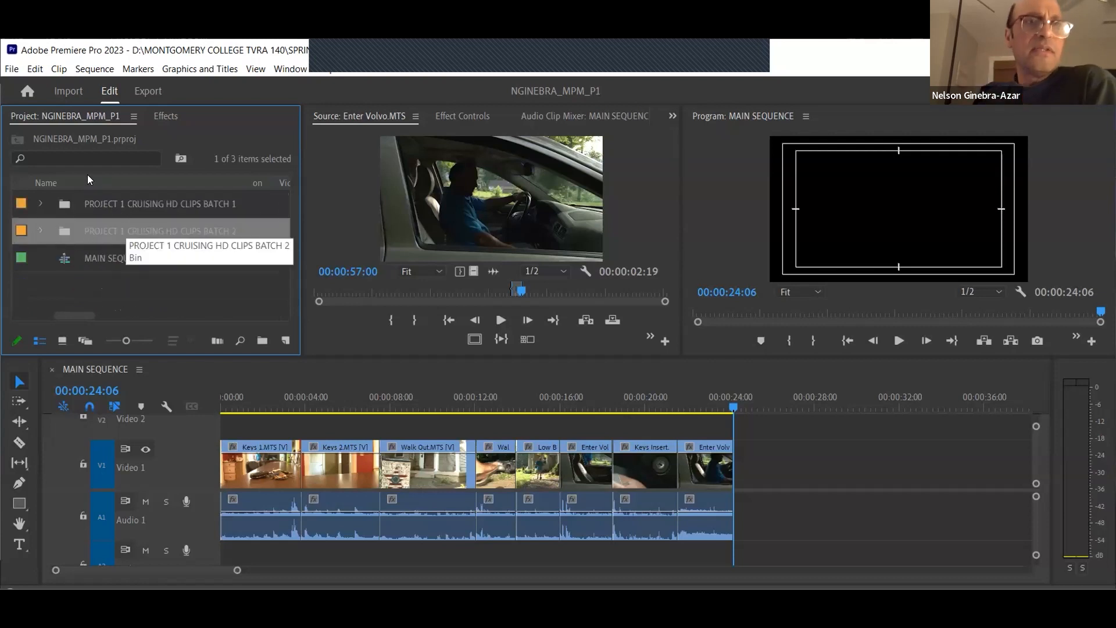
# Step: Search the project items for "enter" and for "car", and clear the search
pyautogui.click(78, 155)
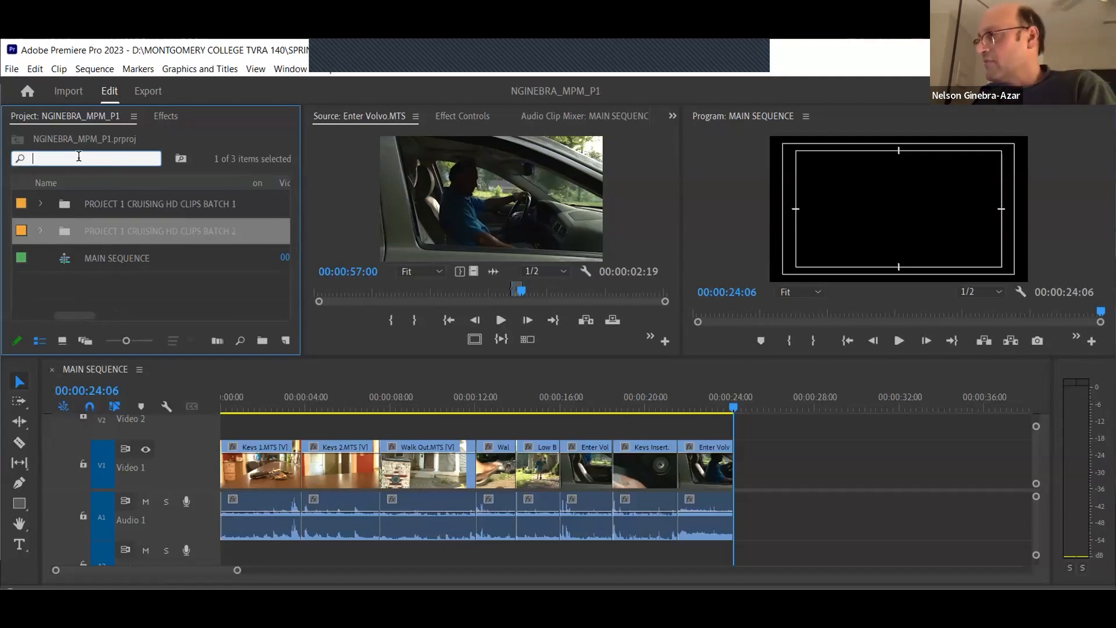
pyautogui.write('enter')
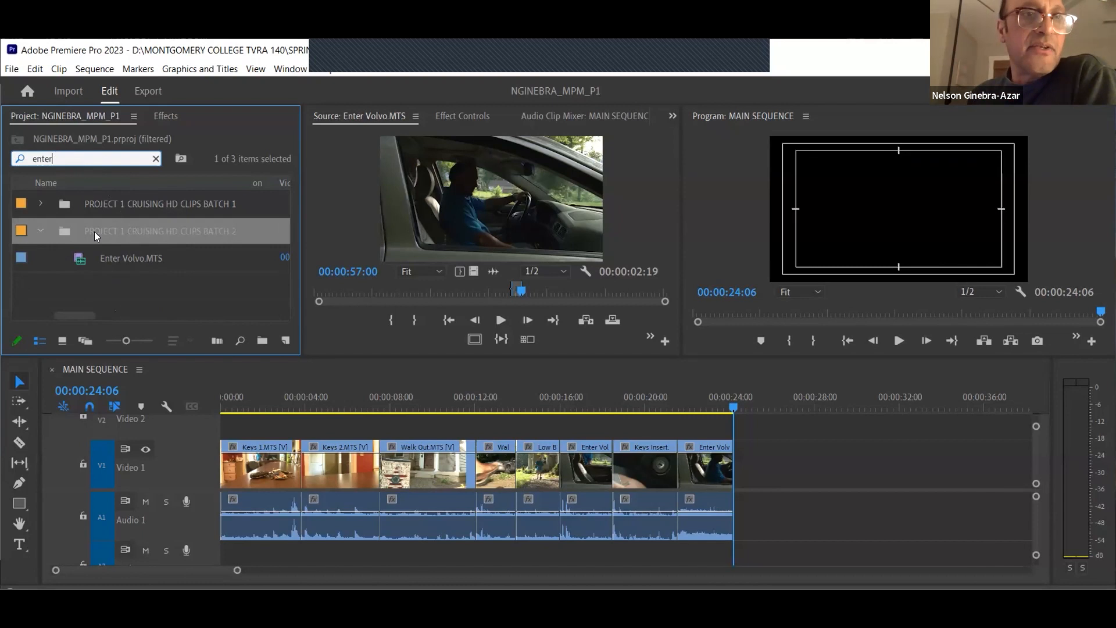
pyautogui.doubleClick(18, 158)
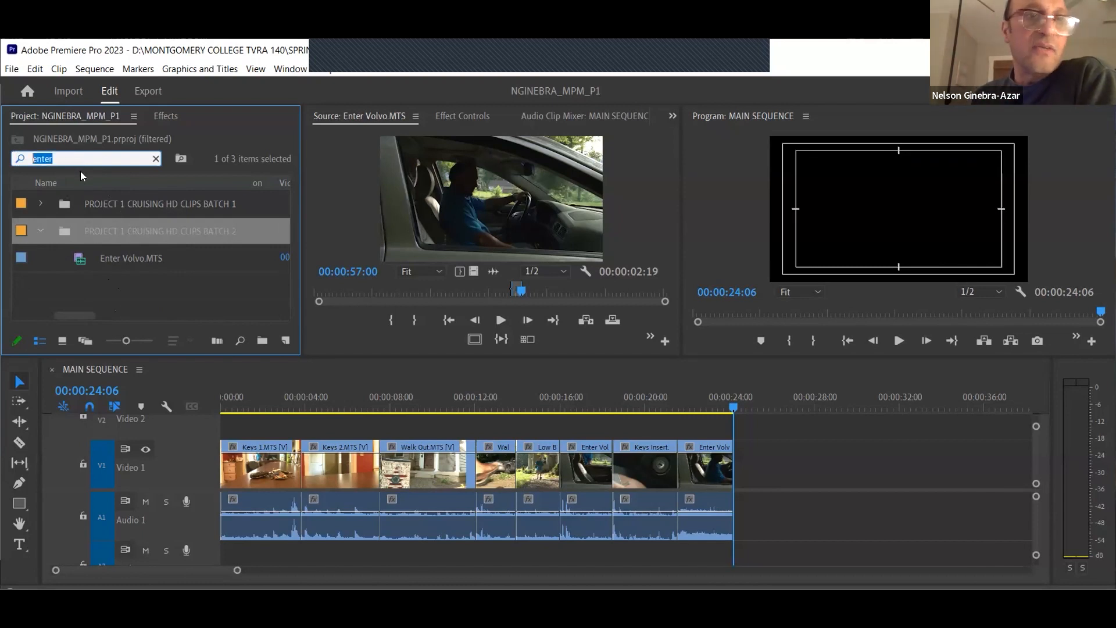
pyautogui.write('car')
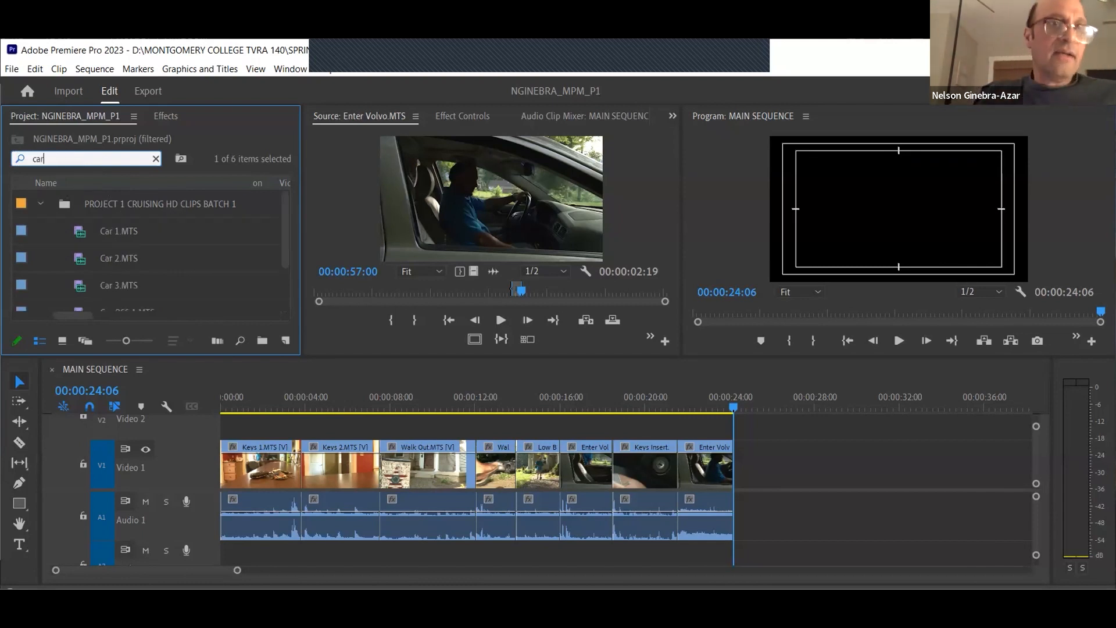
pyautogui.moveTo(283, 225); pyautogui.dragTo(285, 275)
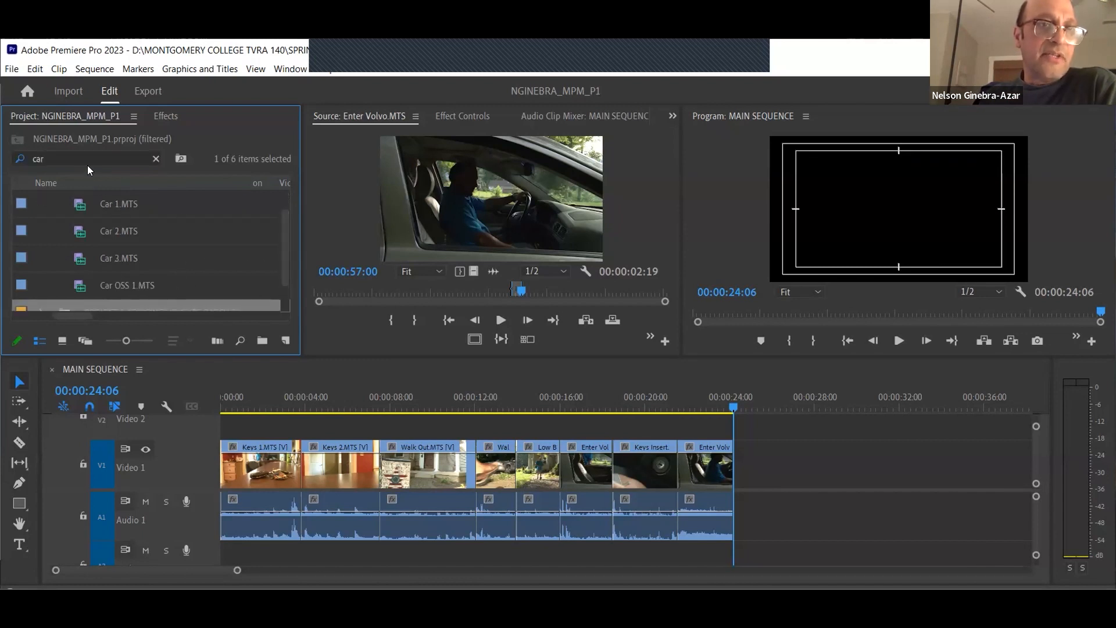
pyautogui.click(155, 160)
pyautogui.click(83, 301)
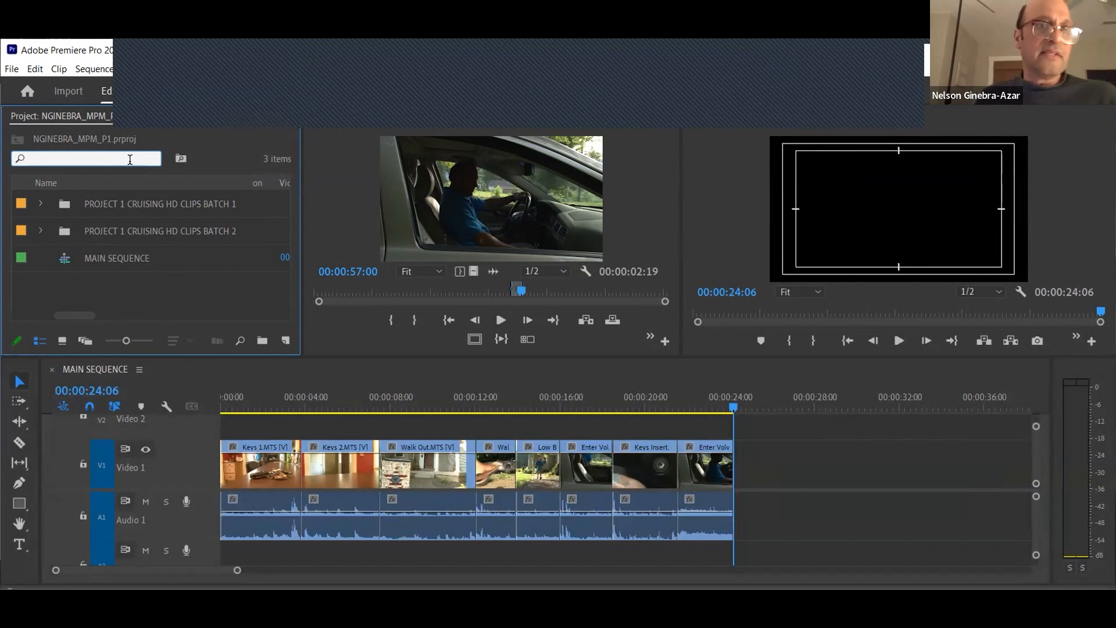
# Step: Search the project for "volvo pull" and load Volvo Pull Out.MTS into the Source monitor
pyautogui.write('volvo')
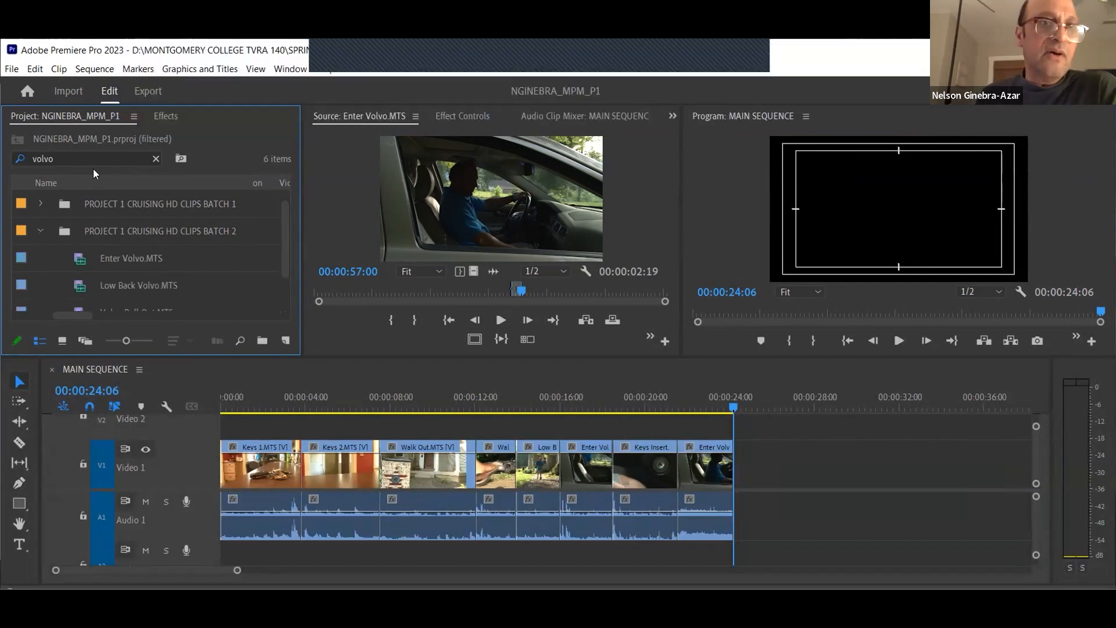
pyautogui.click(74, 157)
pyautogui.write('p')
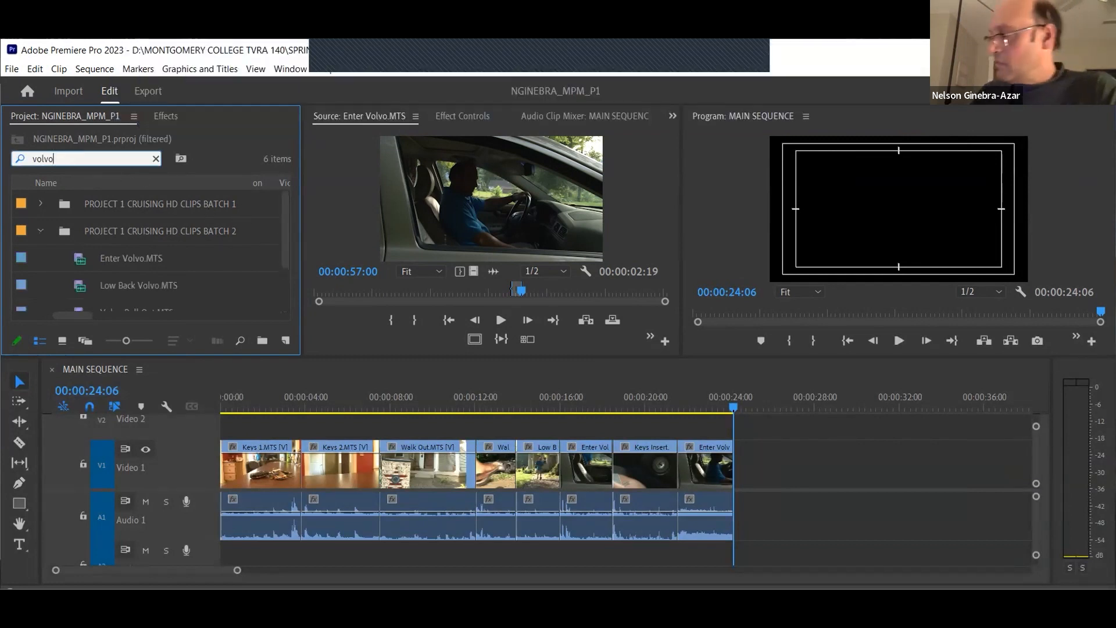
pyautogui.write('ull')
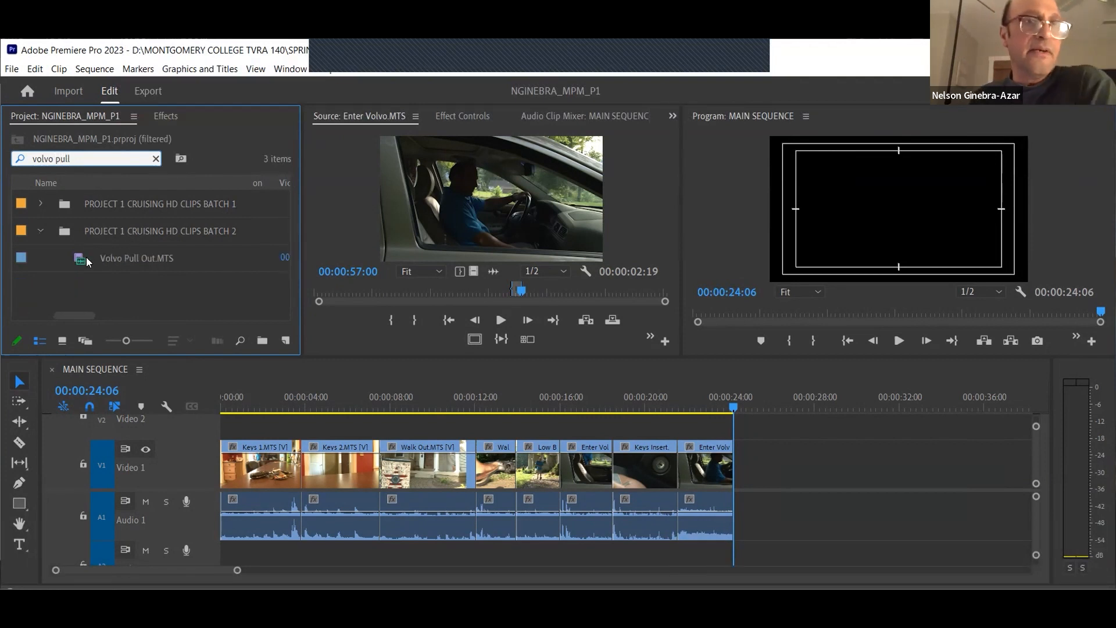
pyautogui.moveTo(87, 259); pyautogui.dragTo(480, 216)
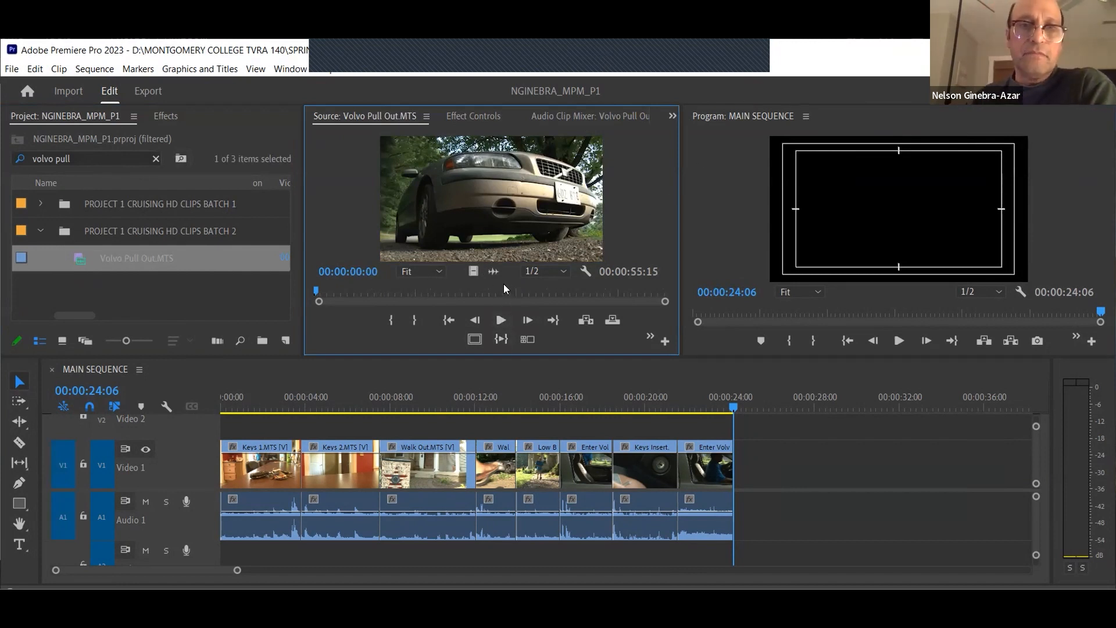
# Step: Mark the In point of Volvo Pull Out.MTS at 00:00:22:08 and its Out point at 00:00:24:06
pyautogui.click(349, 272)
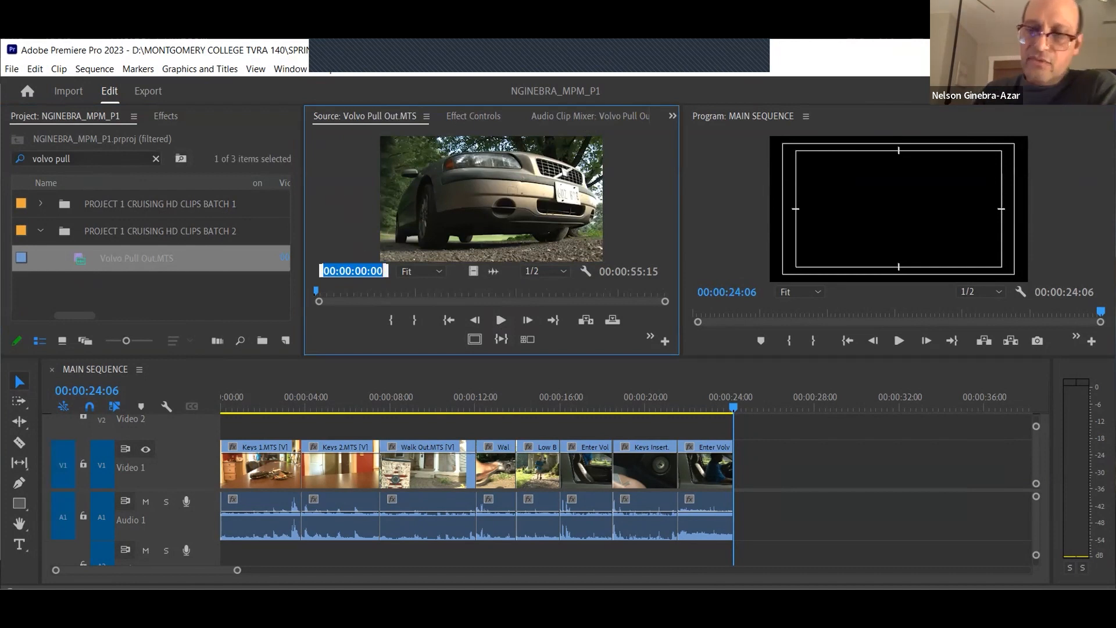
pyautogui.write('2208')
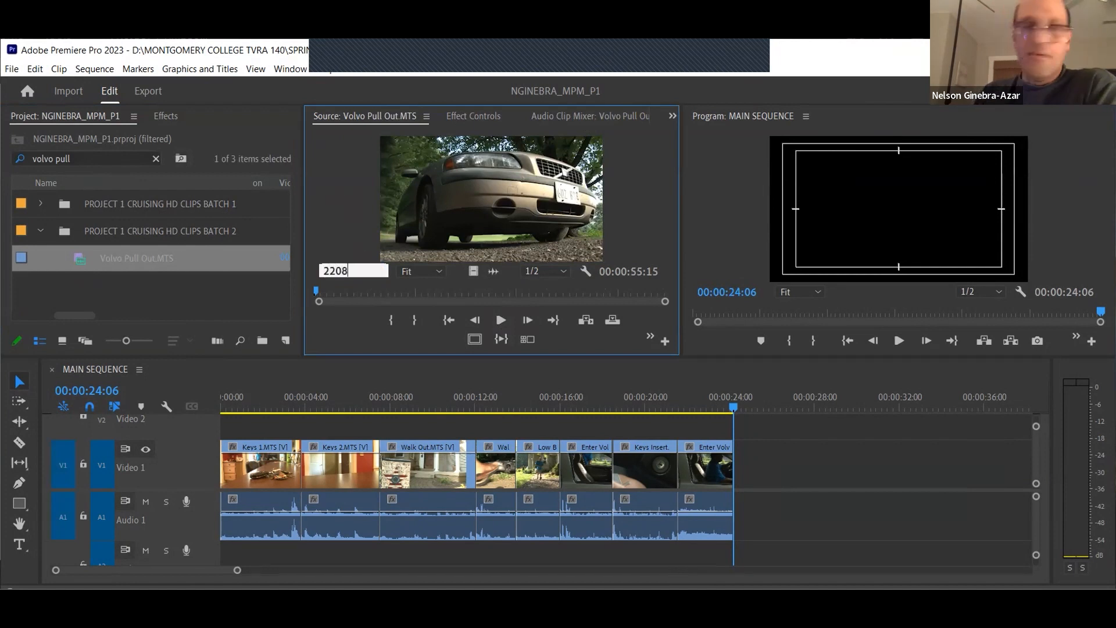
pyautogui.press('Return')
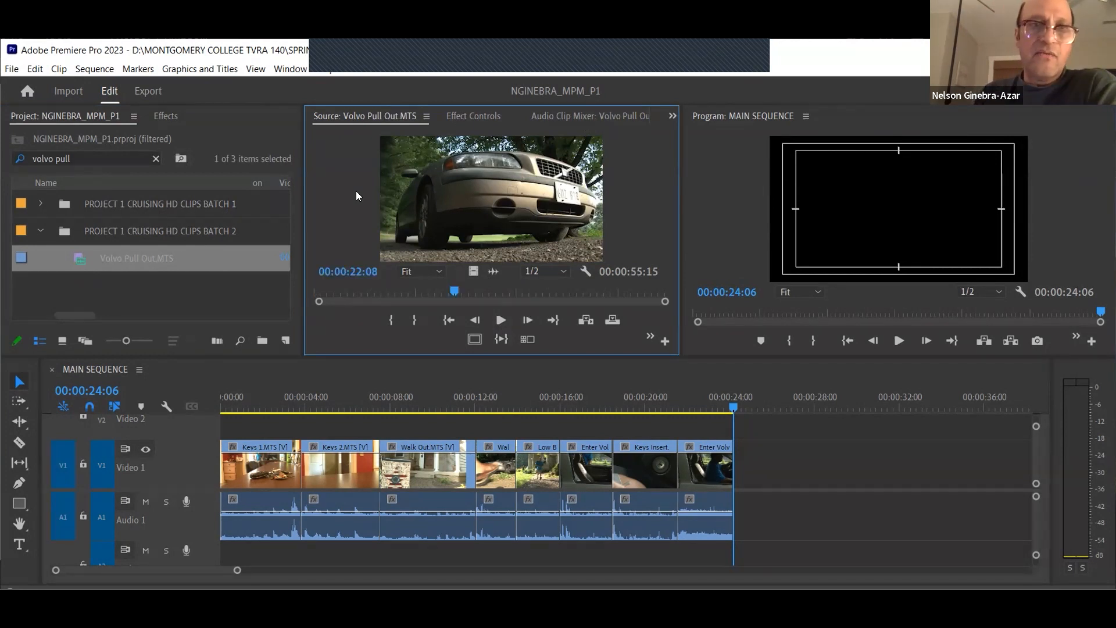
pyautogui.click(391, 319)
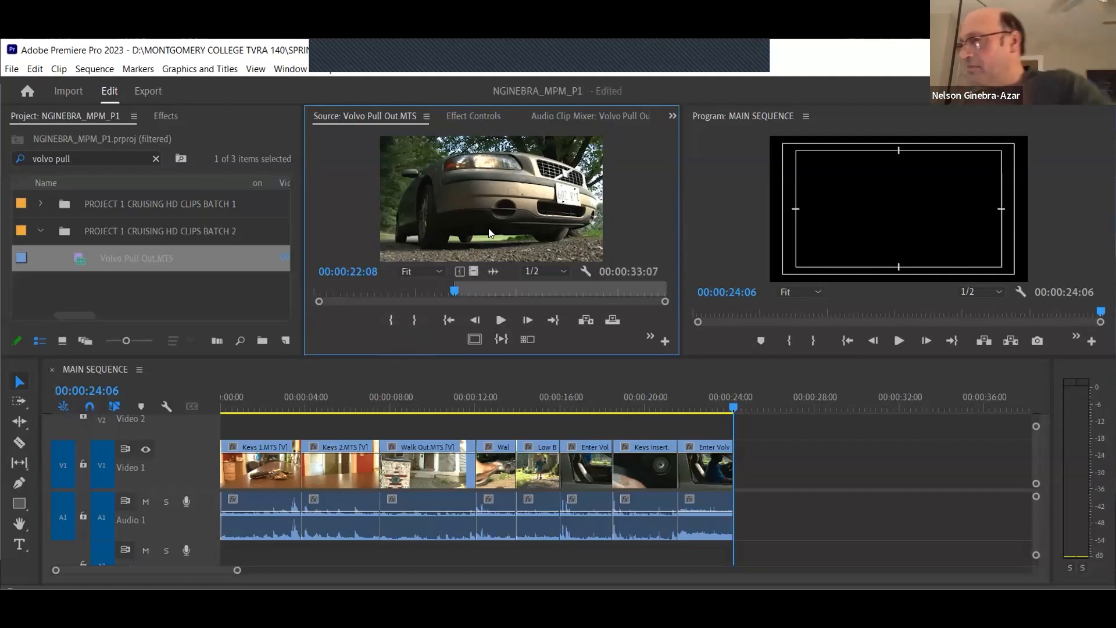
pyautogui.click(353, 272)
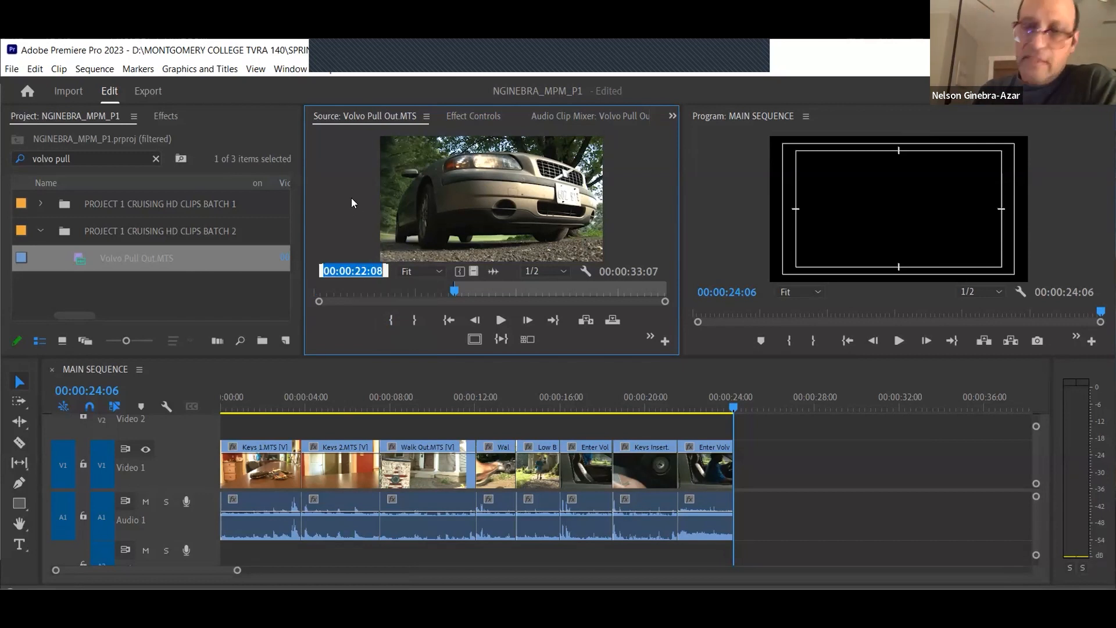
pyautogui.write('2406')
pyautogui.press('Return')
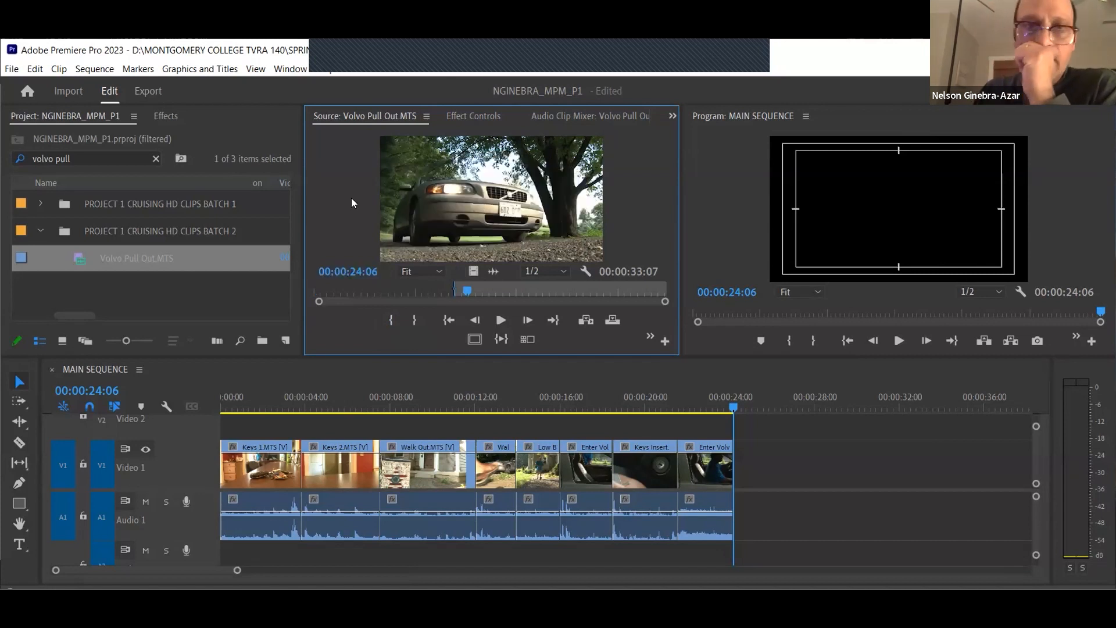
pyautogui.click(414, 321)
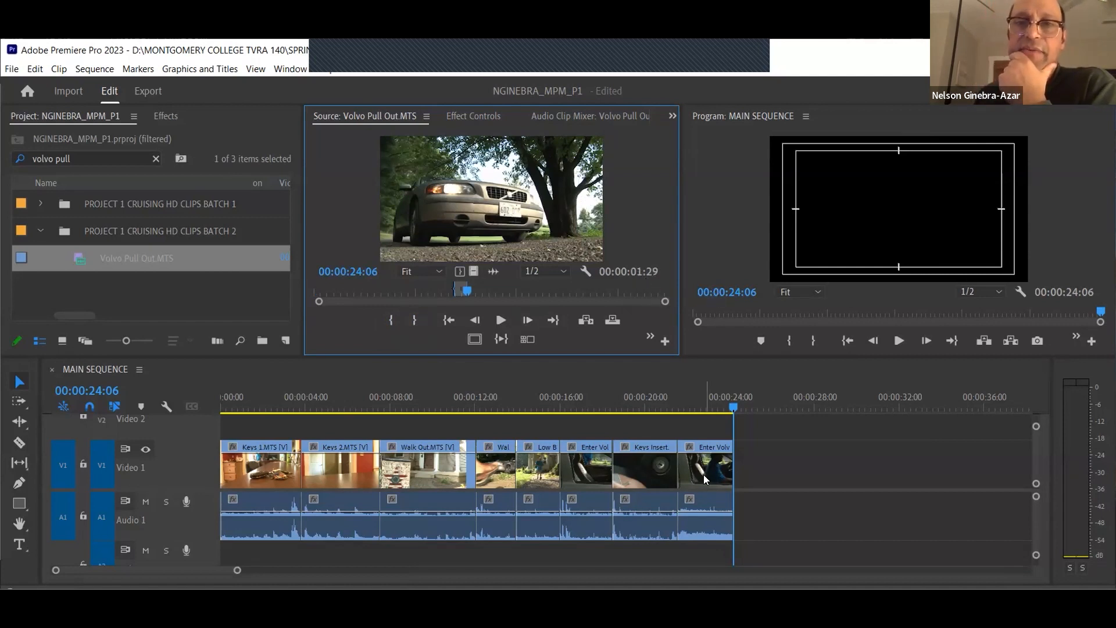
# Step: Insert the trimmed Volvo Pull Out.MTS at the end of MAIN SEQUENCE, after the last Enter Volvo clip
pyautogui.click(769, 465)
pyautogui.press('=')
pyautogui.press('=')
pyautogui.press('=')
pyautogui.press('=')
pyautogui.press('-')
pyautogui.press('-')
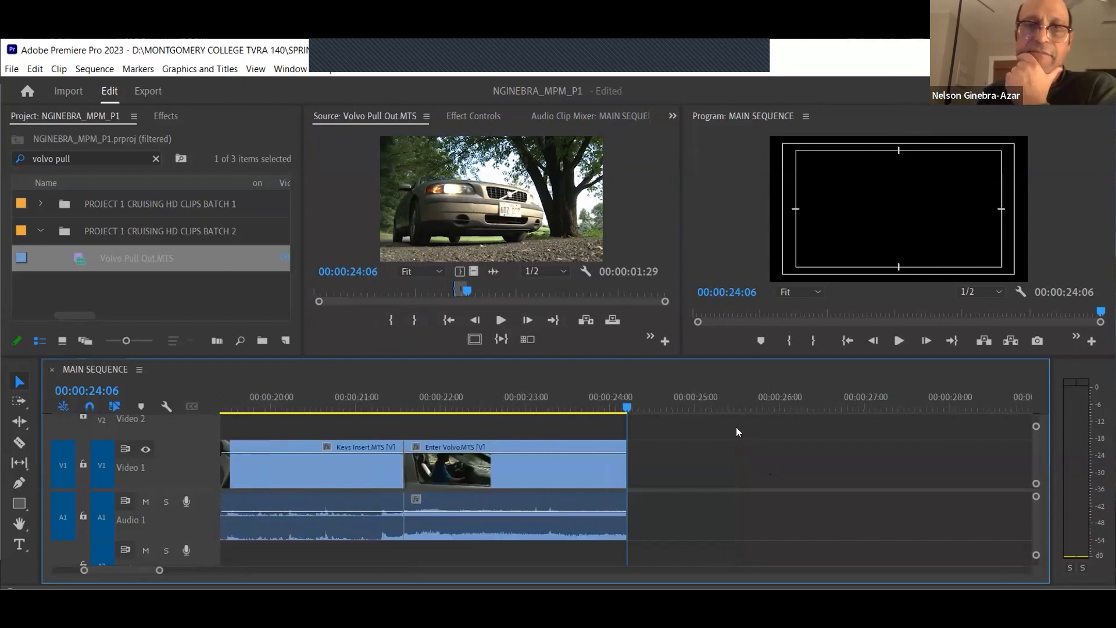
pyautogui.click(585, 319)
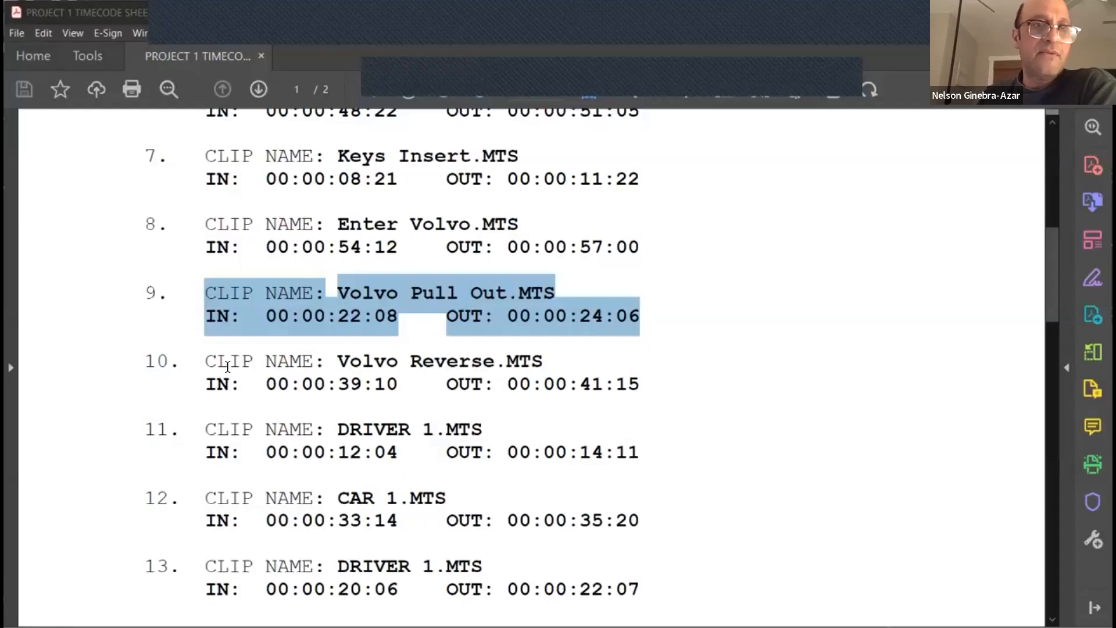
# Step: Highlight clip 10 in the timecode sheet, and load Volvo Reverse.MTS into Premiere Pro's Source monitor using the project search "volvo reverse"
pyautogui.moveTo(206, 365); pyautogui.dragTo(640, 388)
pyautogui.click(874, 228)
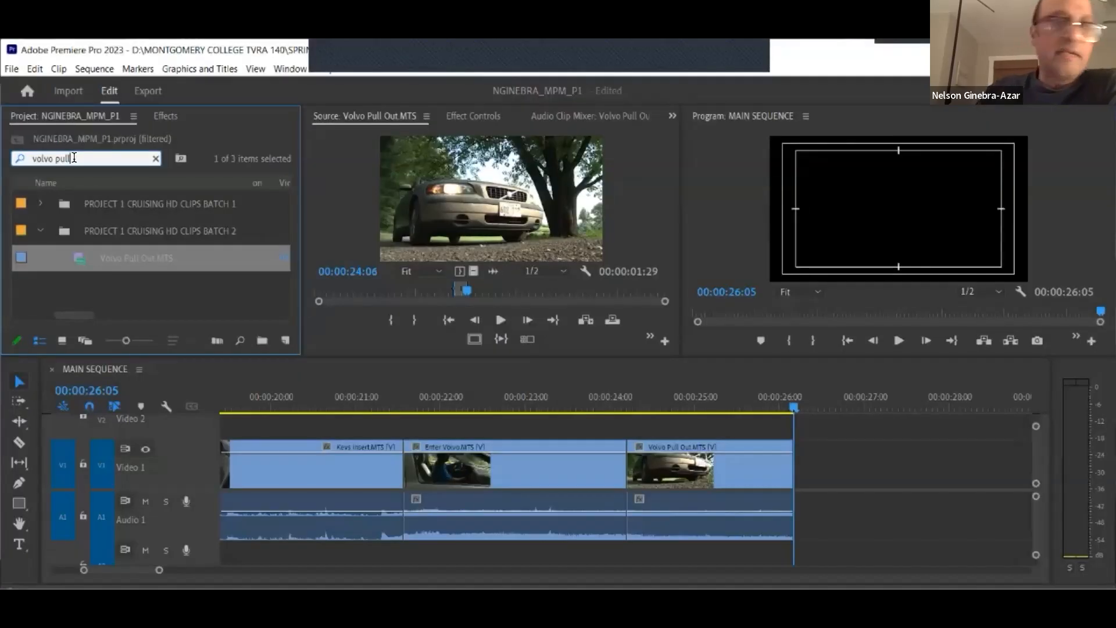
pyautogui.press('BackSpace')
pyautogui.press('BackSpace')
pyautogui.press('BackSpace')
pyautogui.write('rever')
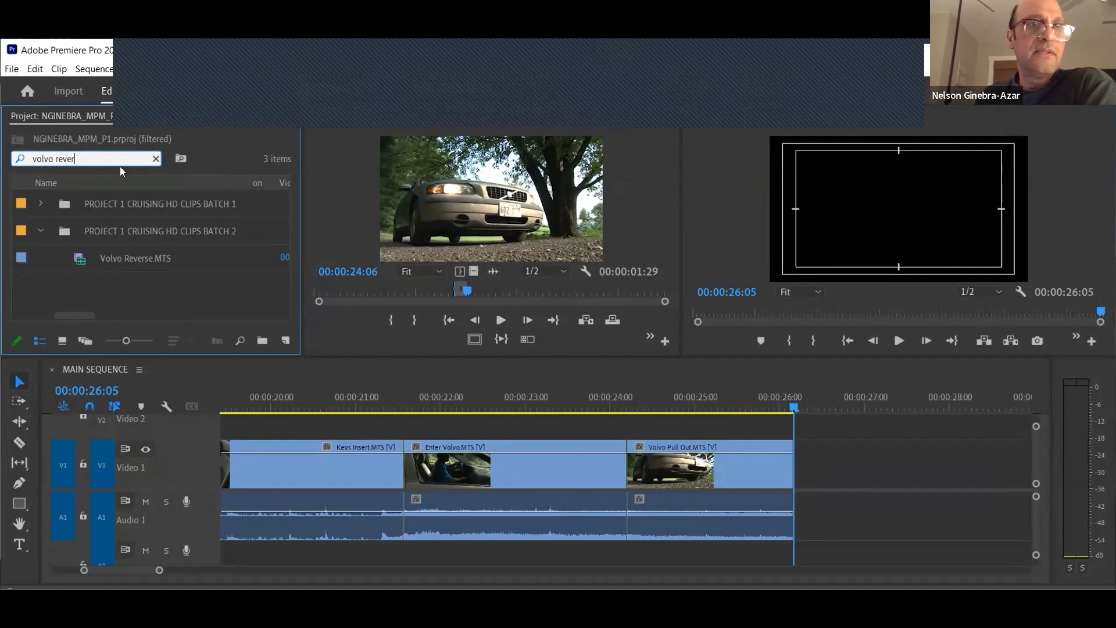
pyautogui.write('se')
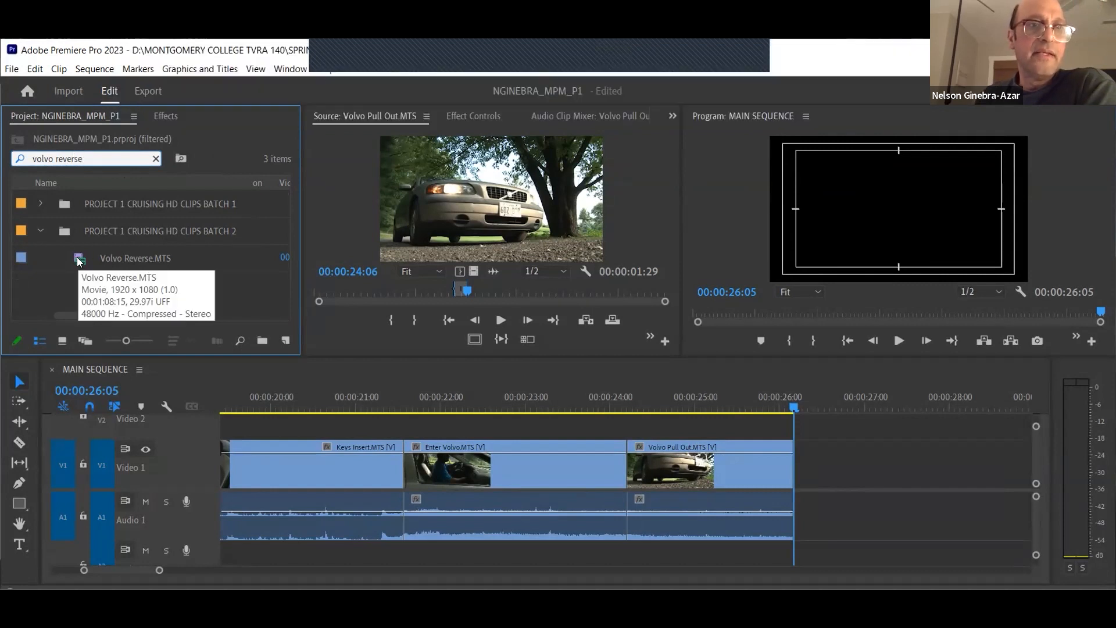
pyautogui.click(79, 261)
pyautogui.moveTo(486, 215); pyautogui.dragTo(486, 218)
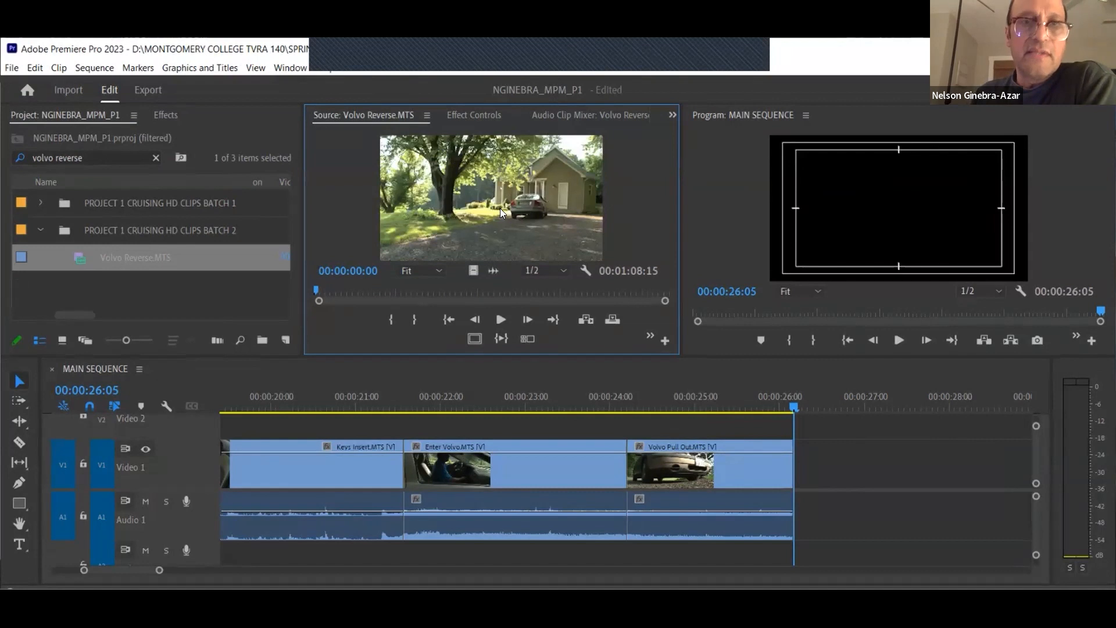
# Step: Mark the In point of Volvo Reverse.MTS at 00:00:39:10 and its Out point at 00:00:41:15
pyautogui.click(366, 271)
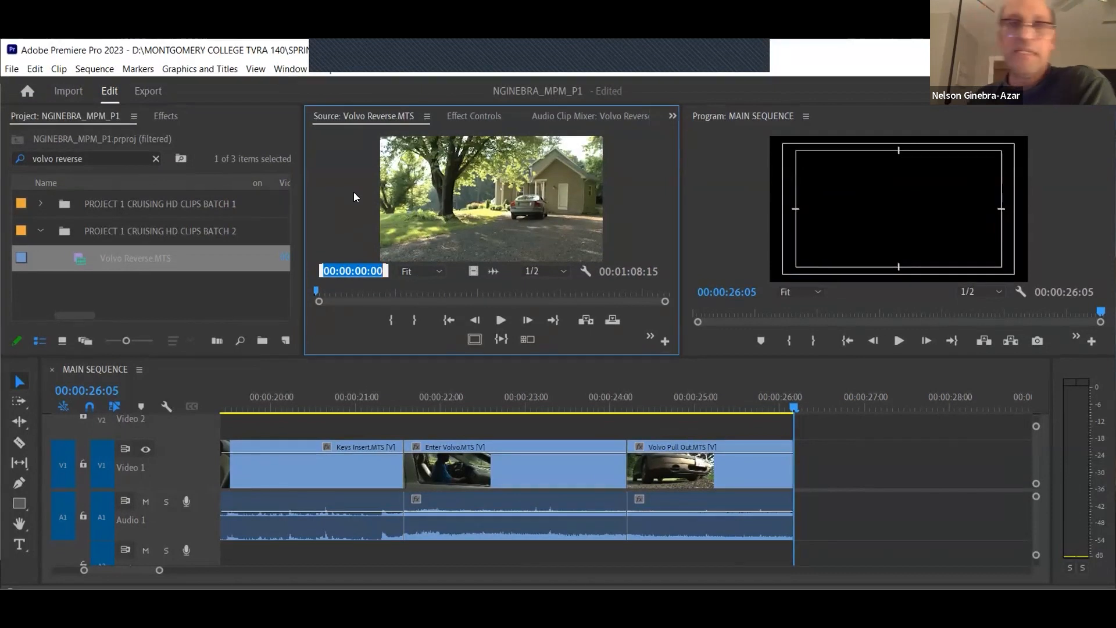
pyautogui.write('3910')
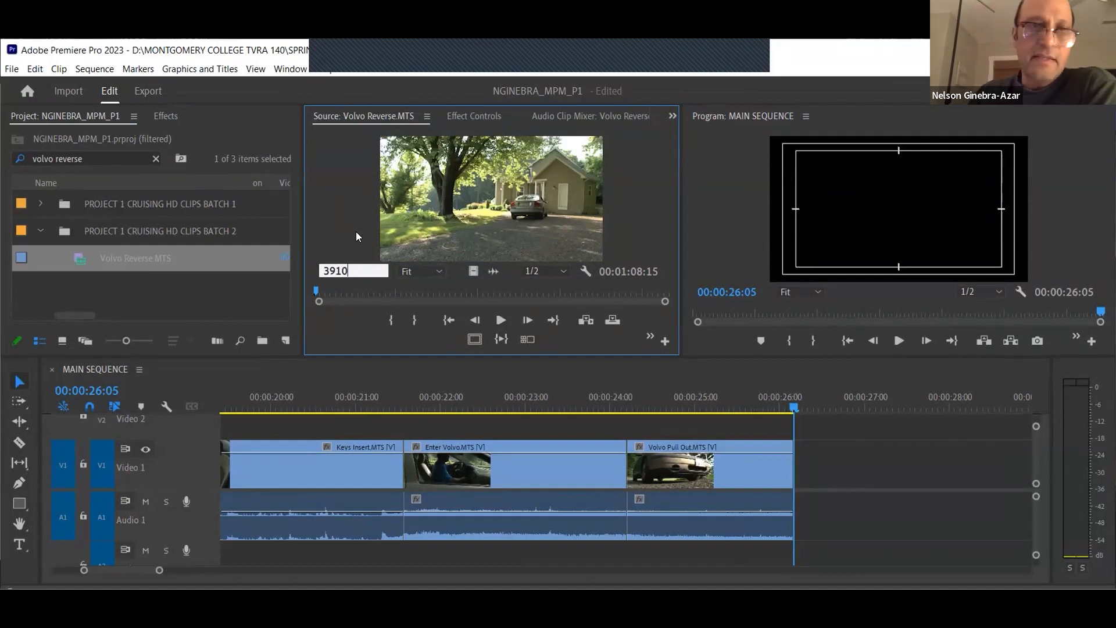
pyautogui.press('Return')
pyautogui.click(391, 320)
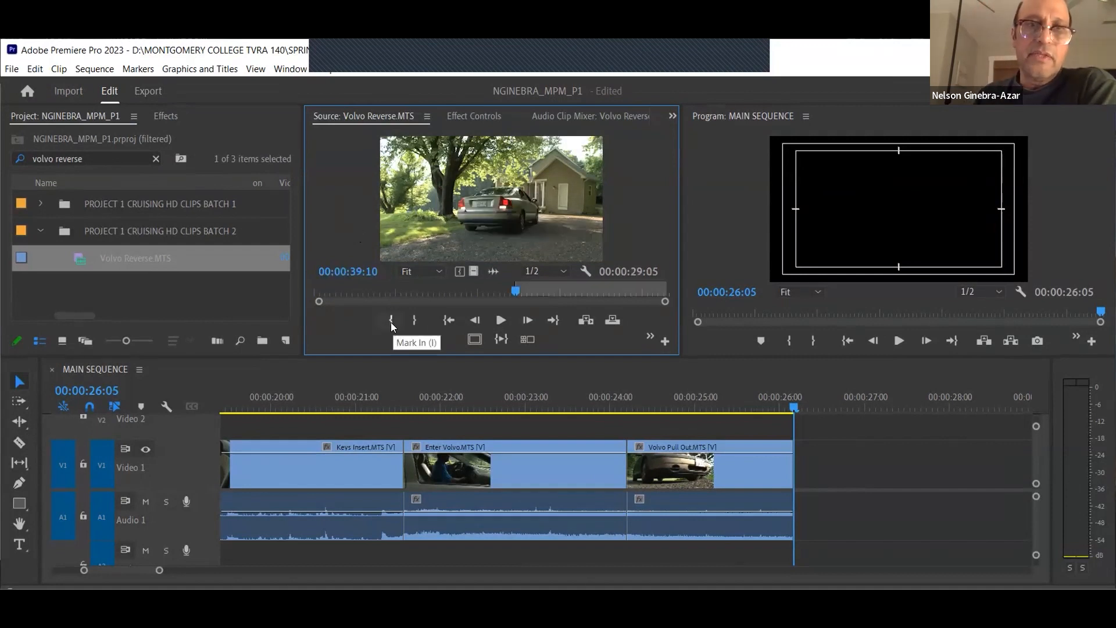
pyautogui.click(353, 271)
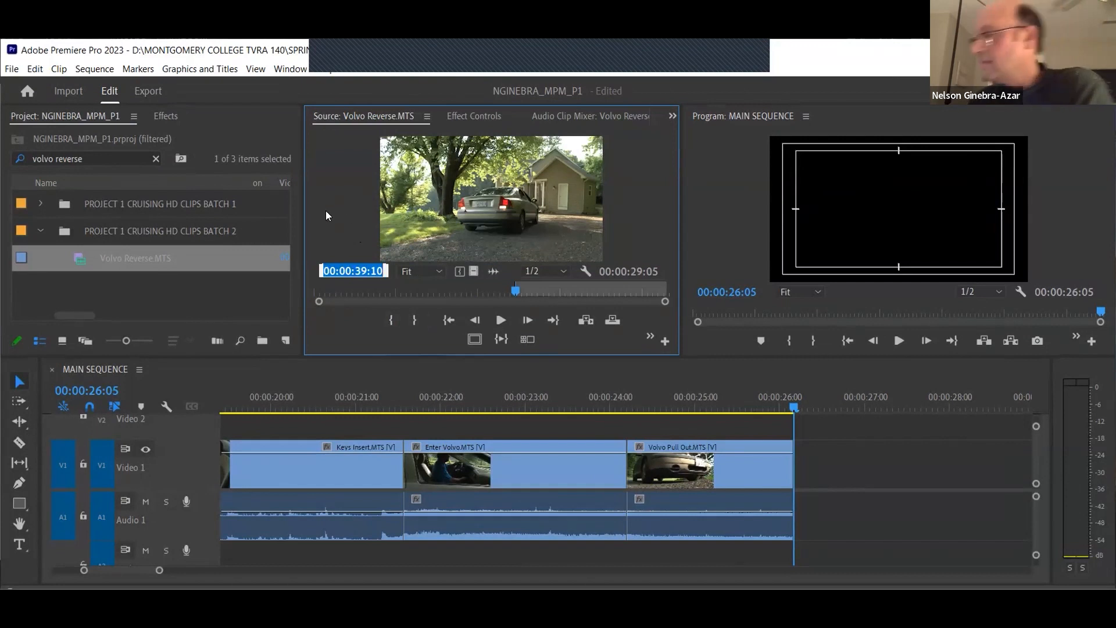
pyautogui.write('4115')
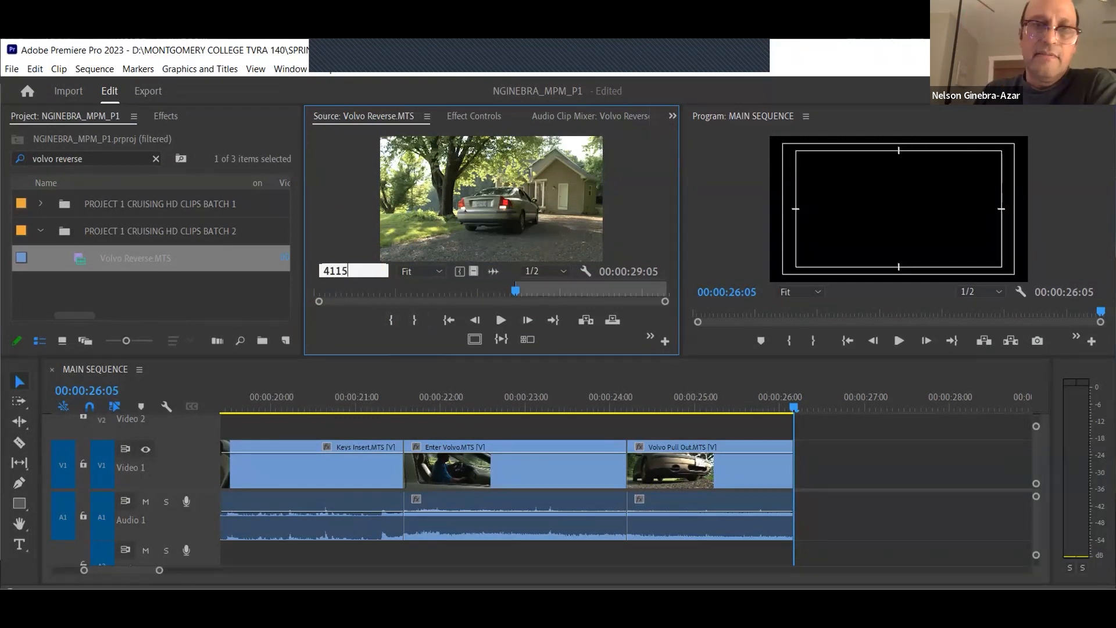
pyautogui.press('Return')
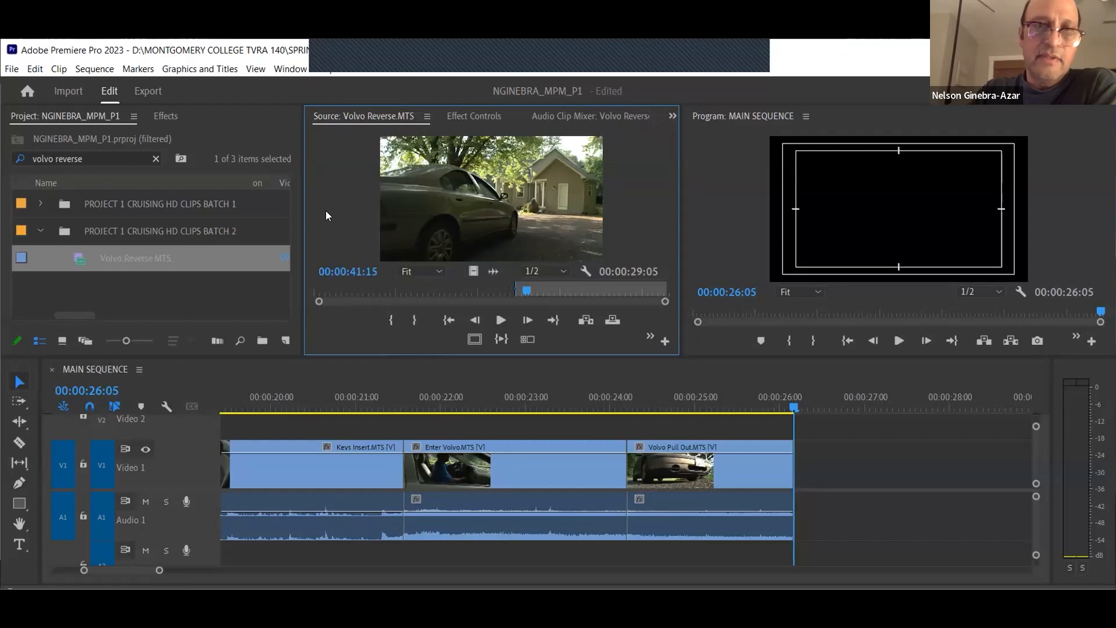
pyautogui.press('i')
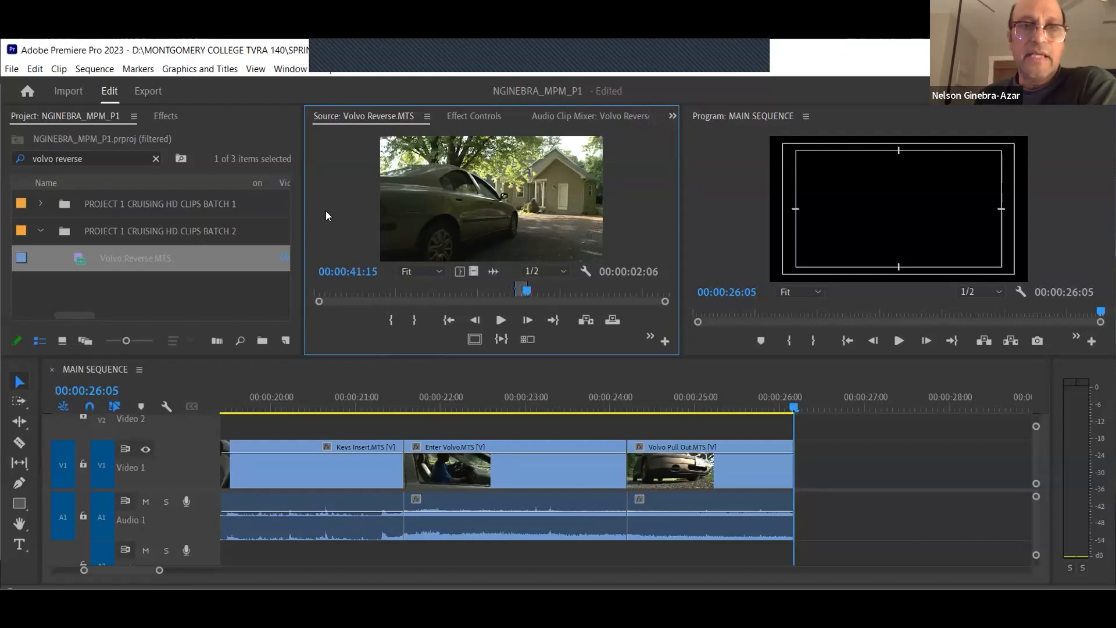
# Step: Insert the trimmed Volvo Reverse.MTS at the end of MAIN SEQUENCE, after Volvo Pull Out.MTS, and save the project
pyautogui.click(585, 320)
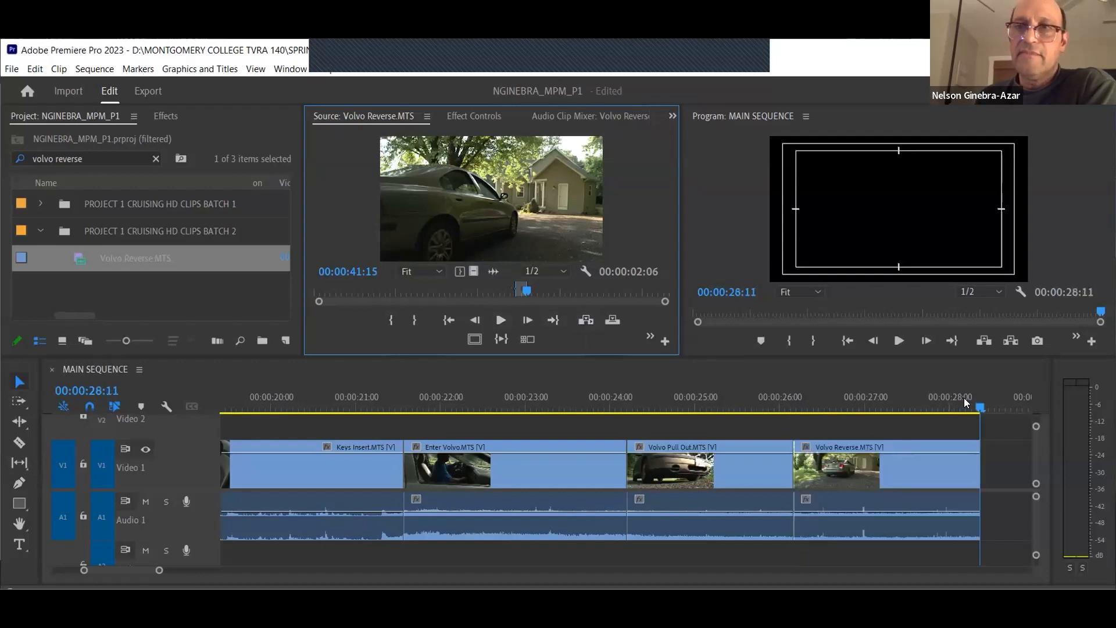
pyautogui.click(956, 554)
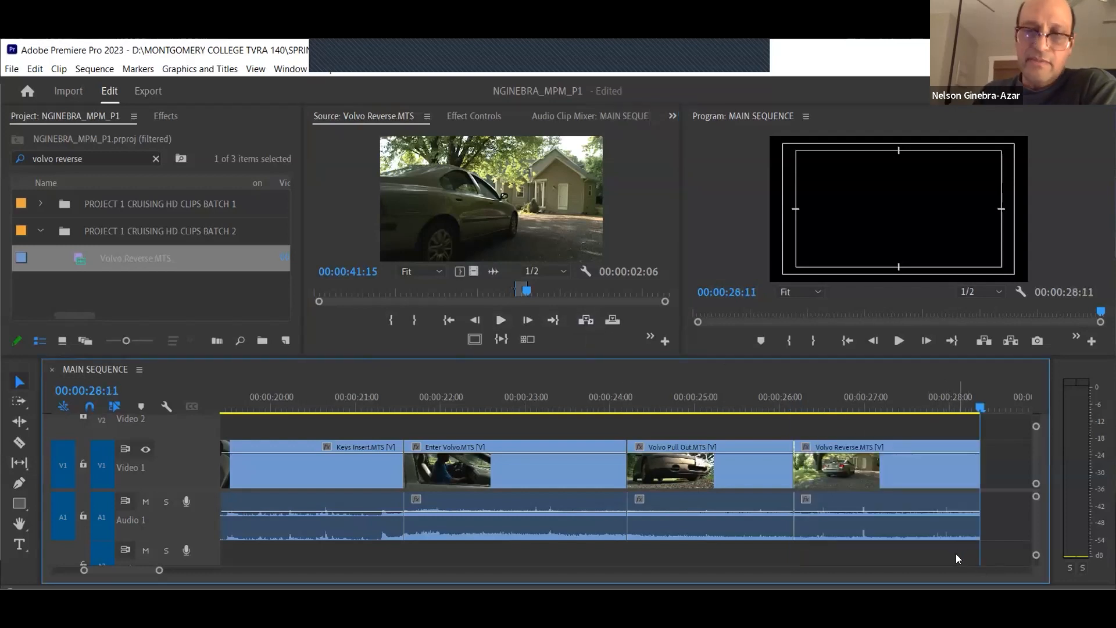
pyautogui.press('-')
pyautogui.press('-')
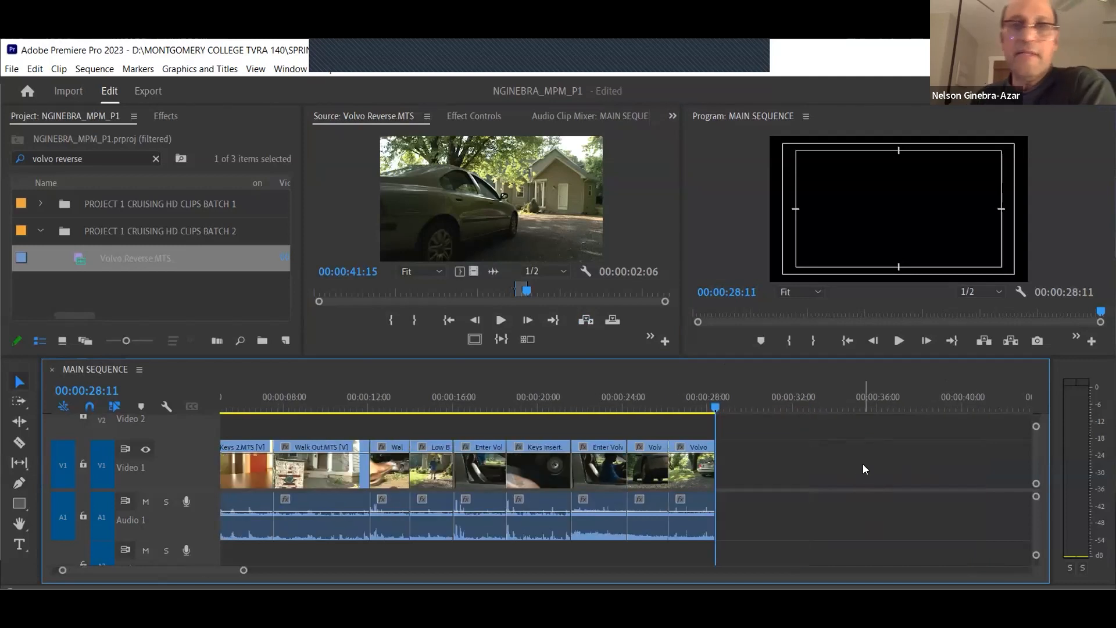
pyautogui.hotkey('ctrl', 's')
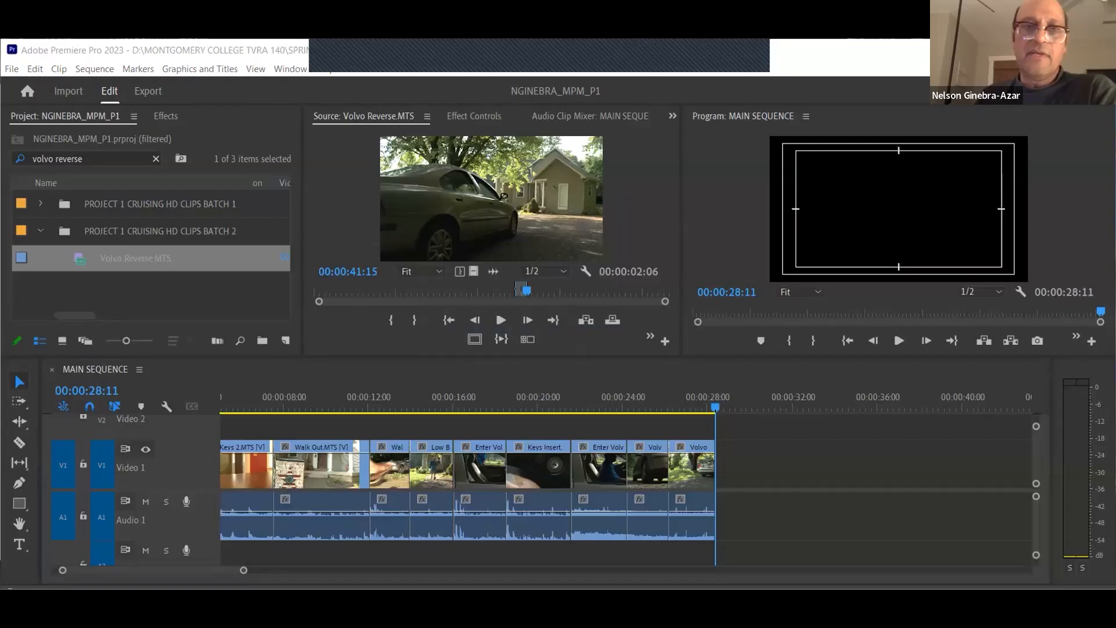
# Step: Switch to the timecode sheet in Acrobat, highlight clip 11, DRIVER 1.MTS, and review the entries through clip 15
pyautogui.hotkey('alt', 'Tab')
pyautogui.moveTo(213, 433); pyautogui.dragTo(639, 454)
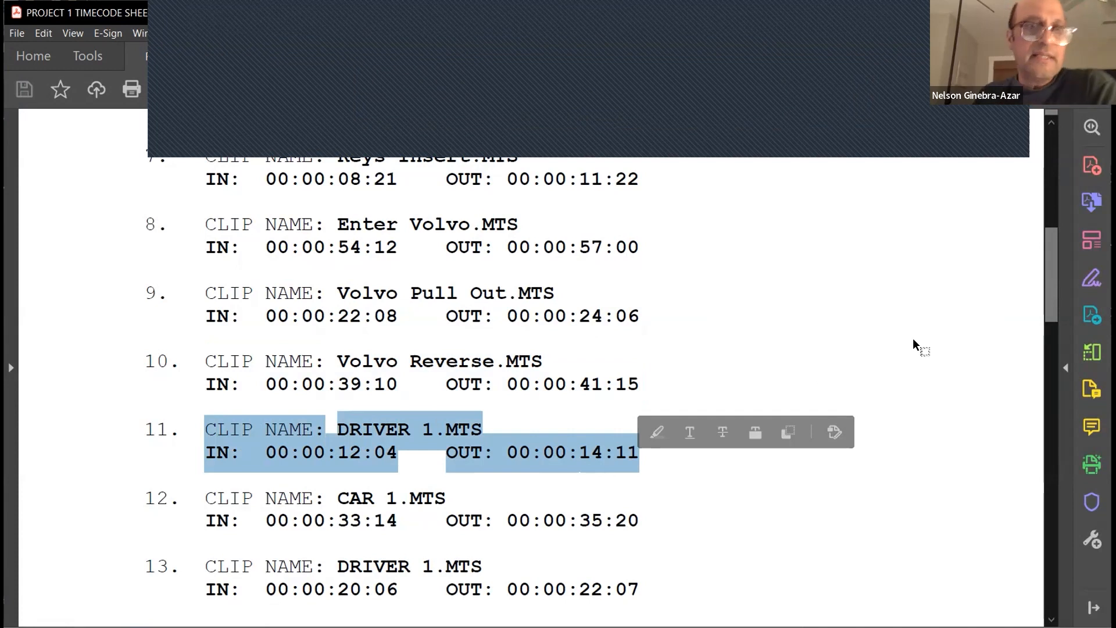
pyautogui.scroll(-3, 464, 399)
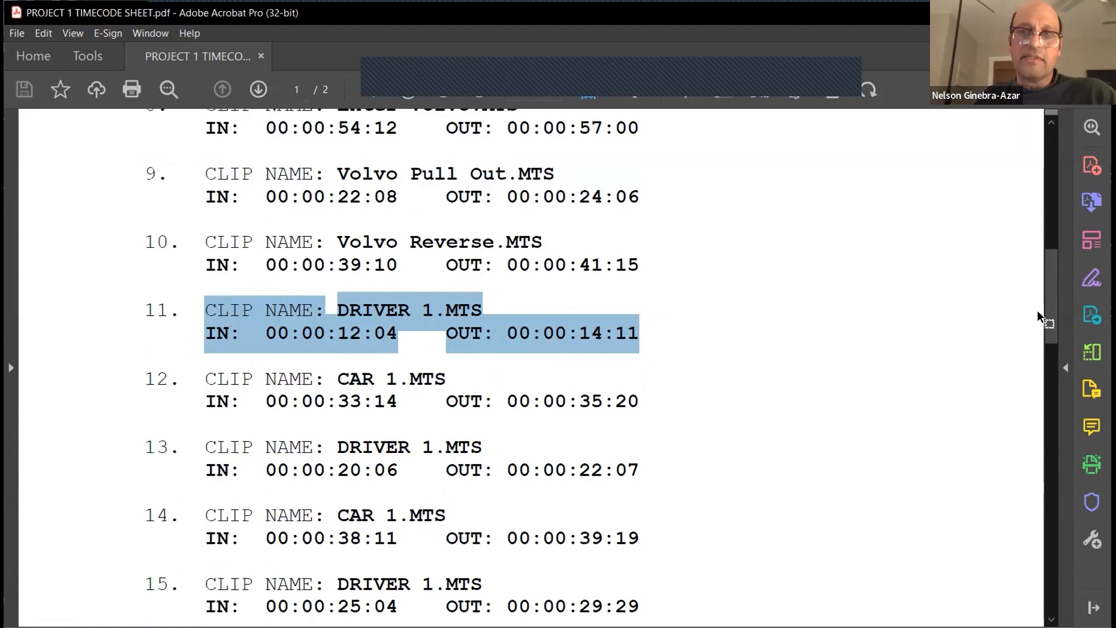
pyautogui.moveTo(1048, 316); pyautogui.dragTo(1048, 336)
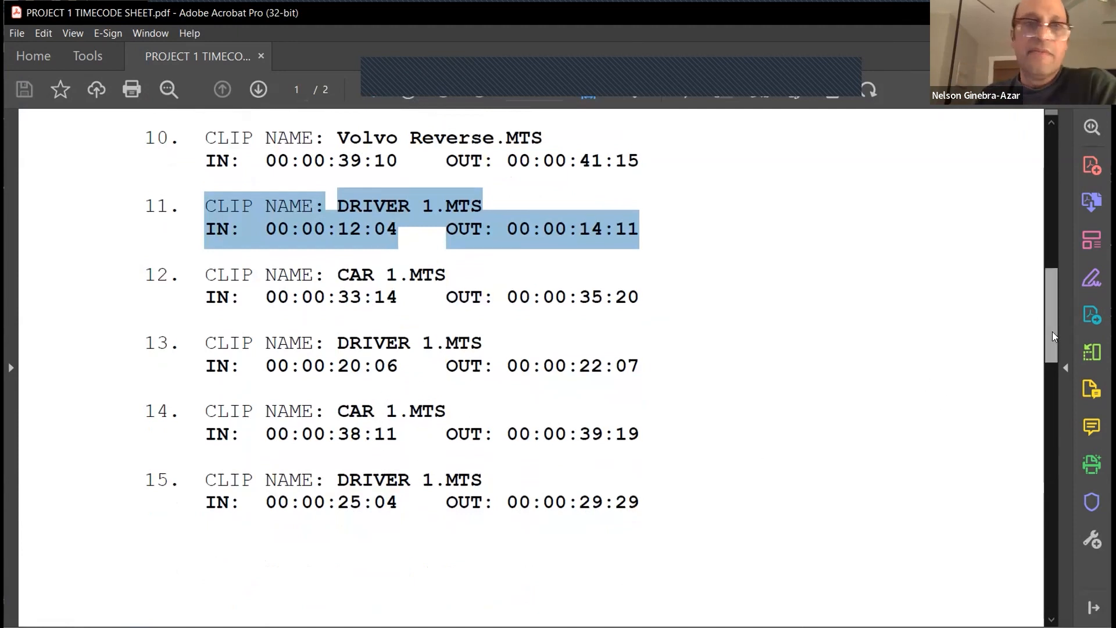
pyautogui.scroll(2, 1052, 332)
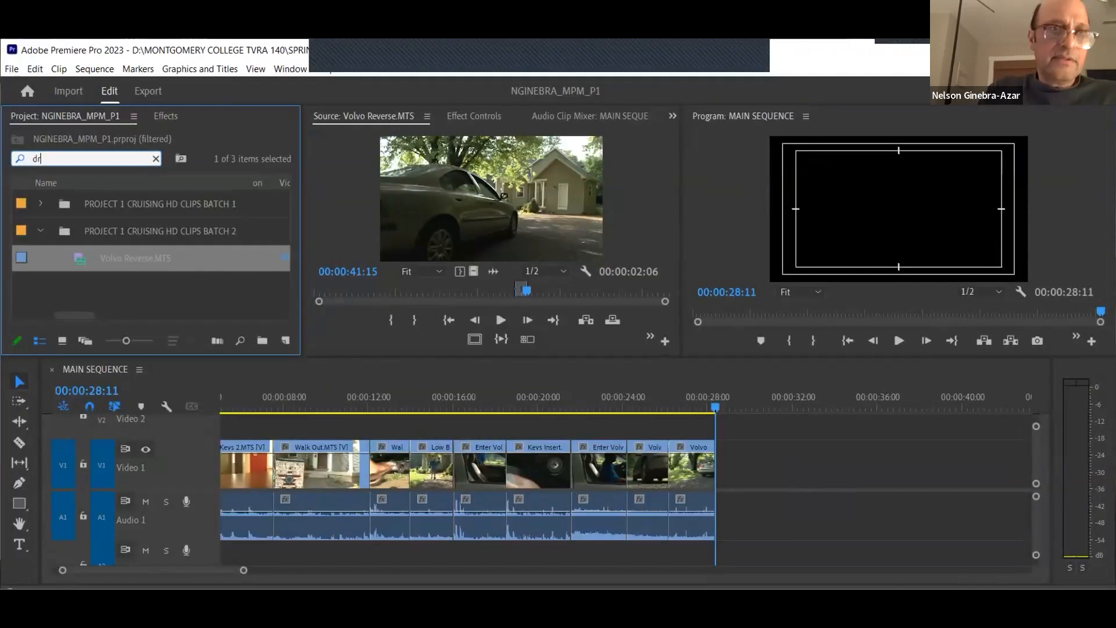
# Step: Search the project for "driver", load Driver 1.MTS in the Source monitor and mark its In point at 00:00:12:04
pyautogui.write('iver')
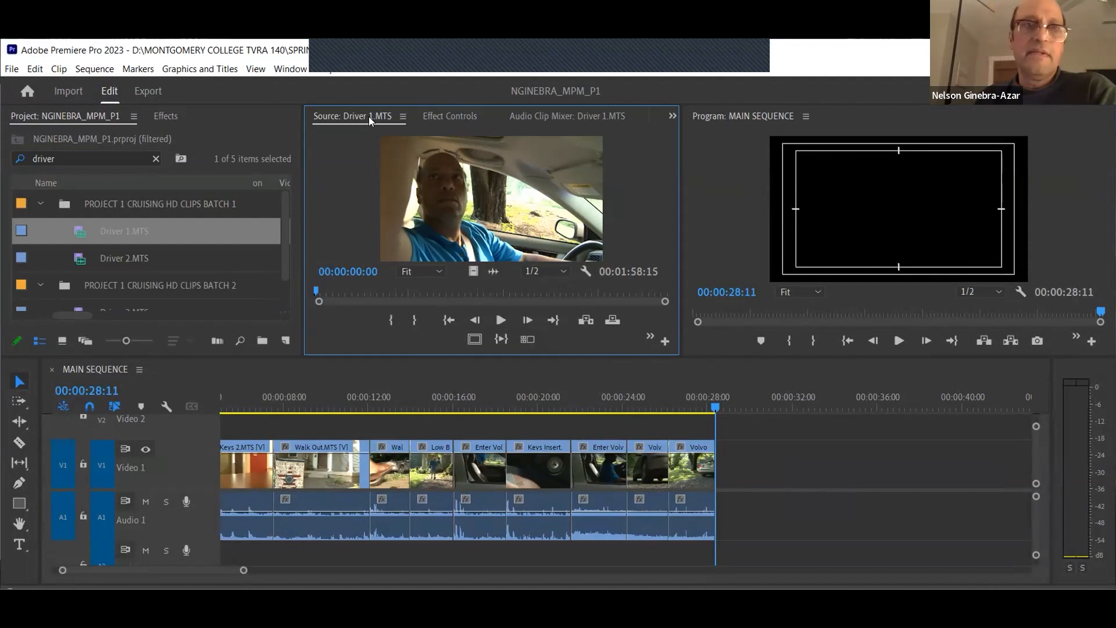
pyautogui.click(352, 272)
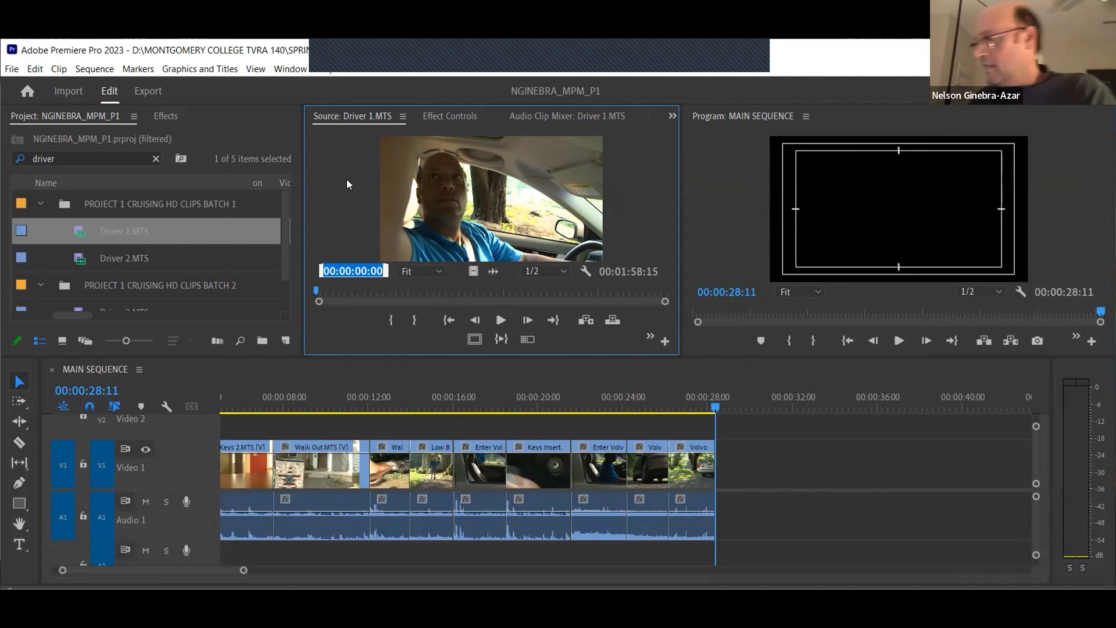
pyautogui.write('1204')
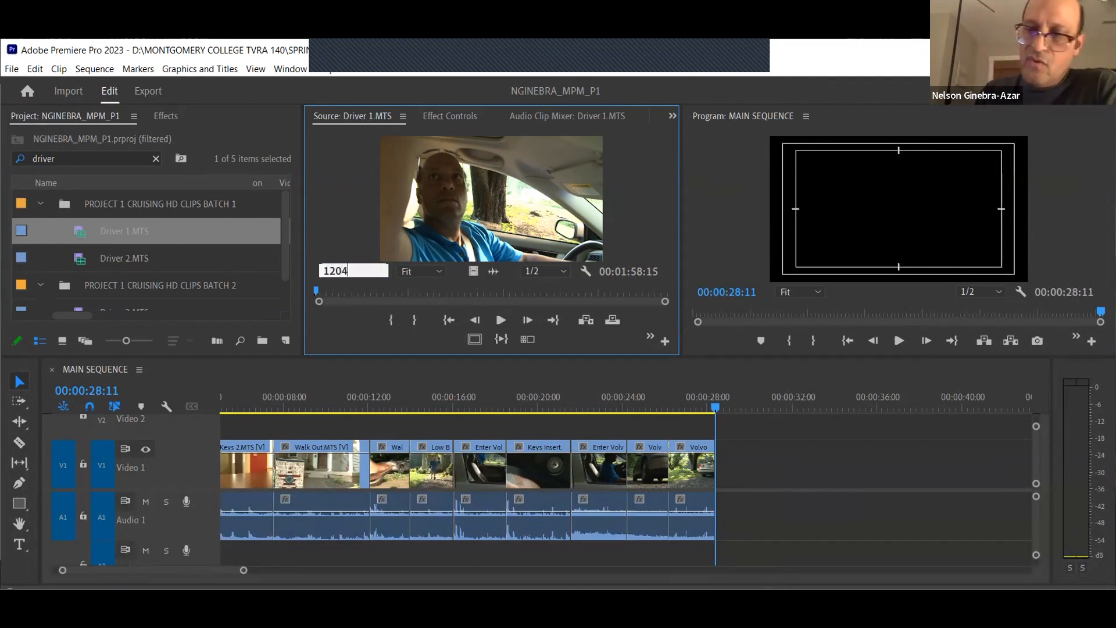
pyautogui.press('Return')
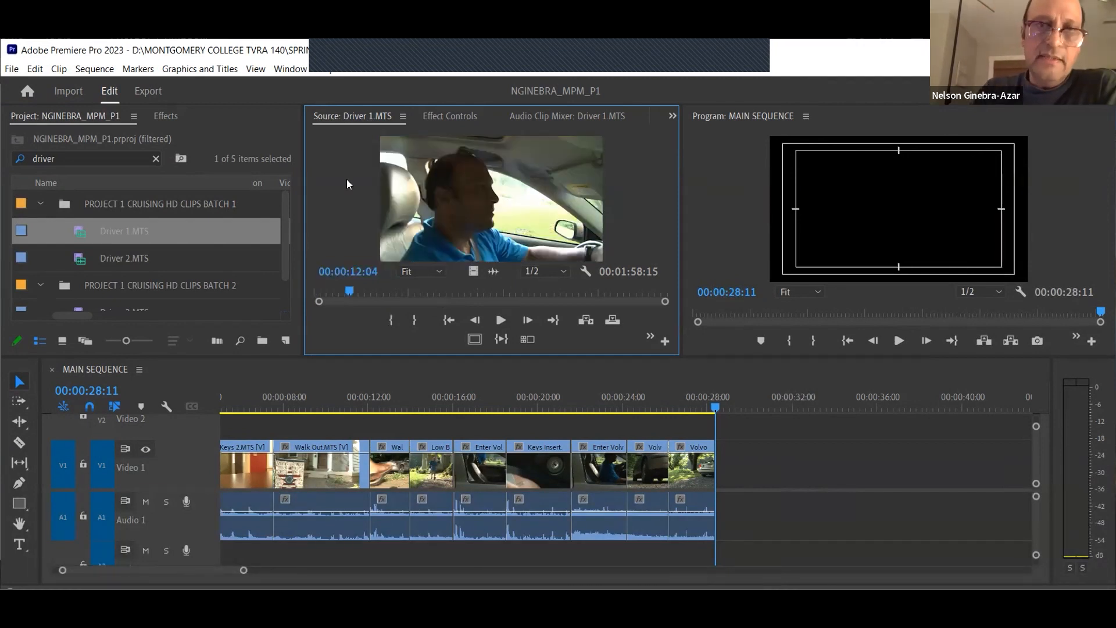
pyautogui.press('i')
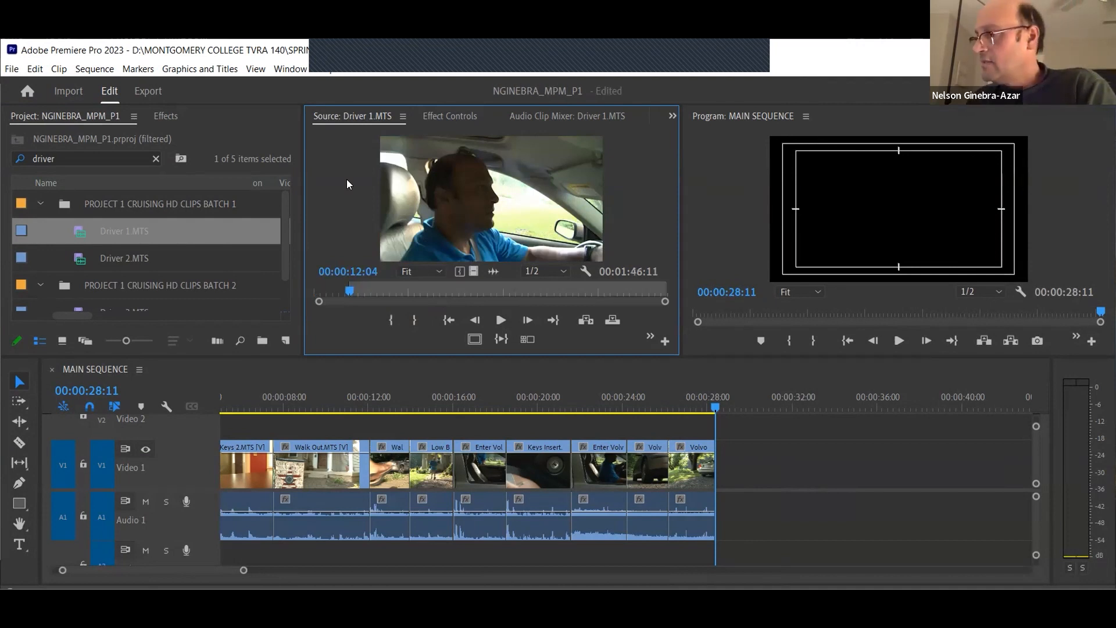
# Step: Mark the Out point of Driver 1.MTS at 00:00:14:11 and insert the clip at the end of MAIN SEQUENCE
pyautogui.click(364, 272)
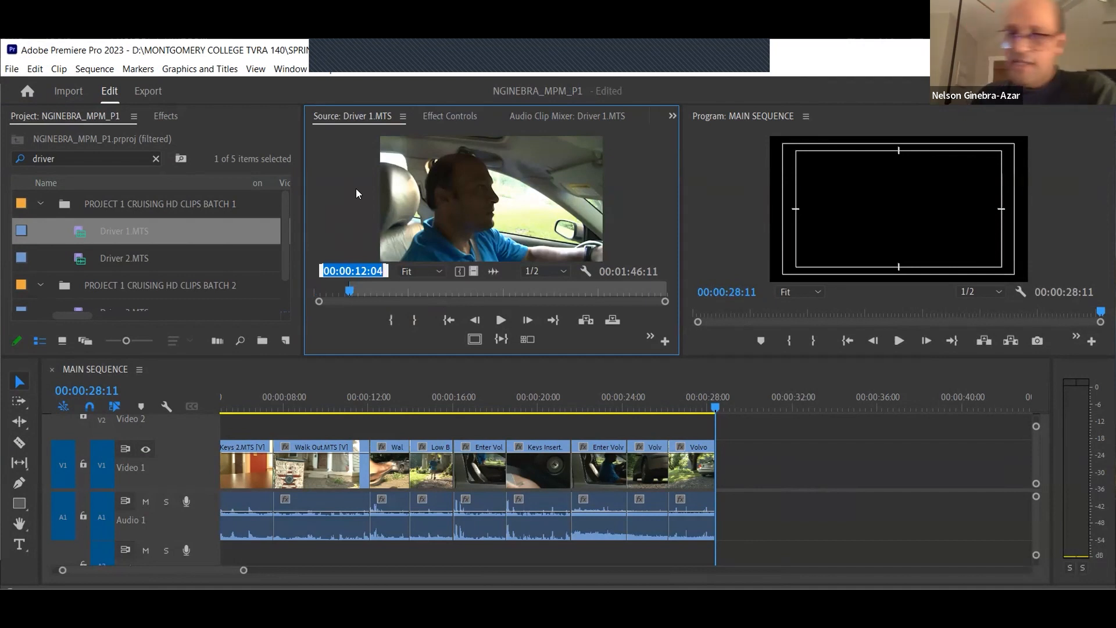
pyautogui.write('14:11')
pyautogui.press('Return')
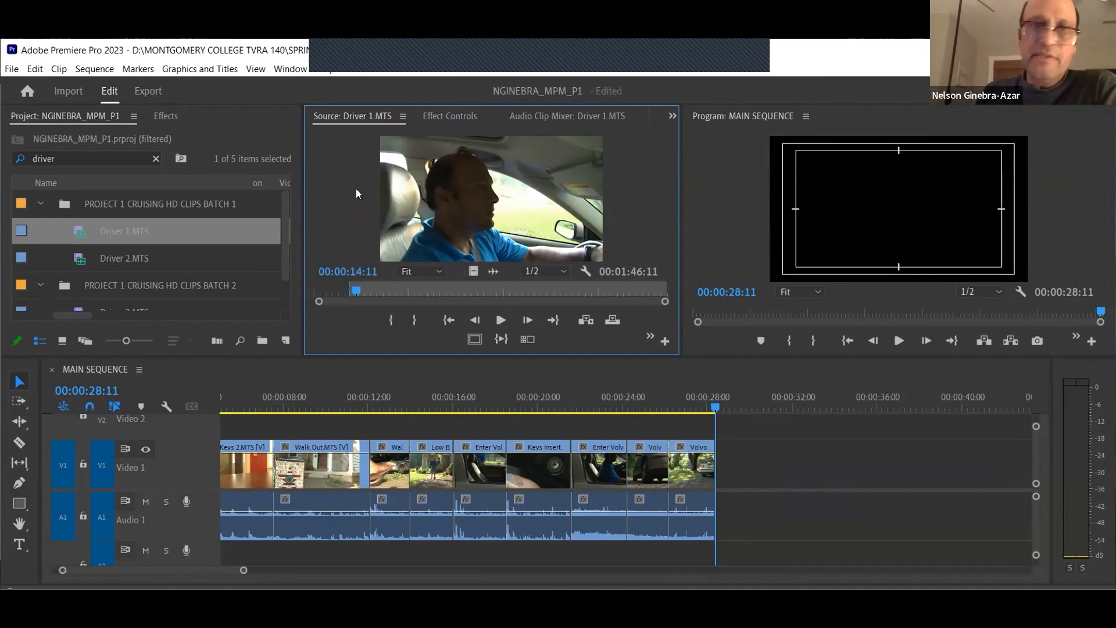
pyautogui.press('i')
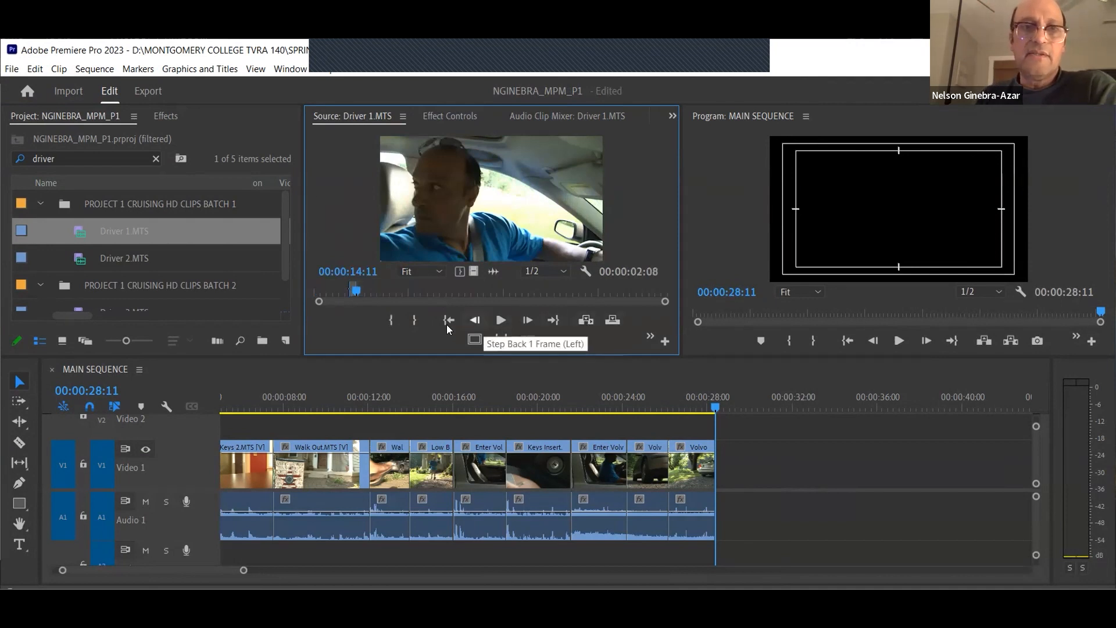
pyautogui.click(448, 320)
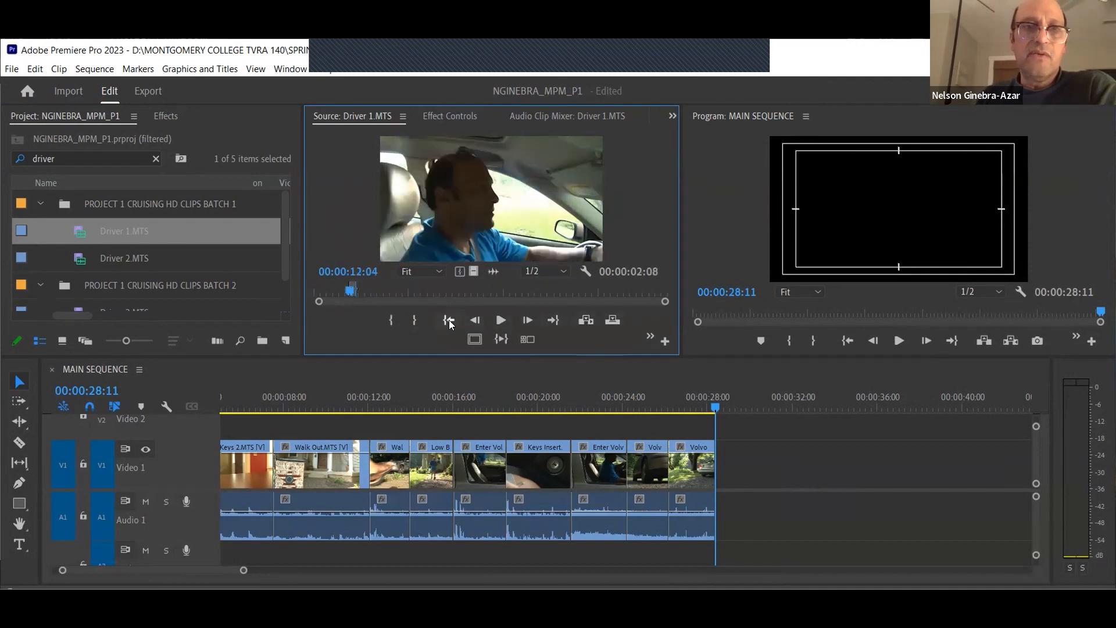
pyautogui.click(556, 319)
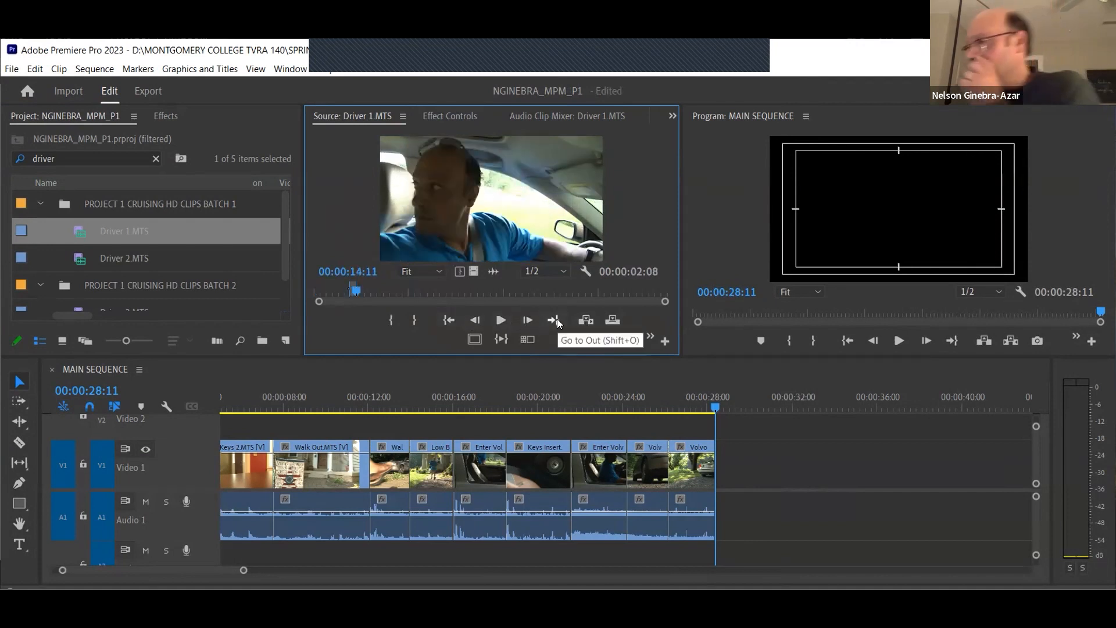
pyautogui.click(591, 318)
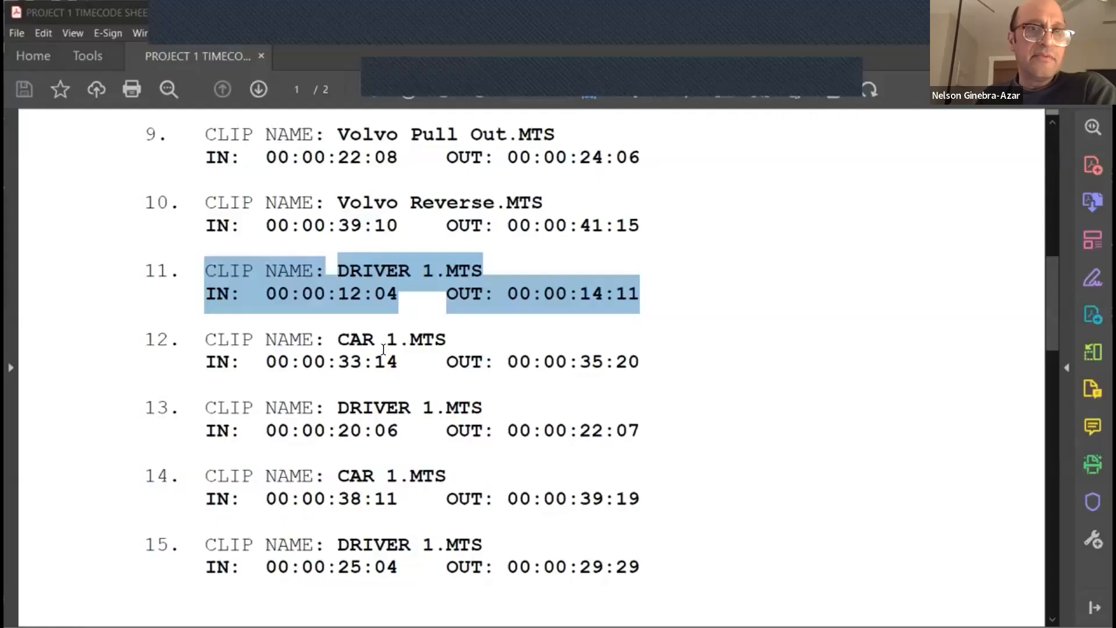
# Step: Highlight entry 12 in the PDF timecode sheet, and in Premiere Pro search for "car 1" and load Car 1.MTS in the Source monitor
pyautogui.moveTo(204, 336); pyautogui.dragTo(646, 366)
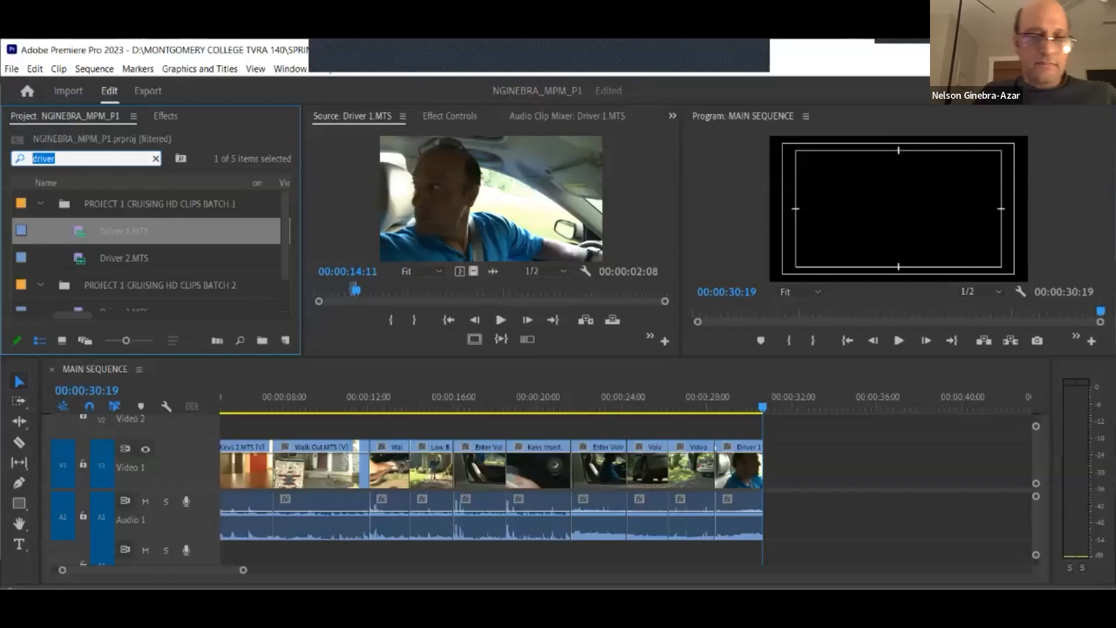
pyautogui.write('1')
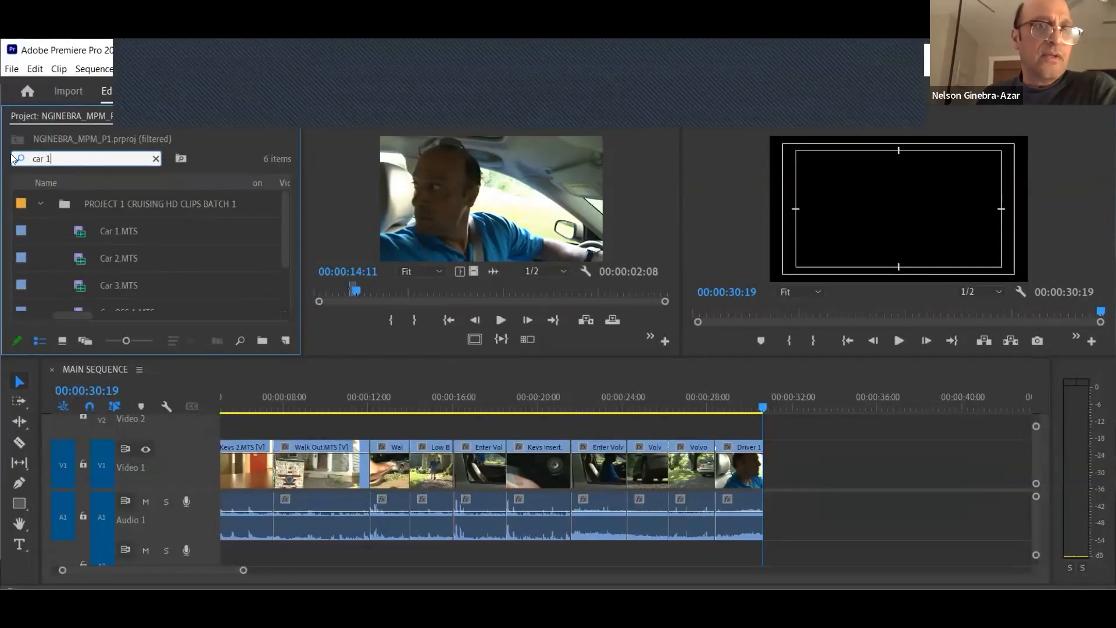
pyautogui.click(81, 233)
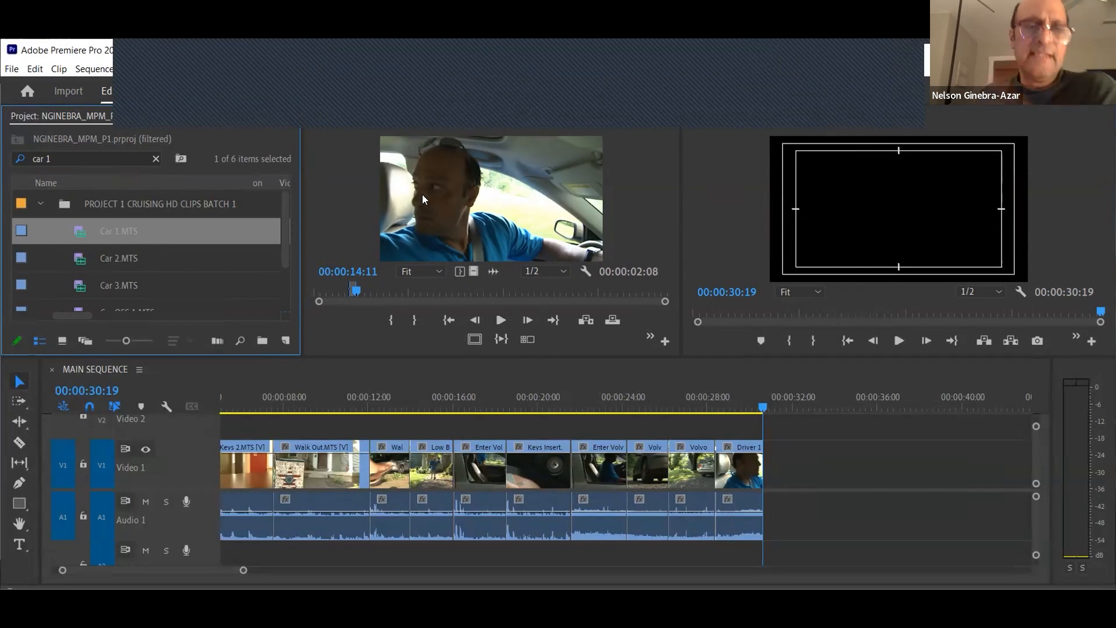
pyautogui.click(340, 272)
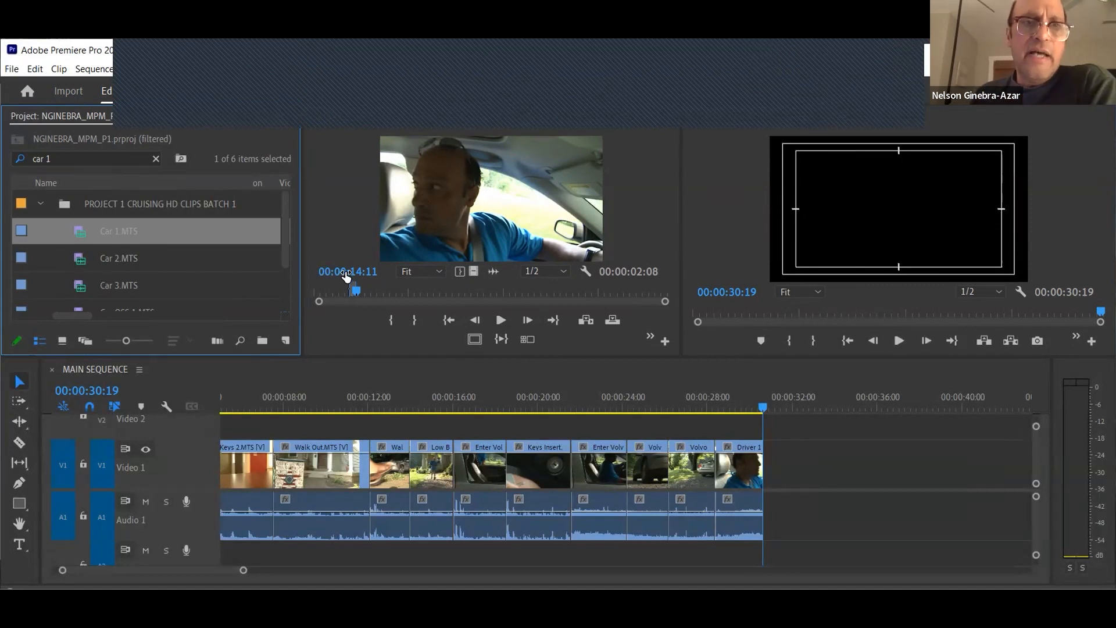
pyautogui.moveTo(325, 292); pyautogui.dragTo(368, 290)
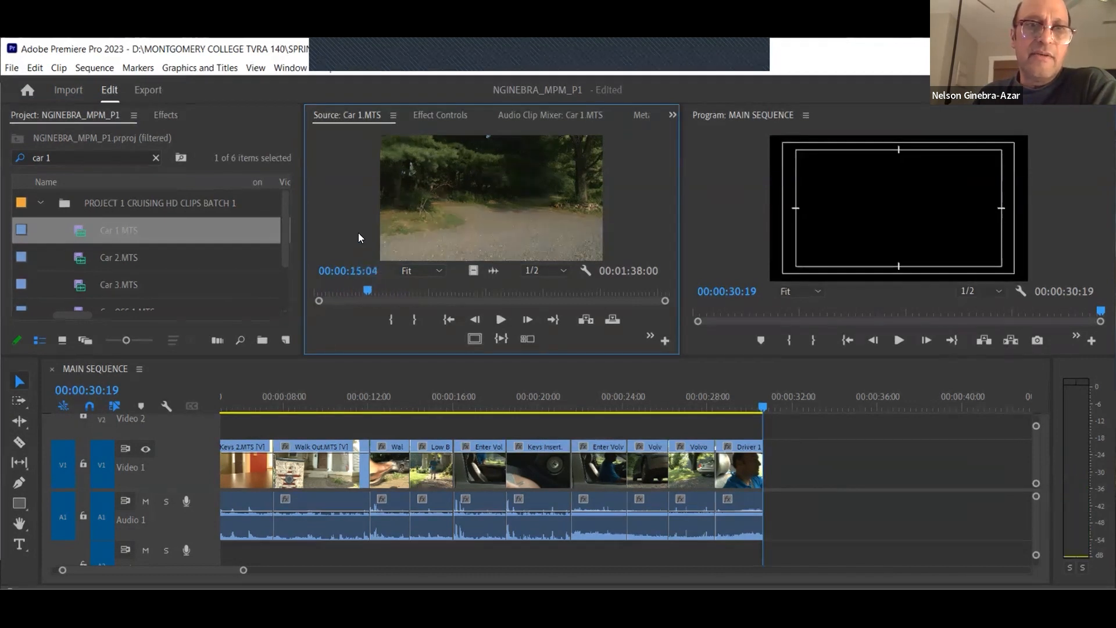
# Step: Mark the In point of Car 1.MTS at 00:00:33:14
pyautogui.click(340, 274)
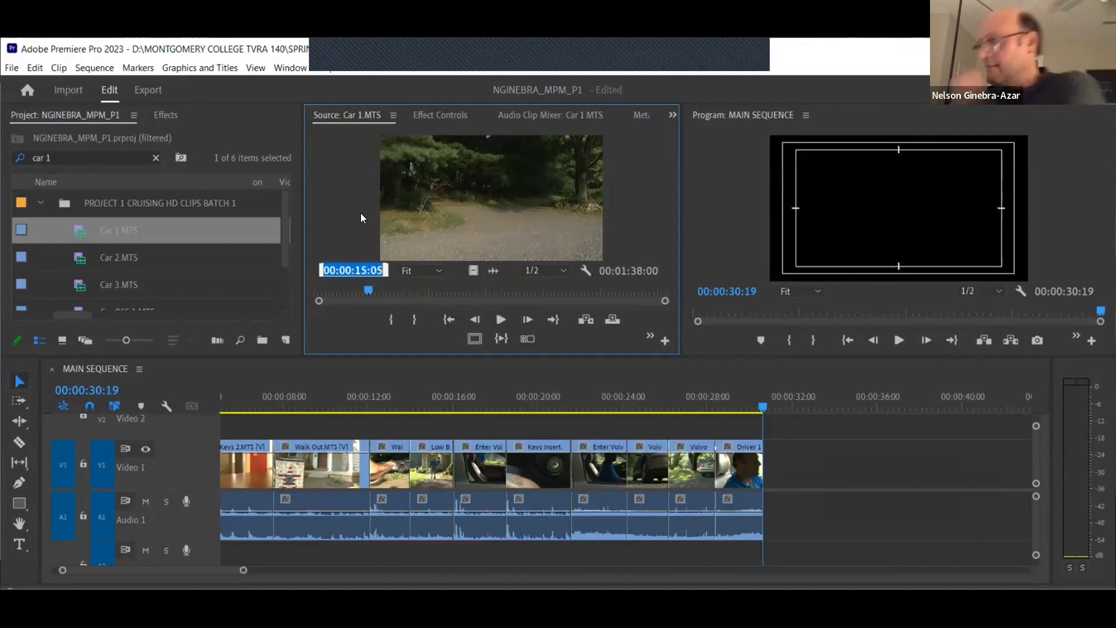
pyautogui.write('3314')
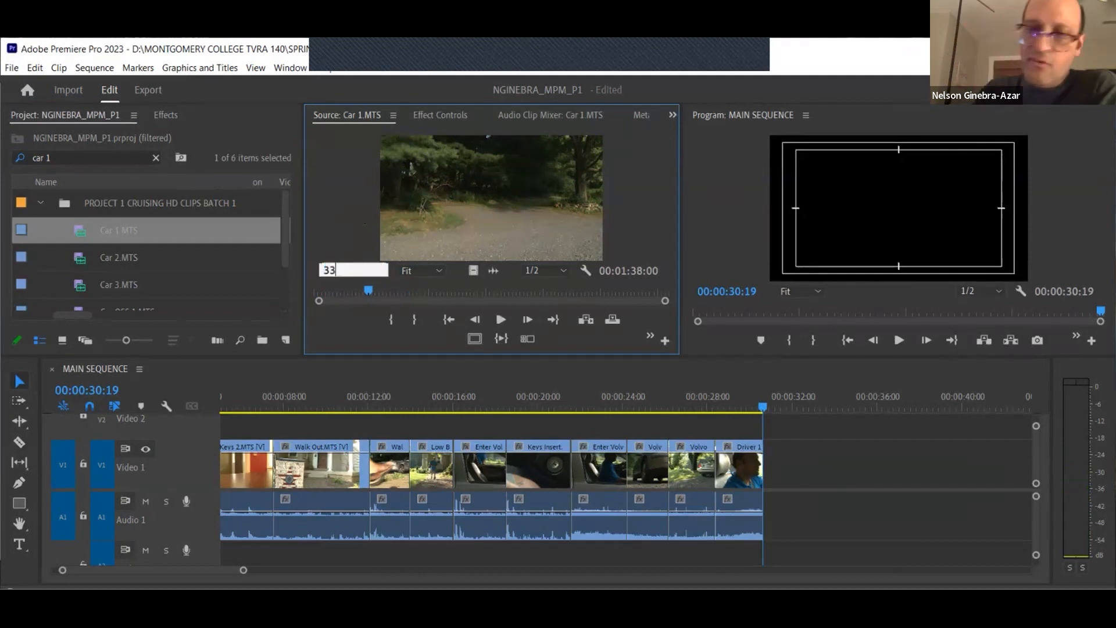
pyautogui.press('Return')
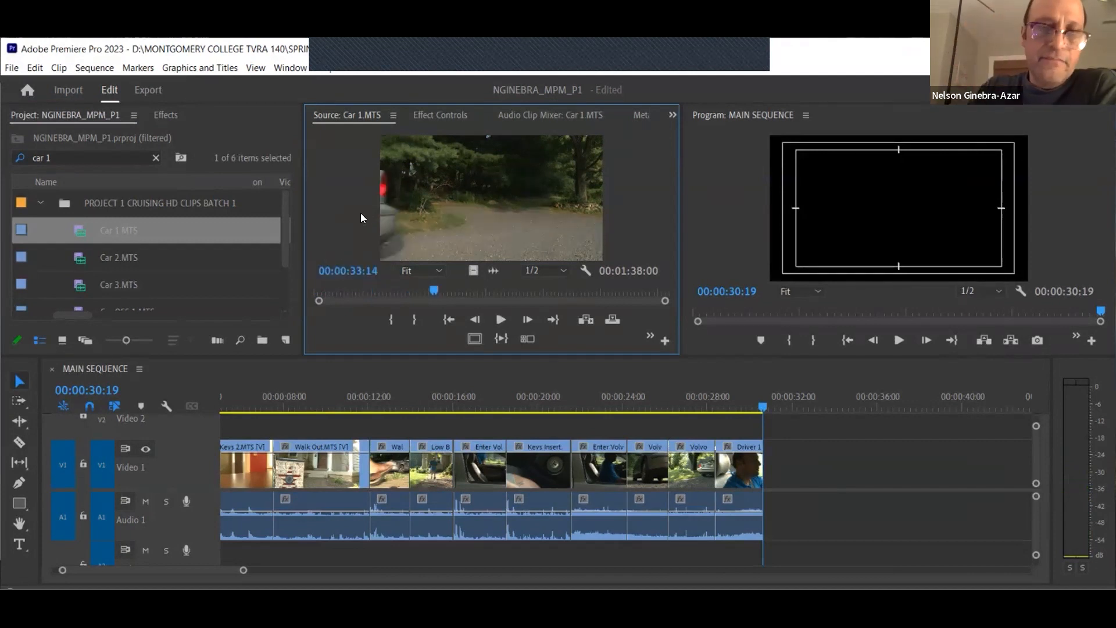
pyautogui.press('i')
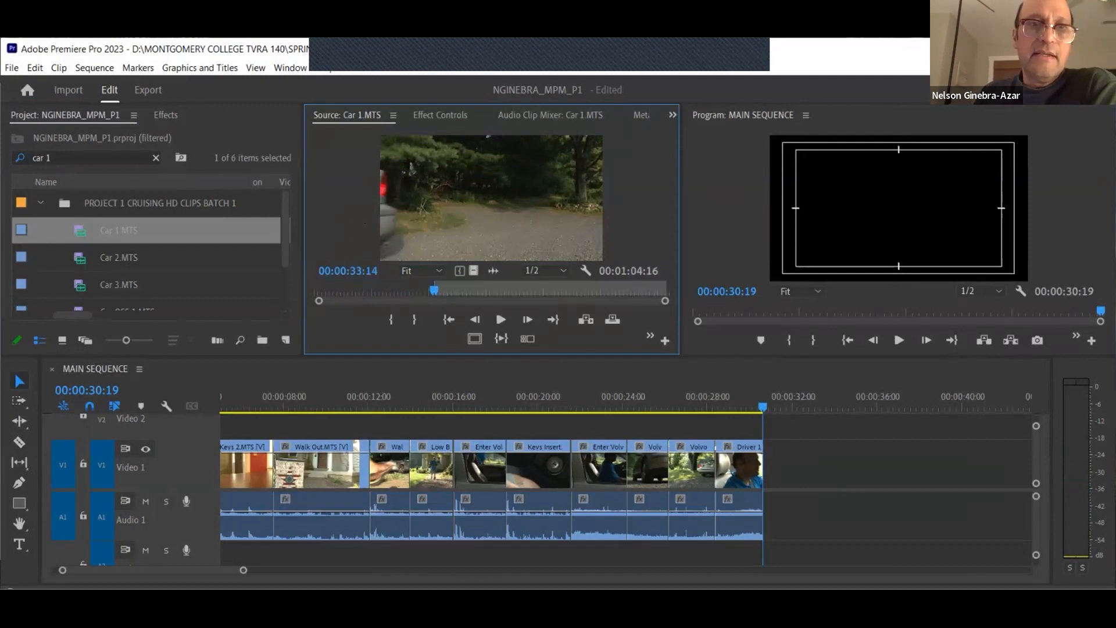
# Step: Mark the Out point of Car 1.MTS at 00:00:35:20 and insert the clip at the end of MAIN SEQUENCE
pyautogui.click(353, 271)
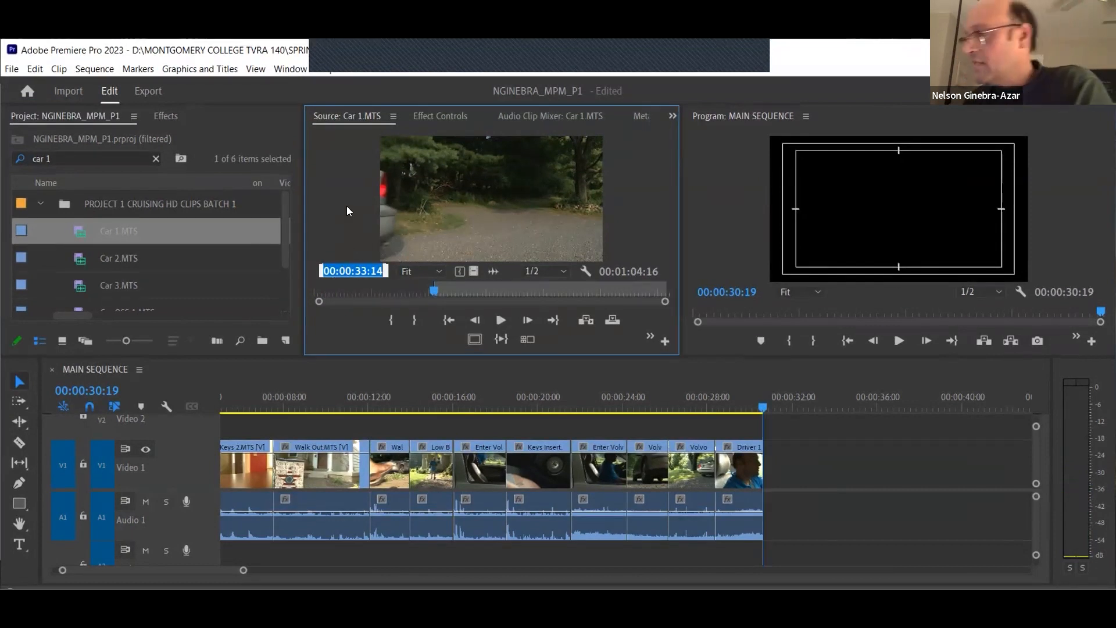
pyautogui.write('35:20')
pyautogui.press('Return')
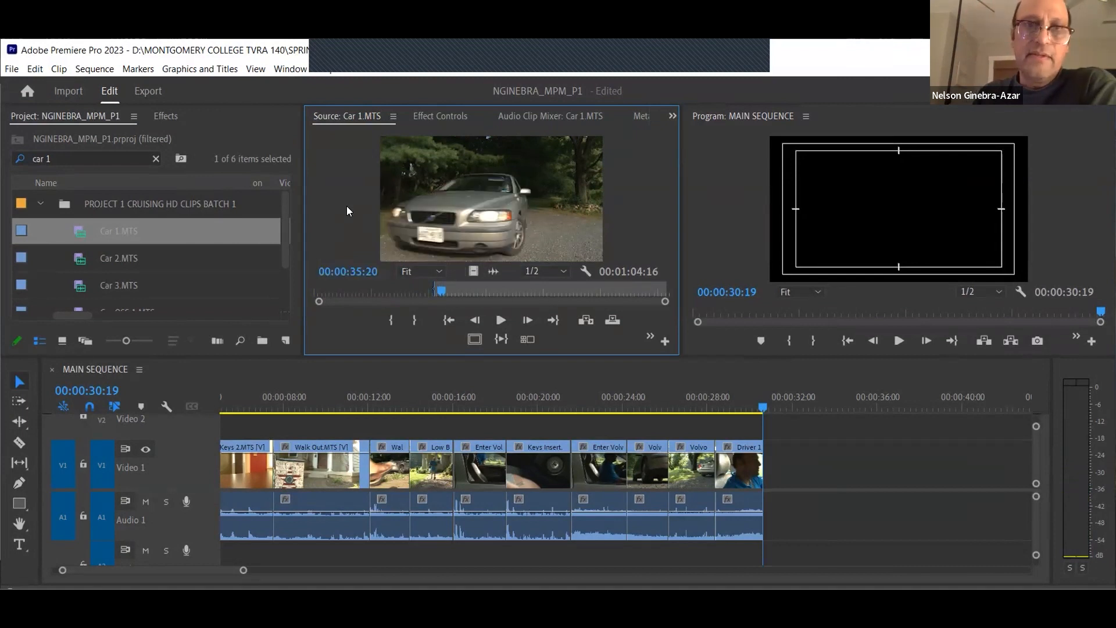
pyautogui.click(415, 321)
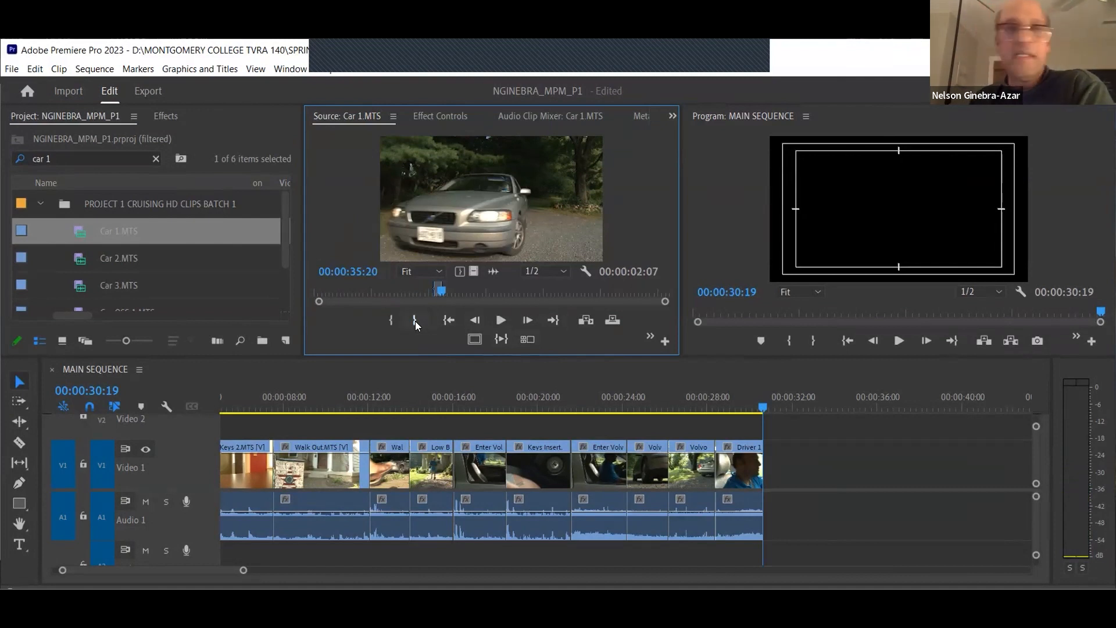
pyautogui.click(448, 321)
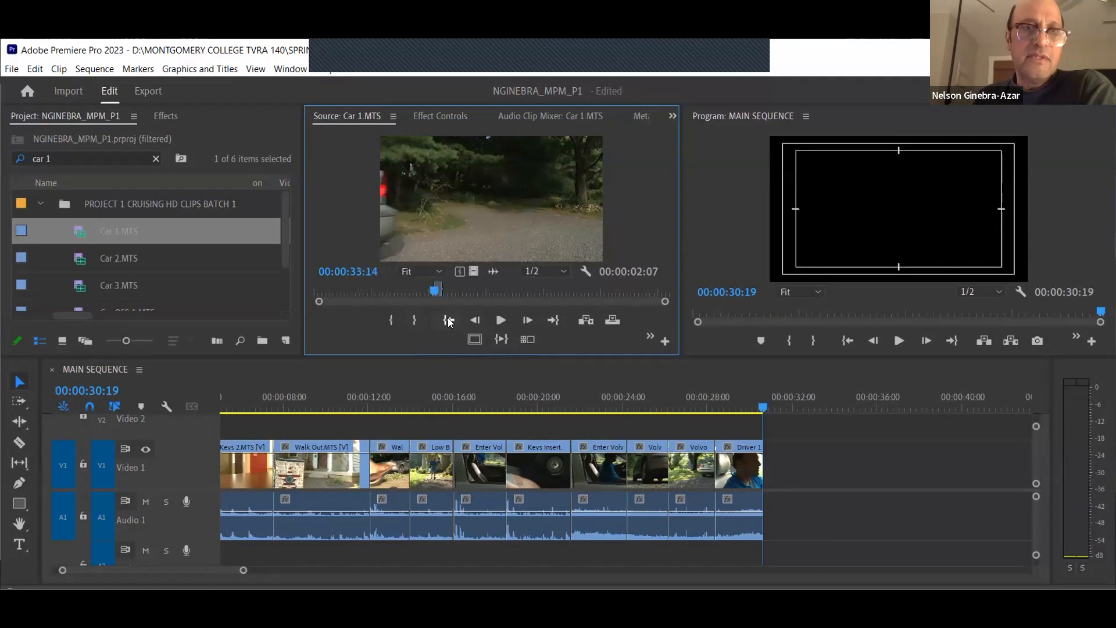
pyautogui.click(592, 321)
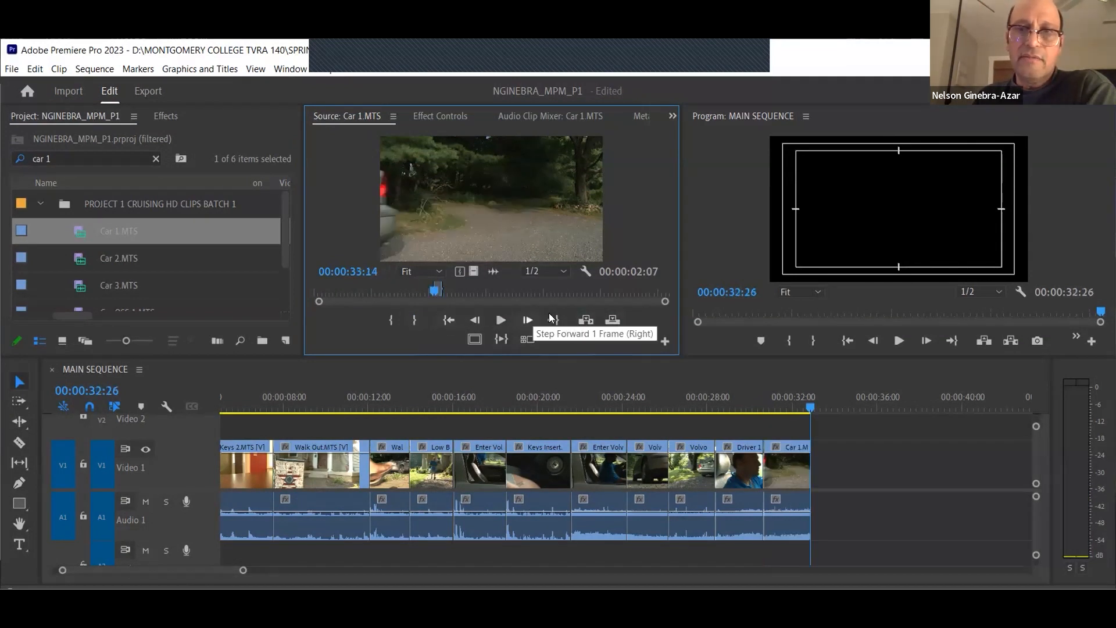
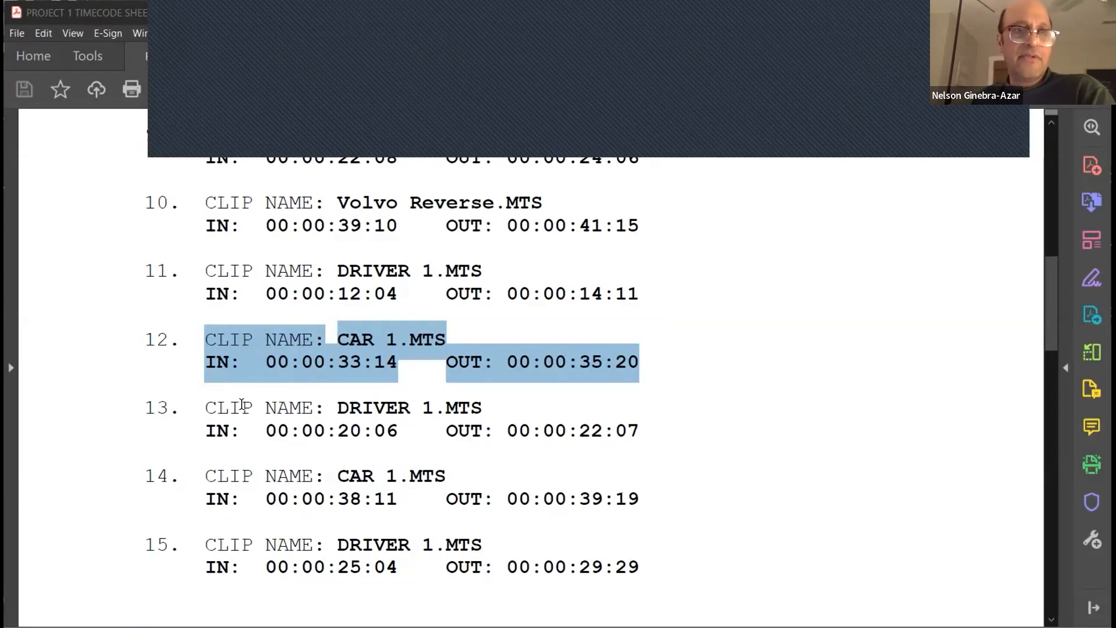
# Step: Highlight entry 13 in the PDF timecode sheet, and in Premiere Pro bring Driver 1.MTS back into the Source monitor
pyautogui.moveTo(209, 405); pyautogui.dragTo(405, 428)
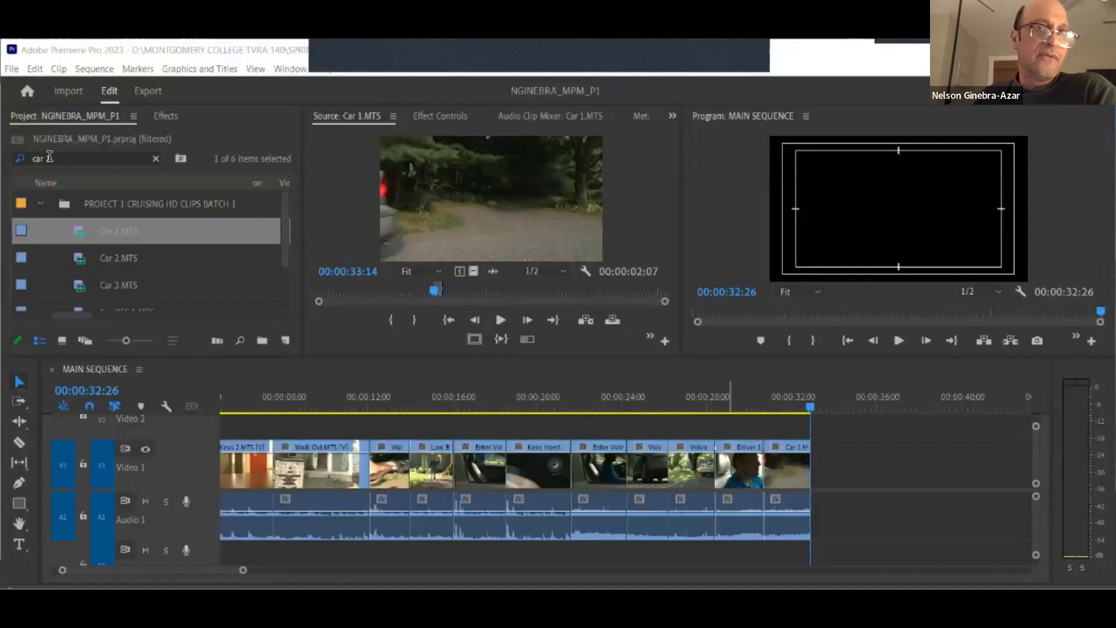
pyautogui.write('1')
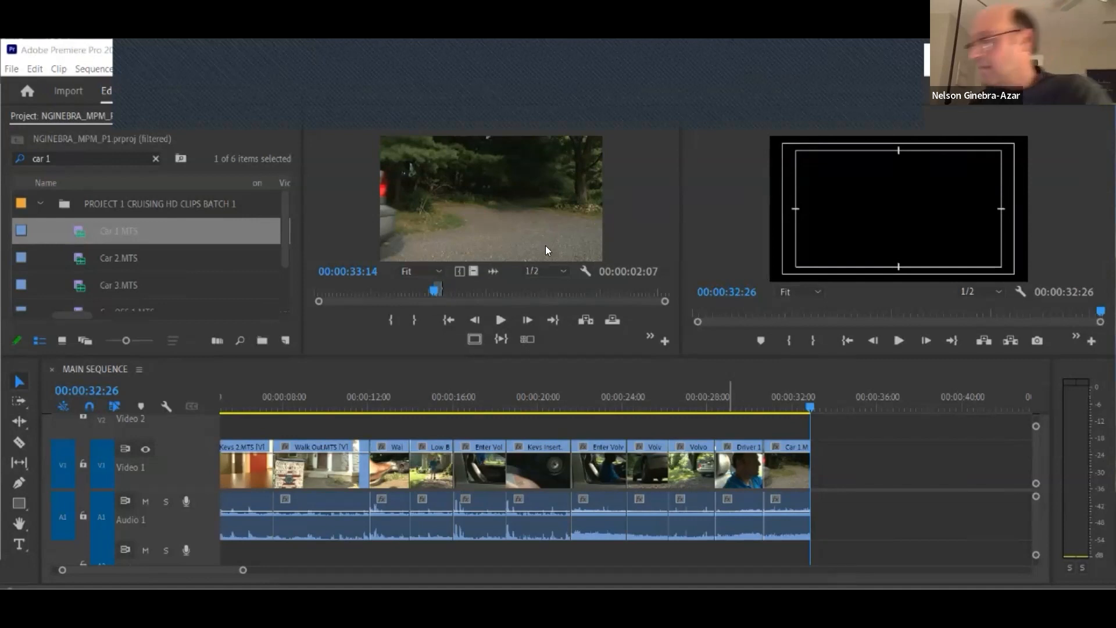
pyautogui.hotkey('shift', '2')
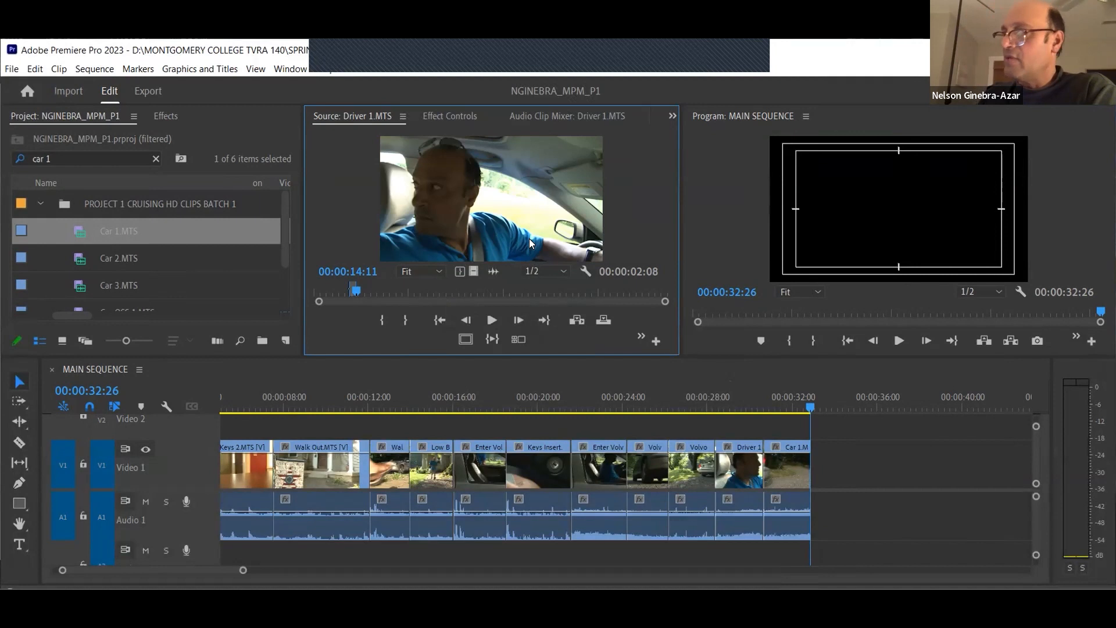
# Step: Mark a new range in Driver 1.MTS with In point 00:00:20:06 and Out point 00:00:22:07
pyautogui.click(360, 271)
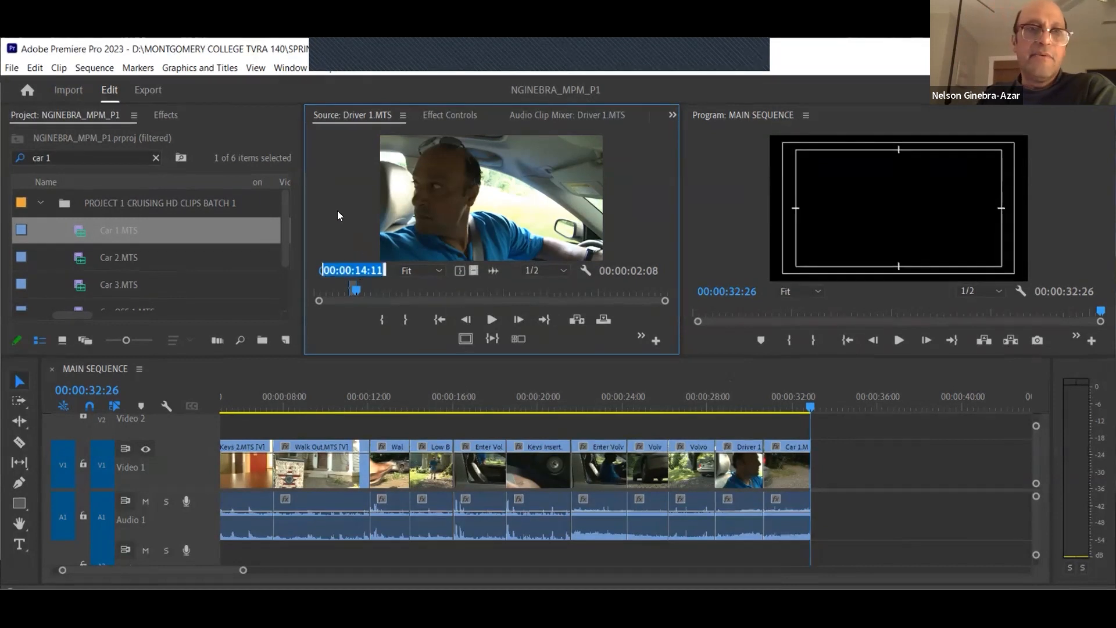
pyautogui.write('2006')
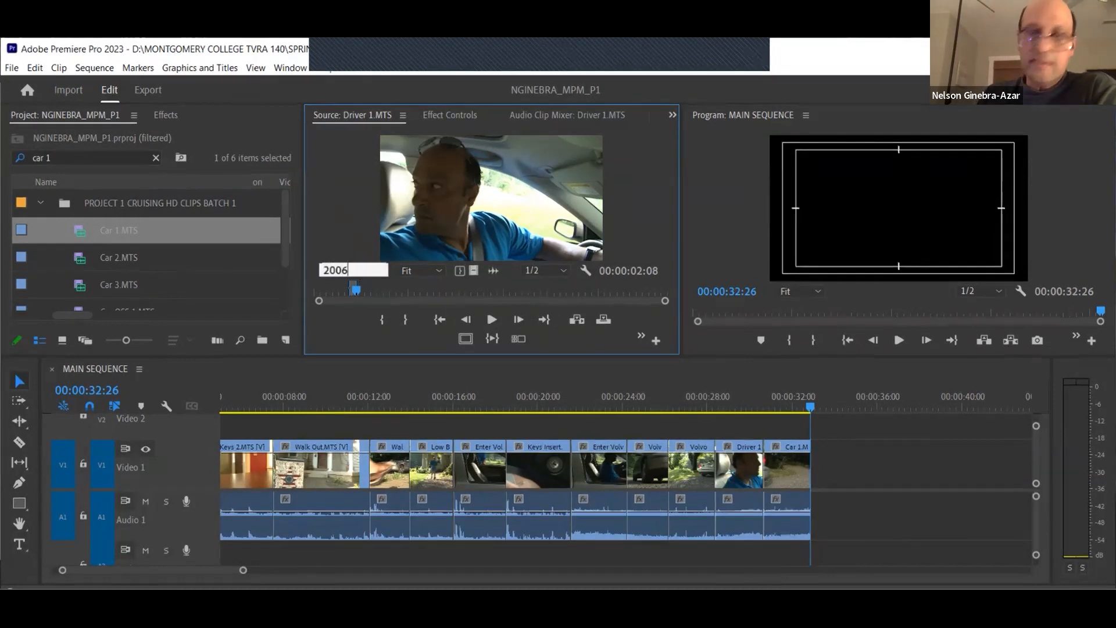
pyautogui.press('Return')
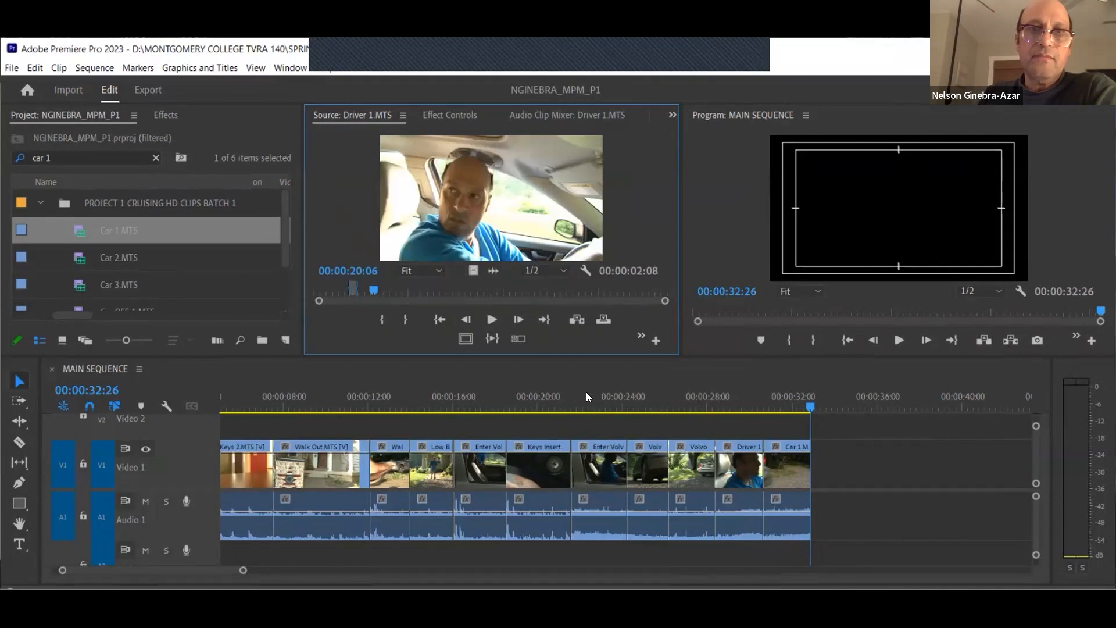
pyautogui.click(381, 320)
pyautogui.click(340, 272)
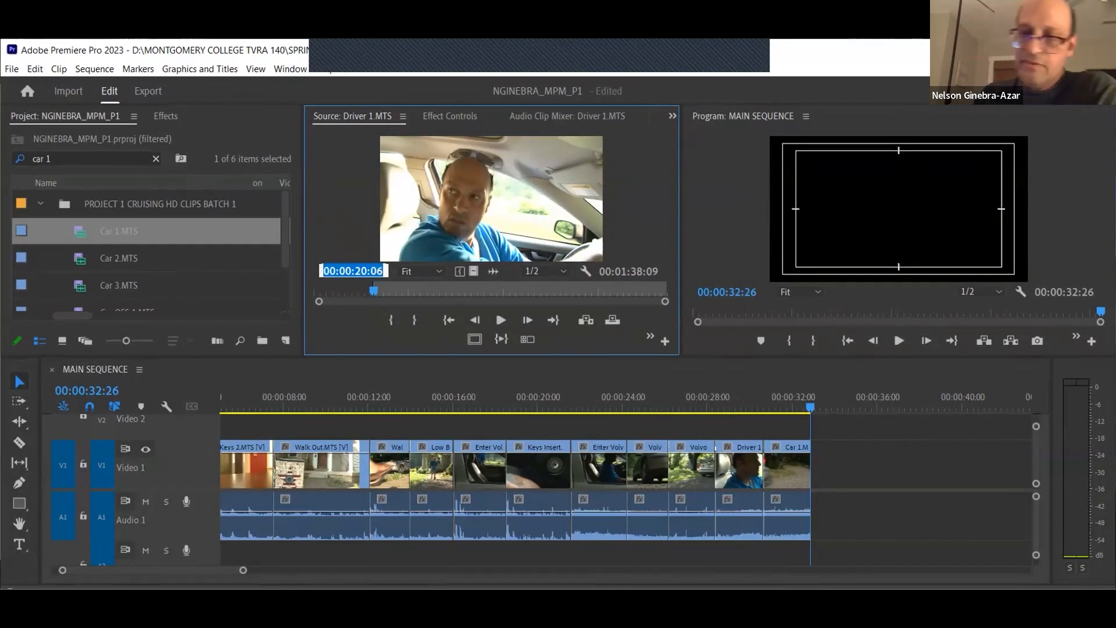
pyautogui.write('2207')
pyautogui.press('Return')
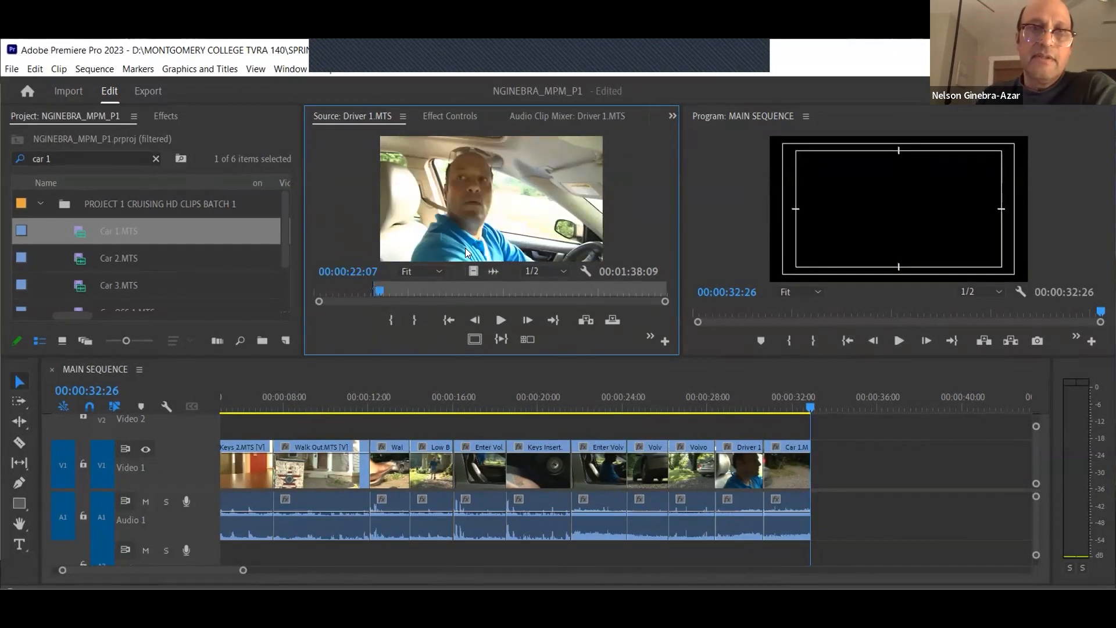
pyautogui.click(416, 320)
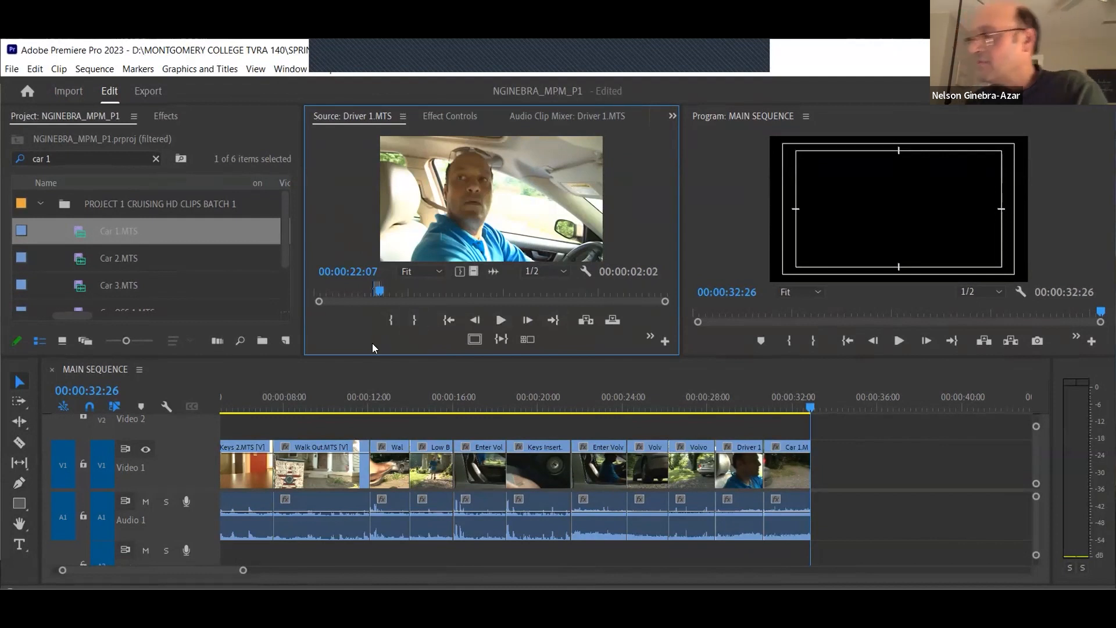
# Step: Insert the marked Driver 1.MTS range at the end of MAIN SEQUENCE and save the project
pyautogui.click(586, 320)
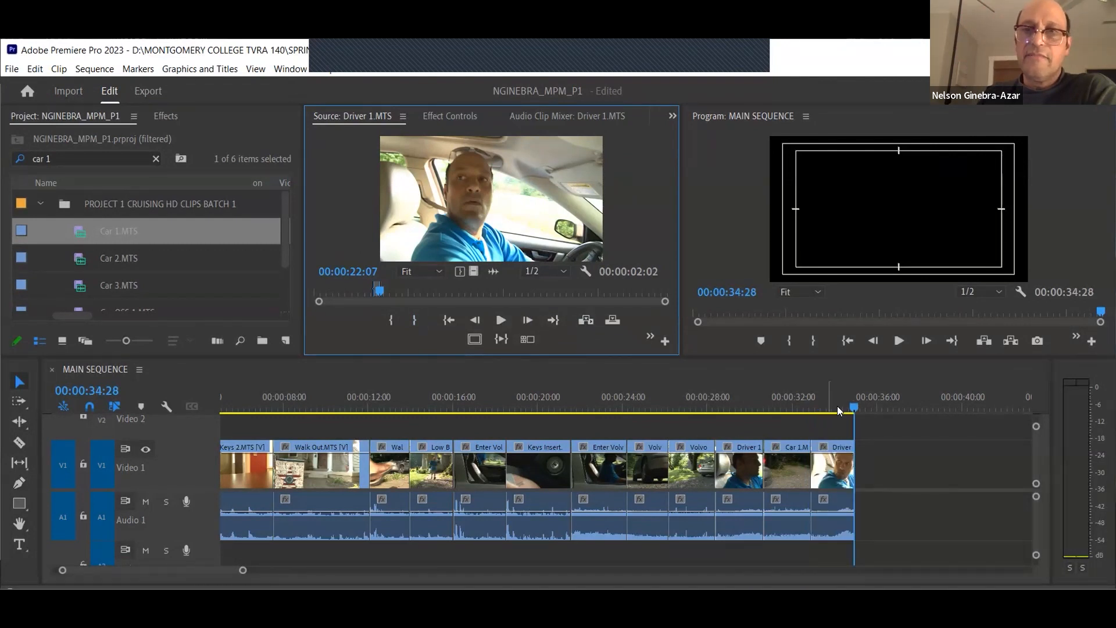
pyautogui.hotkey('ctrl', 's')
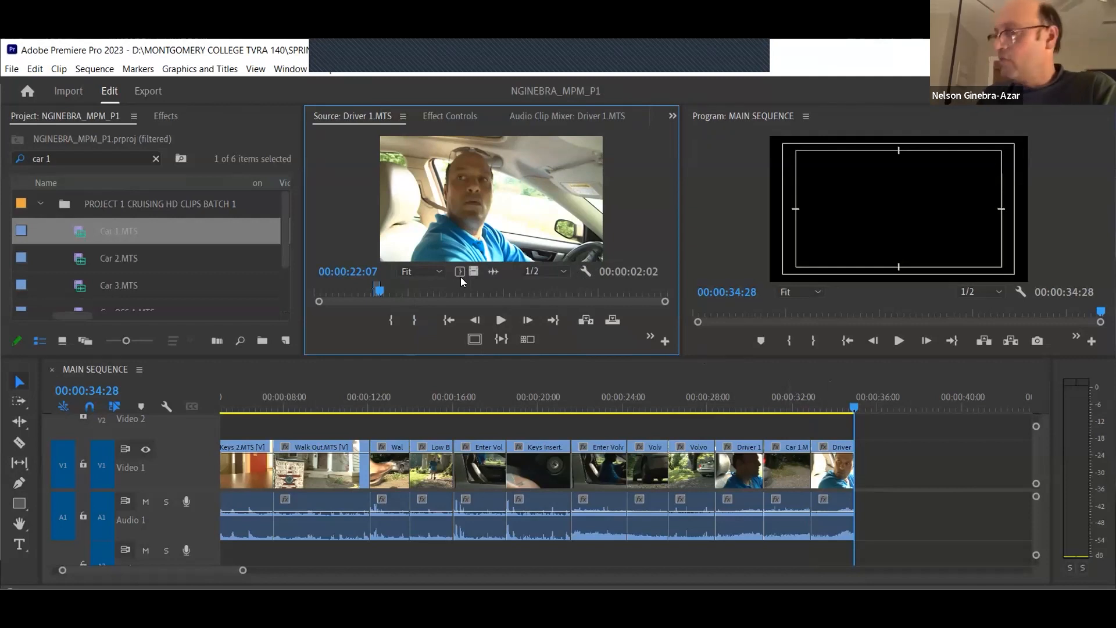
# Step: Bring Car 1.MTS back into the Source monitor, and in the PDF timecode sheet highlight entry 14
pyautogui.click(403, 117)
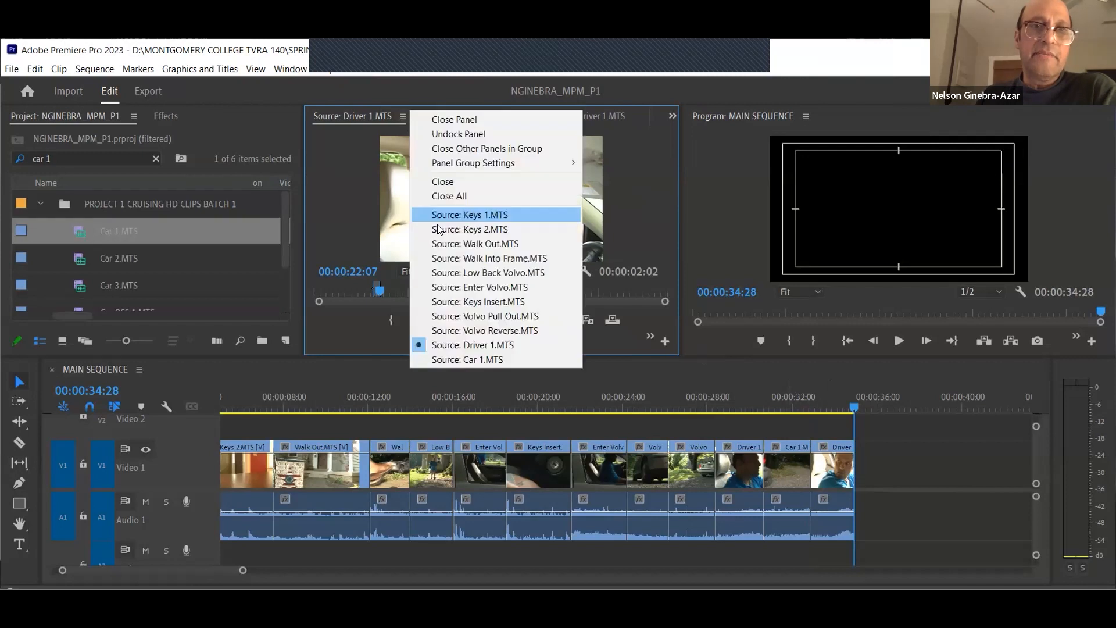
pyautogui.click(471, 359)
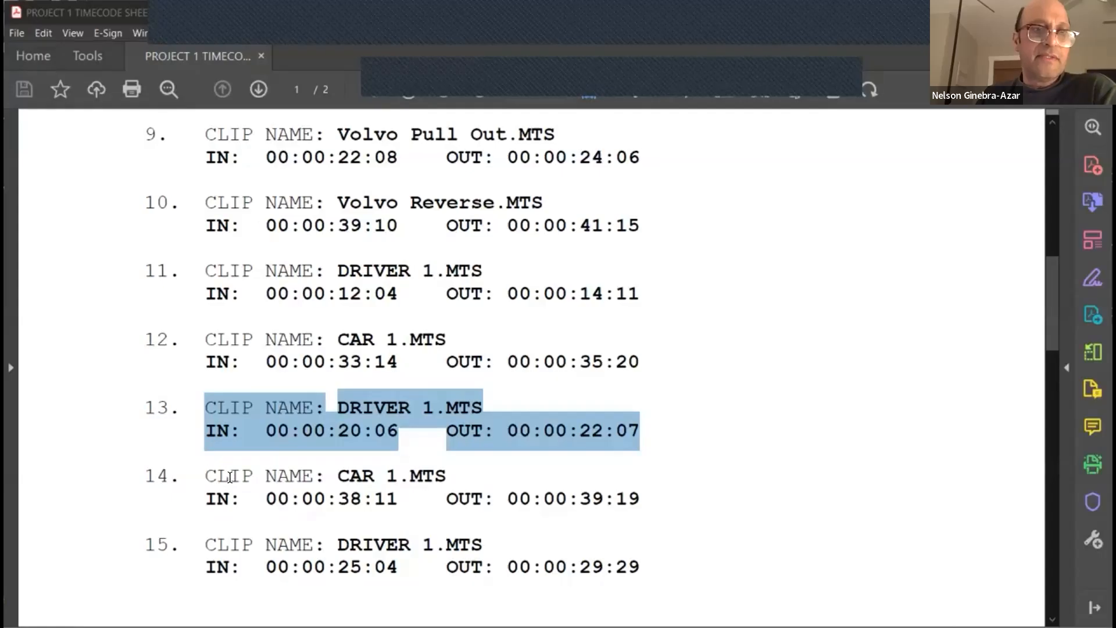
pyautogui.moveTo(205, 474); pyautogui.dragTo(647, 504)
pyautogui.moveTo(1049, 317); pyautogui.dragTo(1048, 347)
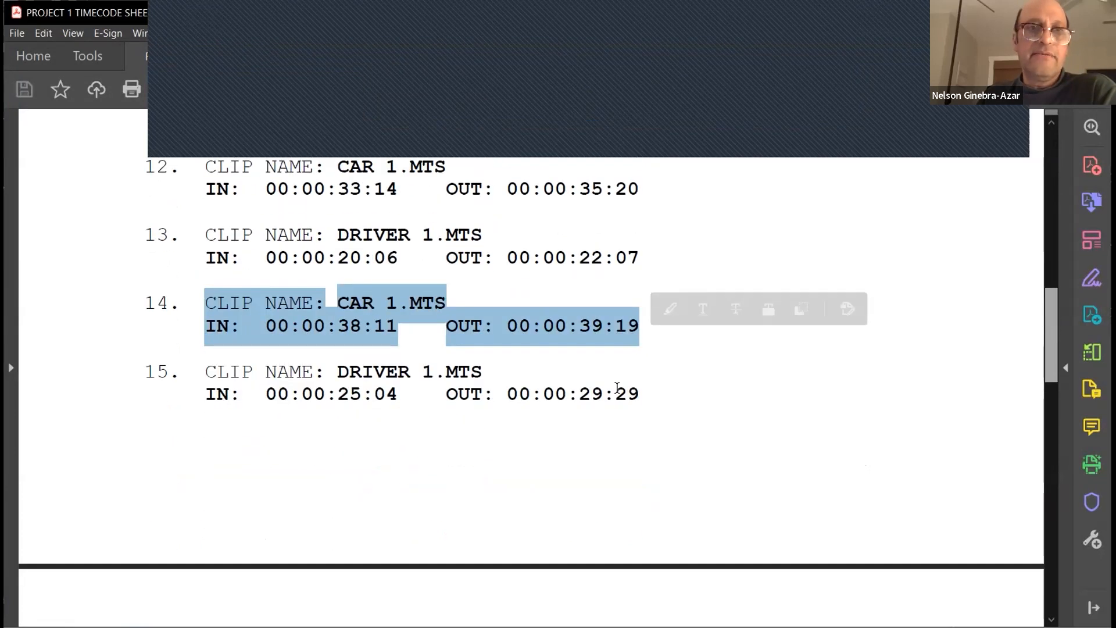
pyautogui.scroll(1, 755, 141)
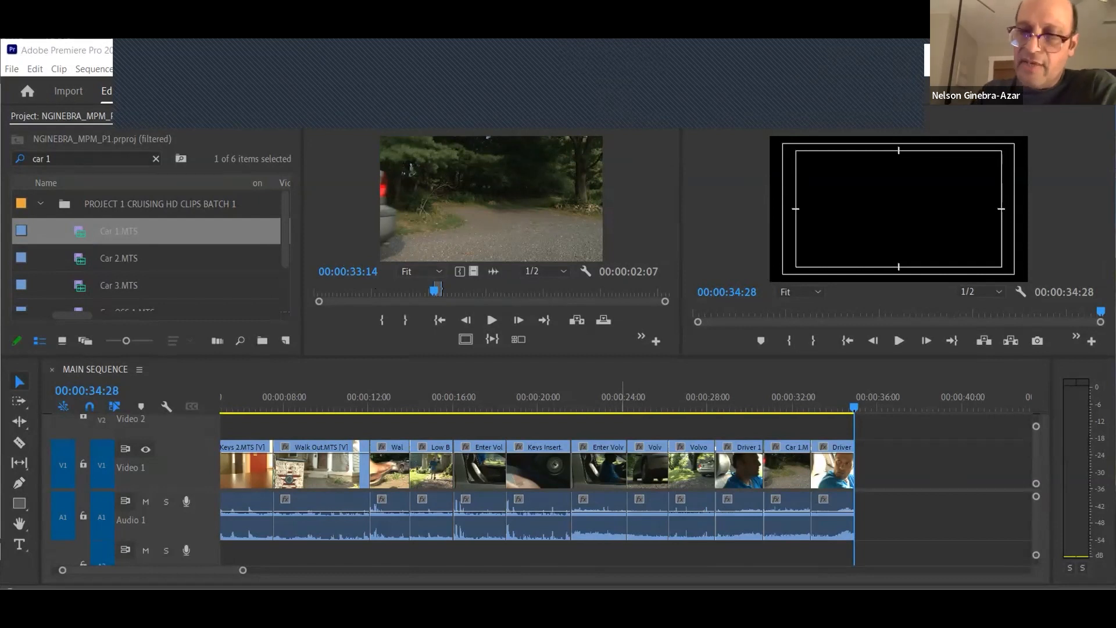
# Step: In Premiere Pro, mark a new range in Car 1.MTS with In point 00:00:38:11 and Out point 00:00:39:19
pyautogui.click(342, 226)
pyautogui.write('38')
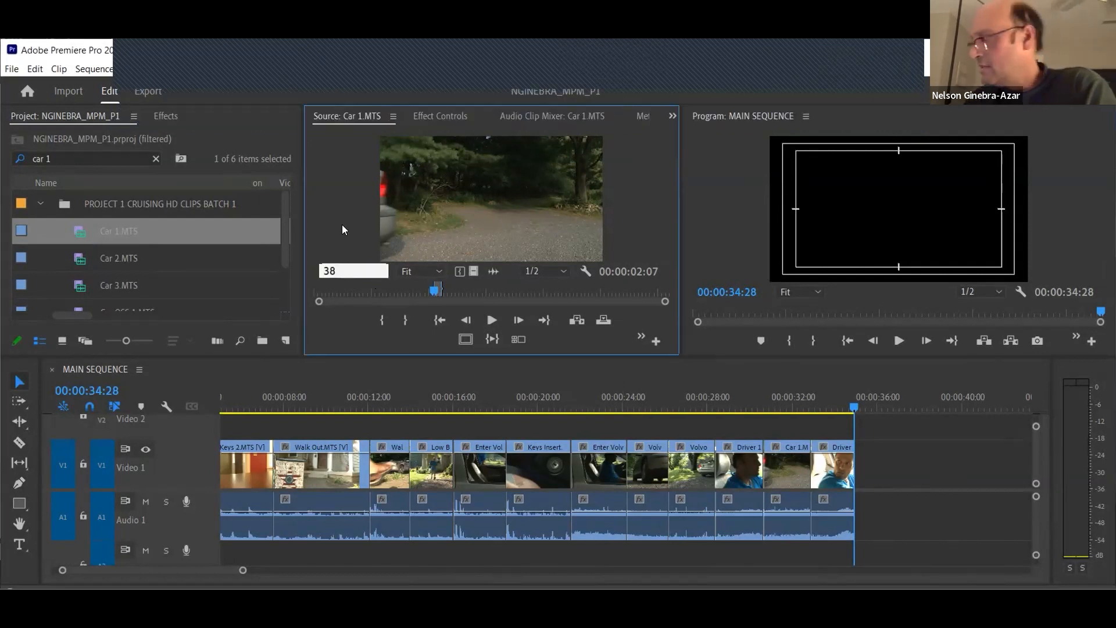
pyautogui.write('11')
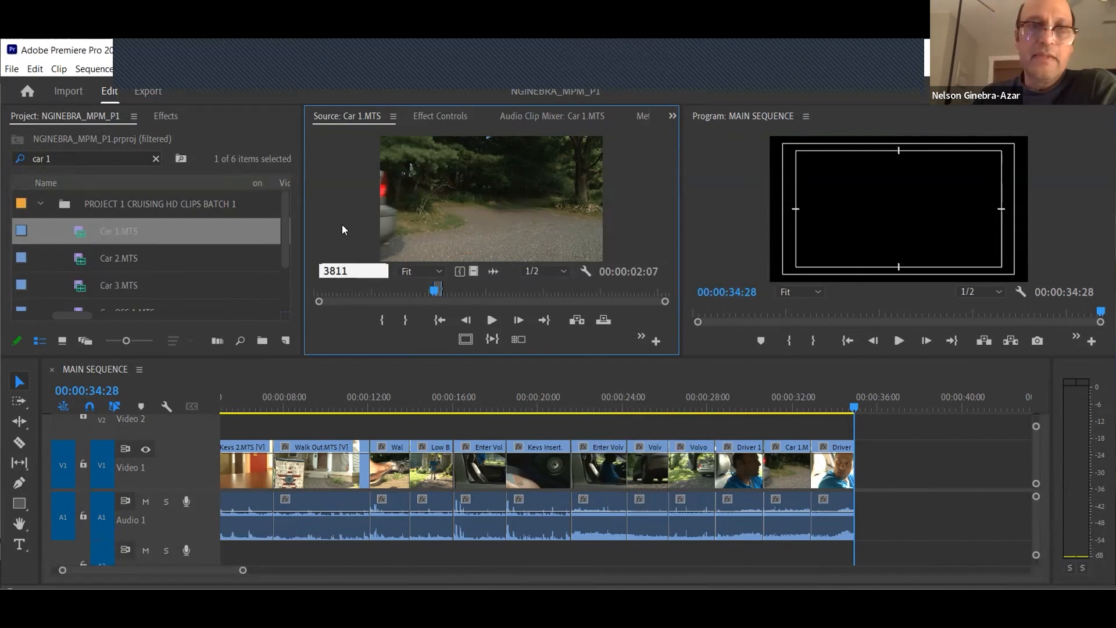
pyautogui.press('Return')
pyautogui.click(384, 318)
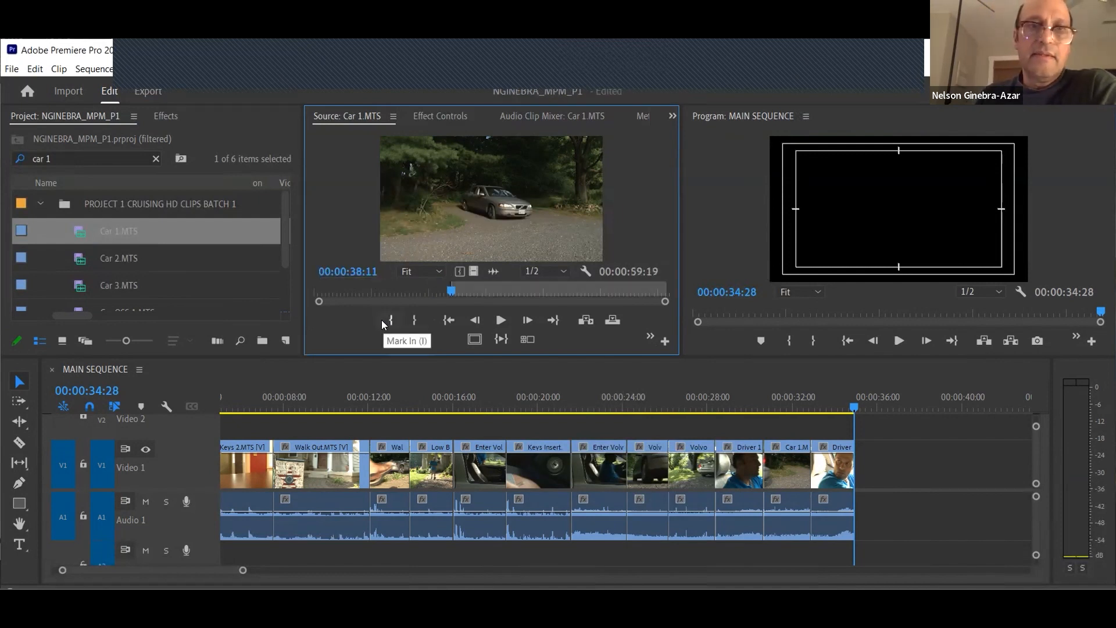
pyautogui.click(356, 269)
pyautogui.write('3919')
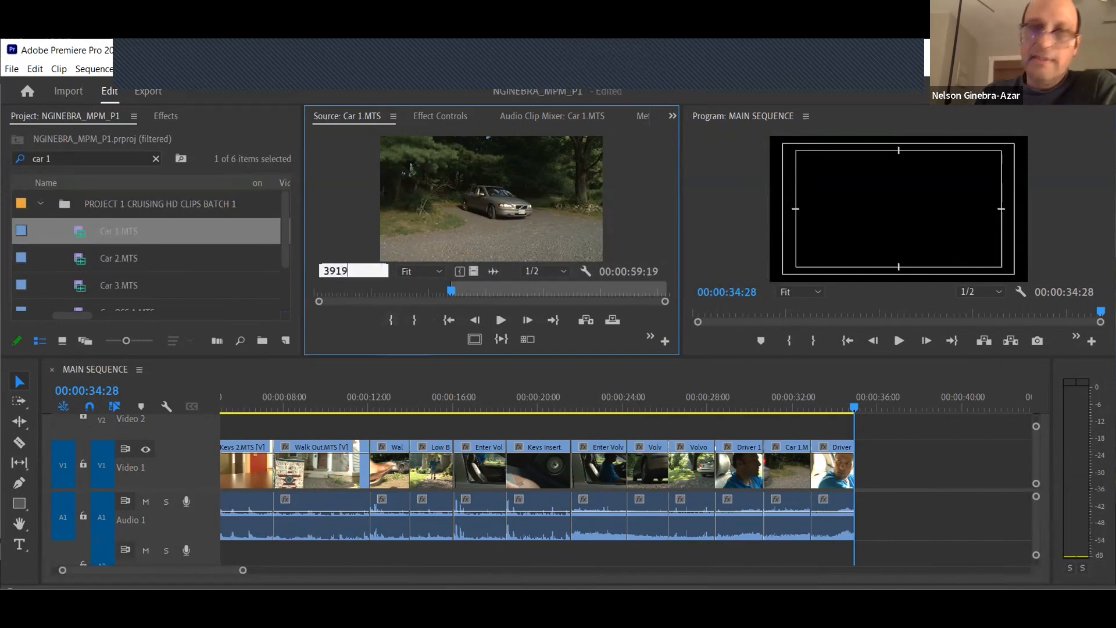
pyautogui.press('Return')
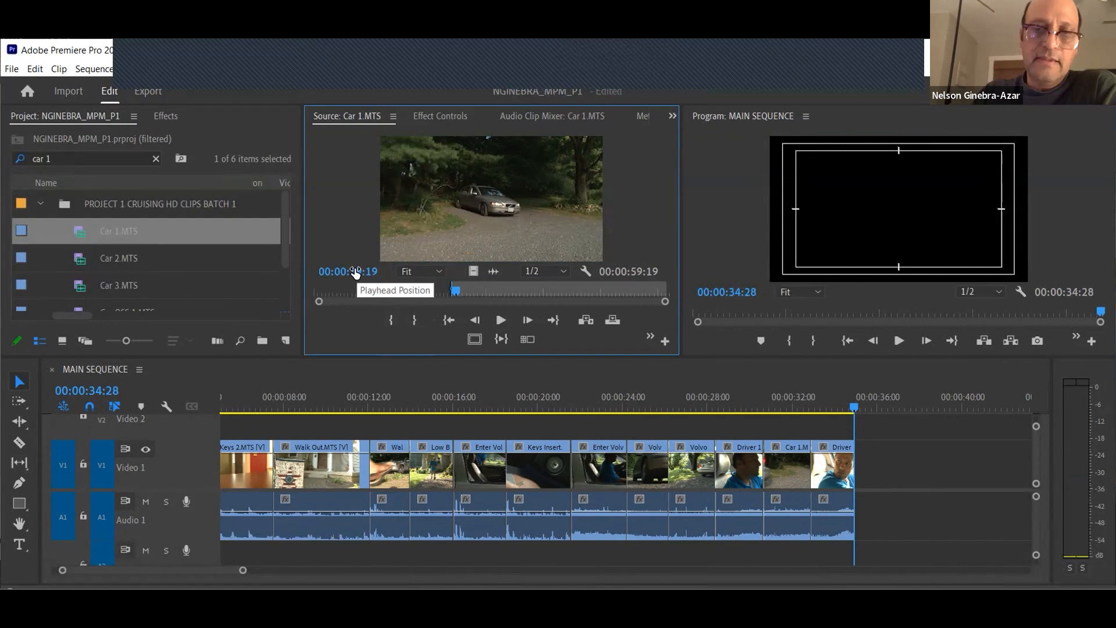
pyautogui.press('o')
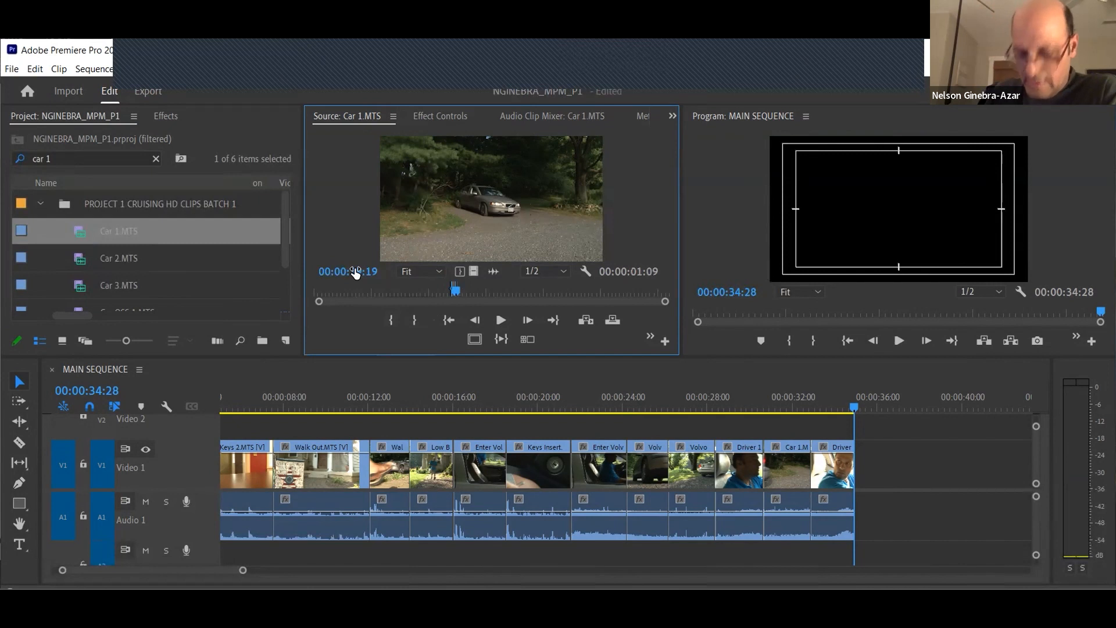
# Step: Insert the marked Car 1.MTS range at the end of MAIN SEQUENCE and save the project
pyautogui.click(584, 321)
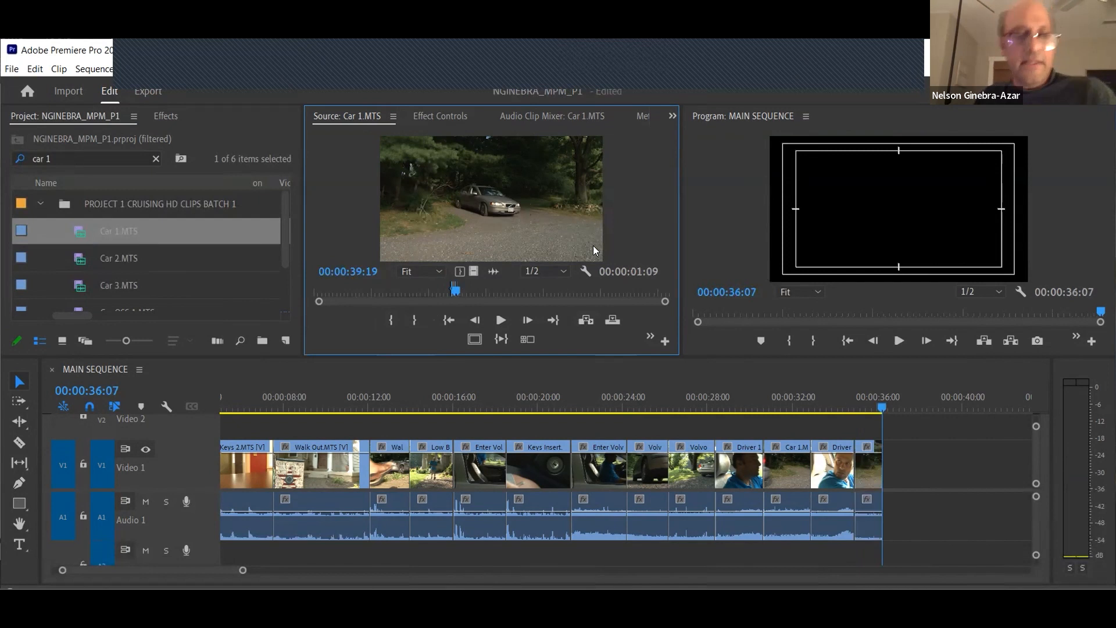
pyautogui.hotkey('ctrl', 's')
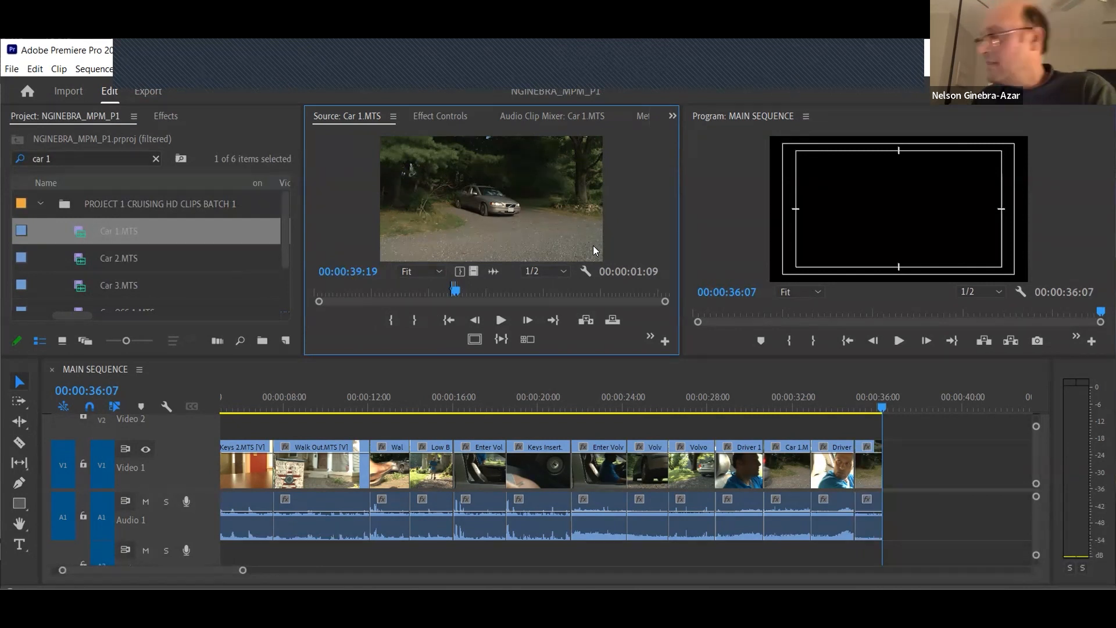
# Step: Bring Driver 1.MTS back into the Source monitor, and in the PDF timecode sheet highlight entry 15
pyautogui.click(395, 115)
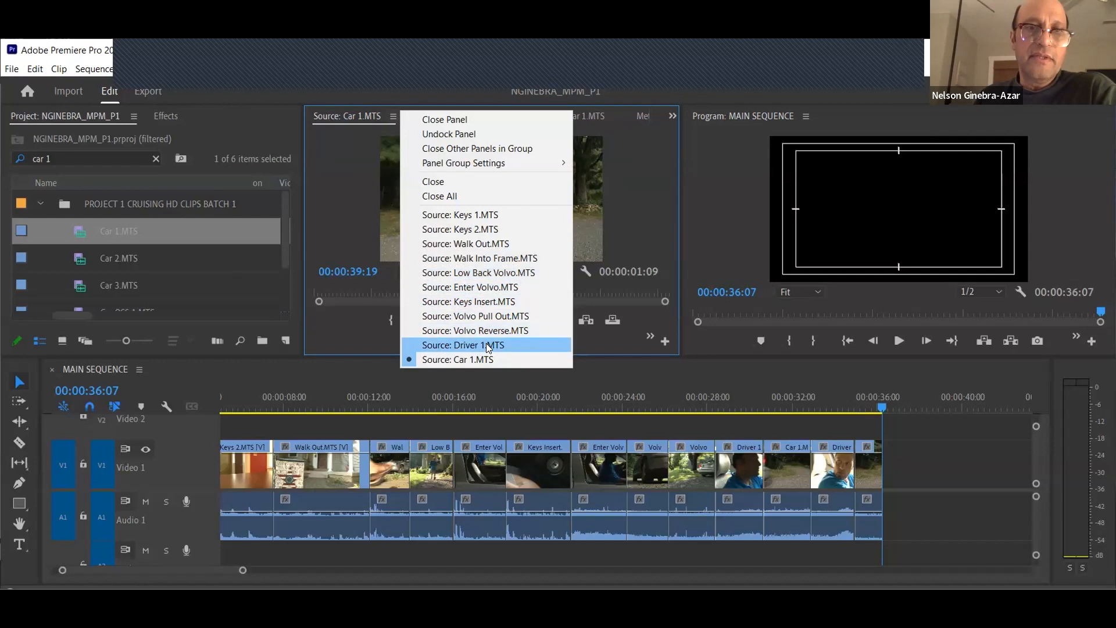
pyautogui.click(487, 346)
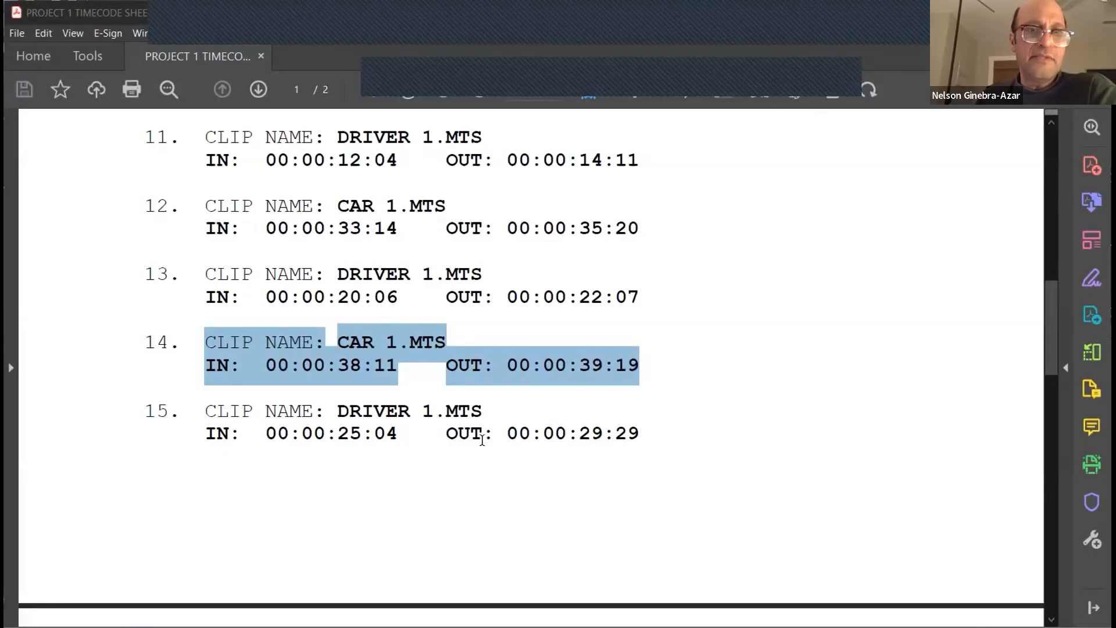
pyautogui.tripleClick(482, 440)
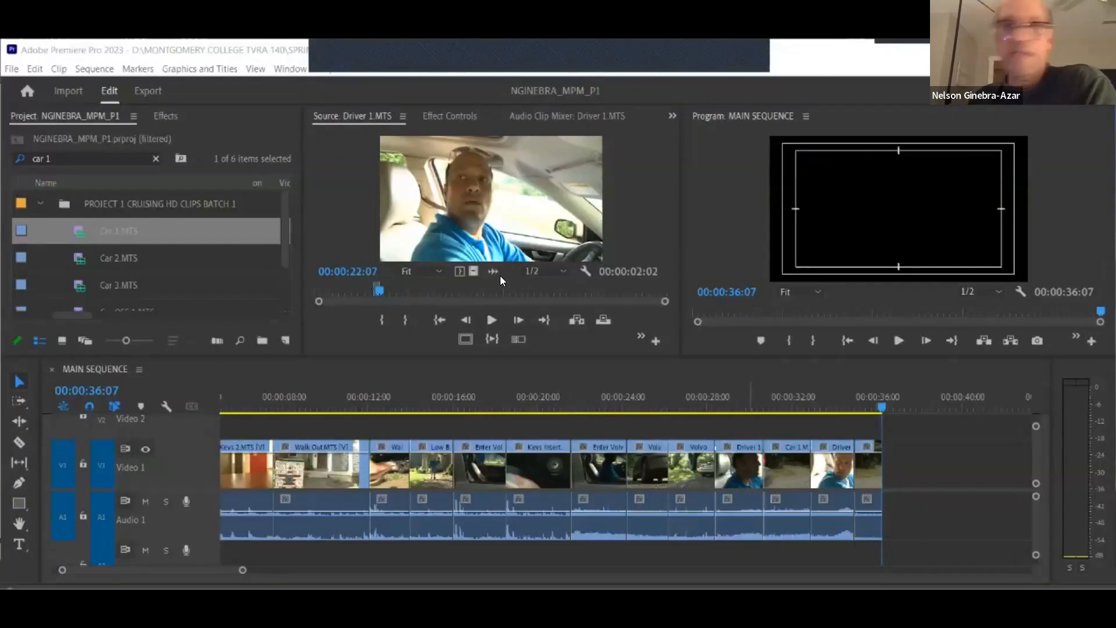
# Step: In Premiere Pro, mark a new range in Driver 1.MTS with In point 00:00:25:04 and Out point 00:00:29:29
pyautogui.click(343, 245)
pyautogui.write('2504')
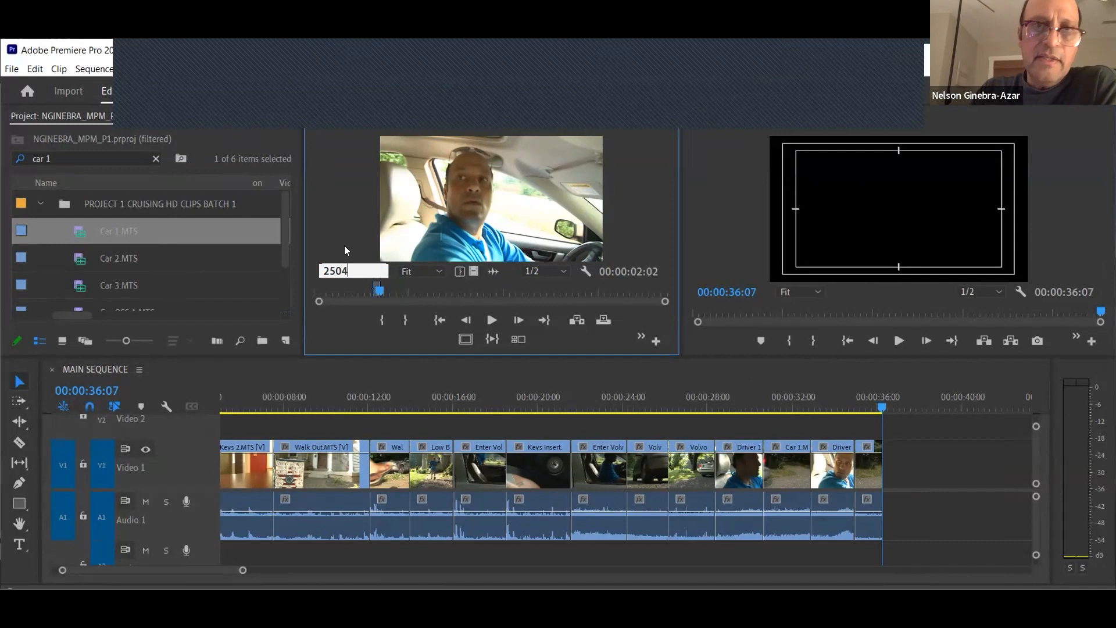
pyautogui.press('Return')
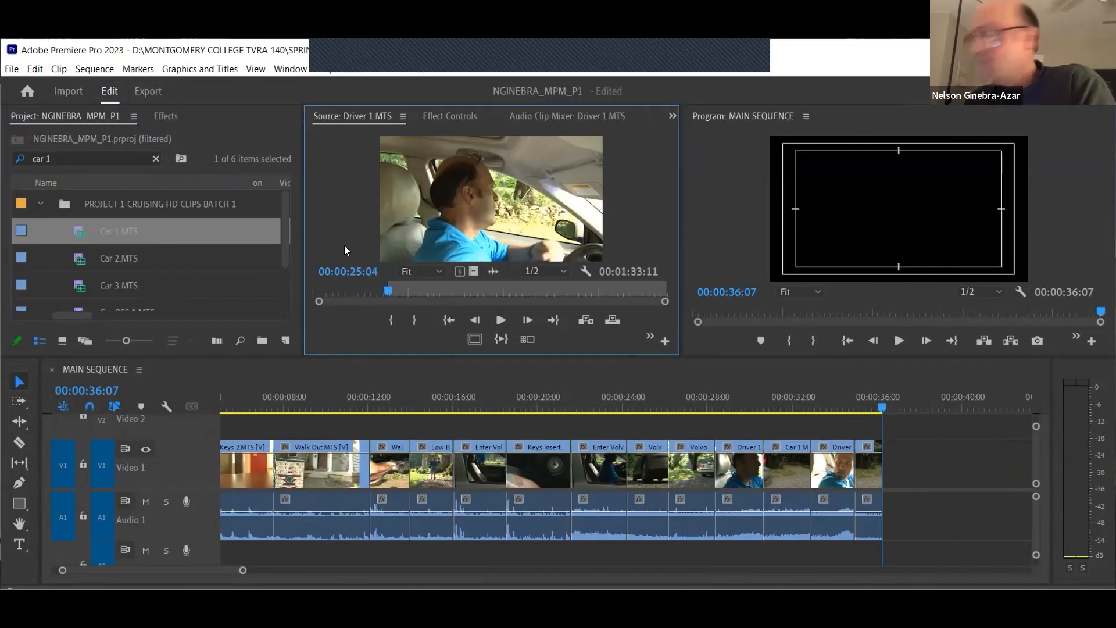
pyautogui.click(364, 271)
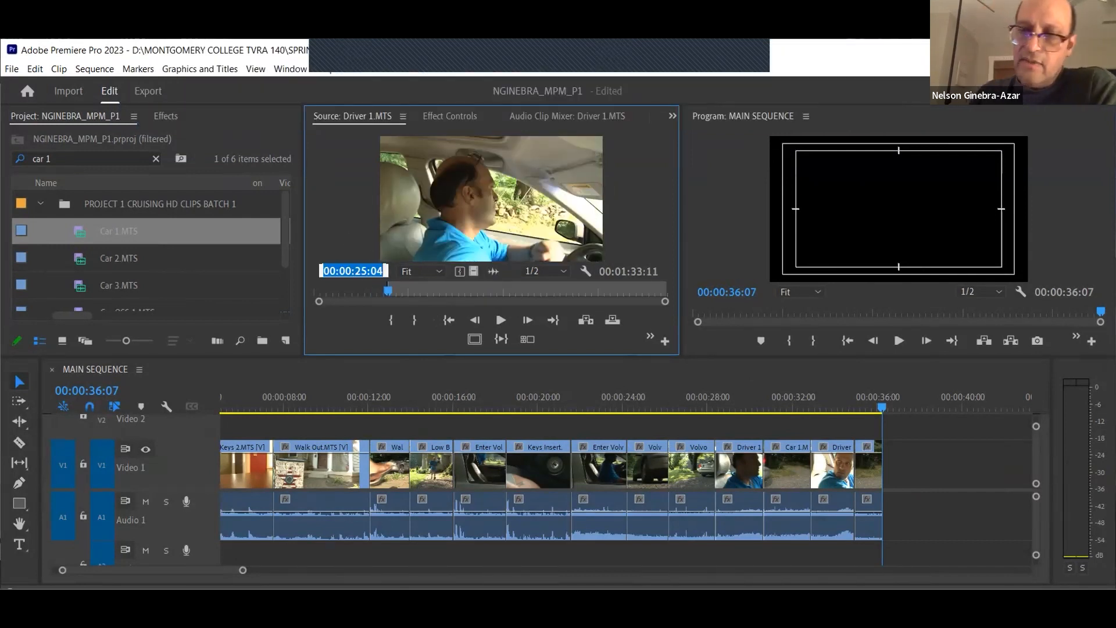
pyautogui.write('2929')
pyautogui.press('Return')
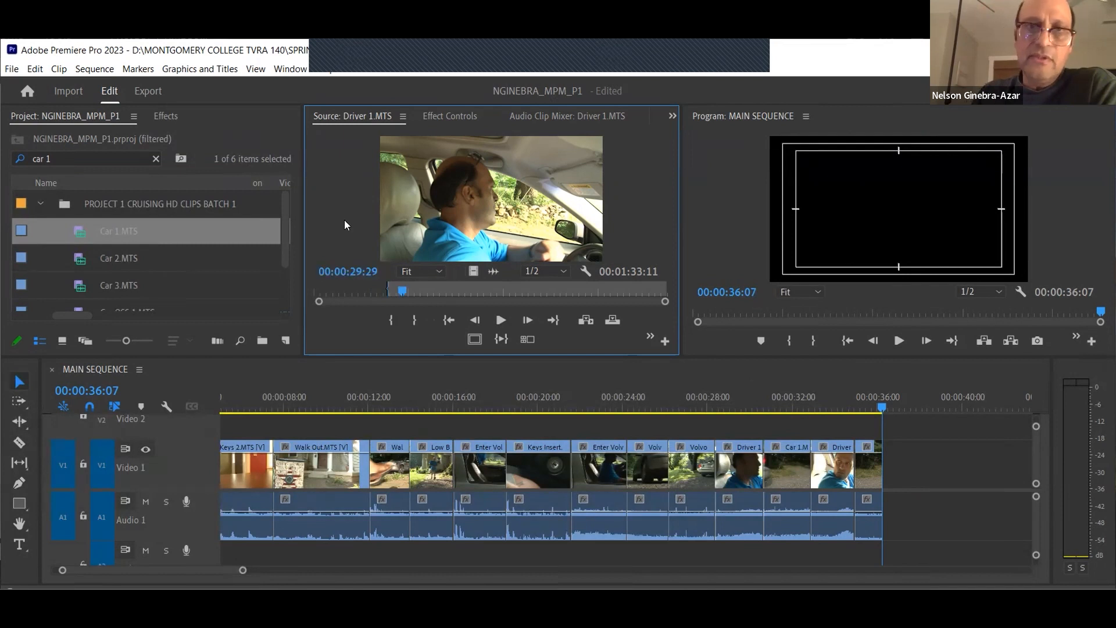
pyautogui.press('o')
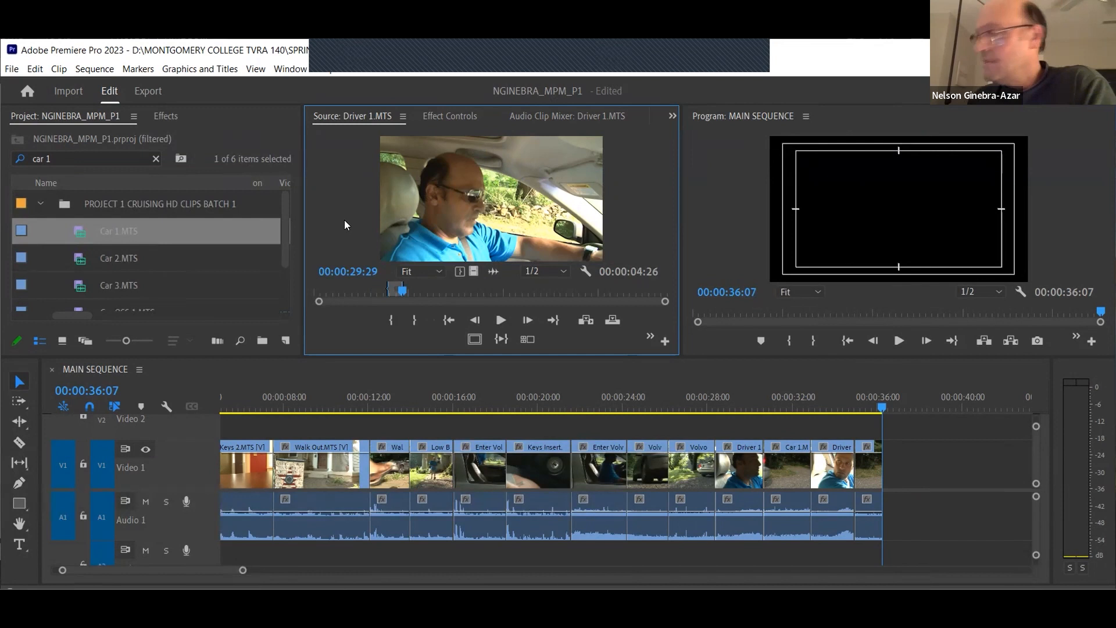
# Step: Insert the last Driver 1.MTS range from the timecode sheet at the end of MAIN SEQUENCE and save the project
pyautogui.click(585, 319)
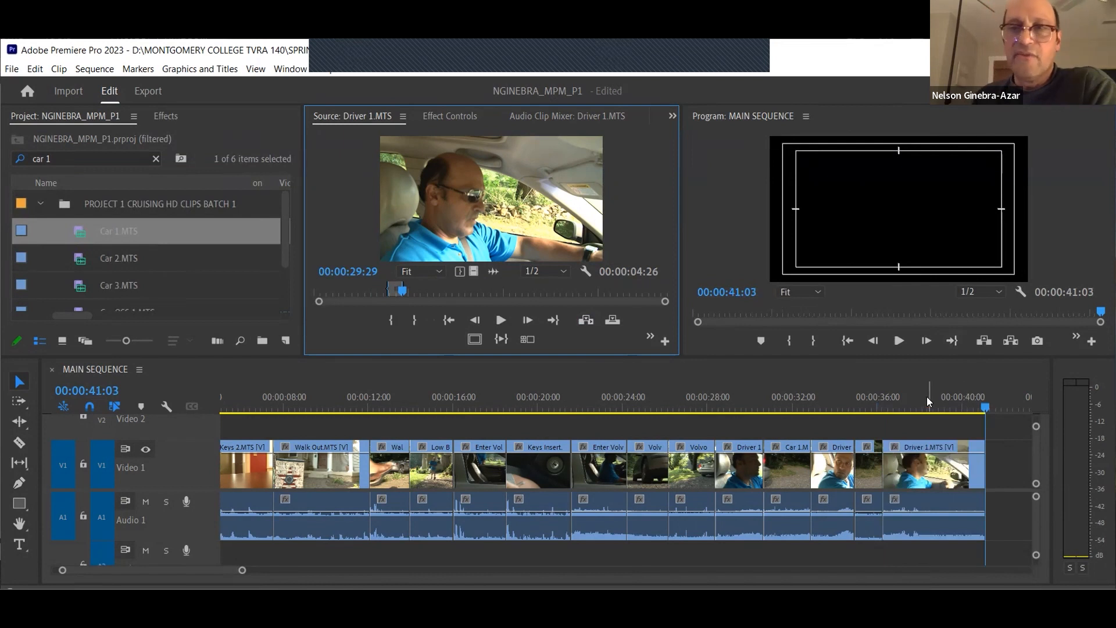
pyautogui.hotkey('ctrl', 's')
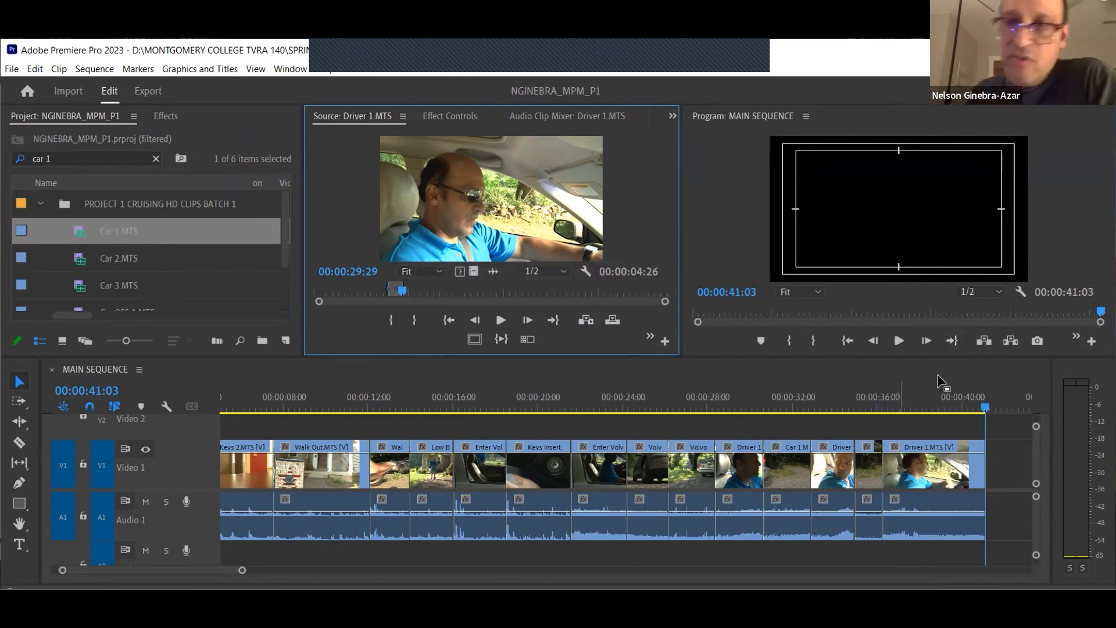
# Step: Examine MAIN SEQUENCE around Volvo Reverse.MTS in close detail, and return to an overview of all its clips
pyautogui.click(777, 393)
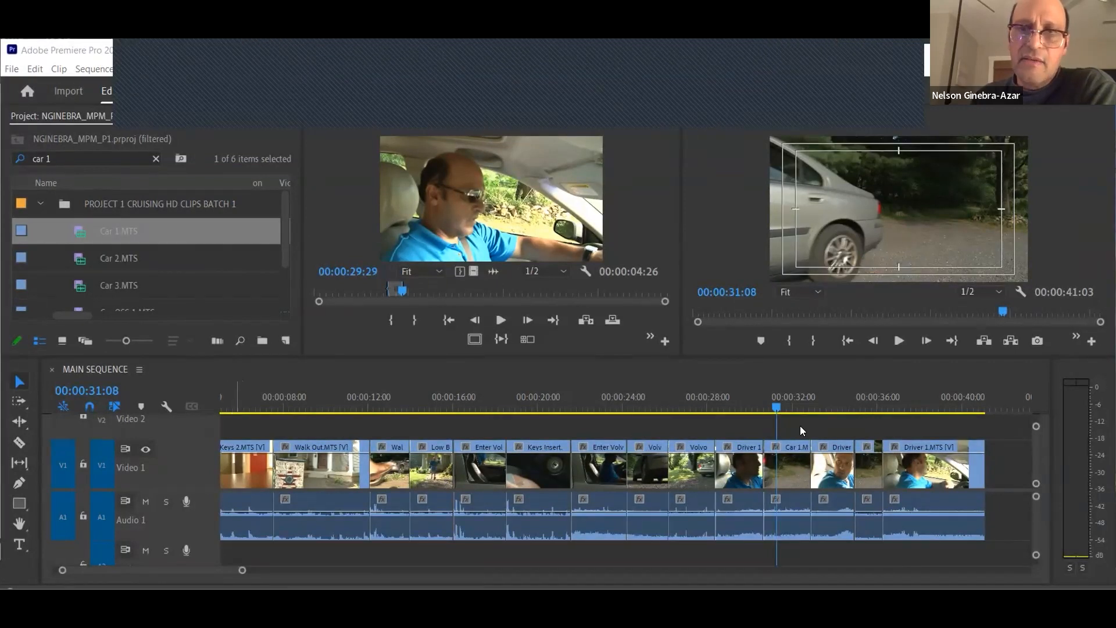
pyautogui.click(691, 433)
pyautogui.press('-')
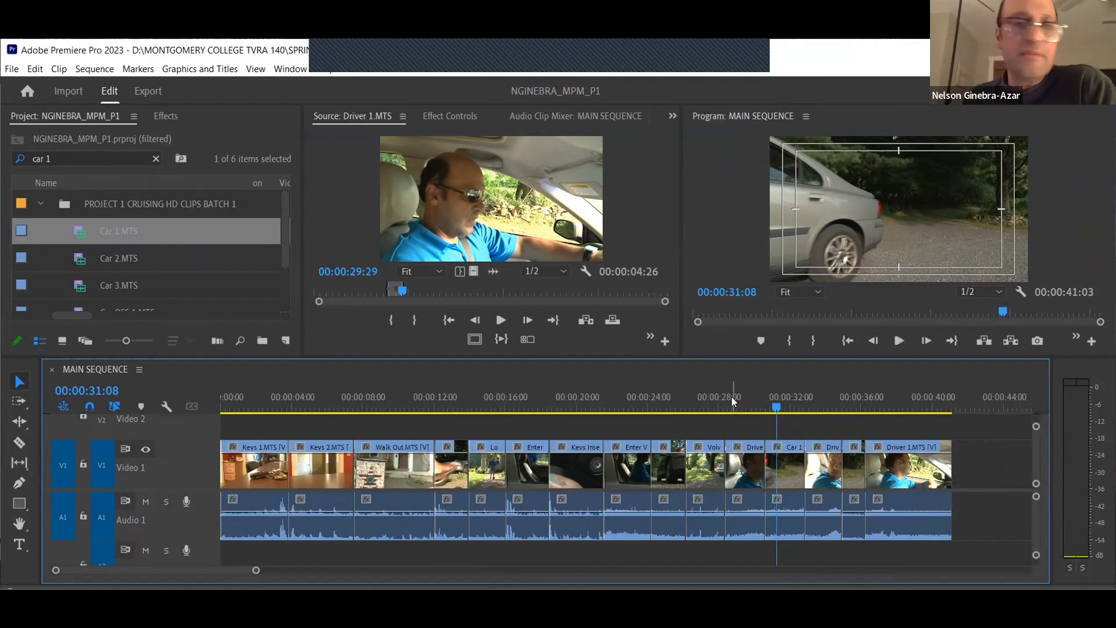
pyautogui.click(709, 407)
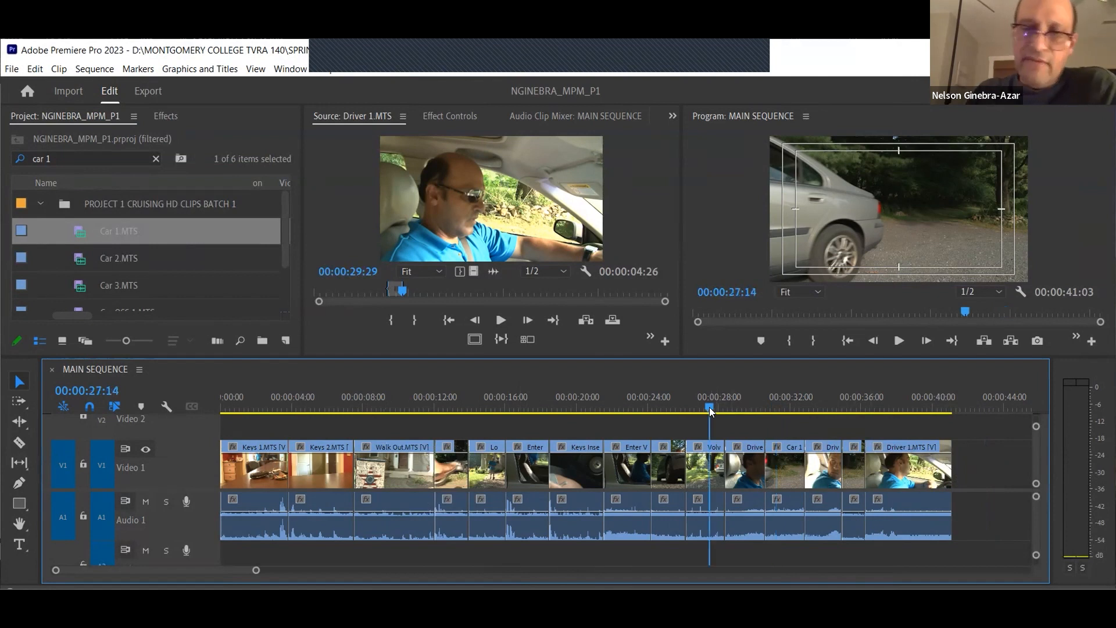
pyautogui.press('=')
pyautogui.press('=')
pyautogui.press('=')
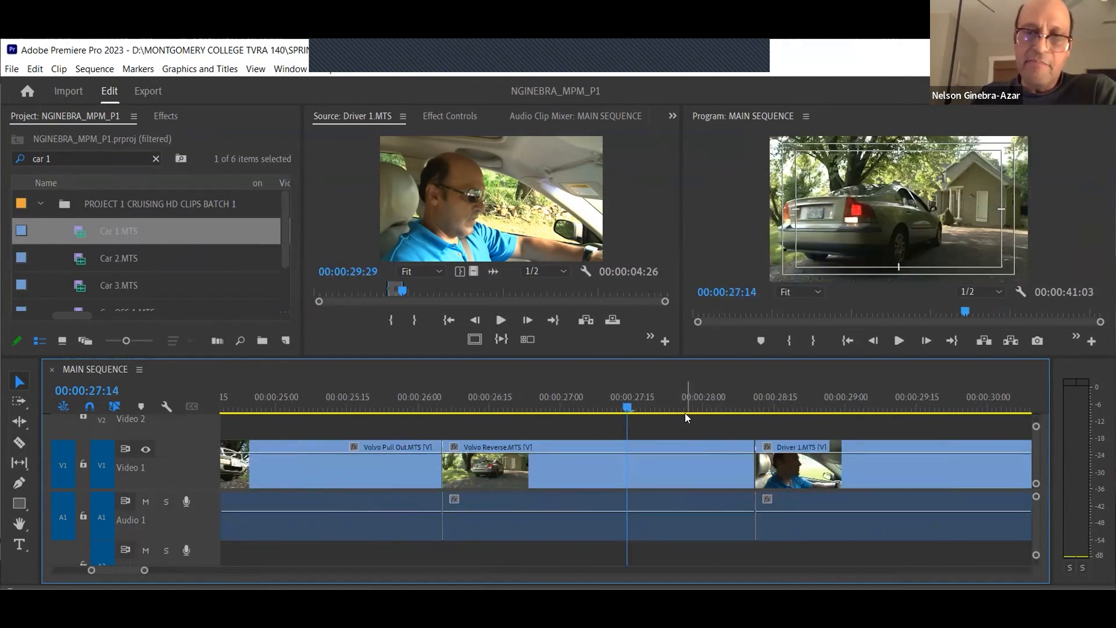
pyautogui.press('-')
pyautogui.press('-')
pyautogui.press('-')
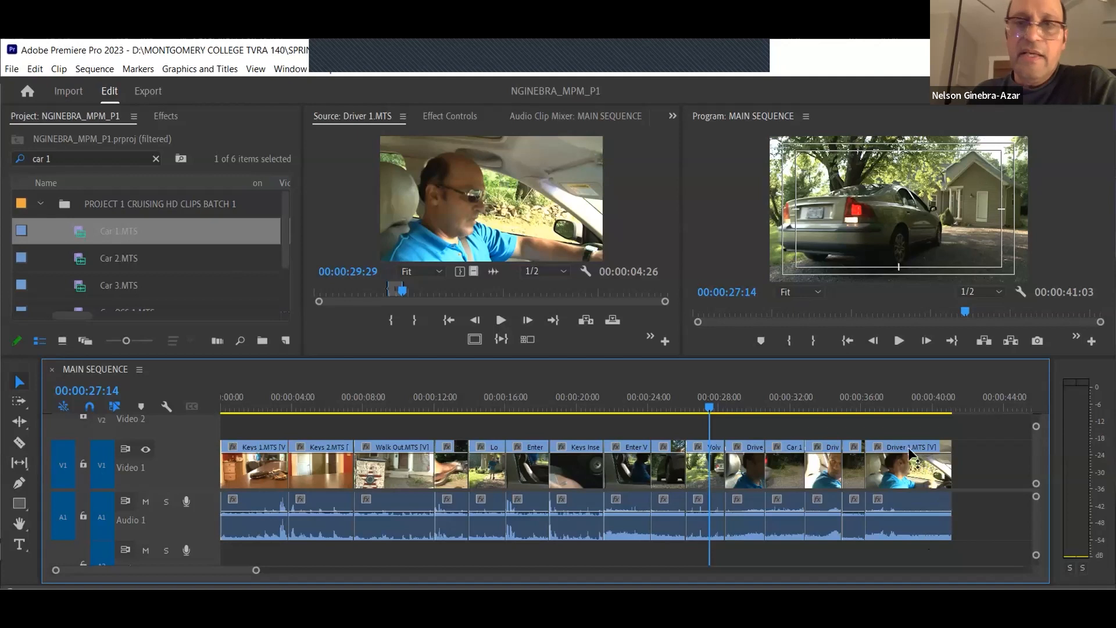
# Step: Go through the clips of MAIN SEQUENCE one by one, from Keys 1.MTS to the final Driver 1.MTS, to check the full assembly
pyautogui.moveTo(243, 407); pyautogui.dragTo(328, 427)
pyautogui.click(255, 475)
pyautogui.click(323, 476)
pyautogui.click(378, 478)
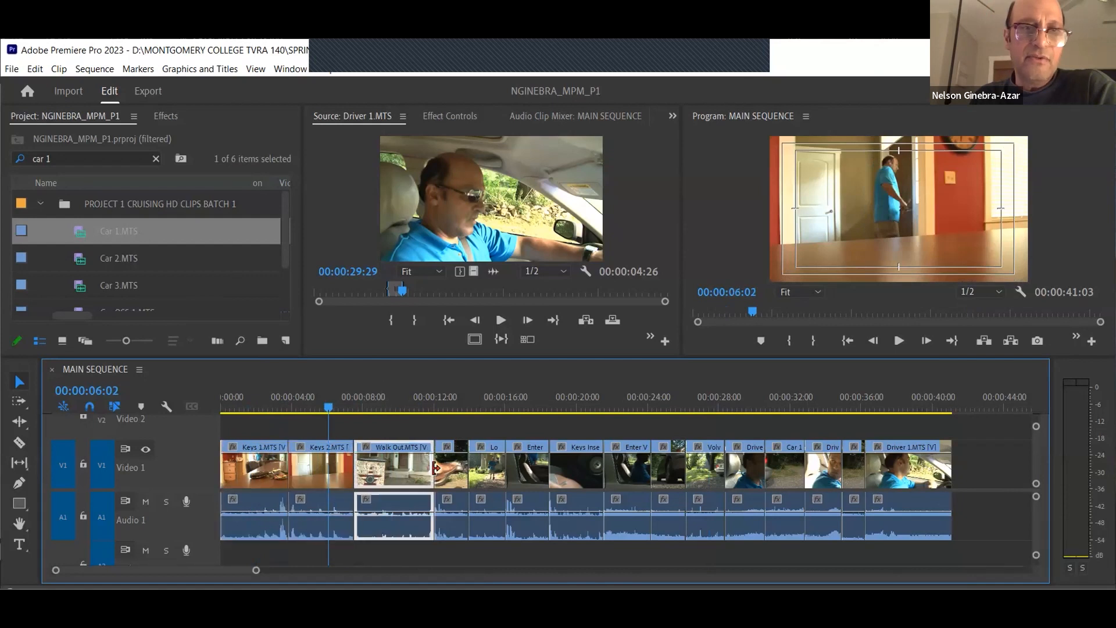
pyautogui.click(445, 468)
pyautogui.click(488, 472)
pyautogui.click(531, 474)
pyautogui.click(576, 474)
pyautogui.click(628, 477)
pyautogui.click(654, 474)
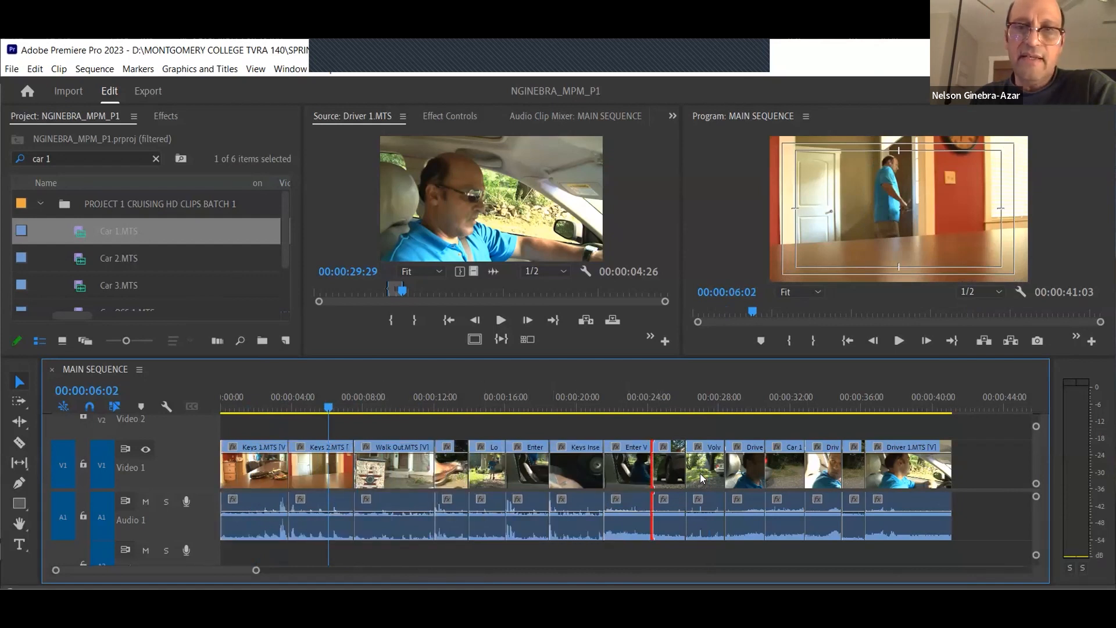
pyautogui.click(667, 472)
pyautogui.click(706, 472)
pyautogui.click(749, 475)
pyautogui.click(780, 474)
pyautogui.click(829, 477)
pyautogui.click(854, 476)
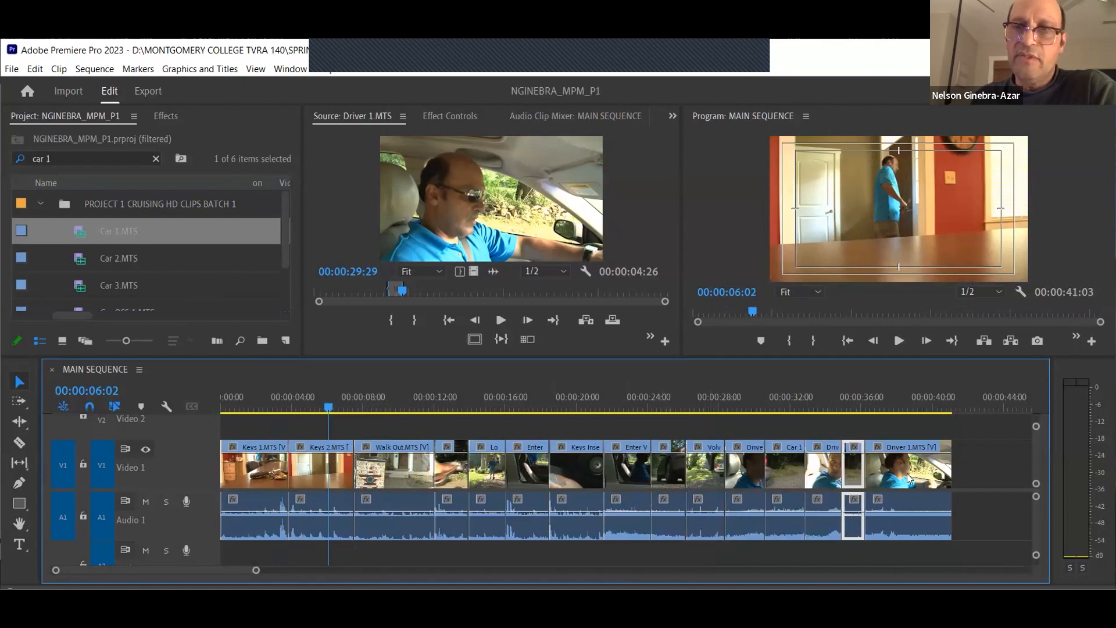
pyautogui.click(872, 472)
pyautogui.click(854, 472)
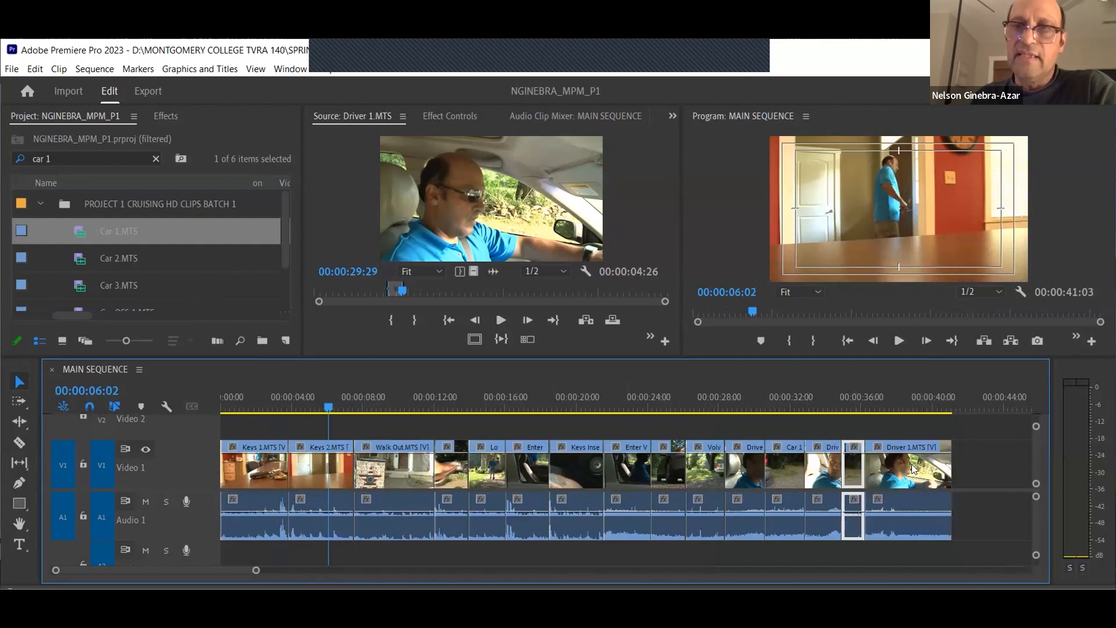
pyautogui.click(888, 472)
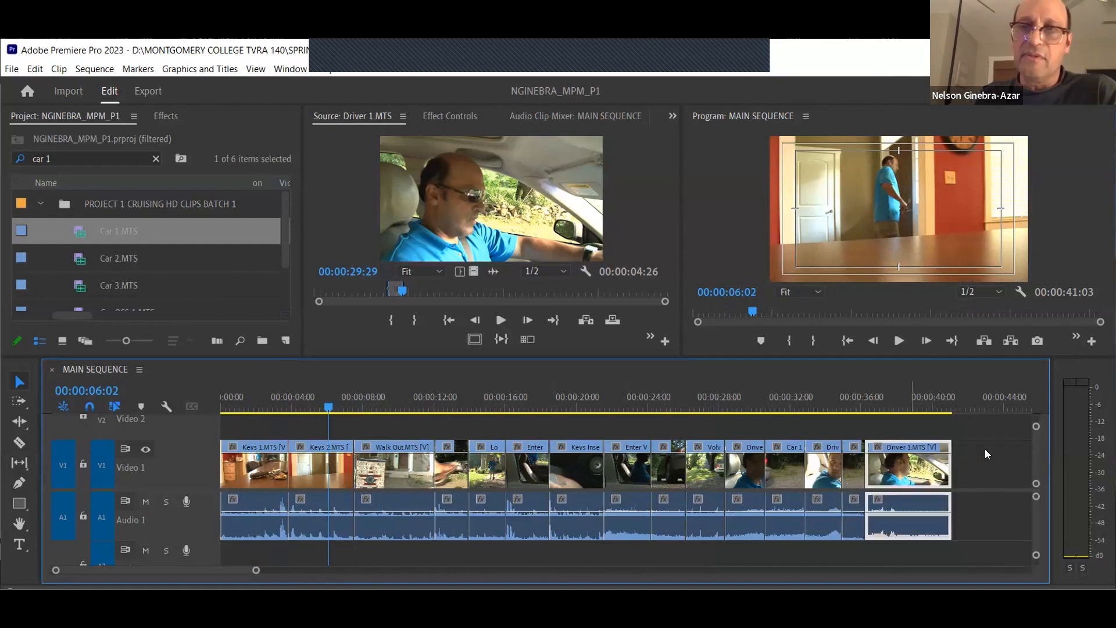
pyautogui.click(992, 456)
pyautogui.click(925, 400)
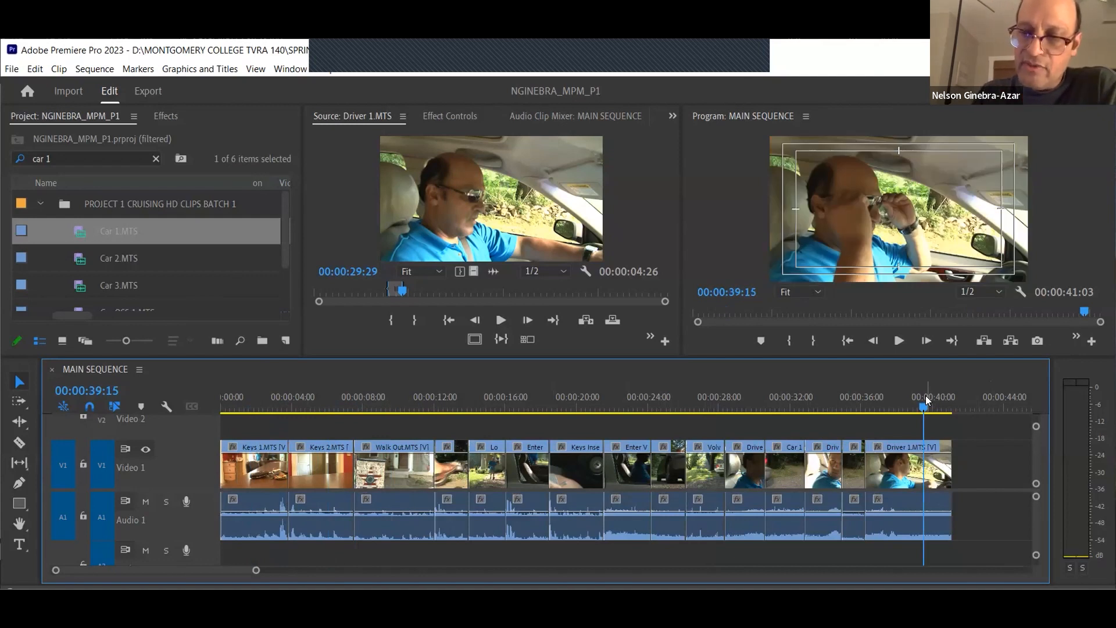
# Step: Move the playhead to the end of MAIN SEQUENCE, after the last Driver 1.MTS clip
pyautogui.write('1')
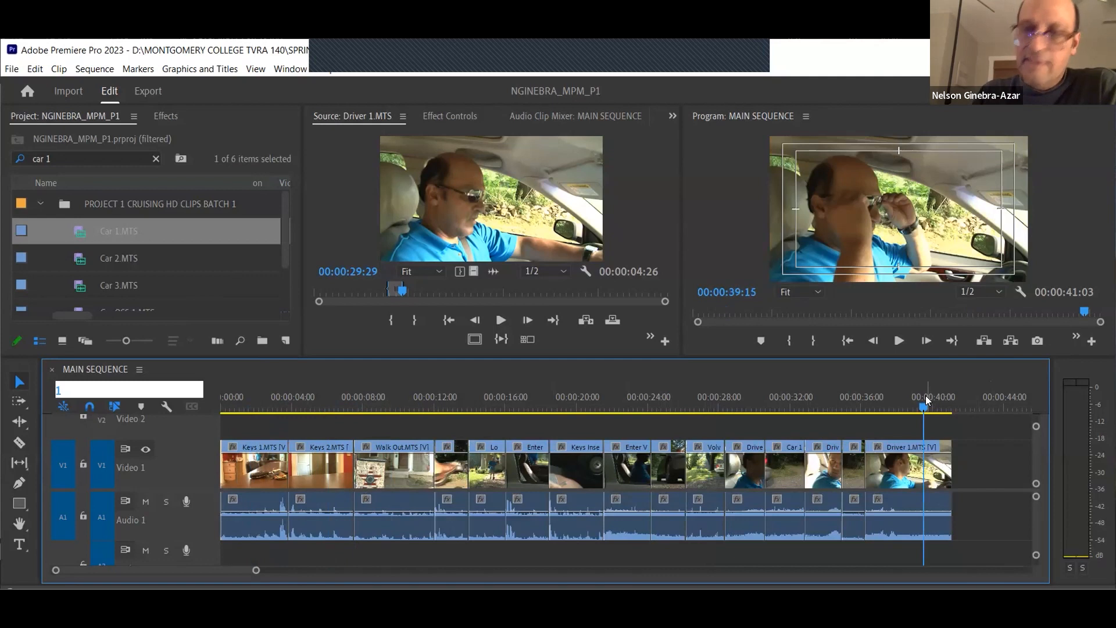
pyautogui.press('Escape')
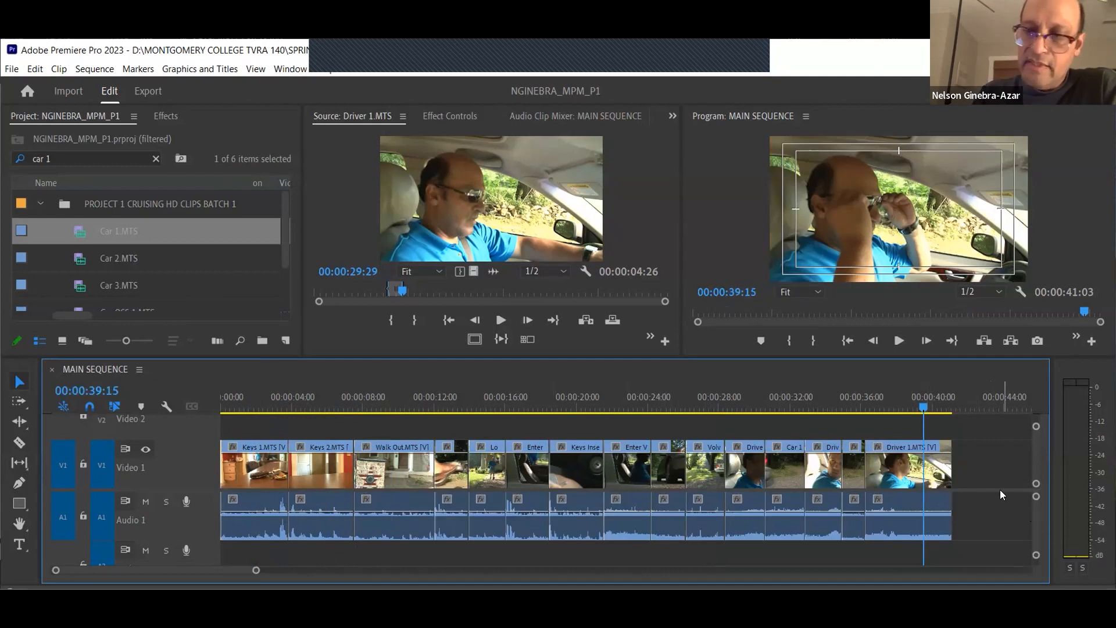
pyautogui.press('End')
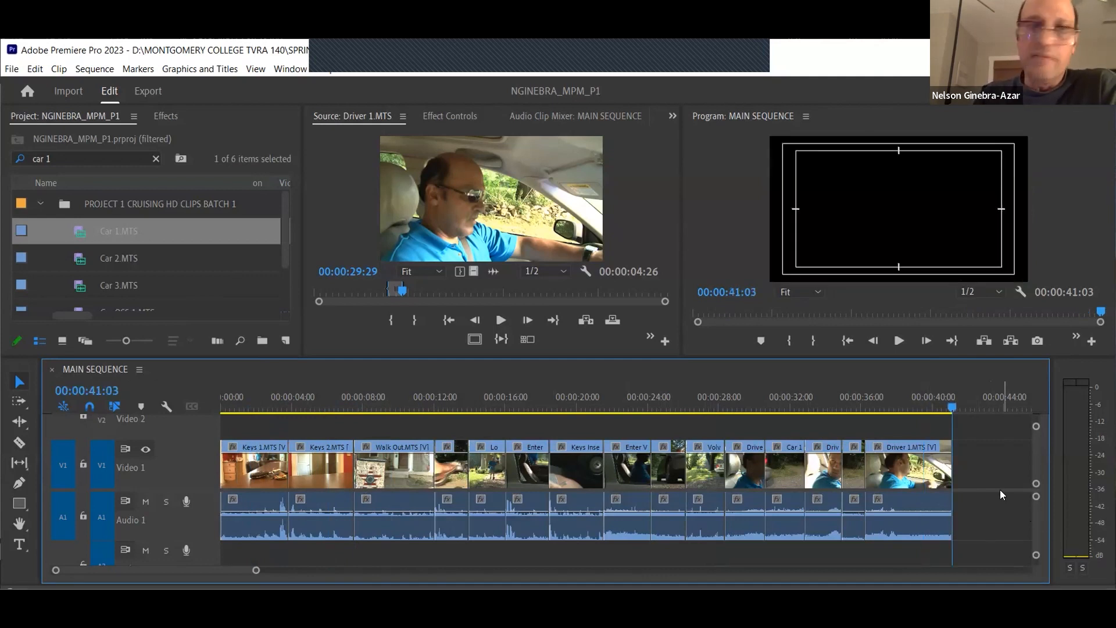
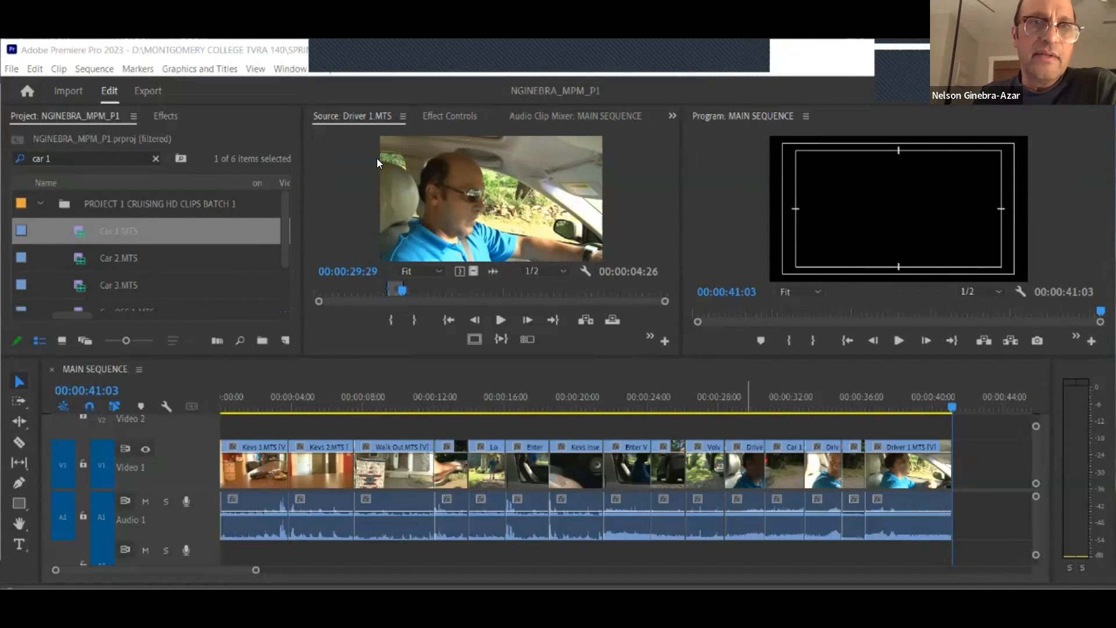
# Step: Reload Car 1.MTS in the Source Monitor and mark a new In point at 00:00:42:28
pyautogui.click(400, 116)
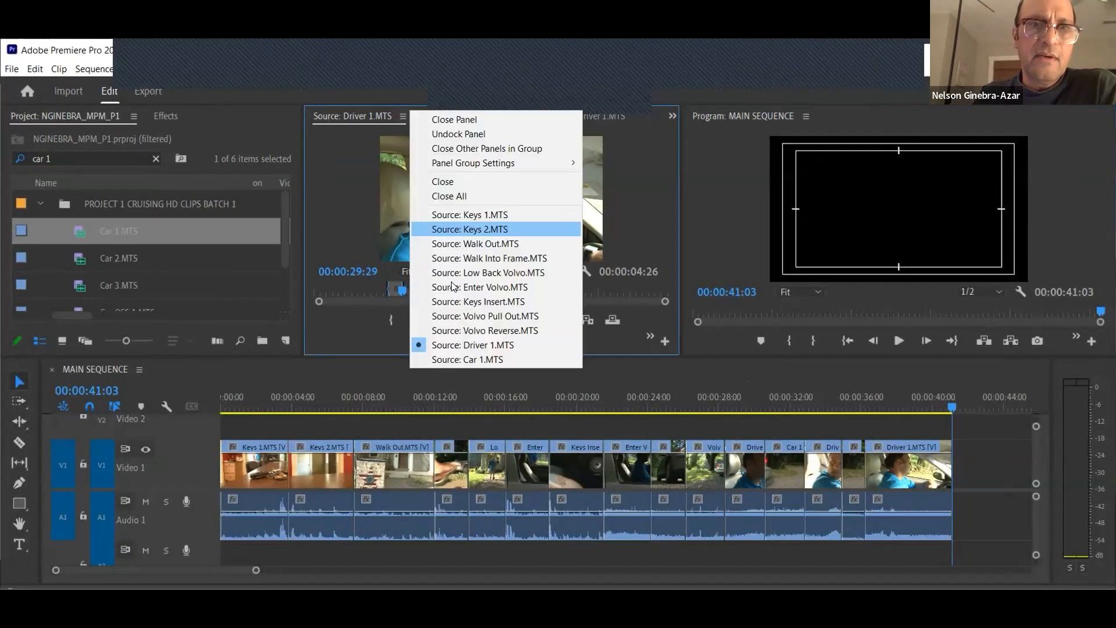
pyautogui.click(469, 361)
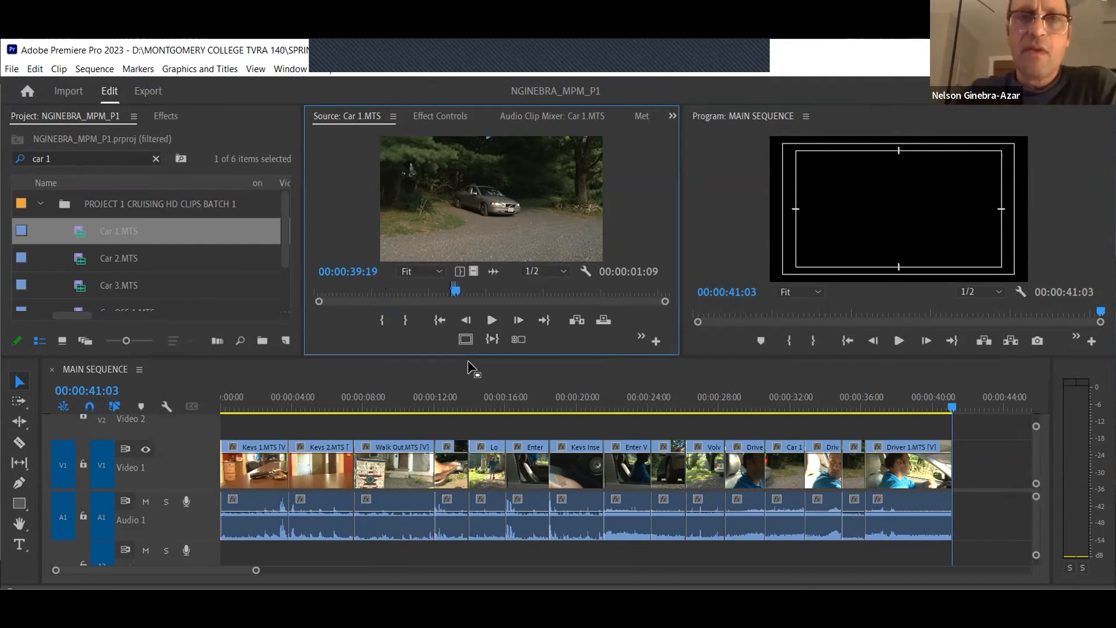
pyautogui.click(352, 267)
pyautogui.press('Right')
pyautogui.press('Right')
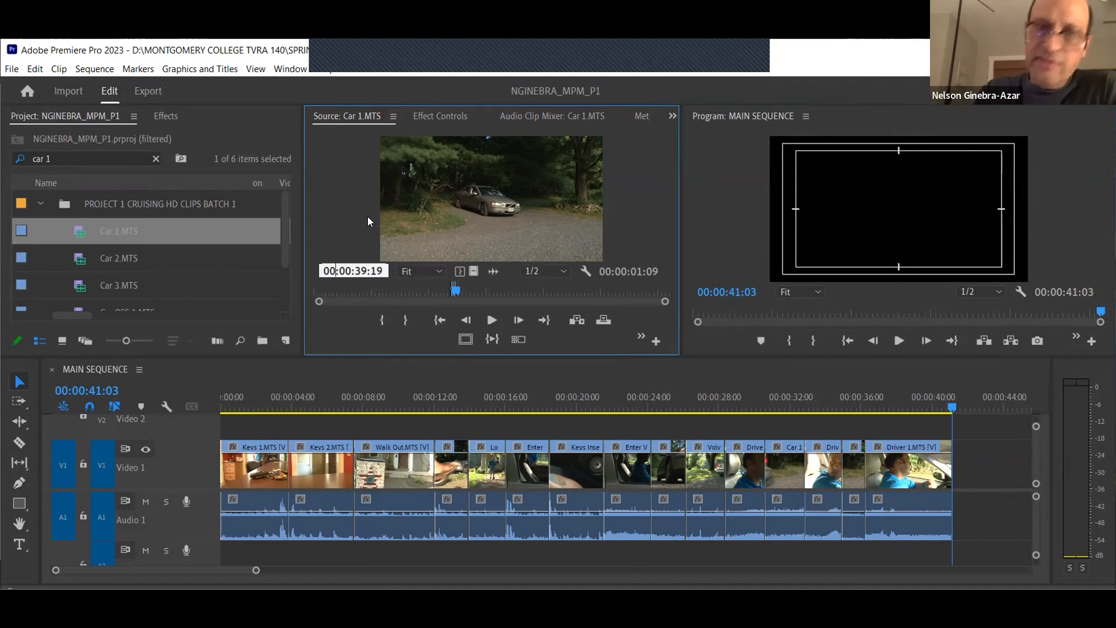
pyautogui.click(344, 170)
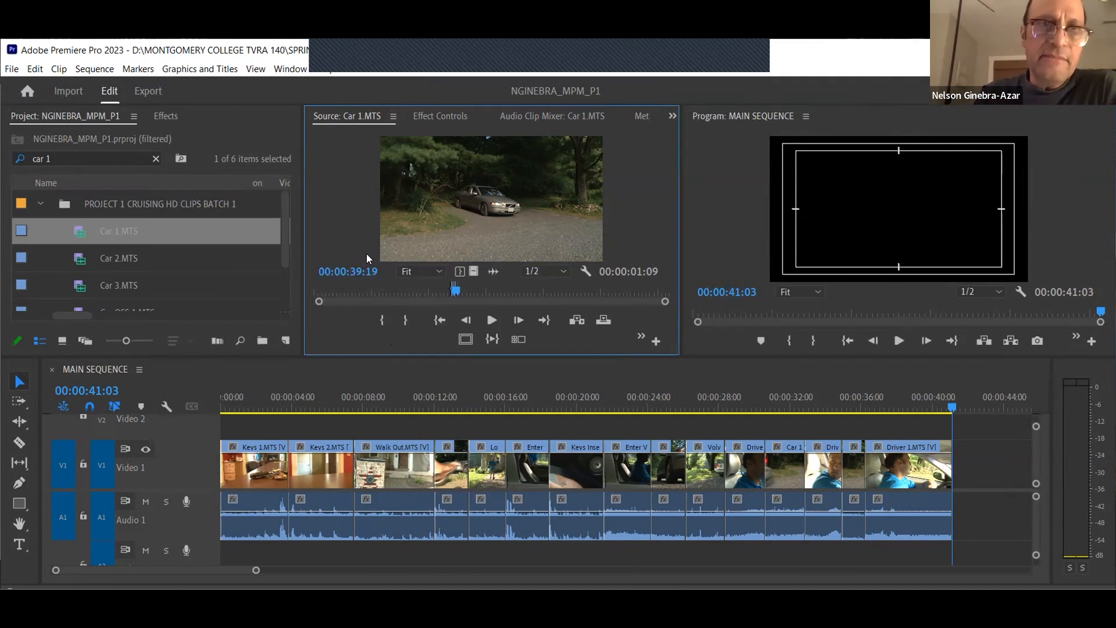
pyautogui.click(363, 265)
pyautogui.press('Right')
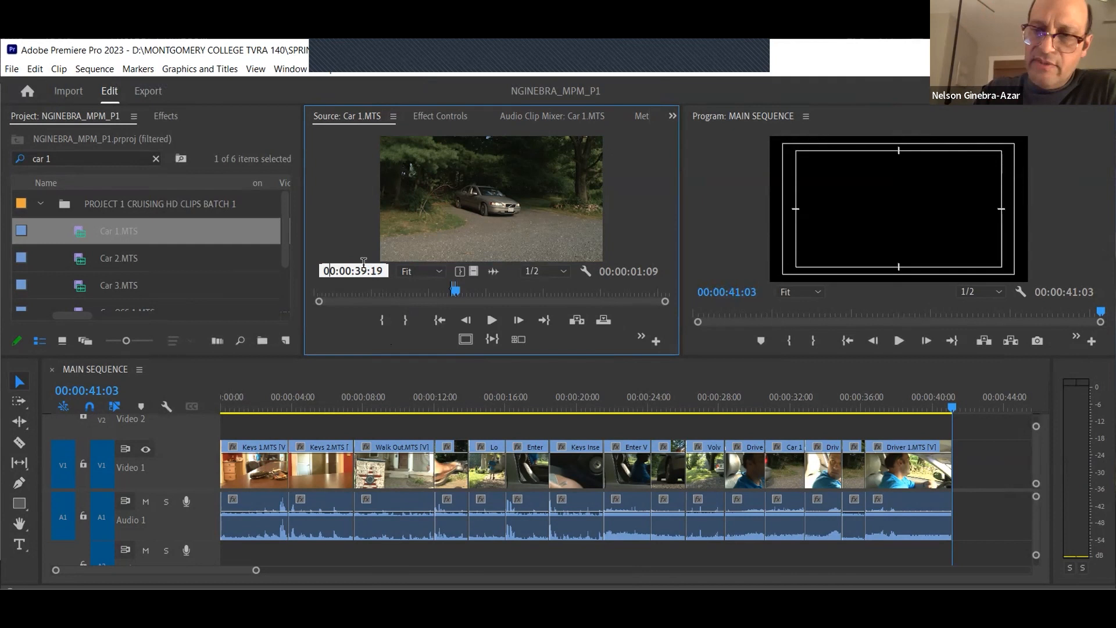
pyautogui.doubleClick(366, 271)
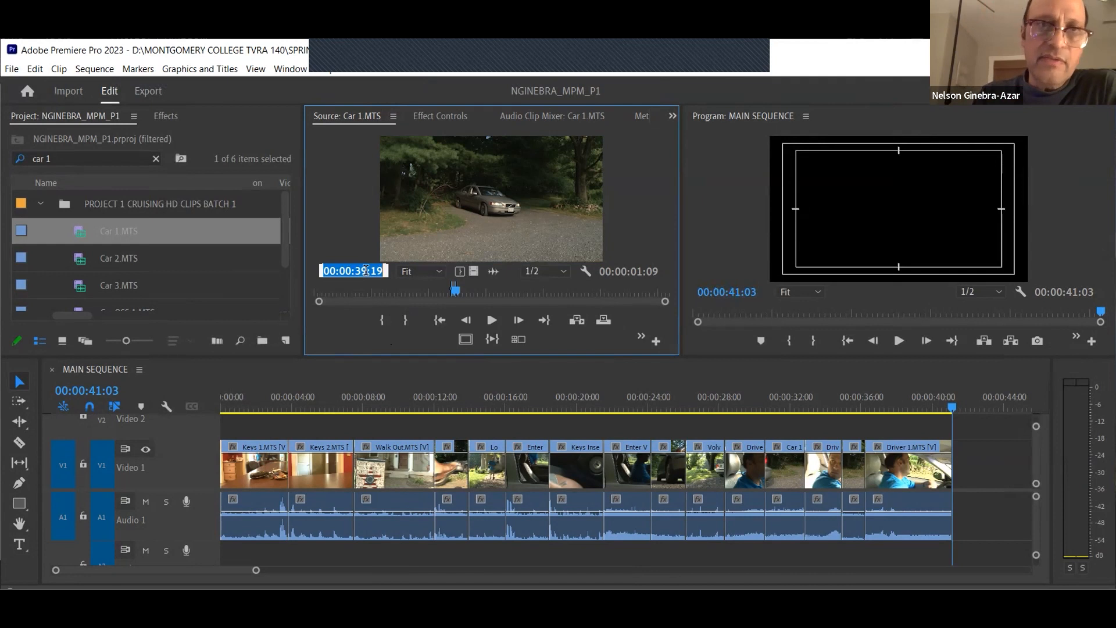
pyautogui.write('4228')
pyautogui.press('Return')
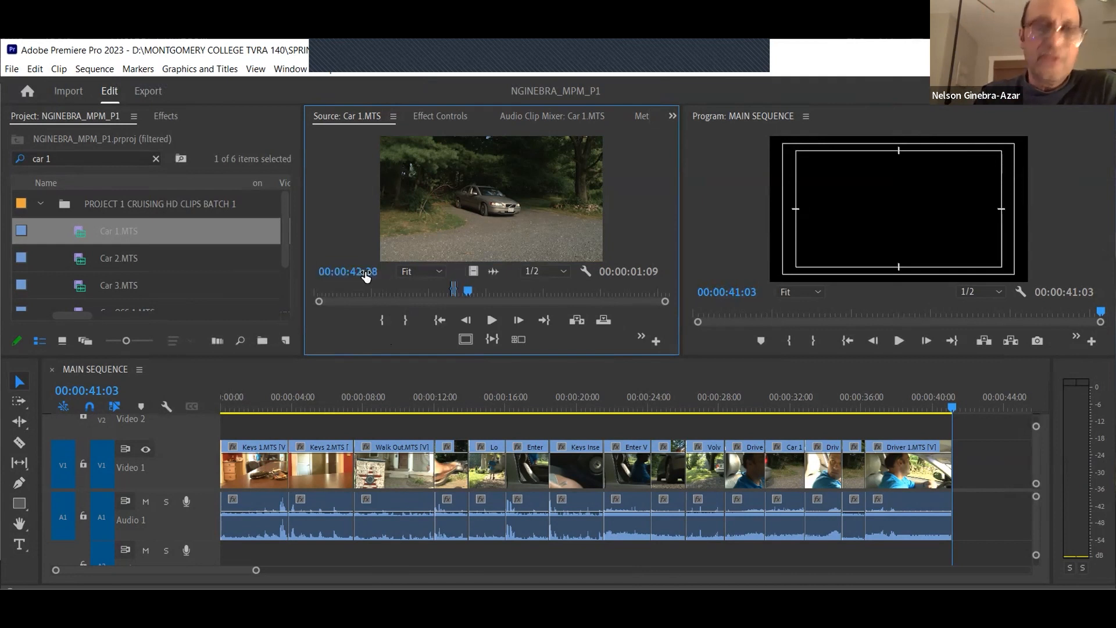
pyautogui.press('i')
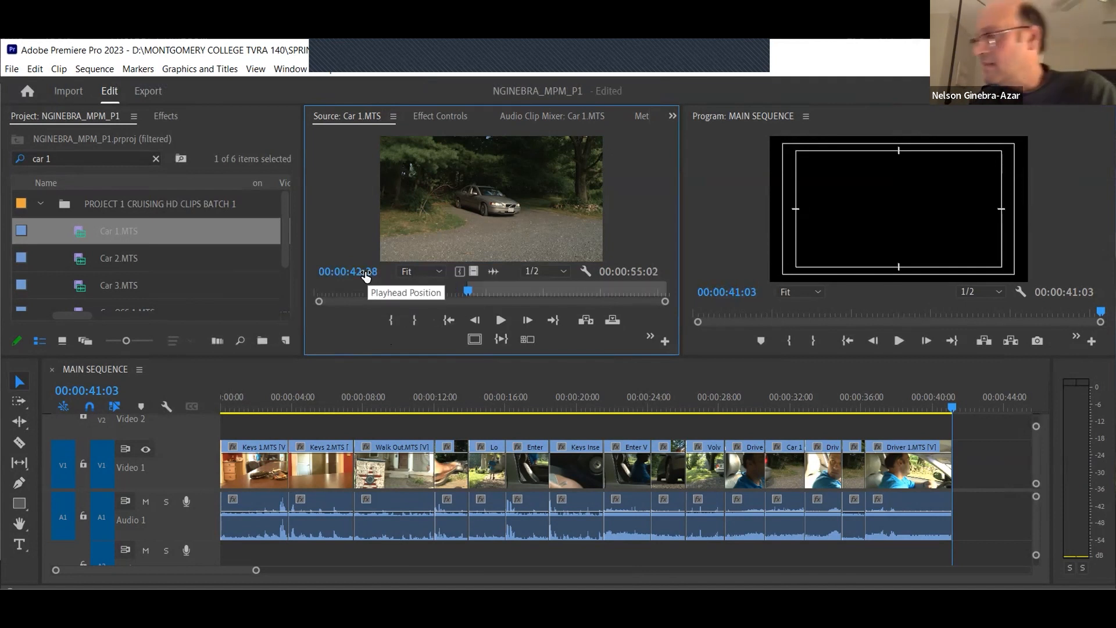
# Step: Mark the Out point of Car 1.MTS at 00:00:45:10
pyautogui.click(356, 272)
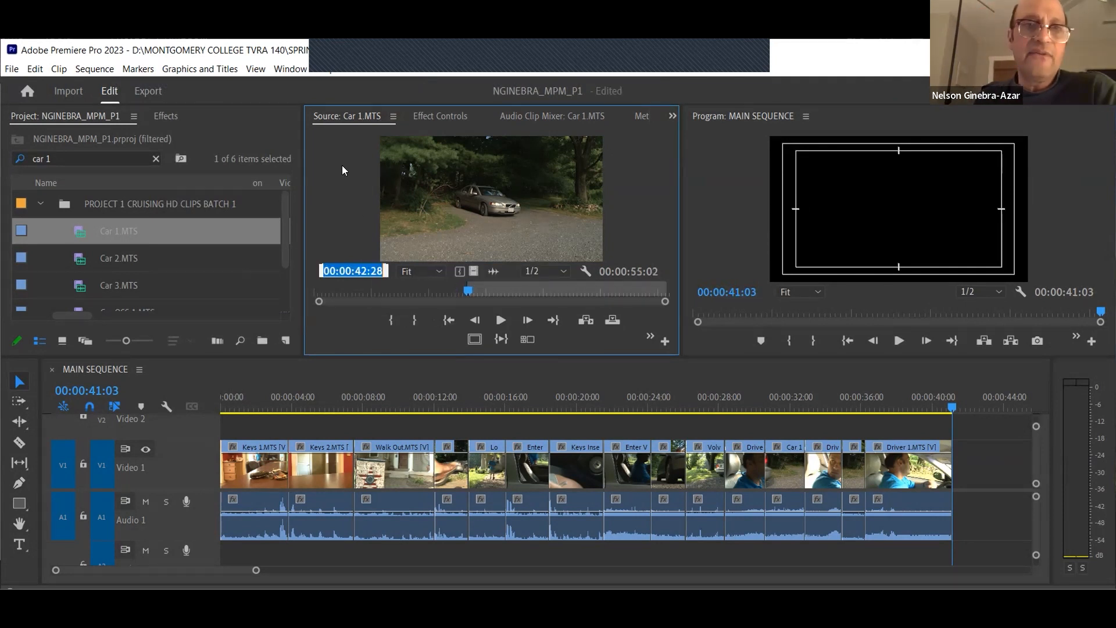
pyautogui.write('4510')
pyautogui.press('Return')
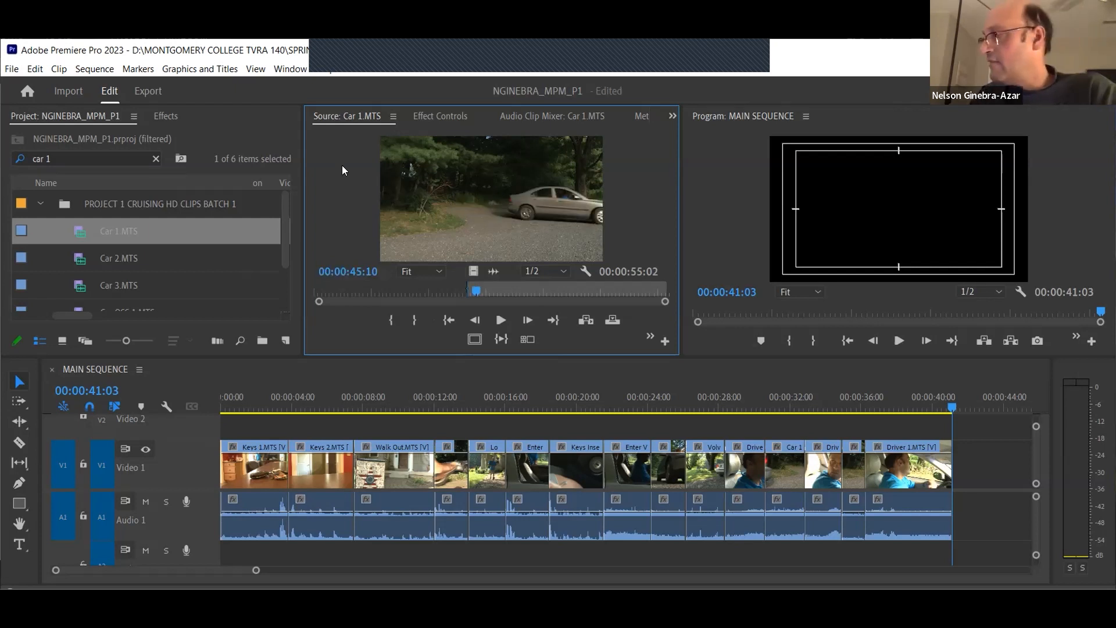
pyautogui.press('i')
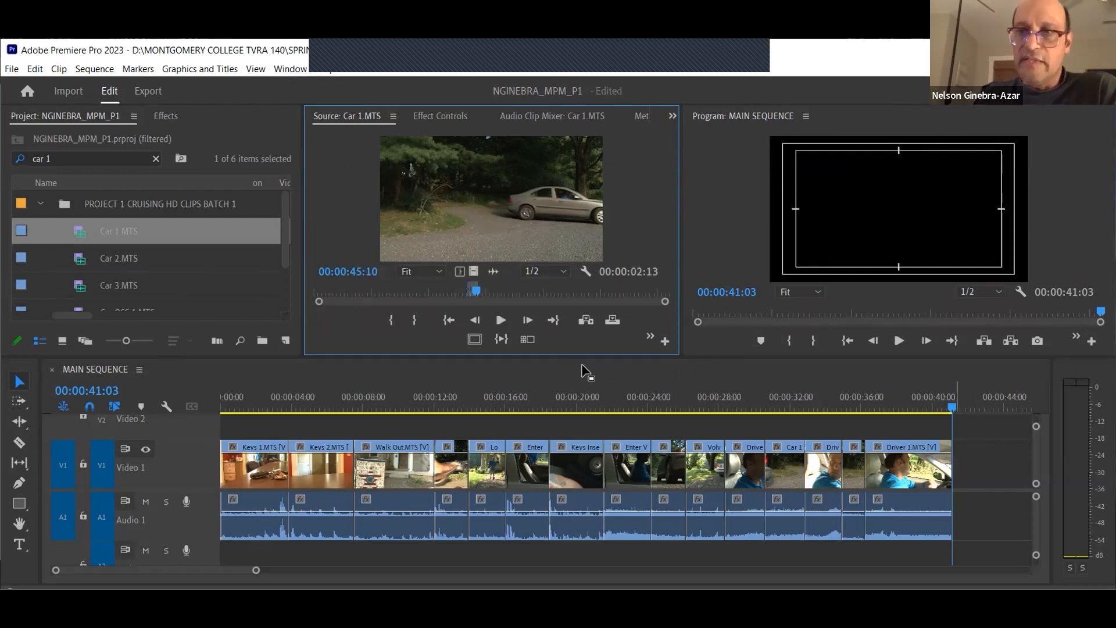
# Step: Insert the marked Car 1.MTS range at the end of MAIN SEQUENCE and save the project
pyautogui.click(584, 321)
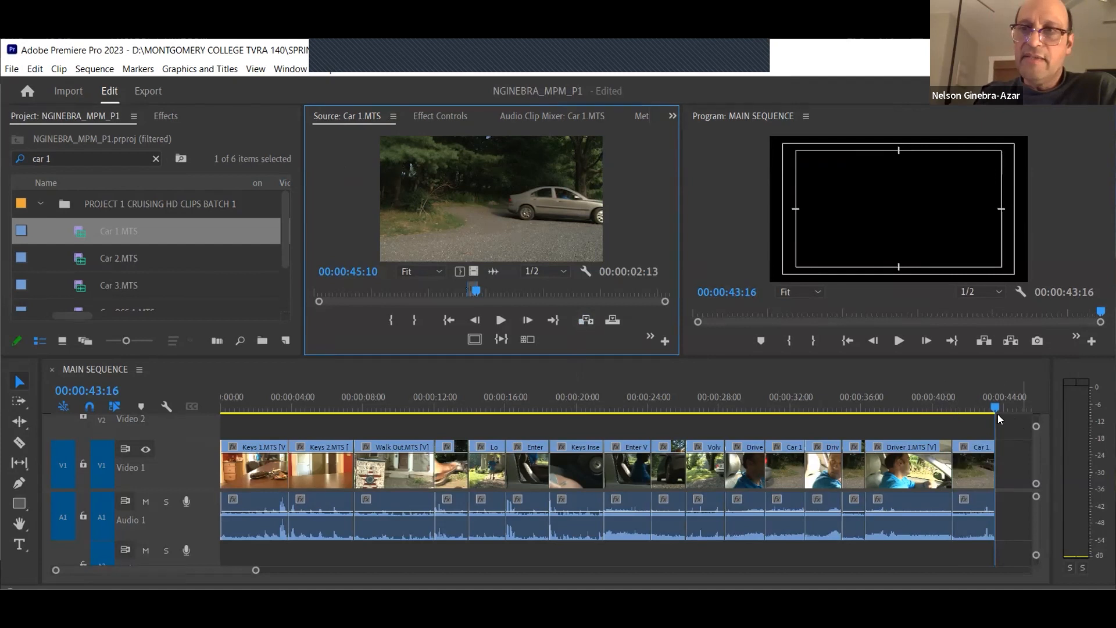
pyautogui.click(1015, 448)
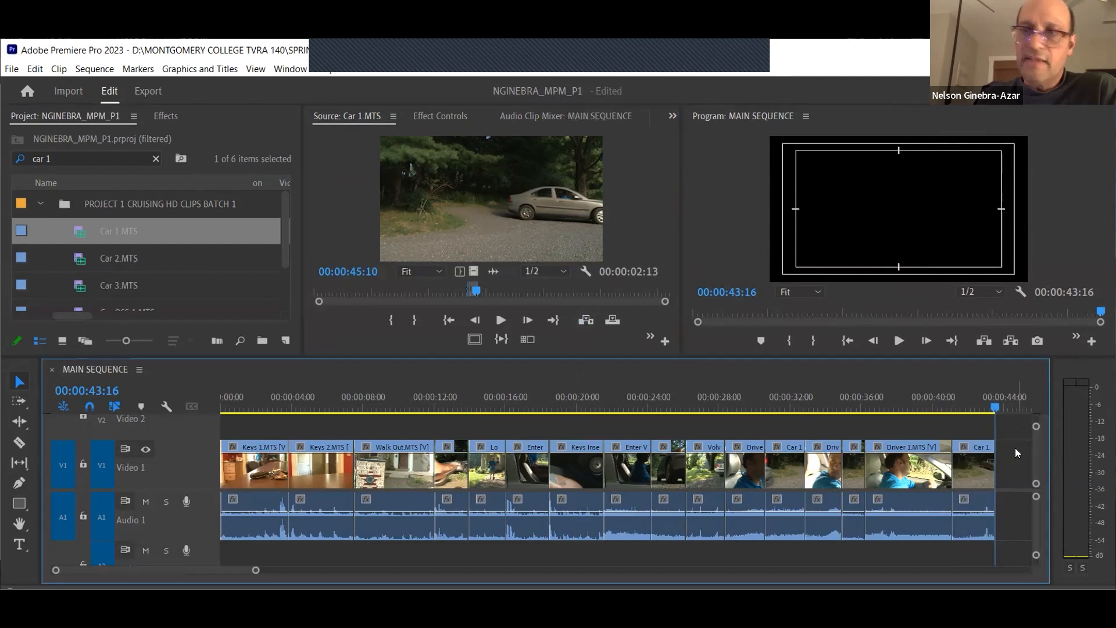
pyautogui.press('-')
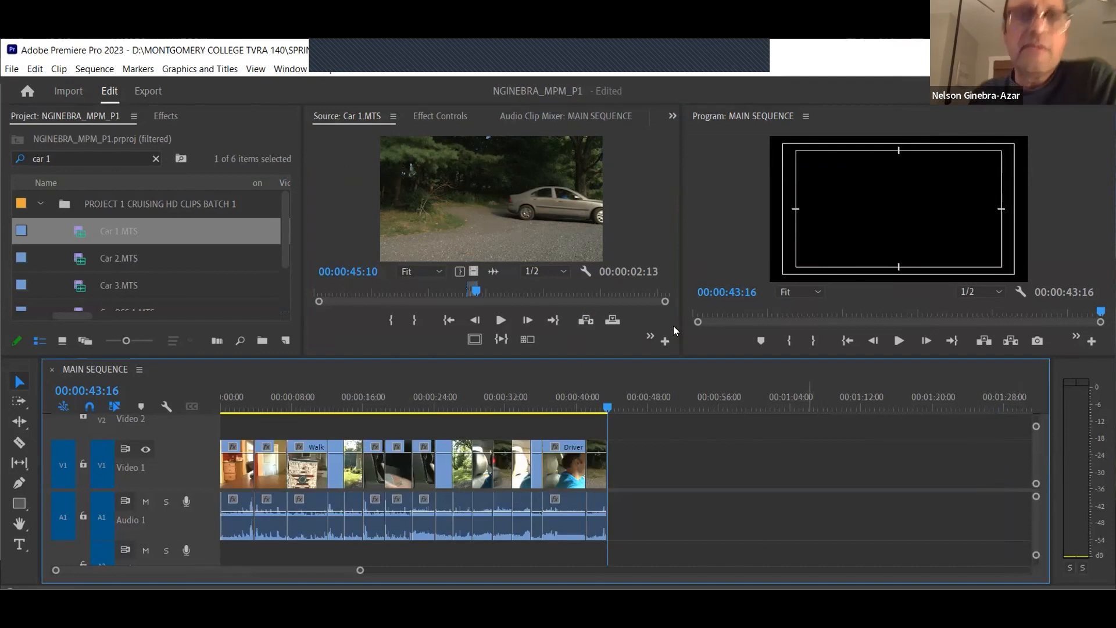
pyautogui.hotkey('ctrl', 's')
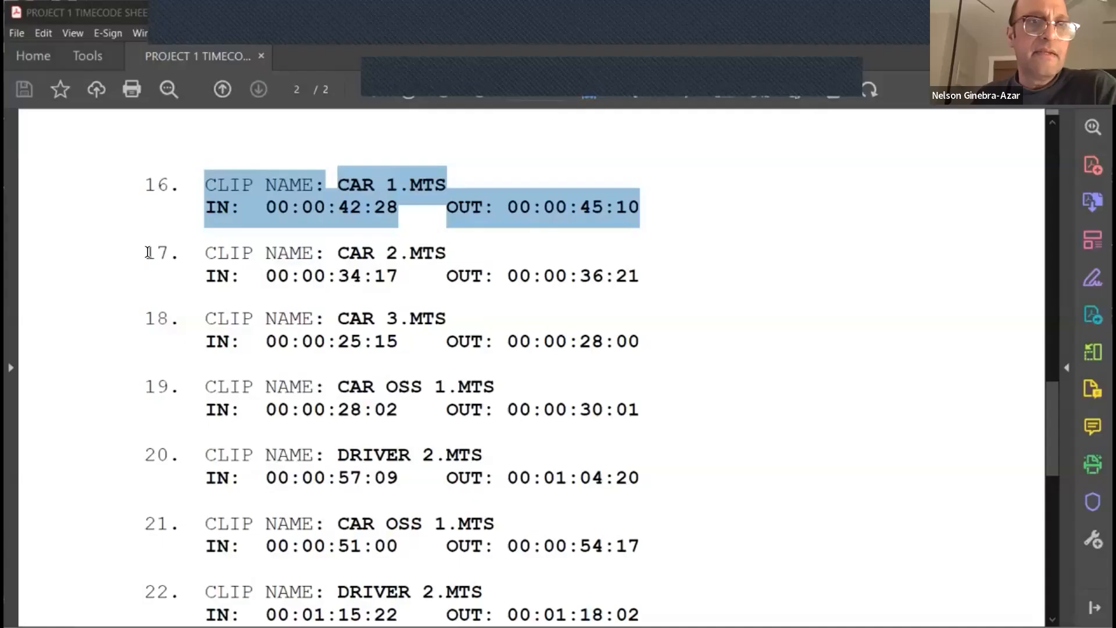
# Step: Highlight entry 17 in the PDF timecode sheet, and find Car 2.MTS in the Premiere Pro project to preview it in the Source Monitor
pyautogui.moveTo(148, 252); pyautogui.dragTo(645, 286)
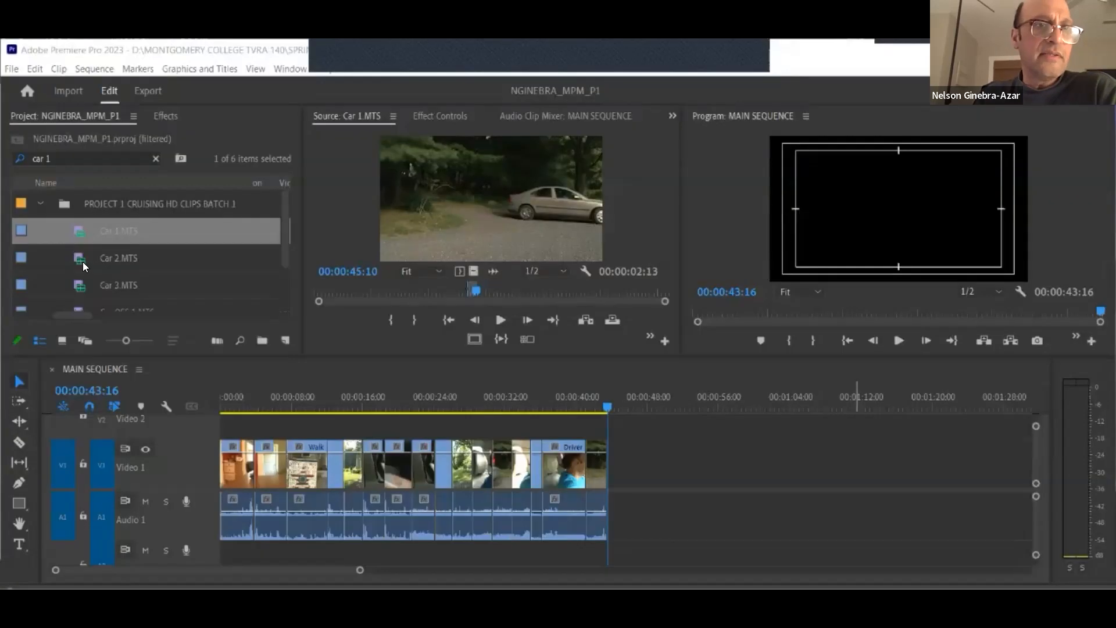
pyautogui.click(84, 260)
pyautogui.click(155, 159)
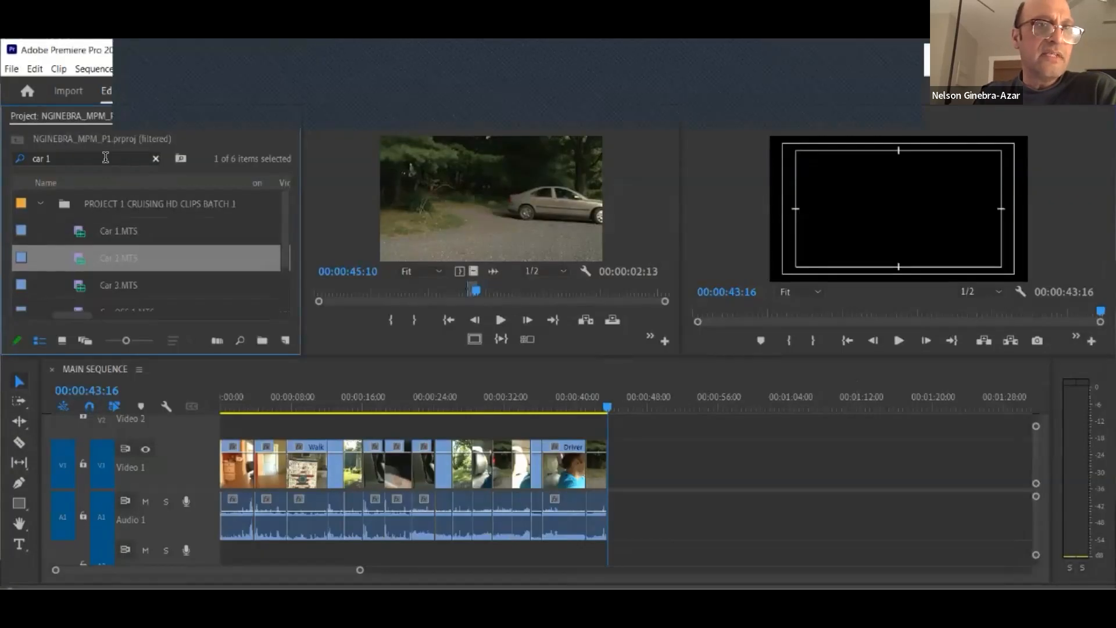
pyautogui.click(66, 156)
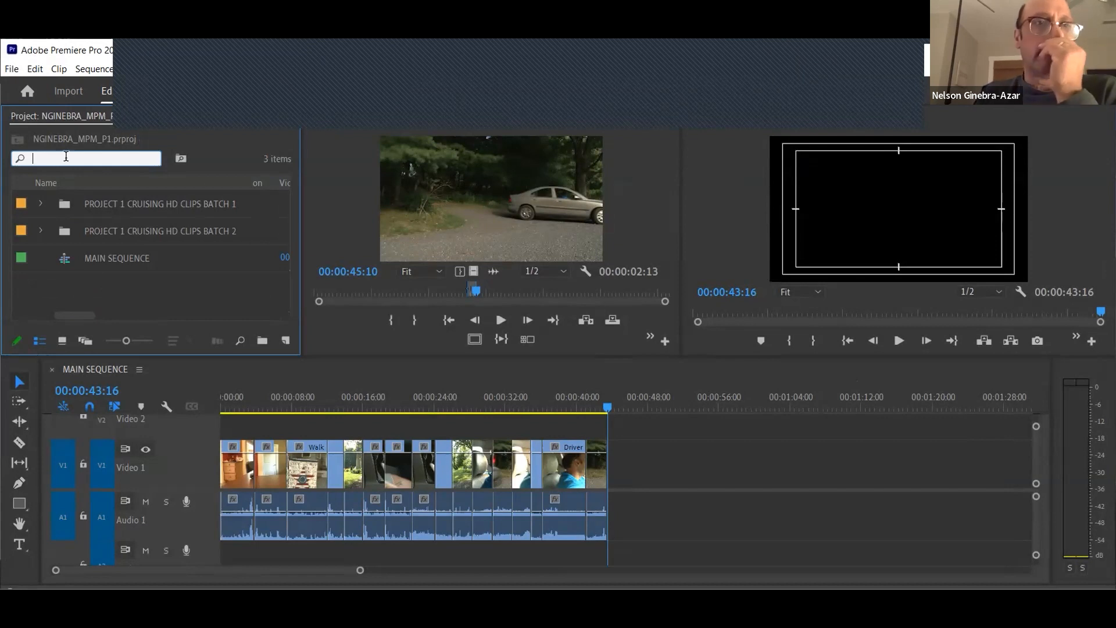
pyautogui.write('car 2')
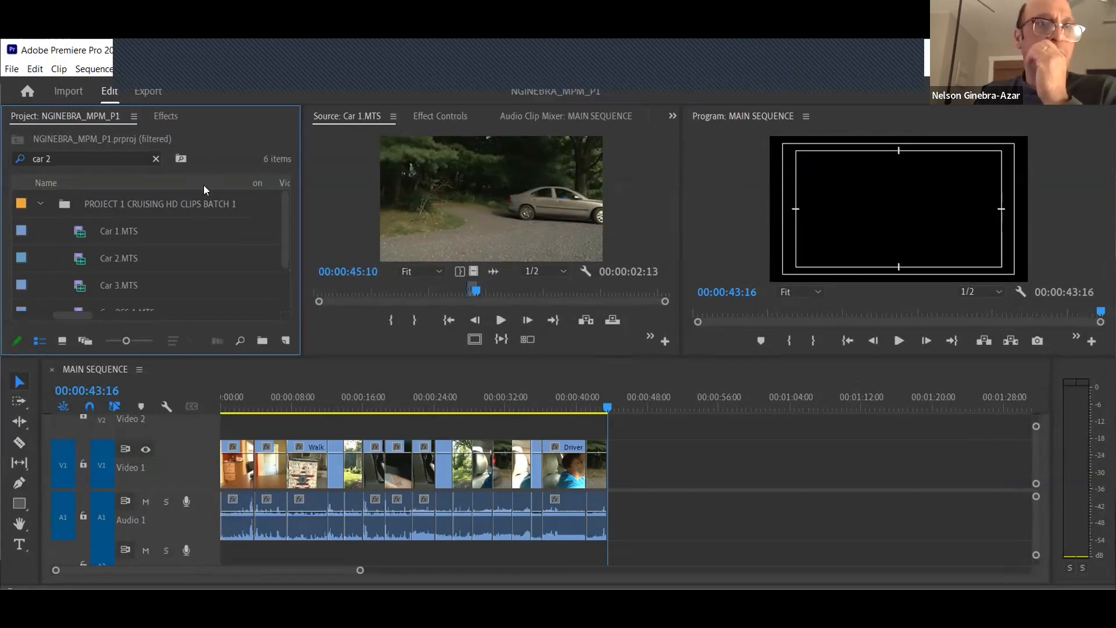
pyautogui.click(81, 260)
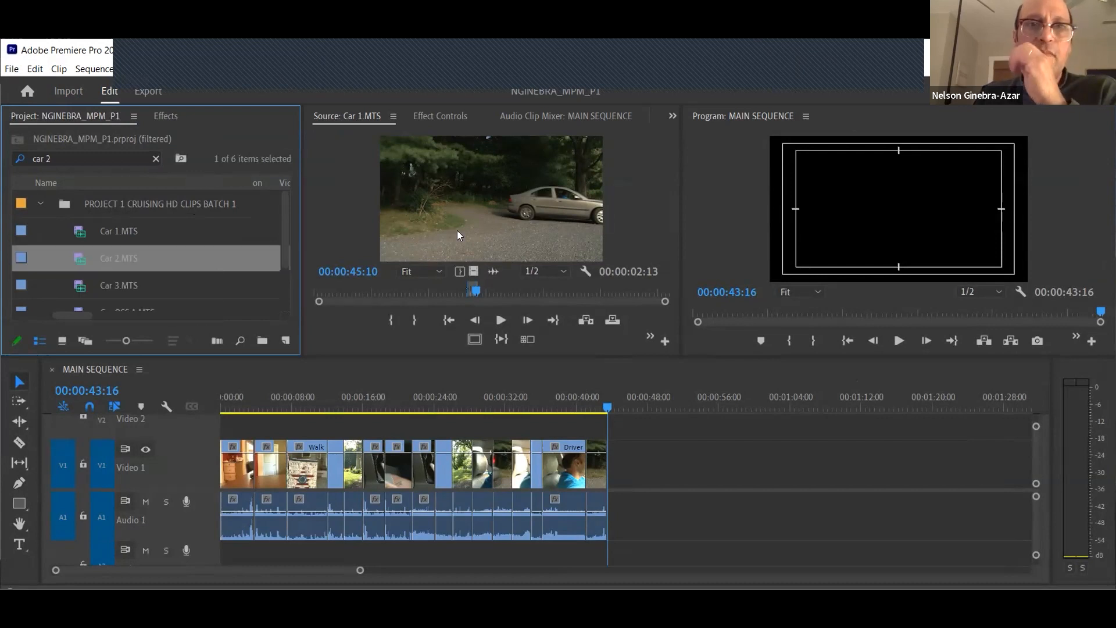
pyautogui.moveTo(316, 290); pyautogui.dragTo(454, 292)
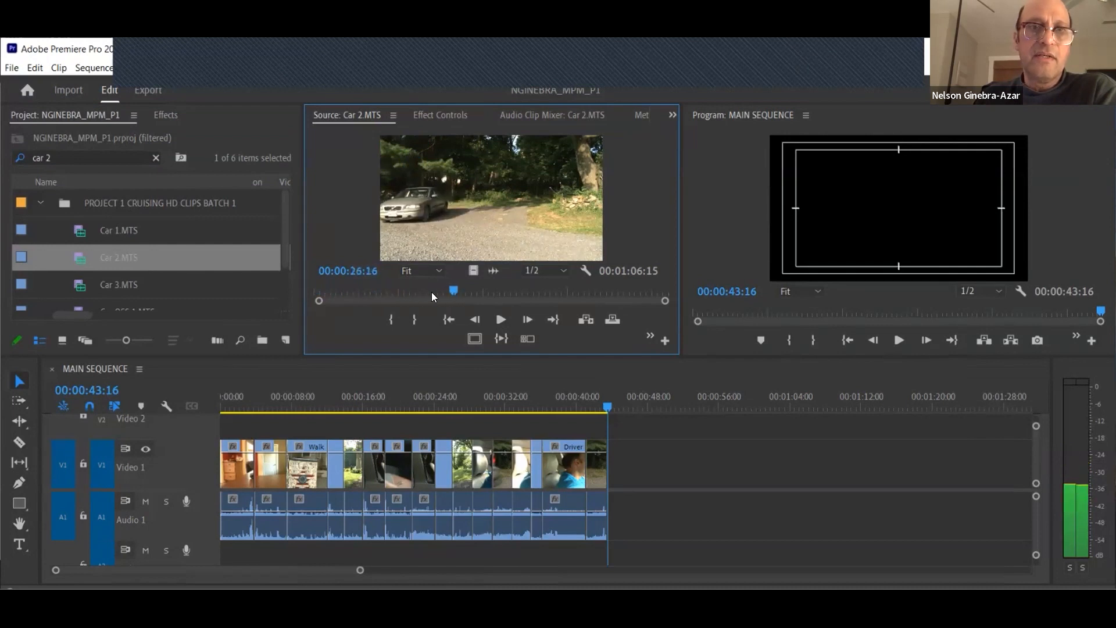
pyautogui.click(413, 291)
# Step: Mark a range in Car 2.MTS with In point 00:00:34:17 and Out point 00:00:36:21
pyautogui.click(354, 271)
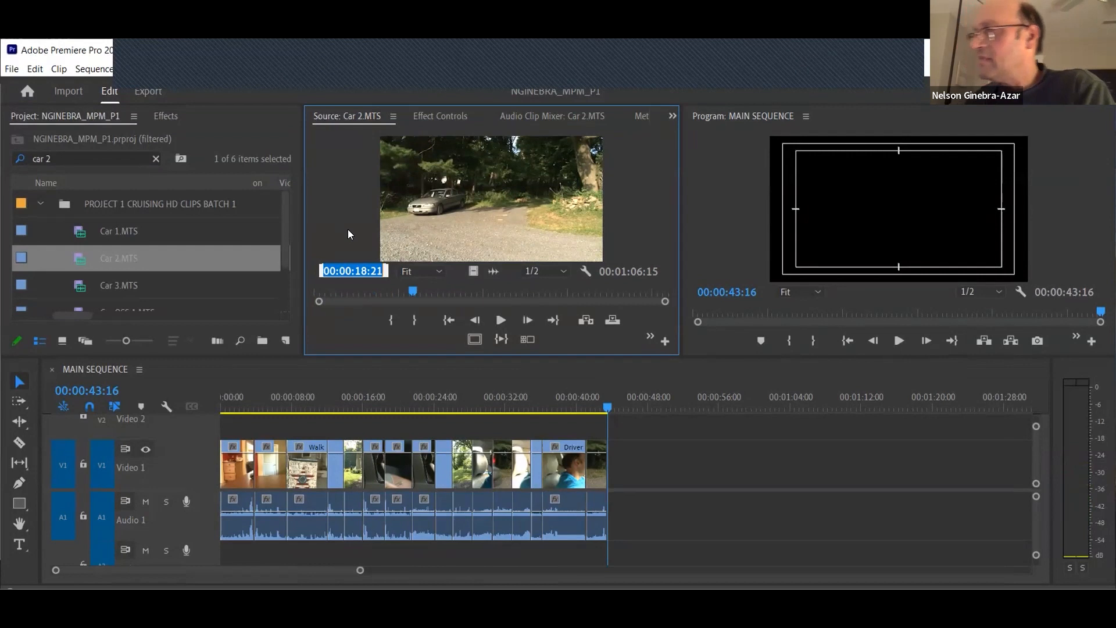
pyautogui.write('3417')
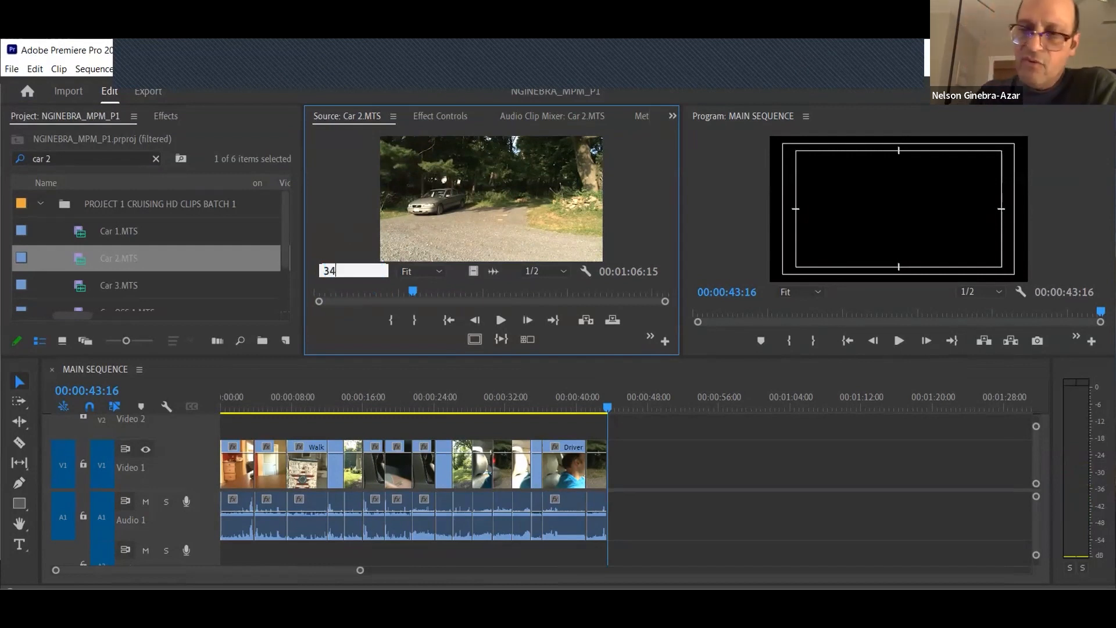
pyautogui.press('Return')
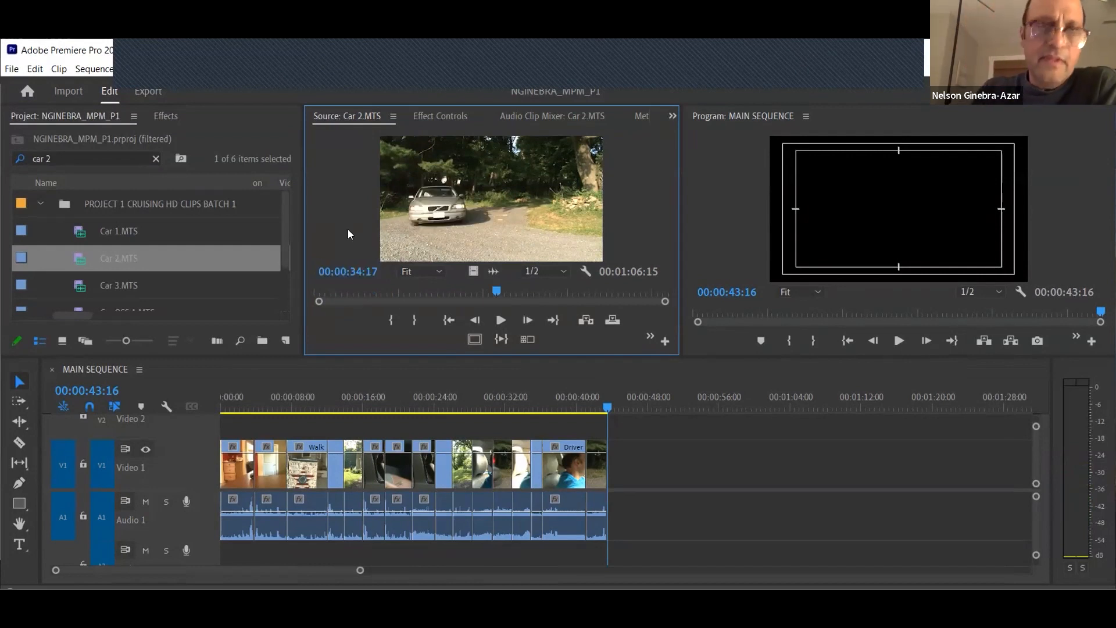
pyautogui.press('i')
pyautogui.click(355, 271)
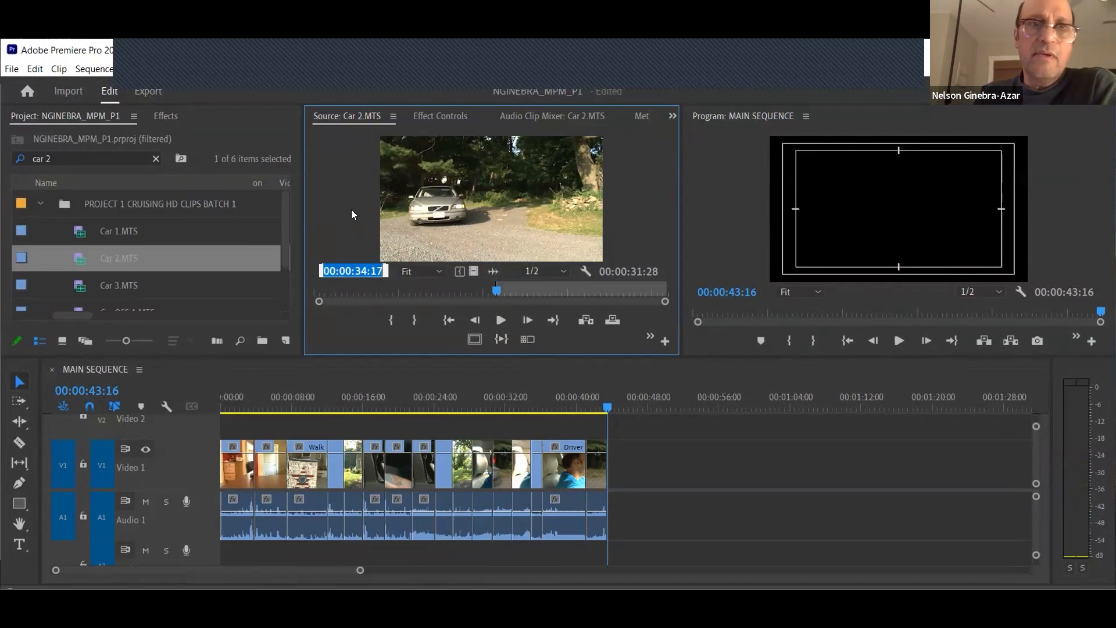
pyautogui.write('3621')
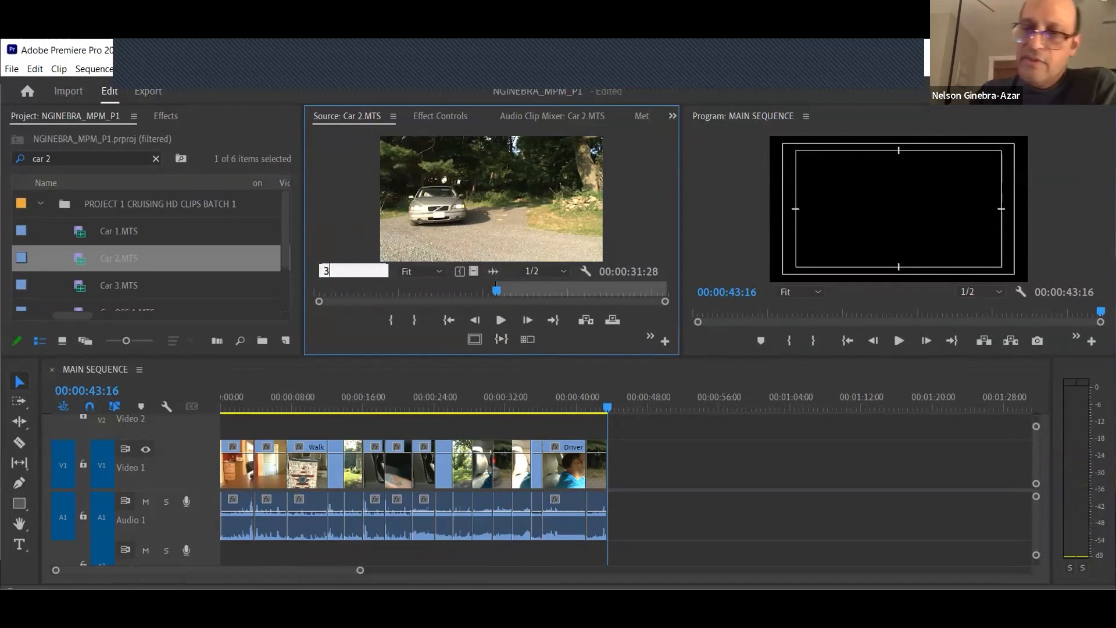
pyautogui.press('Return')
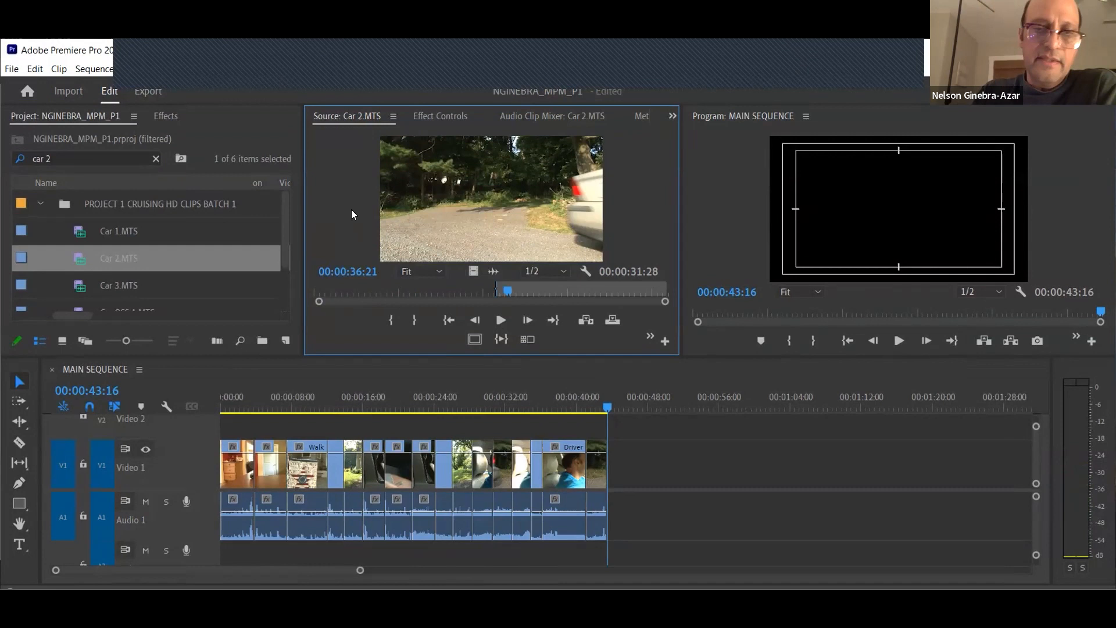
pyautogui.press('o')
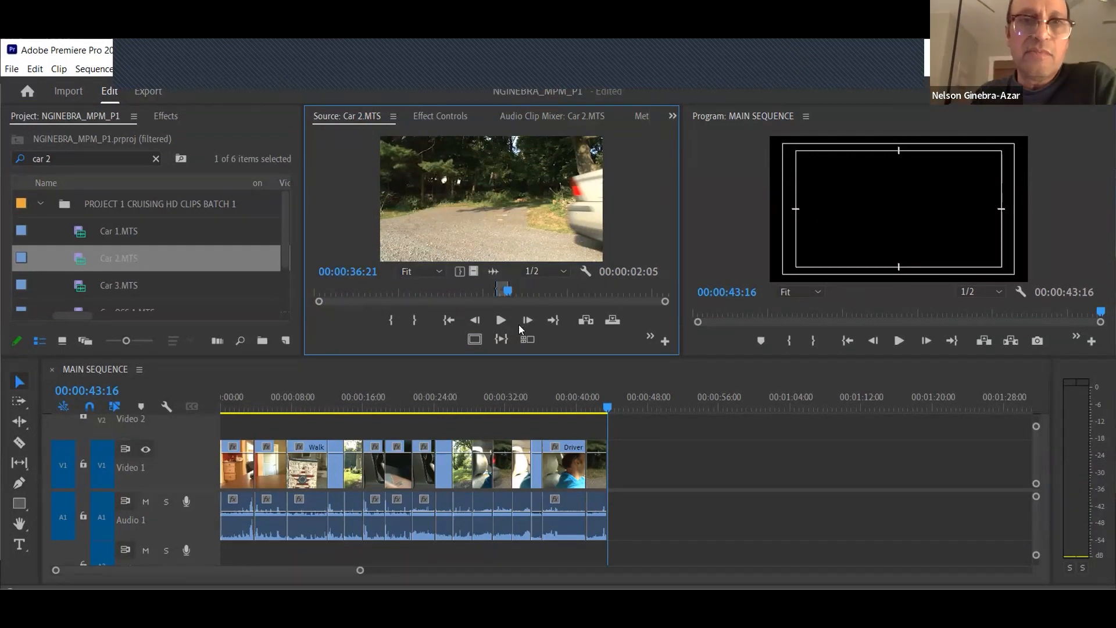
# Step: Insert the marked Car 2.MTS range at the end of MAIN SEQUENCE and save the project
pyautogui.click(585, 321)
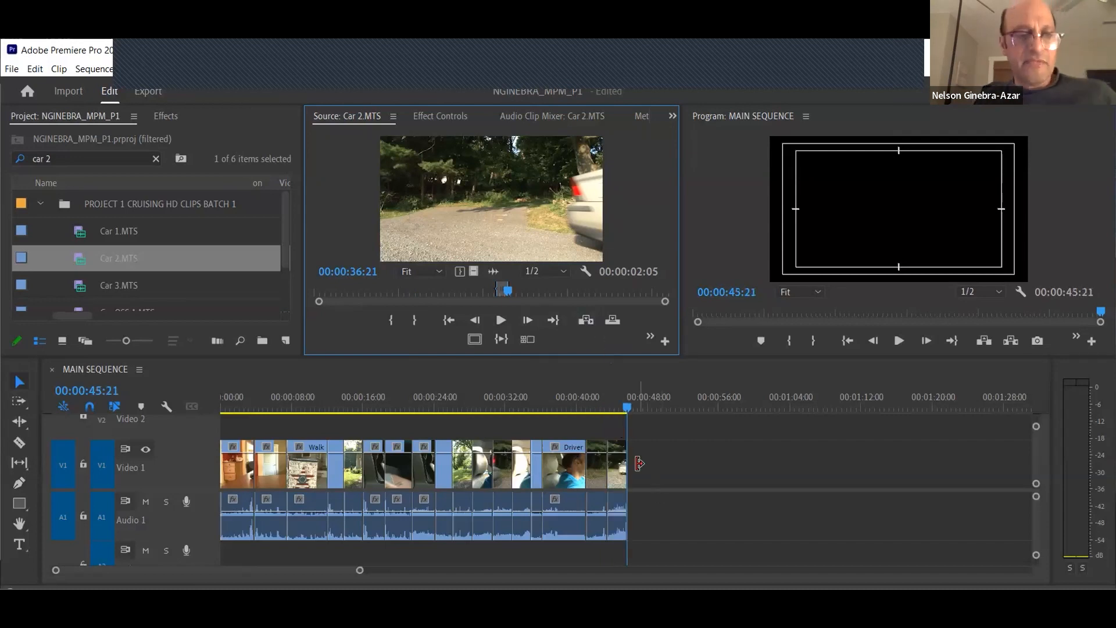
pyautogui.hotkey('ctrl', 's')
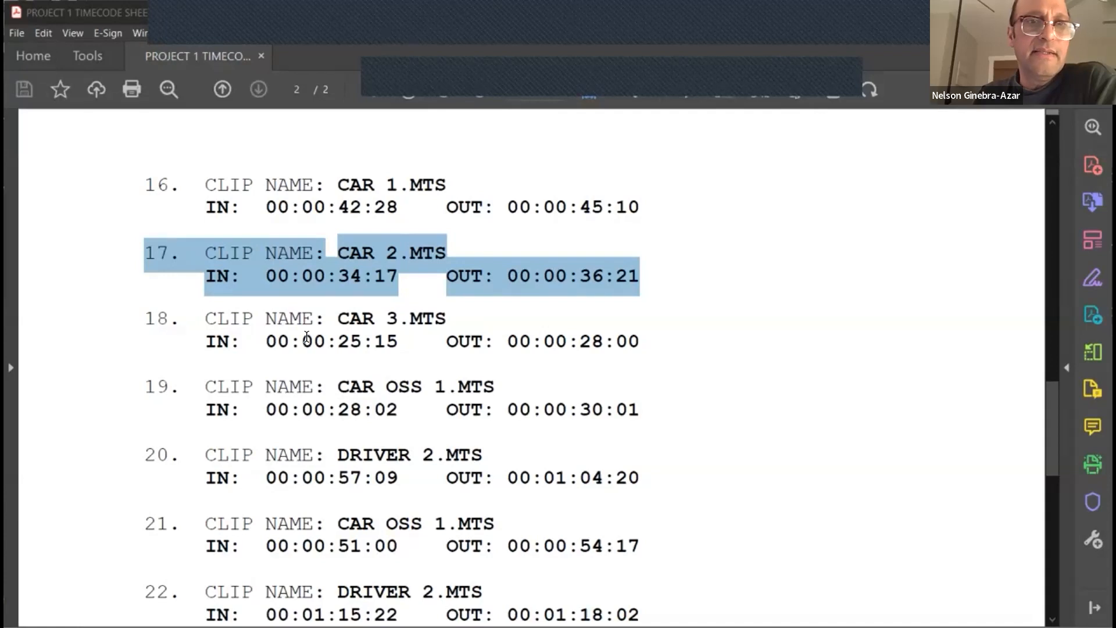
# Step: In the PDF timecode sheet, highlight entry 18 for Car 3.MTS with its In and Out points
pyautogui.click(570, 331)
pyautogui.moveTo(570, 331); pyautogui.dragTo(208, 314)
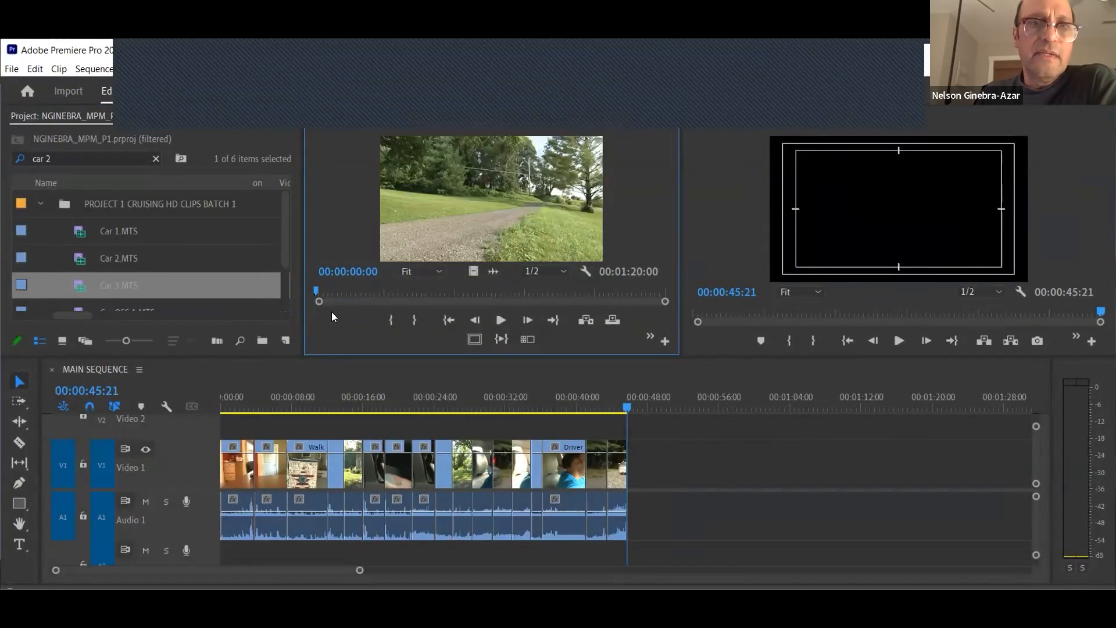
# Step: Back in Premiere Pro, mark a range in Car 3.MTS with In point 00:00:25:15 and Out point 00:00:28:00
pyautogui.moveTo(413, 295)
pyautogui.mouseDown()
pyautogui.moveTo(448, 293)
pyautogui.moveTo(418, 292)
pyautogui.mouseUp()
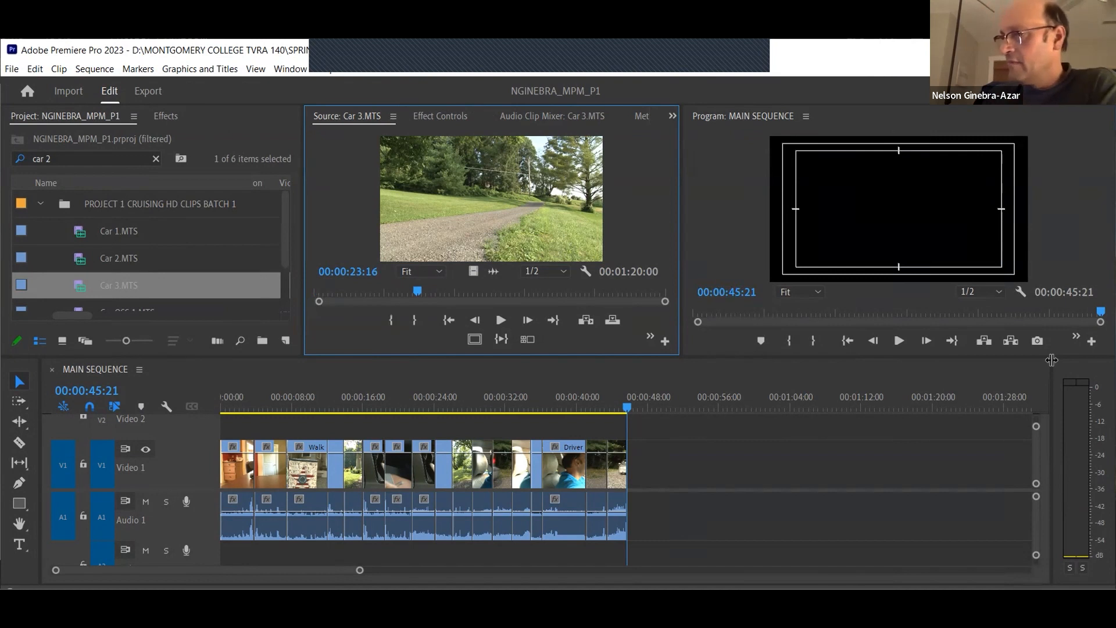
pyautogui.click(359, 272)
pyautogui.write('2515')
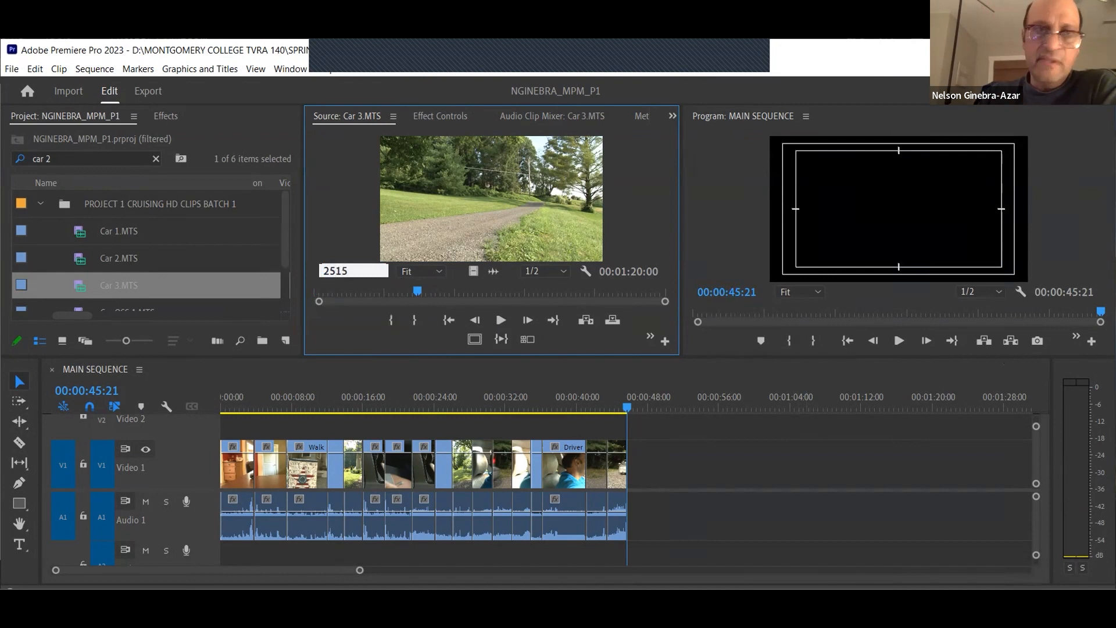
pyautogui.press('Return')
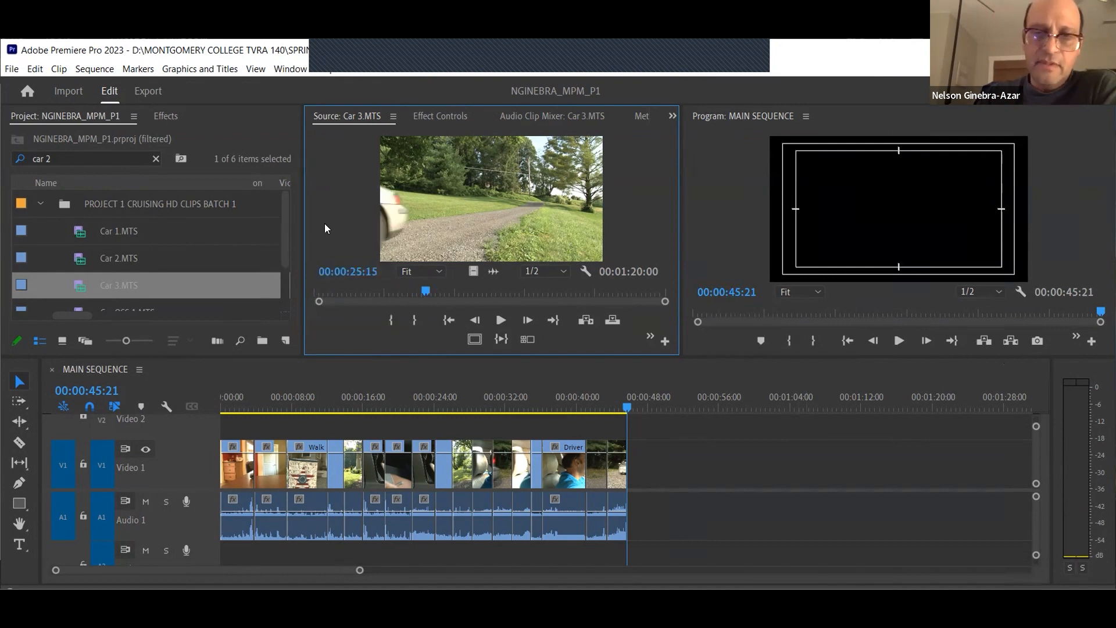
pyautogui.press('i')
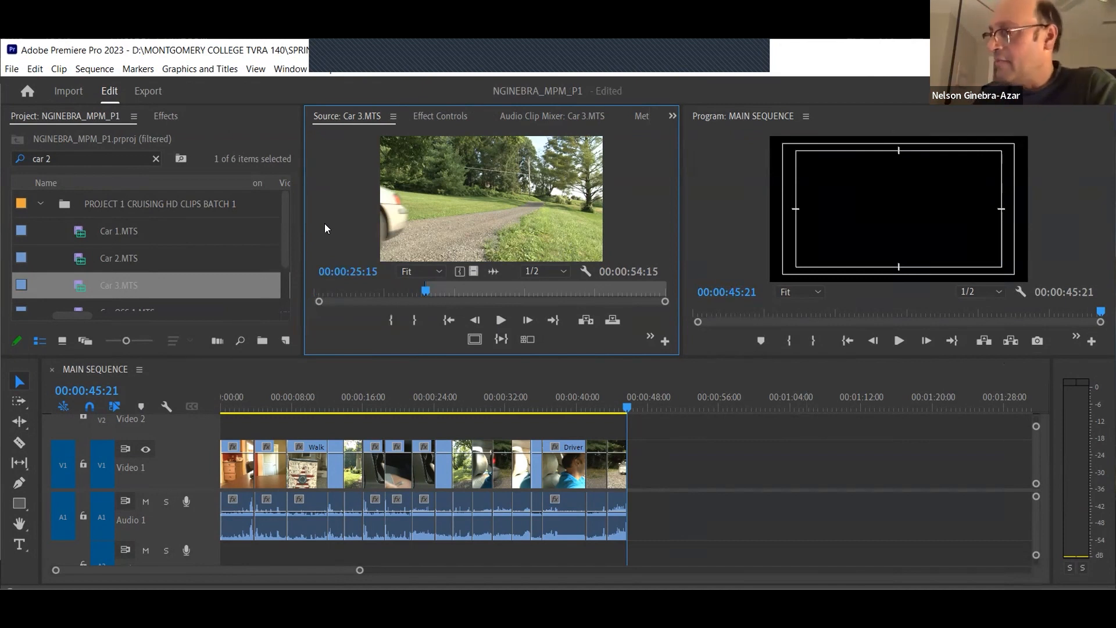
pyautogui.click(348, 271)
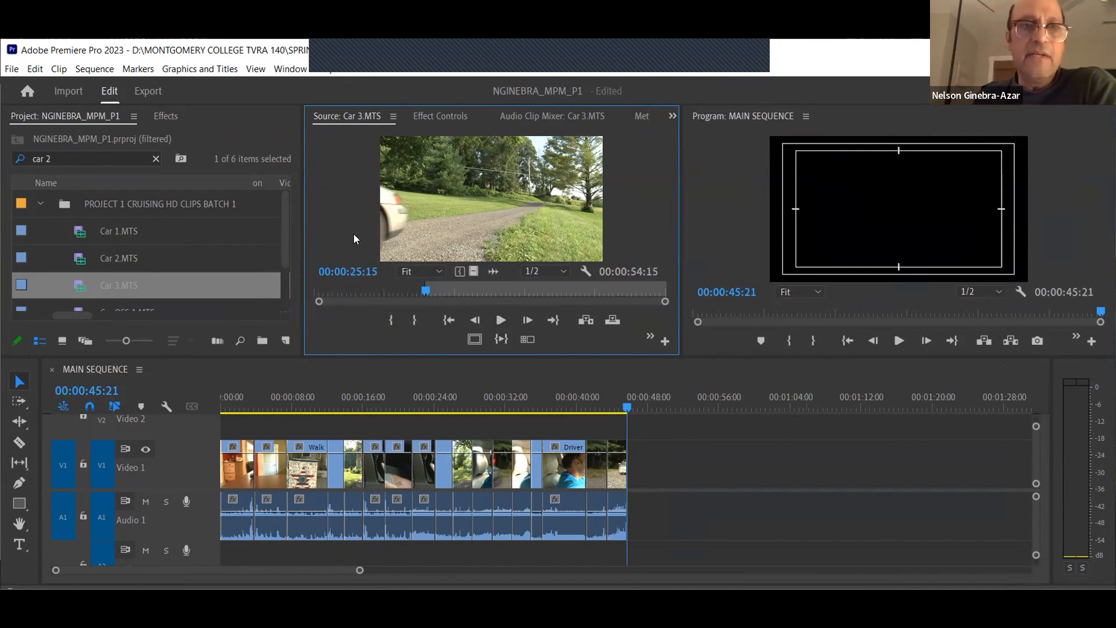
pyautogui.write('28:00')
pyautogui.press('Return')
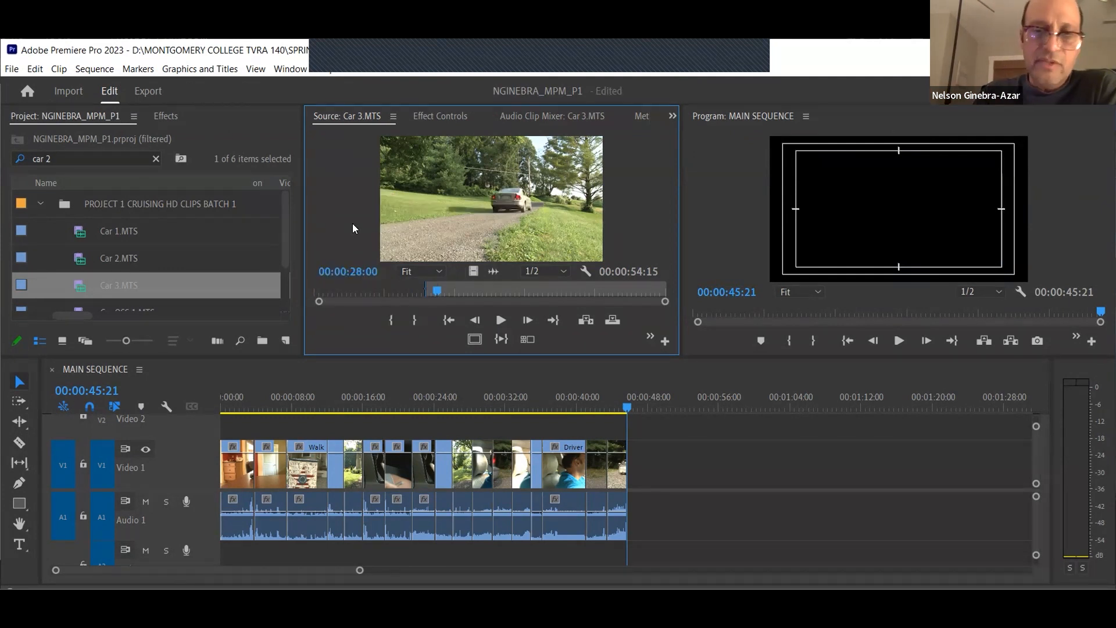
pyautogui.press('o')
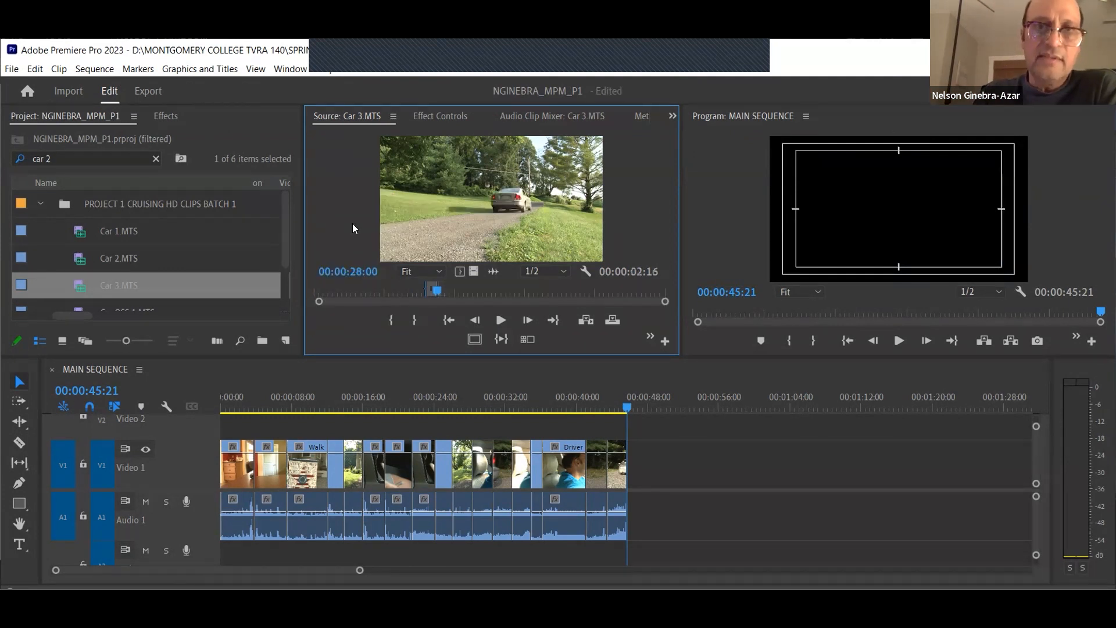
# Step: Insert the marked Car 3.MTS range at the end of MAIN SEQUENCE and save the project
pyautogui.click(587, 320)
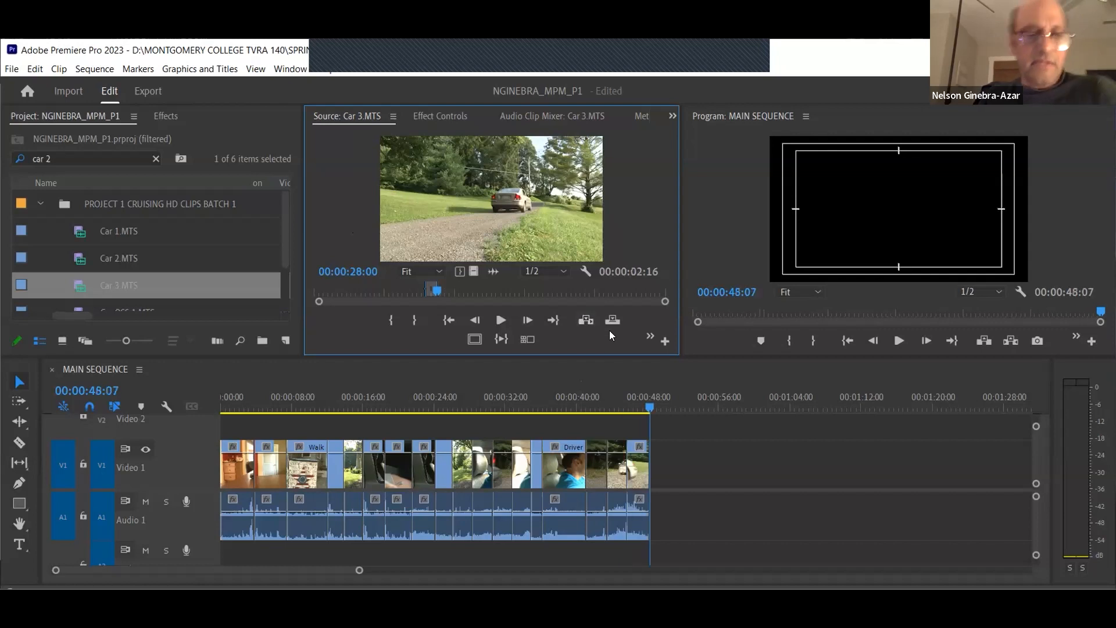
pyautogui.hotkey('ctrl', 's')
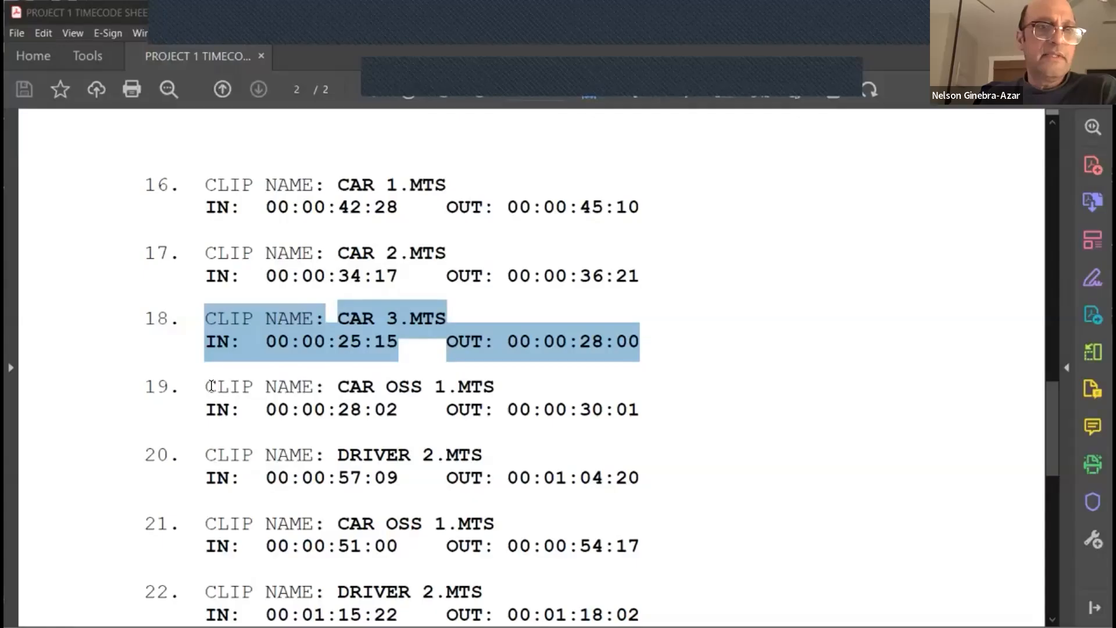
# Step: Highlight entry 19 in the PDF timecode sheet, and find Car OSS 1.MTS in the Premiere Pro project to open it in the Source Monitor
pyautogui.moveTo(207, 384); pyautogui.dragTo(636, 416)
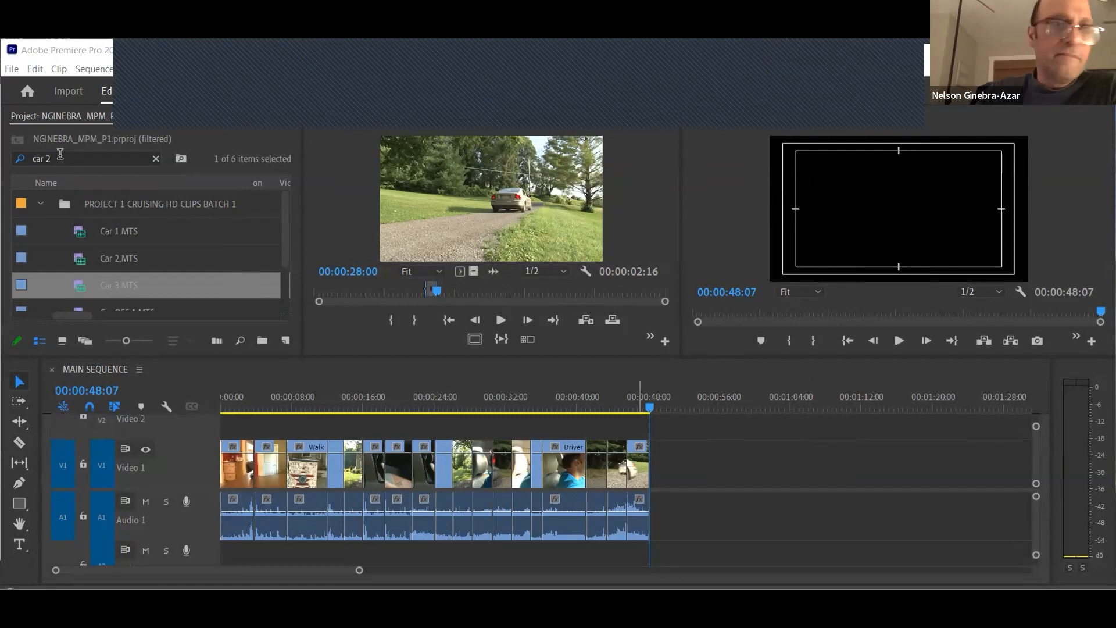
pyautogui.click(60, 154)
pyautogui.press('BackSpace')
pyautogui.write('oss')
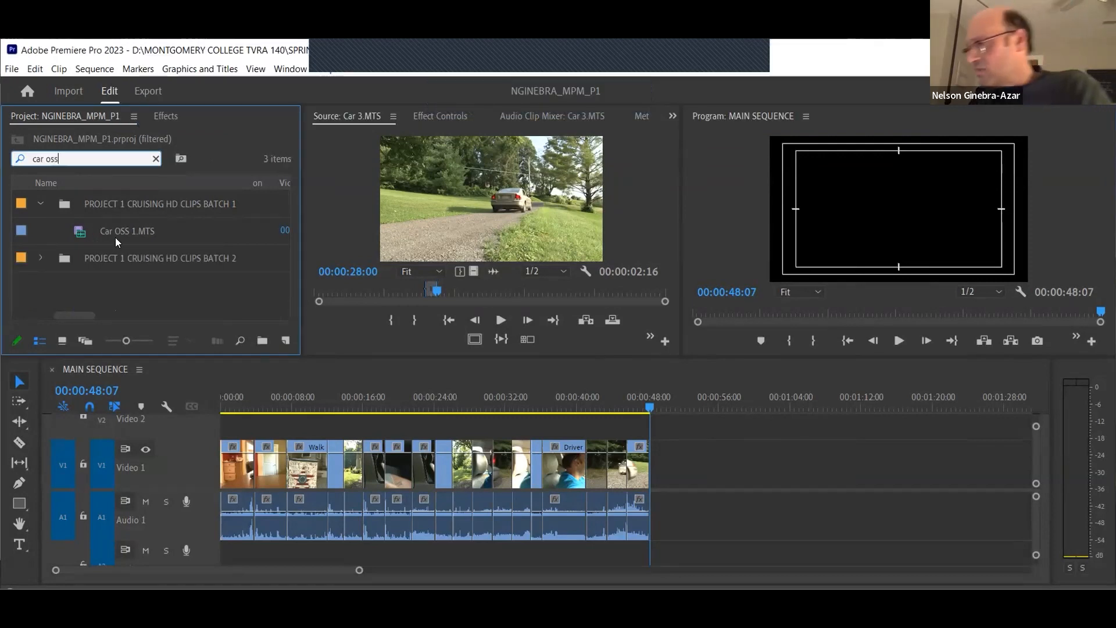
pyautogui.moveTo(115, 237)
pyautogui.click(81, 231)
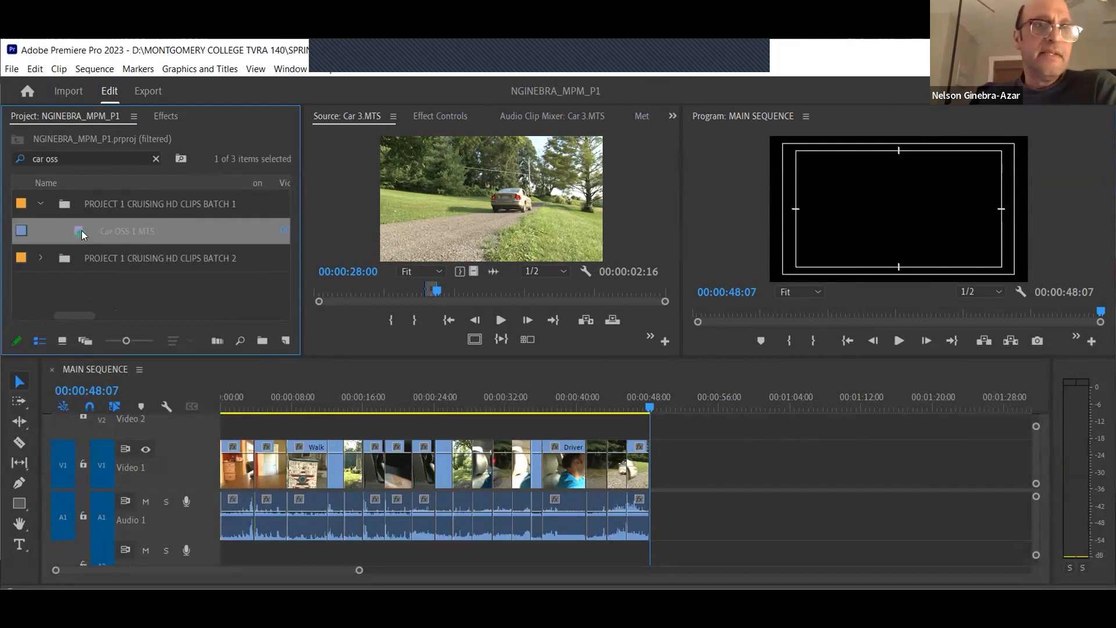
pyautogui.moveTo(81, 230); pyautogui.dragTo(453, 230)
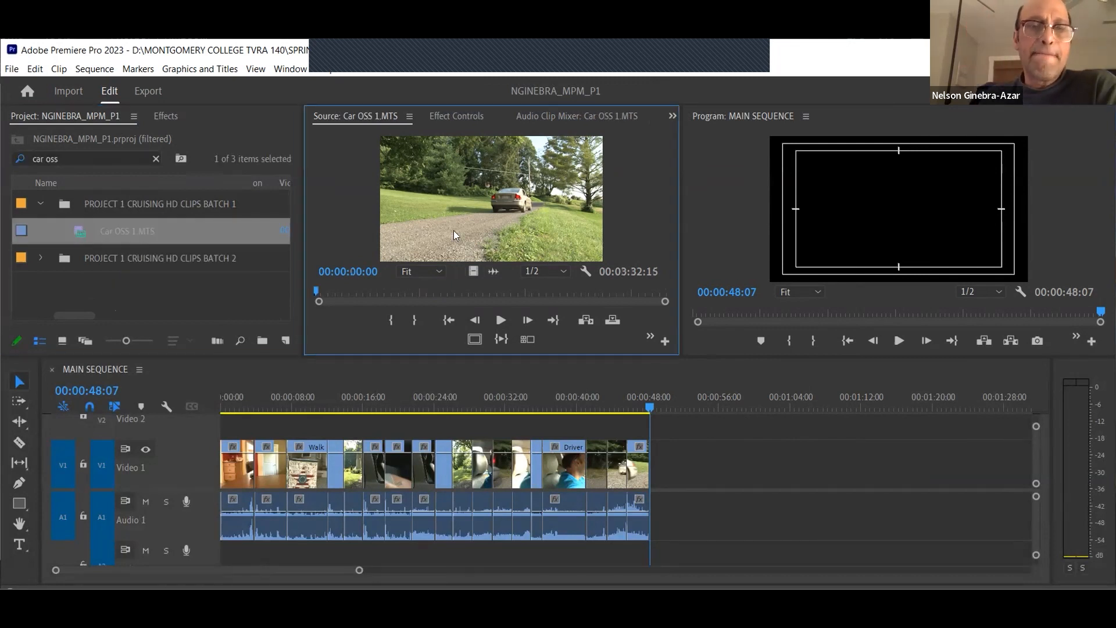
# Step: Mark a range in Car OSS 1.MTS with In point 00:00:28:02 and Out point 00:00:30:01
pyautogui.click(362, 270)
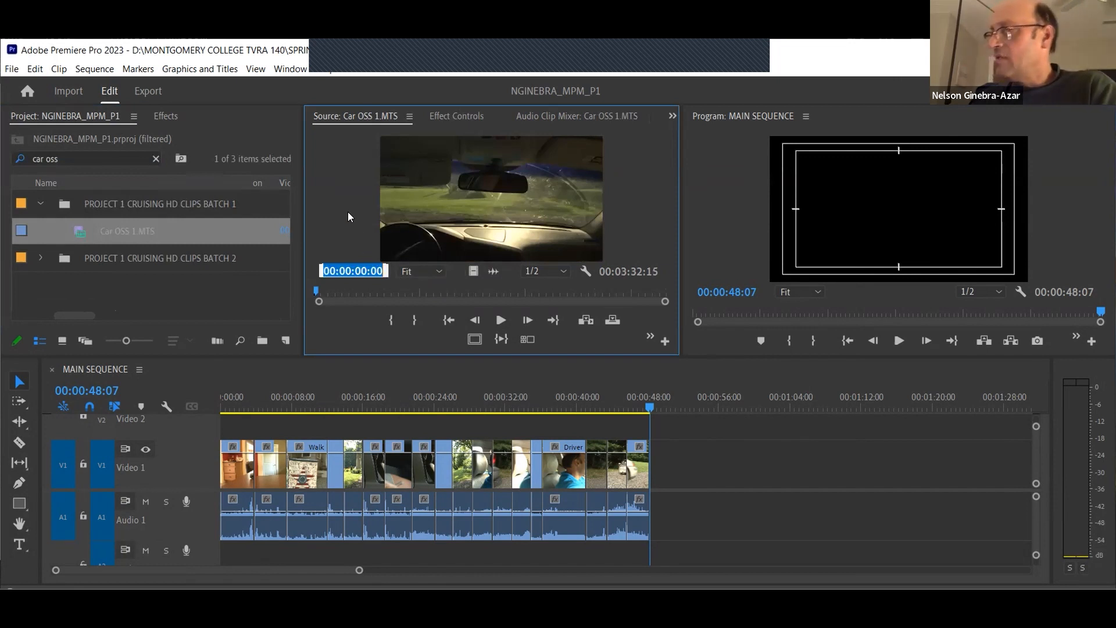
pyautogui.write('2802')
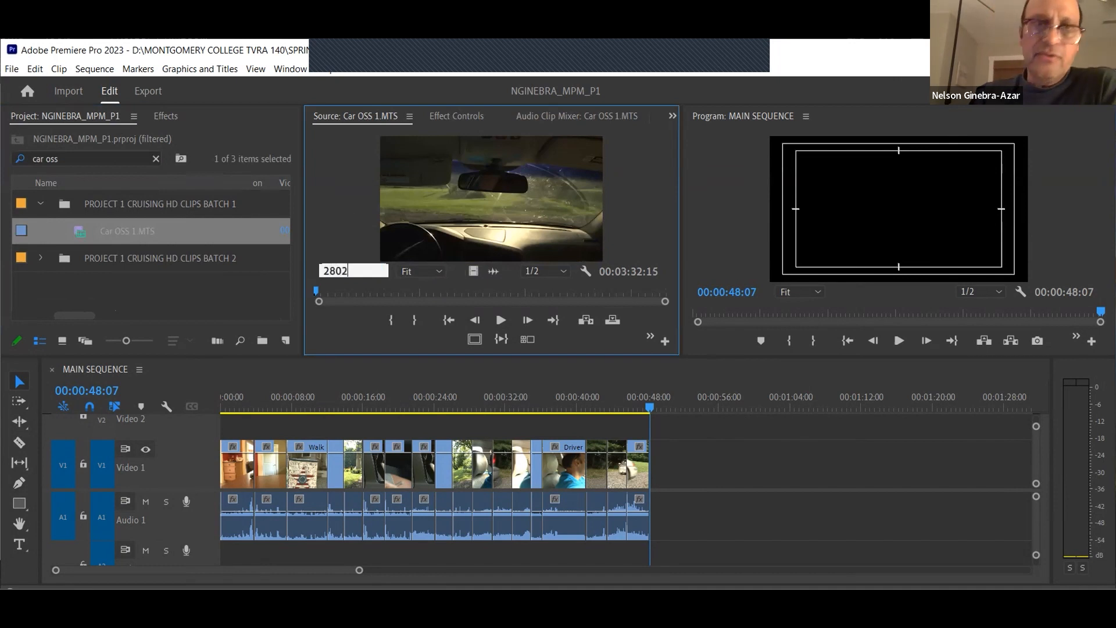
pyautogui.press('Return')
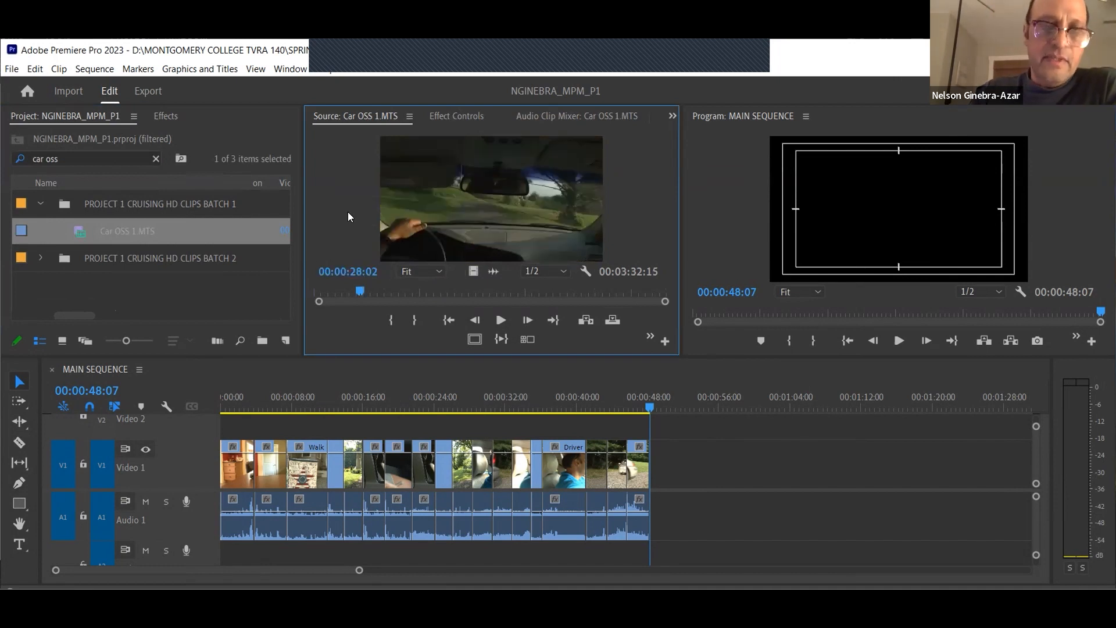
pyautogui.press('i')
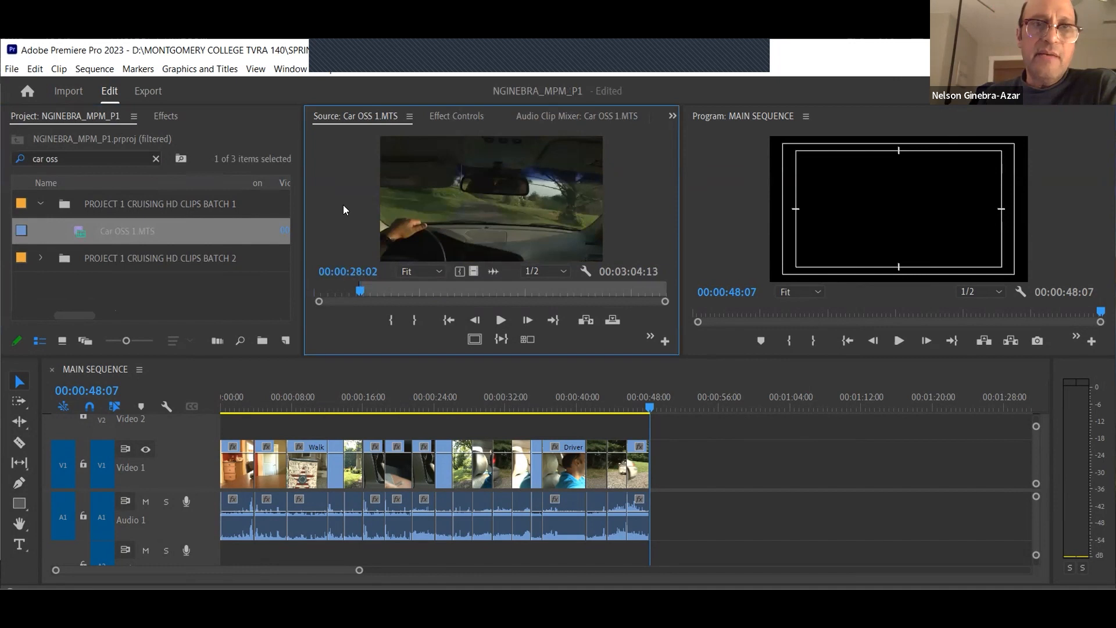
pyautogui.press('Tab')
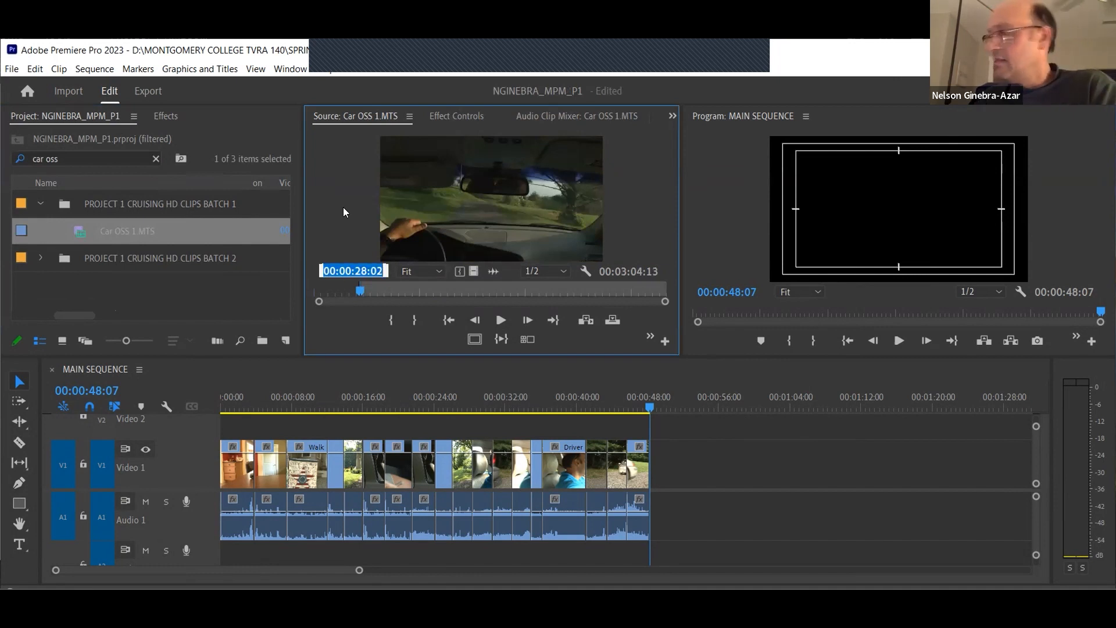
pyautogui.write('3001')
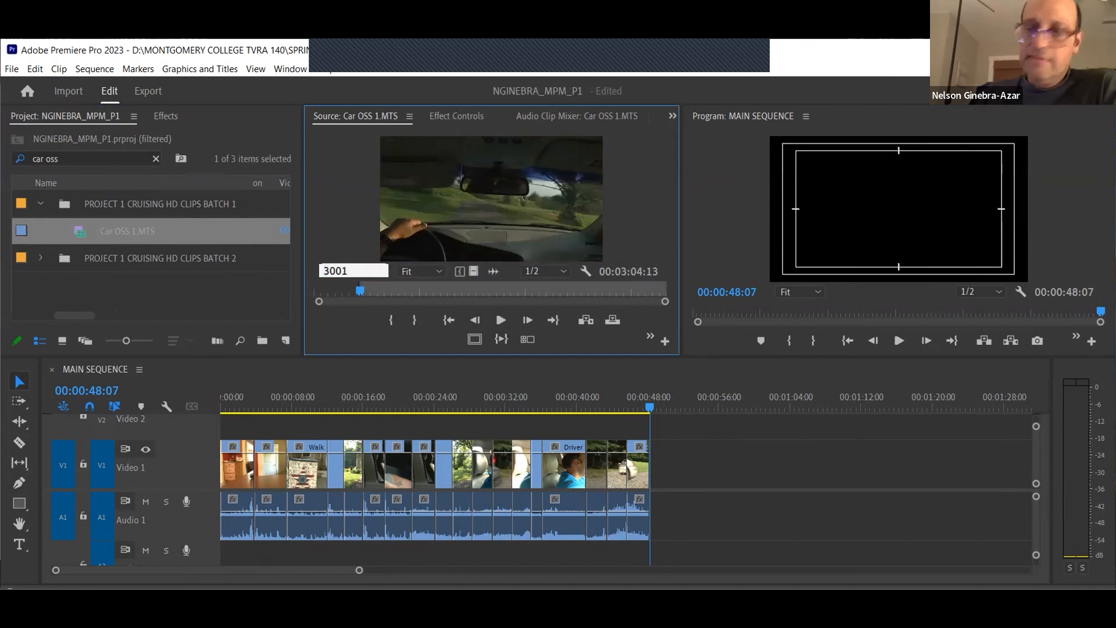
pyautogui.press('Return')
pyautogui.press('o')
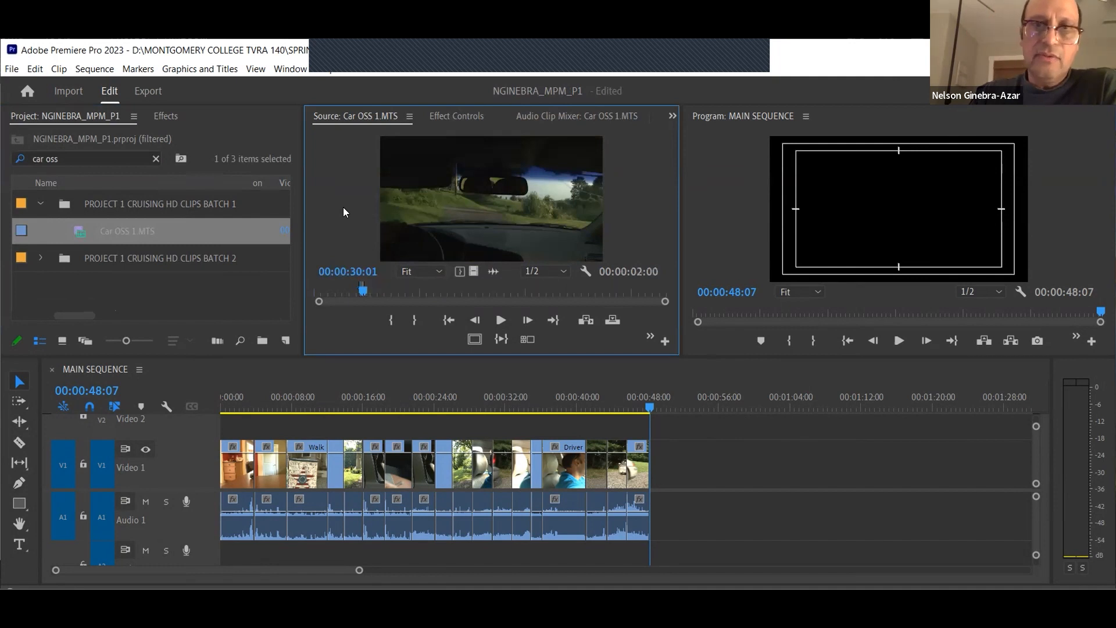
# Step: Insert the marked Car OSS 1.MTS range at the end of MAIN SEQUENCE and save the project
pyautogui.click(586, 315)
pyautogui.hotkey('ctrl', 's')
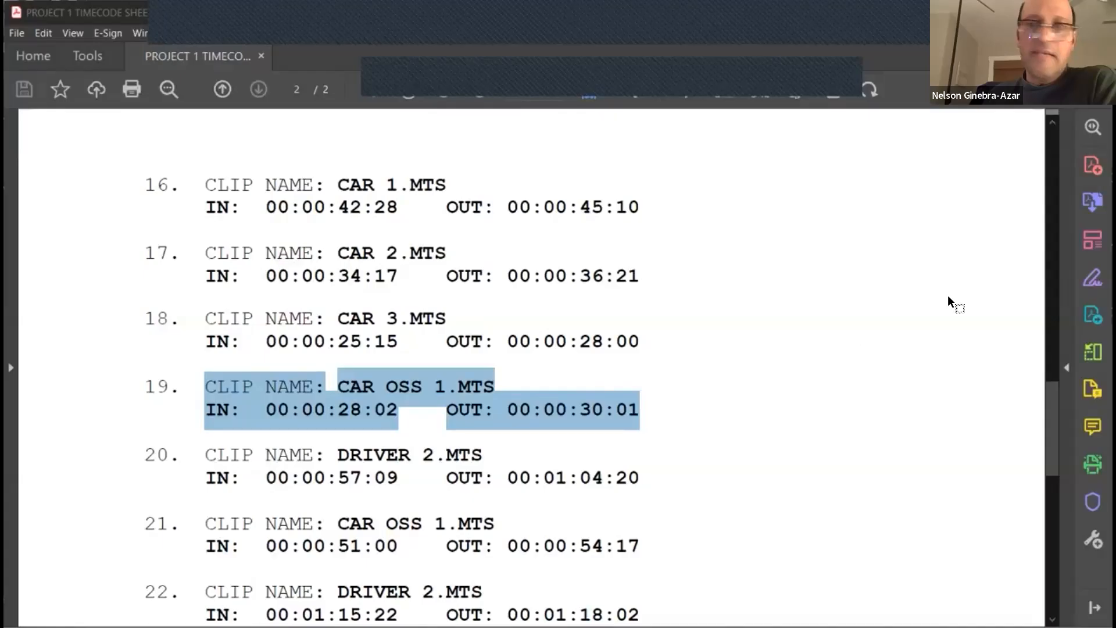
# Step: Highlight entry 20 in the PDF timecode sheet, and find Driver 2.MTS in the Premiere Pro project to open it in the Source Monitor
pyautogui.scroll(-5, 368, 332)
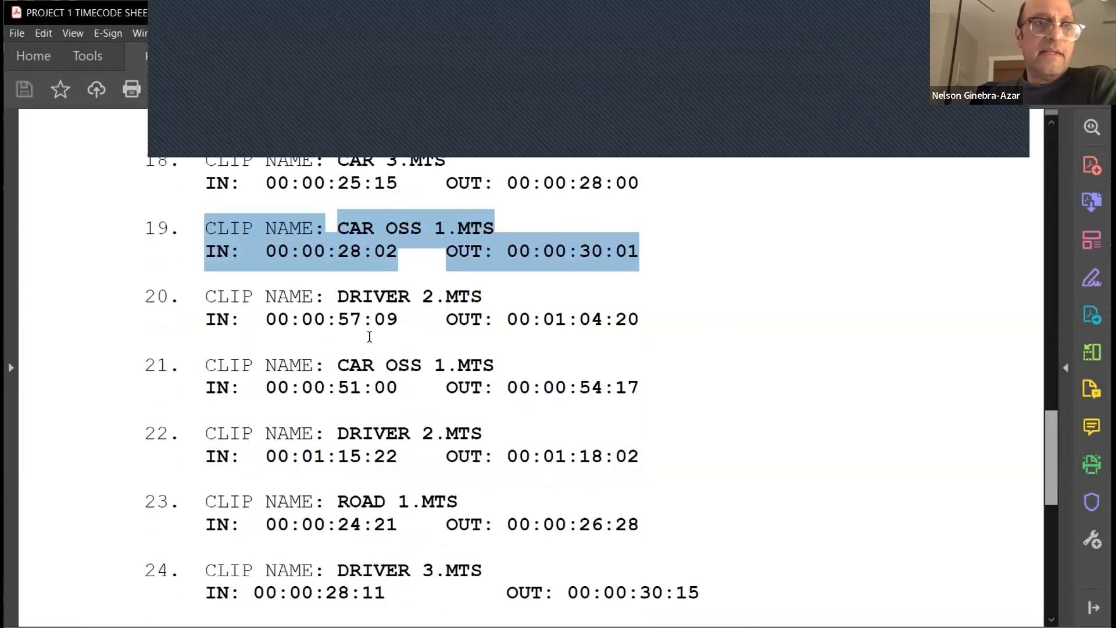
pyautogui.click(206, 285)
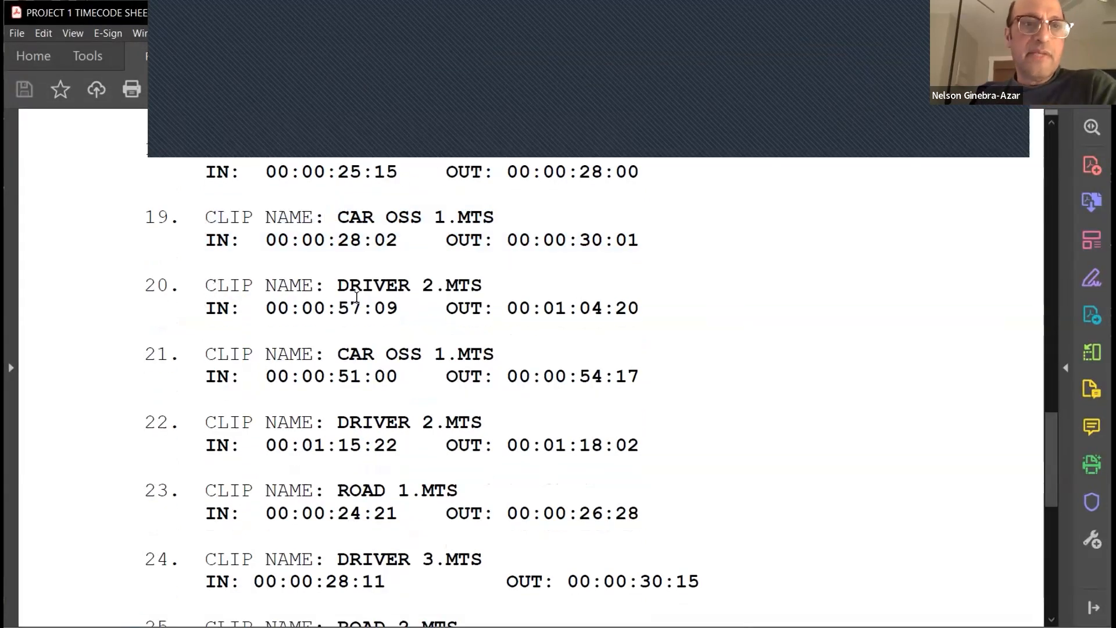
pyautogui.keyDown('shift'); pyautogui.click(727, 319); pyautogui.keyUp('shift')
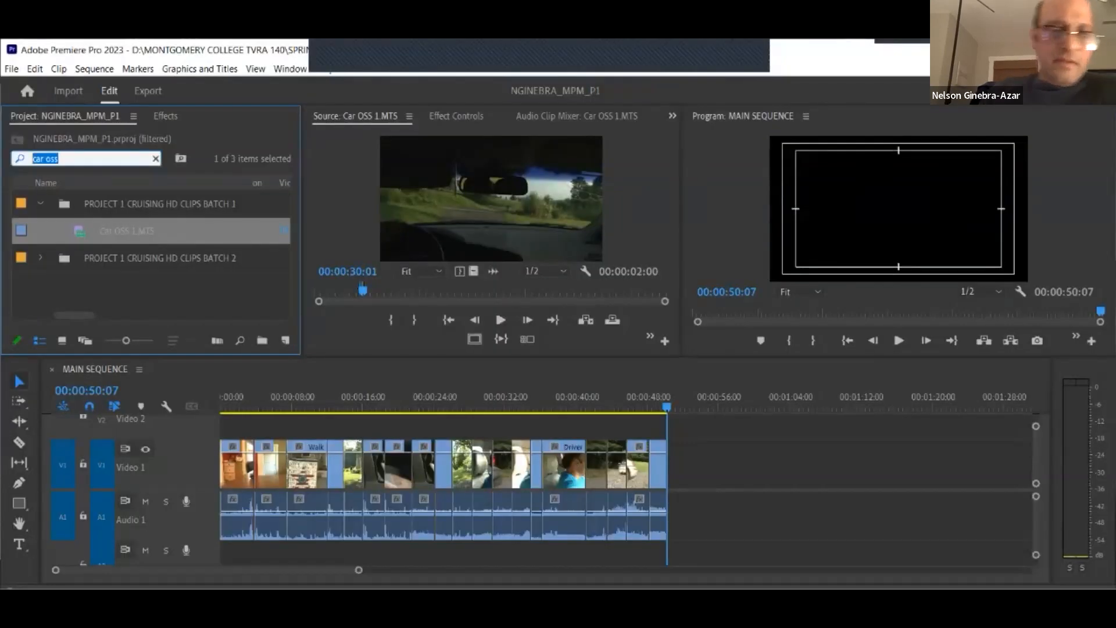
pyautogui.write('driver 2')
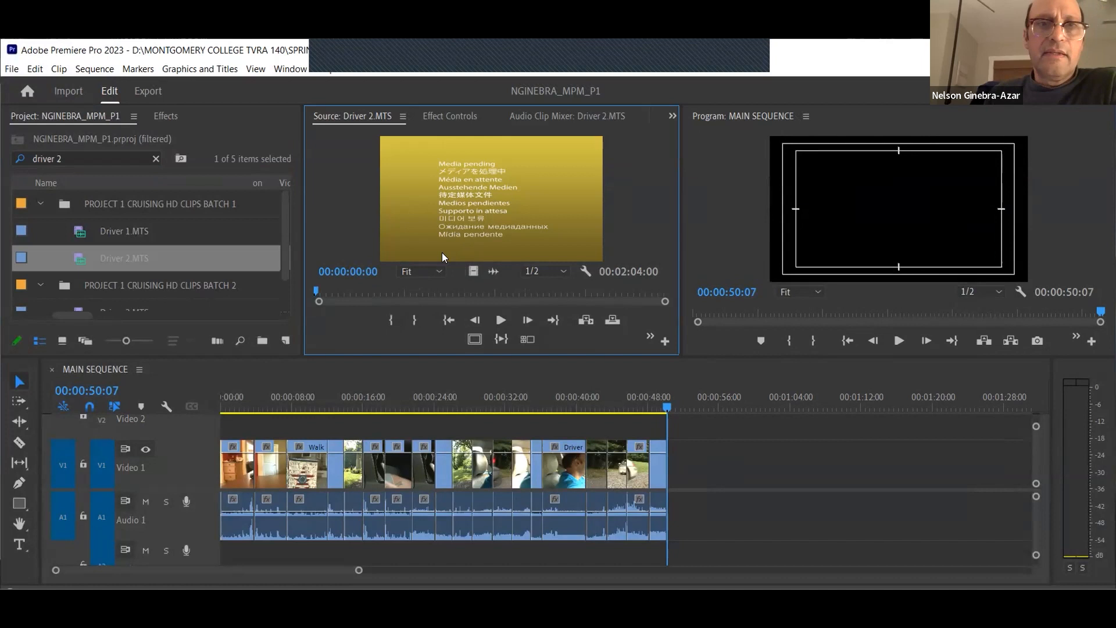
# Step: Mark a range in Driver 2.MTS with In point 00:00:57:09 and Out point 00:01:04:20
pyautogui.moveTo(378, 292); pyautogui.dragTo(433, 289)
pyautogui.click(350, 271)
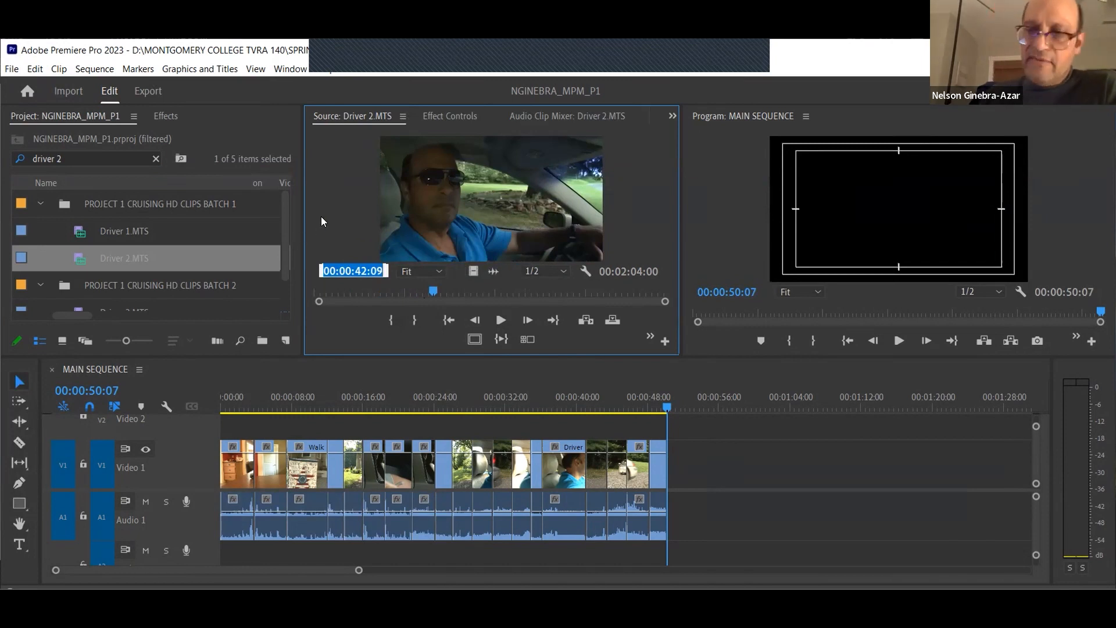
pyautogui.write('57:')
pyautogui.write('09')
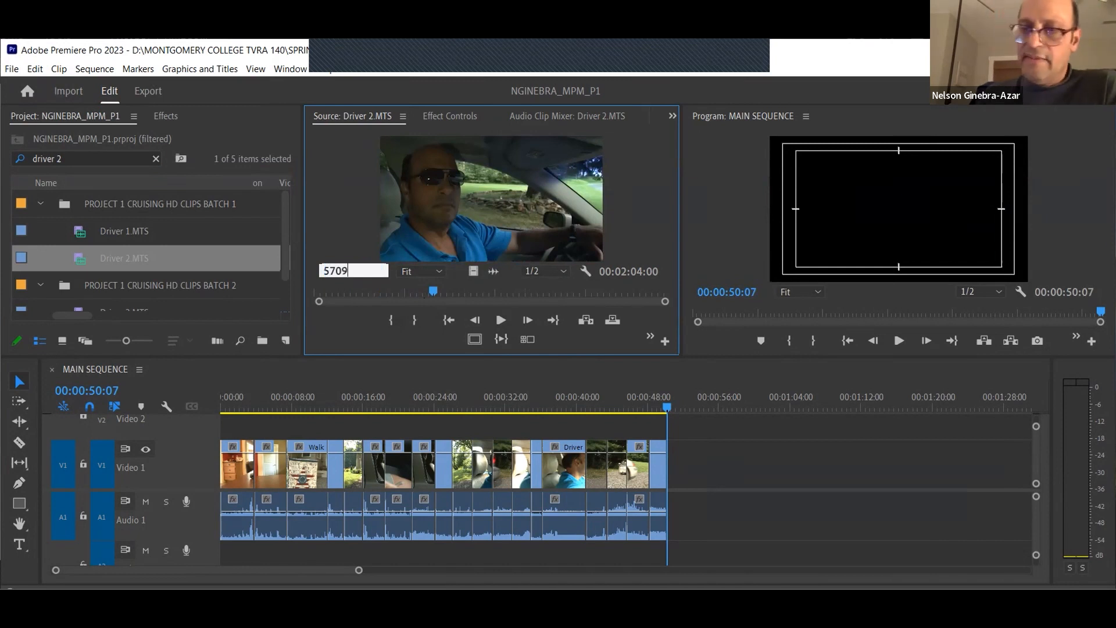
pyautogui.press('Return')
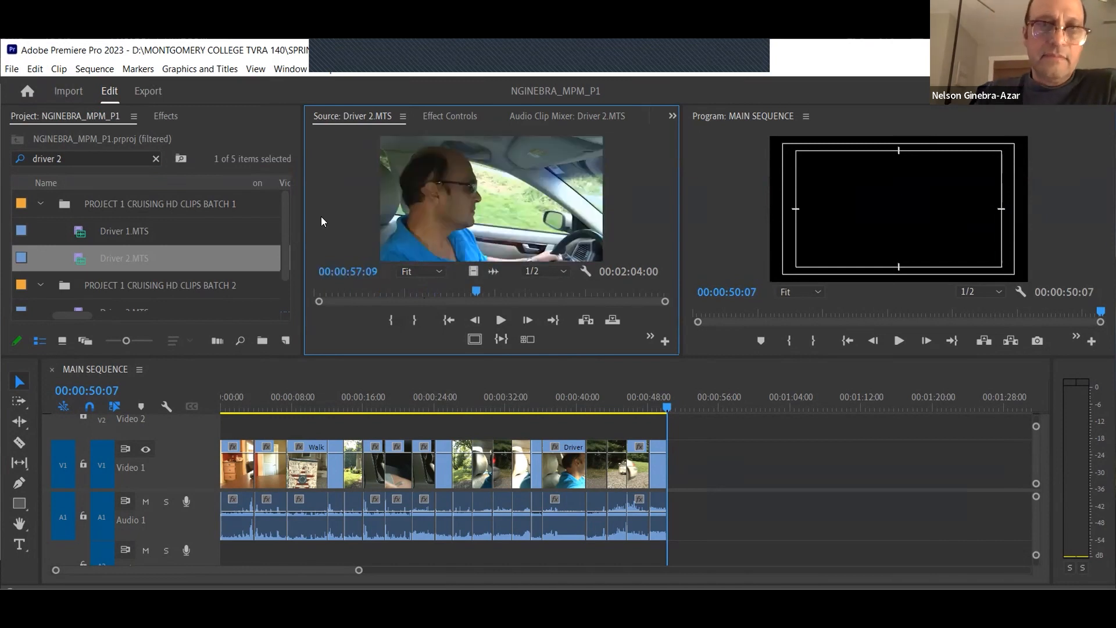
pyautogui.press('i')
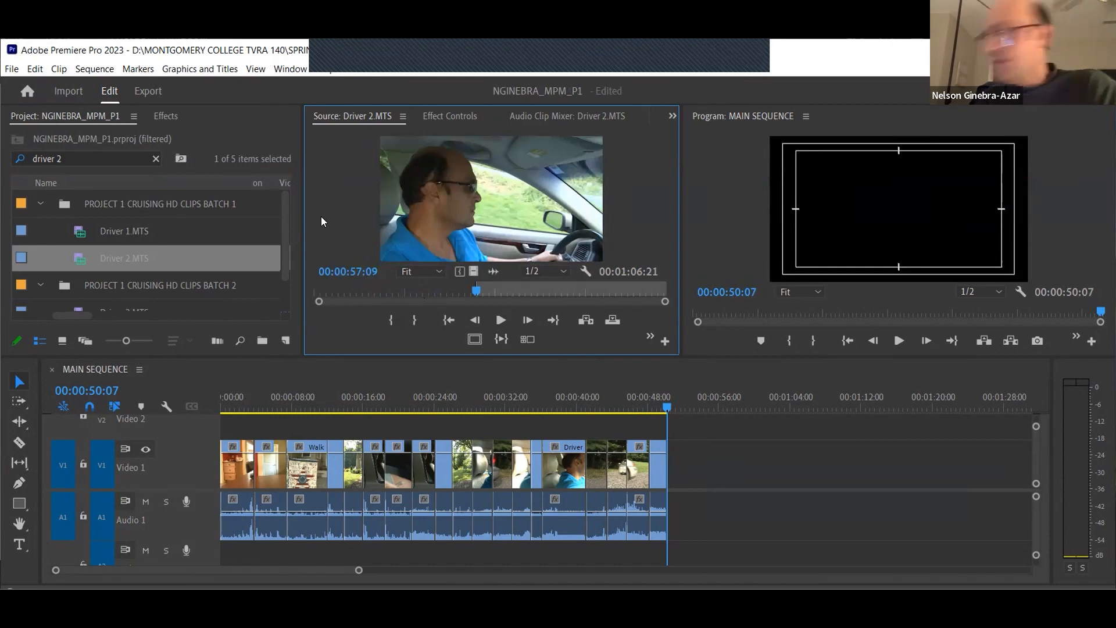
pyautogui.click(353, 273)
pyautogui.write('104')
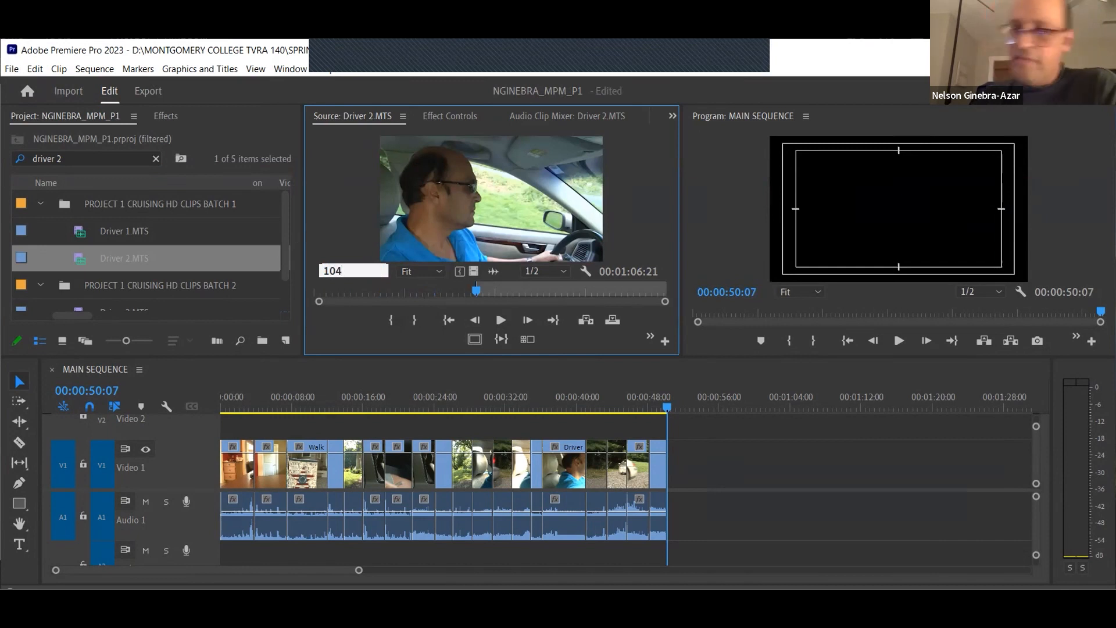
pyautogui.write('20')
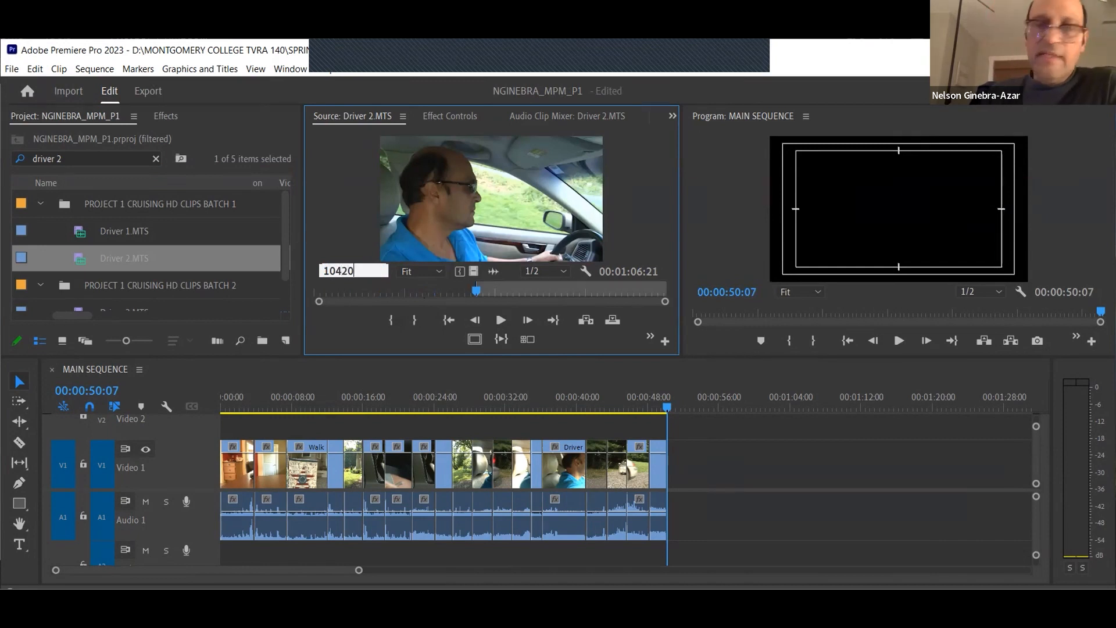
pyautogui.press('Return')
pyautogui.press('i')
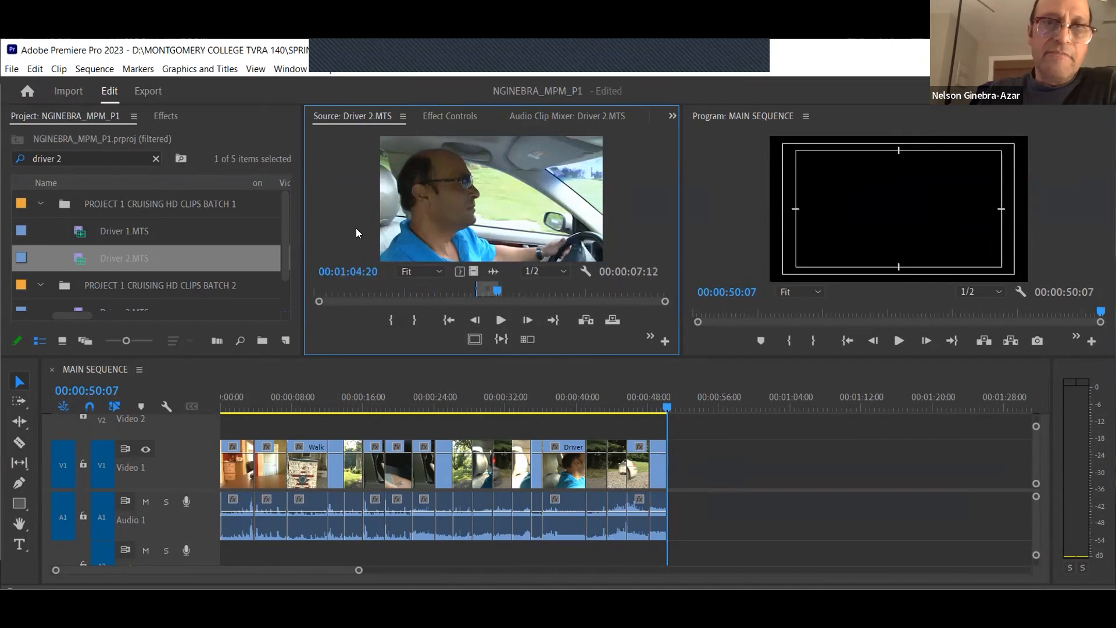
# Step: Check the frames at the In and Out points of Driver 2.MTS, and insert the marked range at the end of MAIN SEQUENCE
pyautogui.click(450, 321)
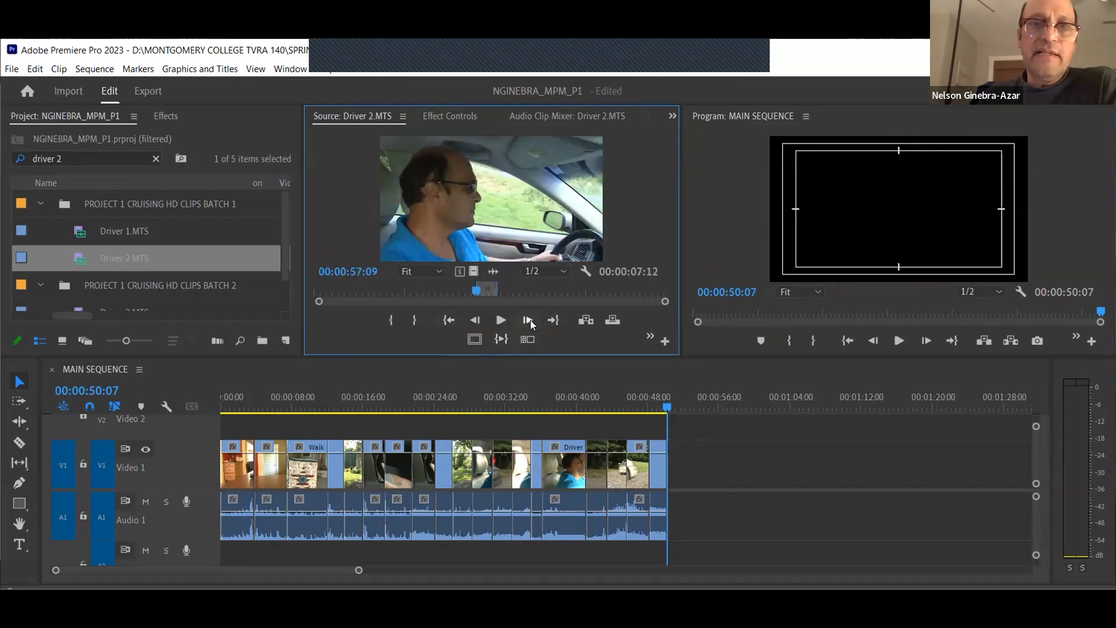
pyautogui.click(554, 321)
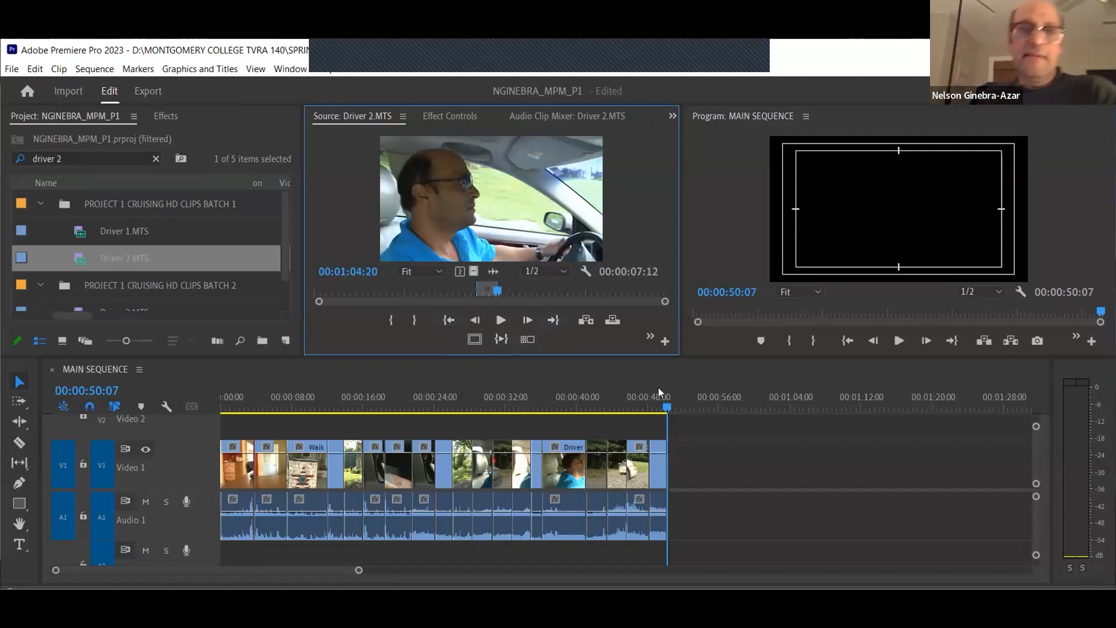
pyautogui.click(584, 321)
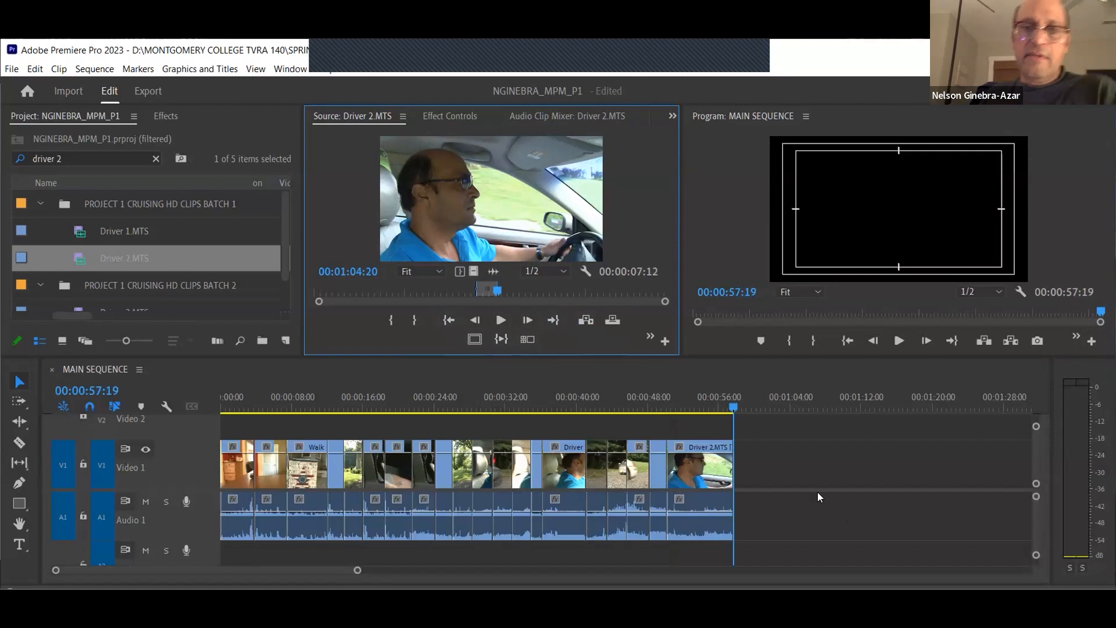
# Step: Save the project, and reopen Car OSS 1.MTS in the Source Monitor to match entry 21, highlighted in the PDF timecode sheet
pyautogui.hotkey('ctrl', 's')
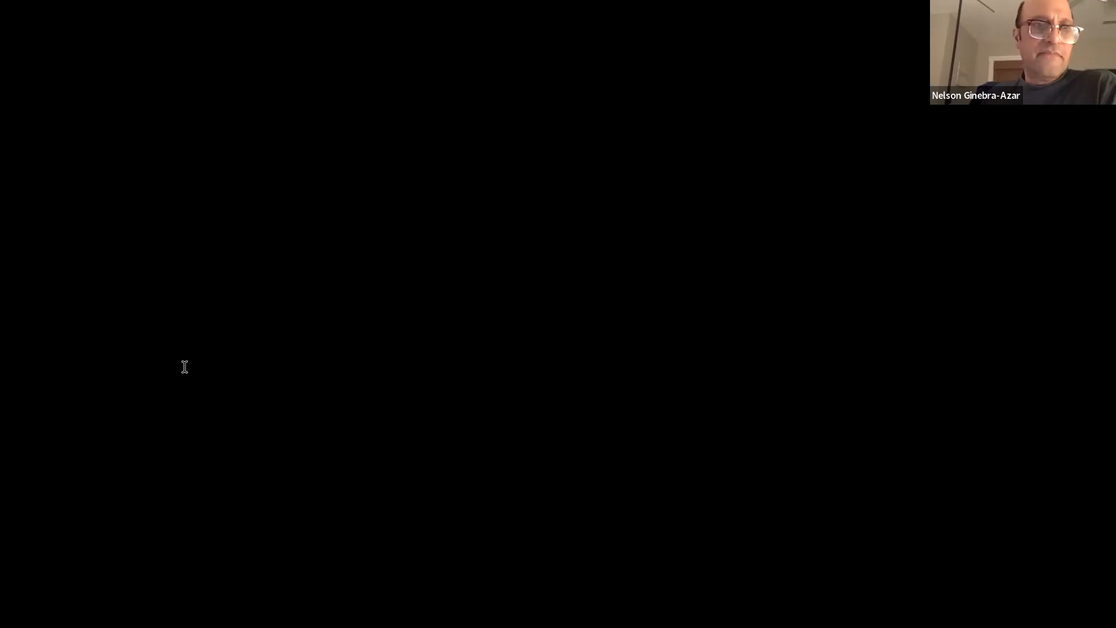
pyautogui.moveTo(220, 369); pyautogui.dragTo(579, 384)
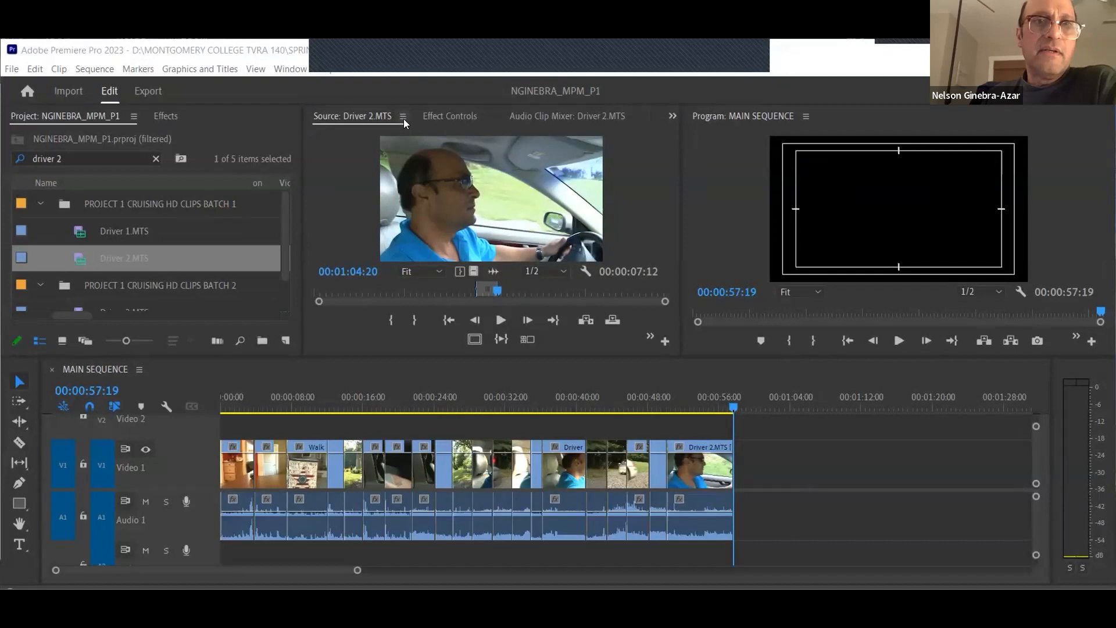
pyautogui.click(487, 399)
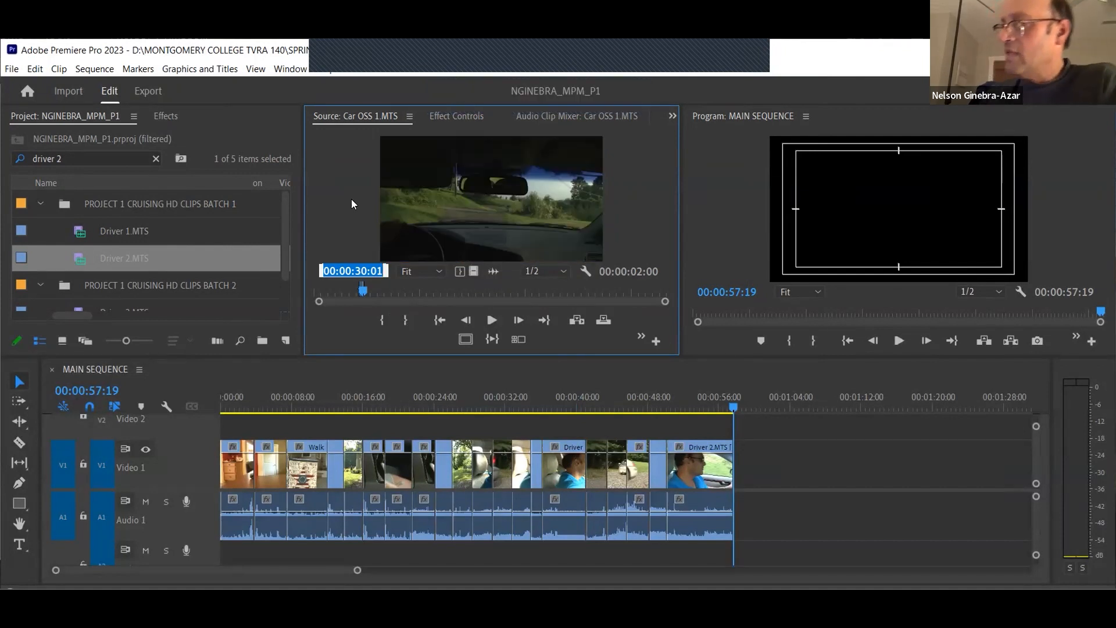
# Step: Insert Car OSS 1.MTS with In point 00:00:51:00 and Out point 00:00:54:17 at the end of MAIN SEQUENCE, and save the project
pyautogui.write('5100')
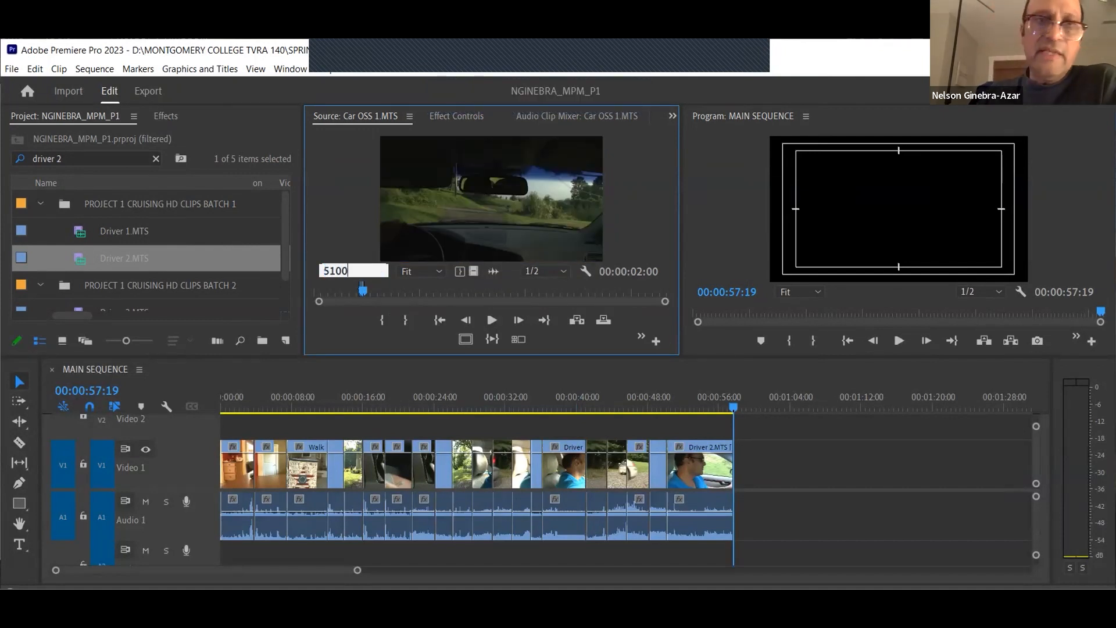
pyautogui.press('Return')
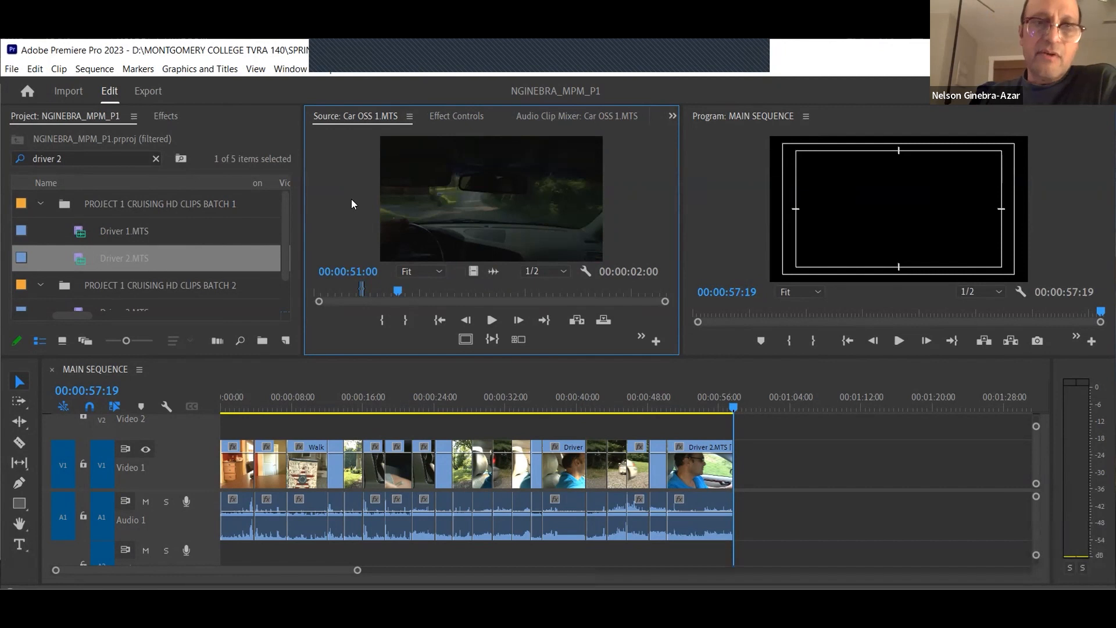
pyautogui.press('i')
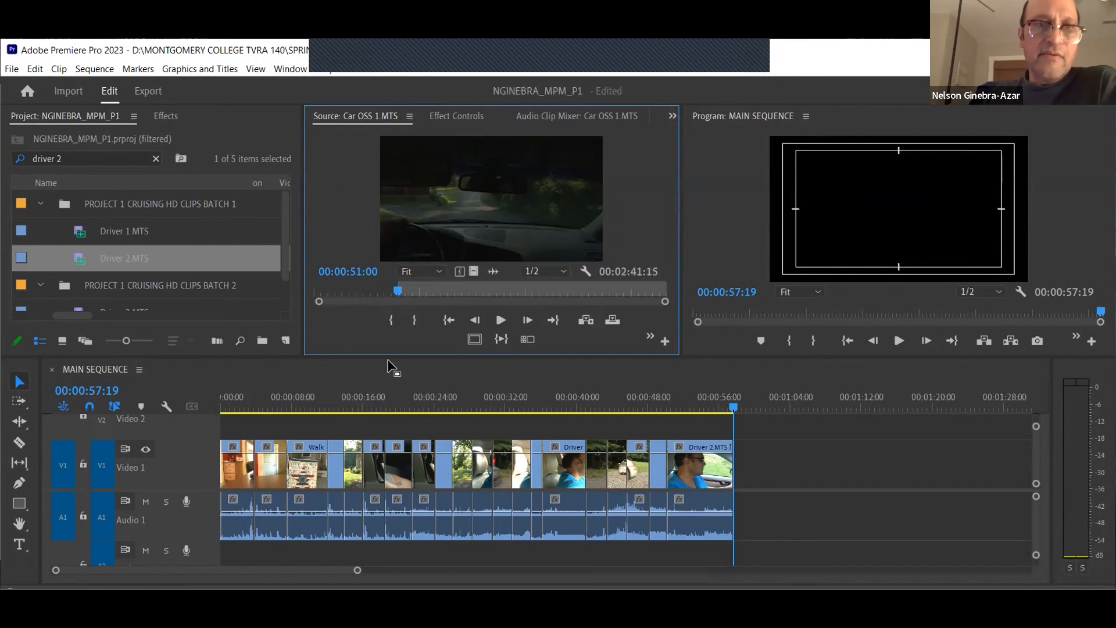
pyautogui.click(360, 268)
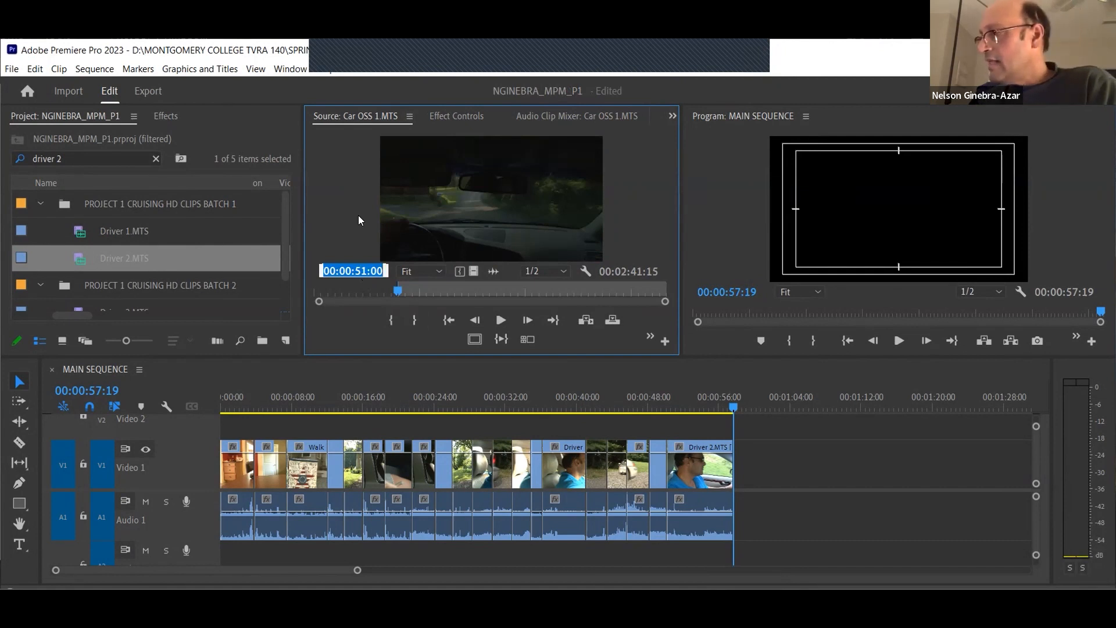
pyautogui.write('5417')
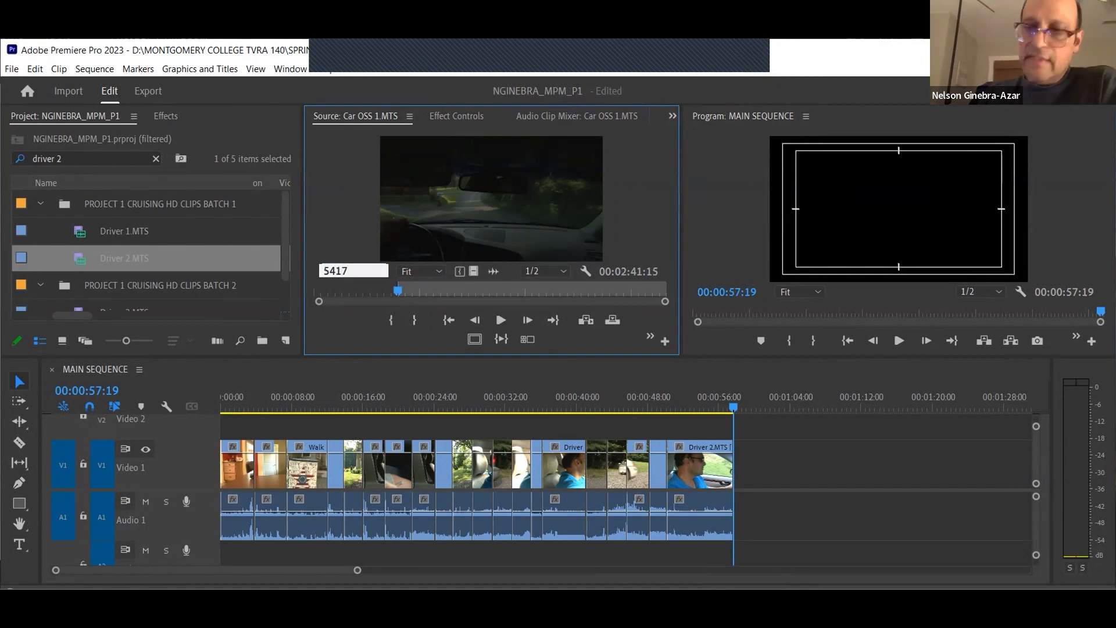
pyautogui.press('Return')
pyautogui.click(414, 321)
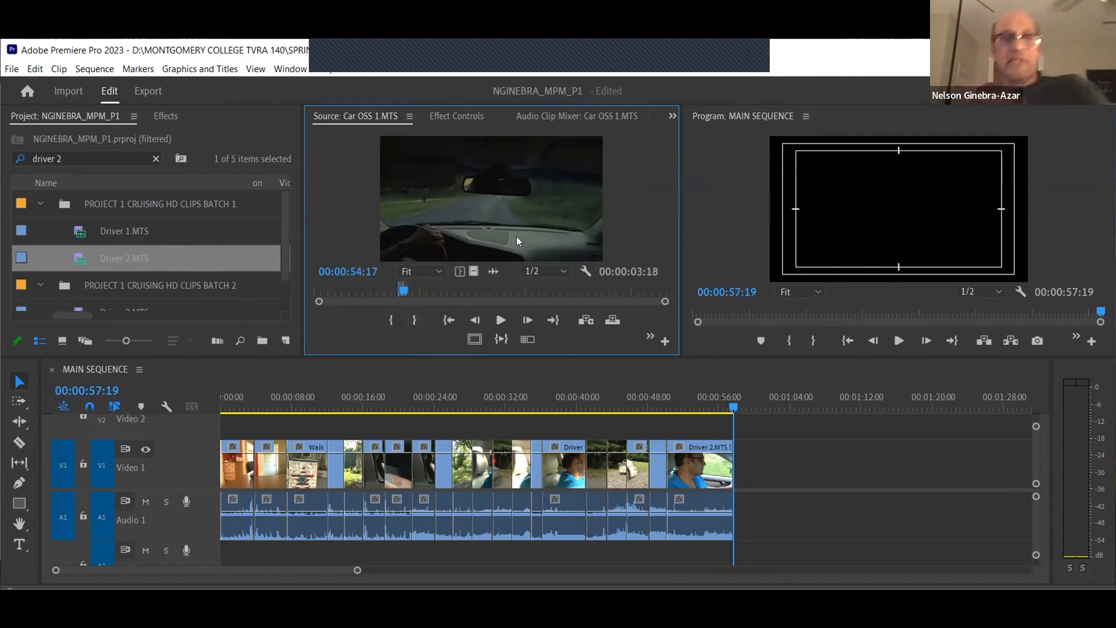
pyautogui.click(584, 321)
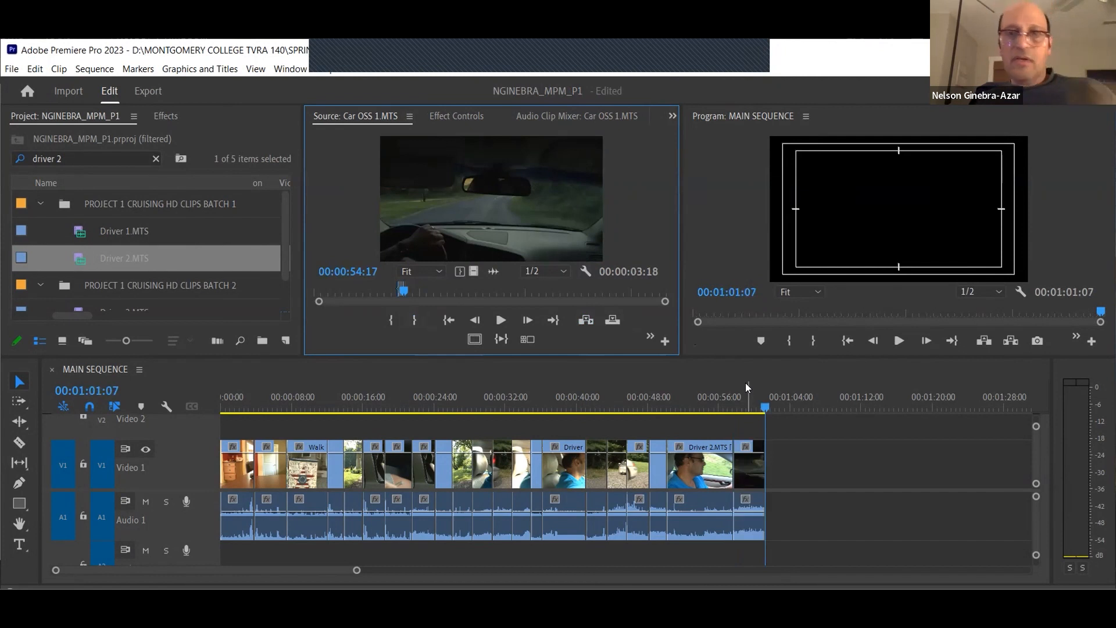
pyautogui.hotkey('ctrl', 's')
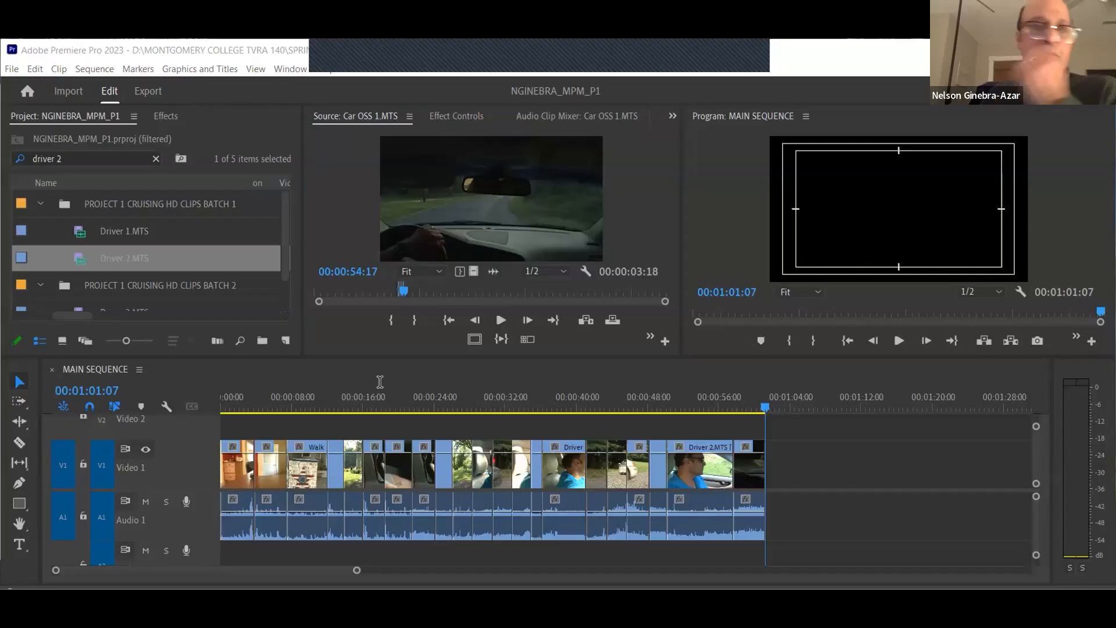
# Step: Highlight entry 22 in the PDF timecode sheet, and open Driver 2.MTS in the Premiere Pro Source Monitor
pyautogui.hotkey('alt', 'Tab')
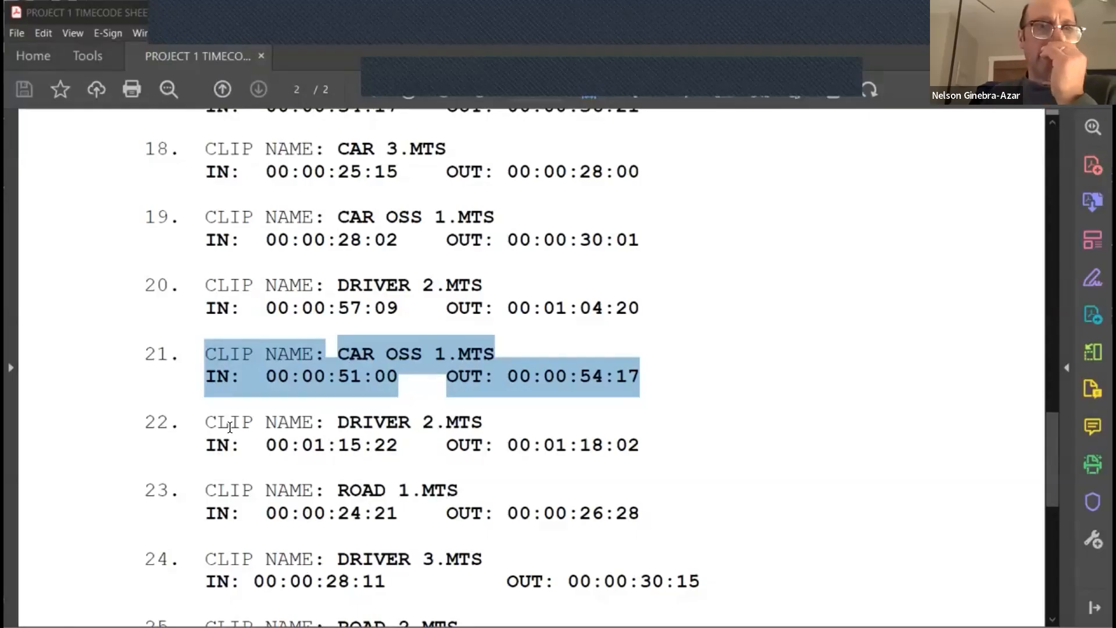
pyautogui.moveTo(221, 426); pyautogui.dragTo(287, 446)
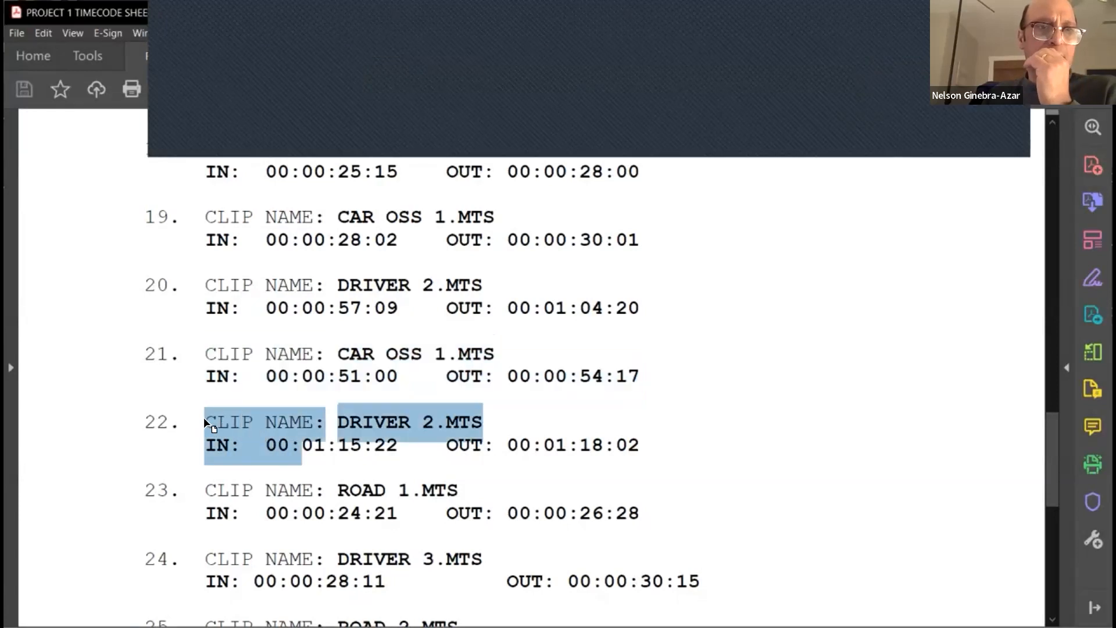
pyautogui.moveTo(222, 429); pyautogui.dragTo(229, 429)
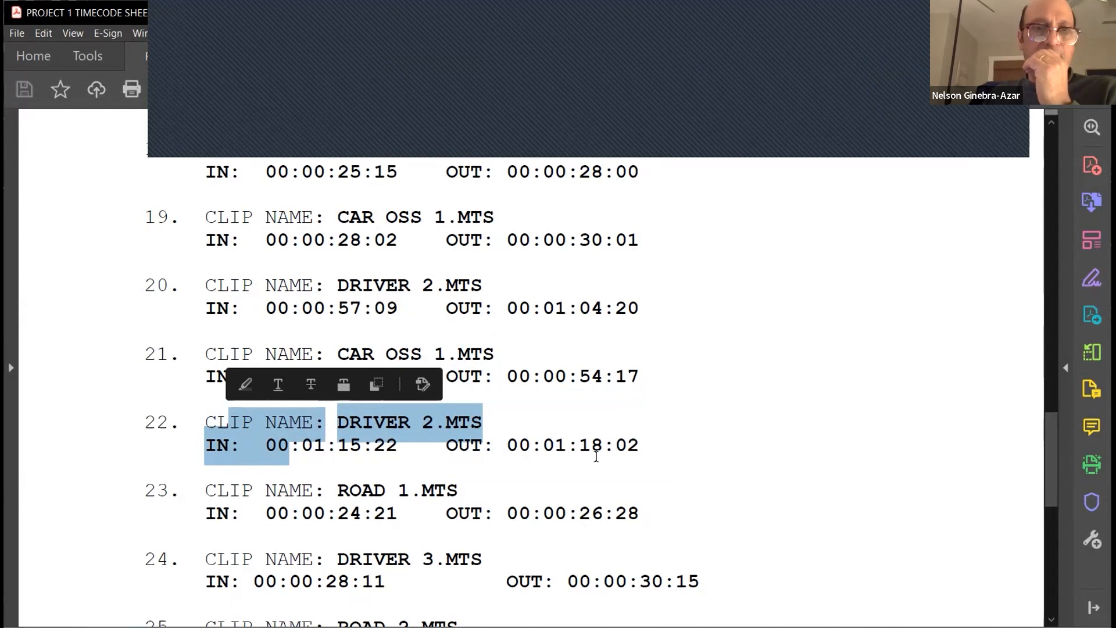
pyautogui.moveTo(1055, 452)
pyautogui.mouseDown()
pyautogui.moveTo(1047, 473)
pyautogui.moveTo(1048, 453)
pyautogui.mouseUp()
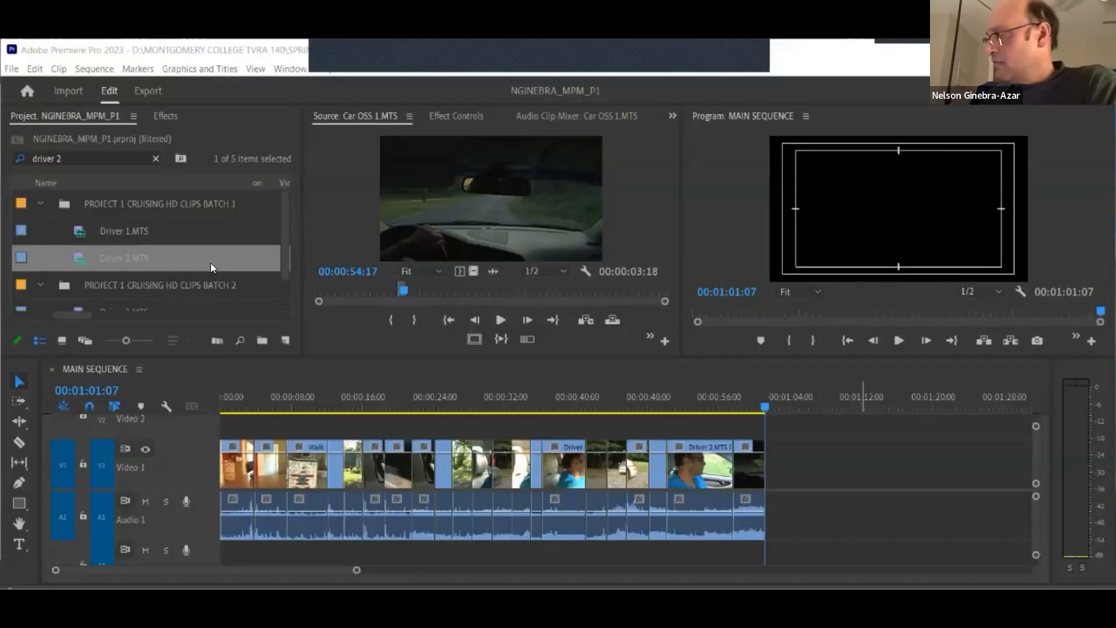
pyautogui.doubleClick(78, 258)
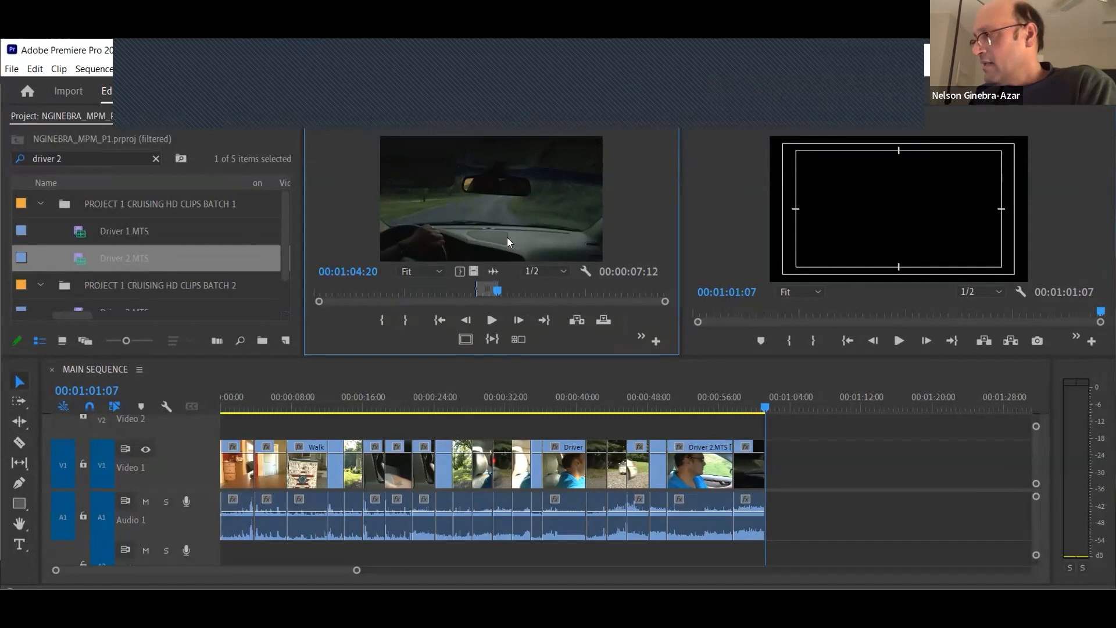
# Step: Insert Driver 2.MTS with In point 00:01:15:22 and Out point 00:01:18:02 at the end of MAIN SEQUENCE, and save the project
pyautogui.click(368, 273)
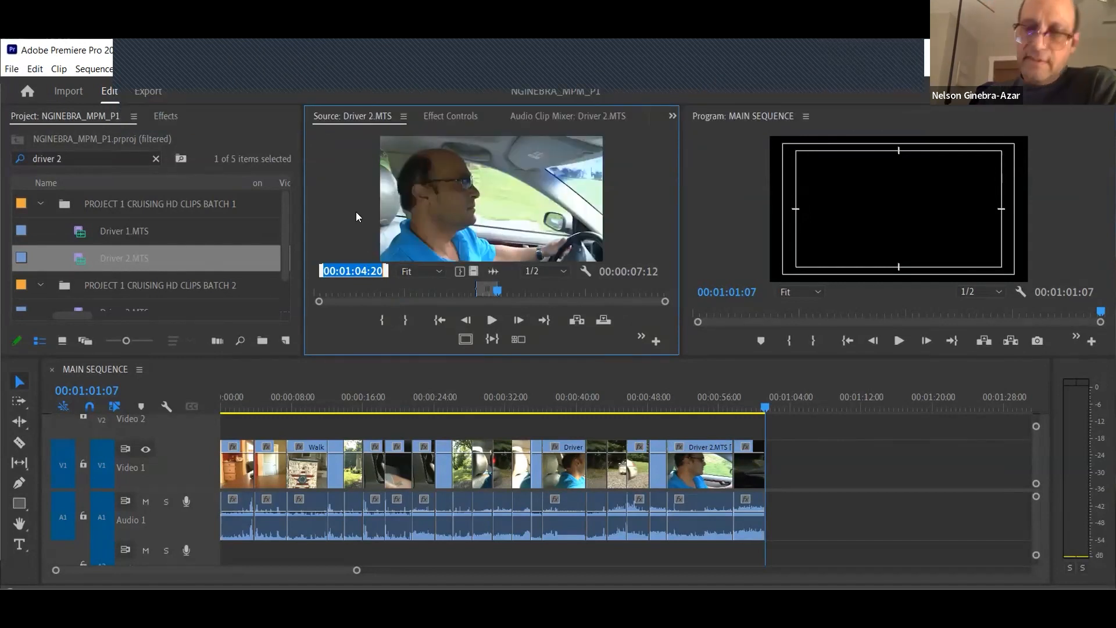
pyautogui.write('11')
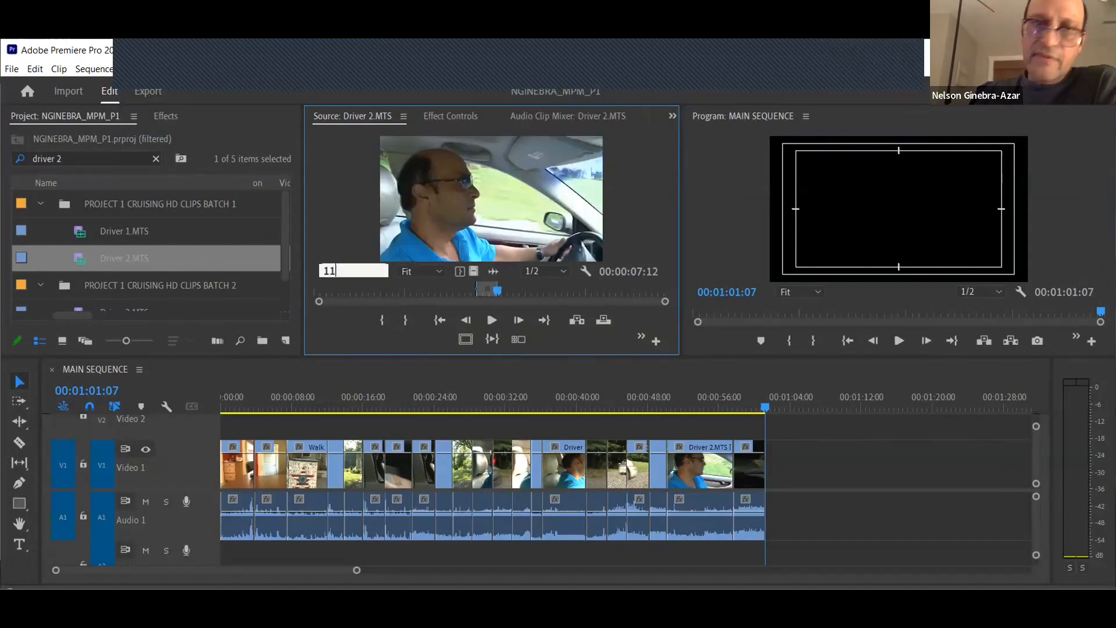
pyautogui.write('522')
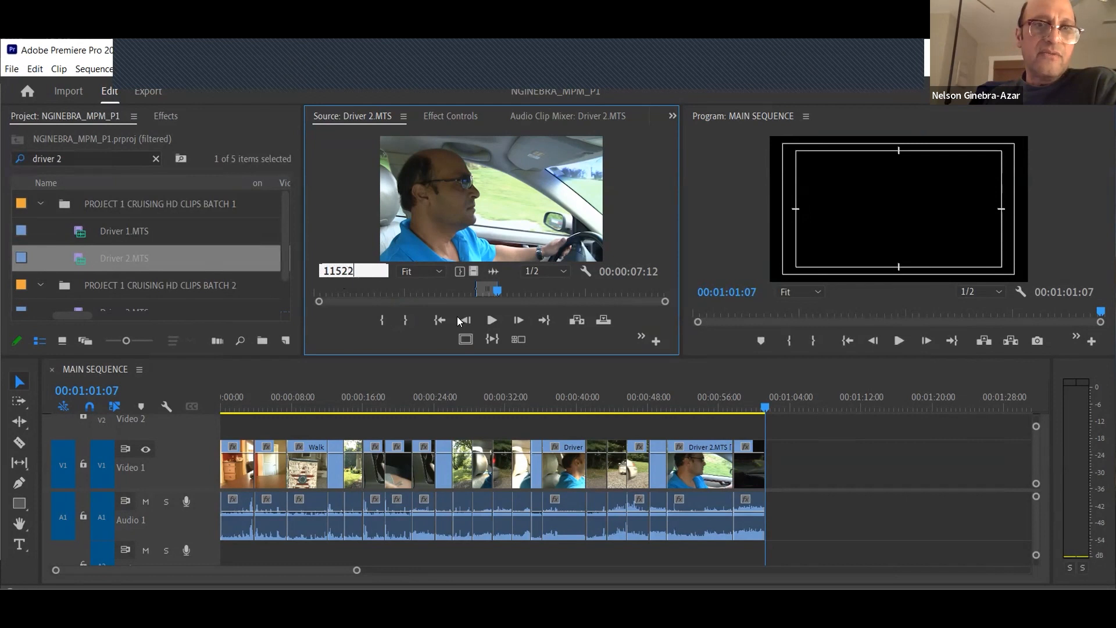
pyautogui.press('Return')
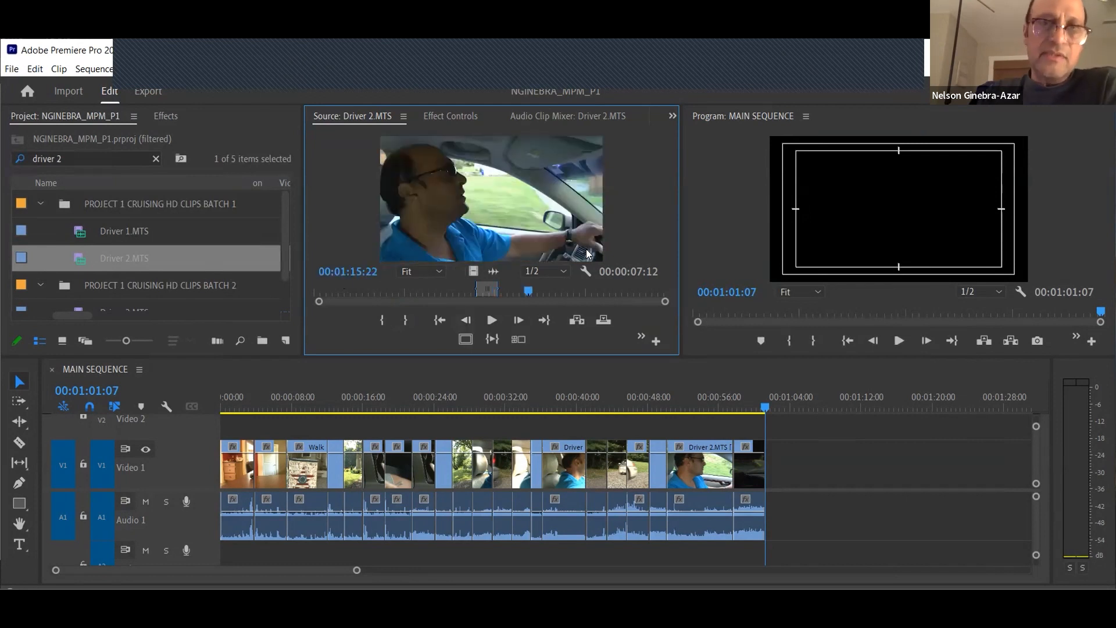
pyautogui.press('i')
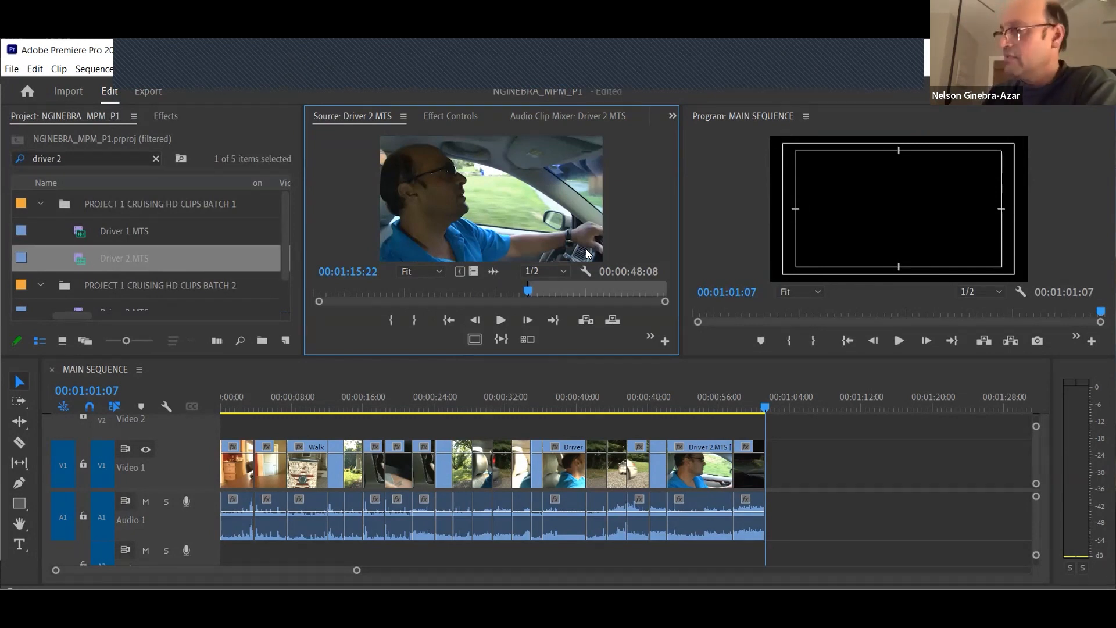
pyautogui.click(350, 272)
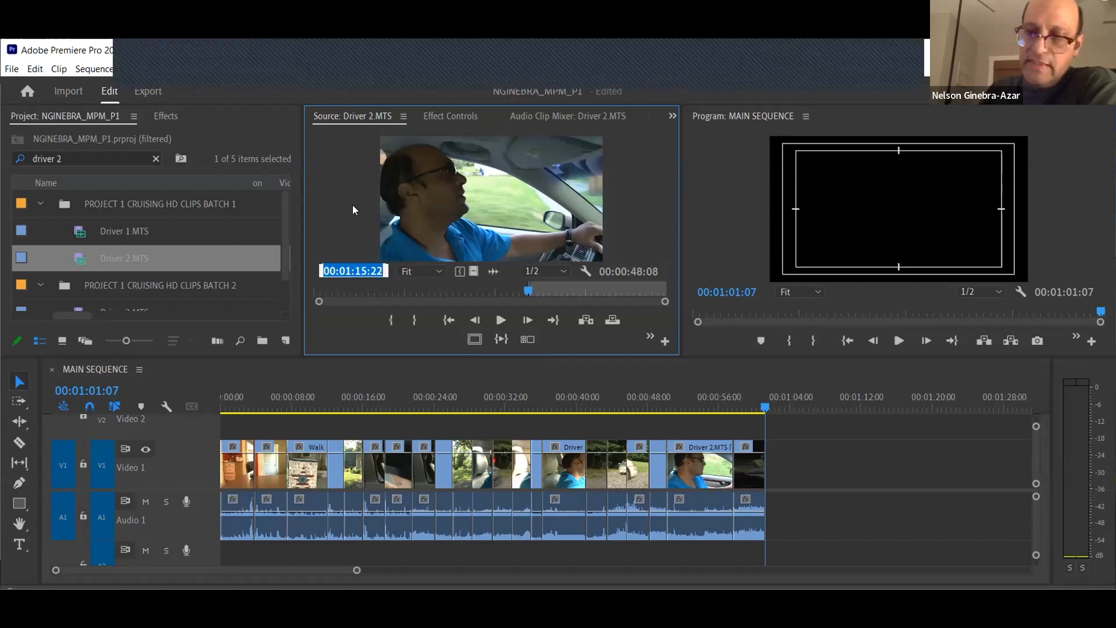
pyautogui.write('1:18:02')
pyautogui.press('Return')
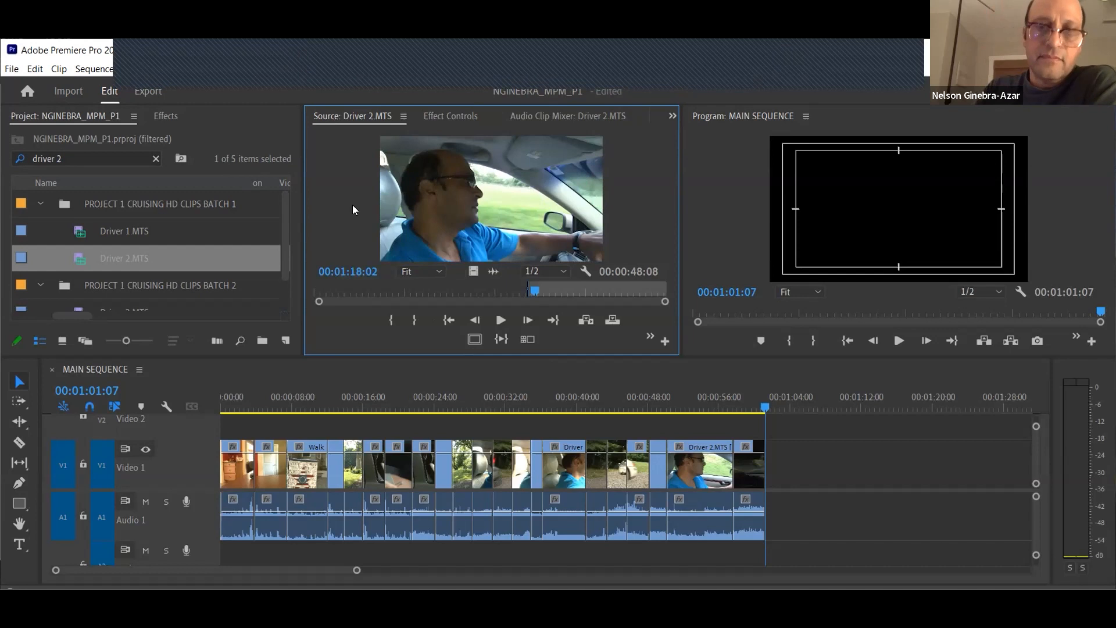
pyautogui.press('o')
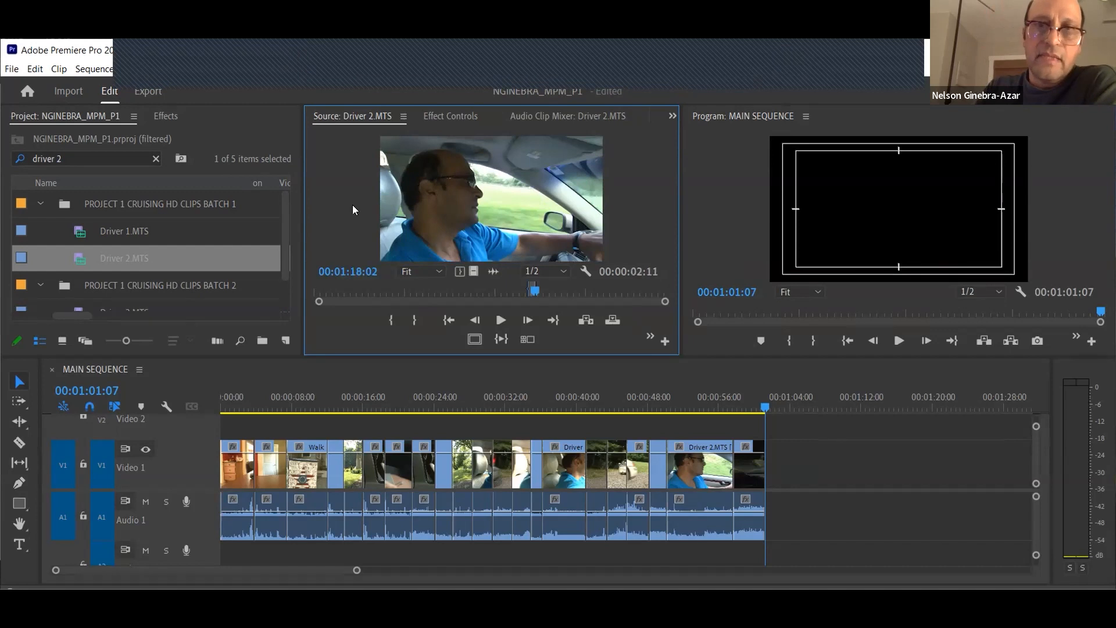
pyautogui.click(589, 322)
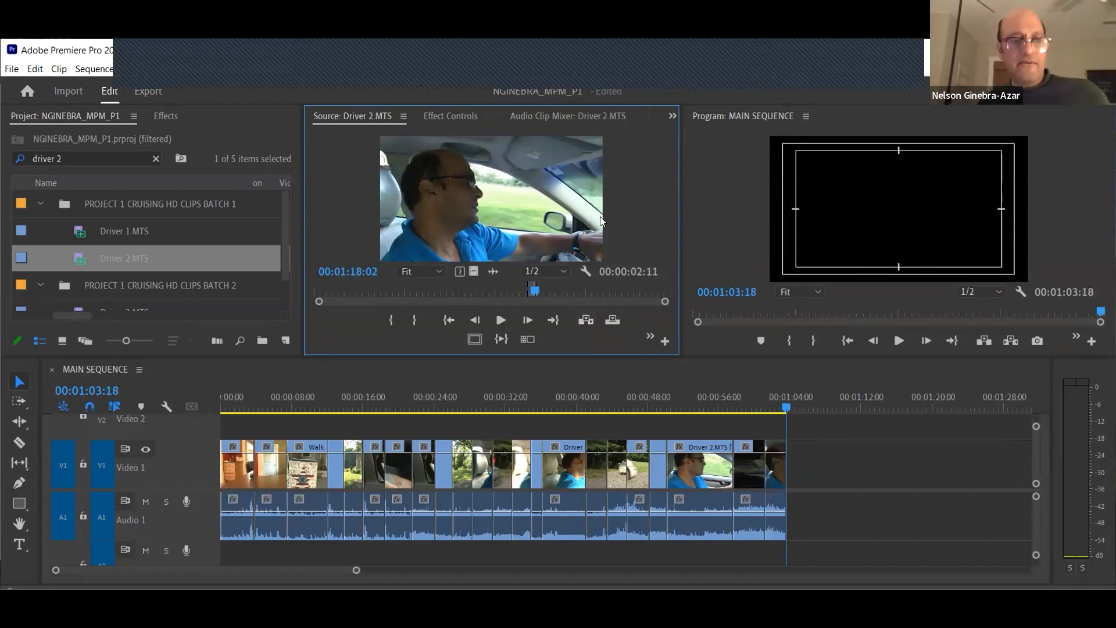
pyautogui.hotkey('ctrl', 's')
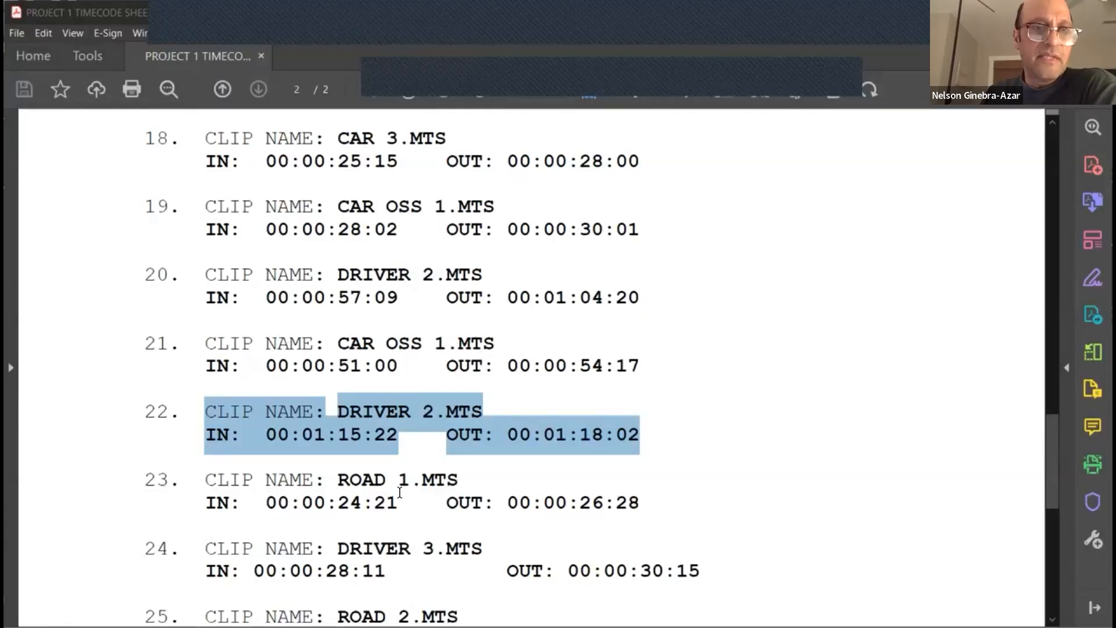
# Step: Highlight entry 23 in the PDF timecode sheet, and search the Premiere Pro project for "road" to open Road 1.MTS in the Source Monitor
pyautogui.click(211, 477)
pyautogui.moveTo(462, 501); pyautogui.dragTo(800, 466)
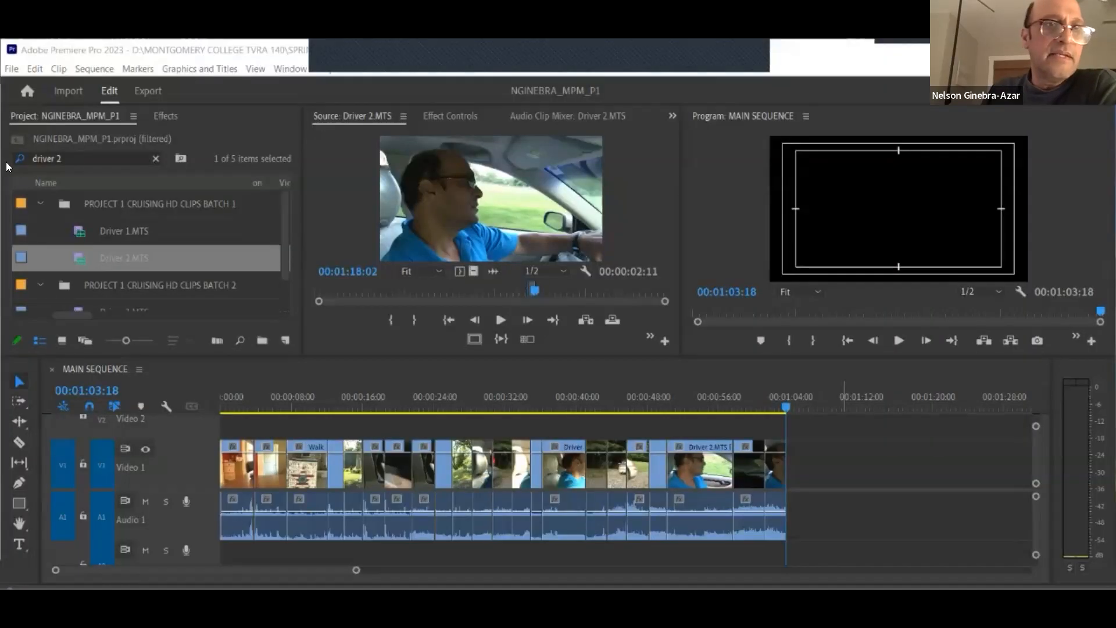
pyautogui.moveTo(62, 159); pyautogui.dragTo(6, 166)
pyautogui.write('road')
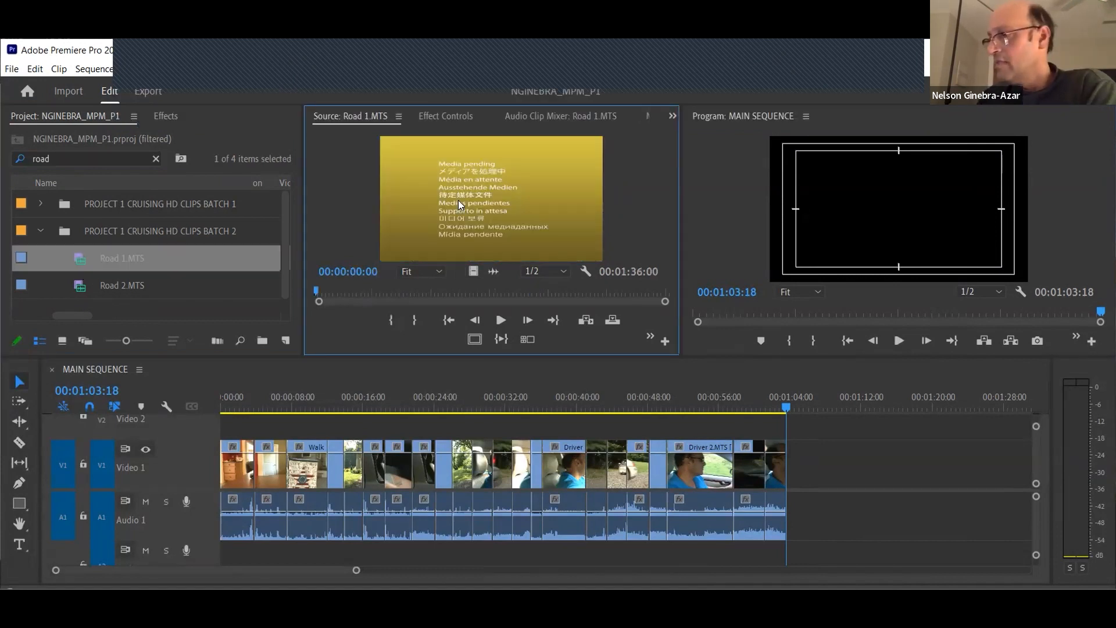
# Step: Mark a range in Road 1.MTS with In point 00:00:24:21 and Out point 00:00:26:28
pyautogui.click(358, 270)
pyautogui.write('2421')
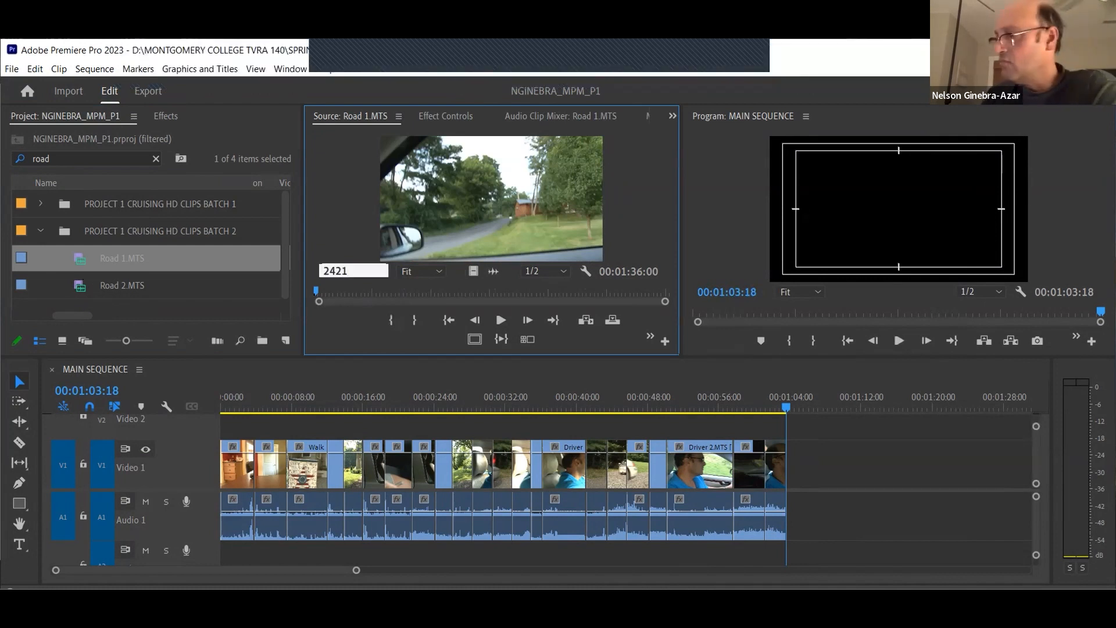
pyautogui.press('Return')
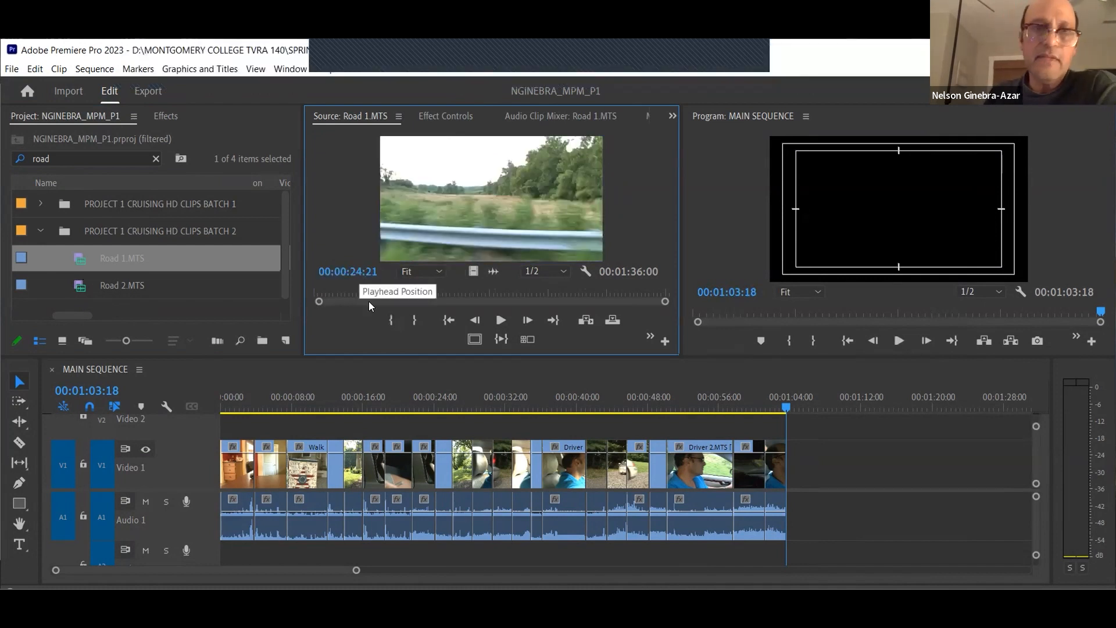
pyautogui.click(388, 321)
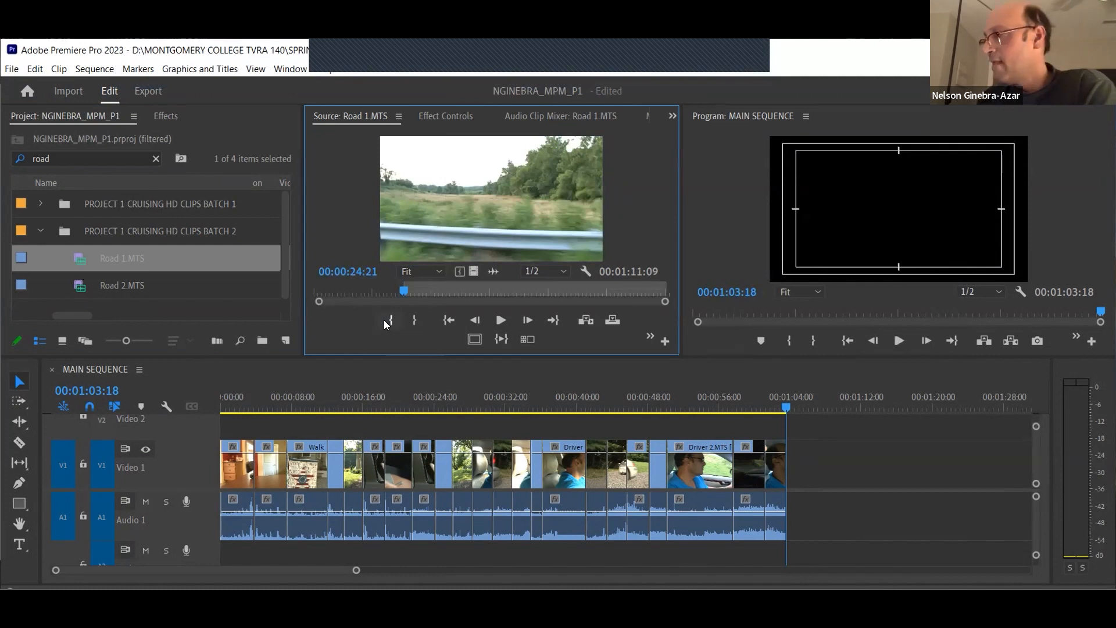
pyautogui.click(375, 269)
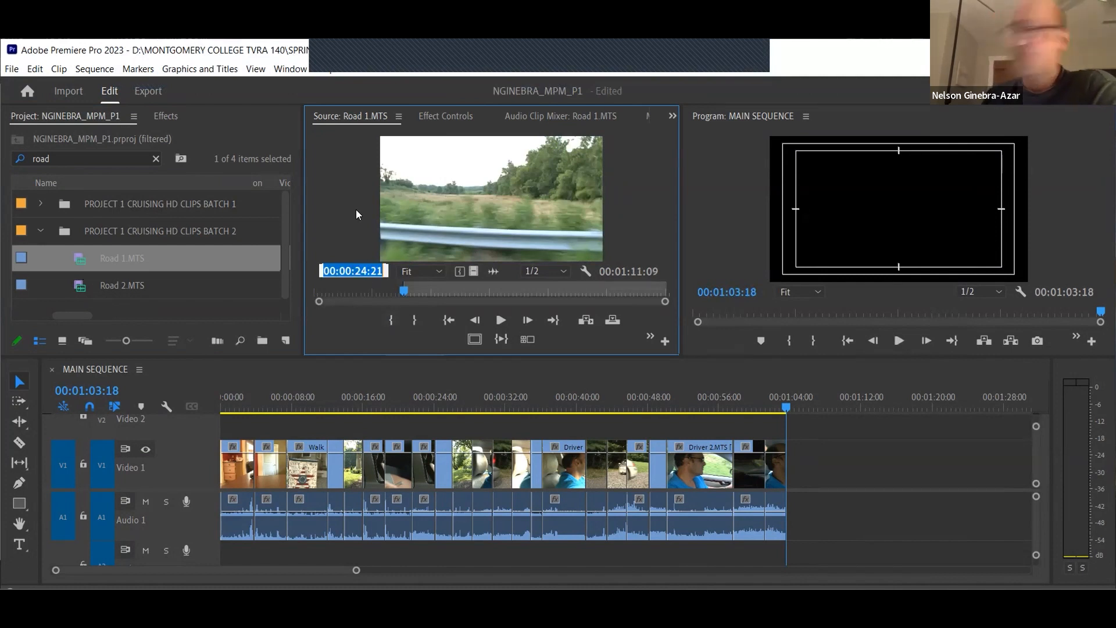
pyautogui.write('2628')
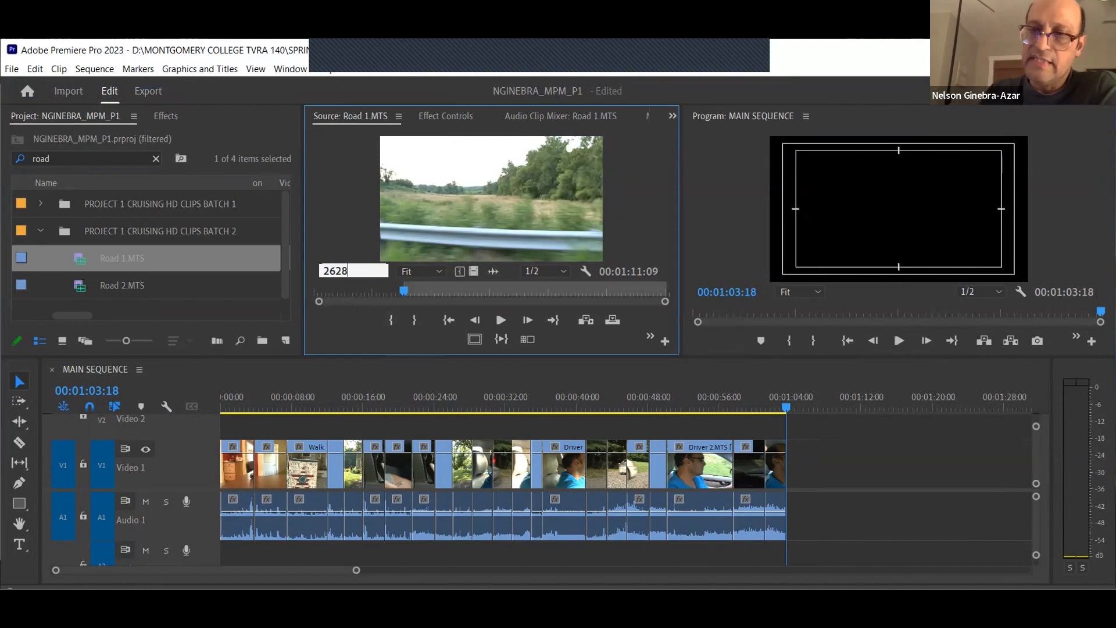
pyautogui.press('Return')
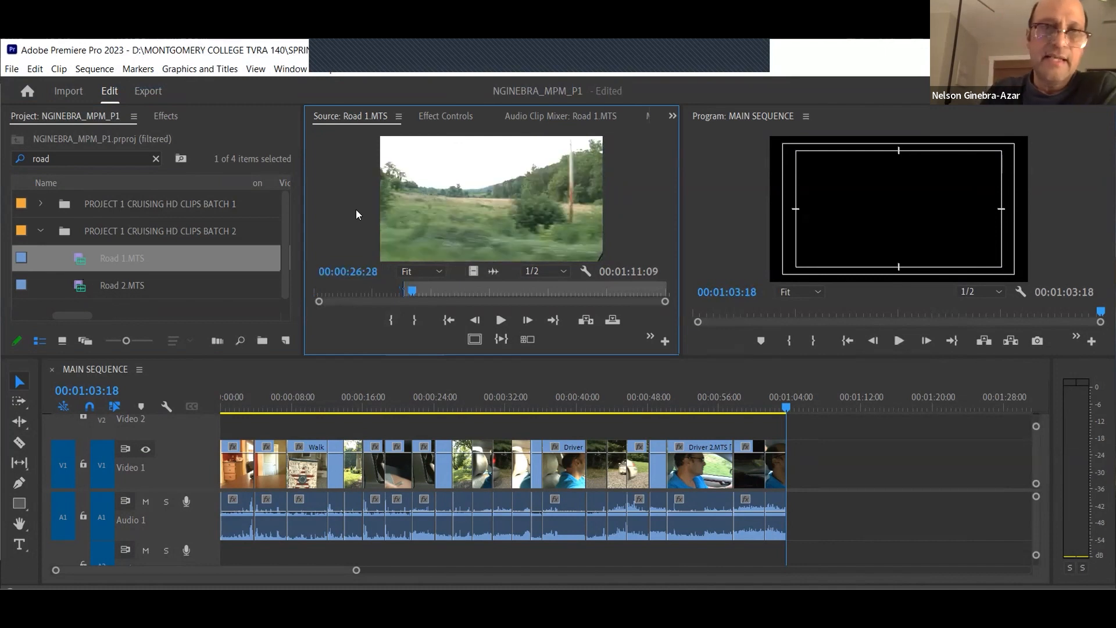
pyautogui.press('o')
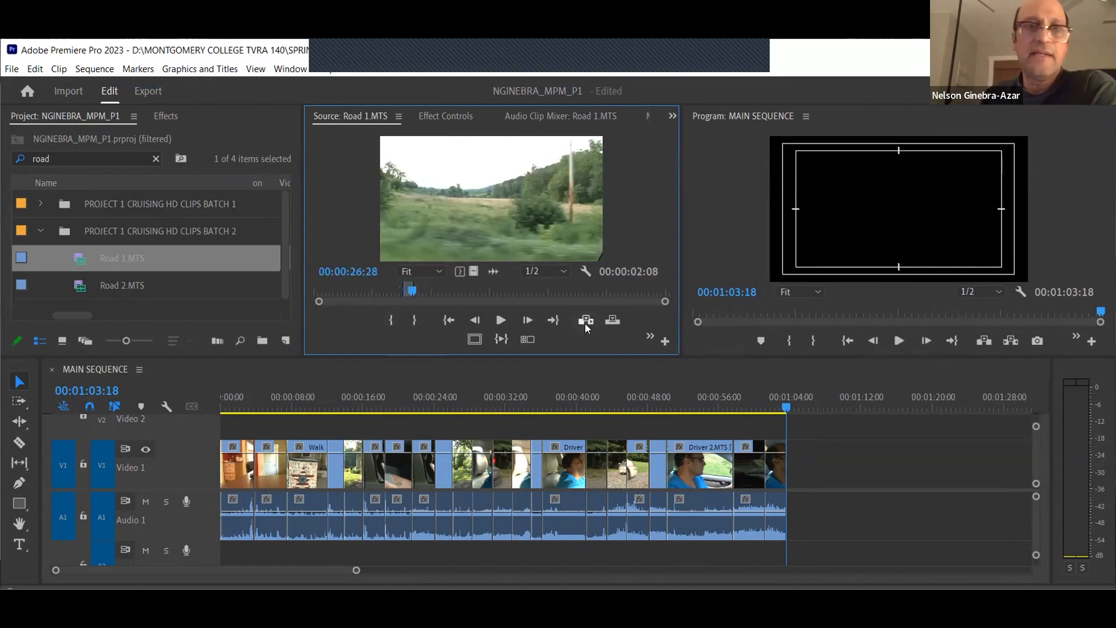
# Step: Review the In and Out frames of Road 1.MTS, insert the marked range at the end of MAIN SEQUENCE, and save the project
pyautogui.click(447, 322)
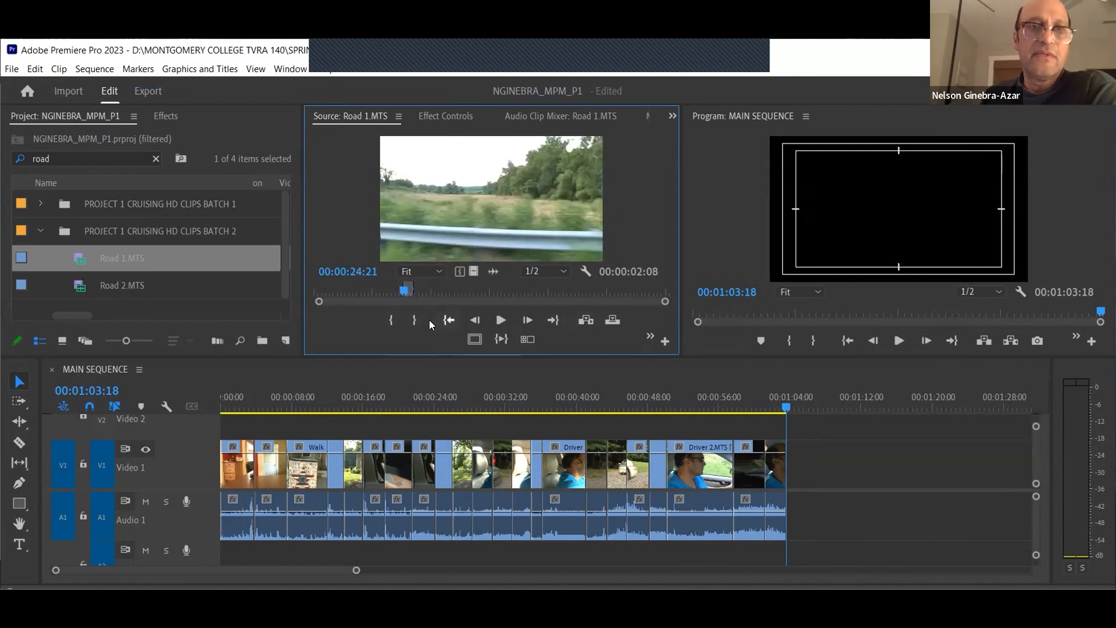
pyautogui.click(553, 324)
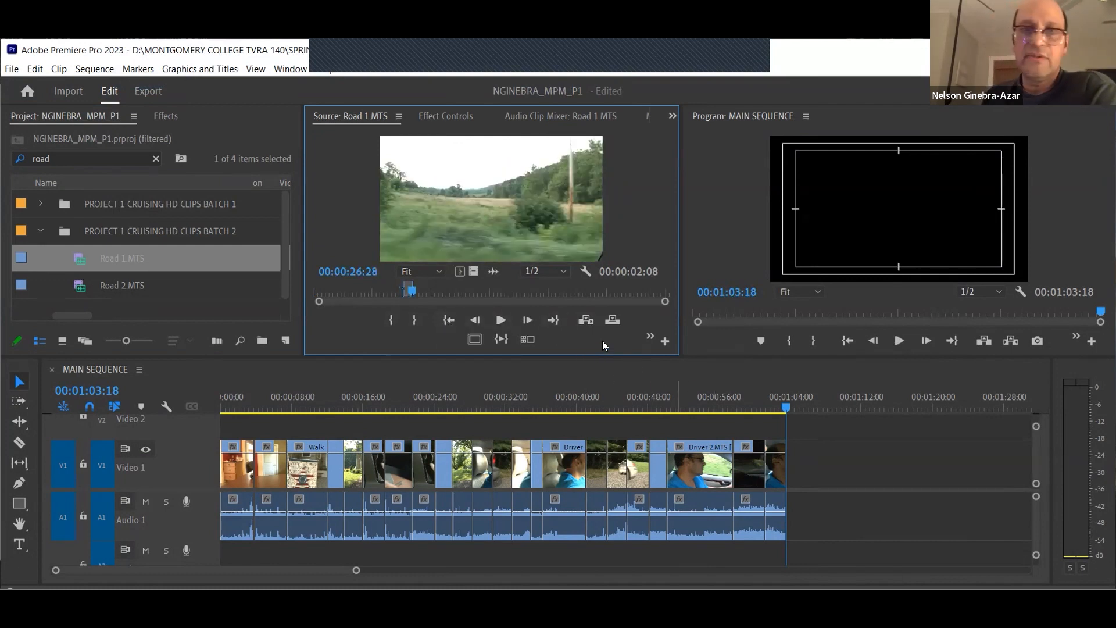
pyautogui.click(586, 321)
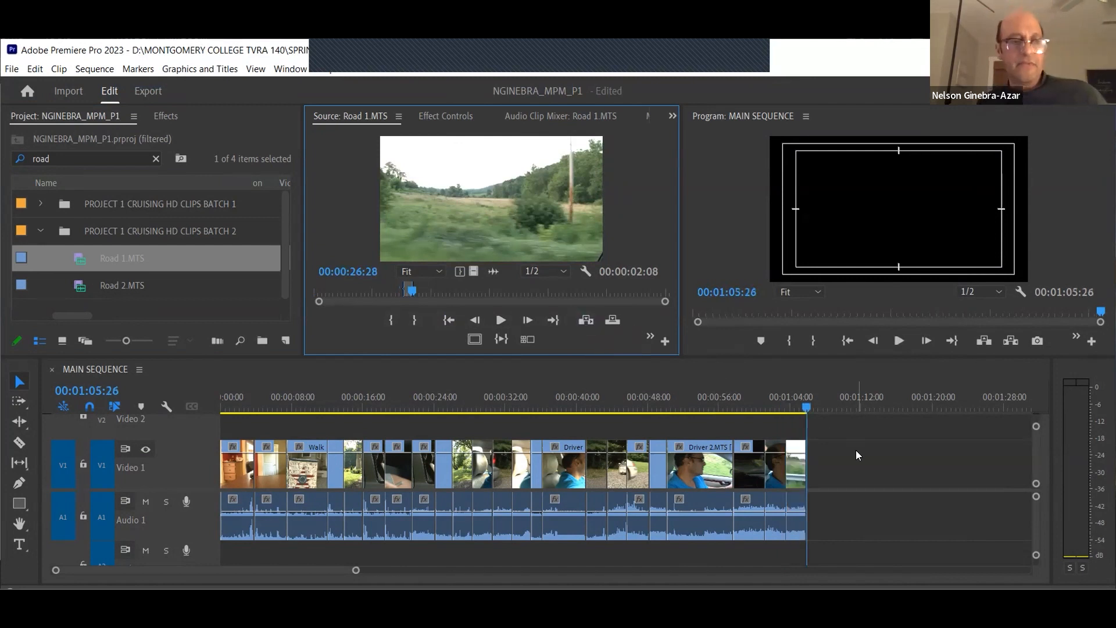
pyautogui.hotkey('ctrl', 's')
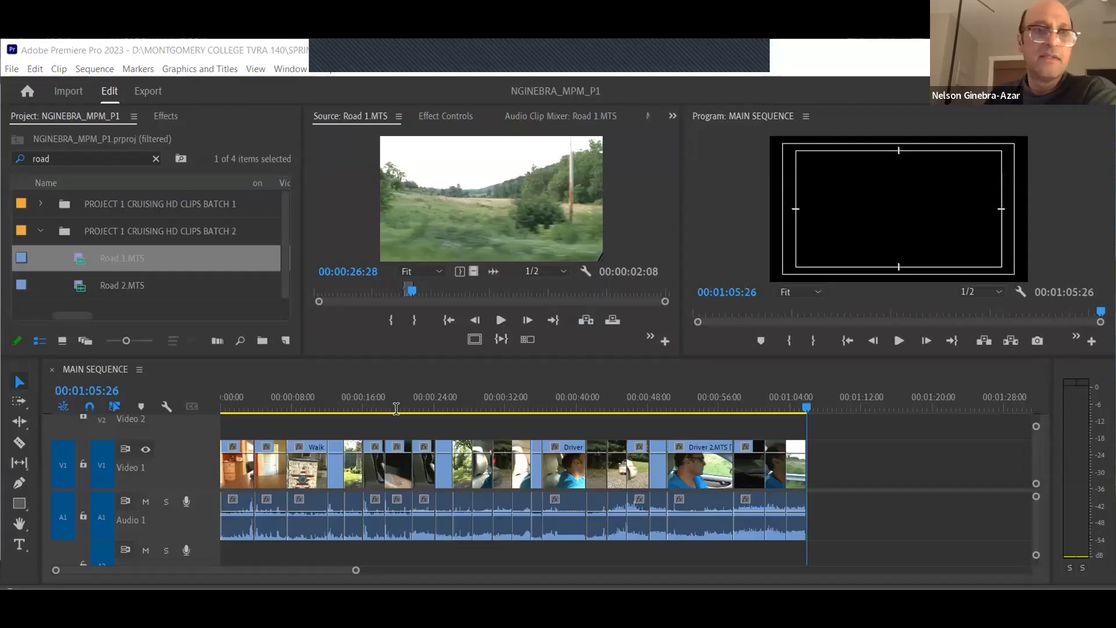
# Step: Highlight entry 24 in the PDF timecode sheet, and search the Premiere Pro project for "driver 3" to open Driver 3.MTS in the Source Monitor
pyautogui.hotkey('alt', 'Tab')
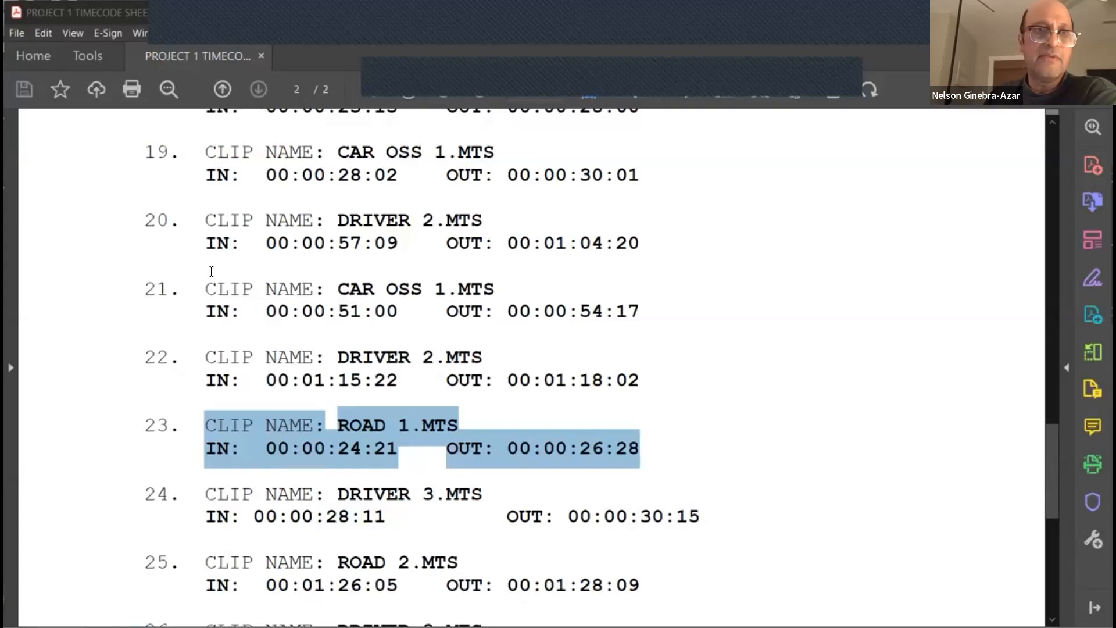
pyautogui.scroll(-3, 211, 271)
pyautogui.moveTo(215, 266); pyautogui.dragTo(324, 282)
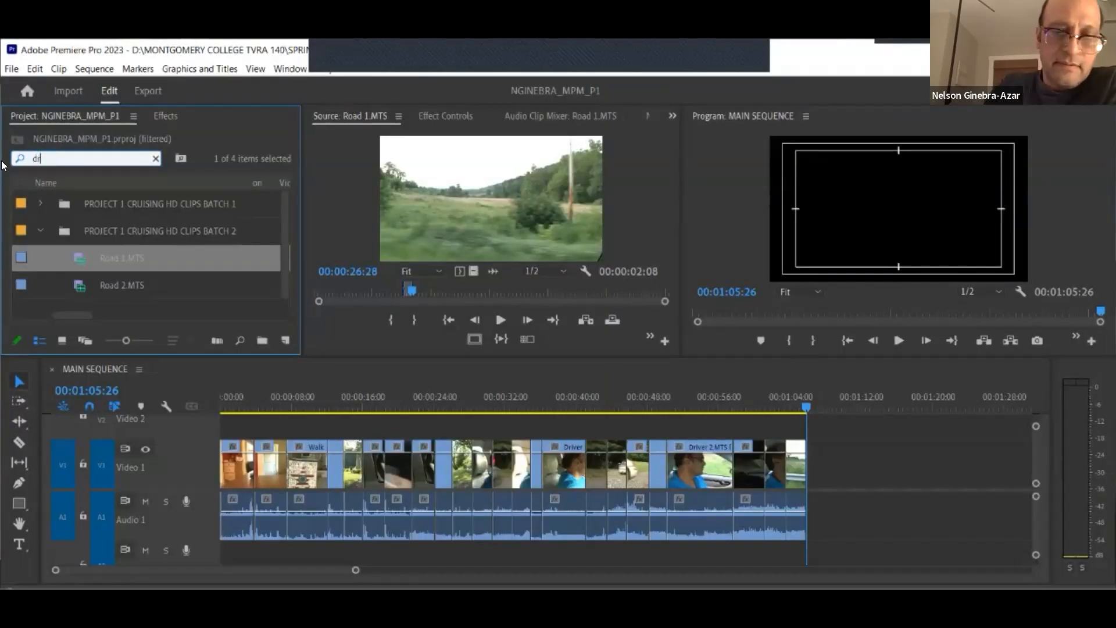
pyautogui.write('iver 3')
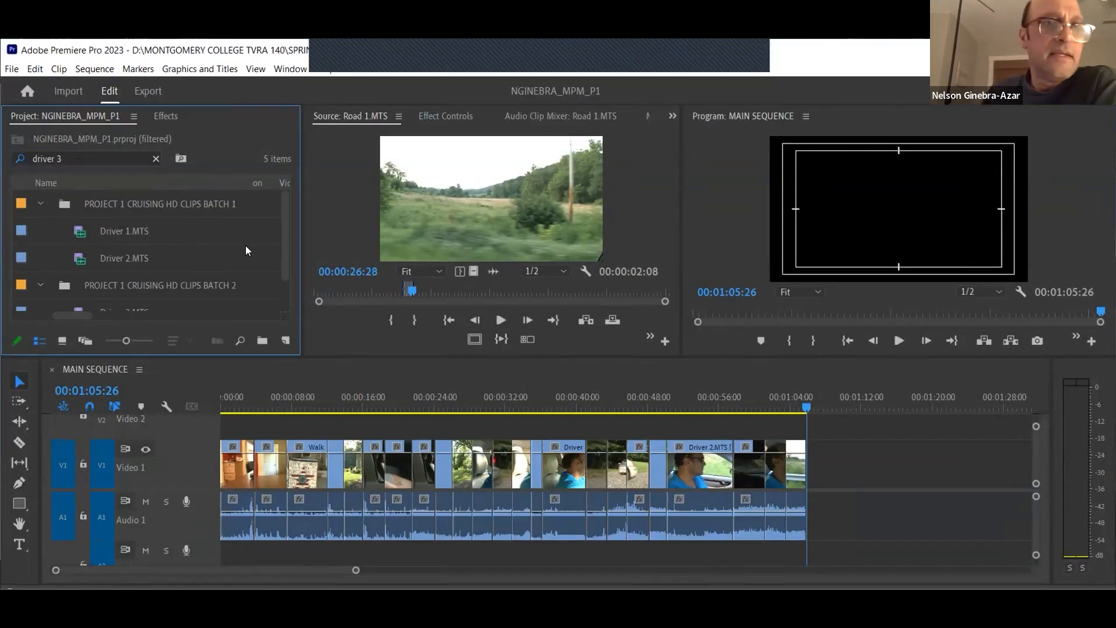
pyautogui.moveTo(286, 235); pyautogui.dragTo(282, 270)
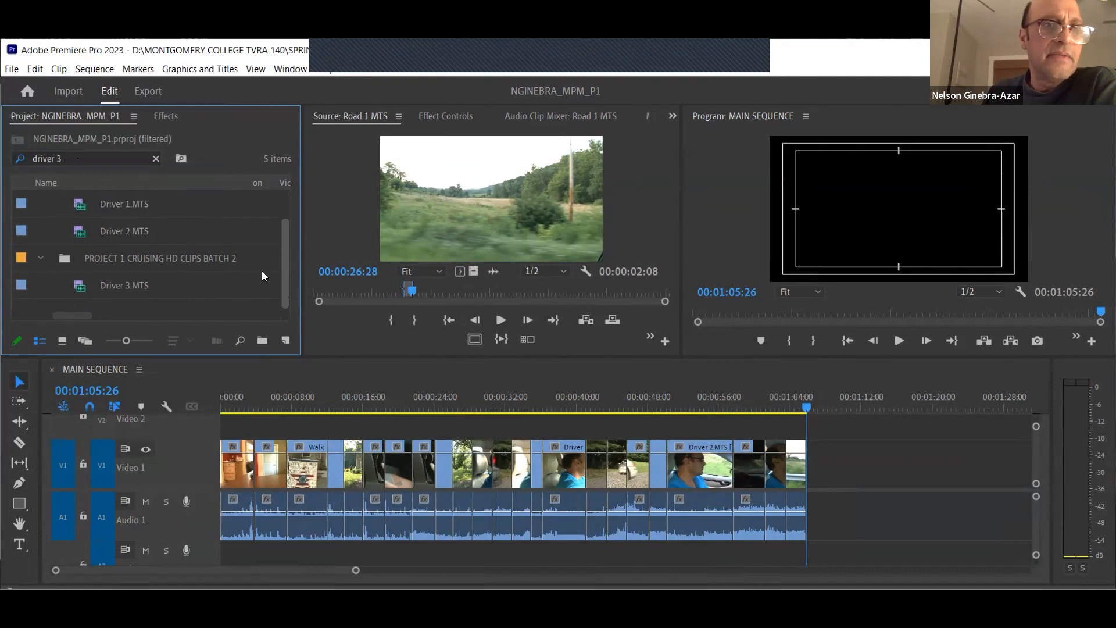
pyautogui.click(80, 291)
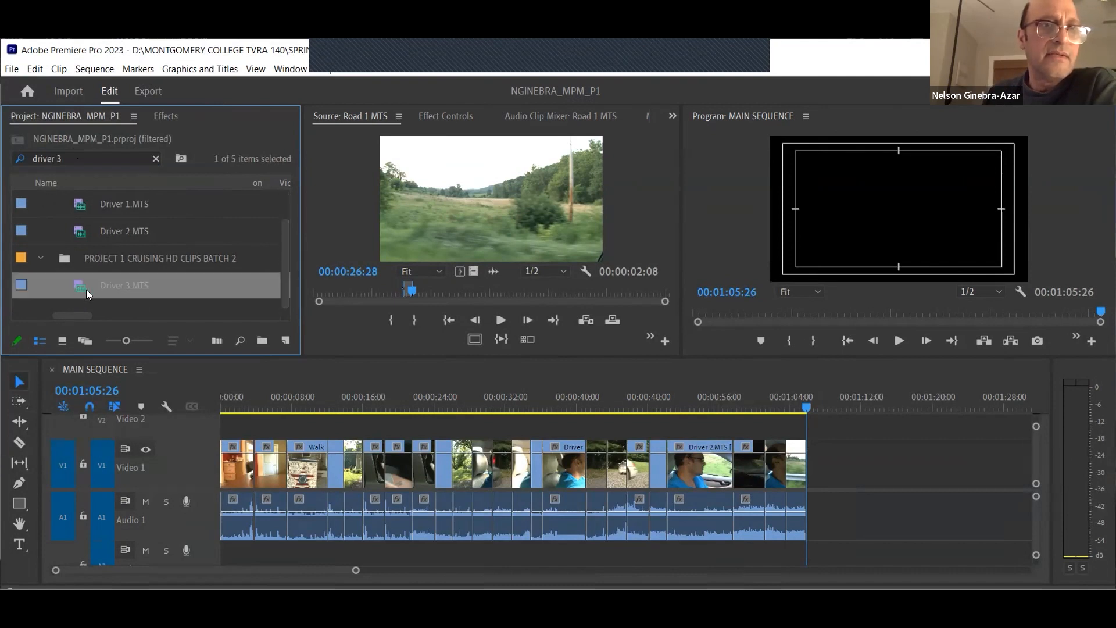
pyautogui.moveTo(79, 290); pyautogui.dragTo(459, 214)
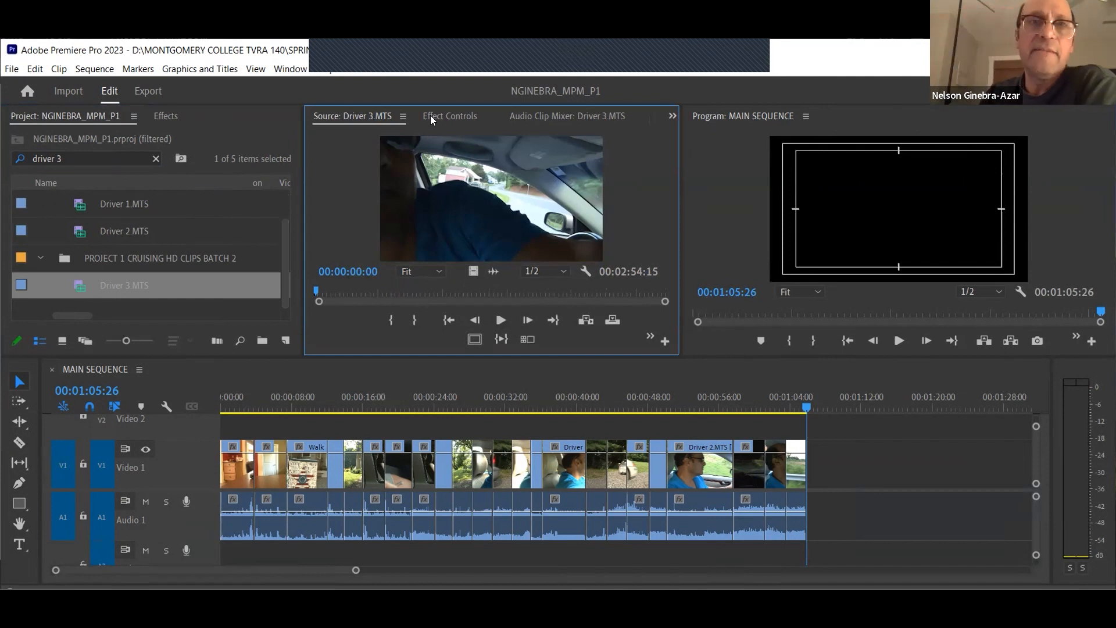
# Step: Insert Driver 3.MTS with In point 00:00:28:11 and Out point 00:00:30:15 at the end of MAIN SEQUENCE, and save the project
pyautogui.click(348, 271)
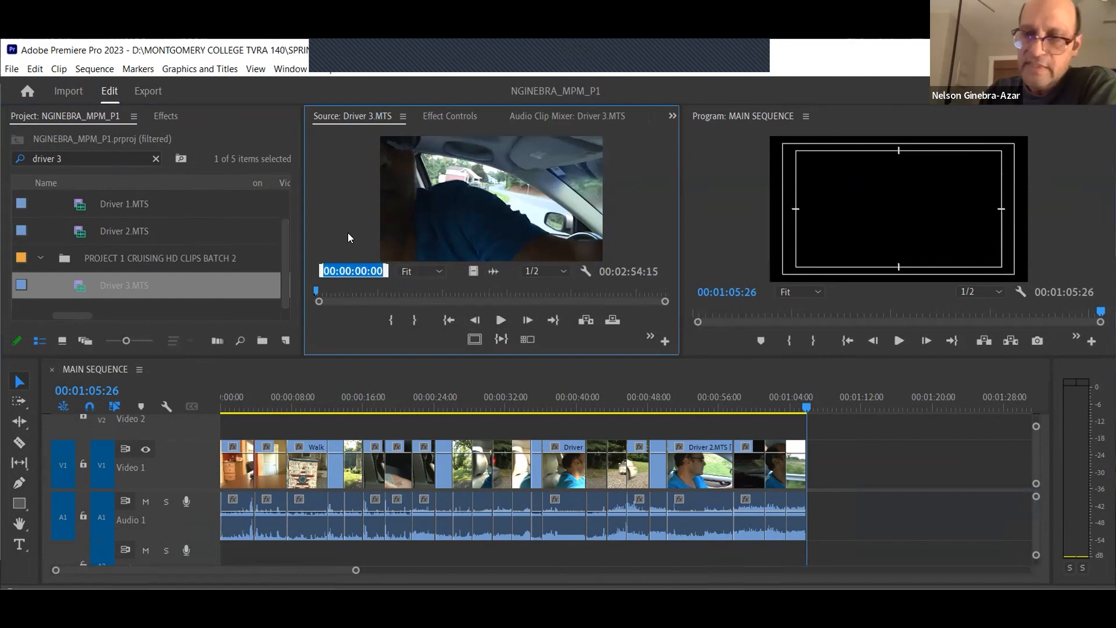
pyautogui.write('2811')
pyautogui.press('Return')
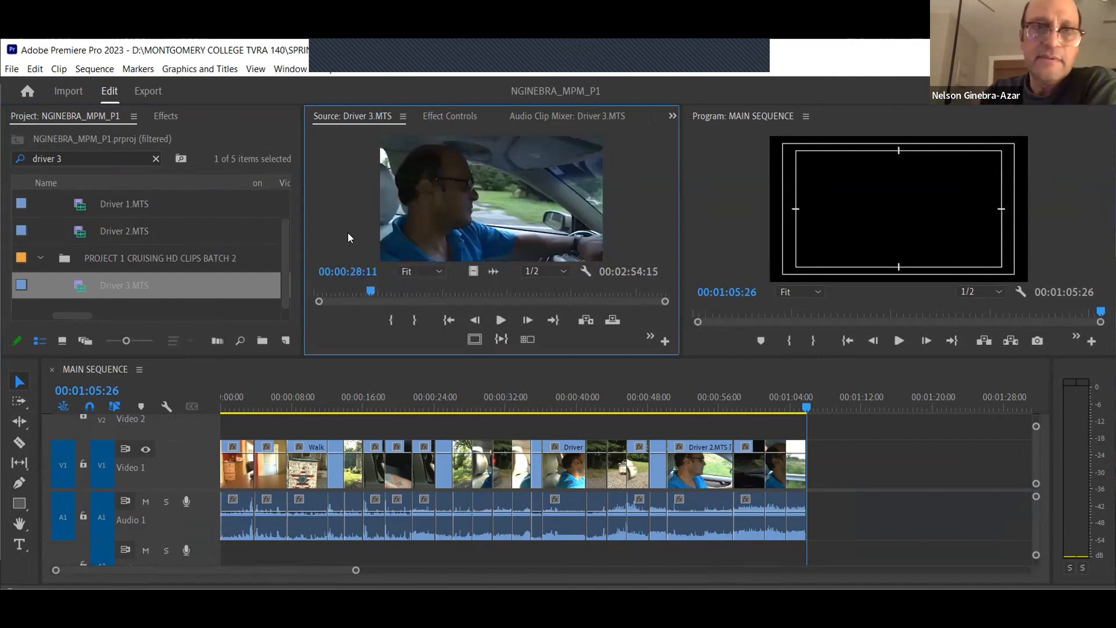
pyautogui.press('i')
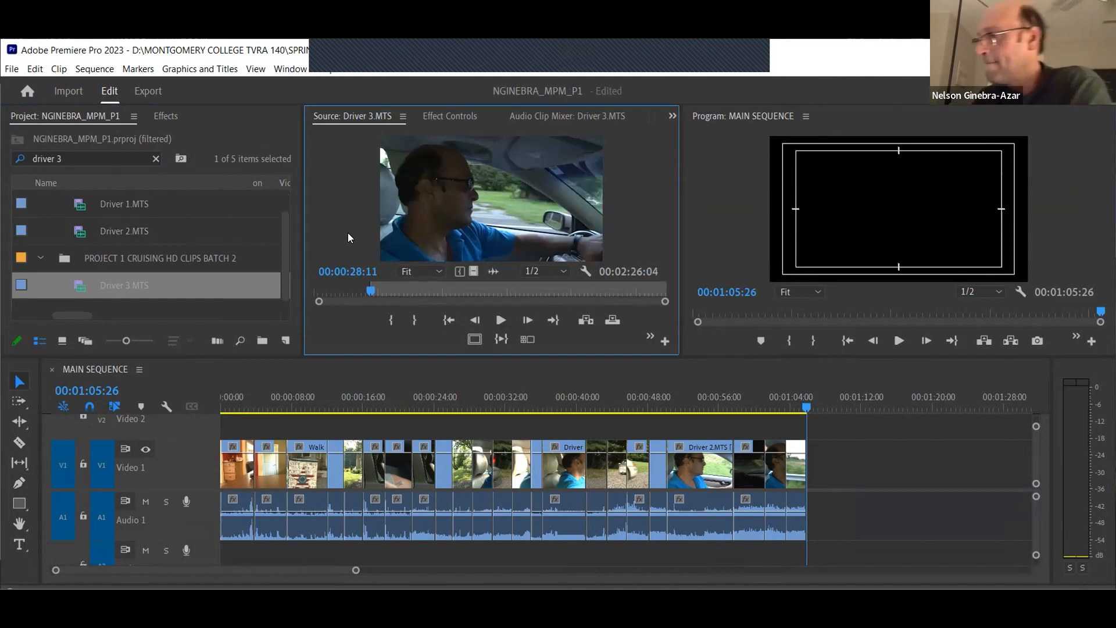
pyautogui.click(359, 271)
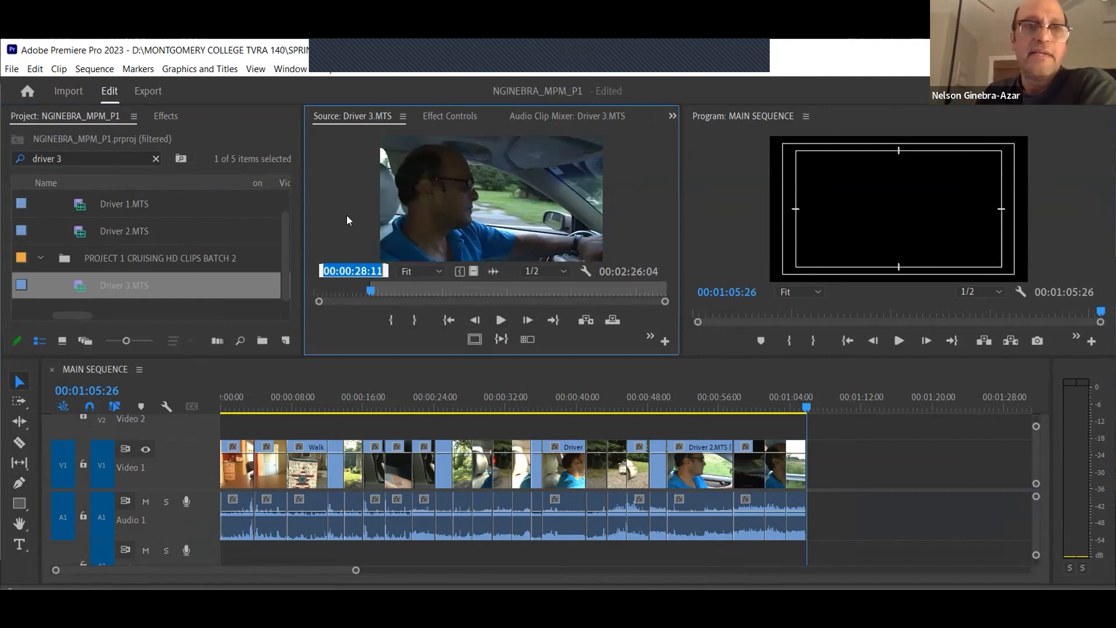
pyautogui.write('3015')
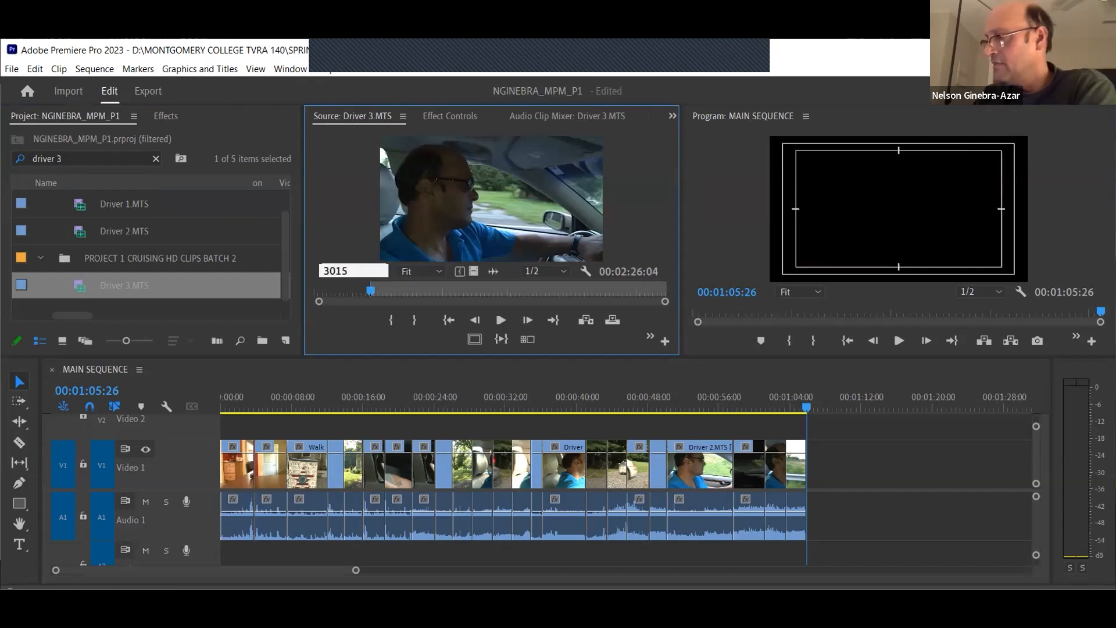
pyautogui.press('Return')
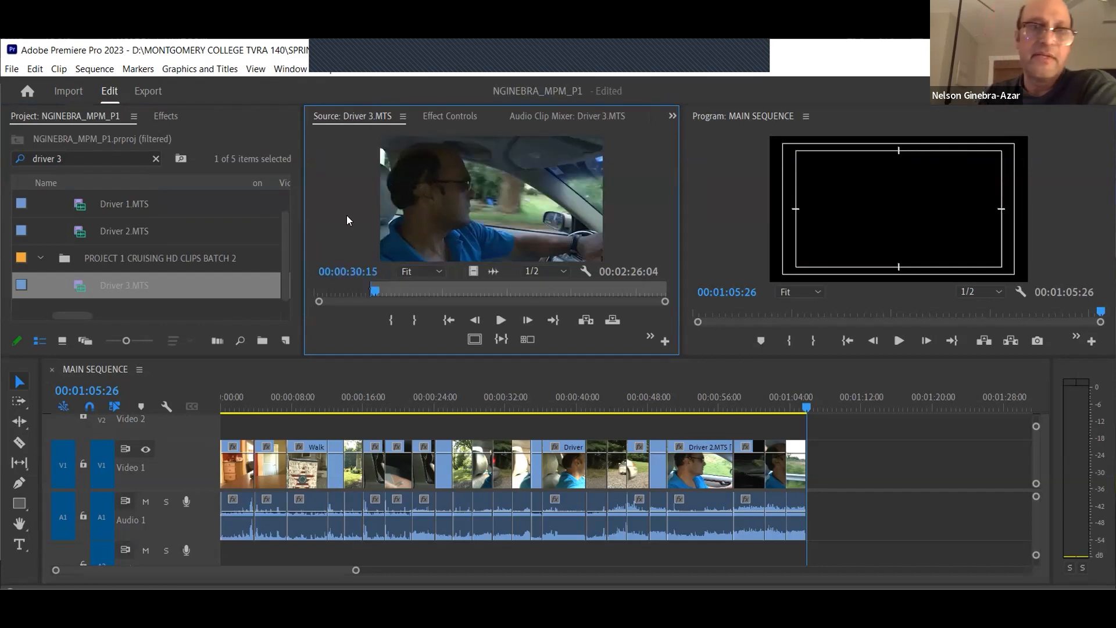
pyautogui.click(416, 322)
pyautogui.click(586, 321)
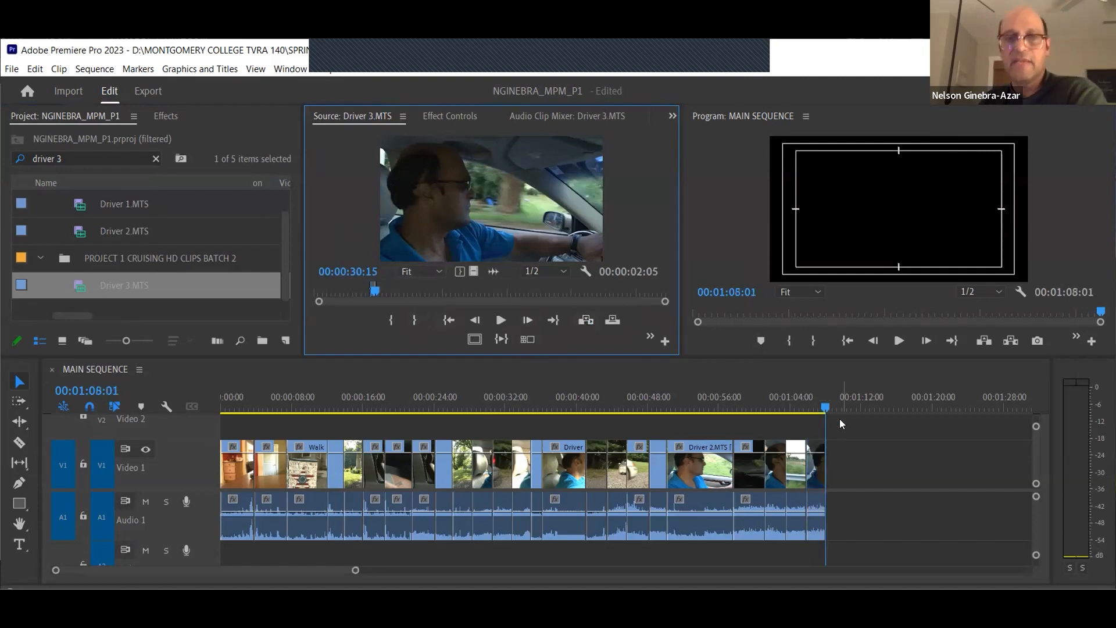
pyautogui.hotkey('ctrl', 's')
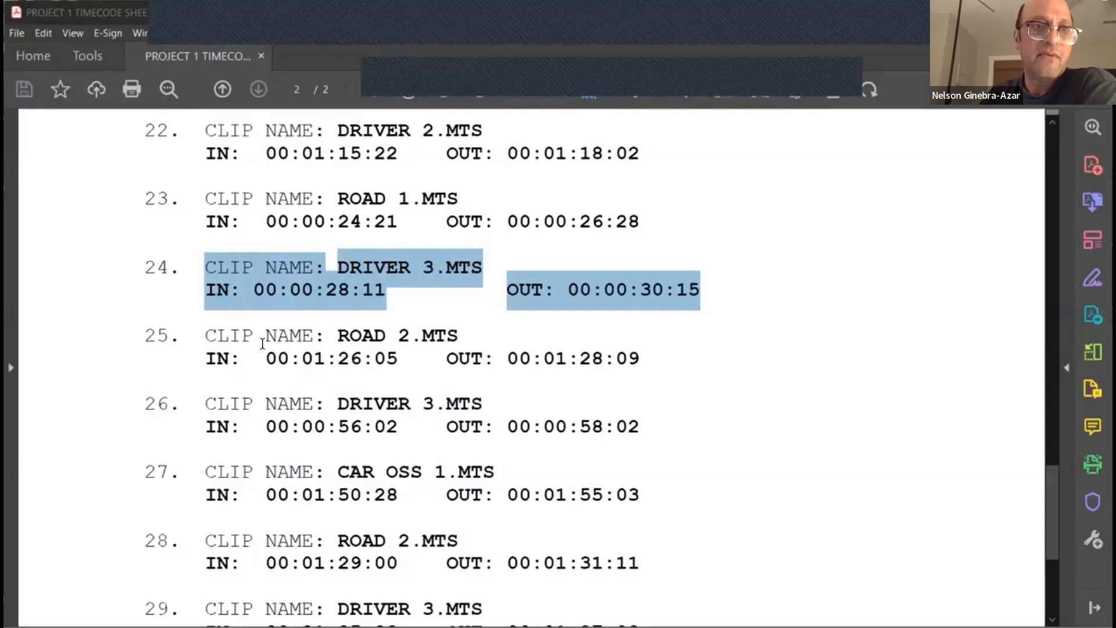
# Step: Highlight entry 25 in the PDF timecode sheet, and search the Premiere Pro project for "road 2" to open Road 2.MTS in the Source Monitor
pyautogui.moveTo(205, 328); pyautogui.dragTo(643, 366)
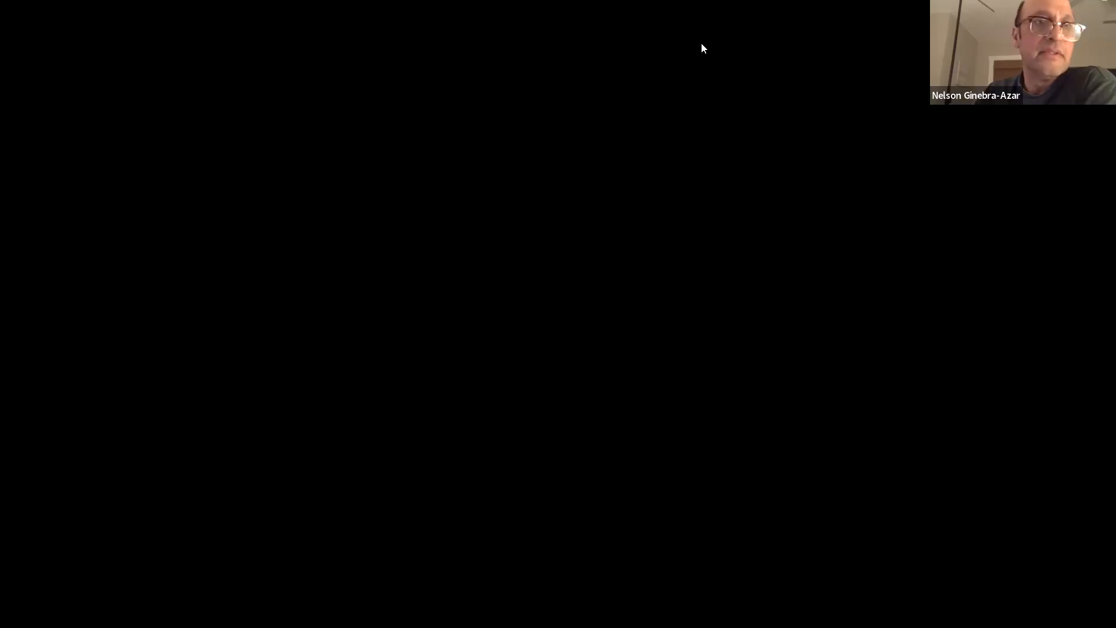
pyautogui.write('ro')
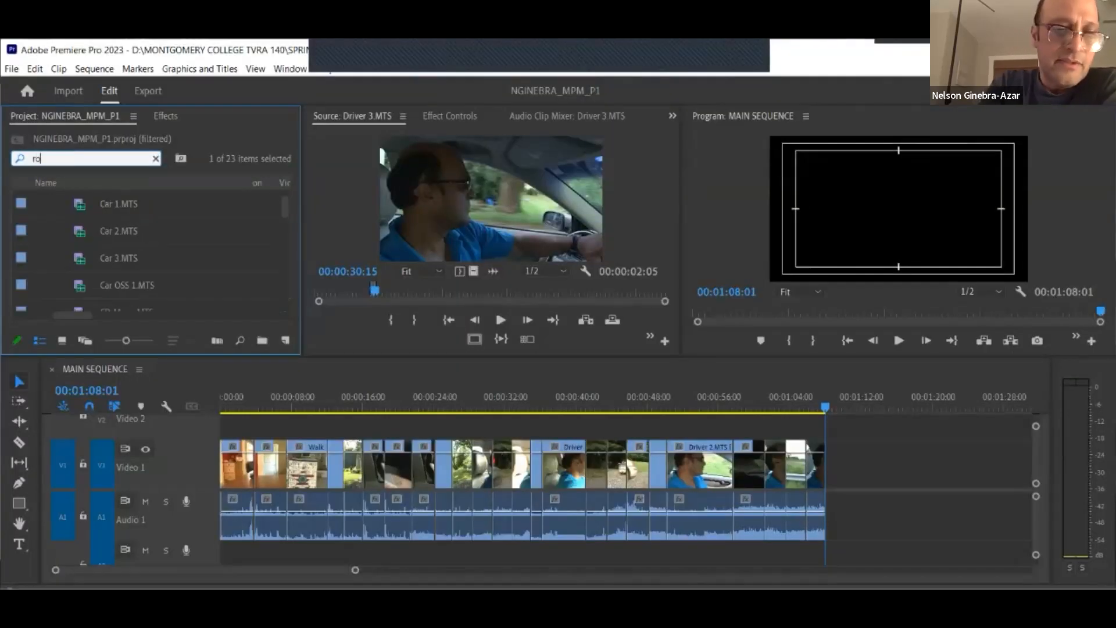
pyautogui.write('ad 2')
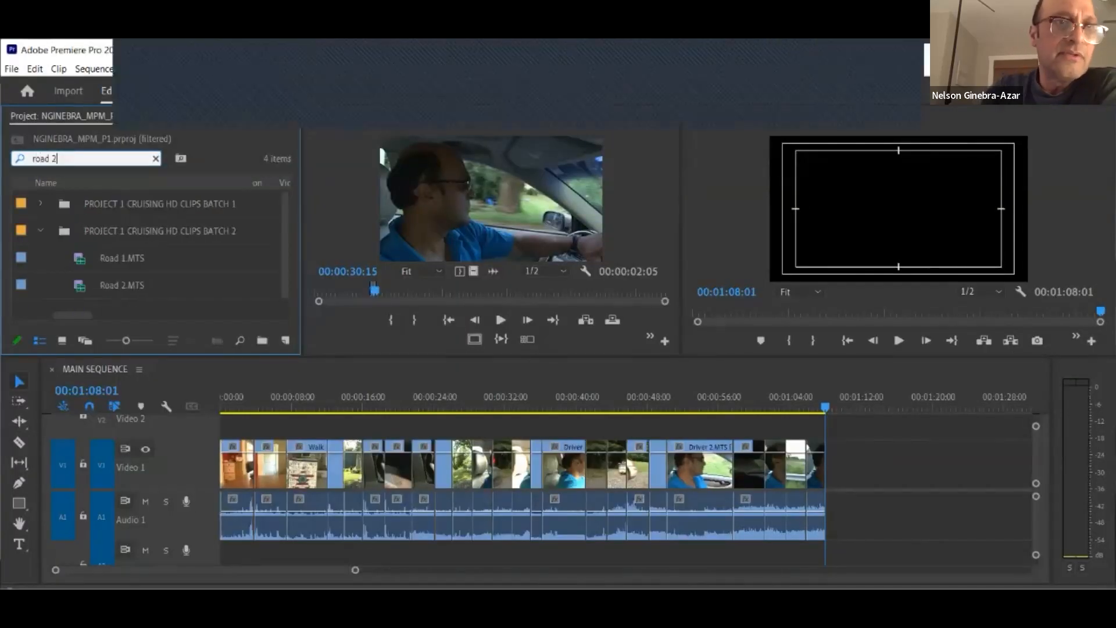
pyautogui.click(82, 290)
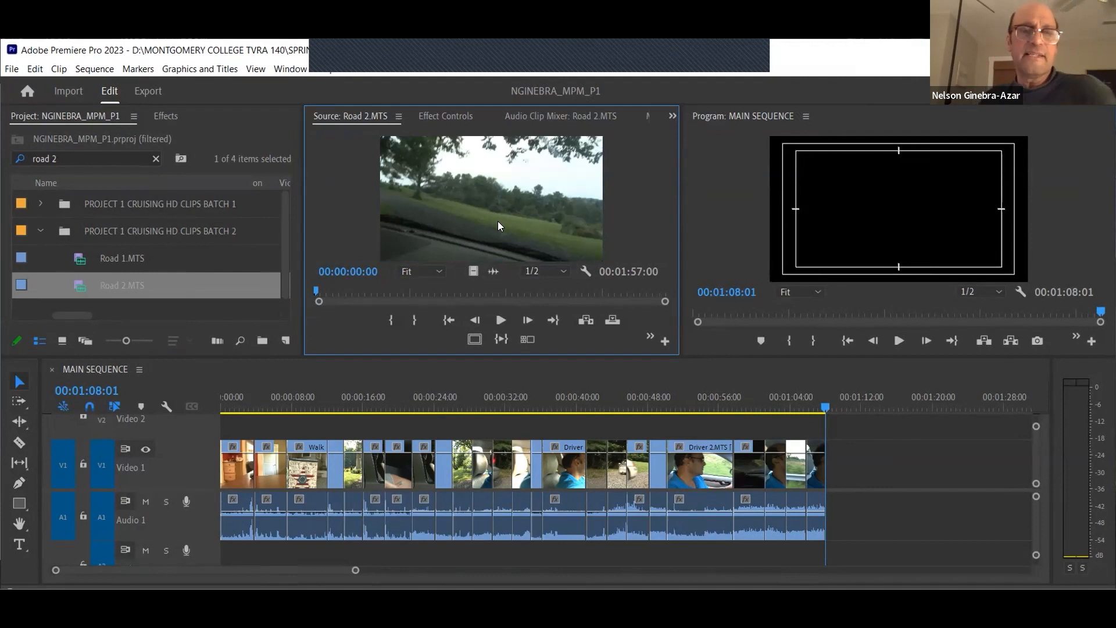
# Step: Skim through Road 2.MTS in the Source Monitor and mark its In point at 00:01:26:05
pyautogui.moveTo(372, 293); pyautogui.dragTo(473, 301)
pyautogui.click(357, 294)
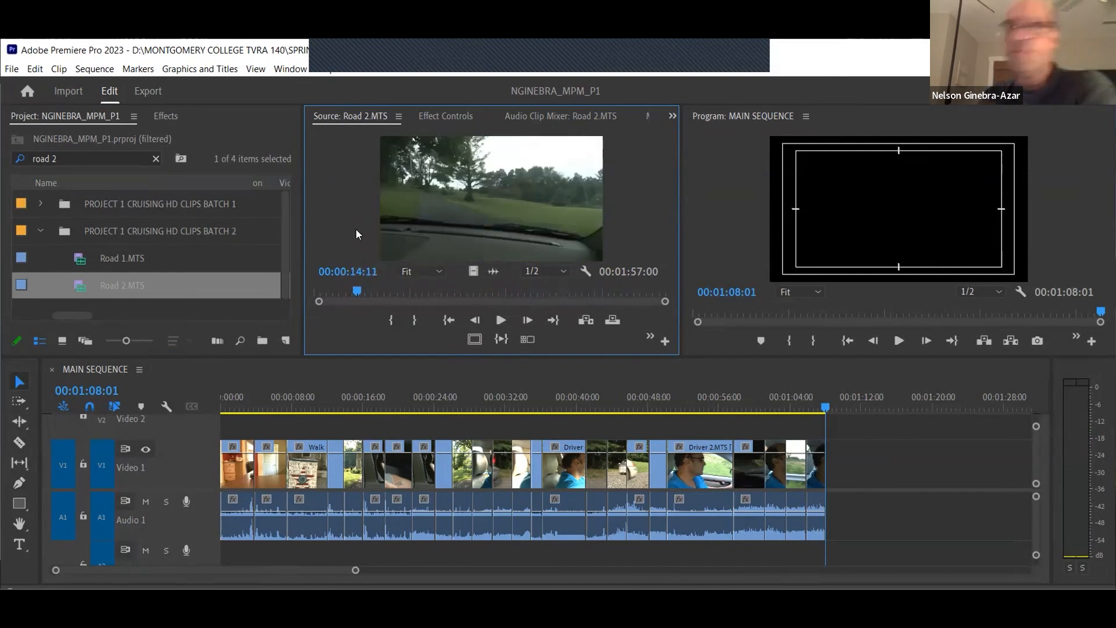
pyautogui.click(357, 292)
pyautogui.click(351, 272)
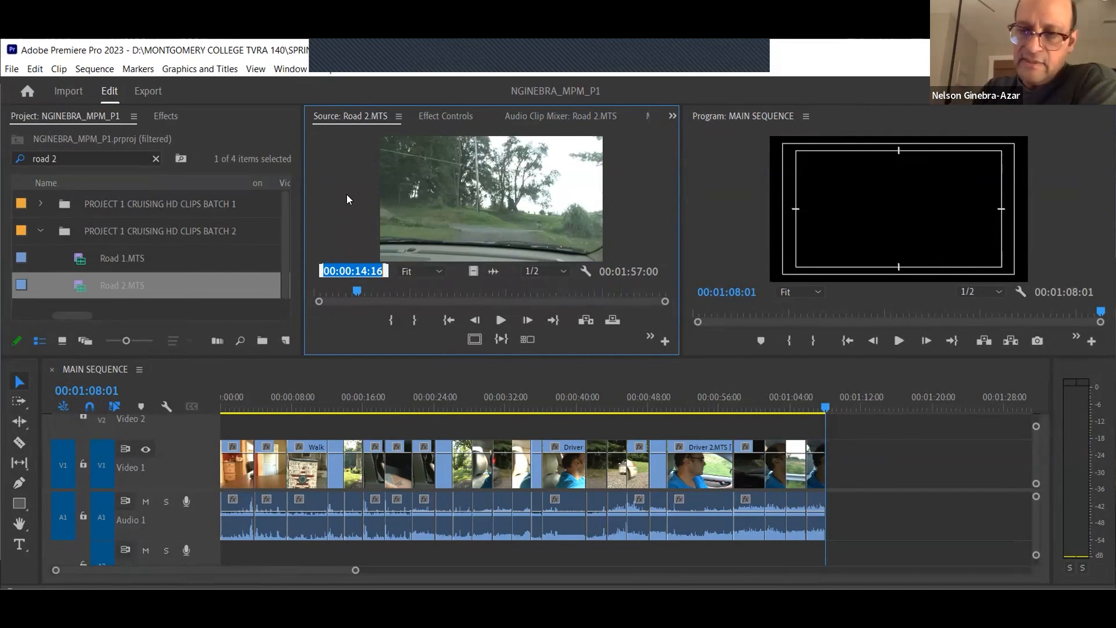
pyautogui.write('126')
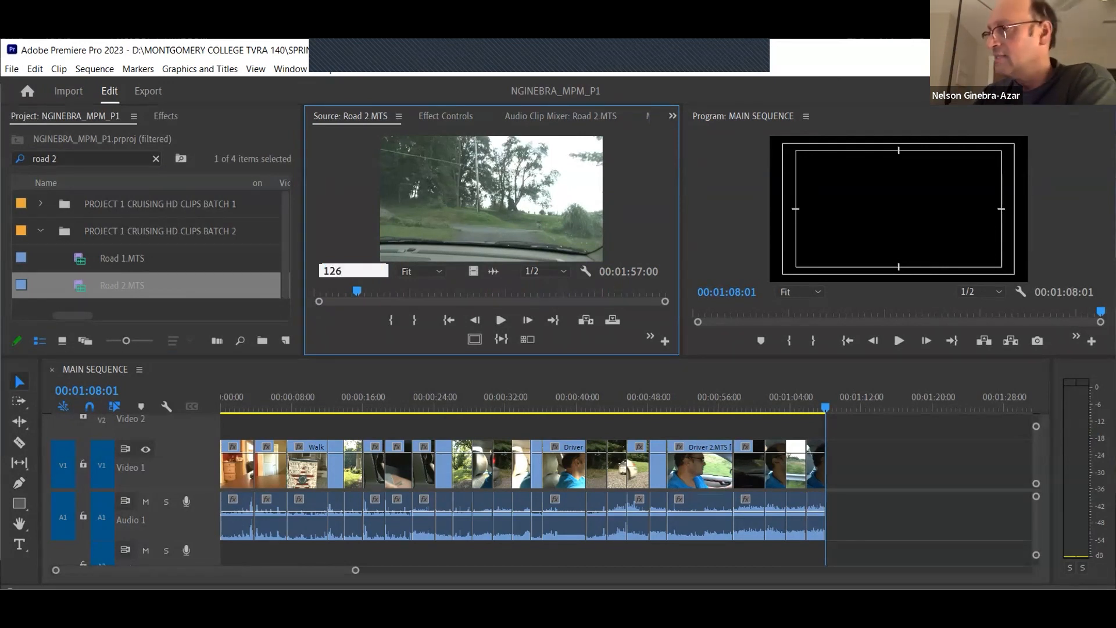
pyautogui.write('05')
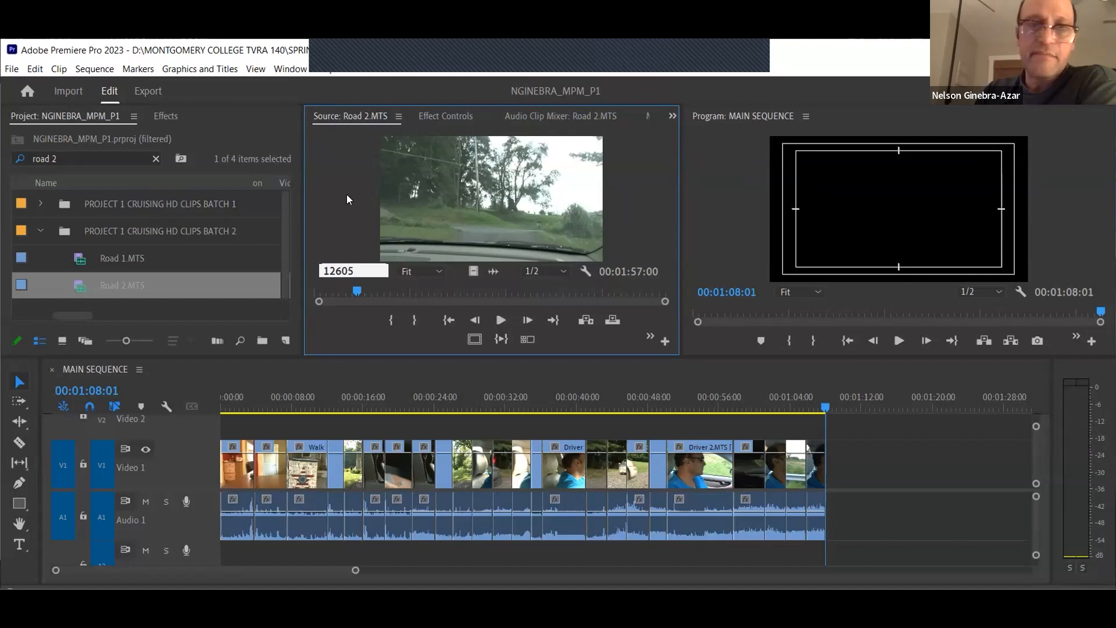
pyautogui.press('Return')
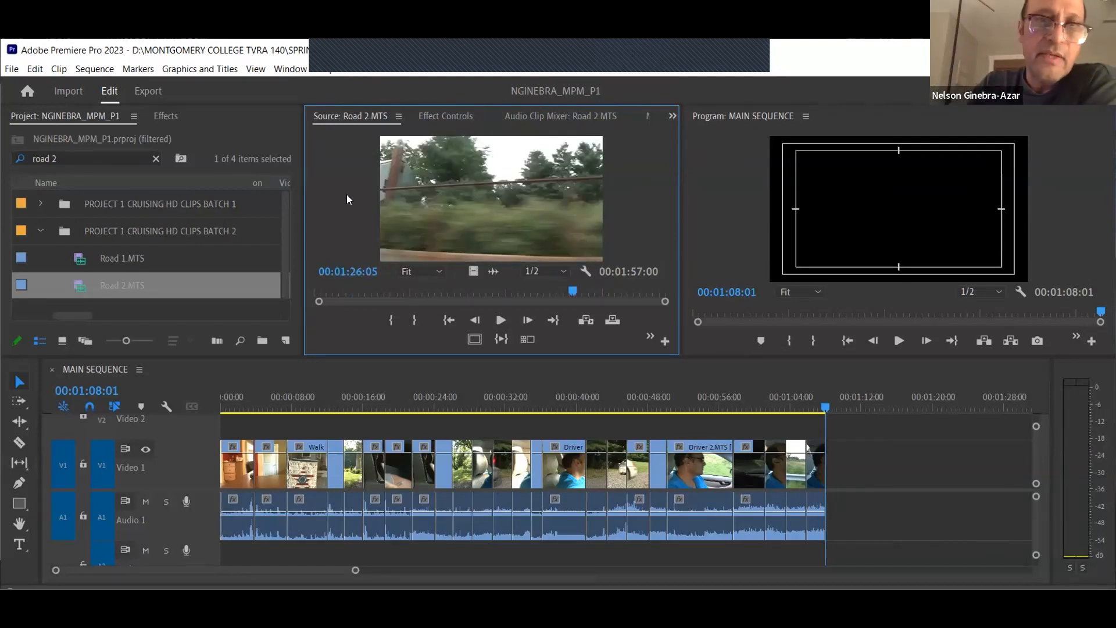
pyautogui.press('i')
# Step: Mark the Out point of Road 2.MTS at 00:01:28:09
pyautogui.click(349, 271)
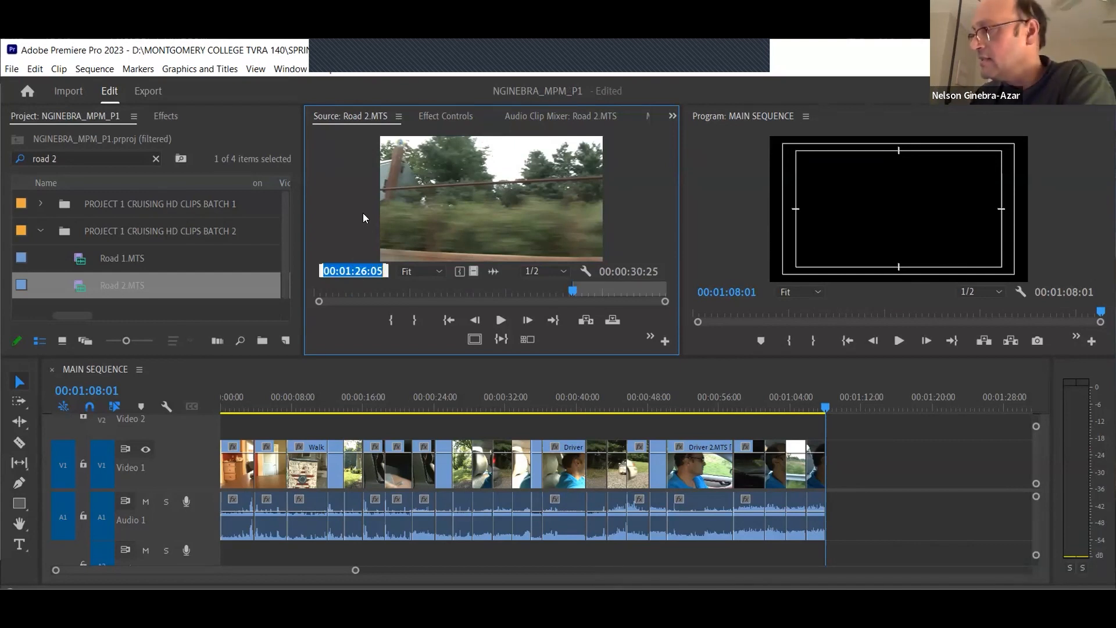
pyautogui.write('12')
pyautogui.press('BackSpace')
pyautogui.press('BackSpace')
pyautogui.write('01:28:')
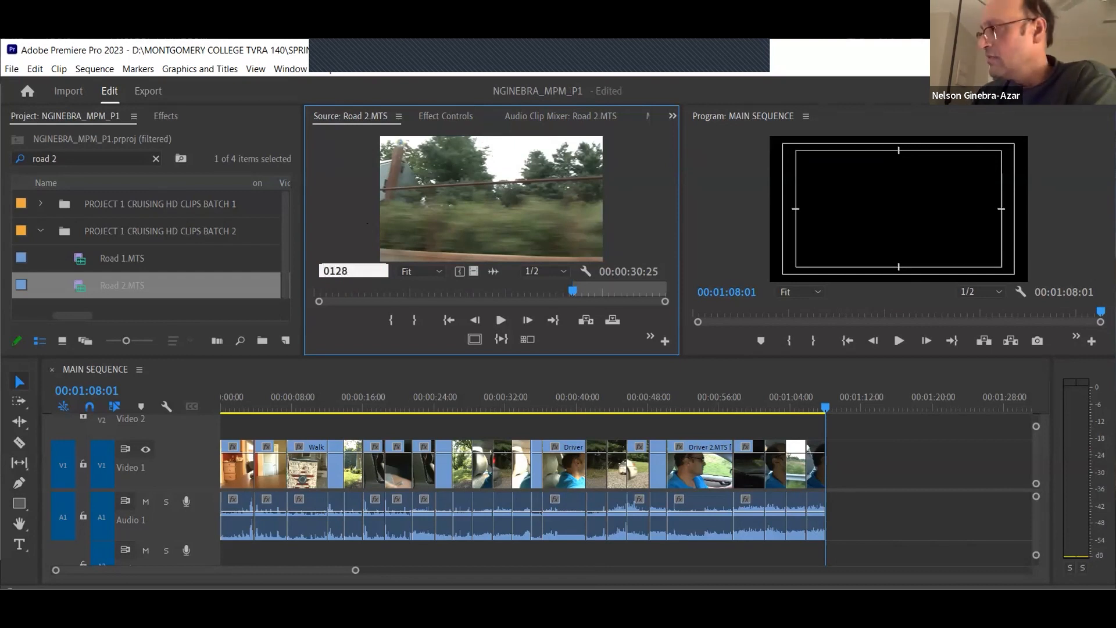
pyautogui.write('09')
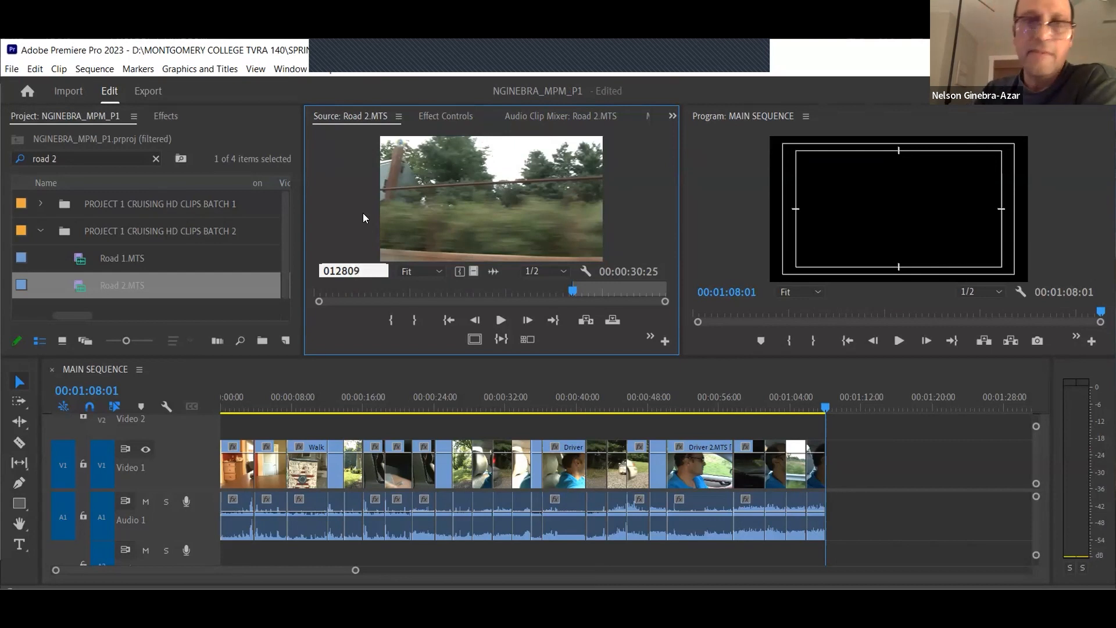
pyautogui.press('Return')
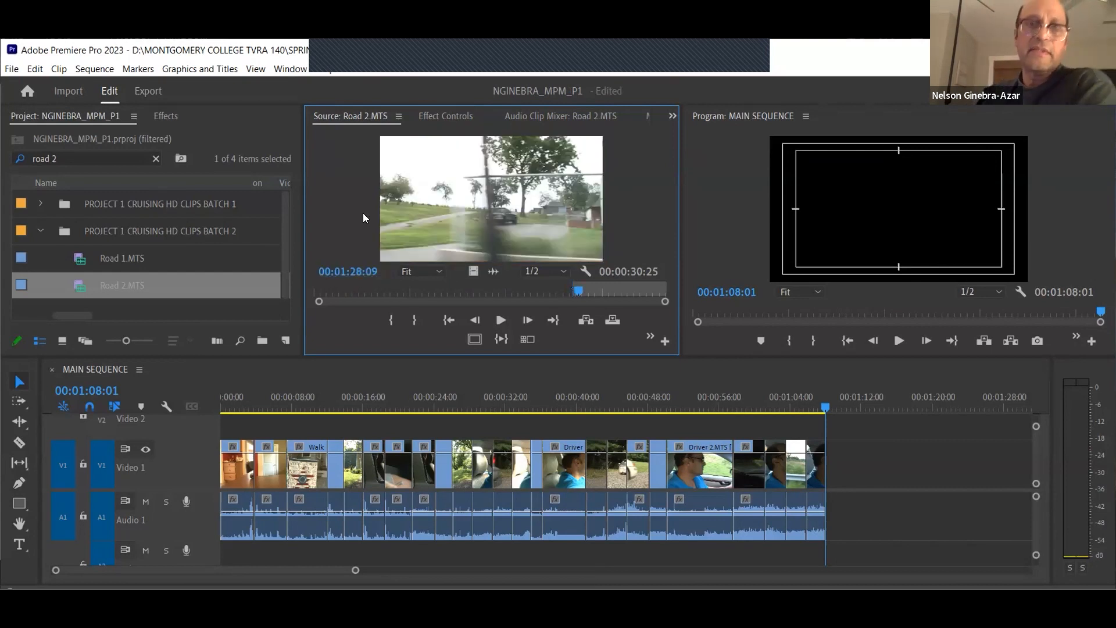
pyautogui.press('i')
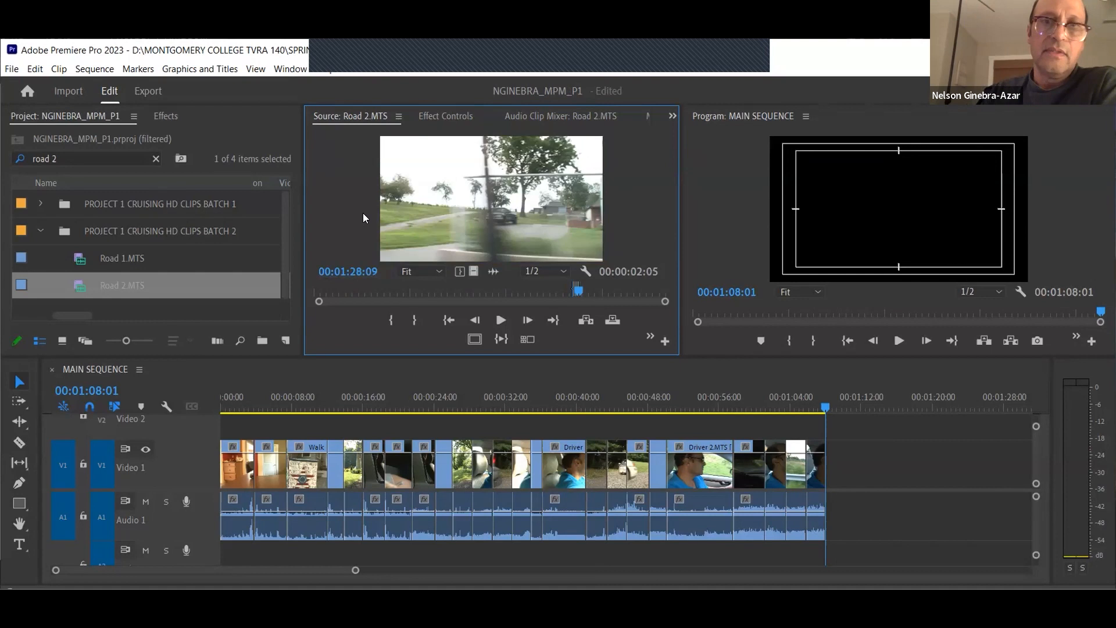
# Step: Review the In and Out frames of Road 2.MTS, and insert the marked range at the end of MAIN SEQUENCE
pyautogui.click(448, 320)
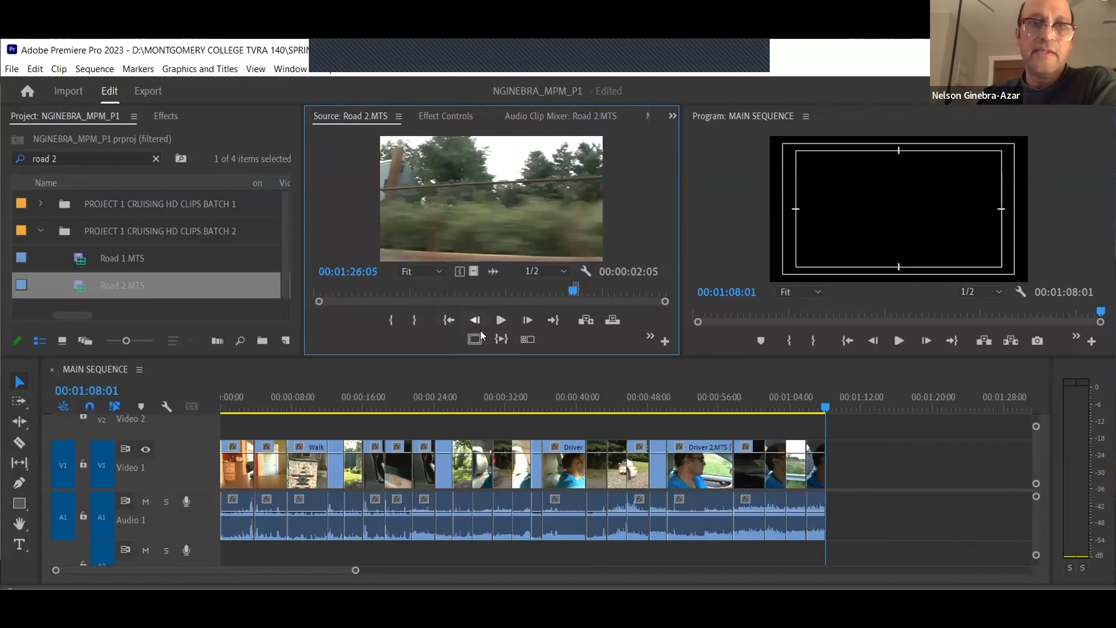
pyautogui.click(554, 321)
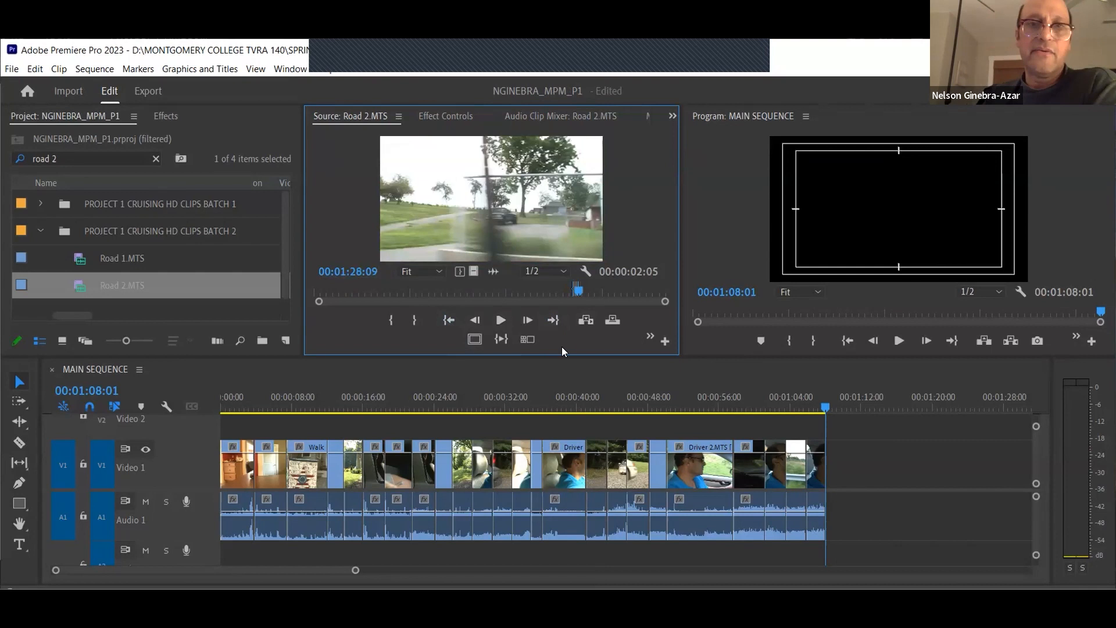
pyautogui.click(586, 320)
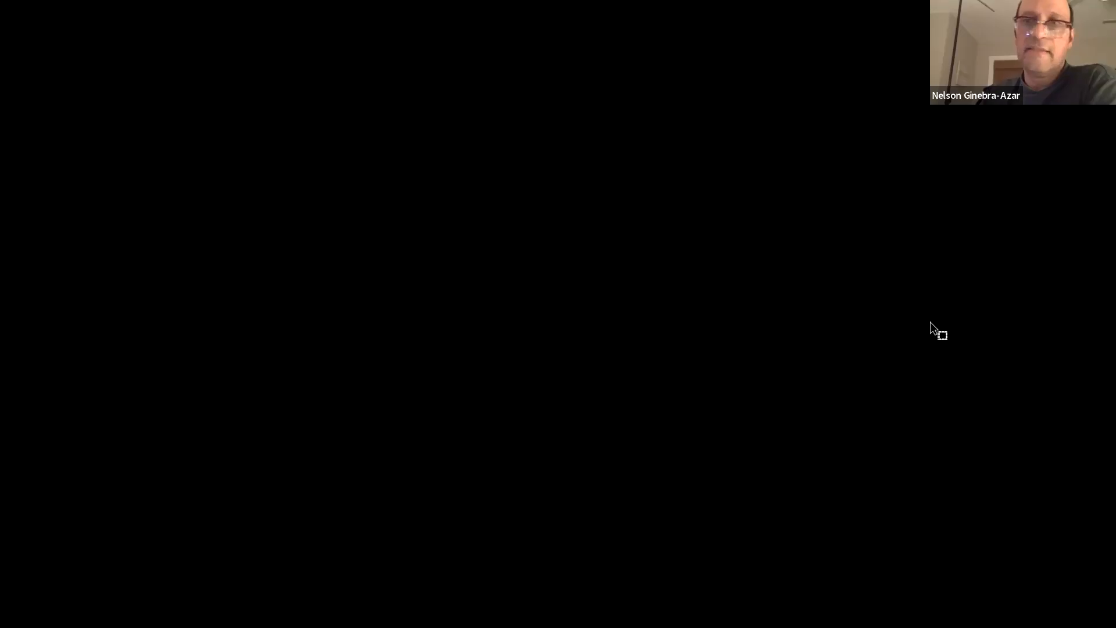
# Step: Switch to the PDF timecode sheet and highlight entry 26, DRIVER 3.MTS, with its In and Out timecodes
pyautogui.scroll(-3, 276, 279)
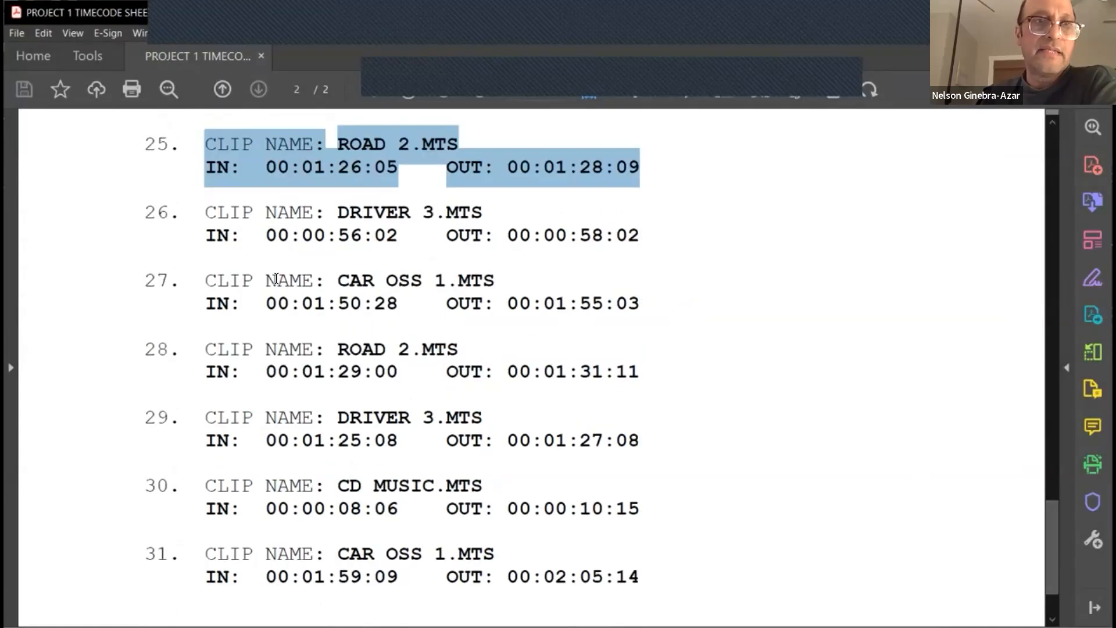
pyautogui.moveTo(207, 217); pyautogui.dragTo(692, 237)
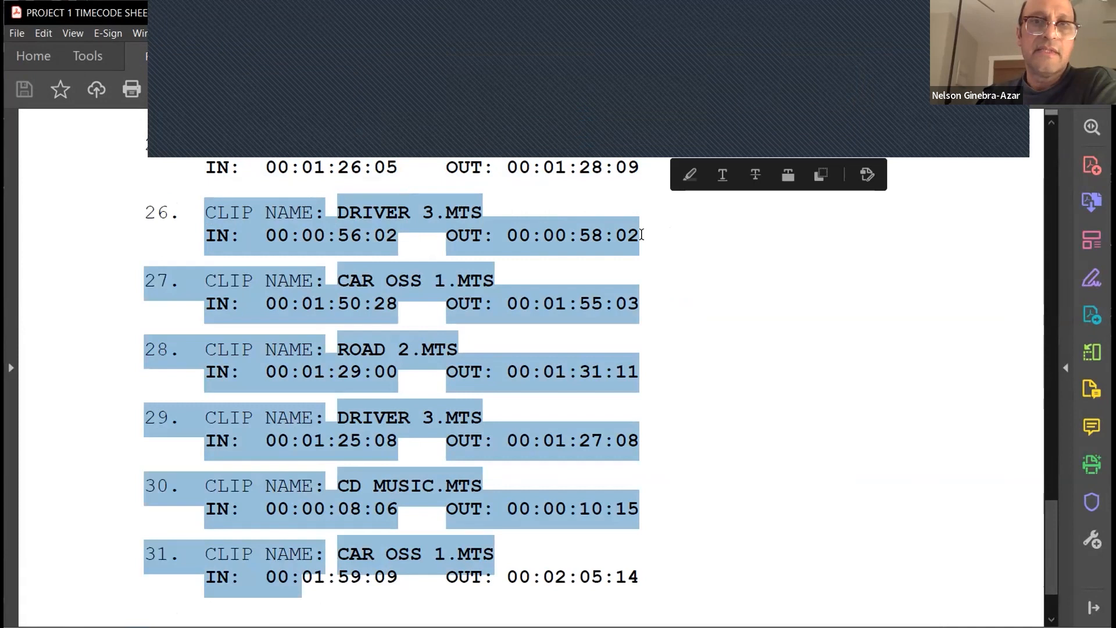
pyautogui.moveTo(214, 196); pyautogui.dragTo(202, 199)
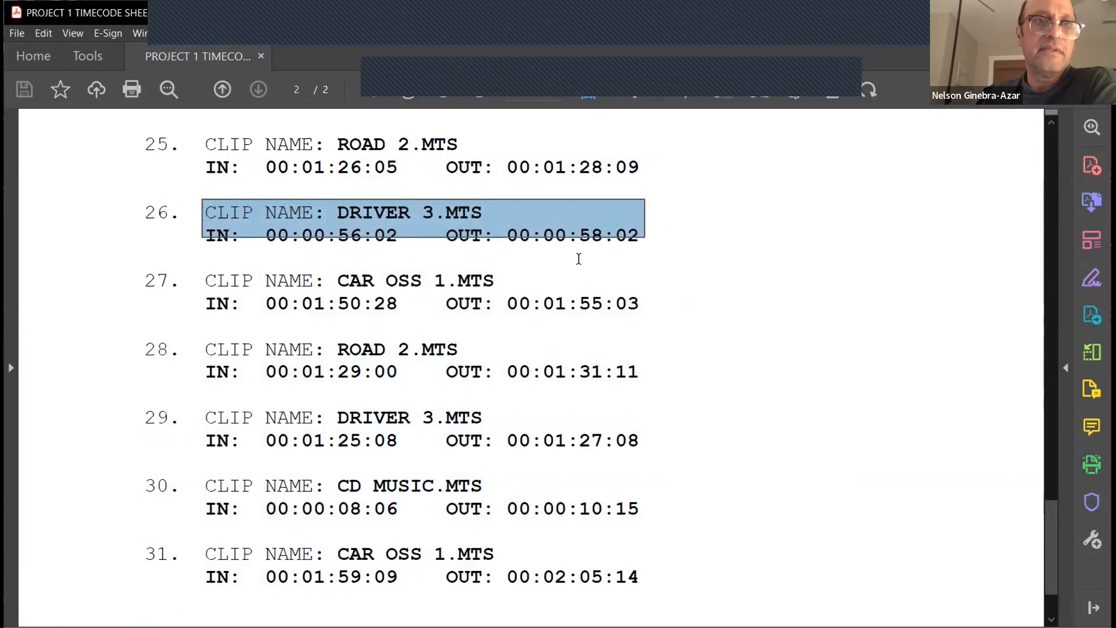
pyautogui.click(657, 245)
pyautogui.moveTo(635, 233); pyautogui.dragTo(231, 206)
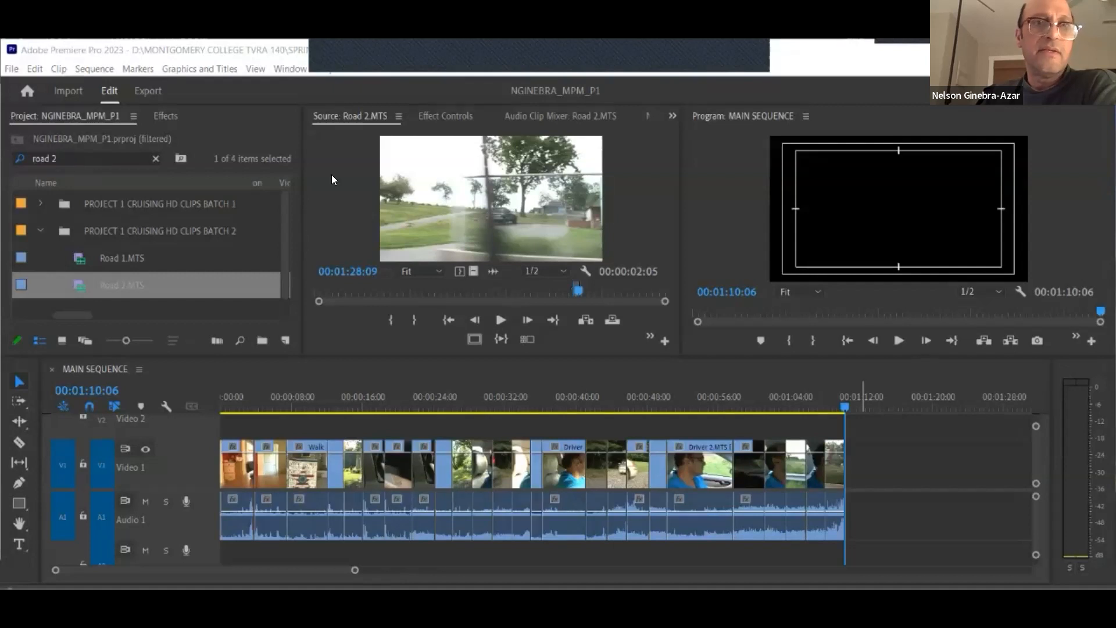
# Step: Switch to Premiere Pro, load Driver 3.MTS in the Source Monitor, and mark its In point at 00:00:56:02
pyautogui.click(387, 125)
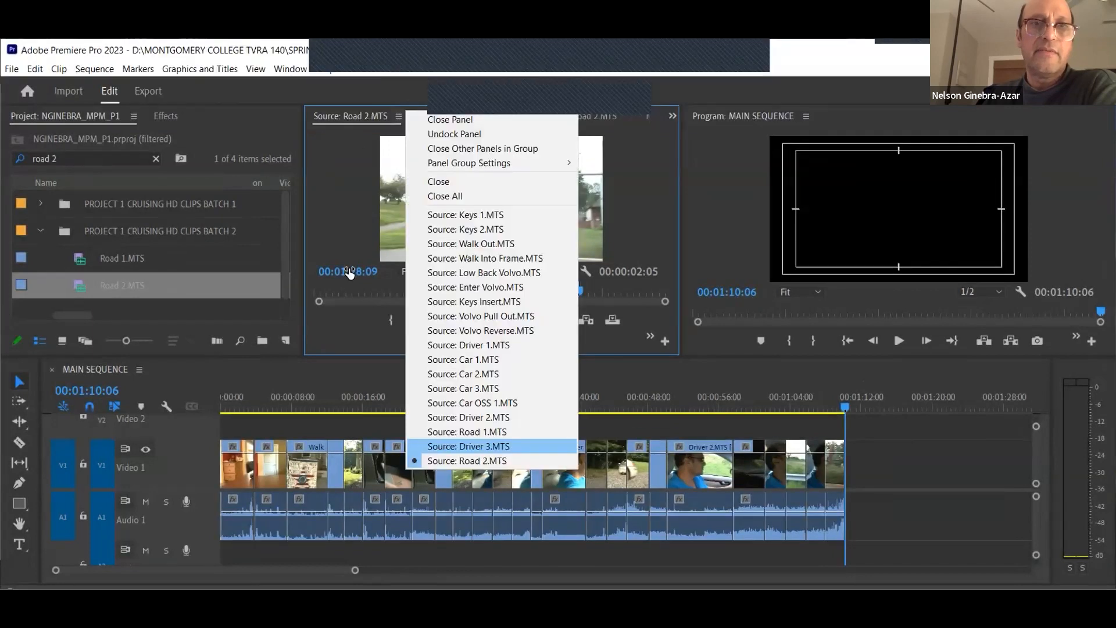
pyautogui.click(349, 272)
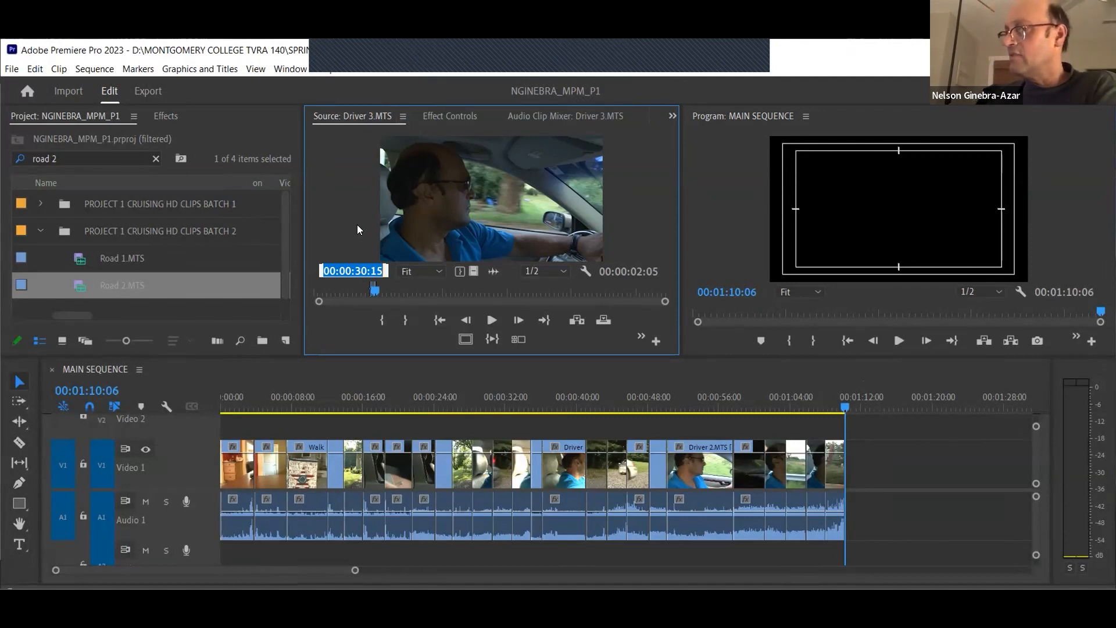
pyautogui.write('26')
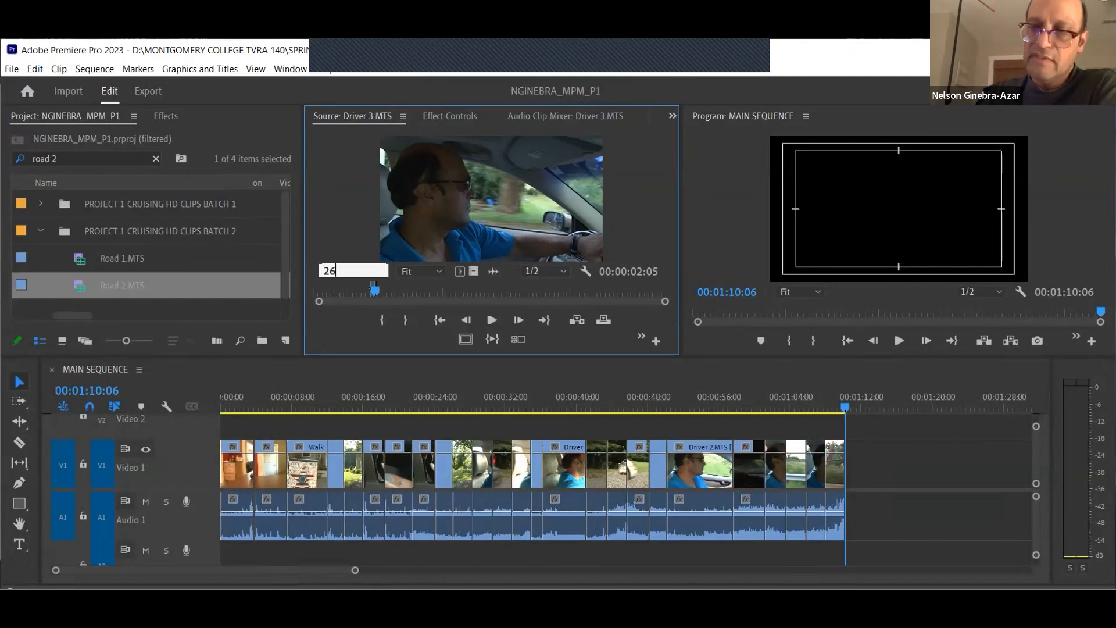
pyautogui.press('BackSpace')
pyautogui.press('BackSpace')
pyautogui.write('56')
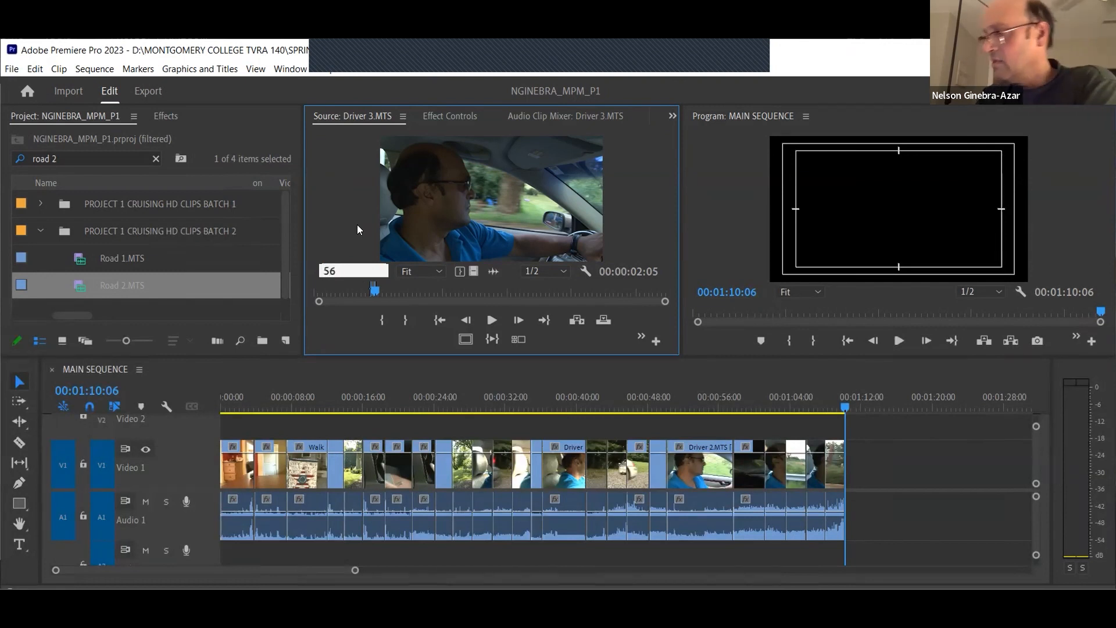
pyautogui.write('02')
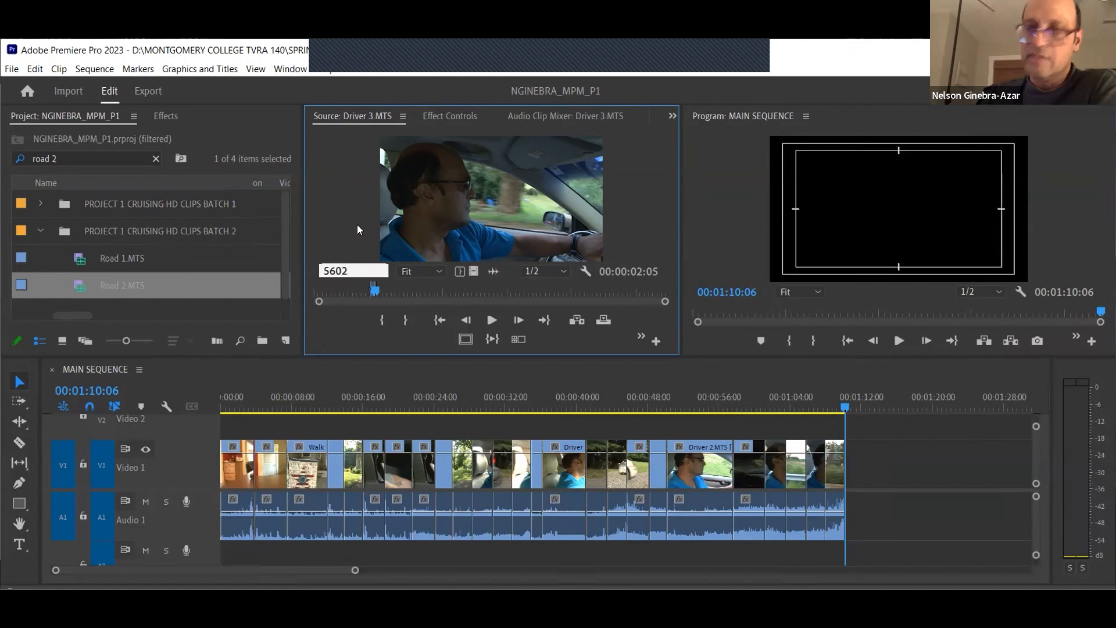
pyautogui.press('Return')
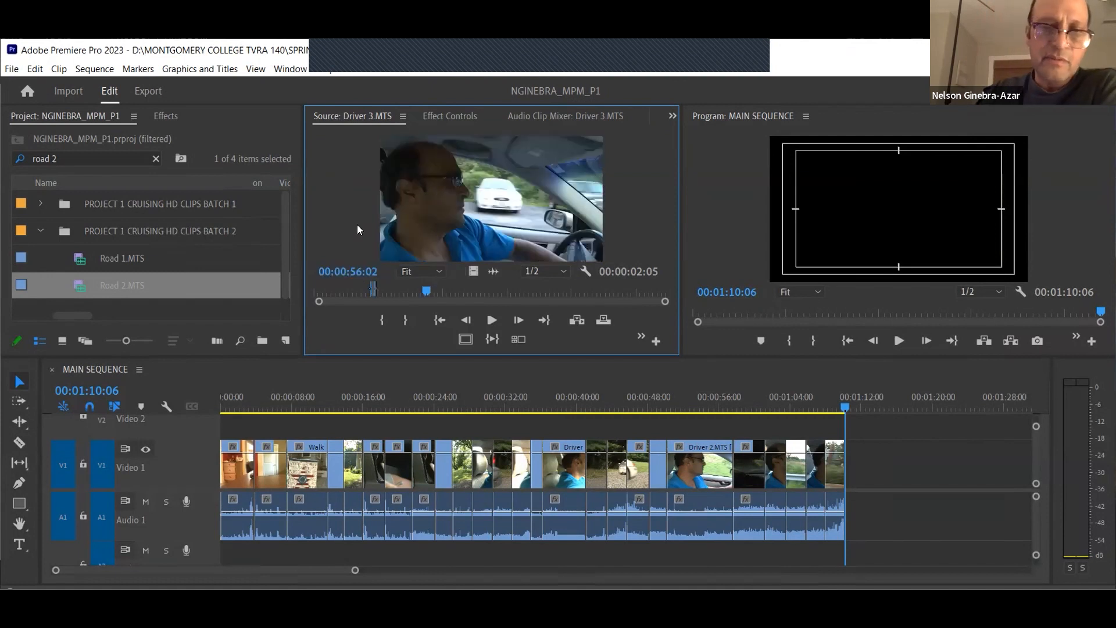
pyautogui.press('i')
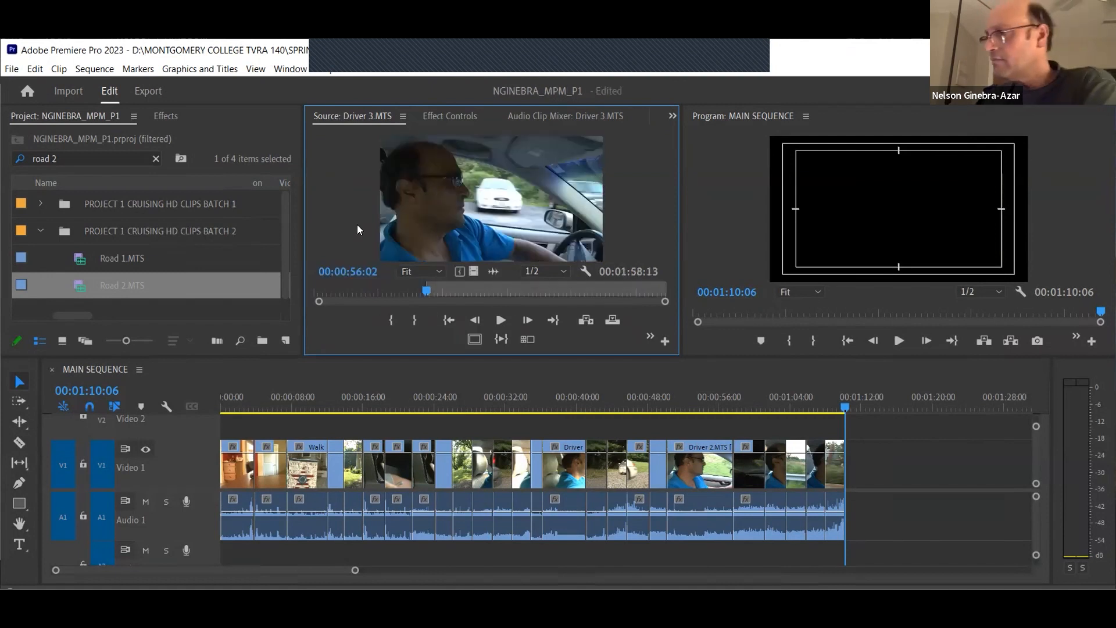
# Step: Mark the Out point of Driver 3.MTS at 00:00:58:02 in the Source Monitor
pyautogui.click(352, 277)
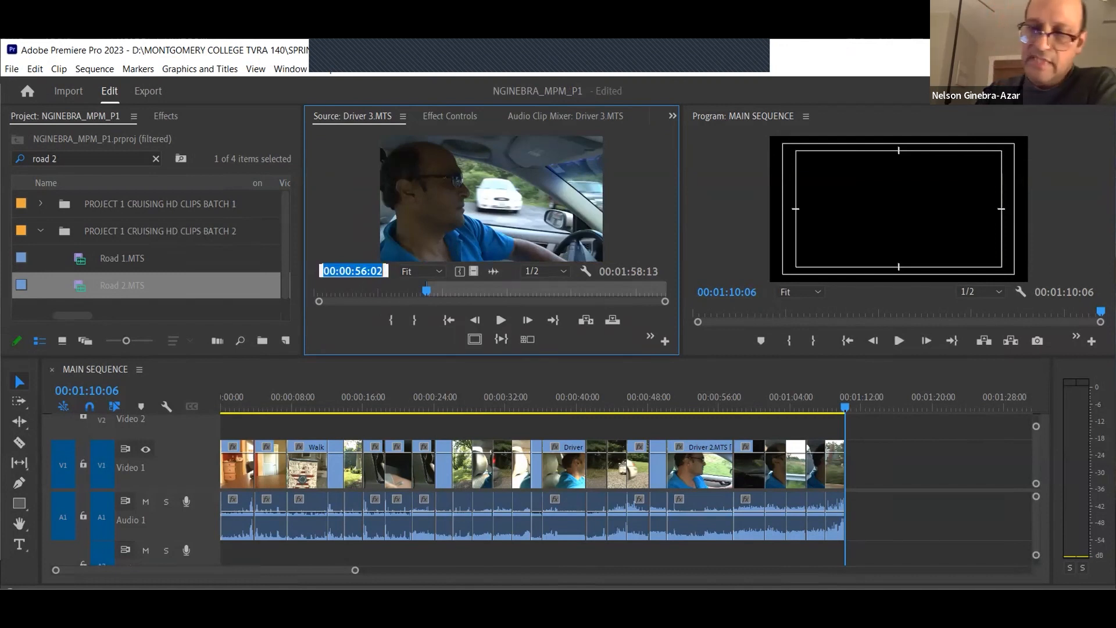
pyautogui.write('5802')
pyautogui.press('Return')
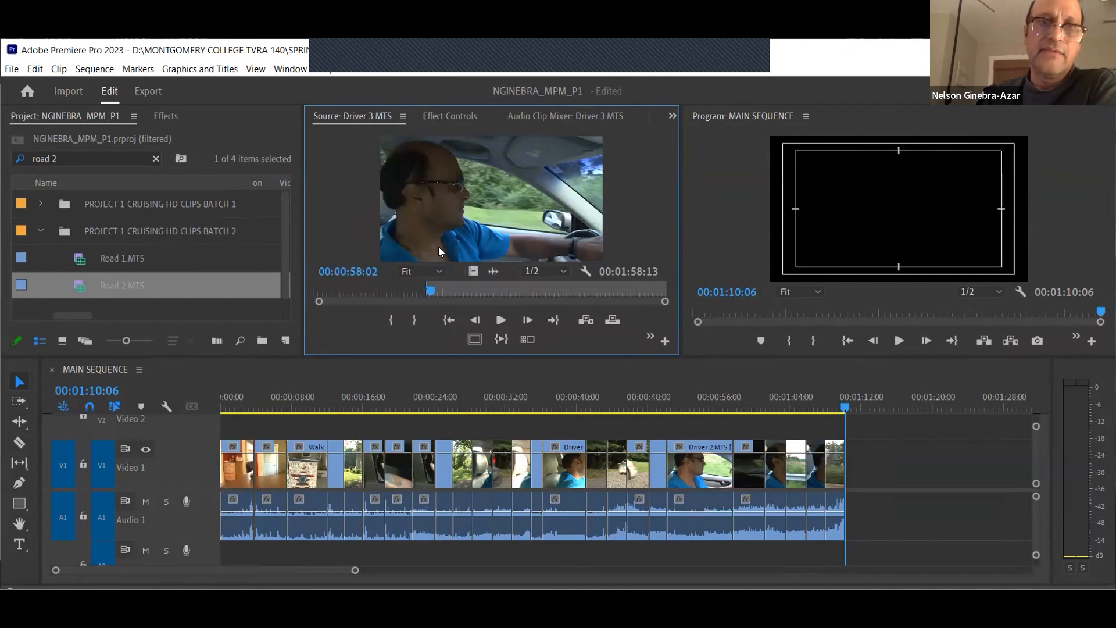
pyautogui.press('i')
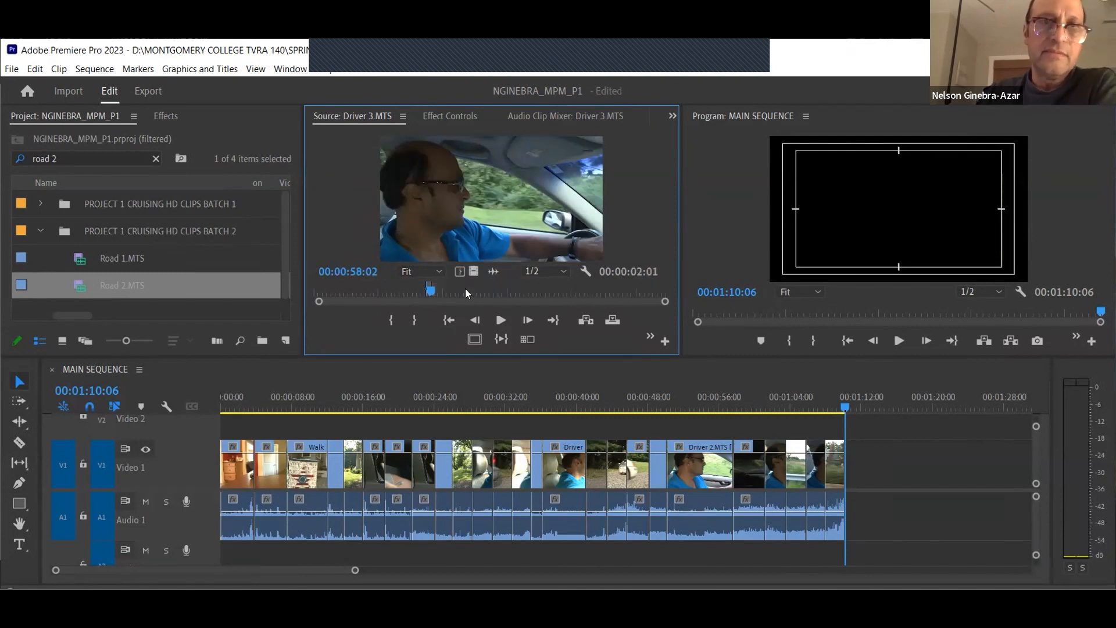
# Step: Insert the marked range of Driver 3.MTS at the end of MAIN SEQUENCE, and save the project
pyautogui.click(585, 321)
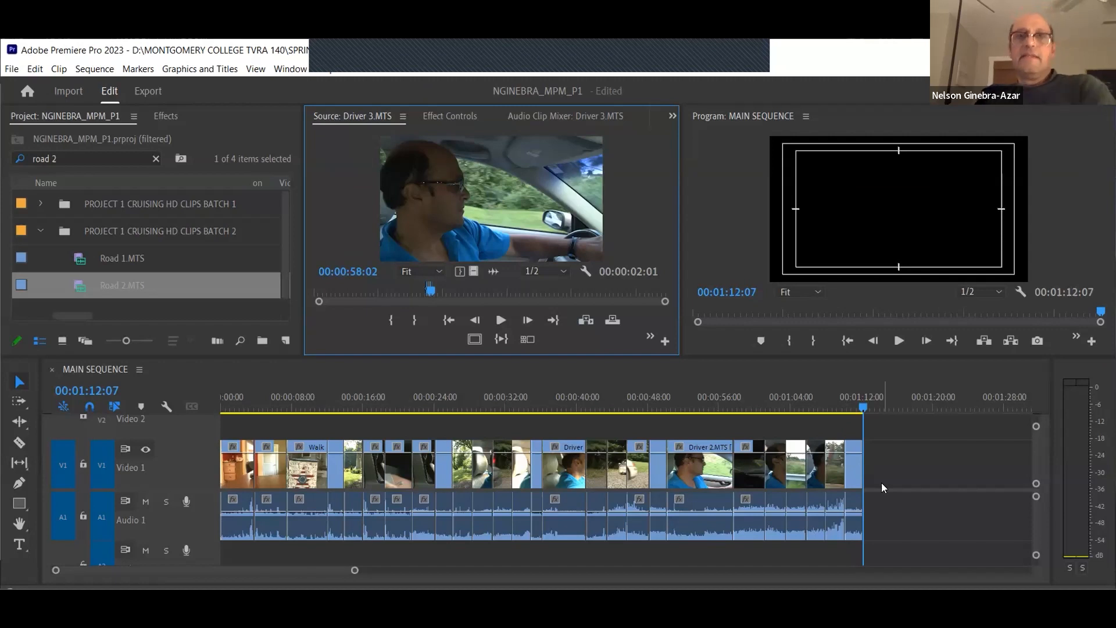
pyautogui.hotkey('ctrl', 's')
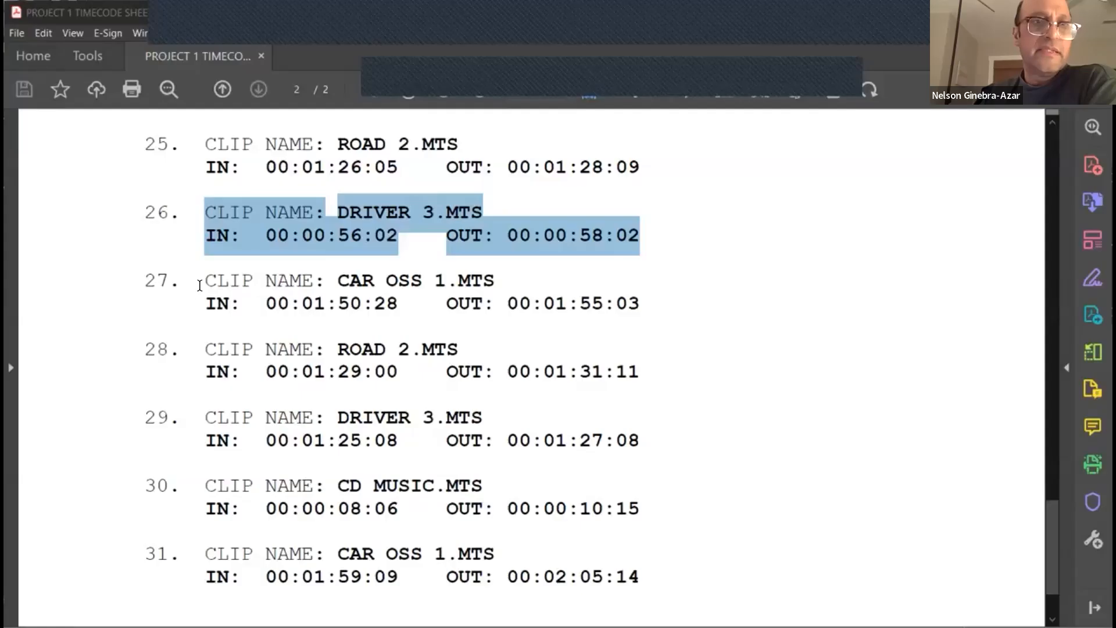
# Step: Highlight entry 27 in the PDF timecode sheet, and load Car OSS 1.MTS in the Premiere Pro Source Monitor
pyautogui.moveTo(217, 285); pyautogui.dragTo(627, 314)
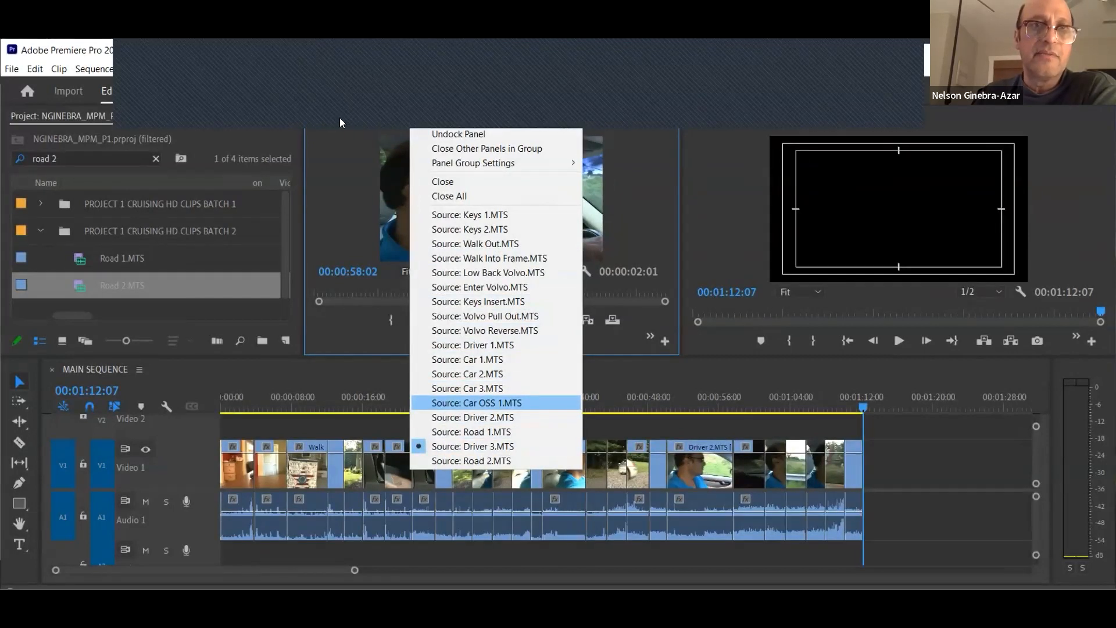
pyautogui.click(402, 115)
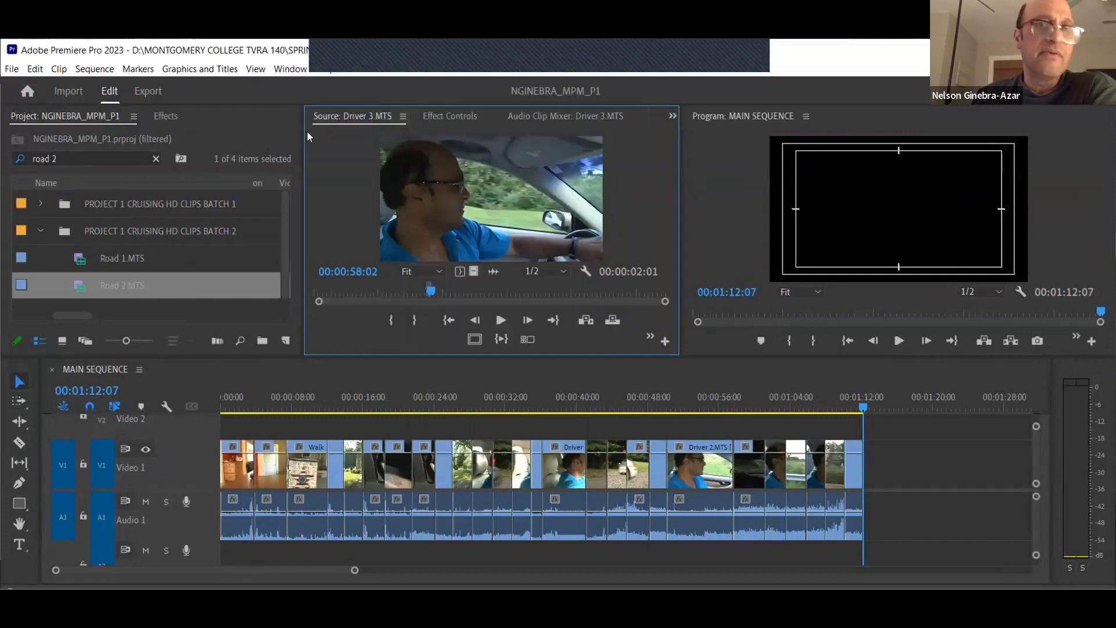
pyautogui.click(402, 116)
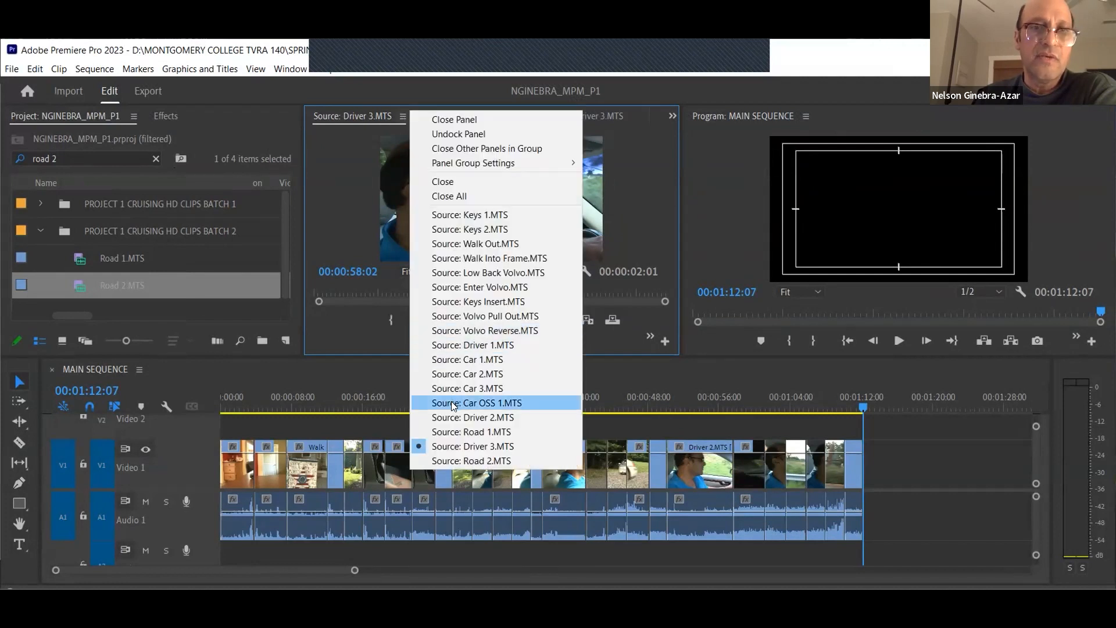
pyautogui.click(453, 405)
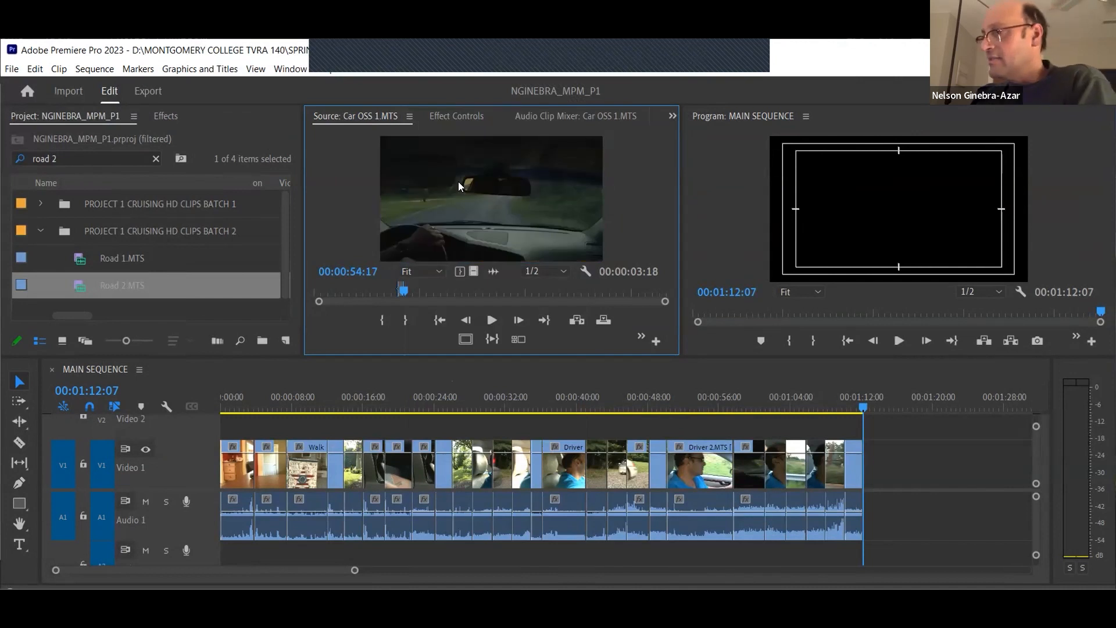
# Step: Mark the In point of Car OSS 1.MTS at 00:01:50:28 in the Source Monitor
pyautogui.click(356, 271)
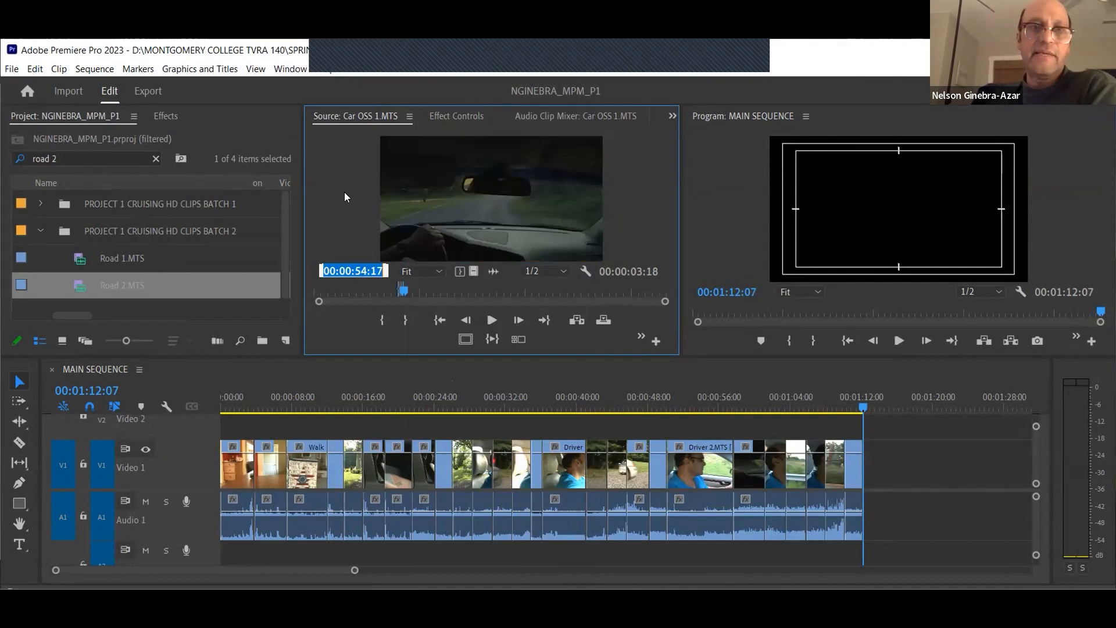
pyautogui.write('1:50:')
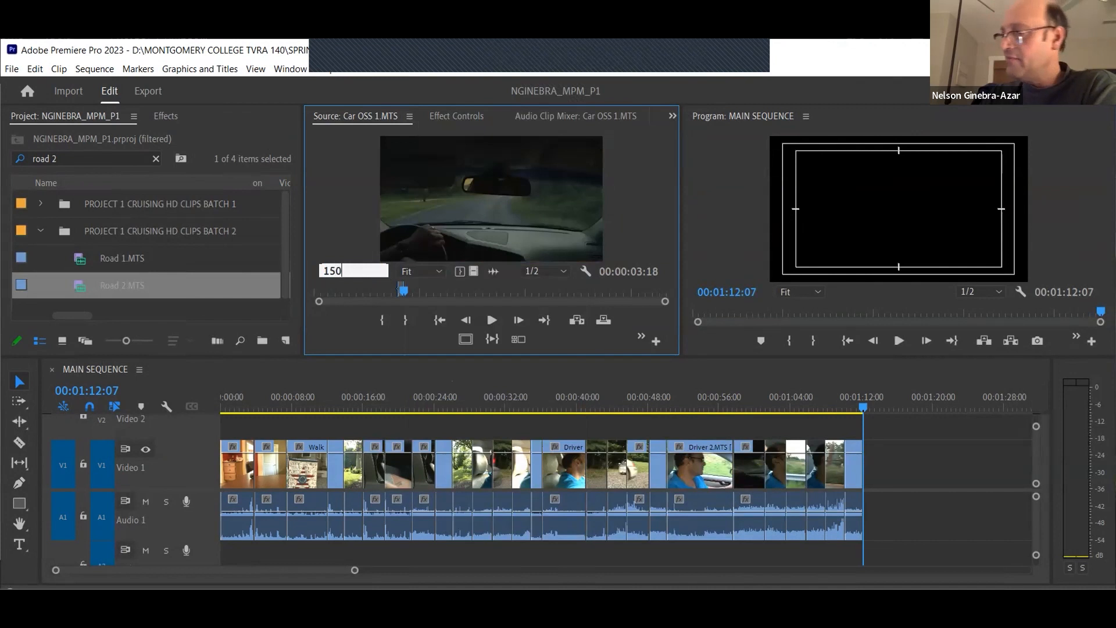
pyautogui.write('28')
pyautogui.press('Return')
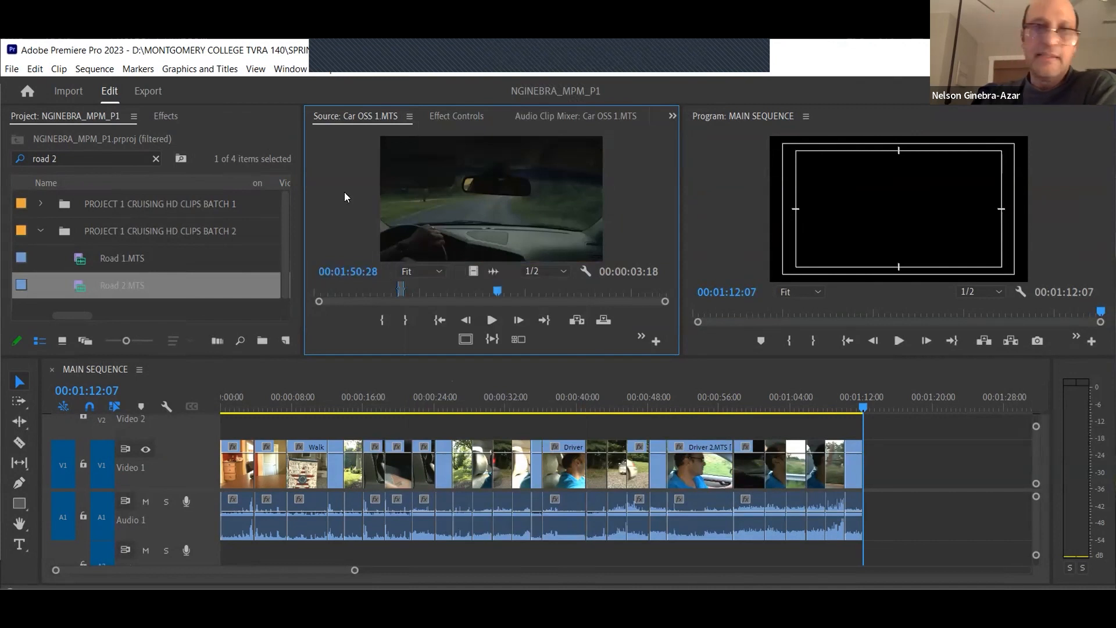
pyautogui.press('i')
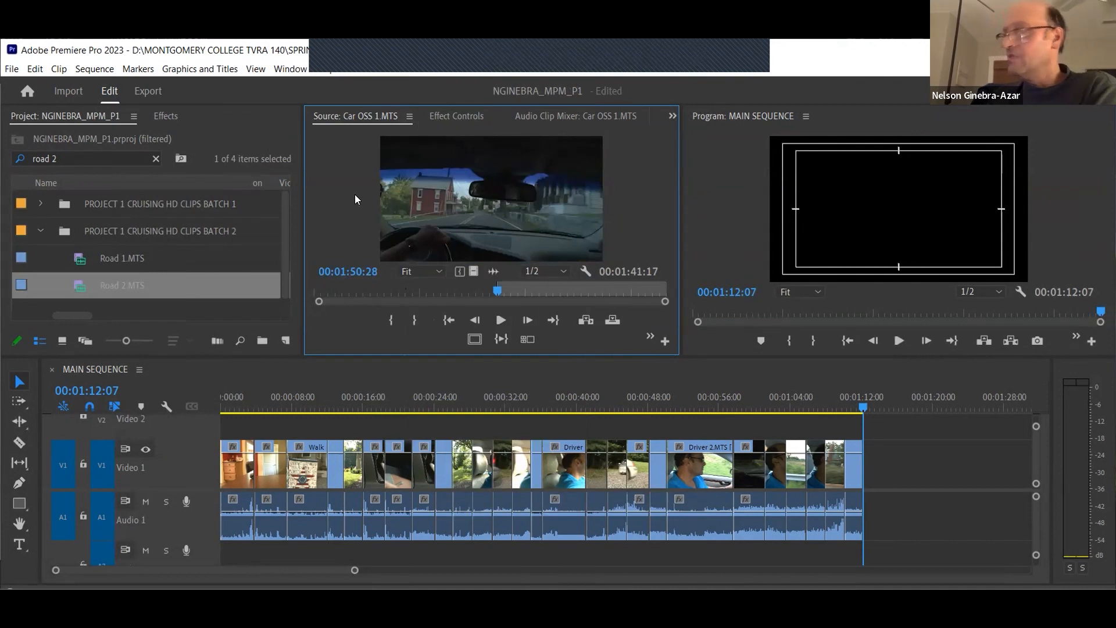
# Step: Mark the Out point of Car OSS 1.MTS at 00:01:55:03 in the Source Monitor
pyautogui.click(343, 273)
pyautogui.write('1')
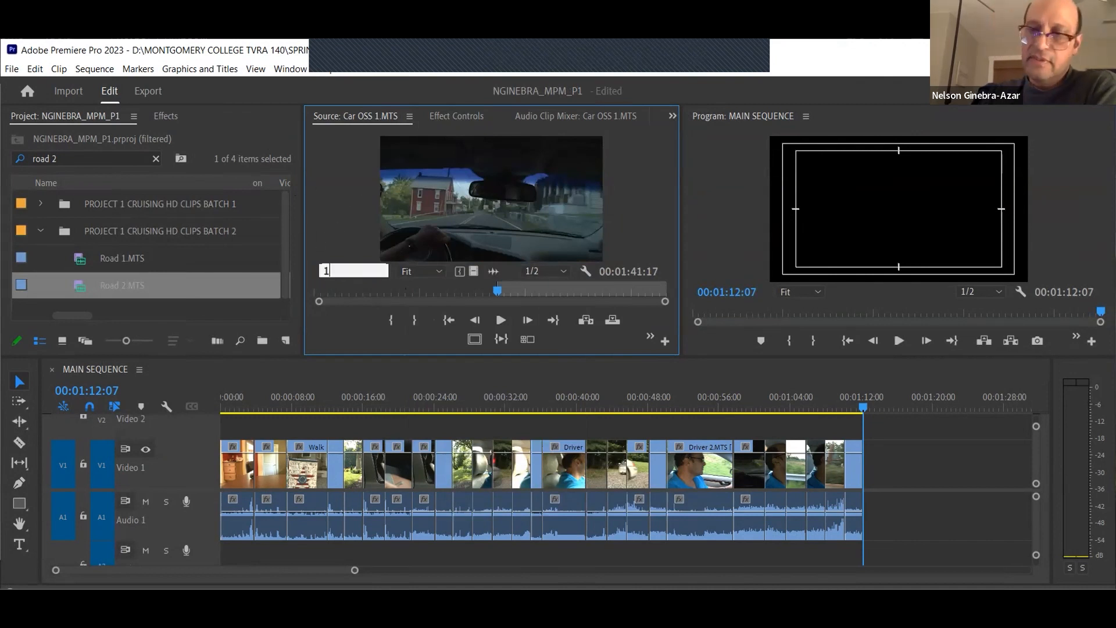
pyautogui.write(':55:03')
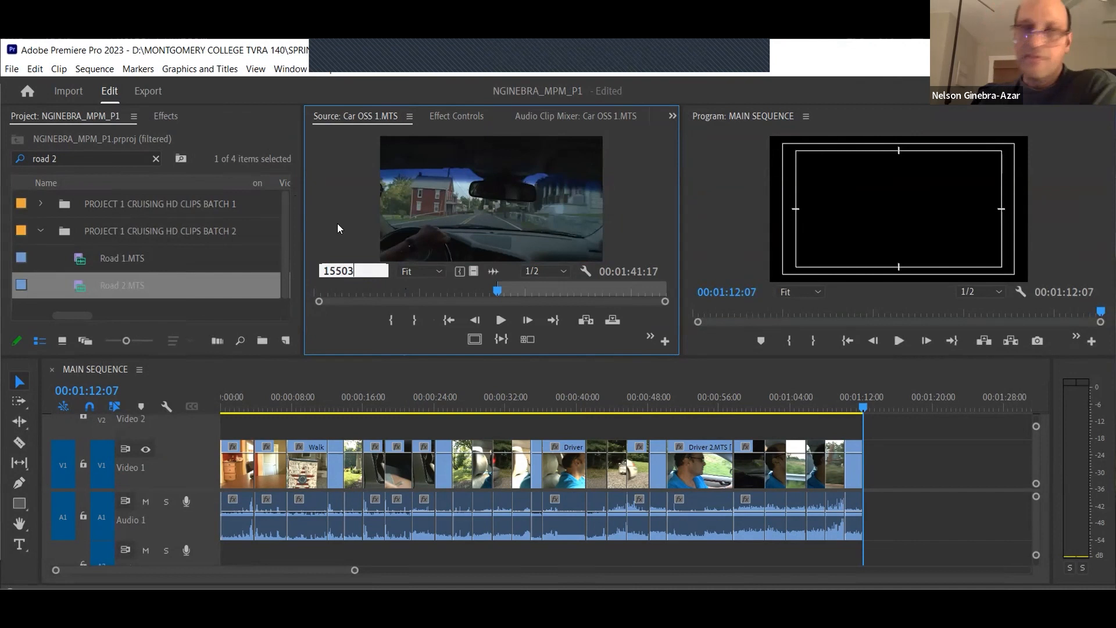
pyautogui.press('Return')
pyautogui.press('i')
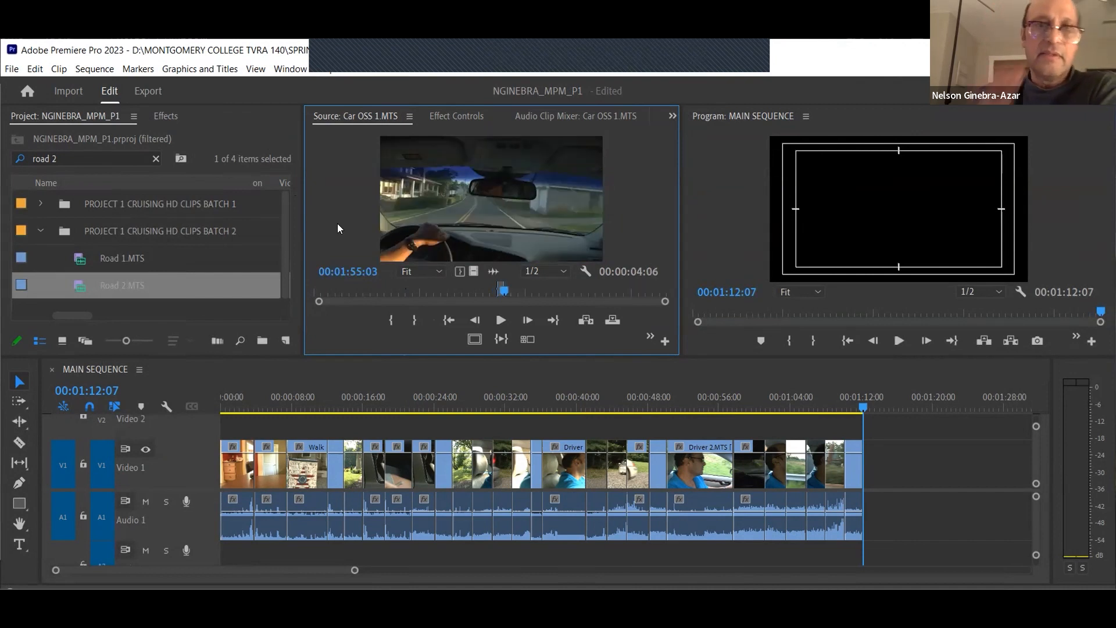
# Step: Insert the marked range of Car OSS 1.MTS at the end of MAIN SEQUENCE, and save the project
pyautogui.click(585, 320)
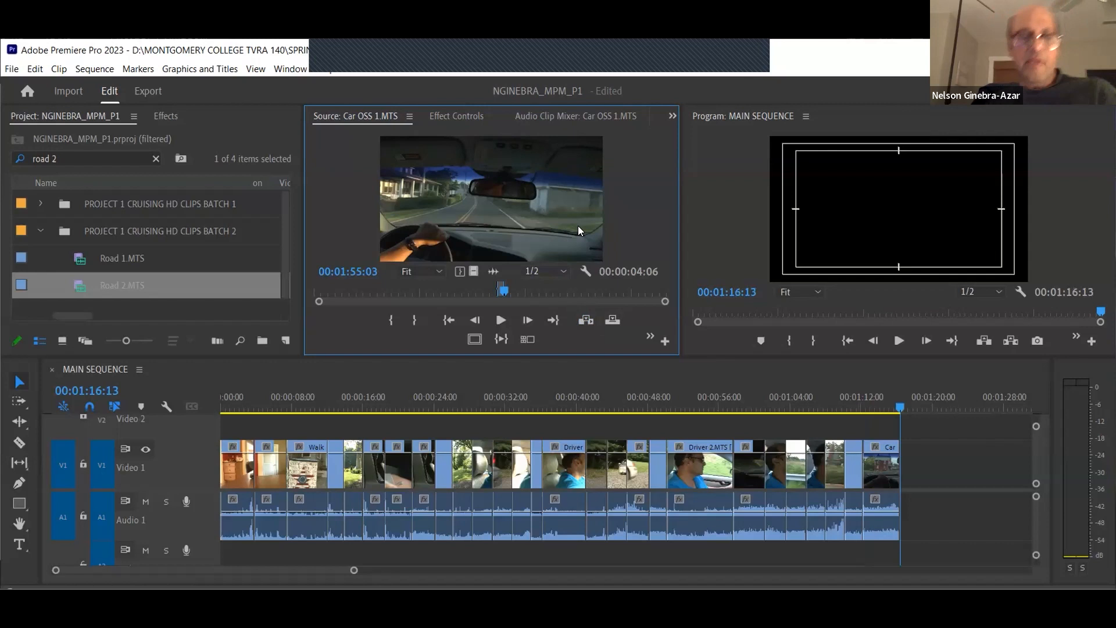
pyautogui.hotkey('ctrl', 's')
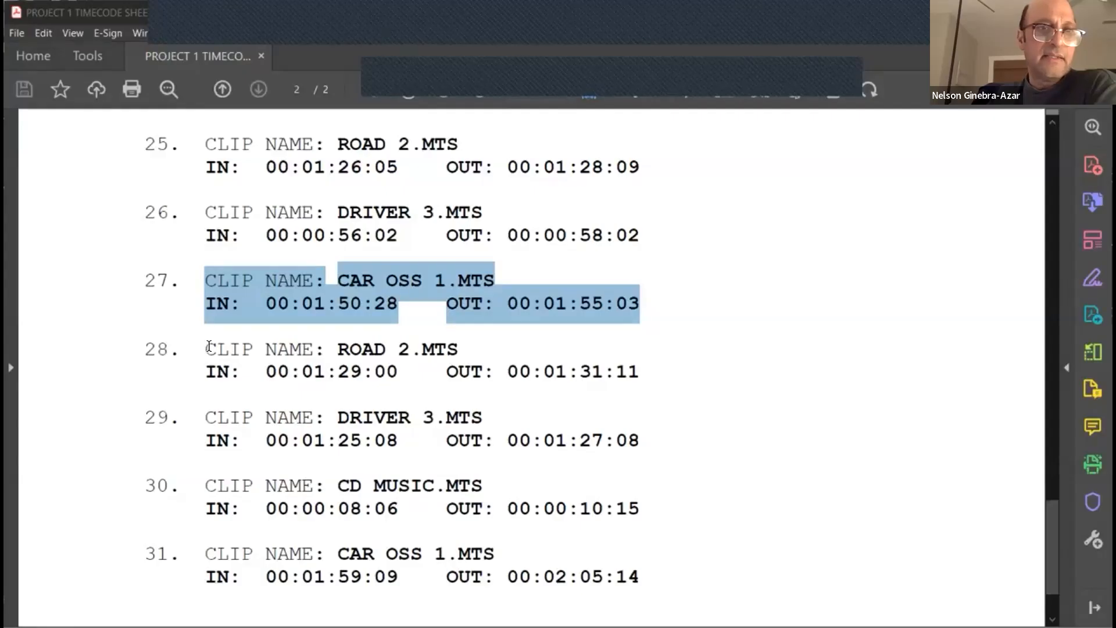
# Step: Highlight entry 28 in the PDF timecode sheet, and load Road 2.MTS in the Premiere Pro Source Monitor
pyautogui.moveTo(210, 346); pyautogui.dragTo(639, 375)
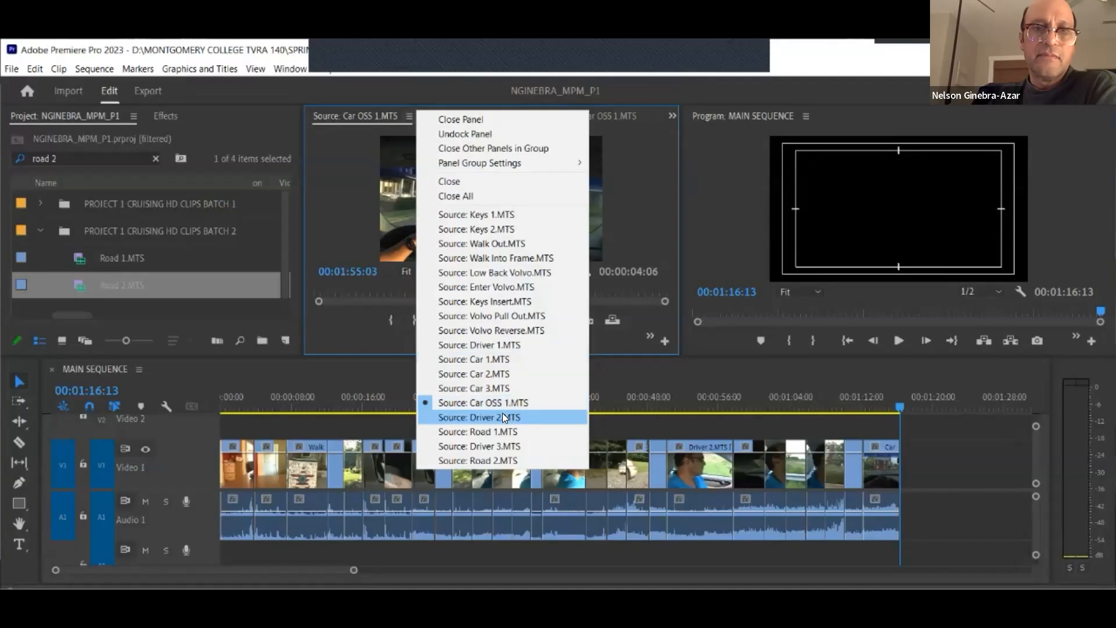
pyautogui.click(497, 460)
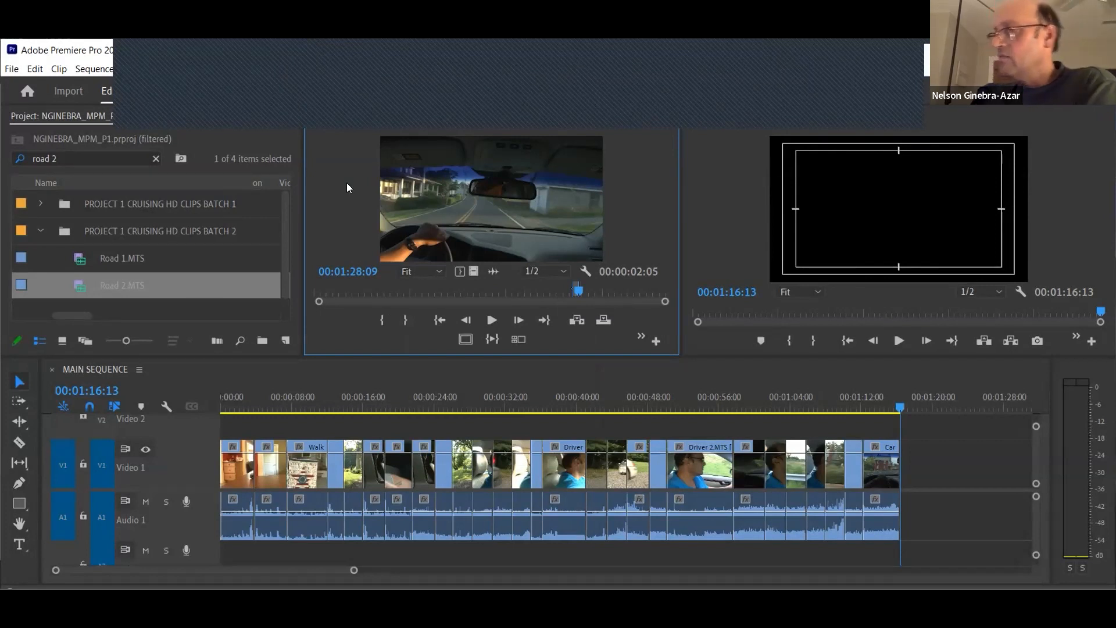
# Step: Mark a new In point for Road 2.MTS at 00:01:29:00 in the Source Monitor
pyautogui.press('Right')
pyautogui.press('Tab')
pyautogui.write('129')
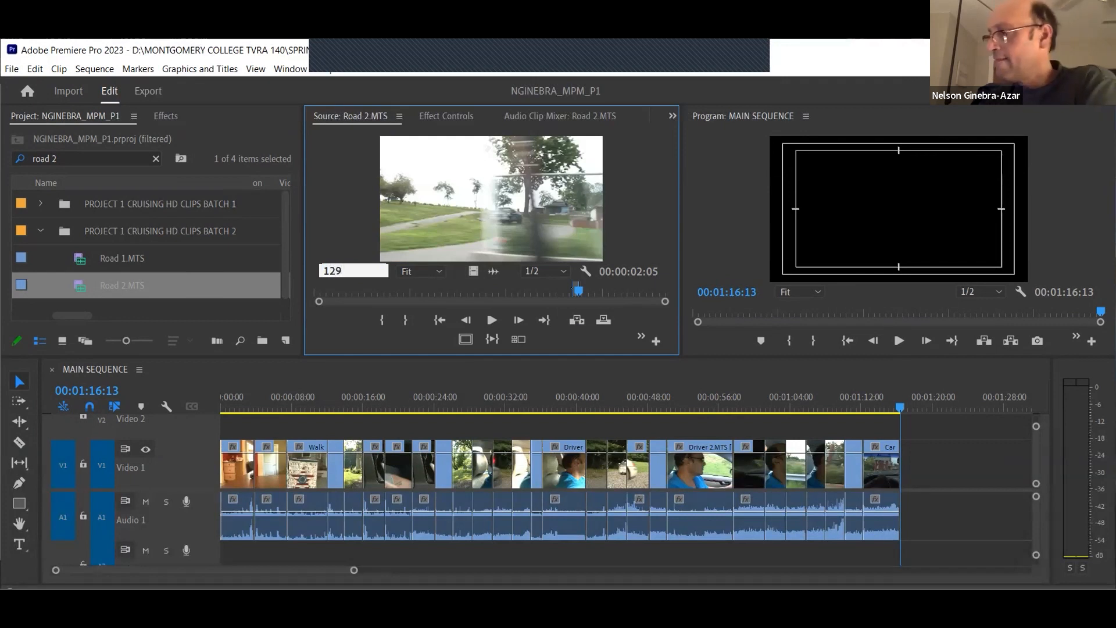
pyautogui.write('00')
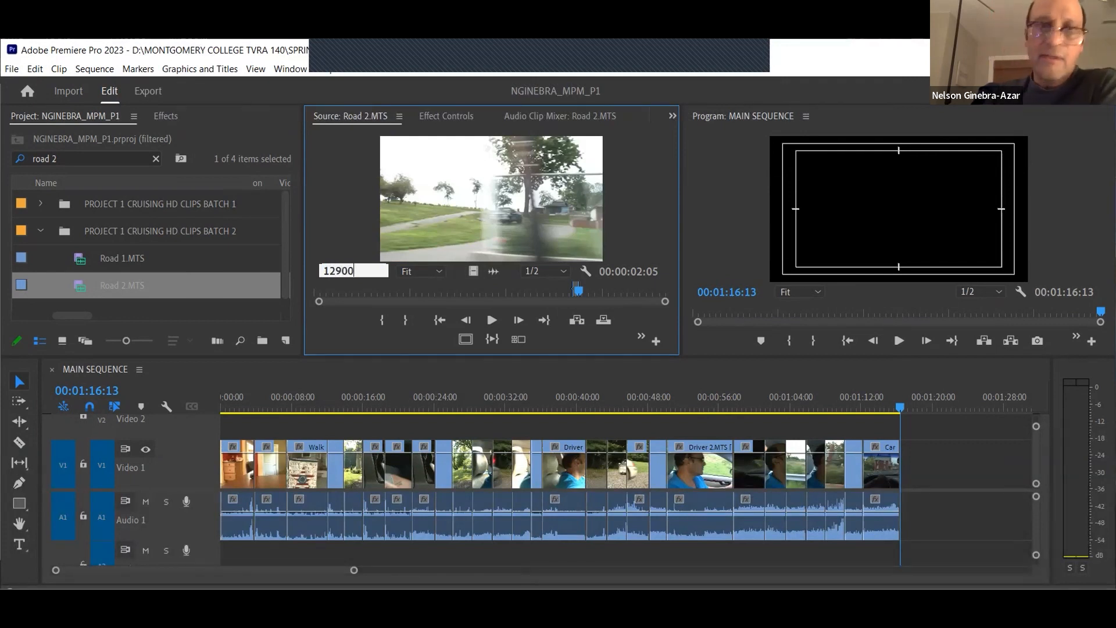
pyautogui.press('Return')
pyautogui.press('i')
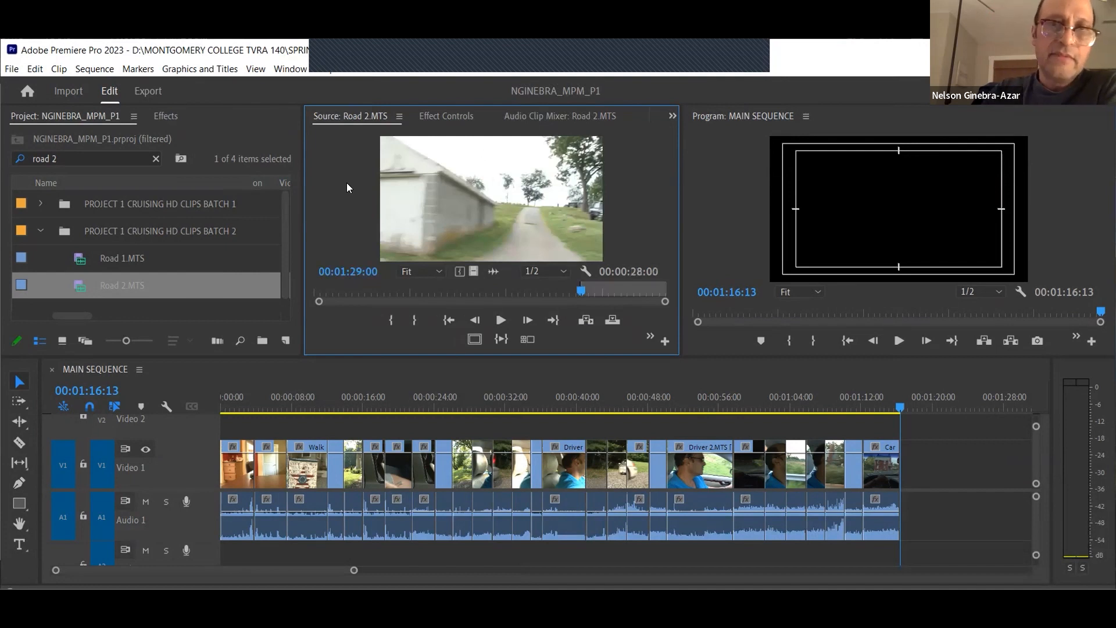
# Step: Mark the Out point of Road 2.MTS at 00:01:31:11 and insert the range at the end of MAIN SEQUENCE, saving the project
pyautogui.click(351, 270)
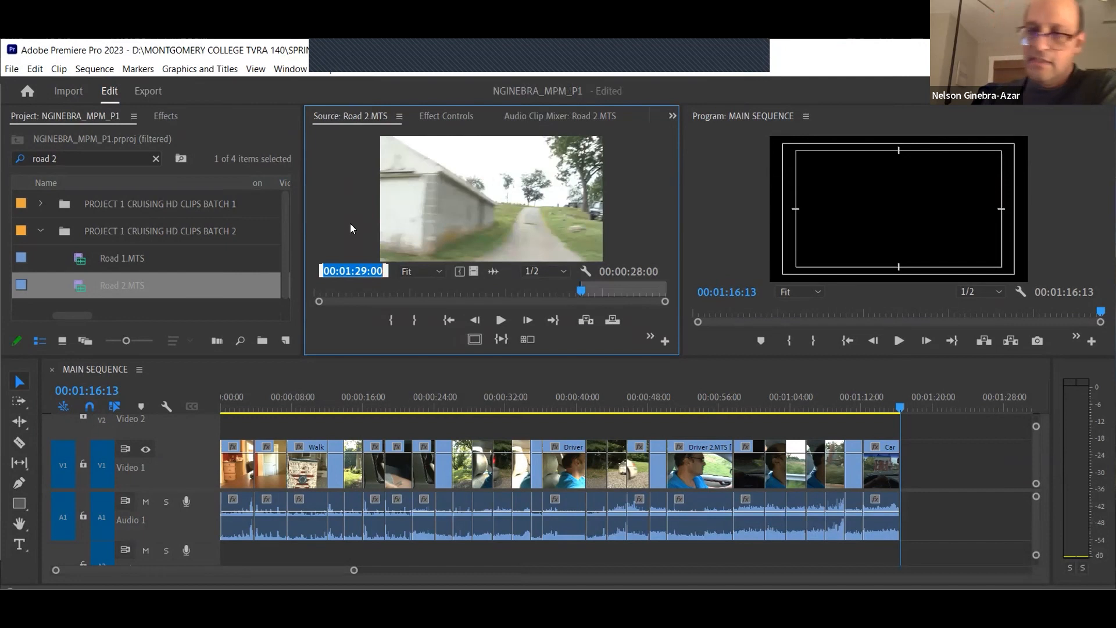
pyautogui.write('1:31:')
pyautogui.write('111')
pyautogui.press('Return')
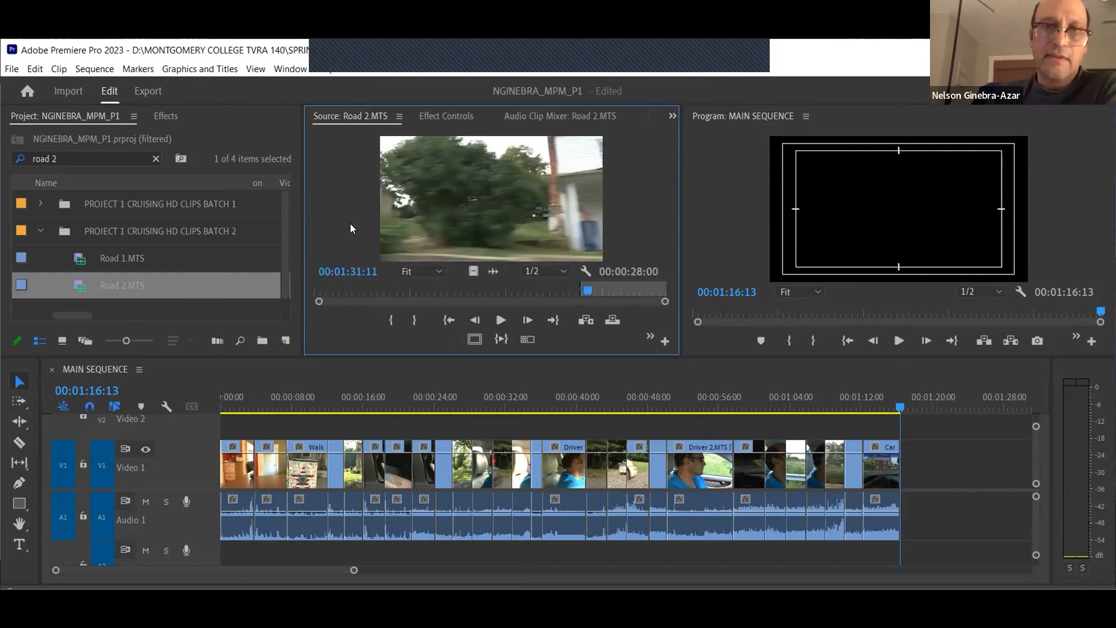
pyautogui.press('o')
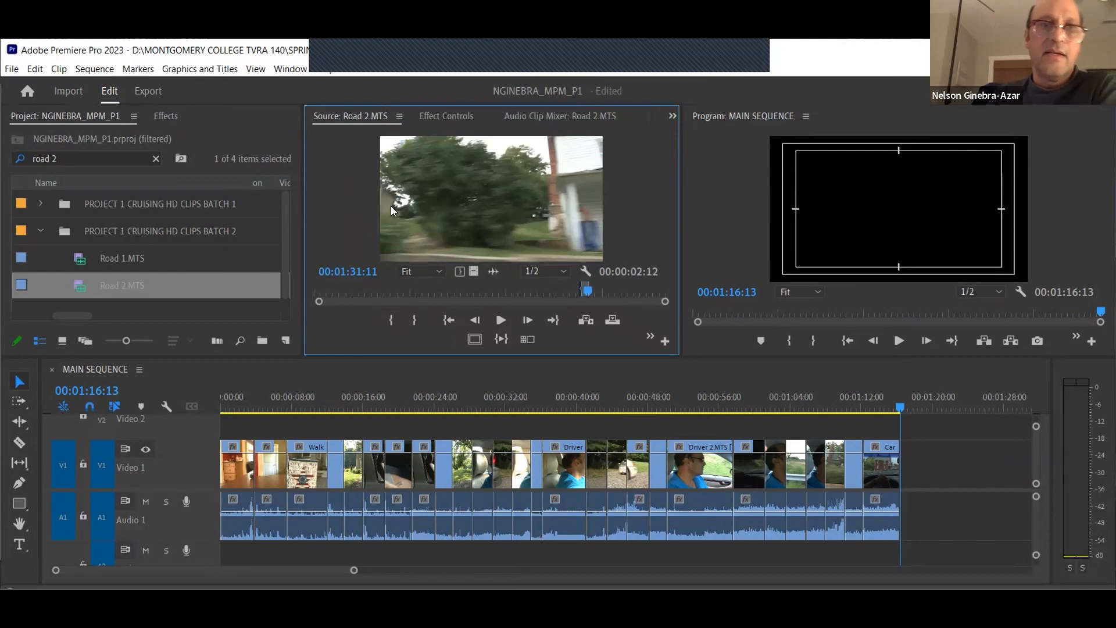
pyautogui.click(617, 321)
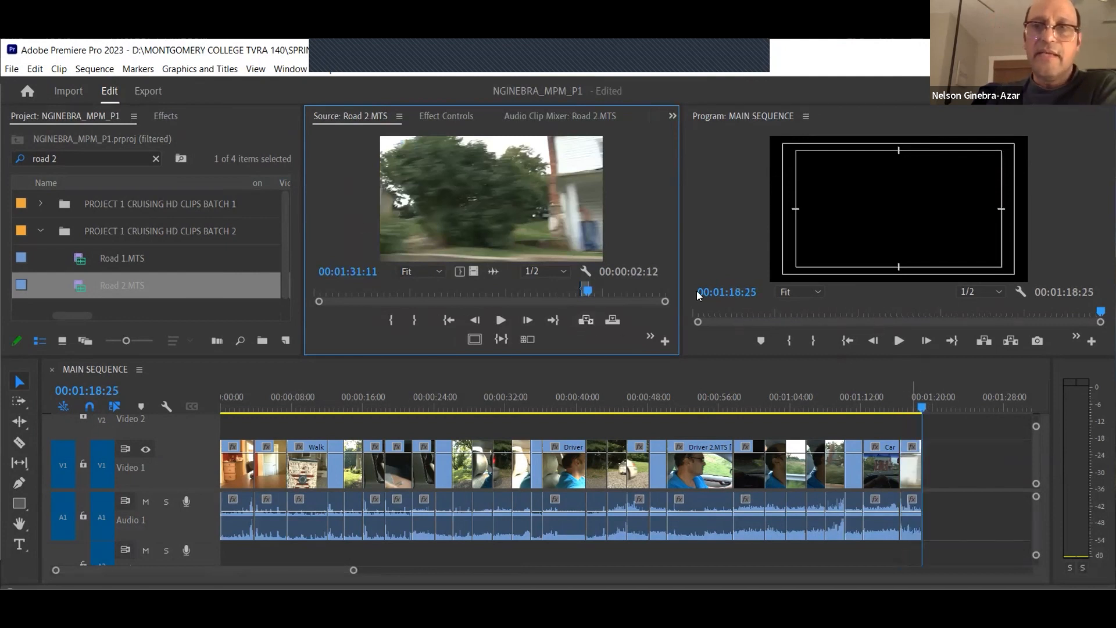
pyautogui.hotkey('ctrl', 's')
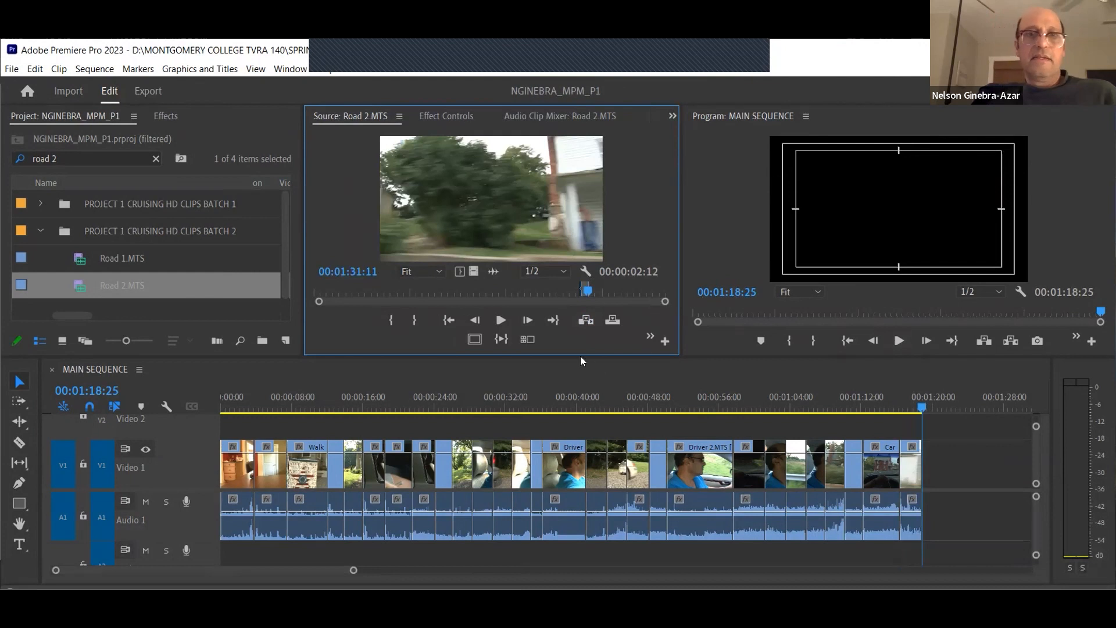
# Step: Highlight entry 29 in the PDF timecode sheet, and load Driver 3.MTS in the Premiere Pro Source Monitor
pyautogui.click(501, 341)
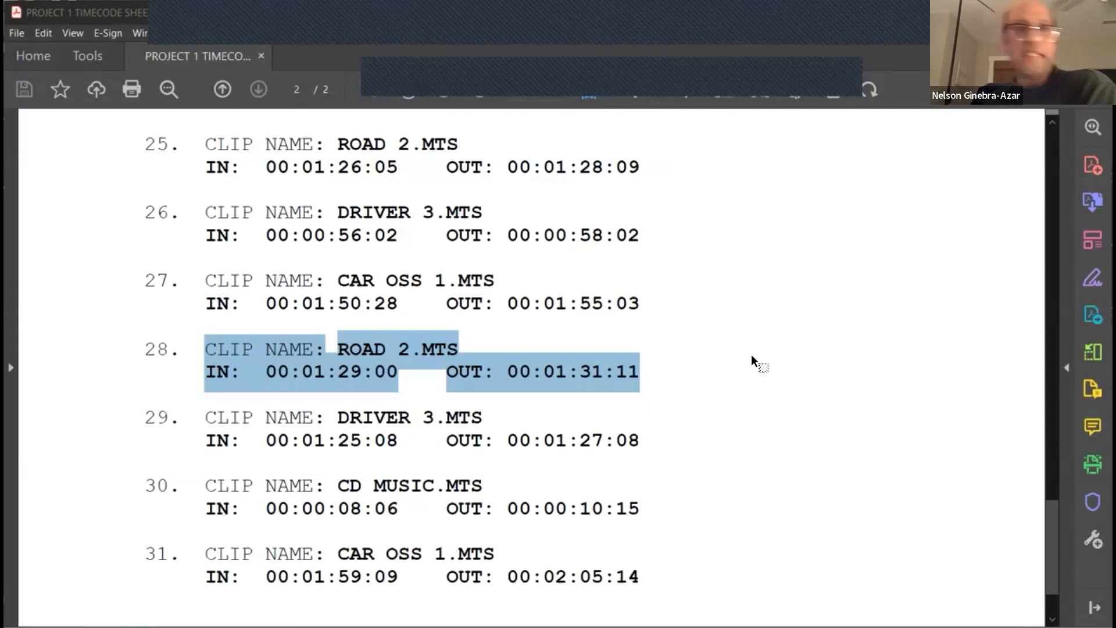
pyautogui.moveTo(204, 414); pyautogui.dragTo(646, 430)
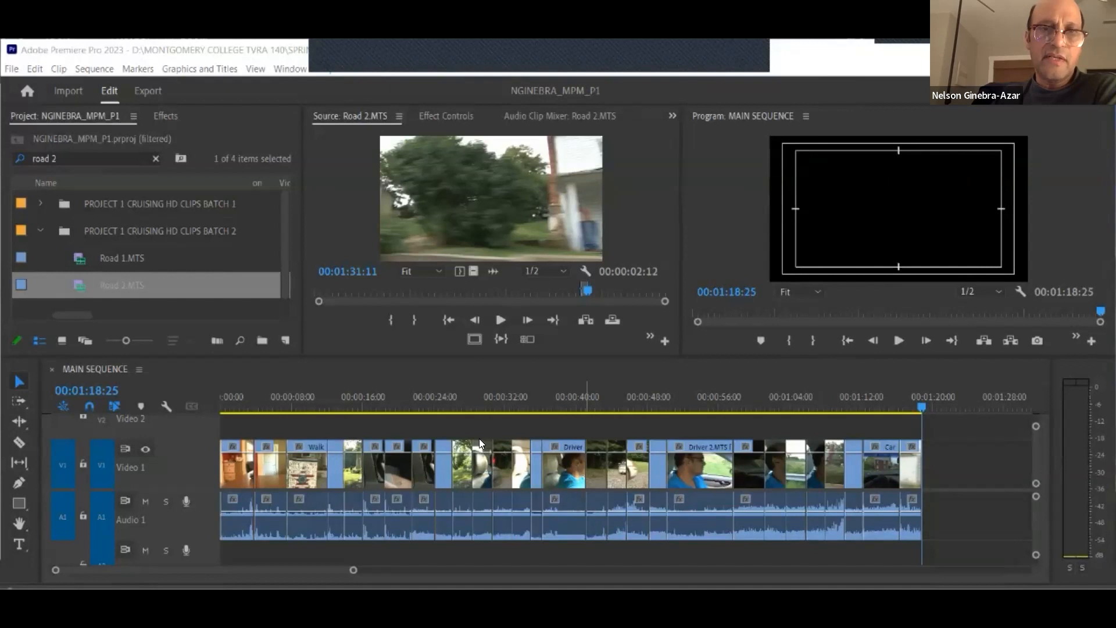
pyautogui.click(399, 115)
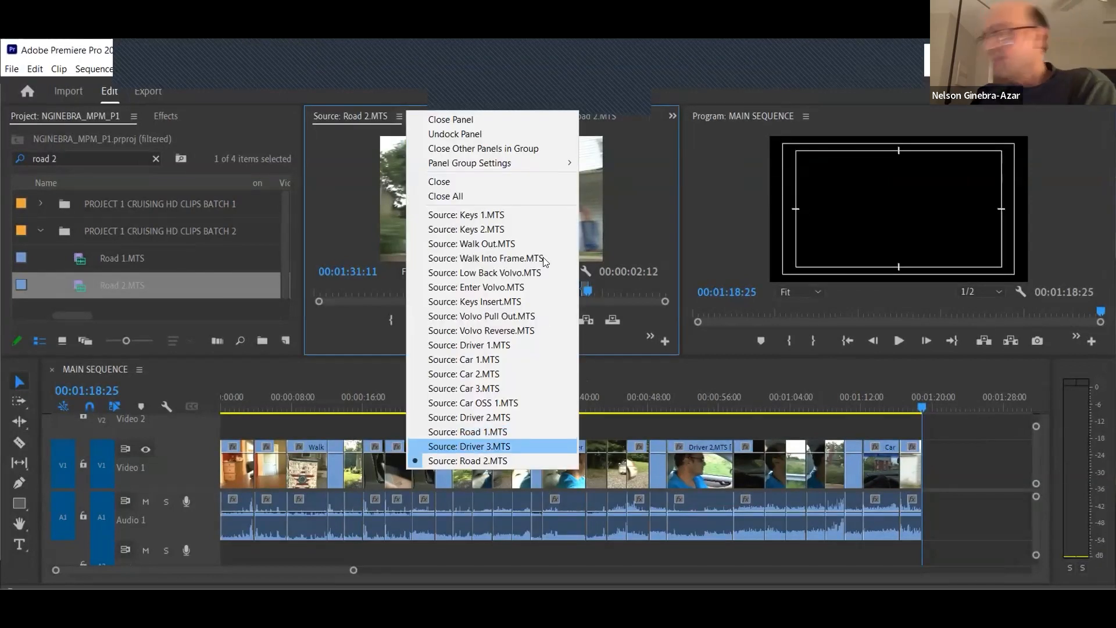
# Step: Mark a new In point for Driver 3.MTS at 00:01:25:08, replacing the clip's earlier In and Out marks
pyautogui.click(355, 273)
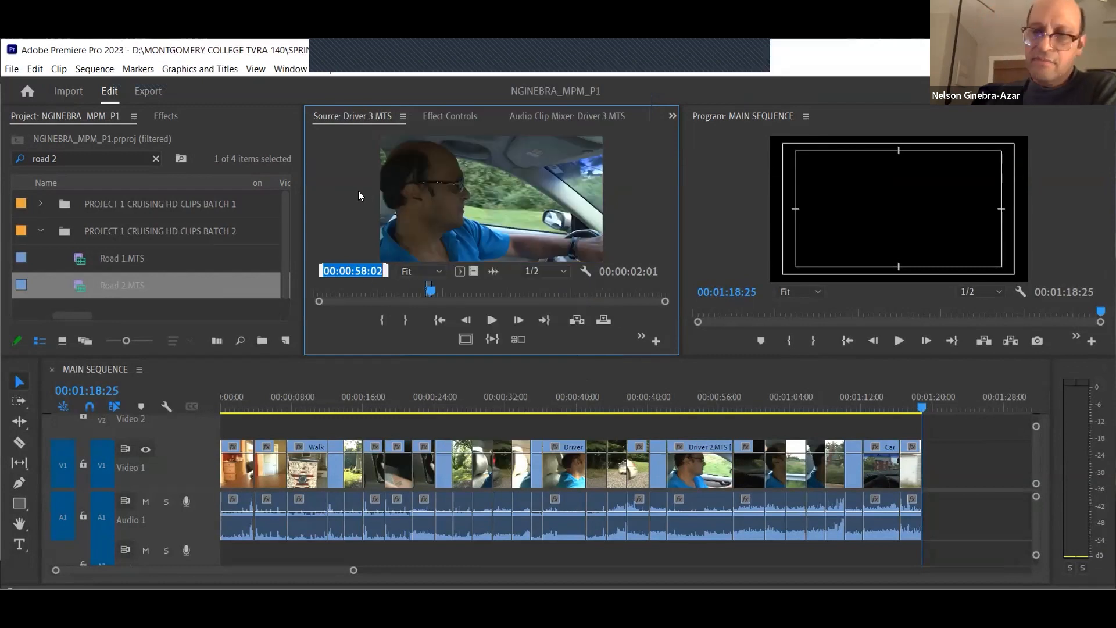
pyautogui.write('1:25:')
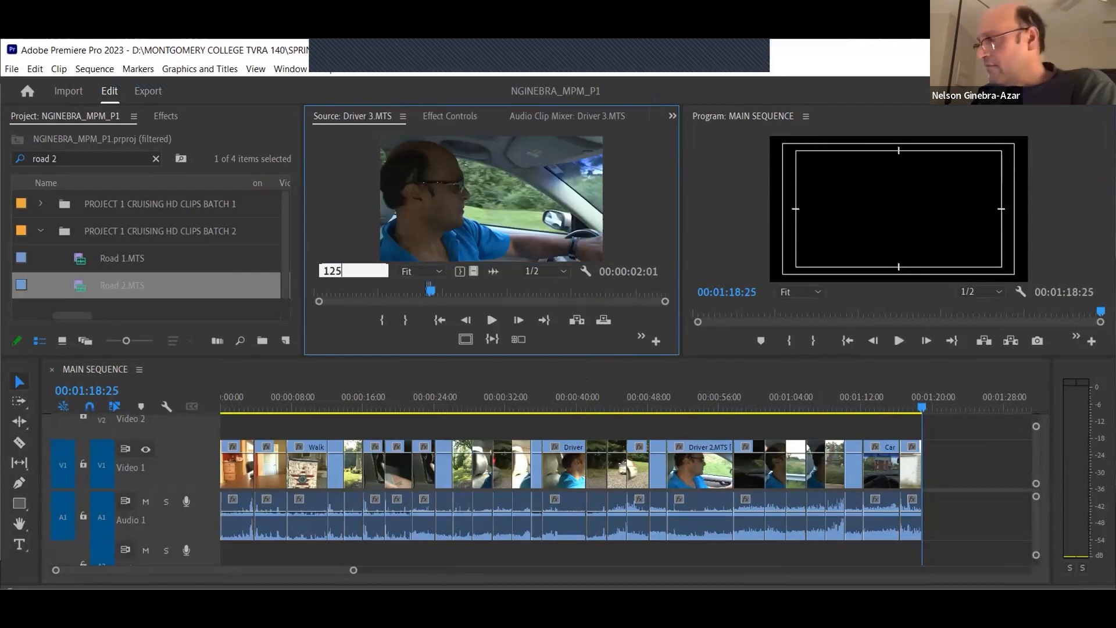
pyautogui.write('08')
pyautogui.press('Return')
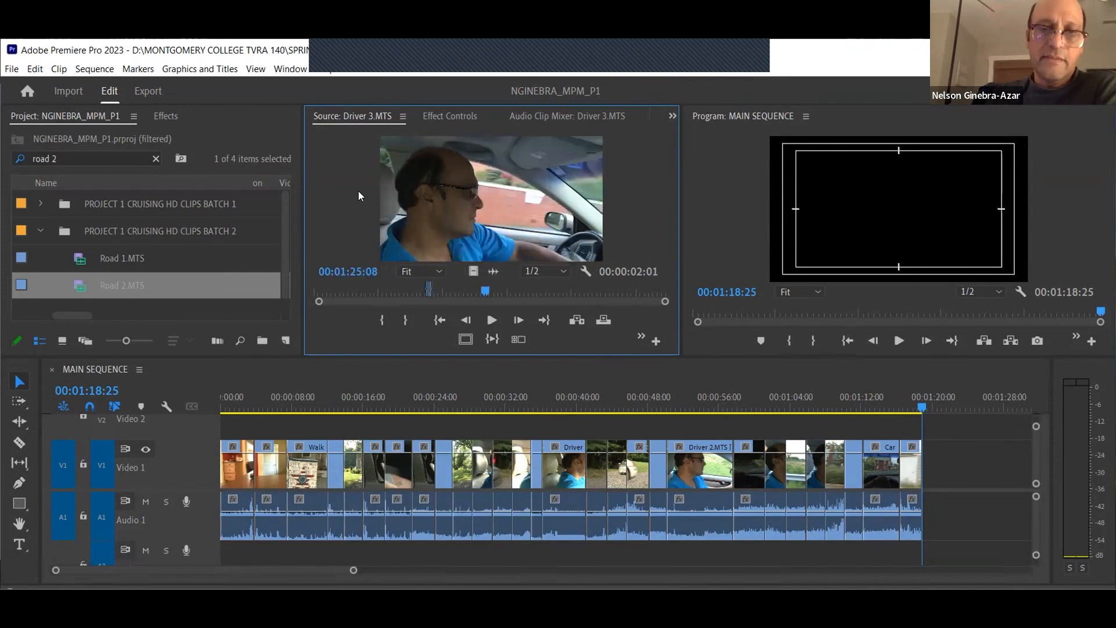
pyautogui.hotkey('ctrl', 'shift', 'x')
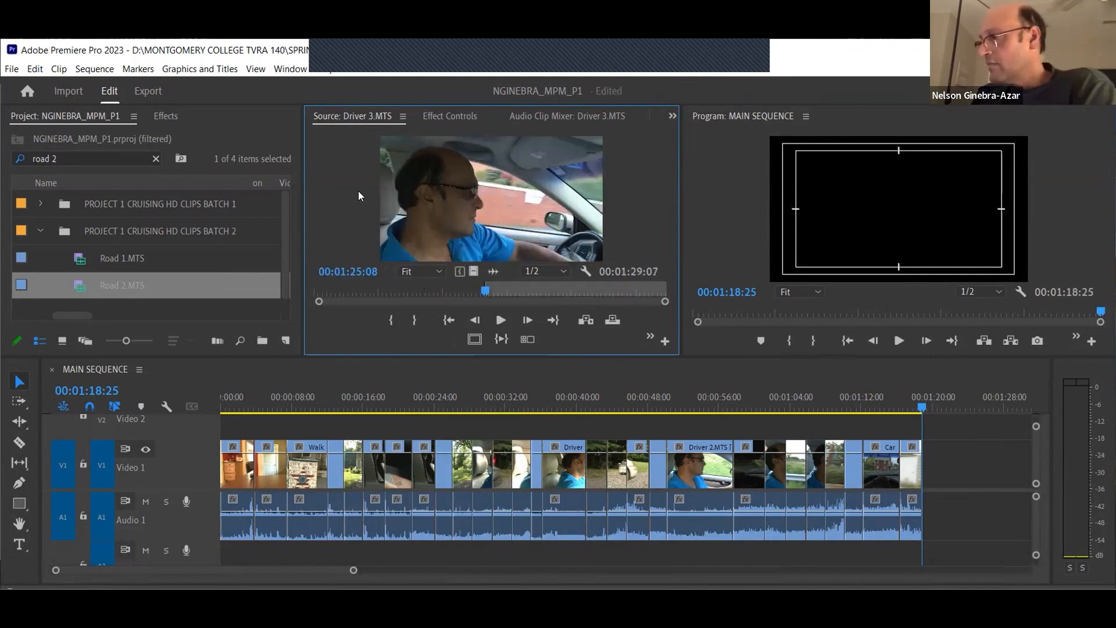
# Step: Mark the Out point of Driver 3.MTS at 00:01:27:08 and insert the range at the end of MAIN SEQUENCE, saving the project
pyautogui.click(351, 268)
pyautogui.write('127')
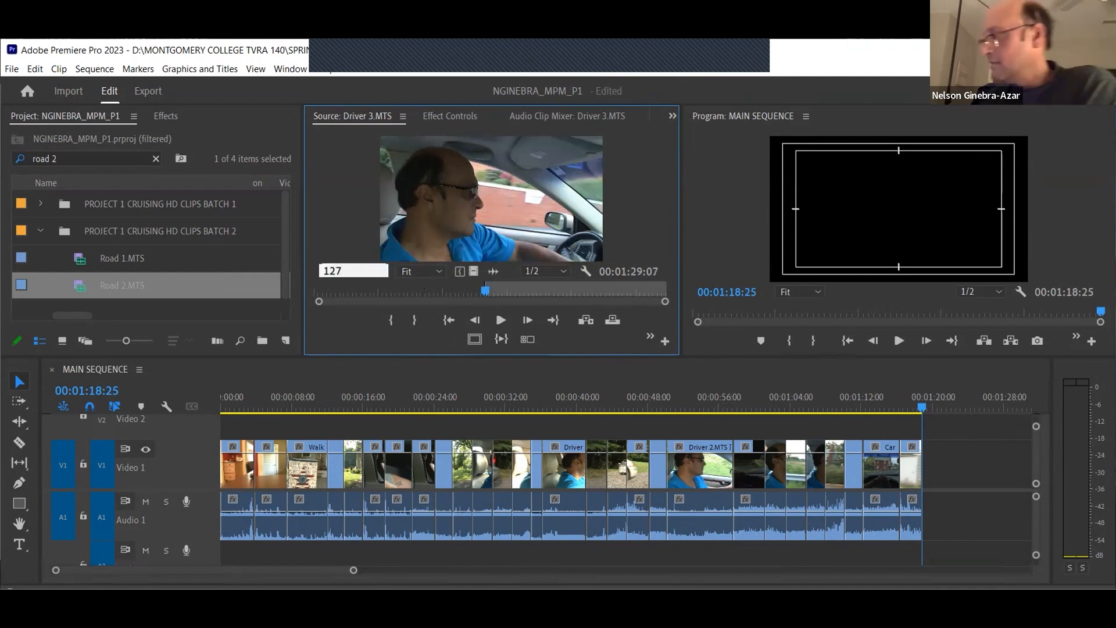
pyautogui.write('2')
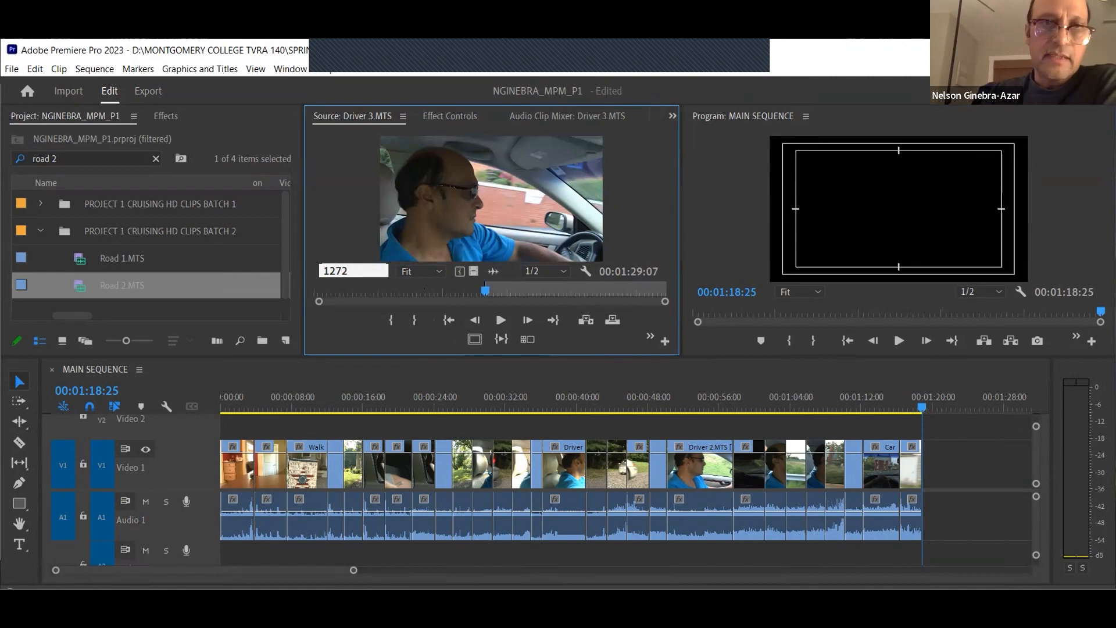
pyautogui.press('BackSpace')
pyautogui.write('08')
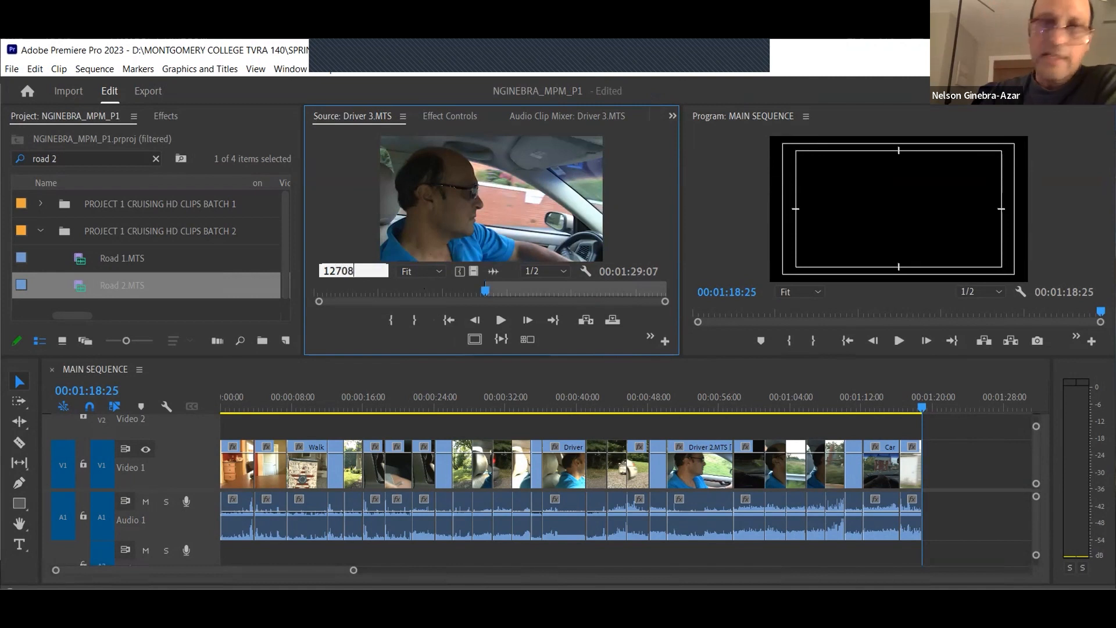
pyautogui.press('Return')
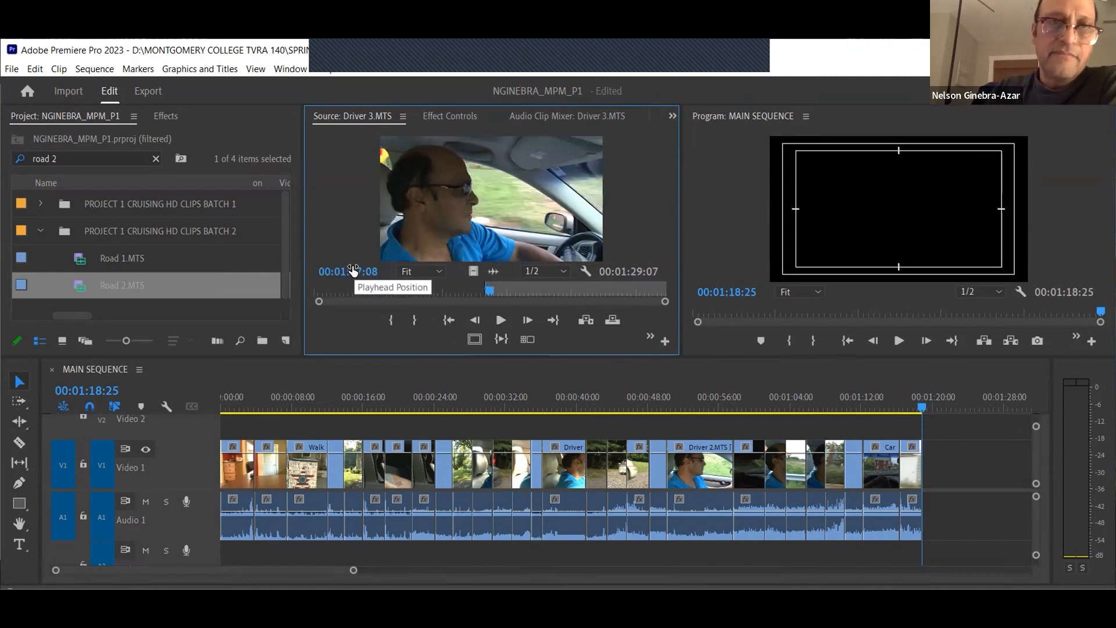
pyautogui.press('i')
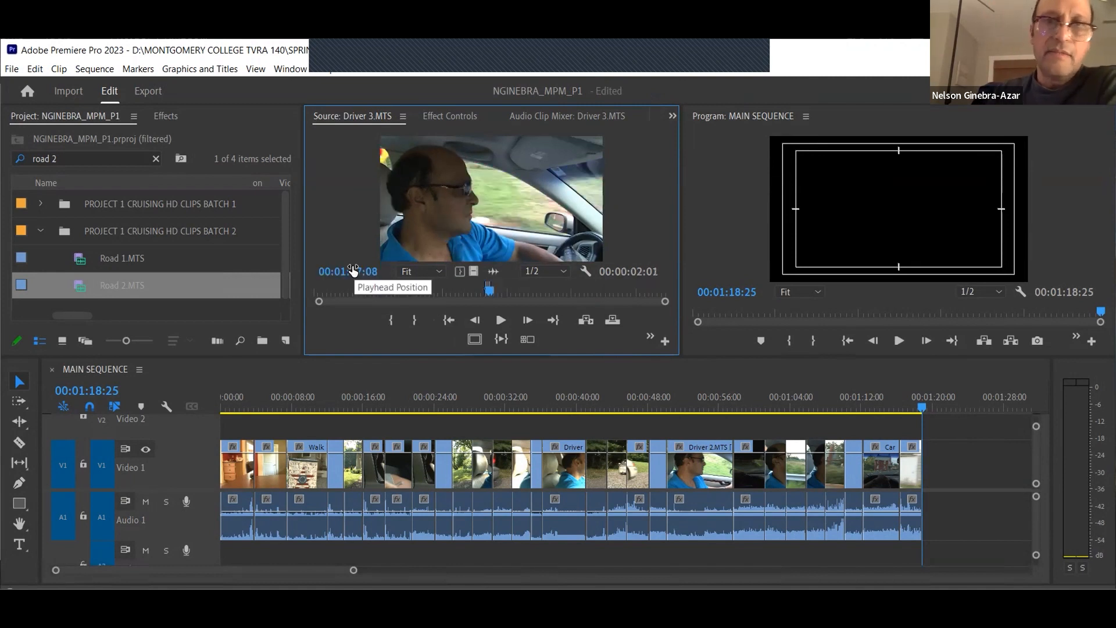
pyautogui.click(585, 318)
pyautogui.hotkey('ctrl', 's')
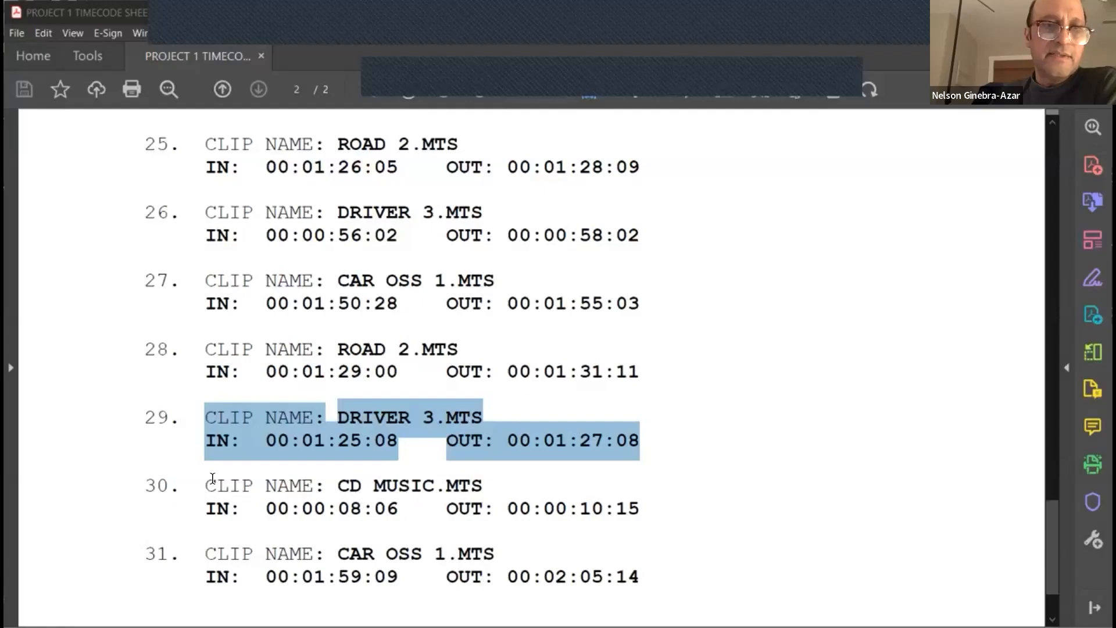
# Step: Highlight entry 30 in the PDF timecode sheet, then find CD Music.MTS in the Premiere Pro project and load it in the Source Monitor
pyautogui.moveTo(205, 484); pyautogui.dragTo(642, 521)
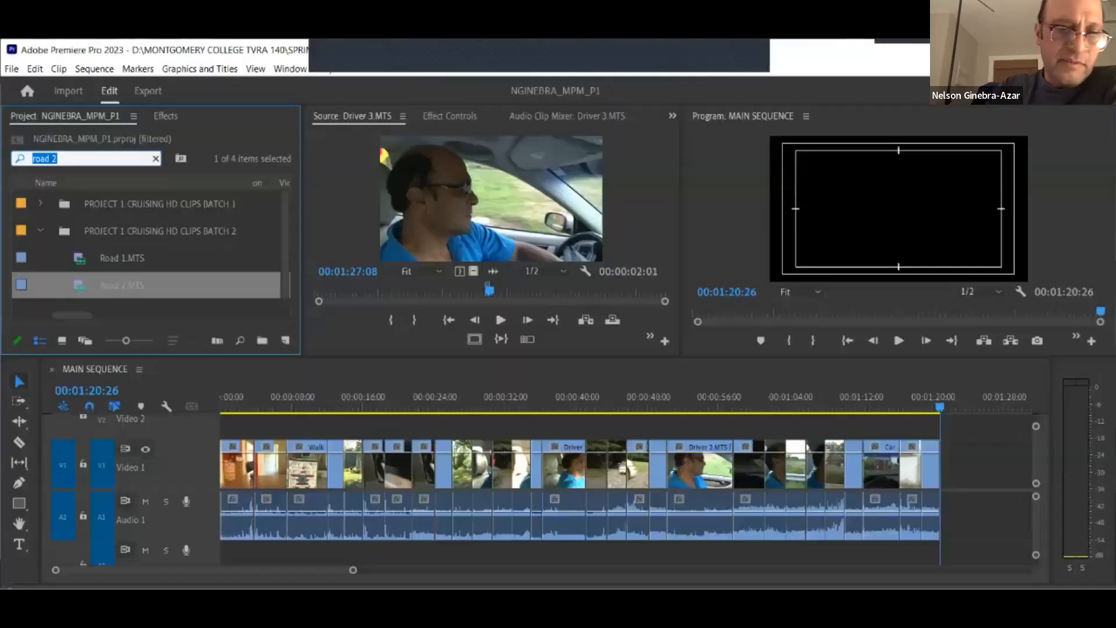
pyautogui.write('cd')
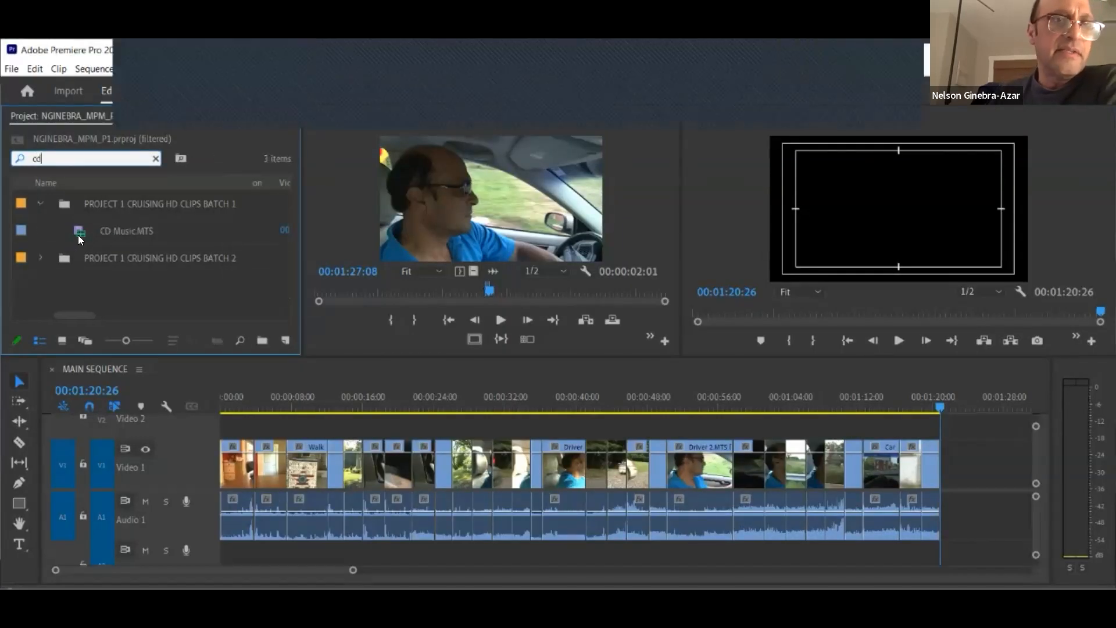
pyautogui.click(82, 235)
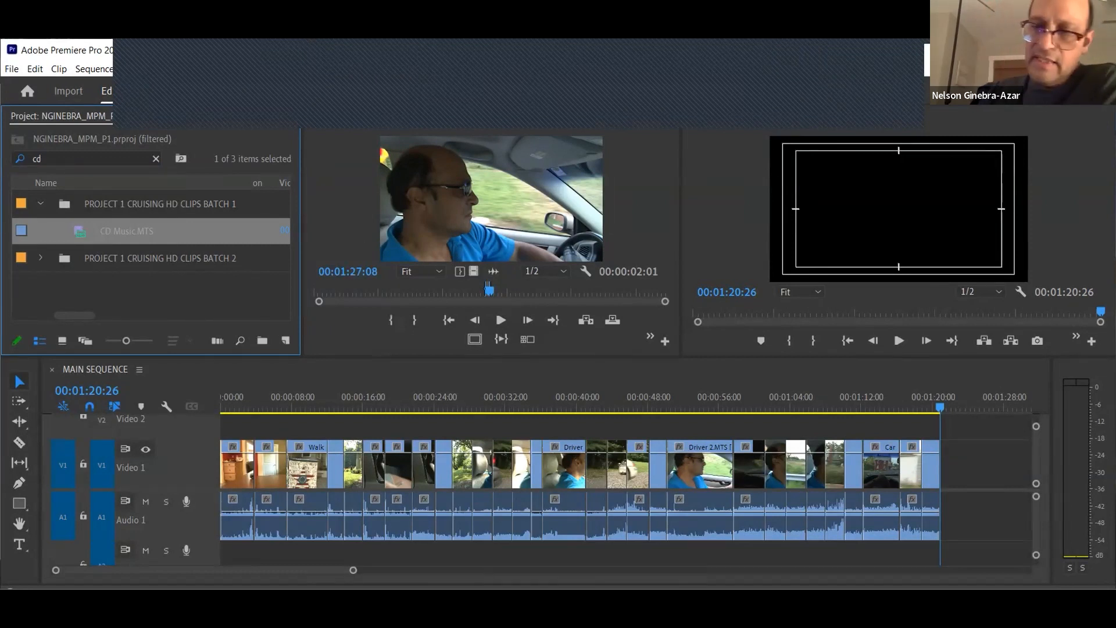
# Step: Mark the In point of CD Music.MTS at 00:00:08:06 in the Source Monitor
pyautogui.write('8:06')
pyautogui.press('Return')
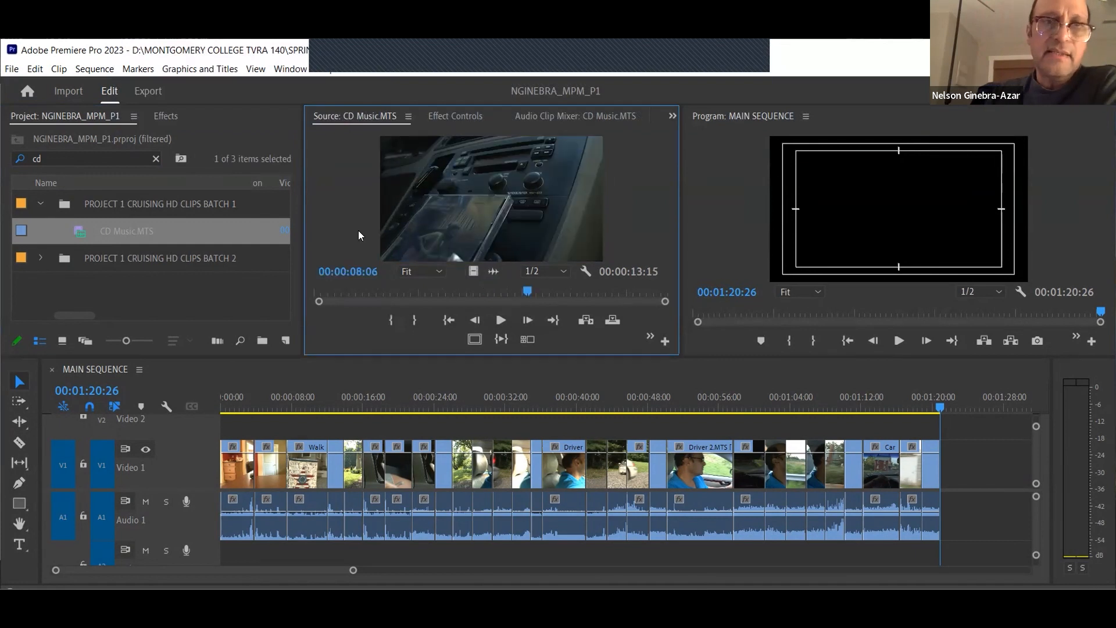
pyautogui.press('i')
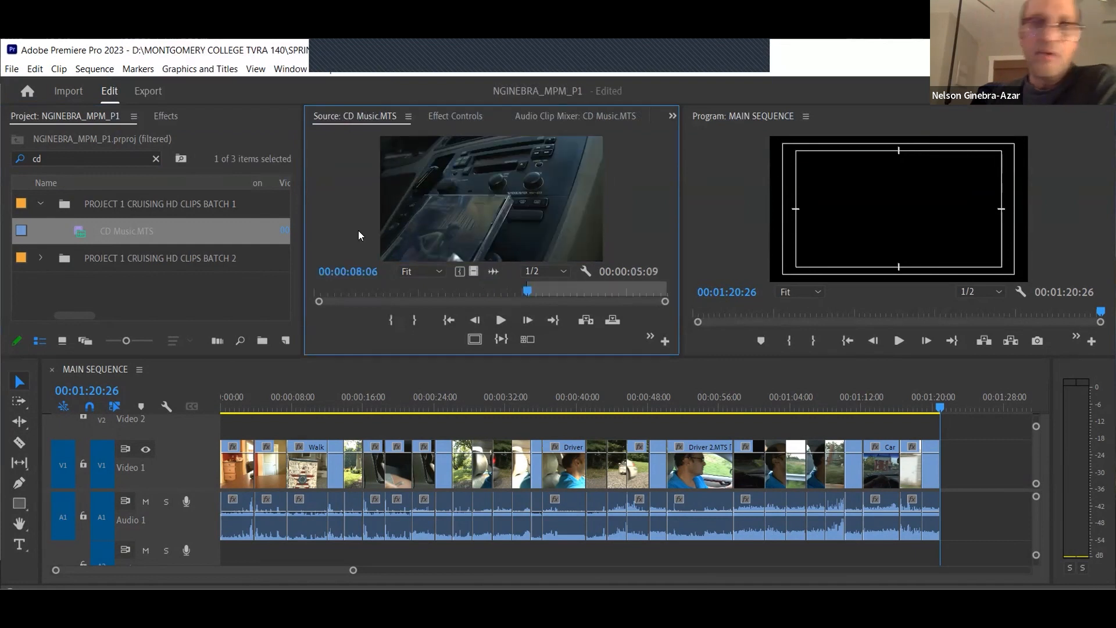
# Step: Mark the Out point of CD Music.MTS at 00:00:10:15 and insert the range at the end of MAIN SEQUENCE, saving the project
pyautogui.click(347, 271)
pyautogui.write('10:15')
pyautogui.press('Return')
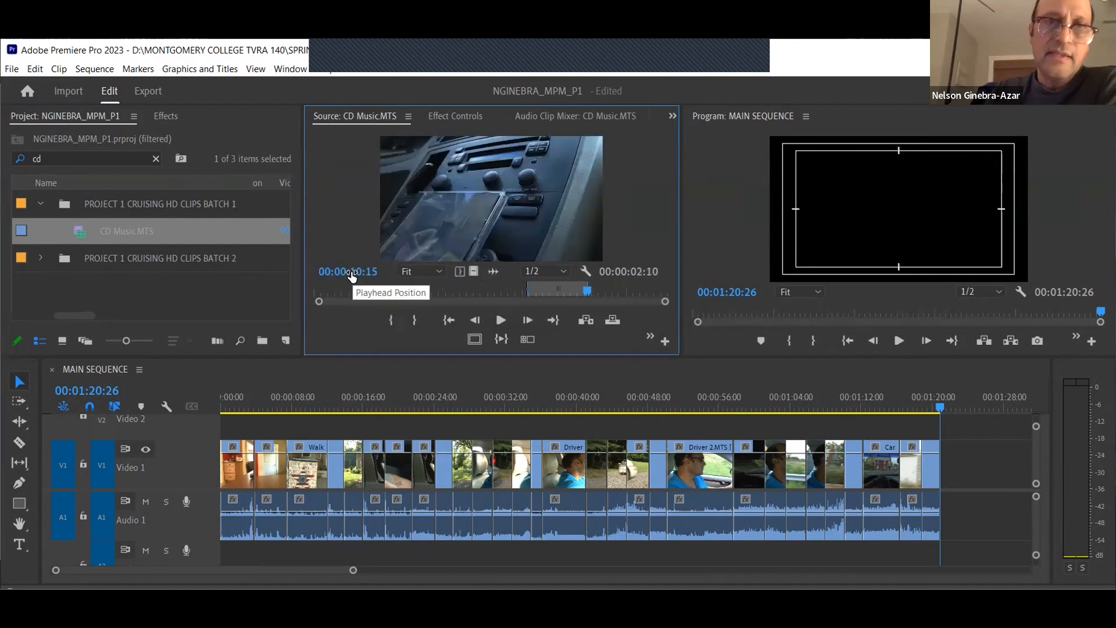
pyautogui.click(586, 320)
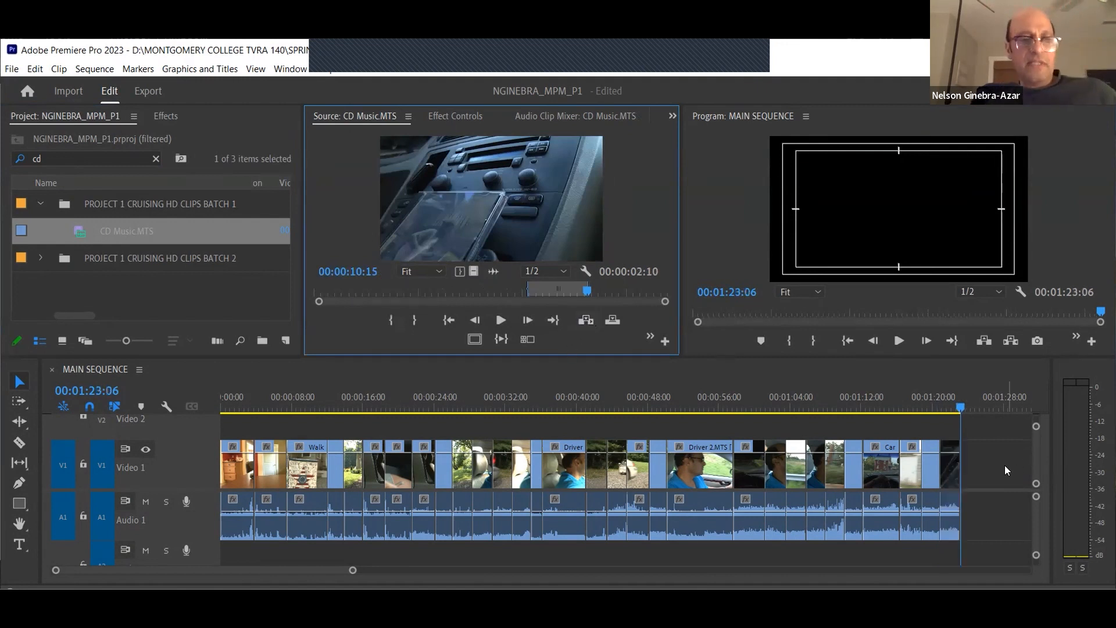
pyautogui.hotkey('ctrl', 's')
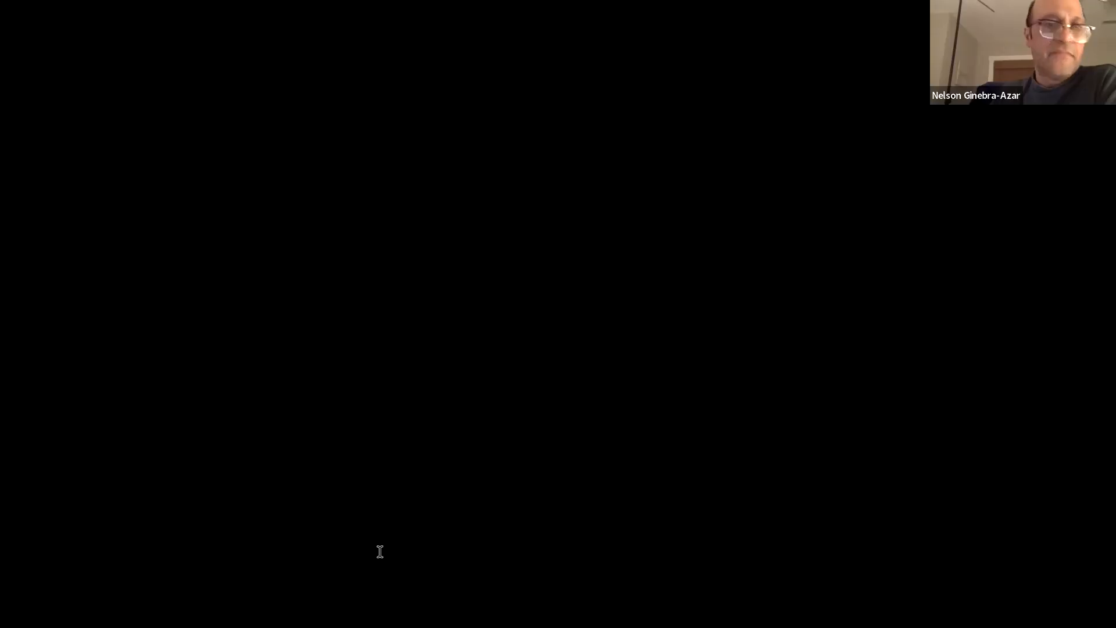
# Step: Highlight entry 31 in the PDF timecode sheet, and load Car OSS 1.MTS in the Premiere Pro Source Monitor
pyautogui.scroll(-1, 721, 559)
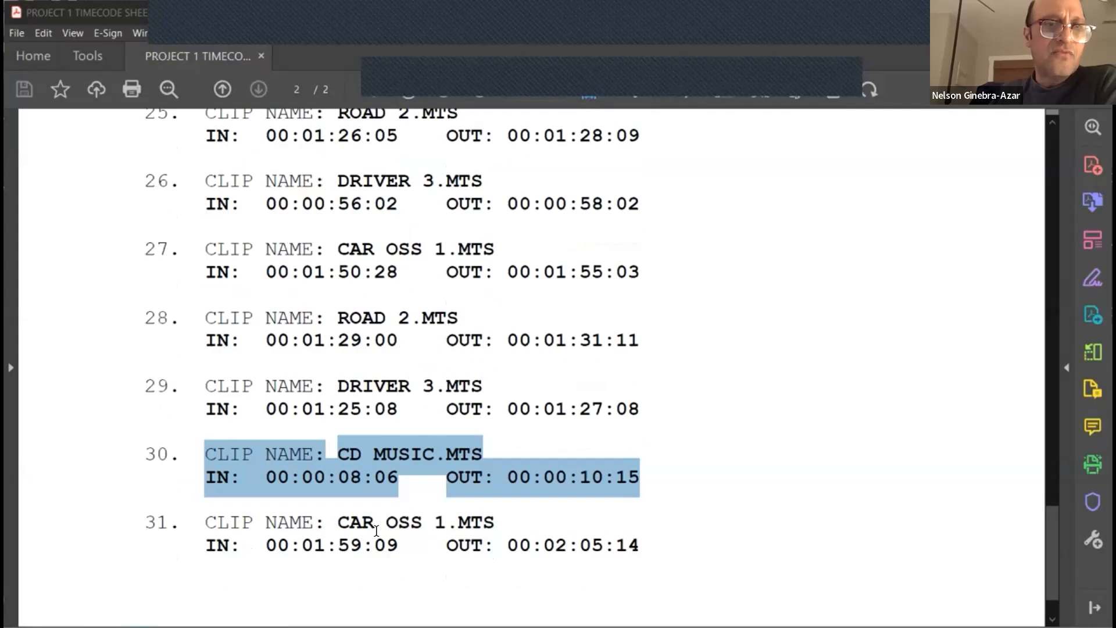
pyautogui.moveTo(207, 519); pyautogui.dragTo(779, 498)
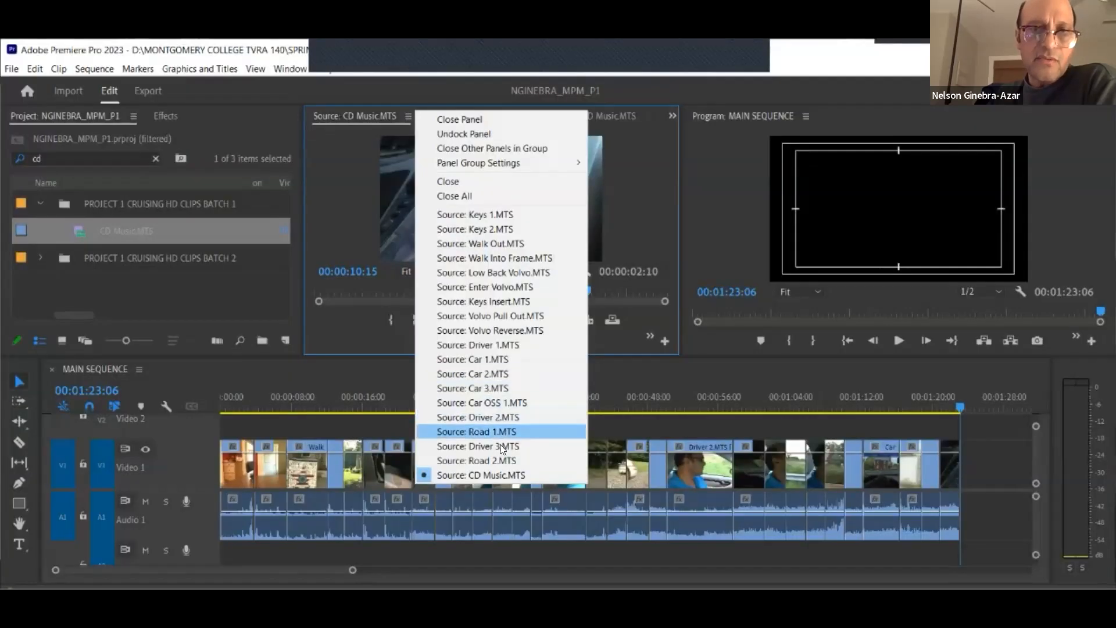
pyautogui.click(484, 402)
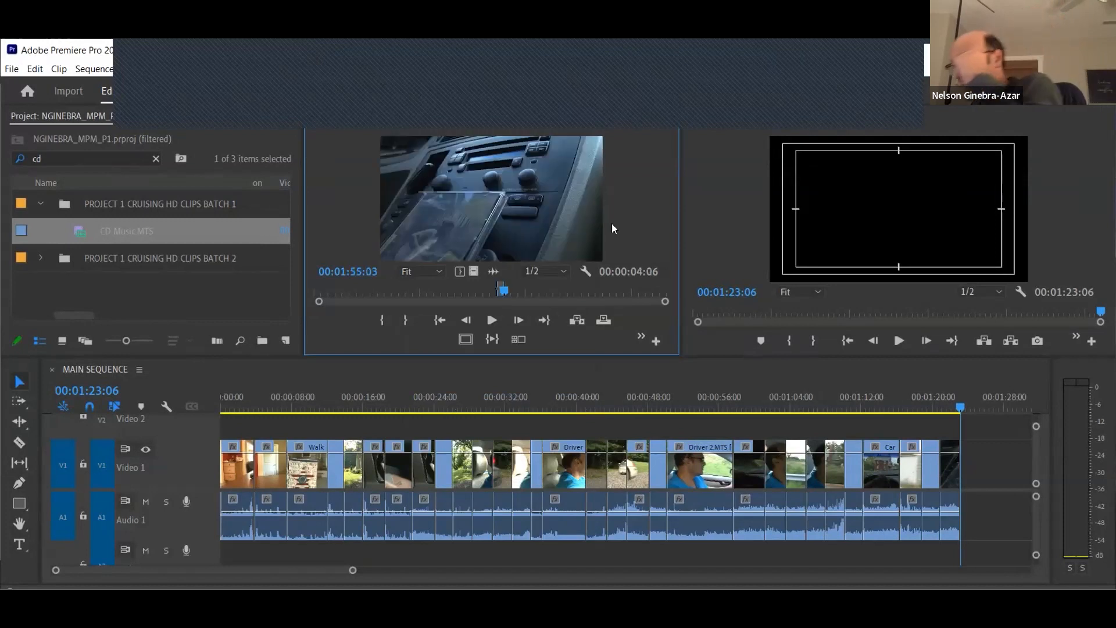
# Step: Mark a new In point for Car OSS 1.MTS at 00:01:59:09 in the Source Monitor
pyautogui.click(356, 273)
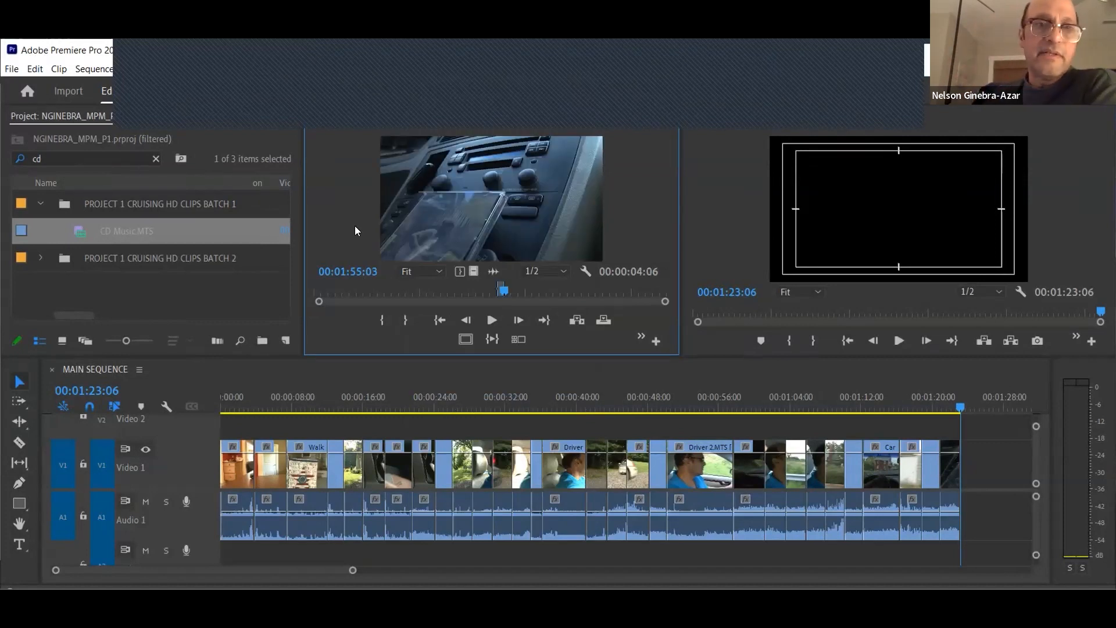
pyautogui.write('15909')
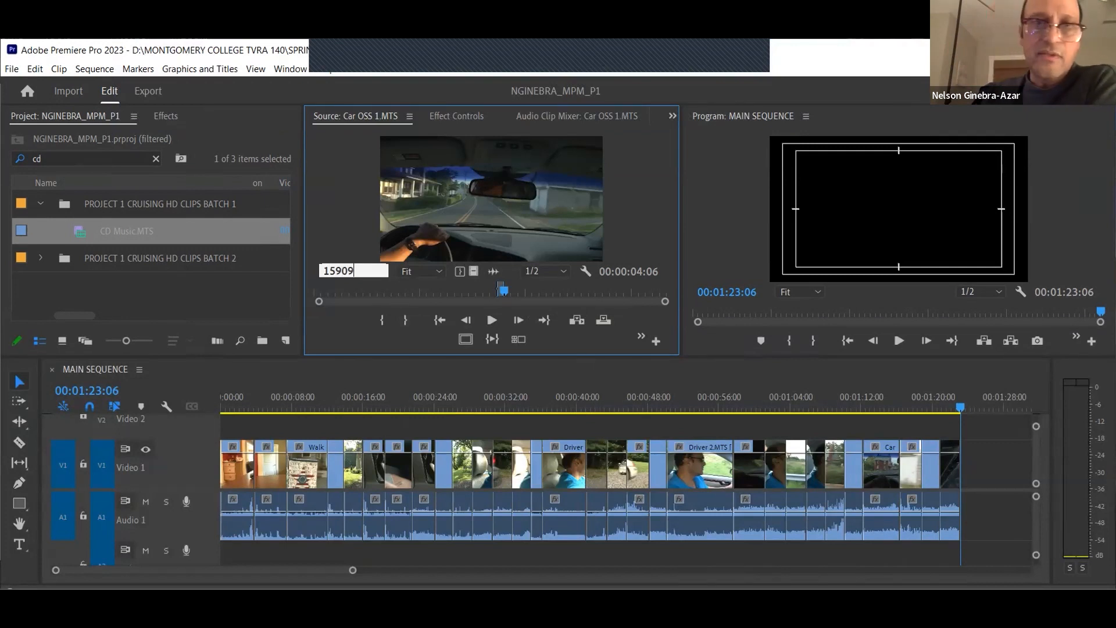
pyautogui.press('Return')
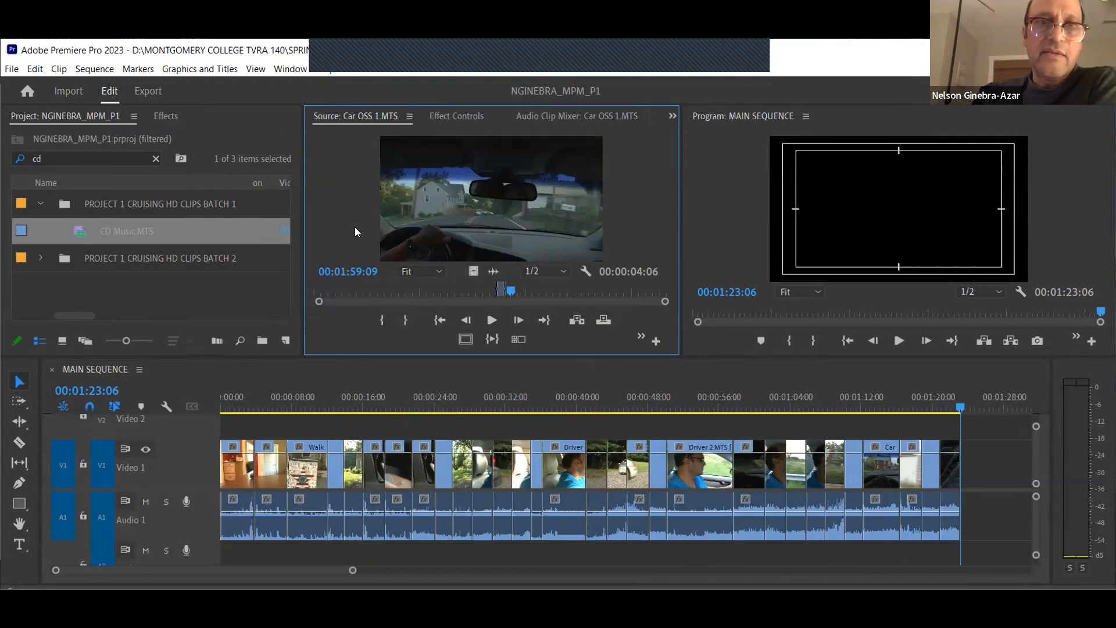
pyautogui.press('i')
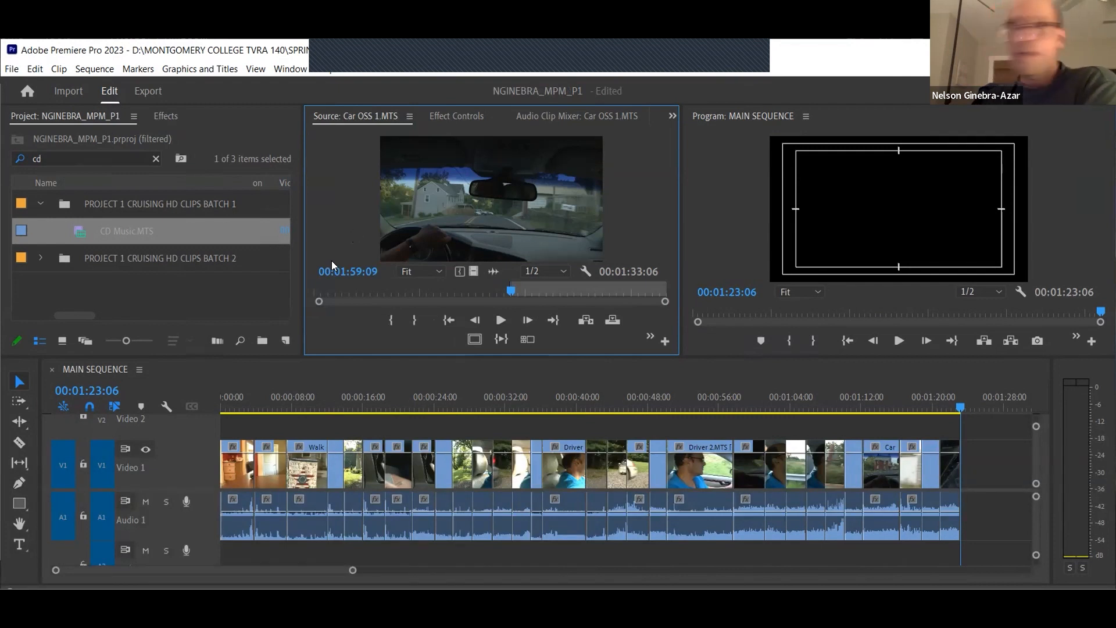
# Step: Mark the Out point of Car OSS 1.MTS at 00:02:05:14 and insert the range at the end of MAIN SEQUENCE, saving the project
pyautogui.click(358, 271)
pyautogui.write('20')
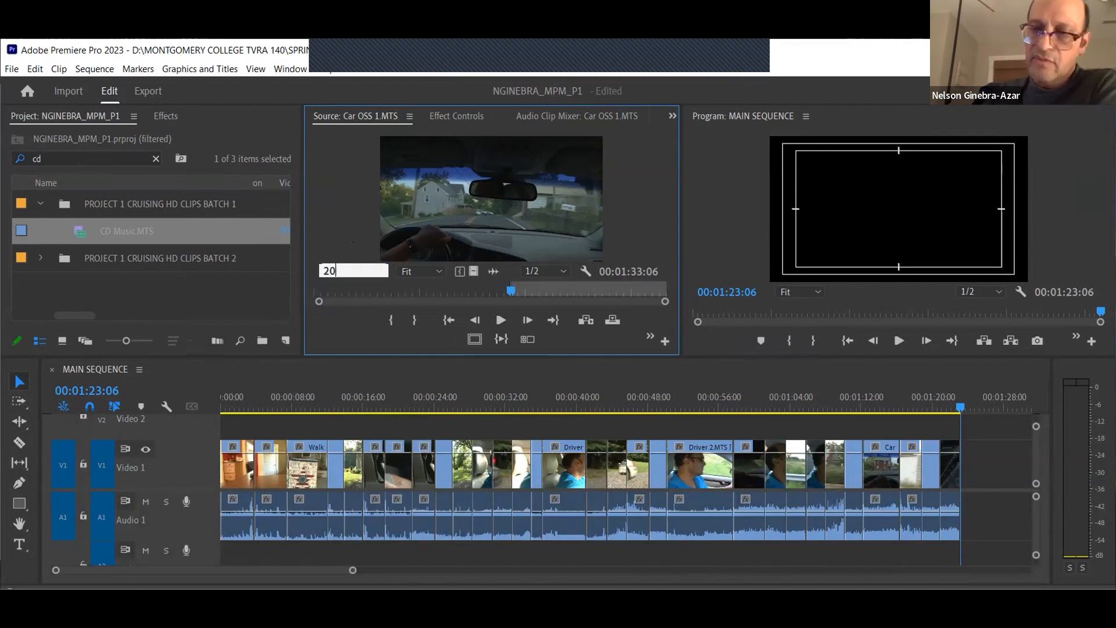
pyautogui.write('514')
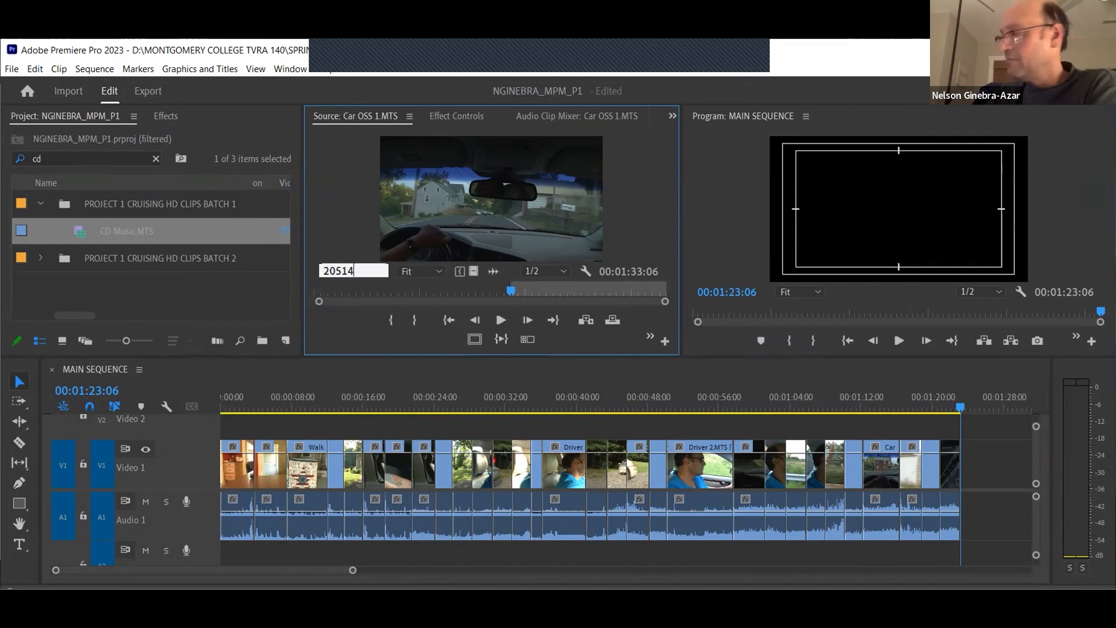
pyautogui.press('Return')
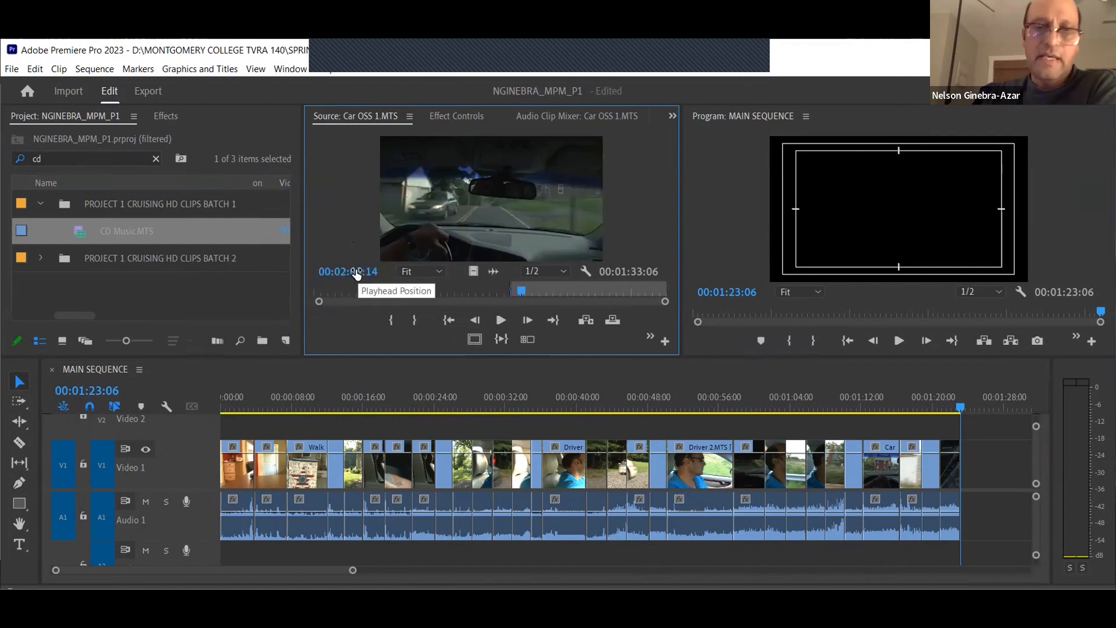
pyautogui.press('o')
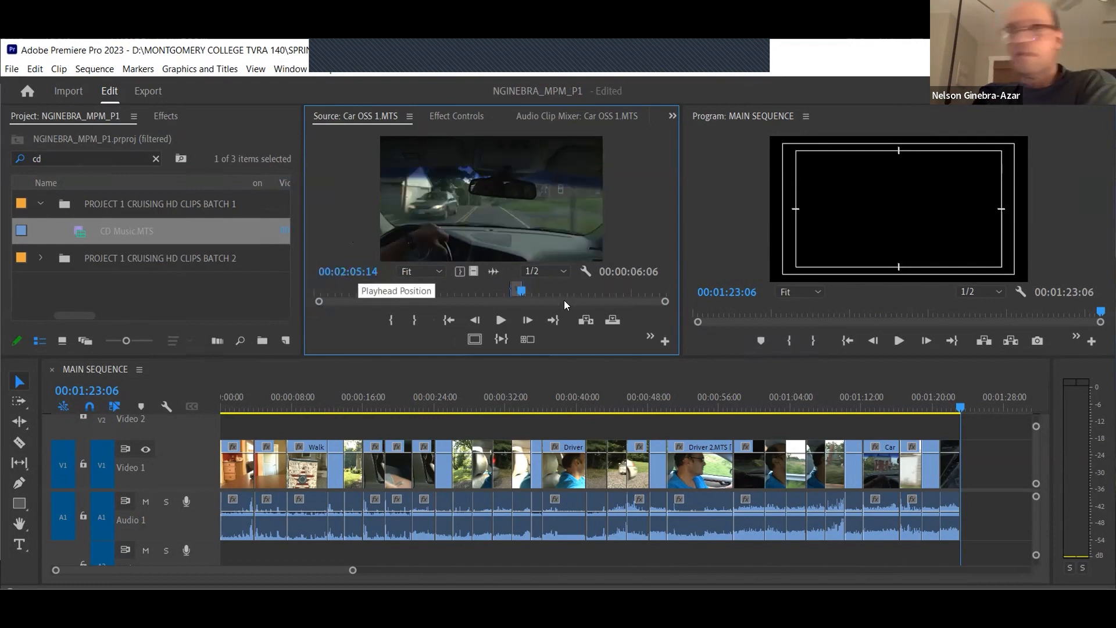
pyautogui.click(587, 321)
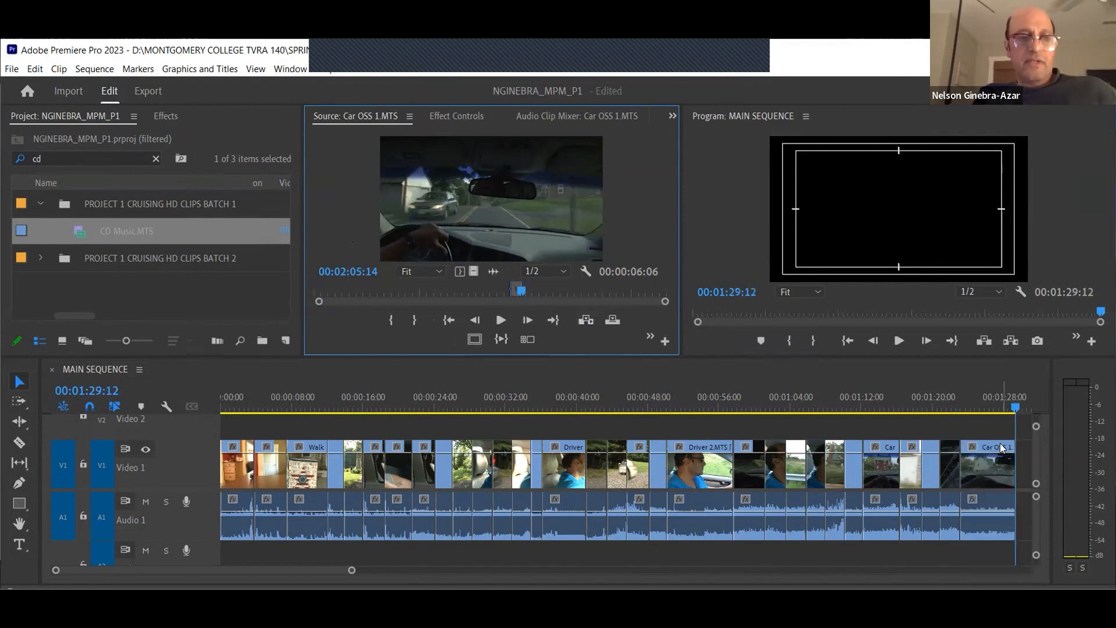
pyautogui.hotkey('ctrl', 's')
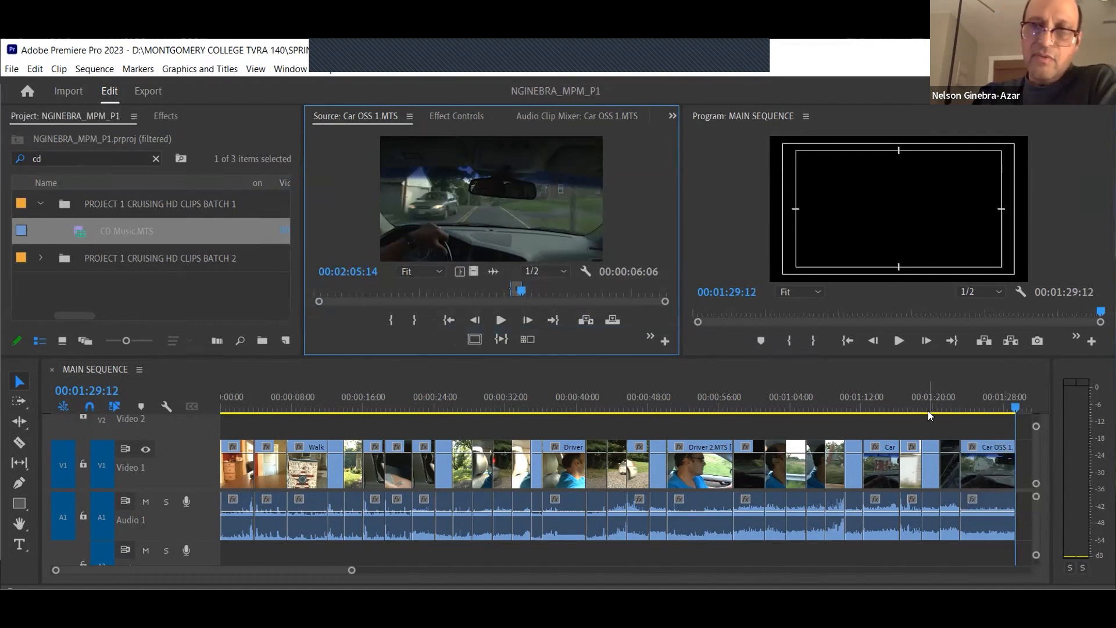
# Step: Scrub through MAIN SEQUENCE to review the assembled clips across its full length
pyautogui.press('-')
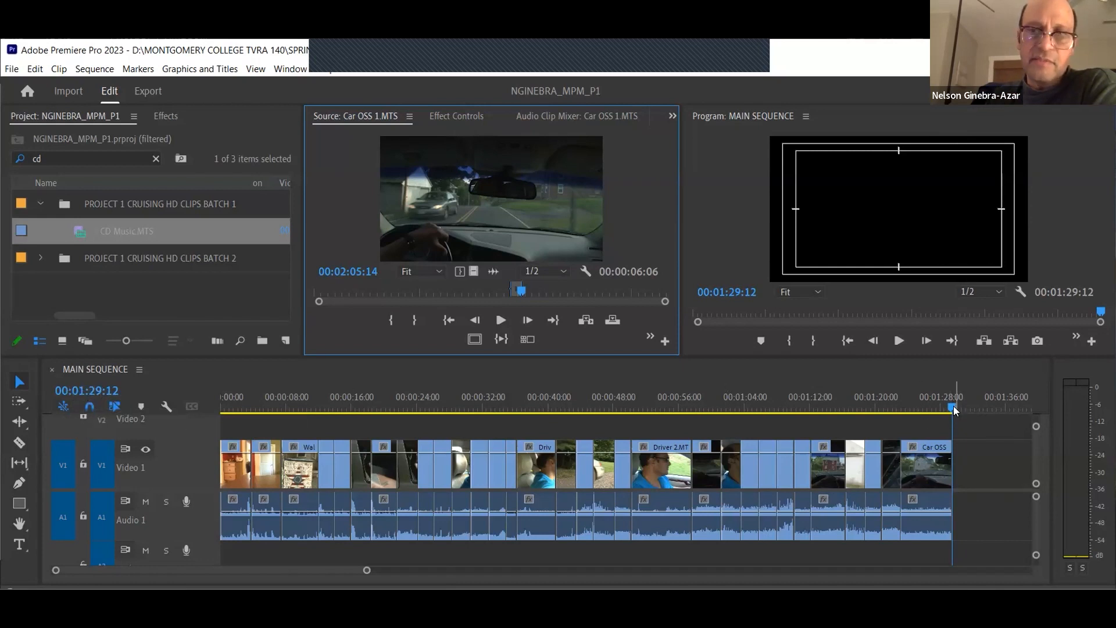
pyautogui.moveTo(954, 411); pyautogui.dragTo(657, 410)
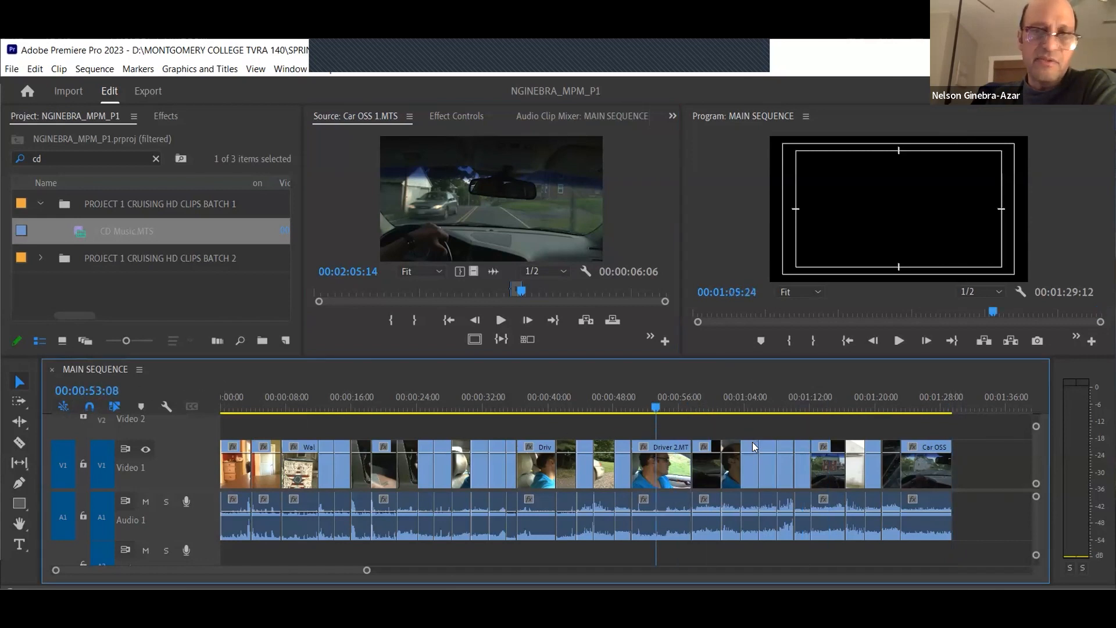
pyautogui.click(835, 409)
pyautogui.moveTo(834, 408); pyautogui.dragTo(837, 408)
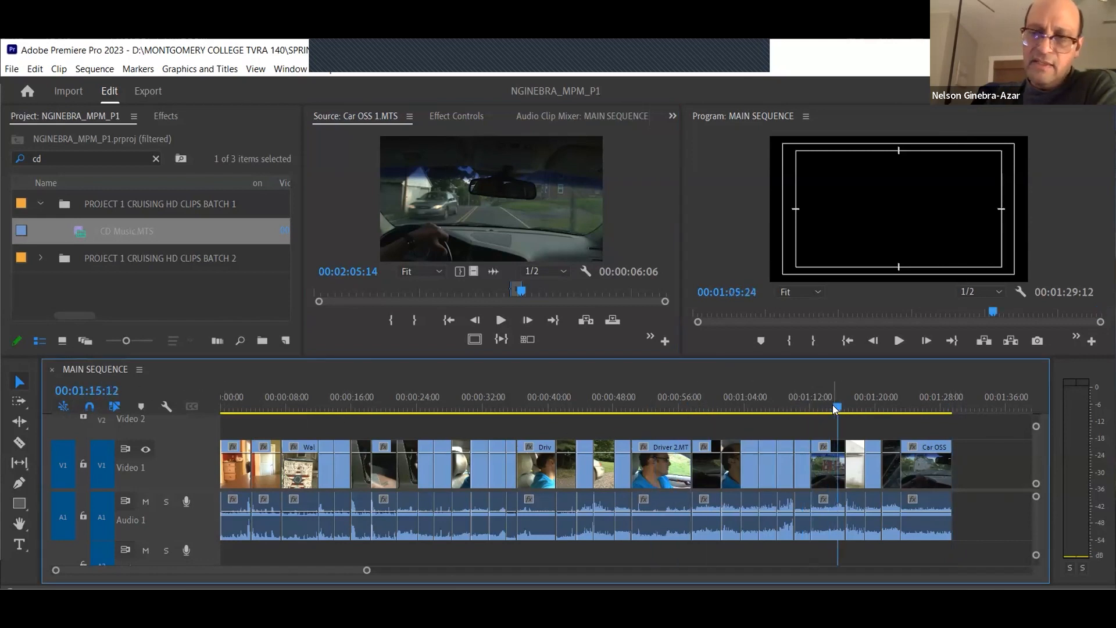
pyautogui.write('111')
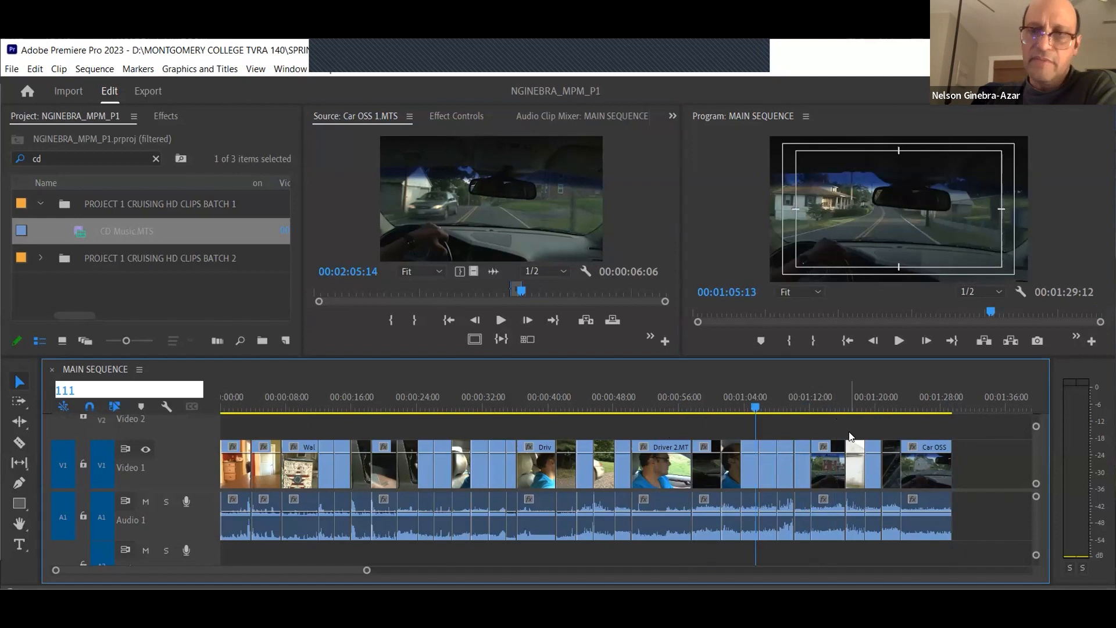
pyautogui.press('Escape')
pyautogui.press('End')
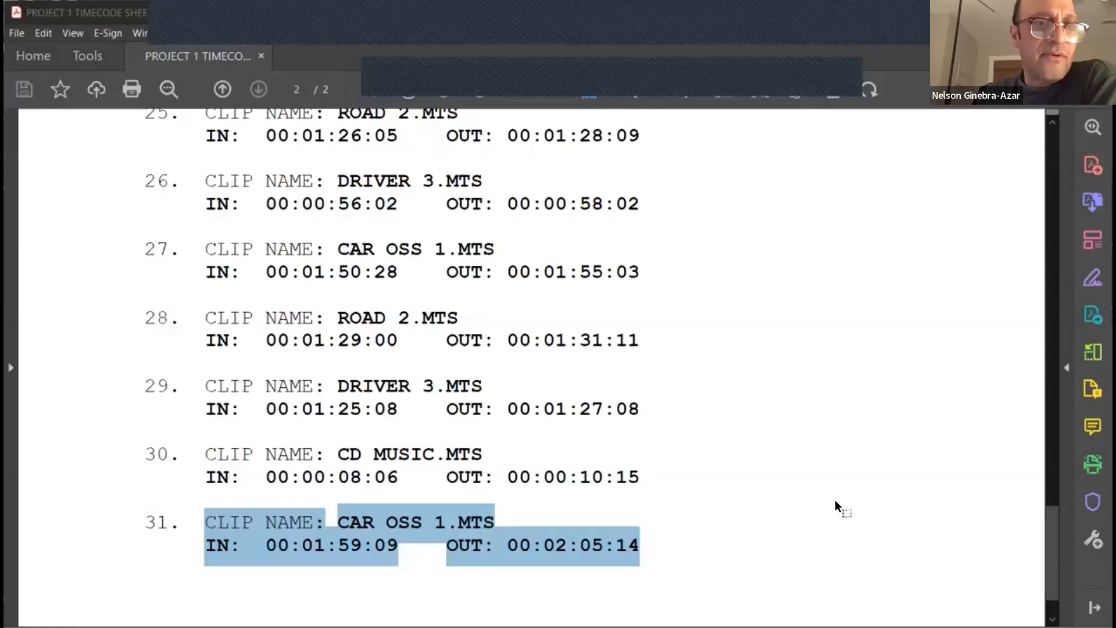
pyautogui.click(724, 35)
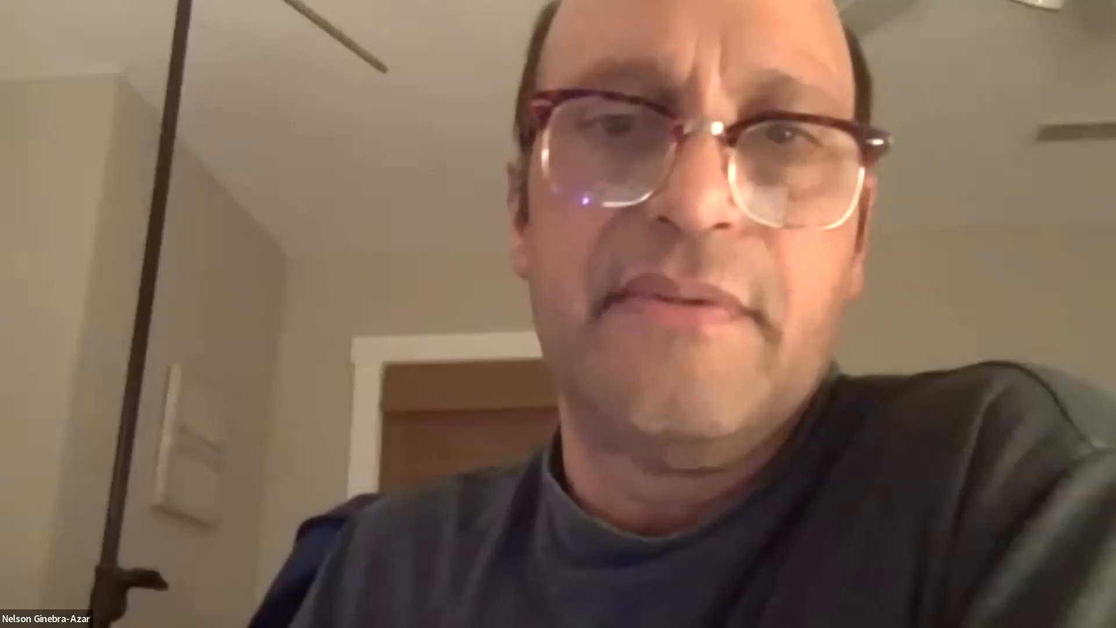